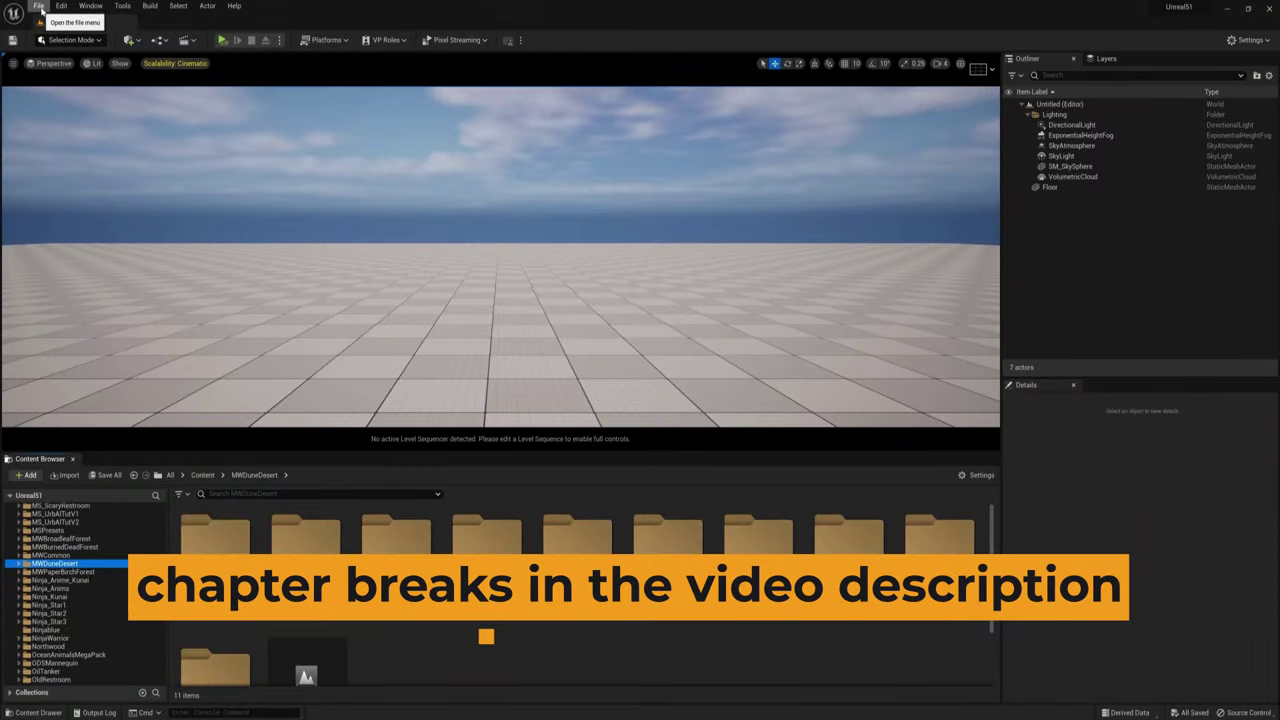
Create a Blank Film / Video & Live Events project named Procrate_1 with Raytracing enabled.
click(39, 7)
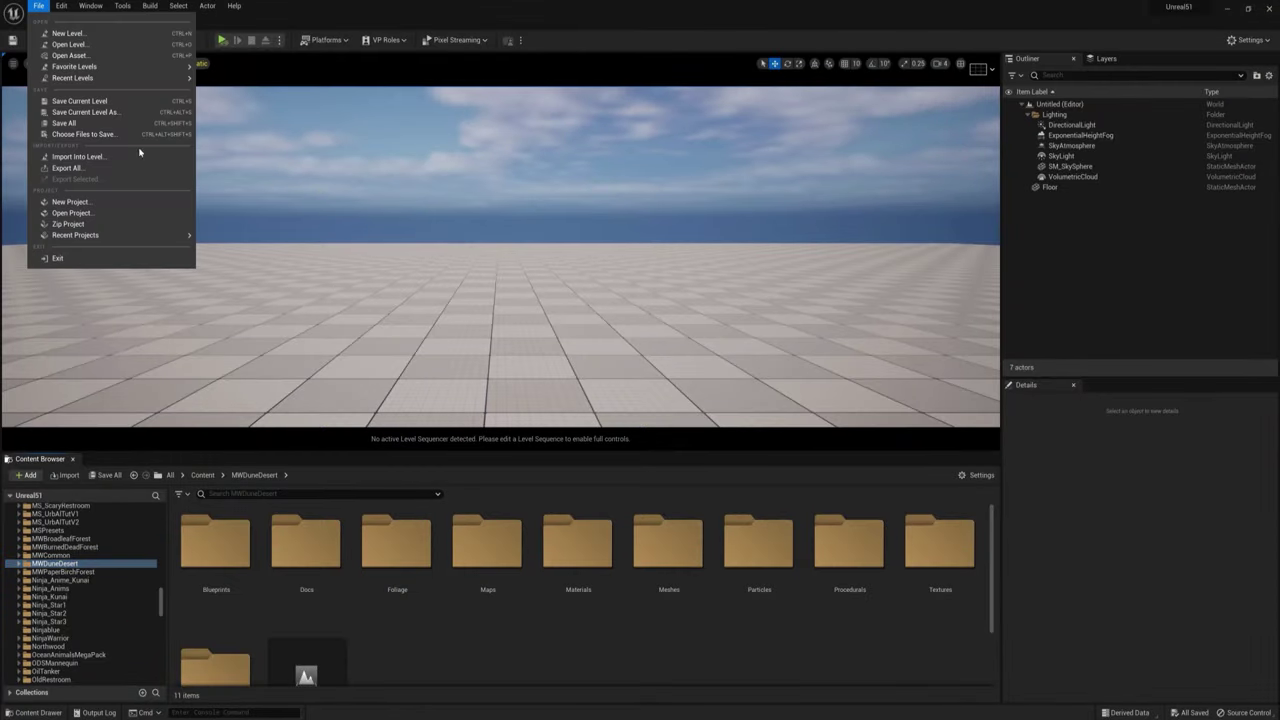
click(94, 203)
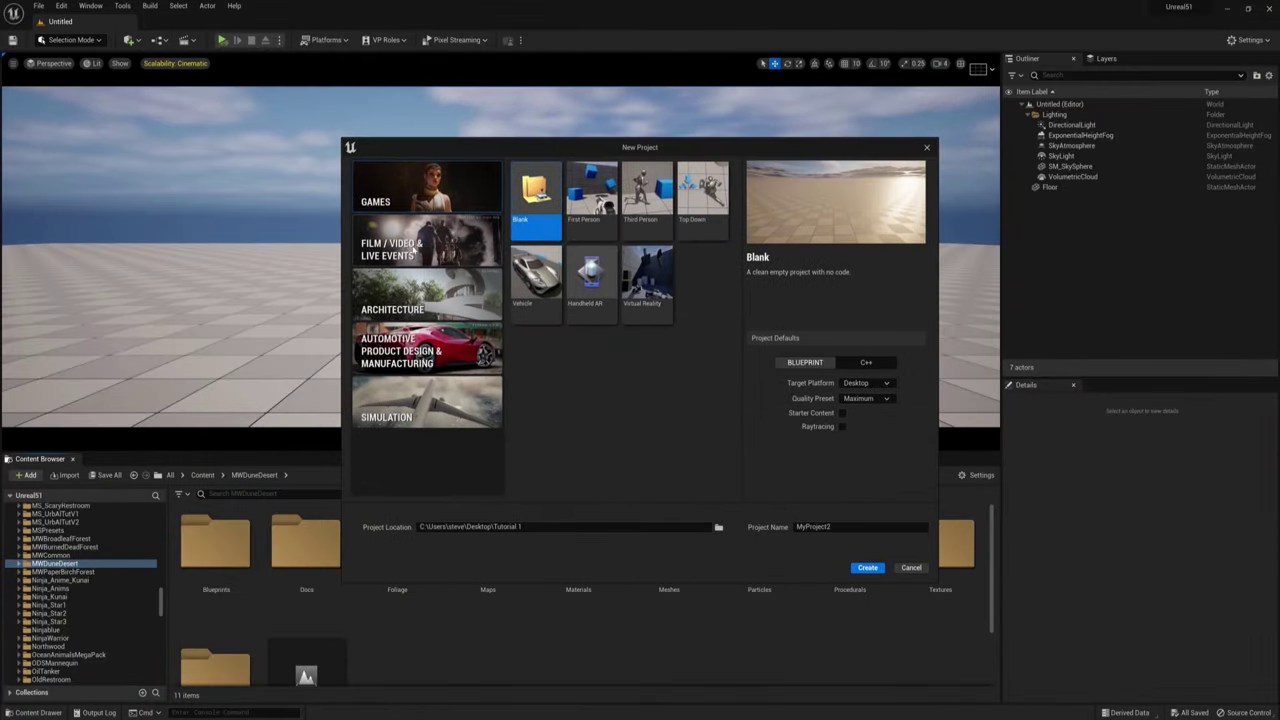
click(425, 245)
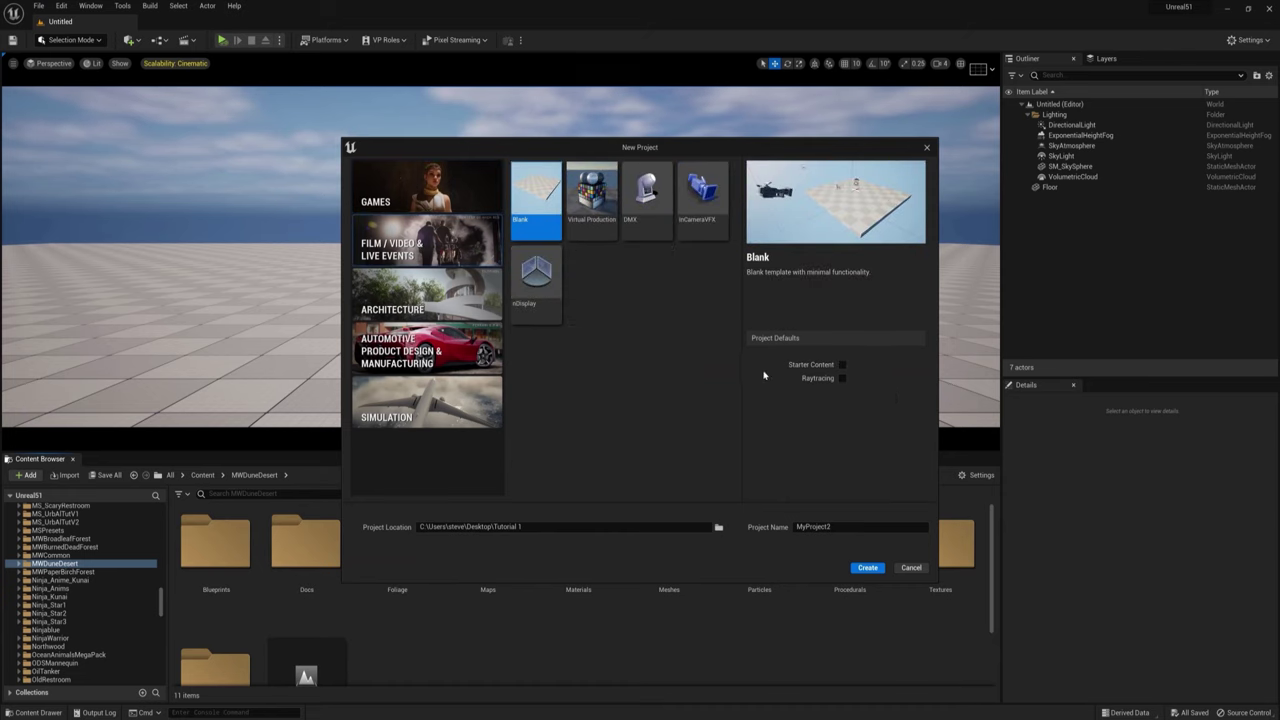
click(842, 379)
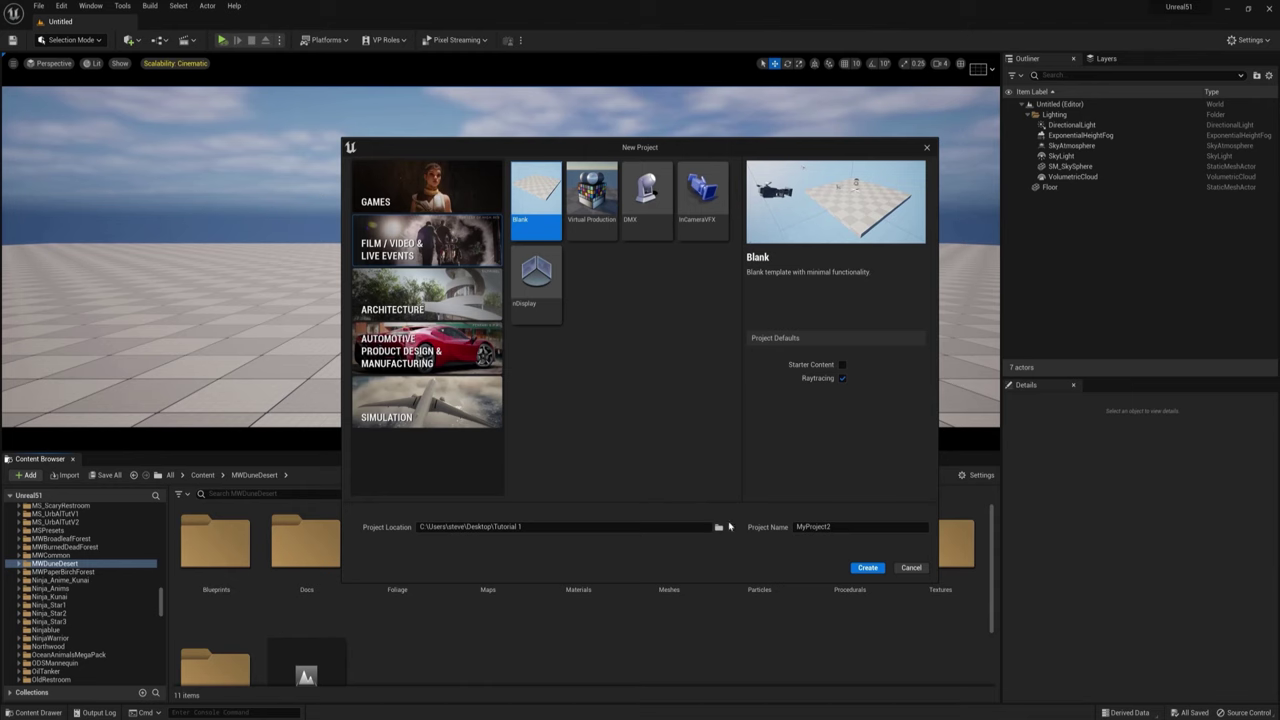
click(797, 527)
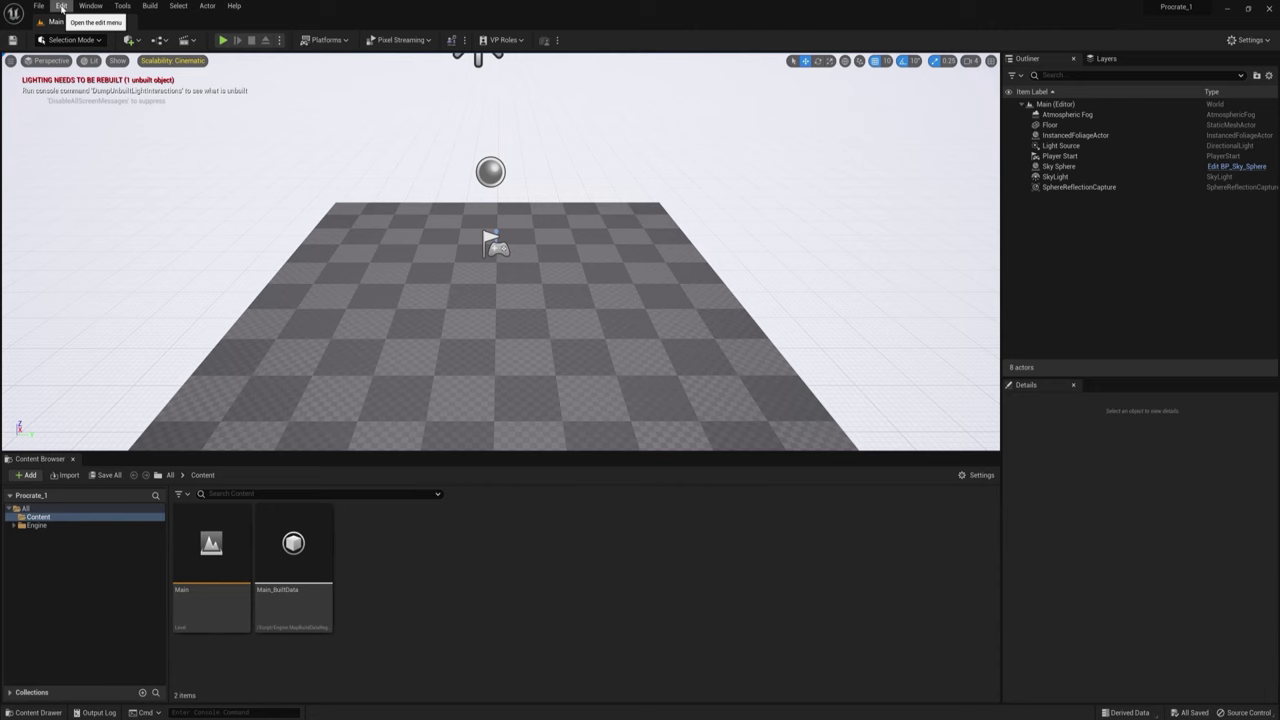
Open the project settings, search them for "lumin" to check the global illumination method, and clear the search.
click(62, 6)
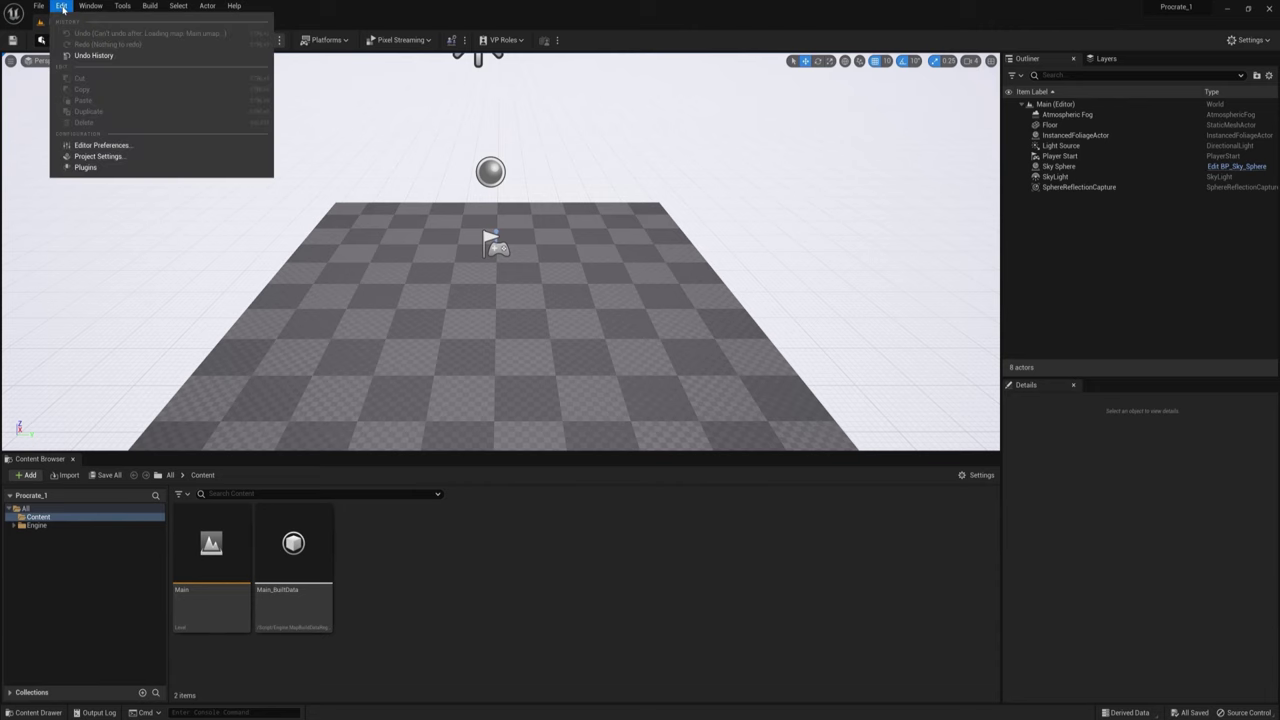
click(98, 156)
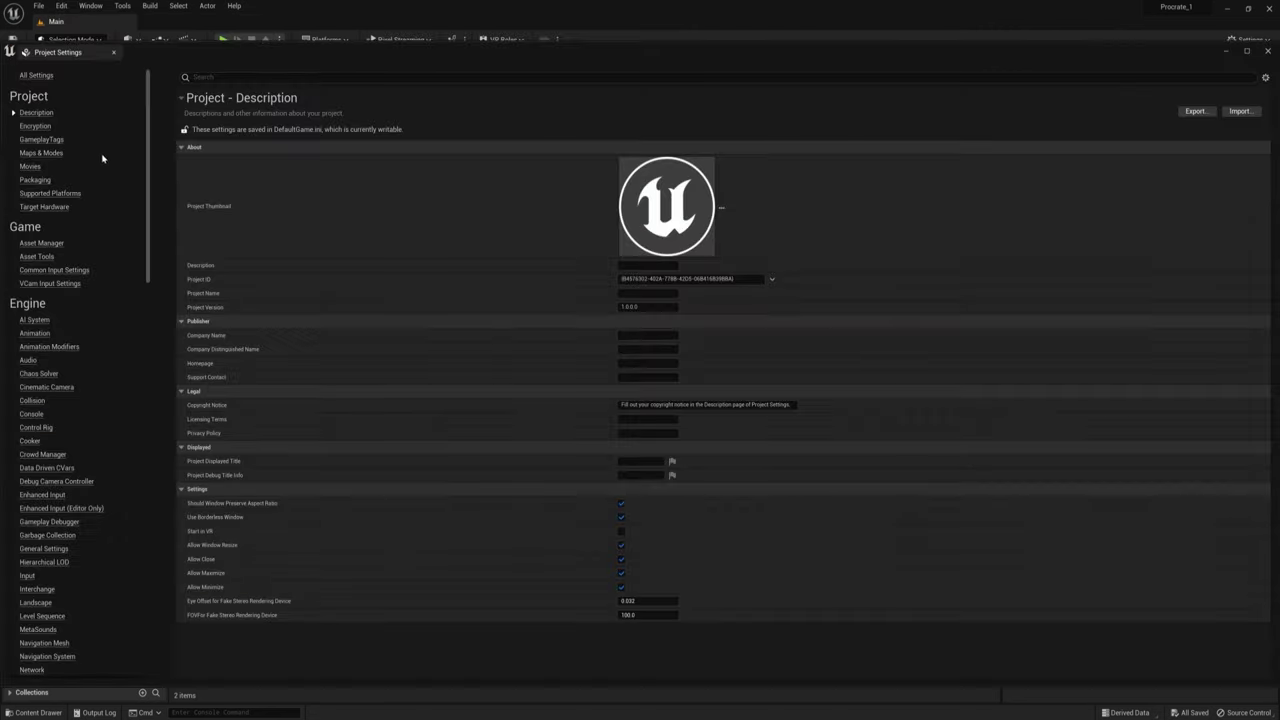
click(235, 76)
text(lumin)
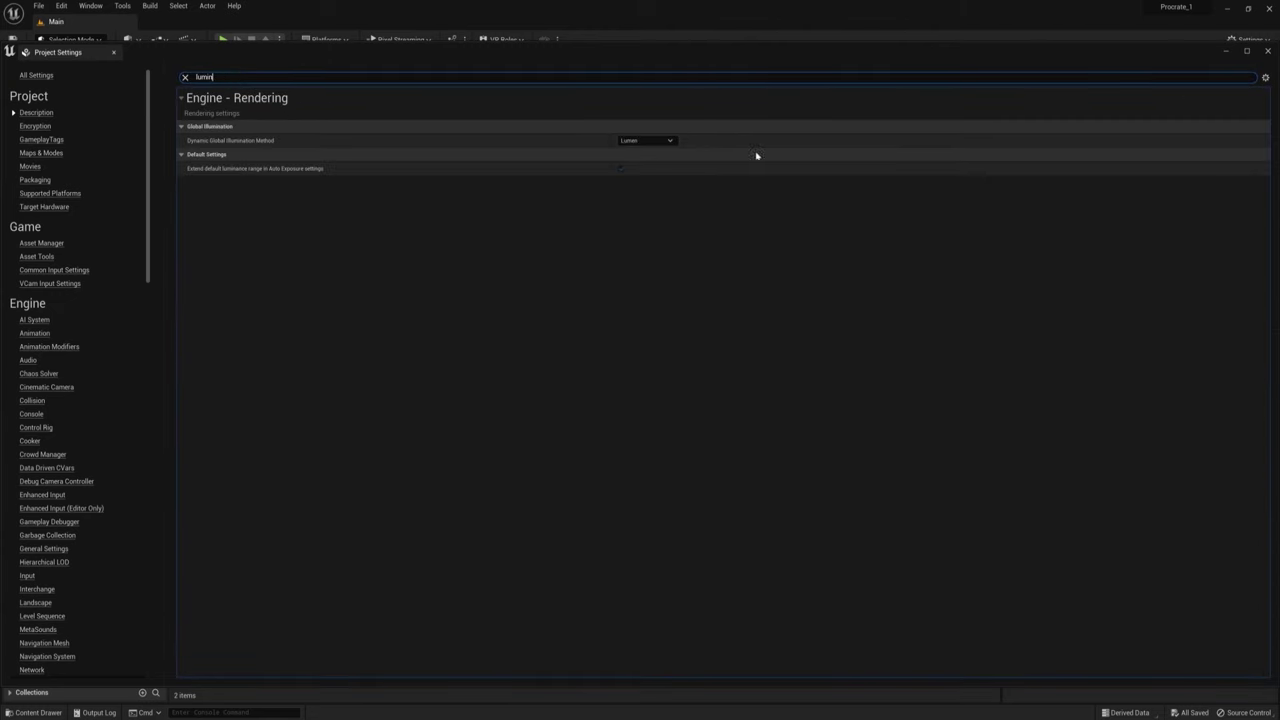
click(185, 76)
In the project's Engine Rendering settings, set the Reflection Capture Resolution to 512.
scroll(90, 300, down, 5)
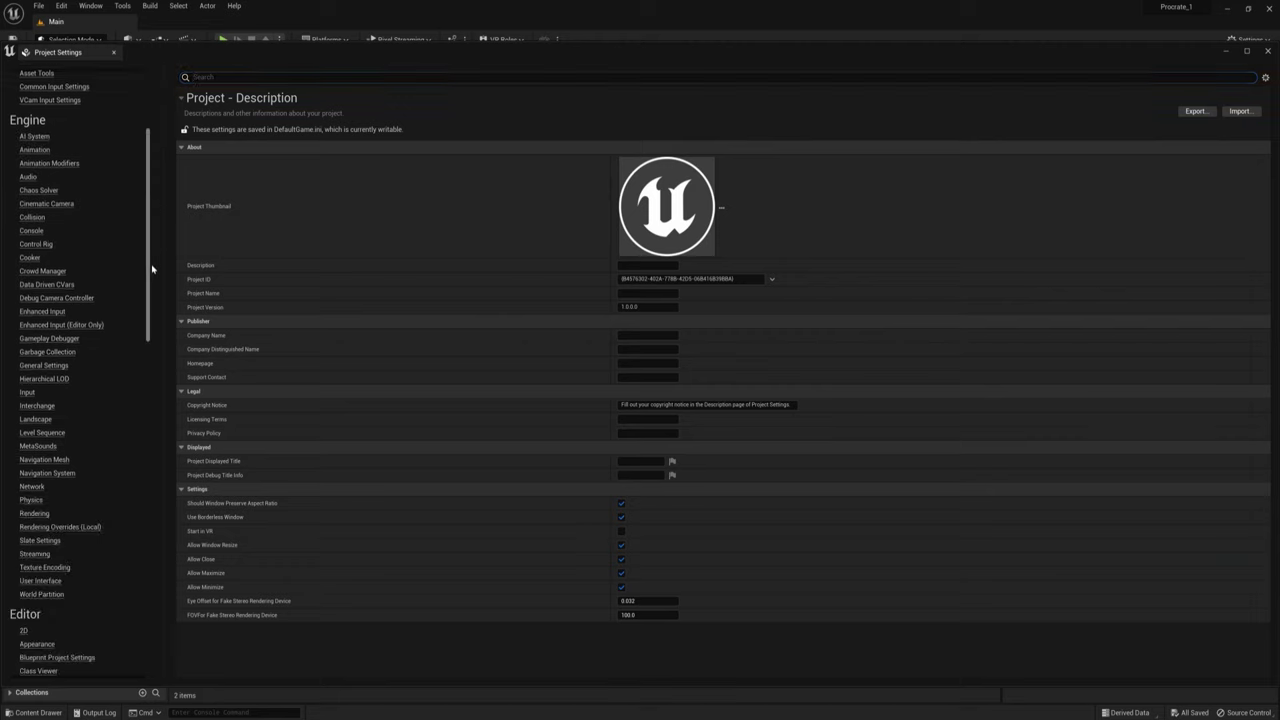
click(34, 451)
scroll(711, 434, down, 5)
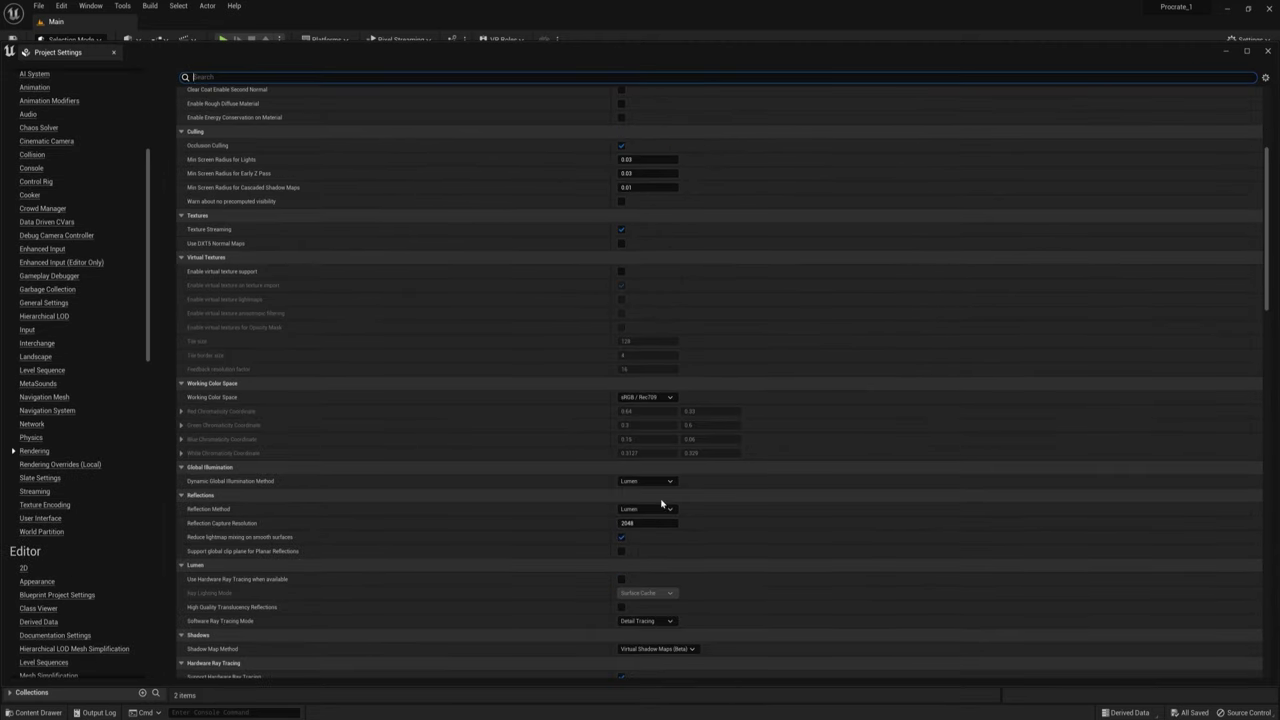
click(642, 523)
text(512)
key(Return)
Enable Use Hardware Ray Tracing when available, High Quality Translucency Reflections and Ray Traced Shadows in the Rendering settings.
scroll(751, 557, down, 1)
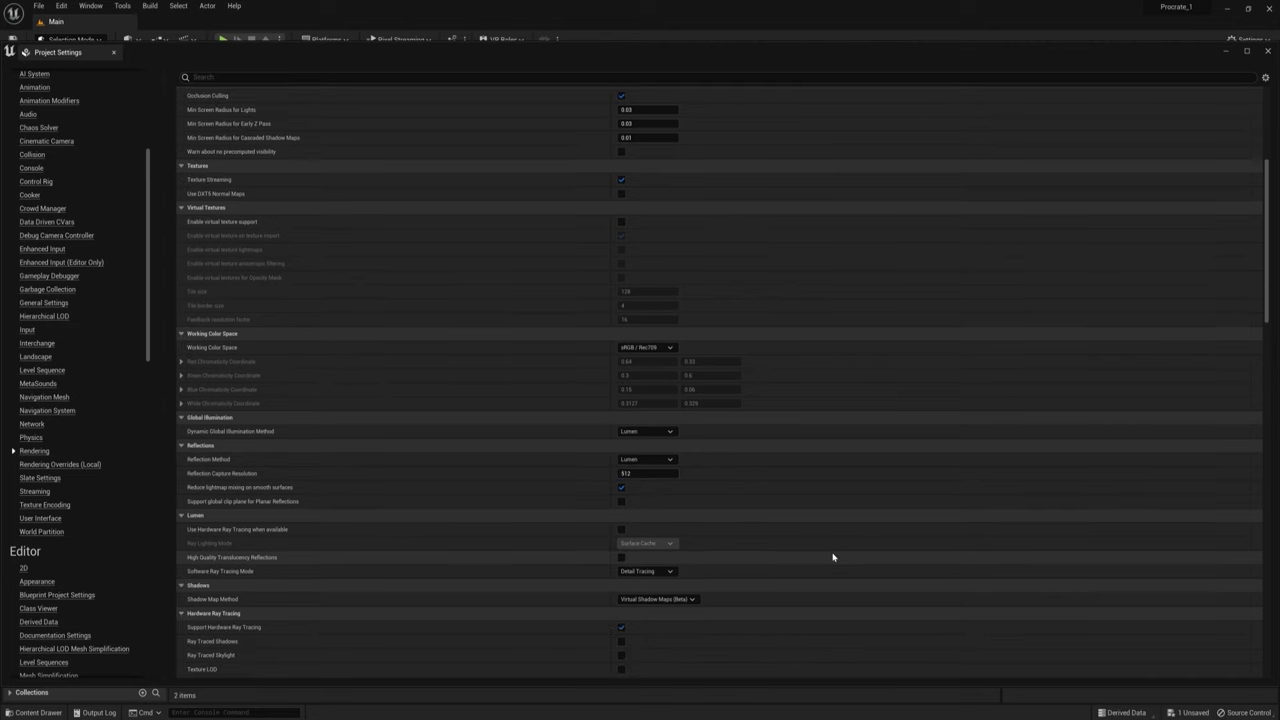
scroll(737, 604, down, 1)
click(621, 625)
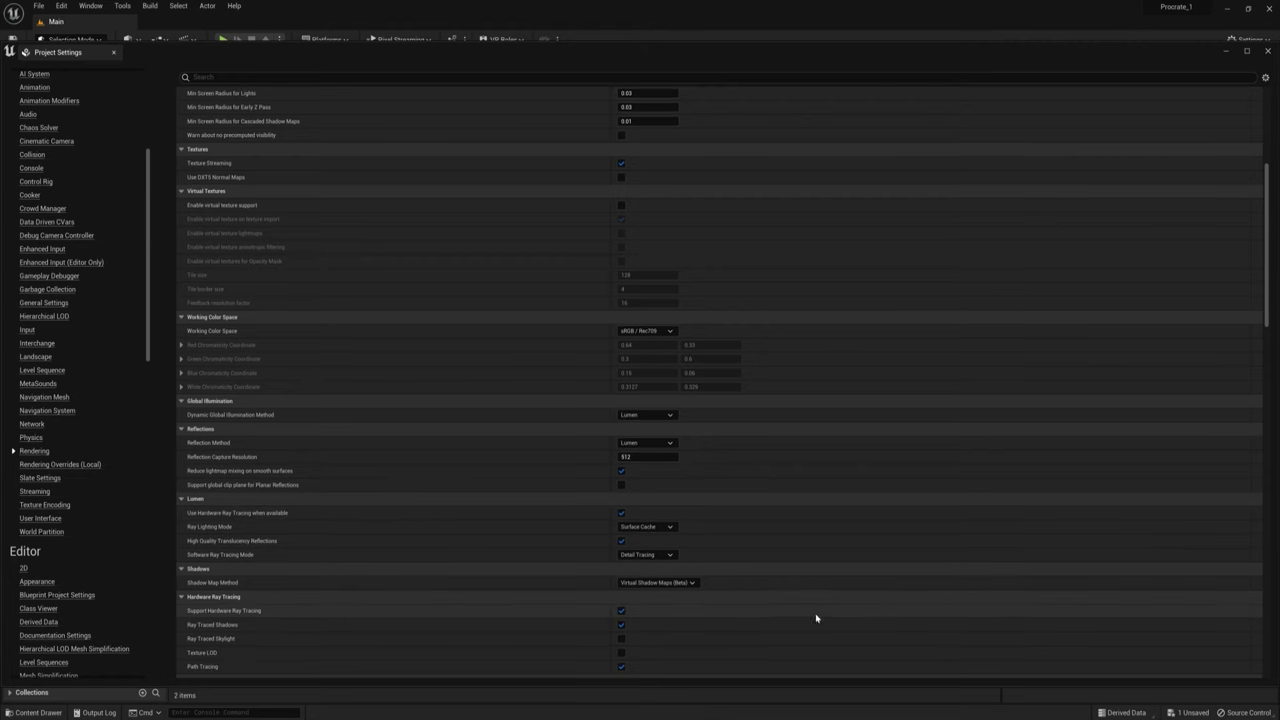
Set the Default RHI of the Windows platform to DirectX 11 and close the project settings.
scroll(734, 612, up, 3)
drag(149, 317, 149, 474)
click(32, 448)
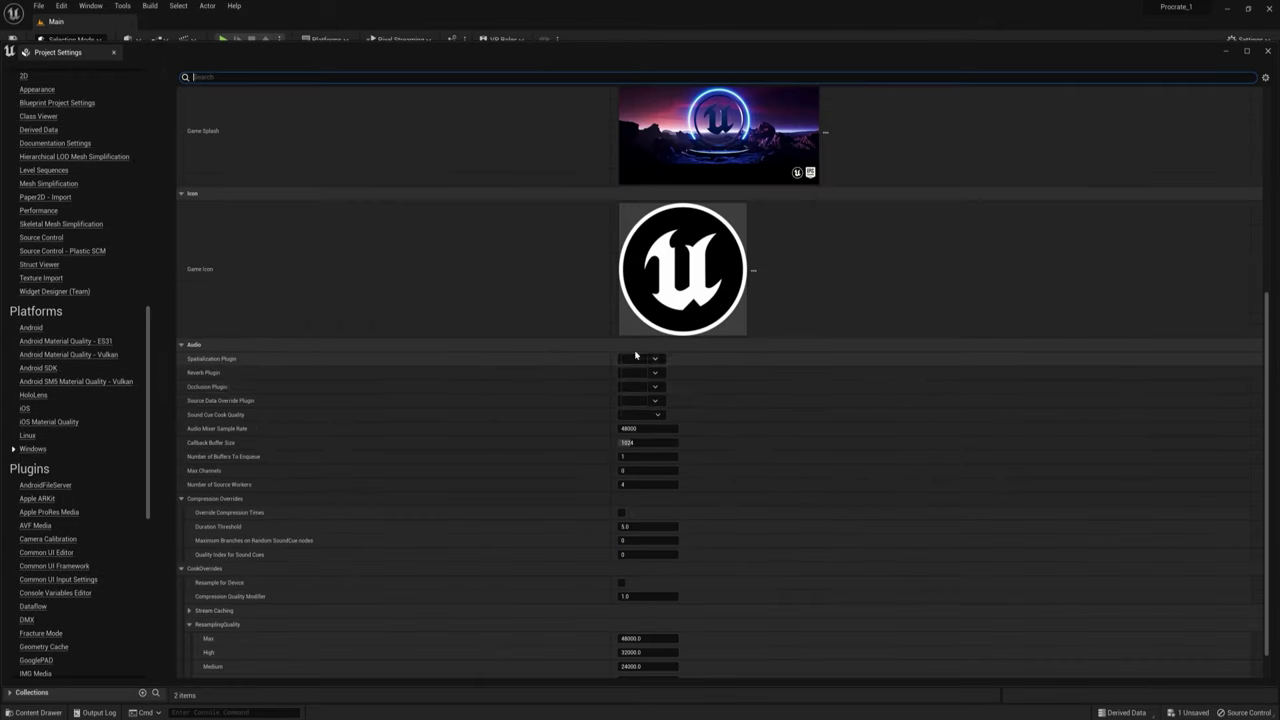
scroll(809, 363, up, 10)
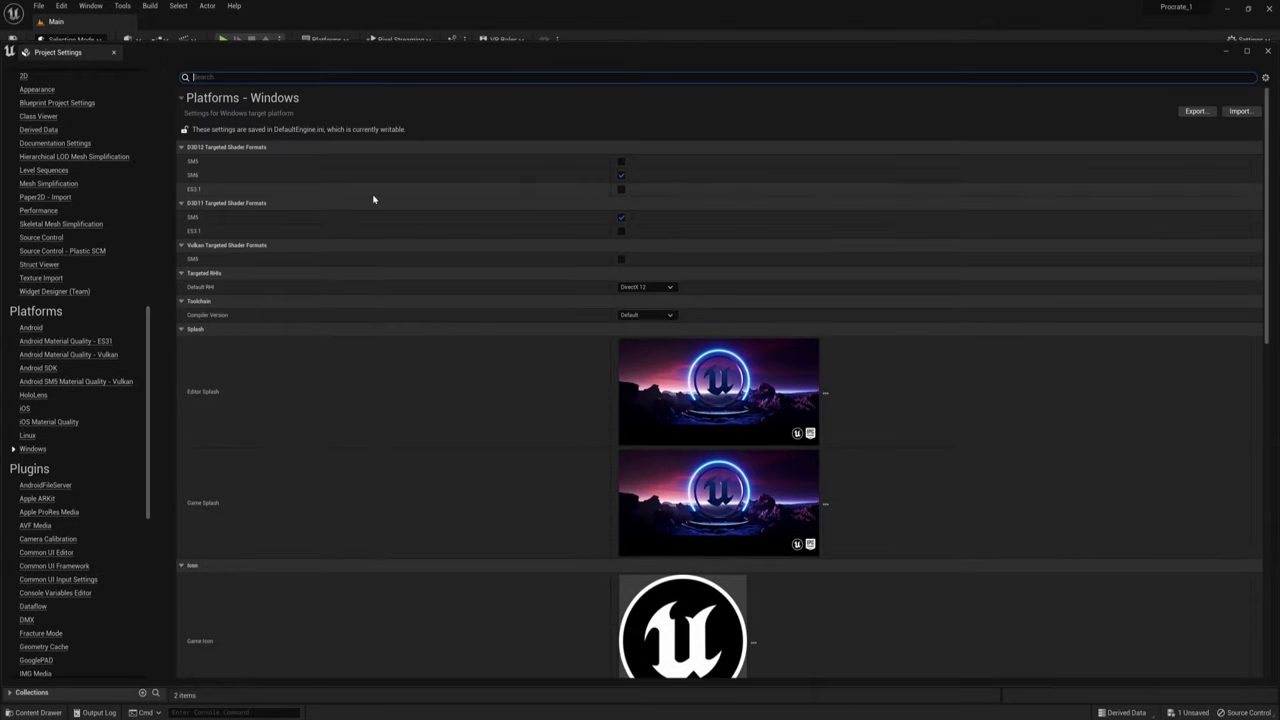
click(670, 288)
click(645, 301)
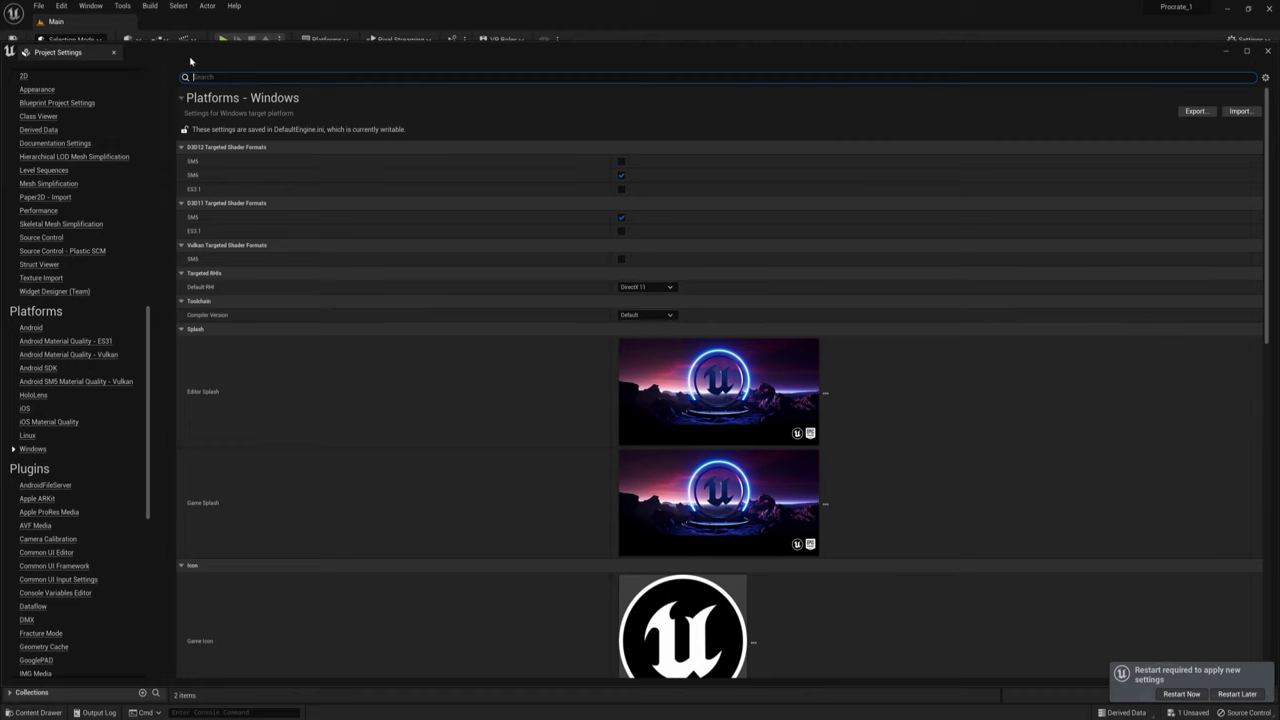
click(1213, 695)
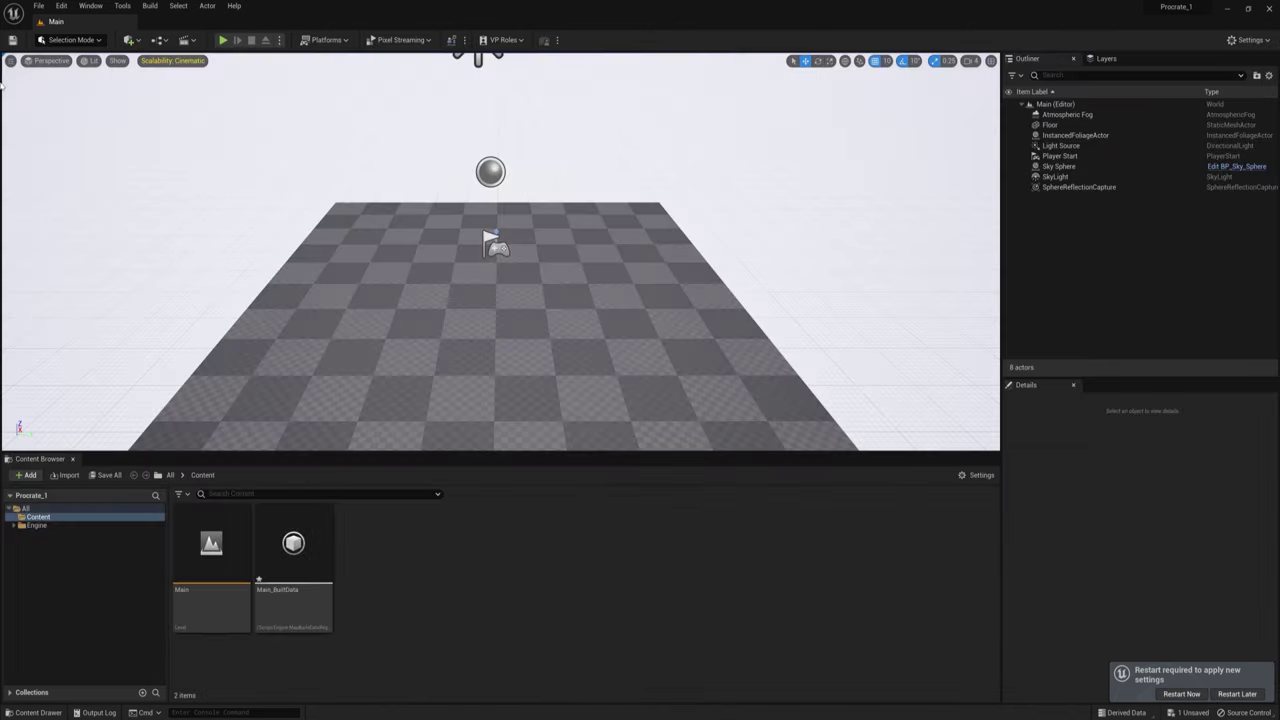
Search the plugins for "movie" to check Movie Render Queue, and restart the editor without saving the content.
click(61, 5)
click(75, 171)
text(movie)
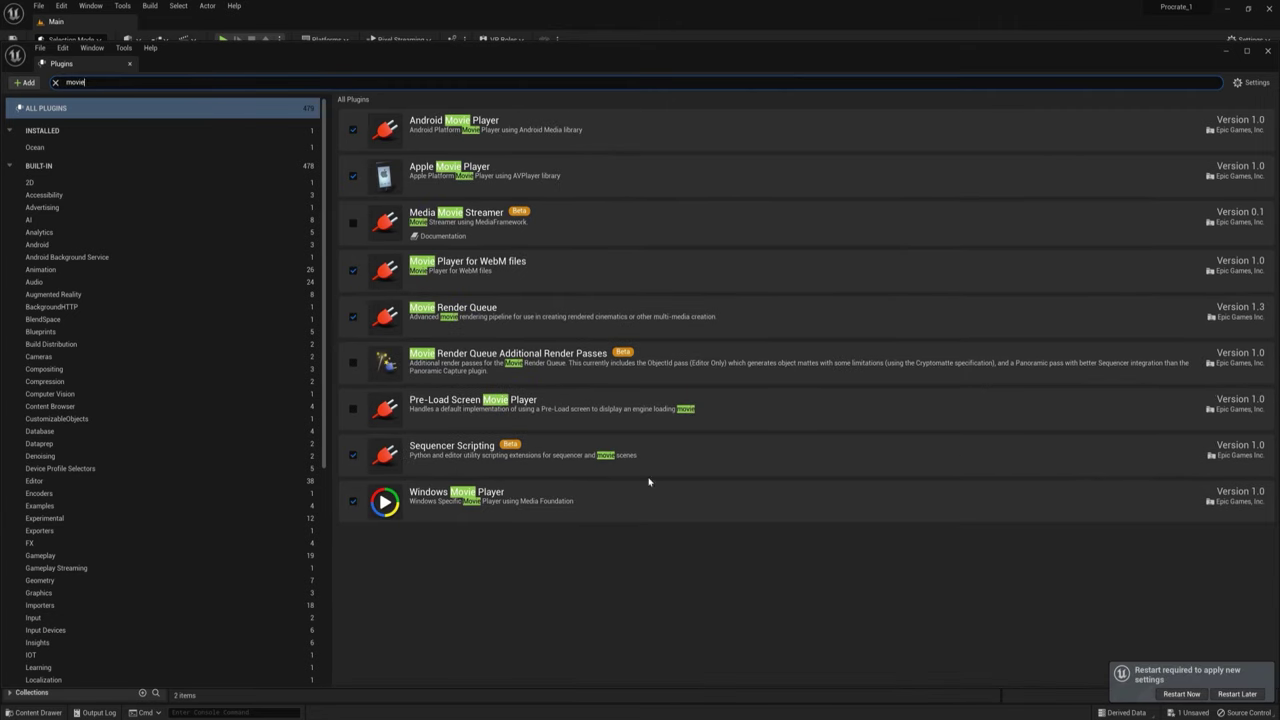
click(1181, 693)
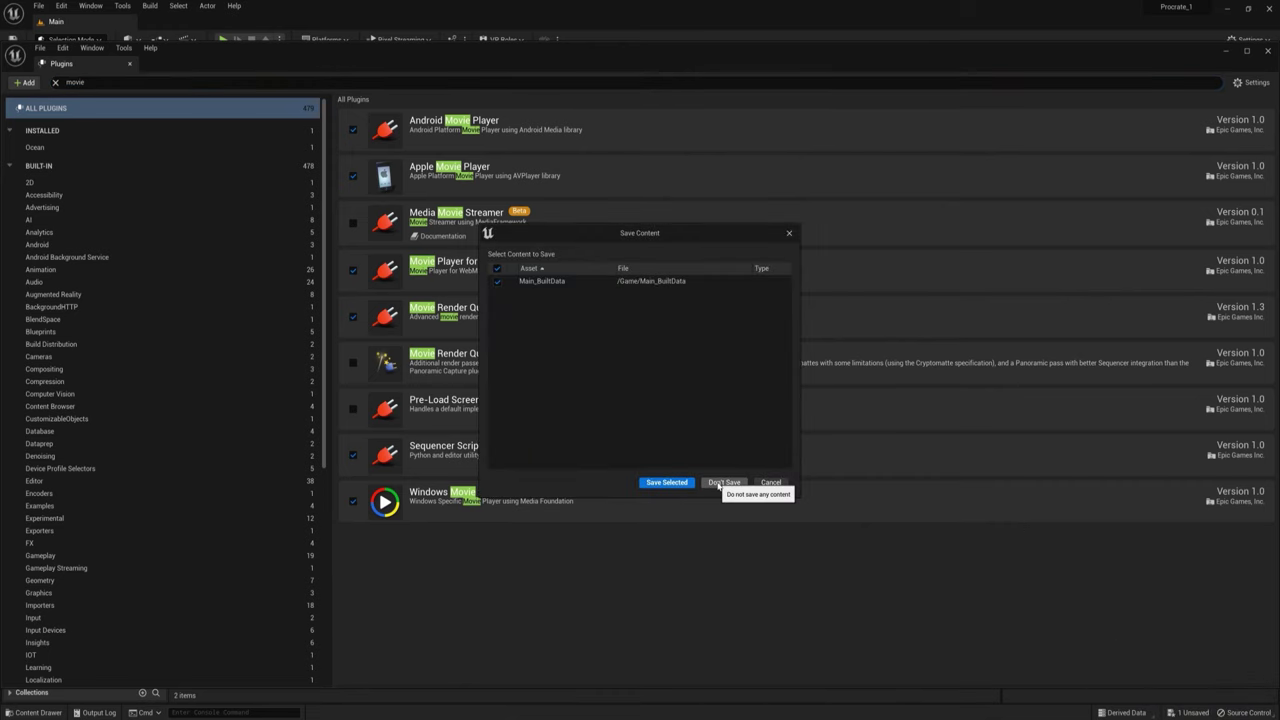
click(726, 479)
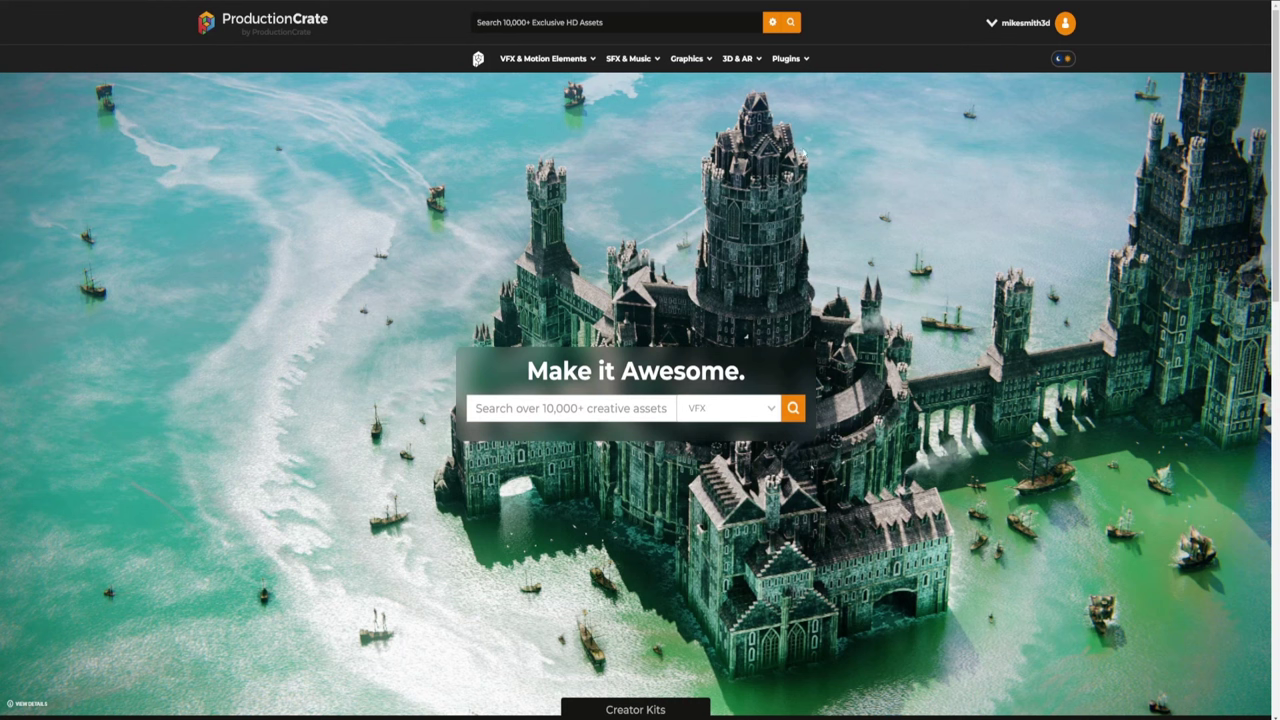
Switch to the ProductionCrate website and preview the Crashed Cars UE, Post apocalyptic Cars UE and Blackhawk Crash Site models under Vehicles.
mouse_move(734, 58)
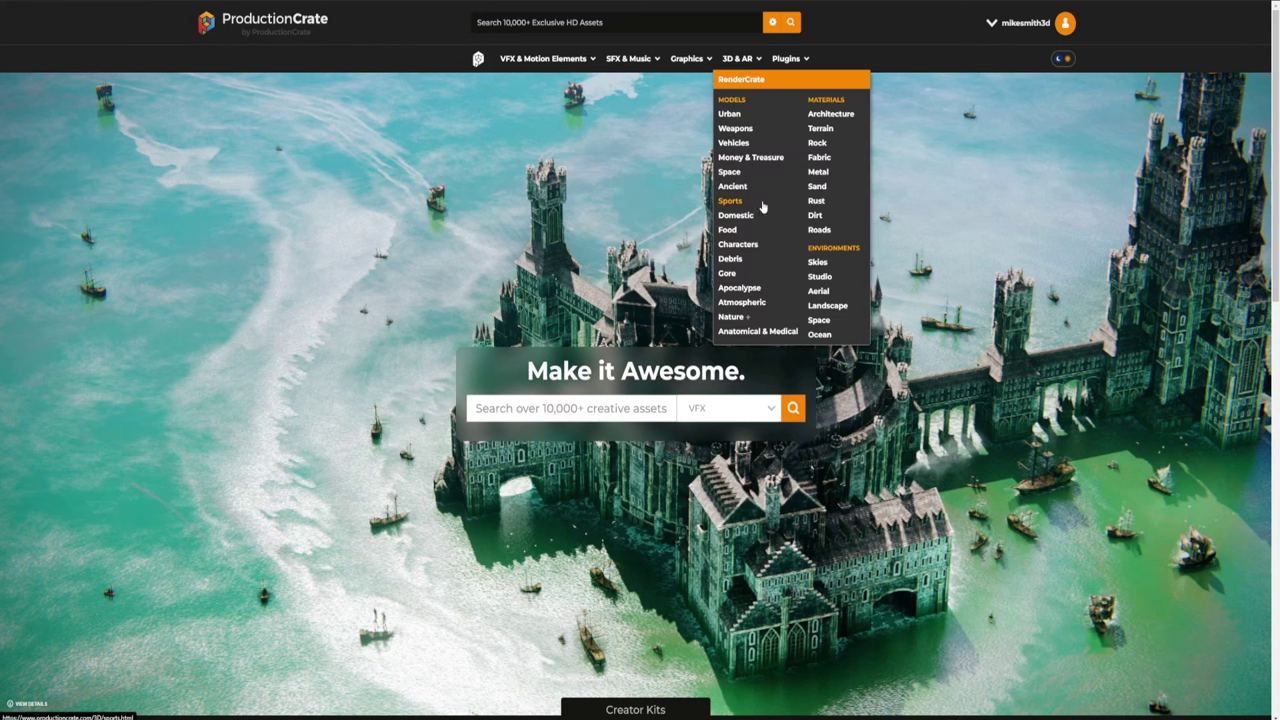
click(745, 146)
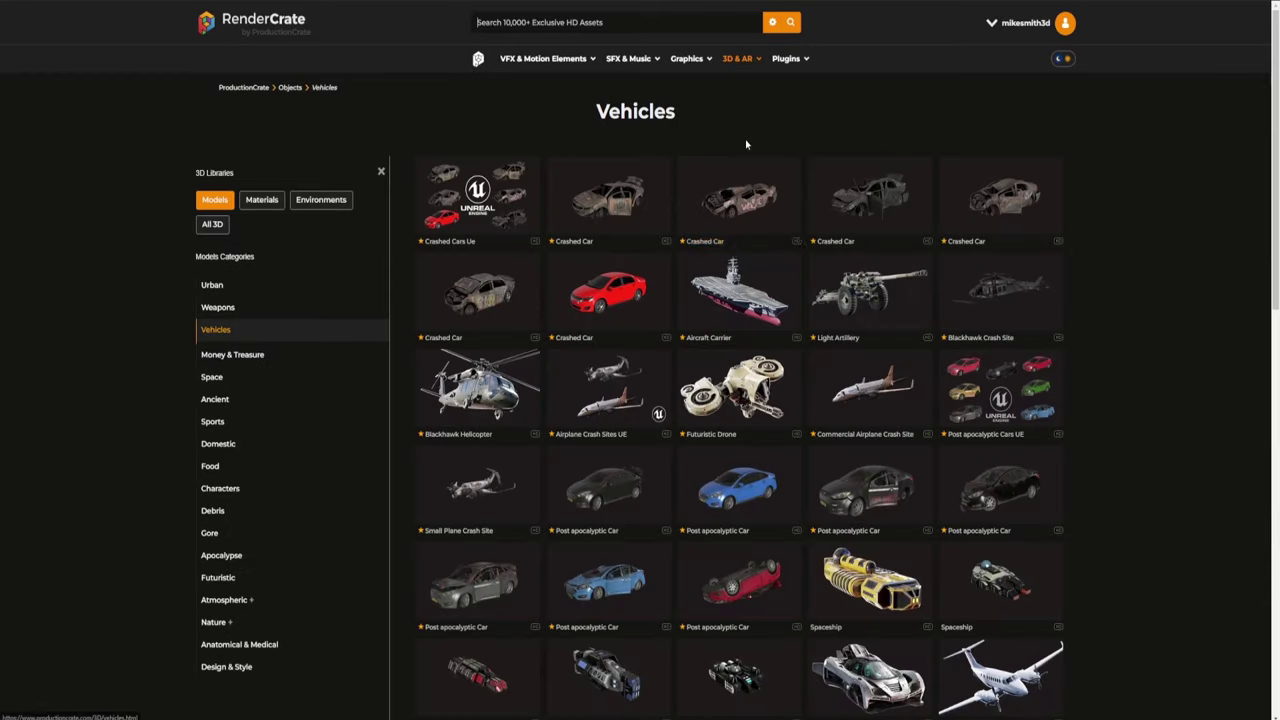
click(515, 225)
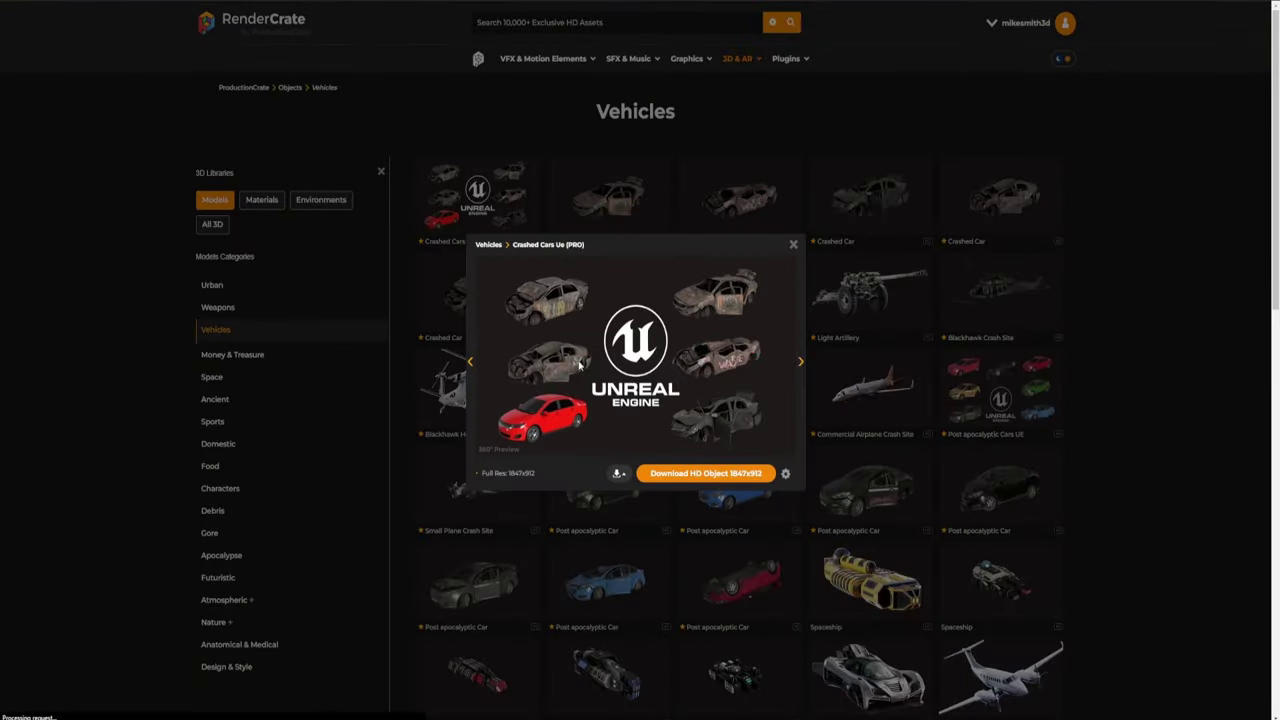
click(1115, 336)
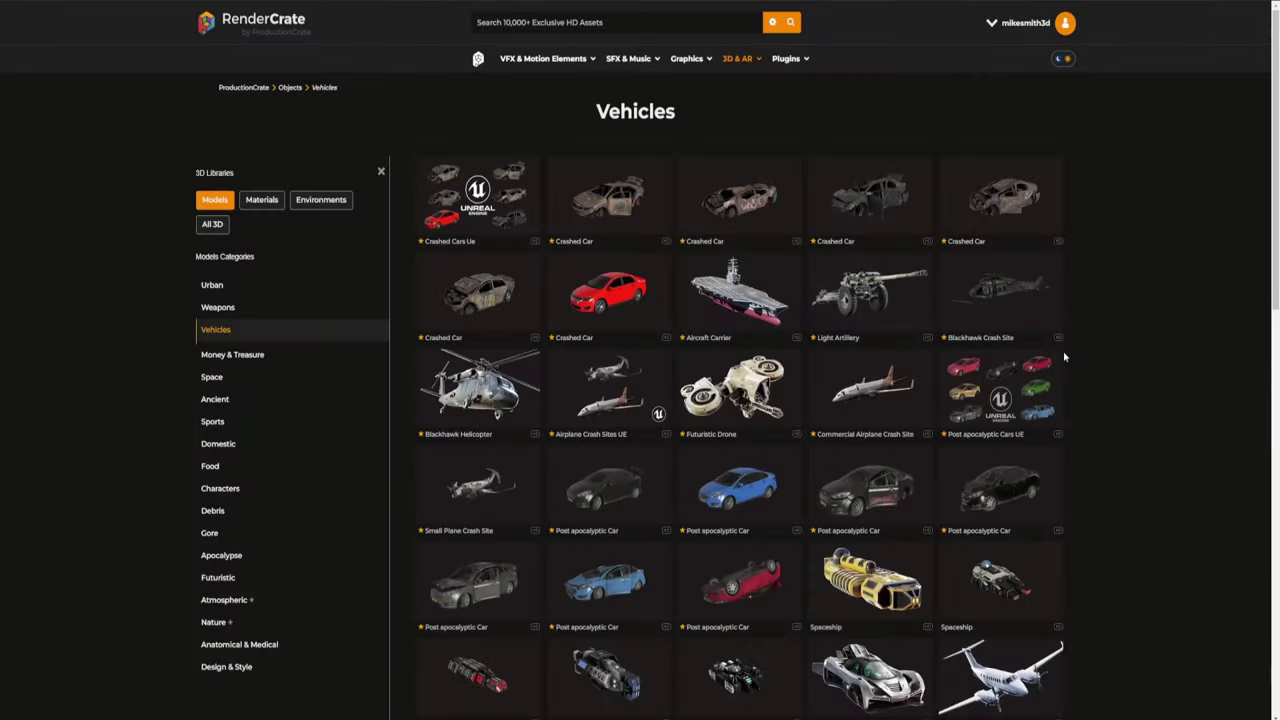
click(990, 382)
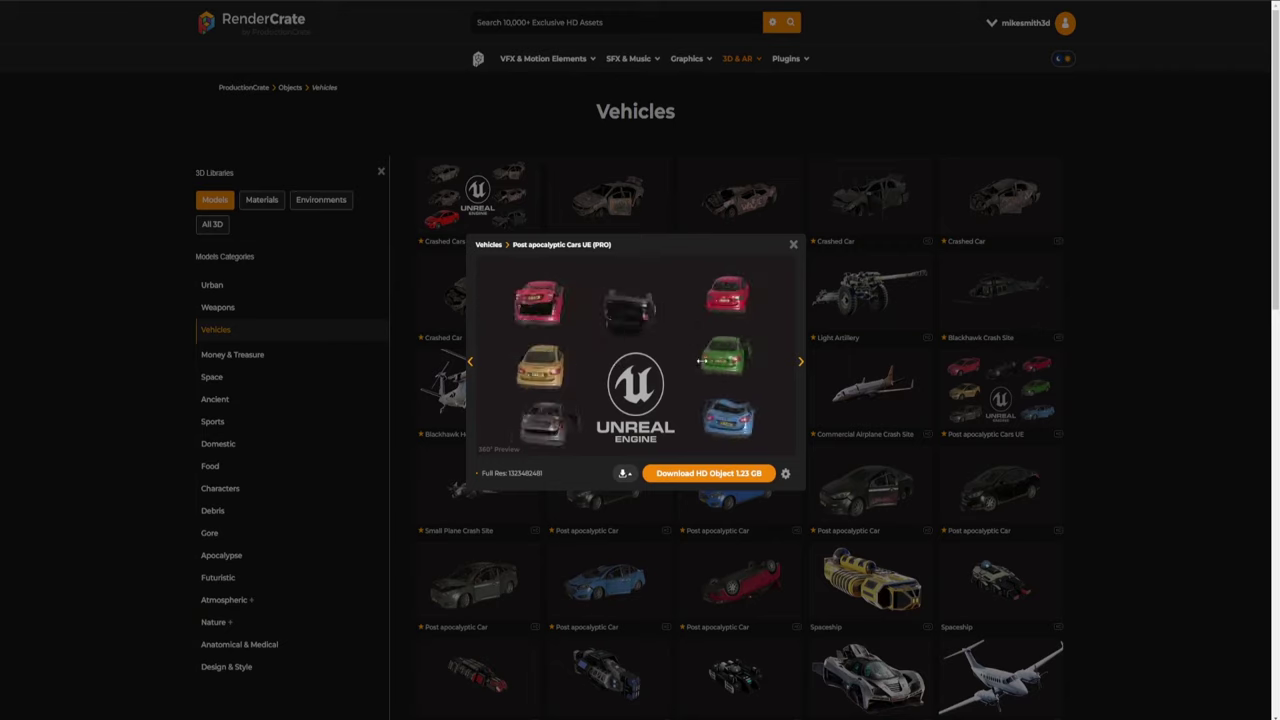
click(1134, 334)
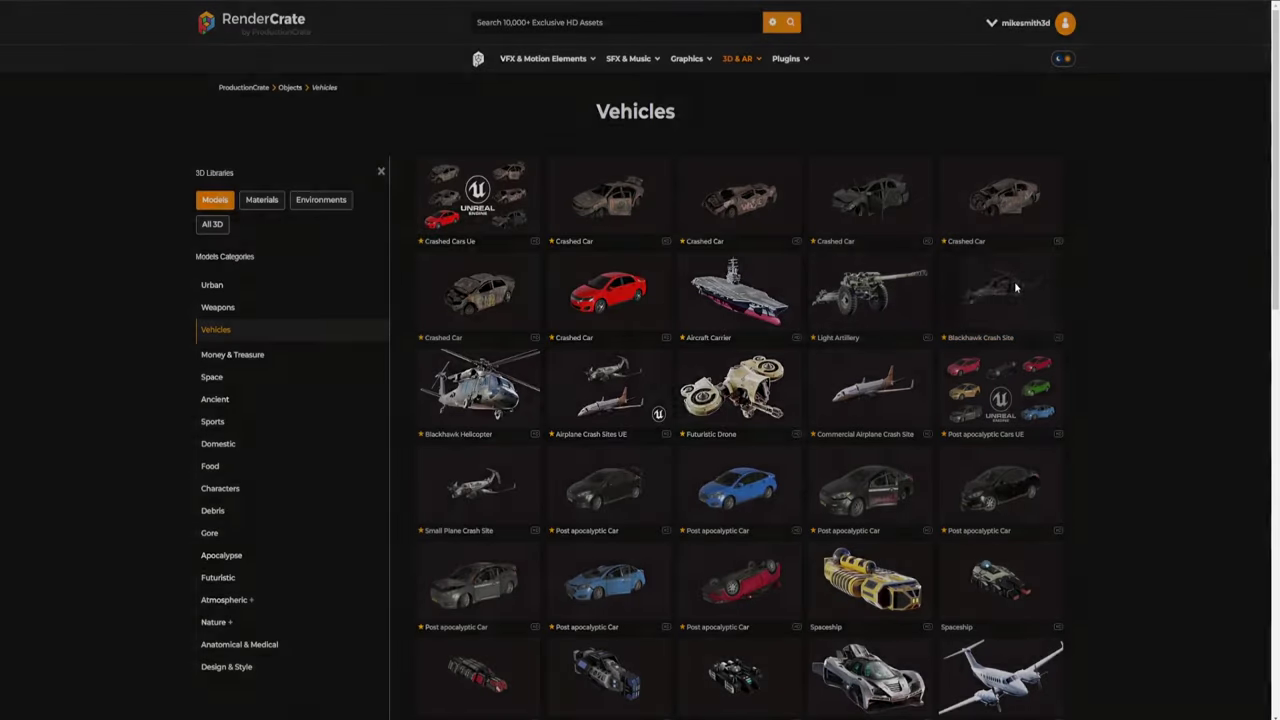
click(1014, 281)
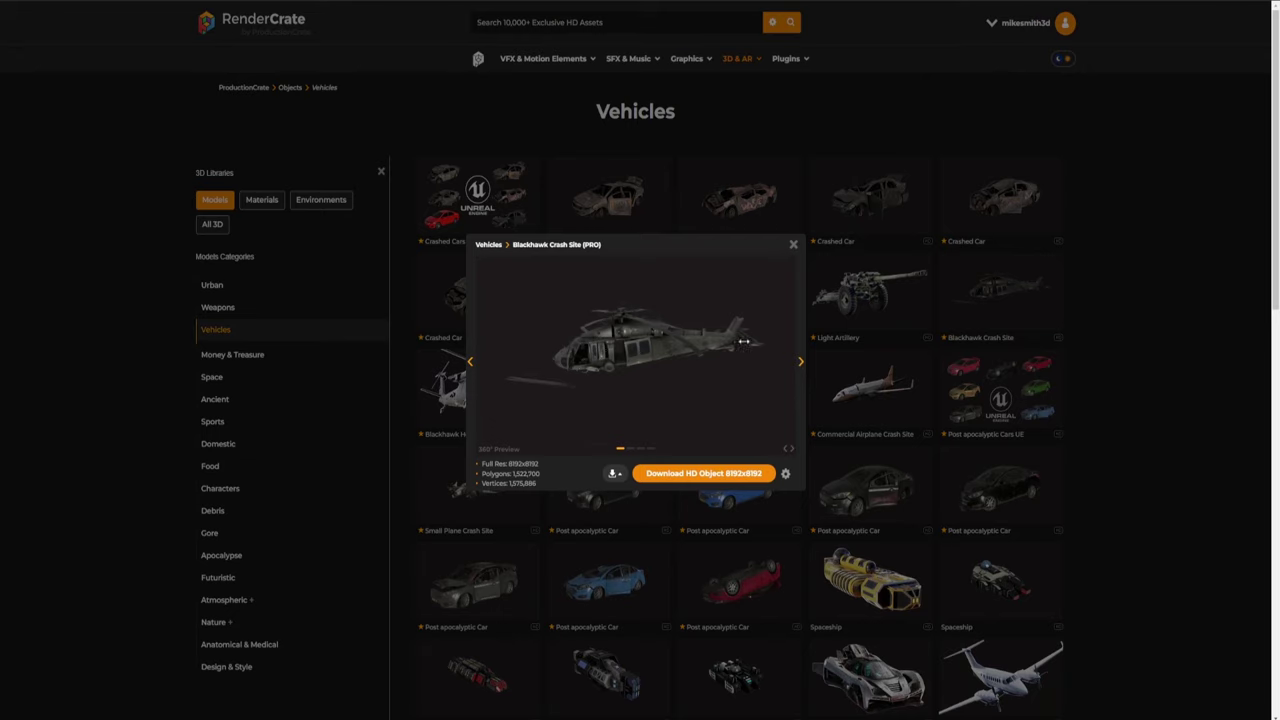
click(1092, 258)
Browse the Characters models and check the download options of the Male Scifi Armor.
mouse_move(737, 58)
click(742, 248)
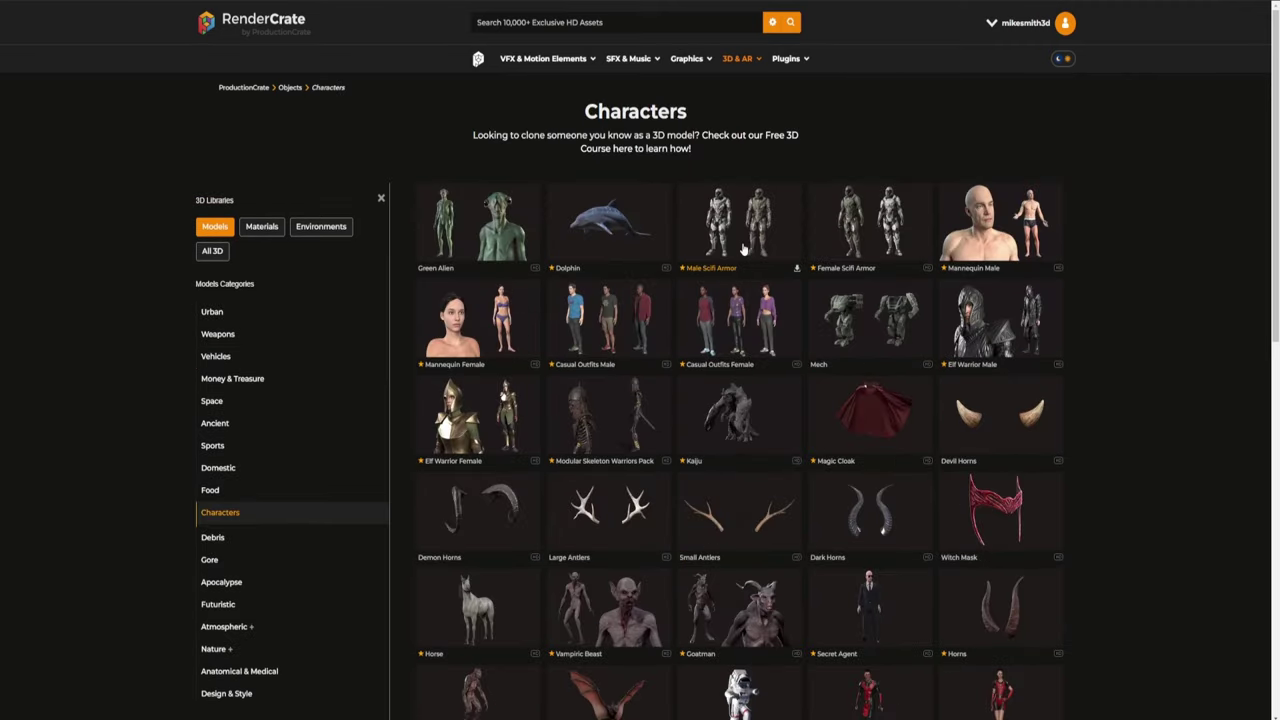
click(743, 249)
click(621, 474)
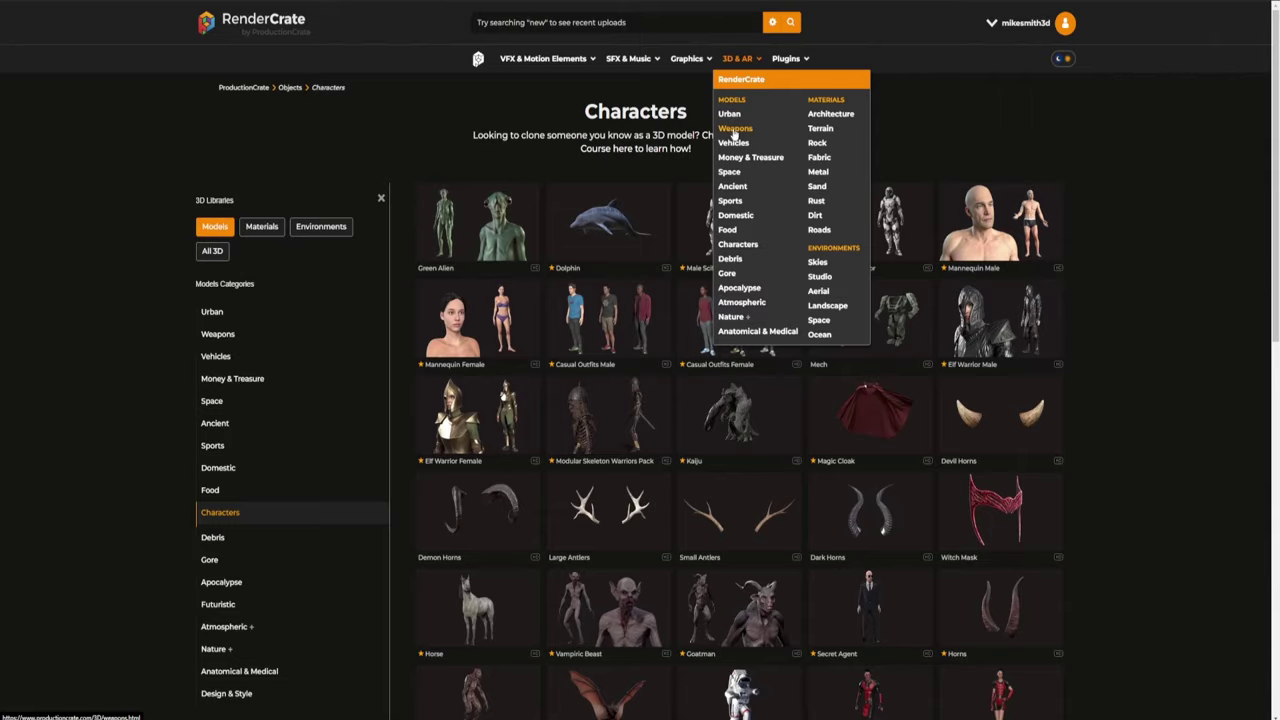
Browse the Weapons models and preview the Gun AR15 Rifle and the Gun M40A5 Rifle.
click(732, 131)
scroll(689, 220, down, 8)
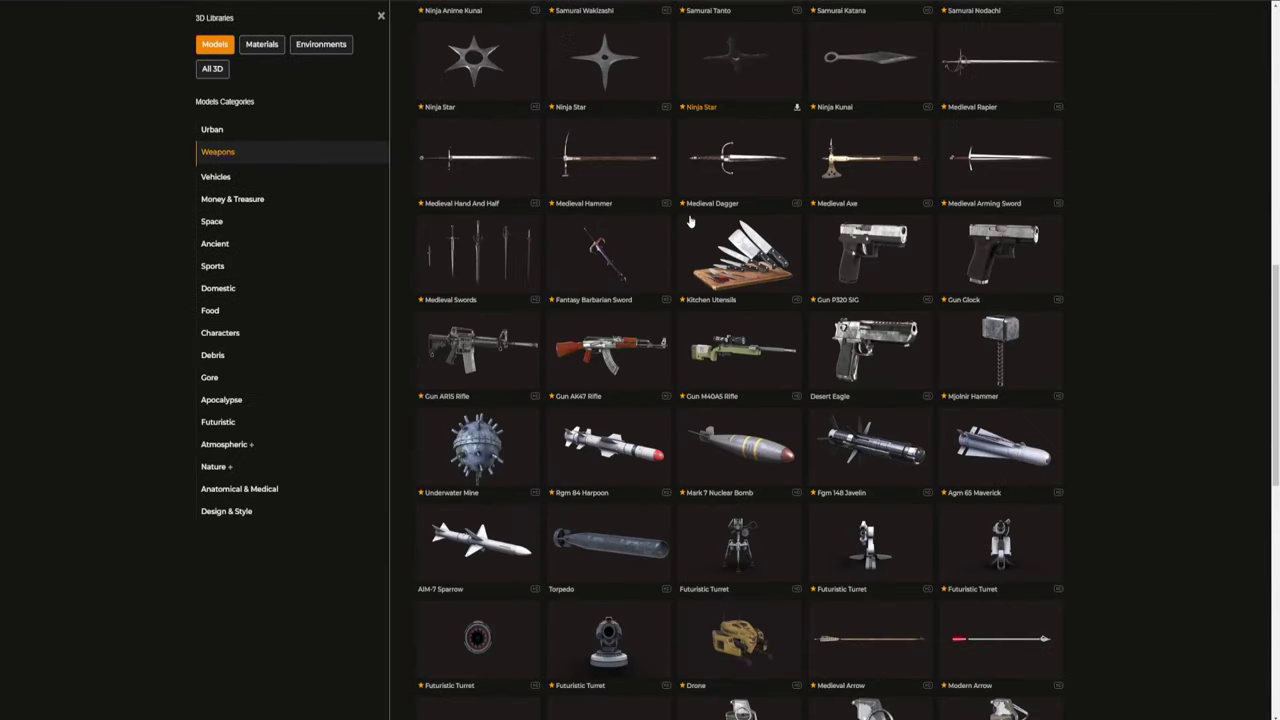
click(462, 360)
key(Escape)
click(740, 348)
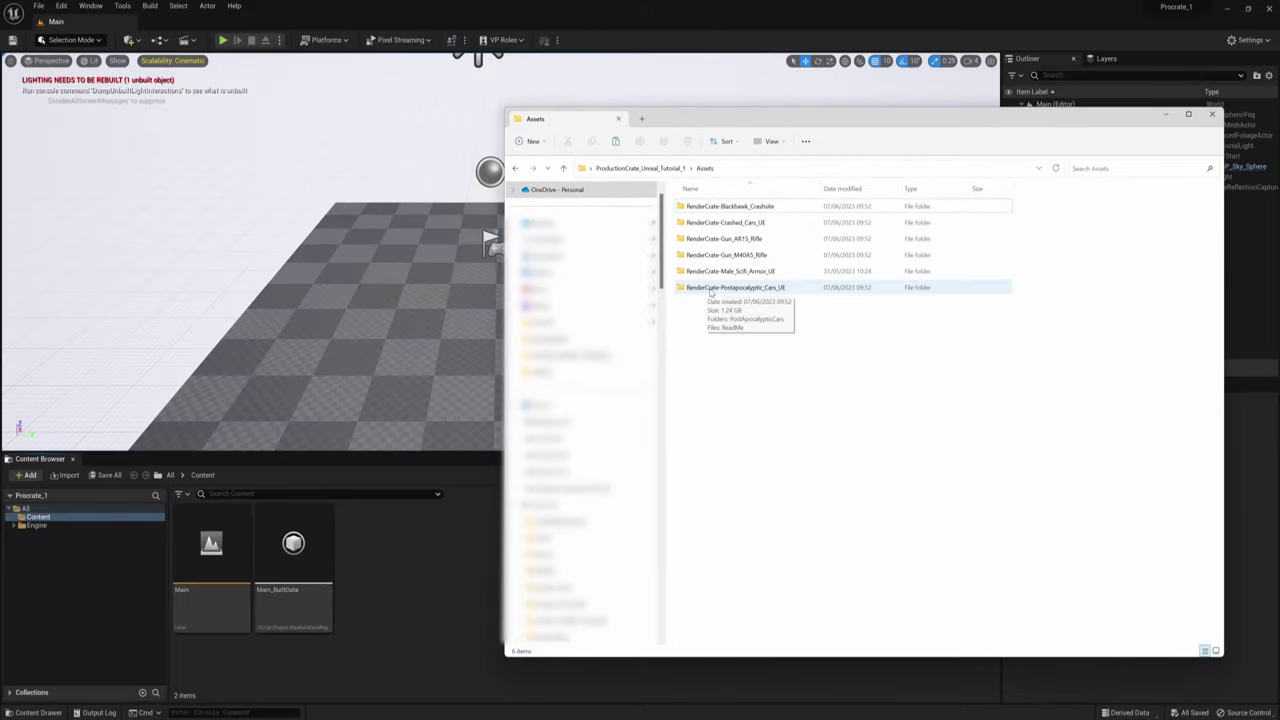
In File Explorer, inspect the Content folder of the Postapocalyptic_Cars 5.2 project inside RenderCrate-Crashed_Cars_UE, and return to the project folder.
double_click(735, 222)
double_click(753, 209)
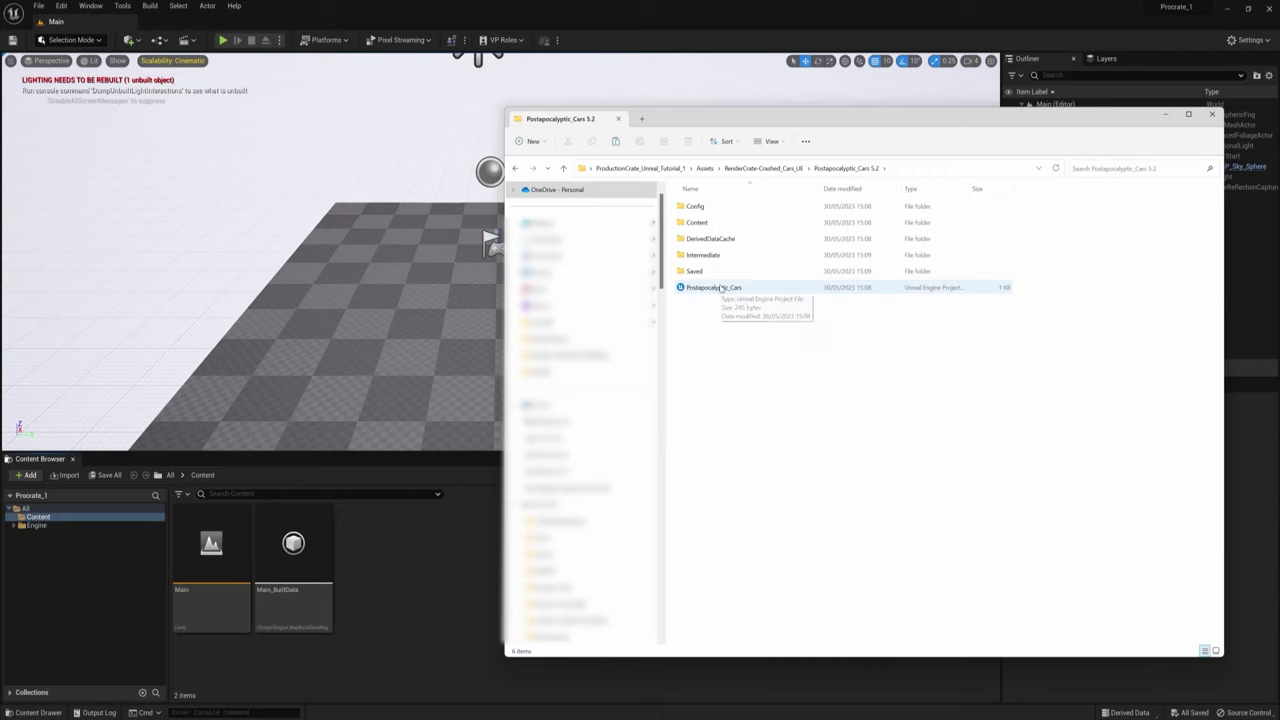
double_click(697, 222)
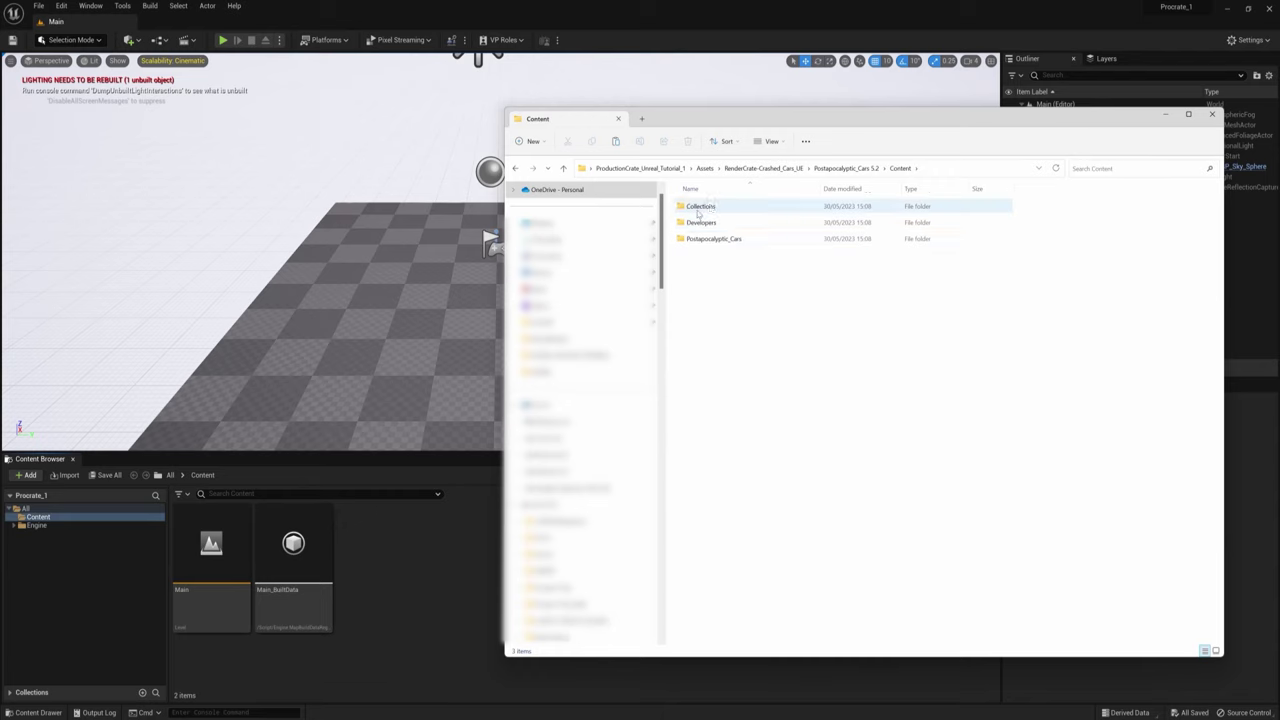
click(563, 169)
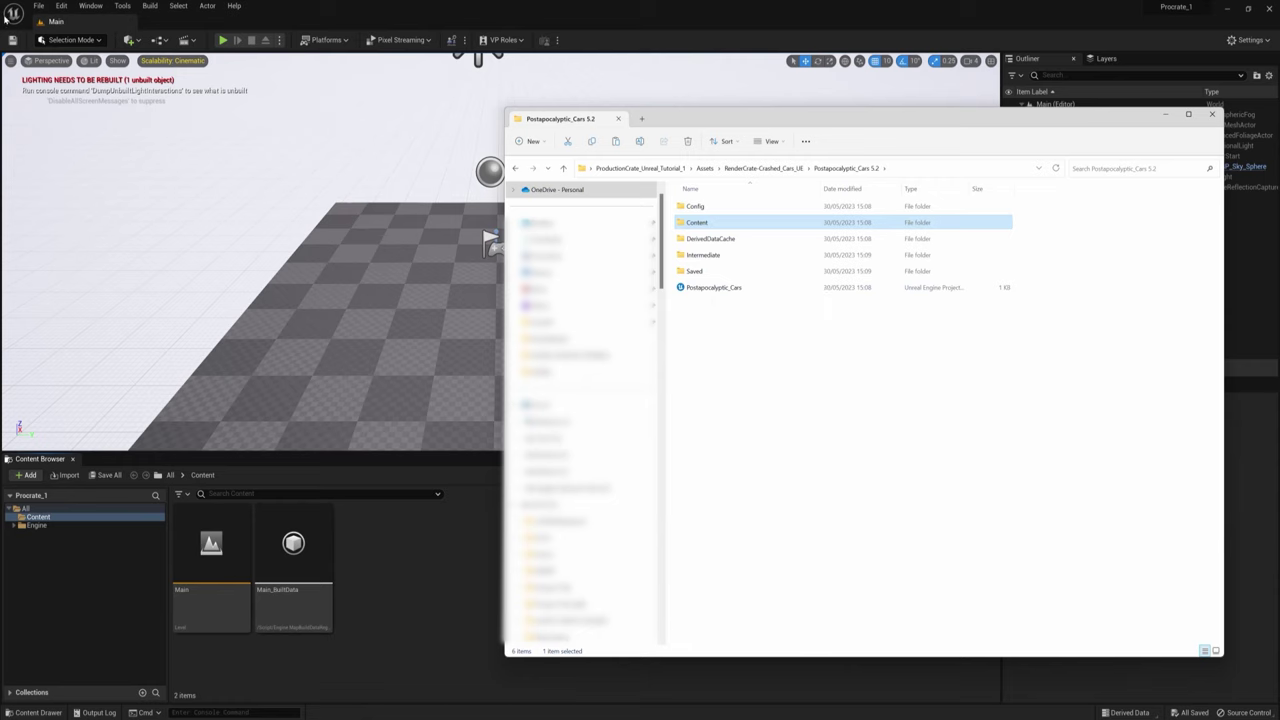
Switch back to Unreal Editor and save all unsaved levels and assets of the project.
click(39, 6)
click(39, 6)
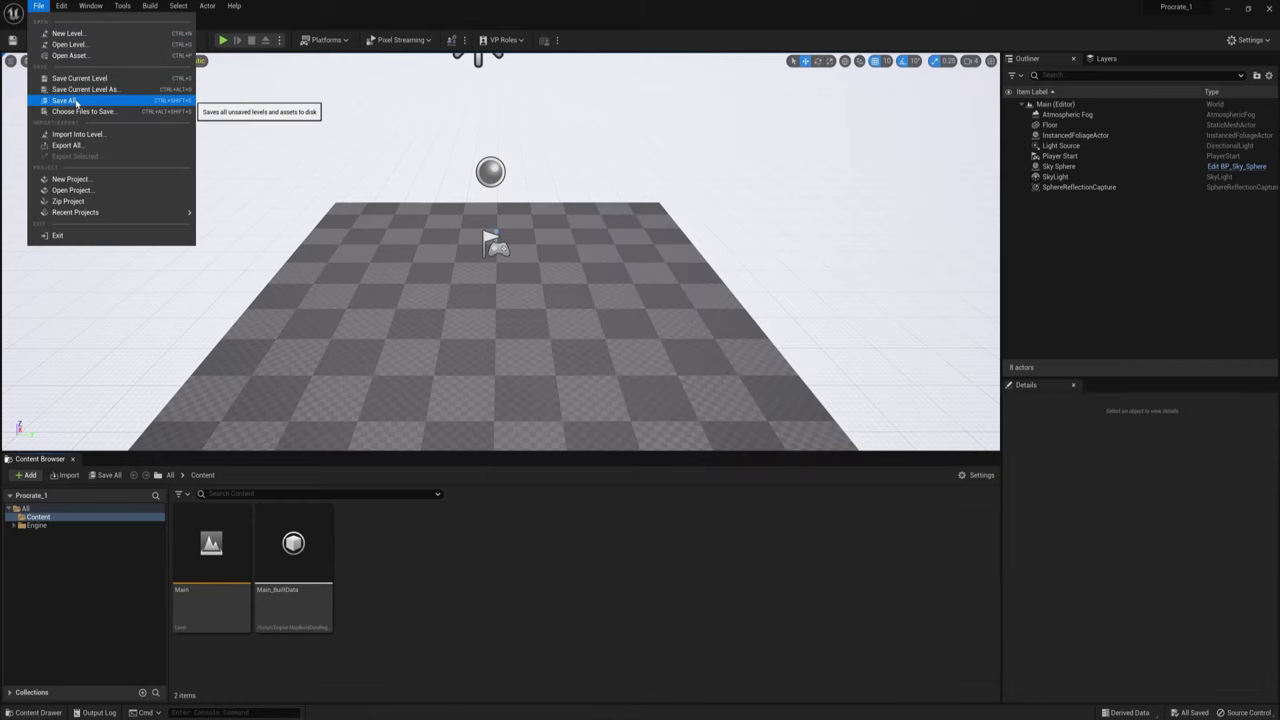
click(76, 101)
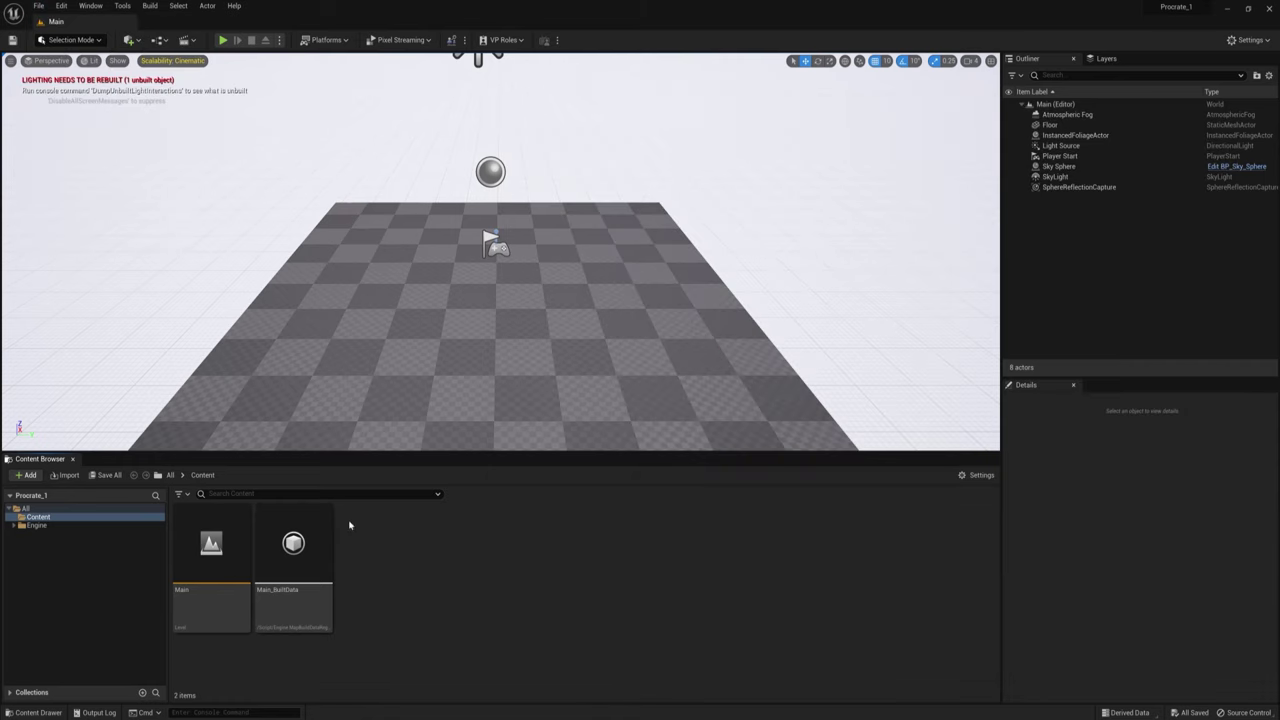
Switch to File Explorer and open the Postapocalyptic_Cars project with Unreal Engine version 5.1.
key(alt+Tab)
double_click(710, 288)
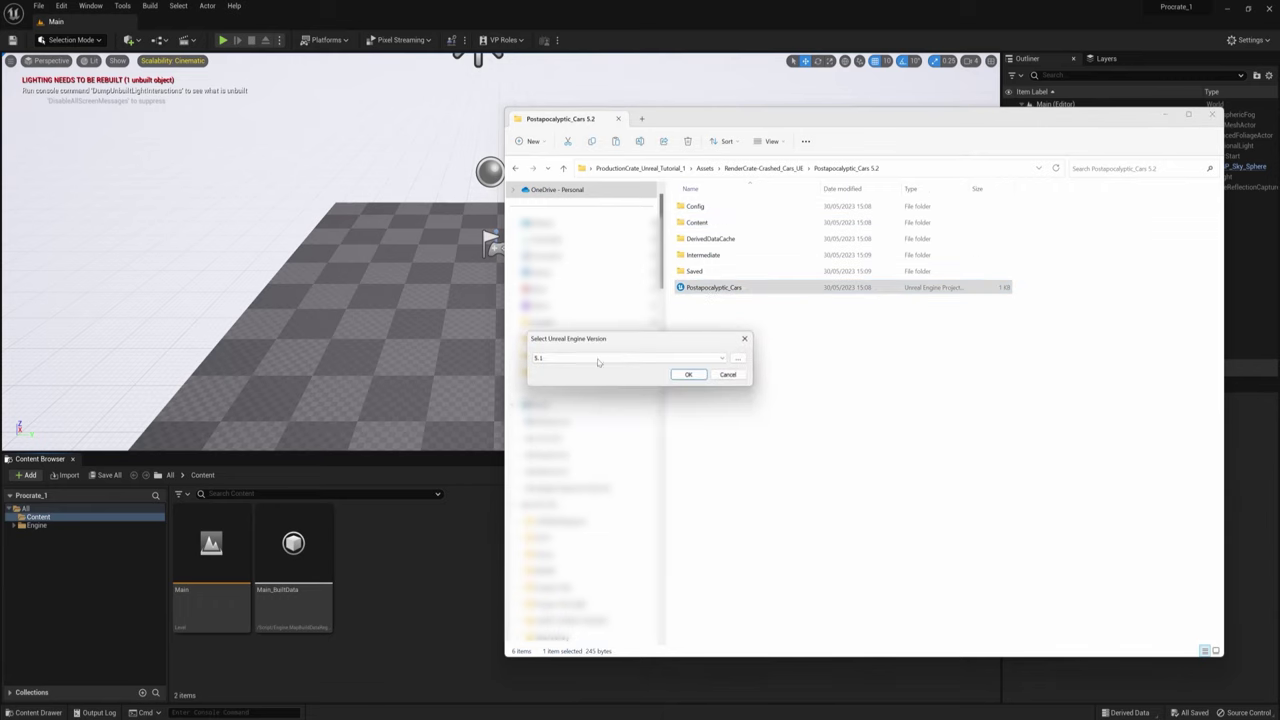
click(688, 374)
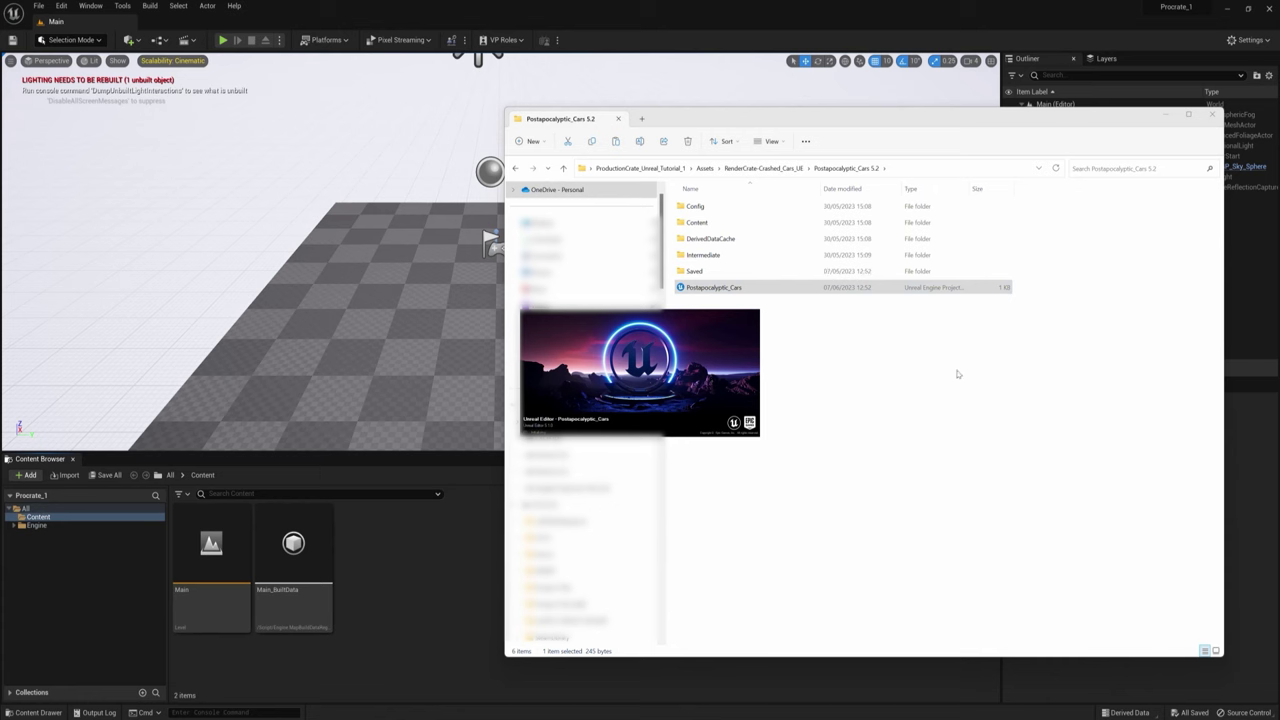
click(1268, 10)
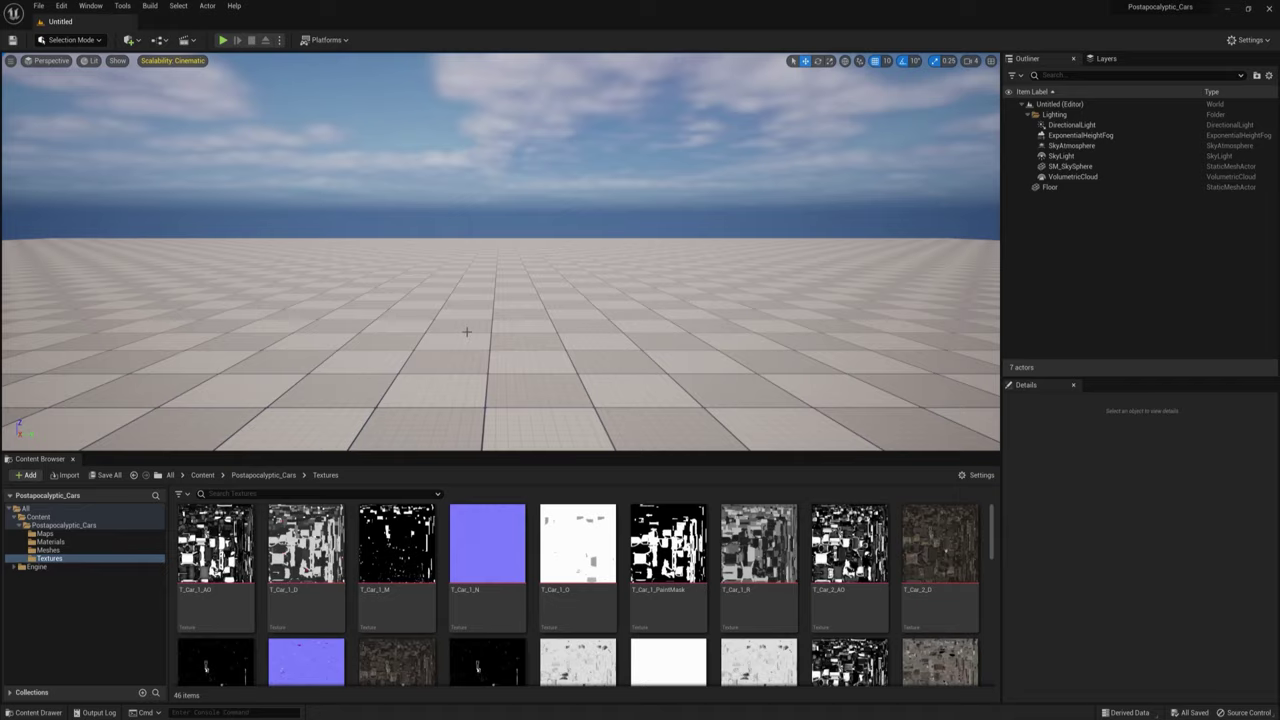
Place the SM_Car_2 mesh from the Postapocalyptic_Cars Meshes folder on the floor of the untitled level.
click(46, 550)
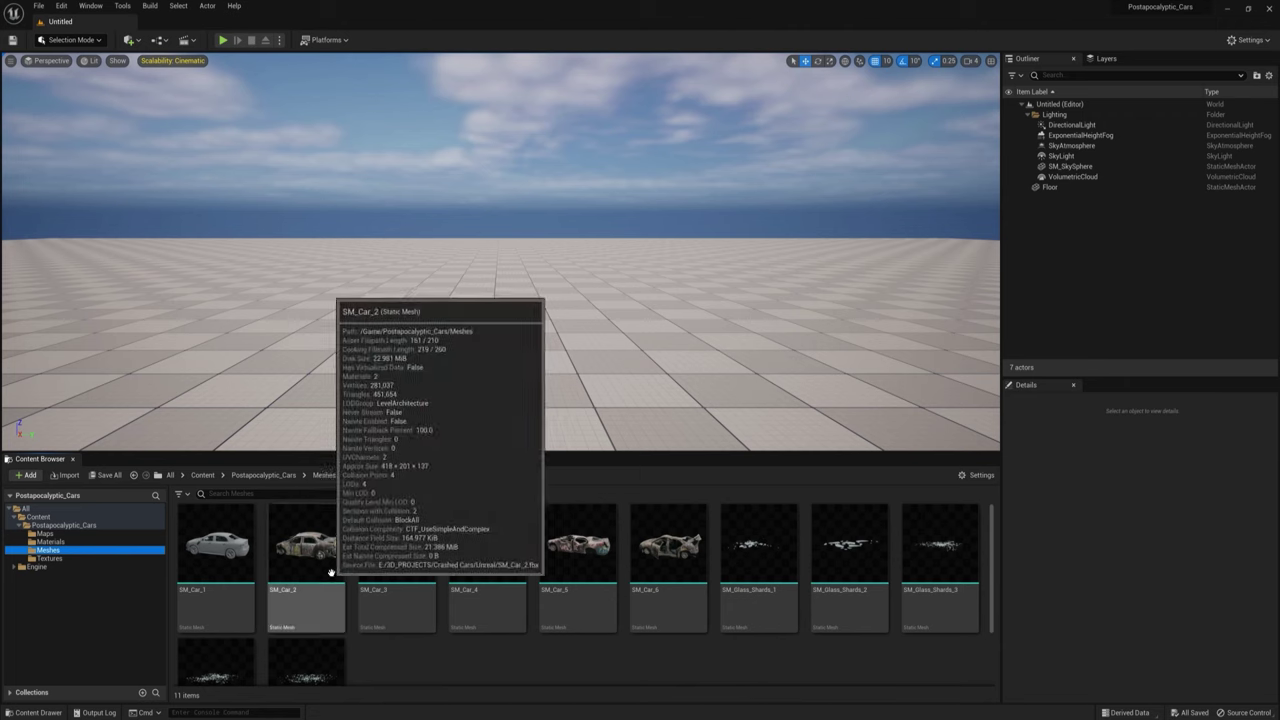
drag(300, 568, 431, 350)
right_drag(431, 350, 251, 350)
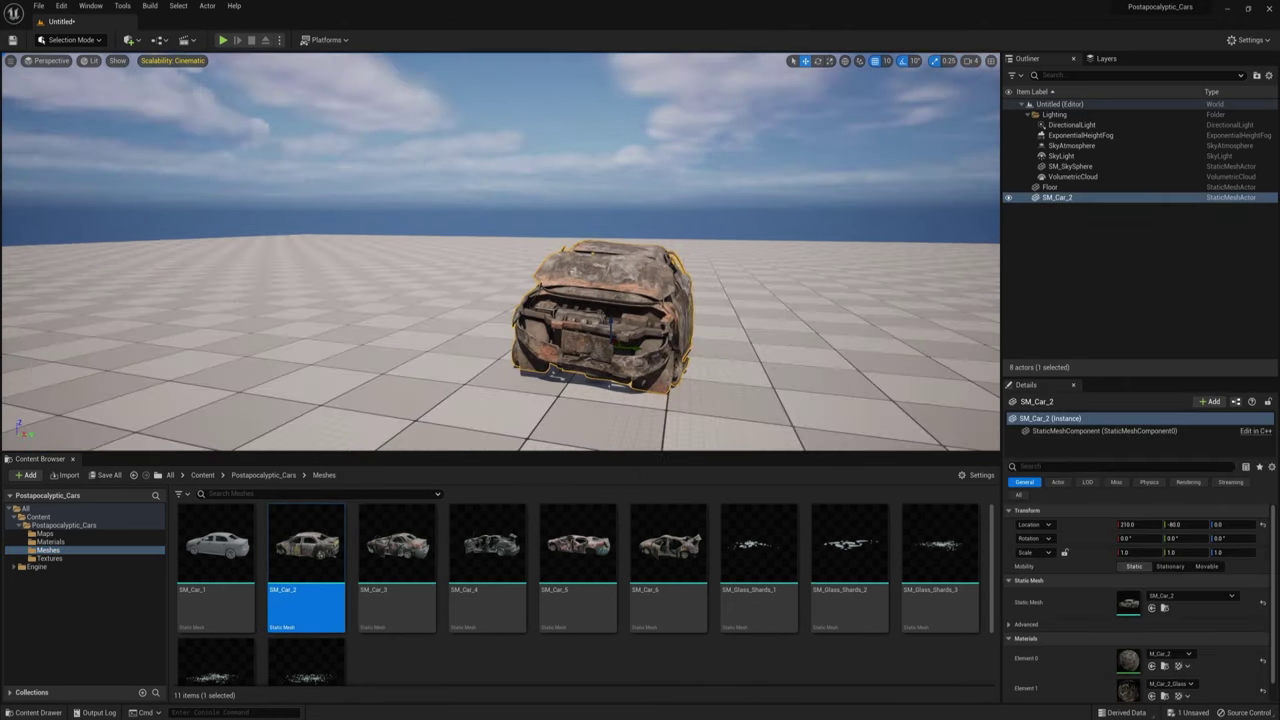
mouse_move(708, 347)
middle_down()
mouse_move(630, 347)
mouse_move(717, 342)
middle_up()
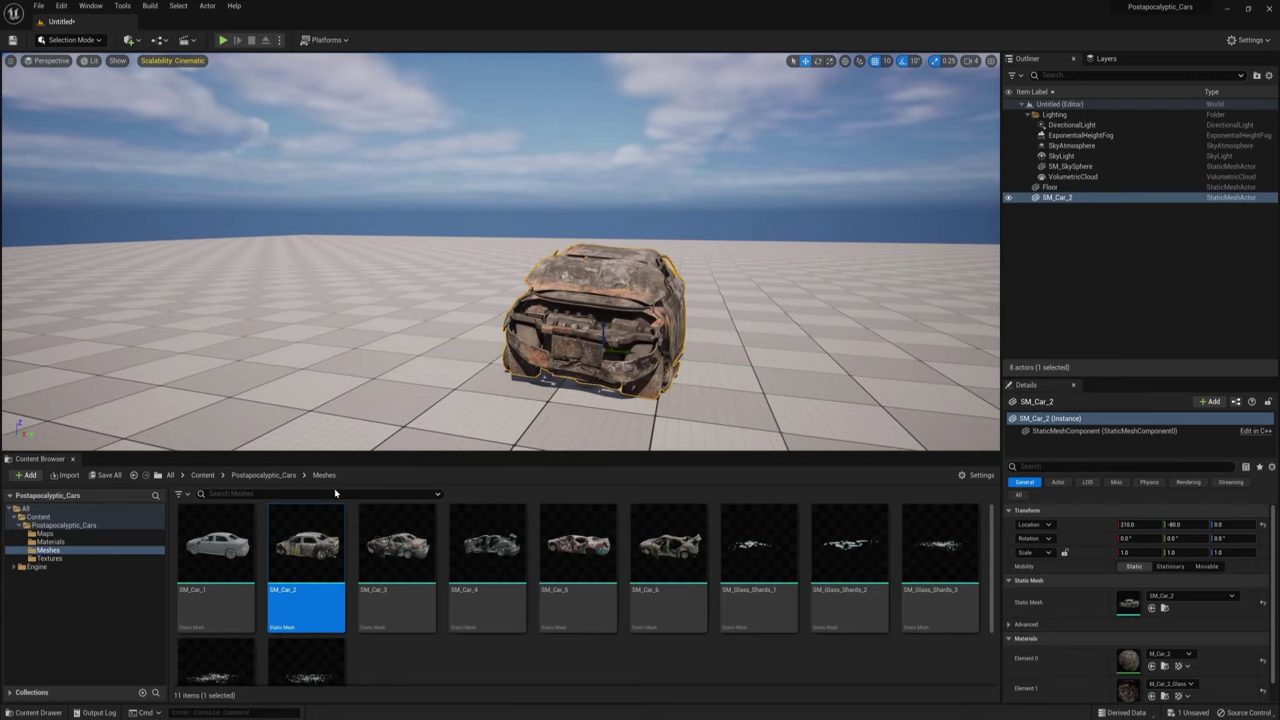
Migrate the whole Postapocalyptic_Cars folder with all listed assets to the Content folder of the Procrate_1 project.
click(44, 528)
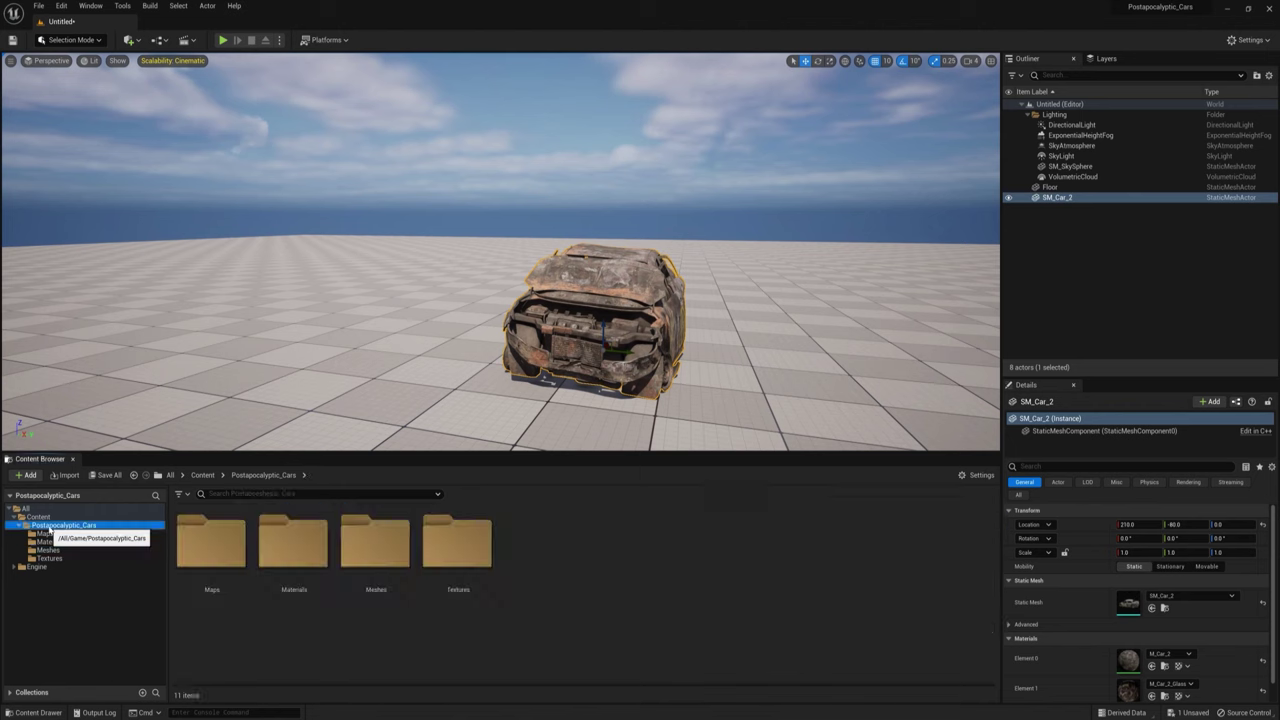
right_click(45, 528)
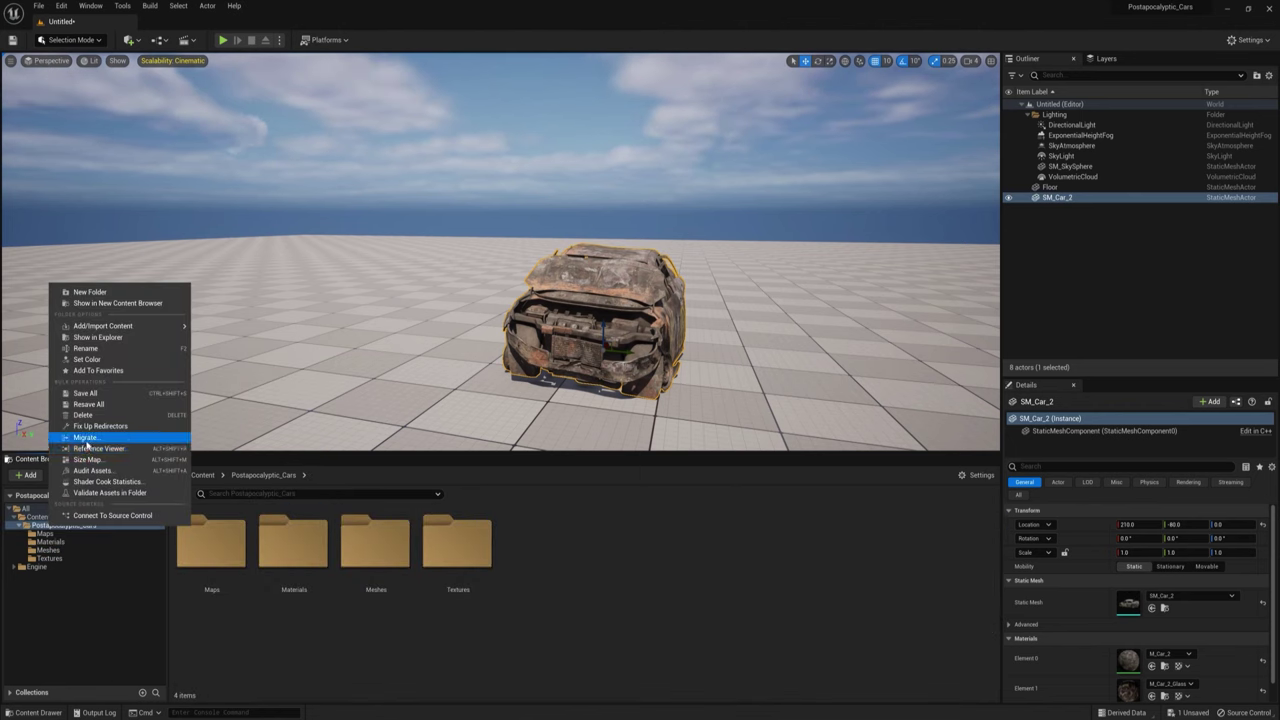
click(86, 437)
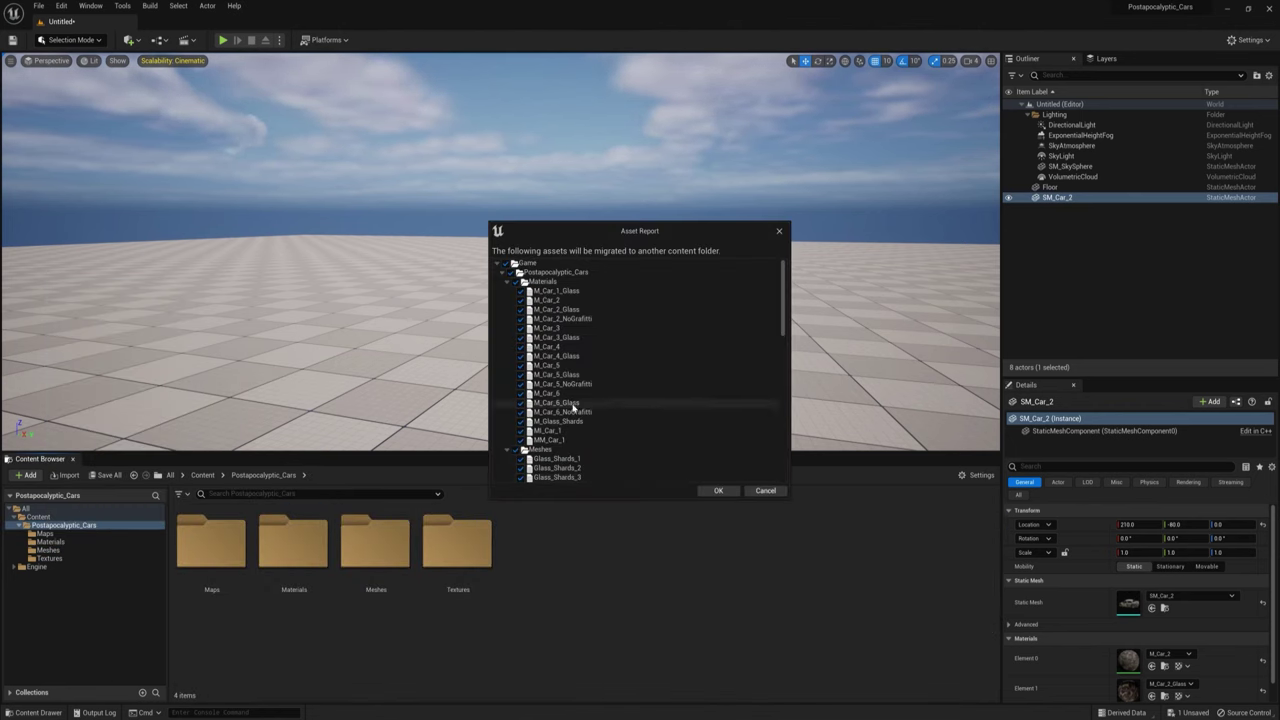
click(718, 491)
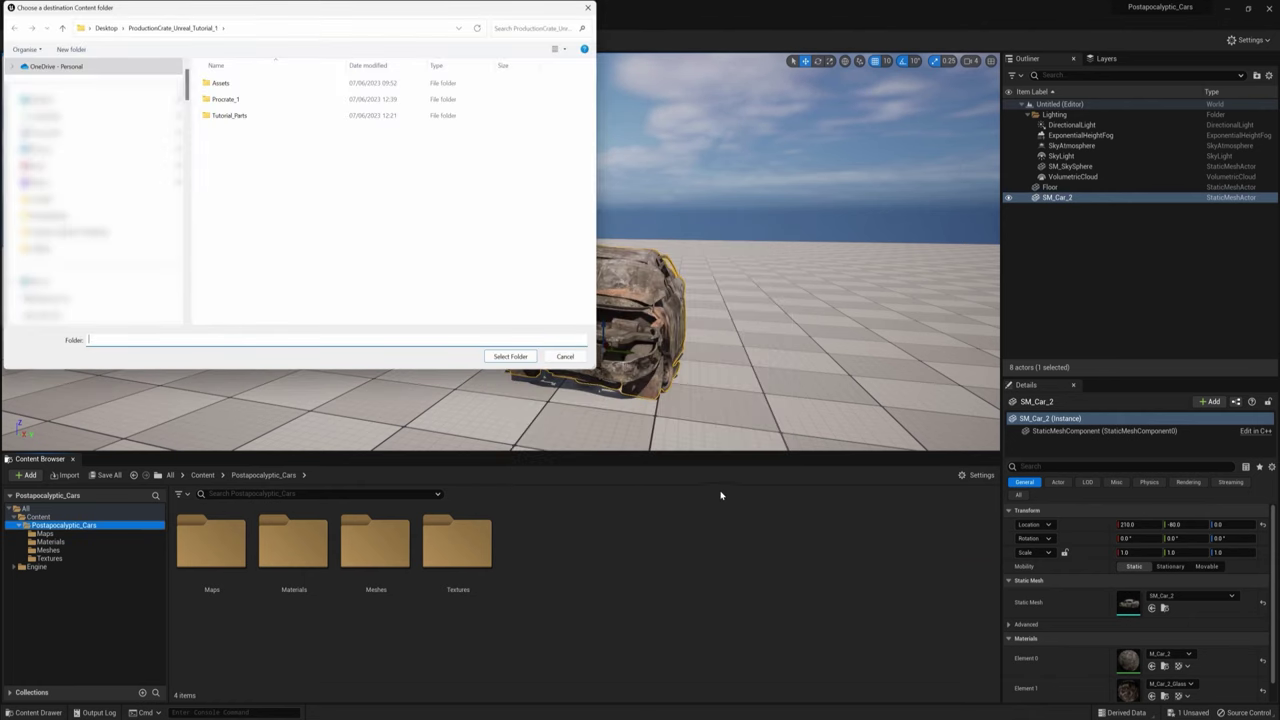
double_click(239, 102)
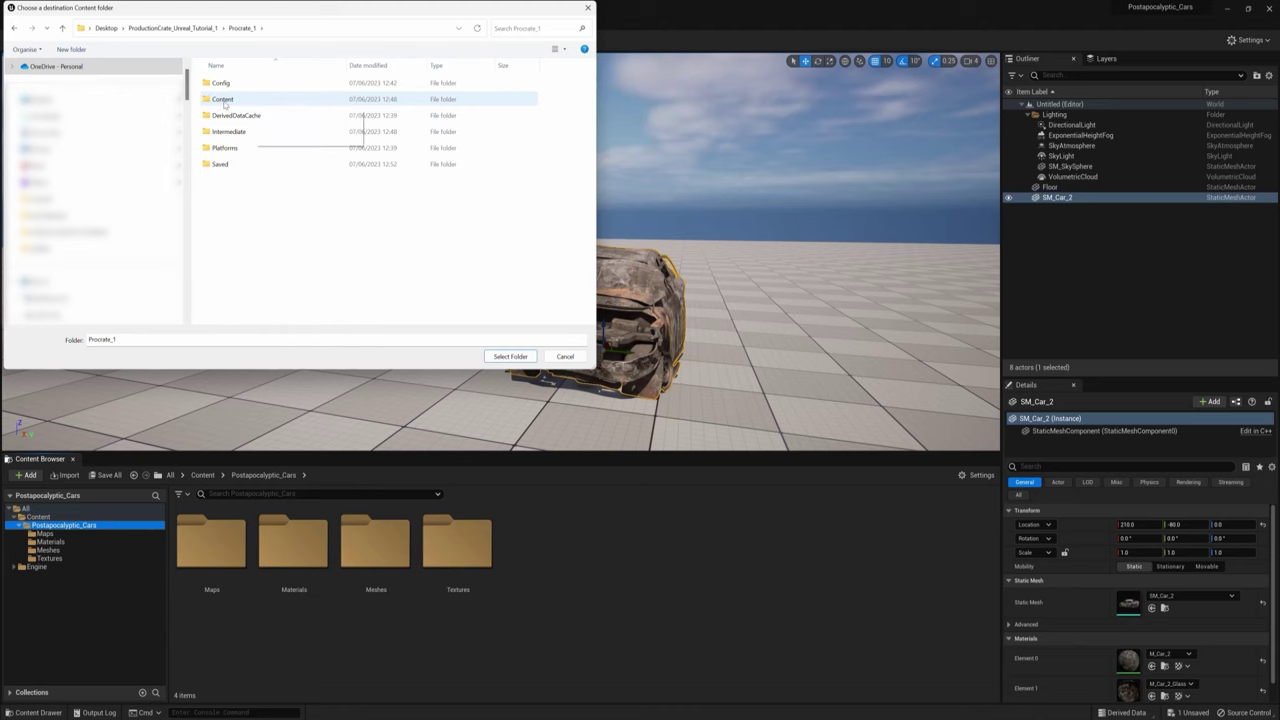
double_click(250, 100)
click(510, 356)
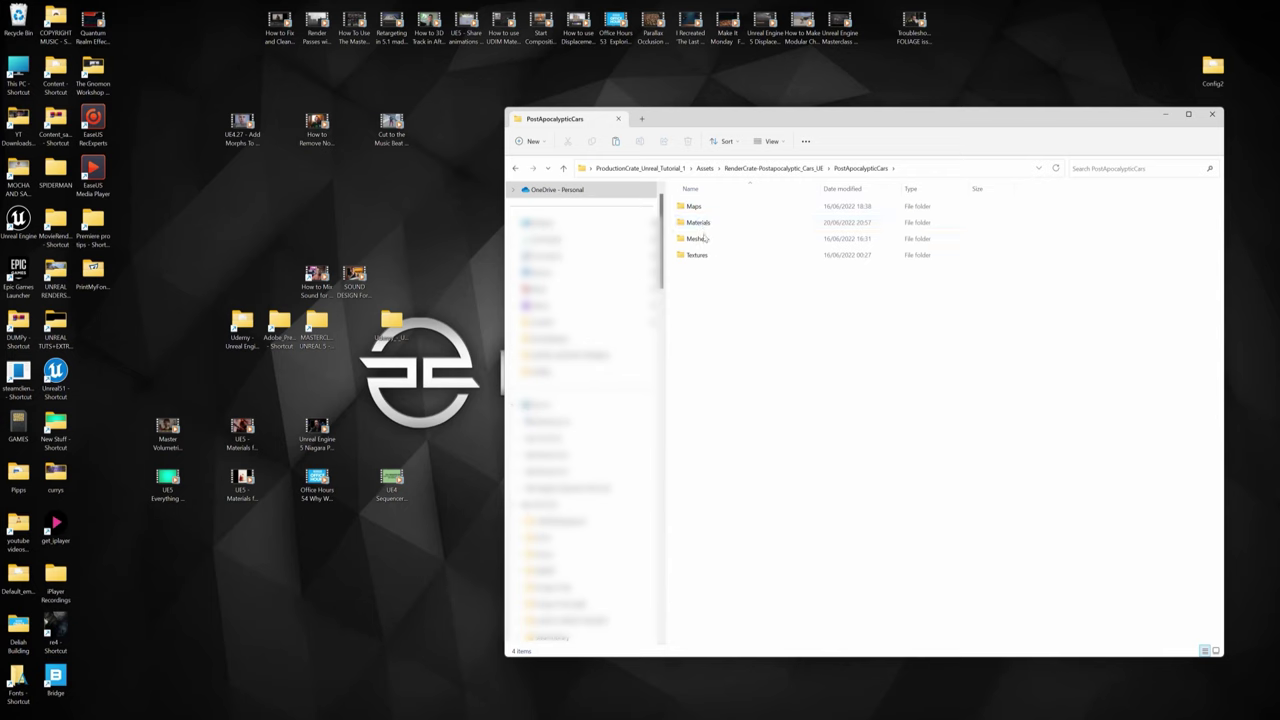
In File Explorer, copy the PostApocalypticCars folder from RenderCrate-Postapocalyptic_Cars_UE and paste it into the Procrate_1 project.
click(565, 168)
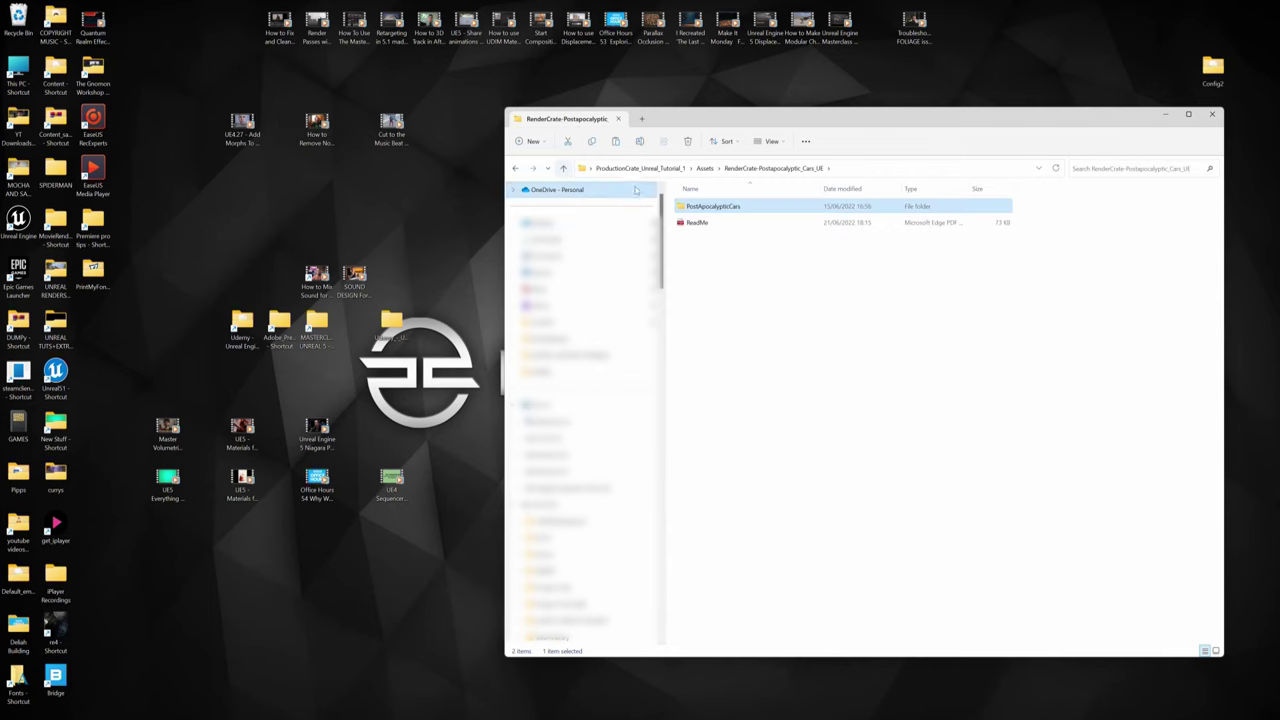
right_click(718, 208)
click(775, 431)
click(830, 630)
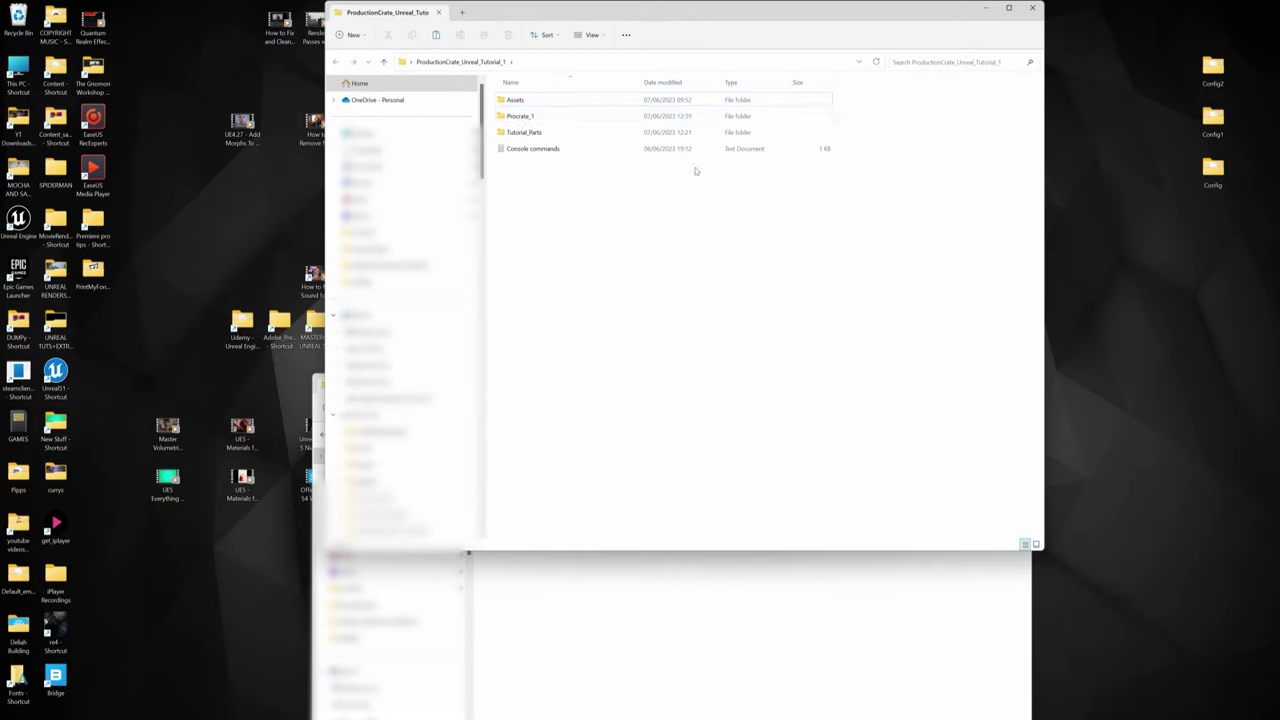
double_click(522, 115)
right_click(714, 303)
click(795, 462)
click(820, 538)
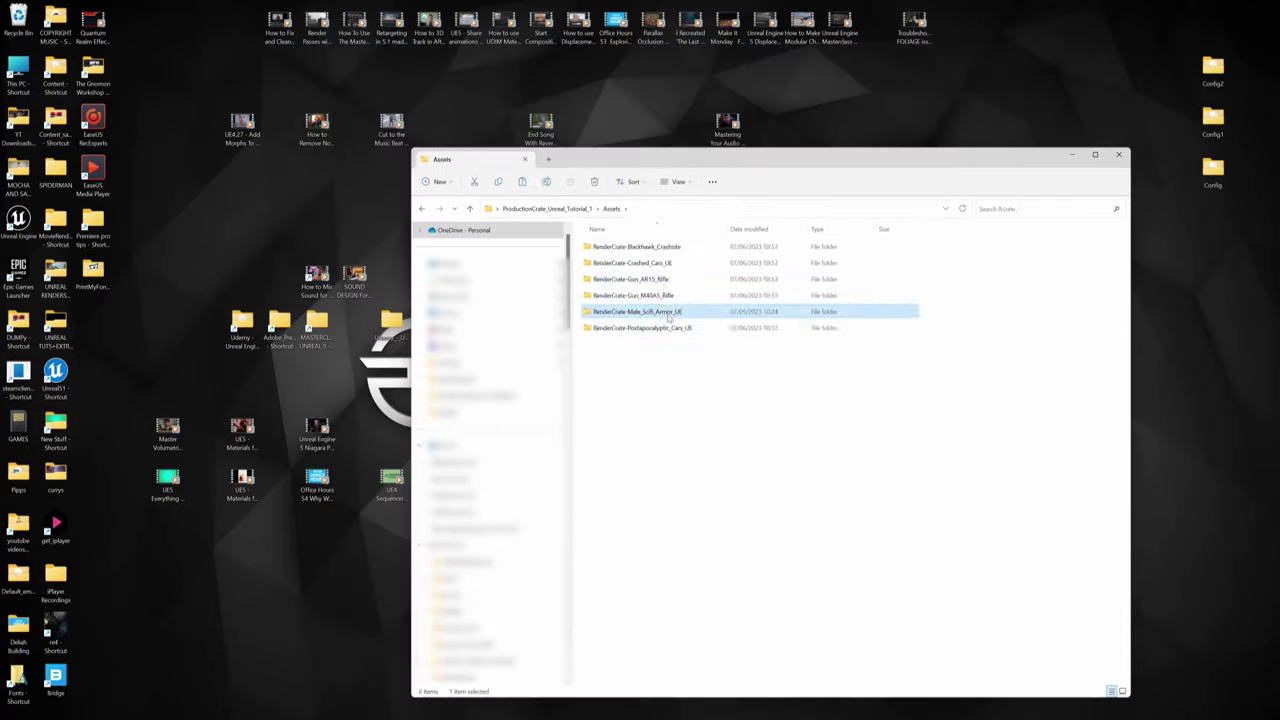
Open the RenderCrate-Male_Scifi_Armor_UE asset folder, and launch the Procrate_1 project from its own project folder.
double_click(668, 316)
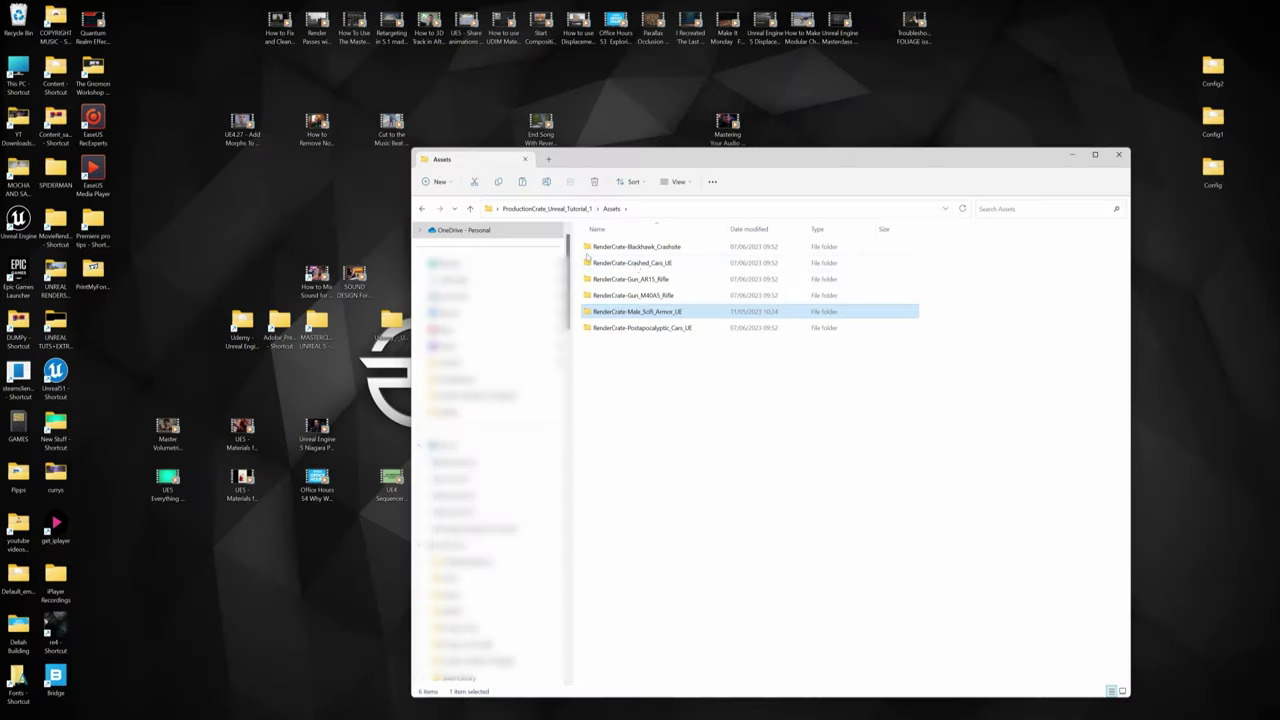
click(470, 208)
double_click(606, 262)
double_click(605, 344)
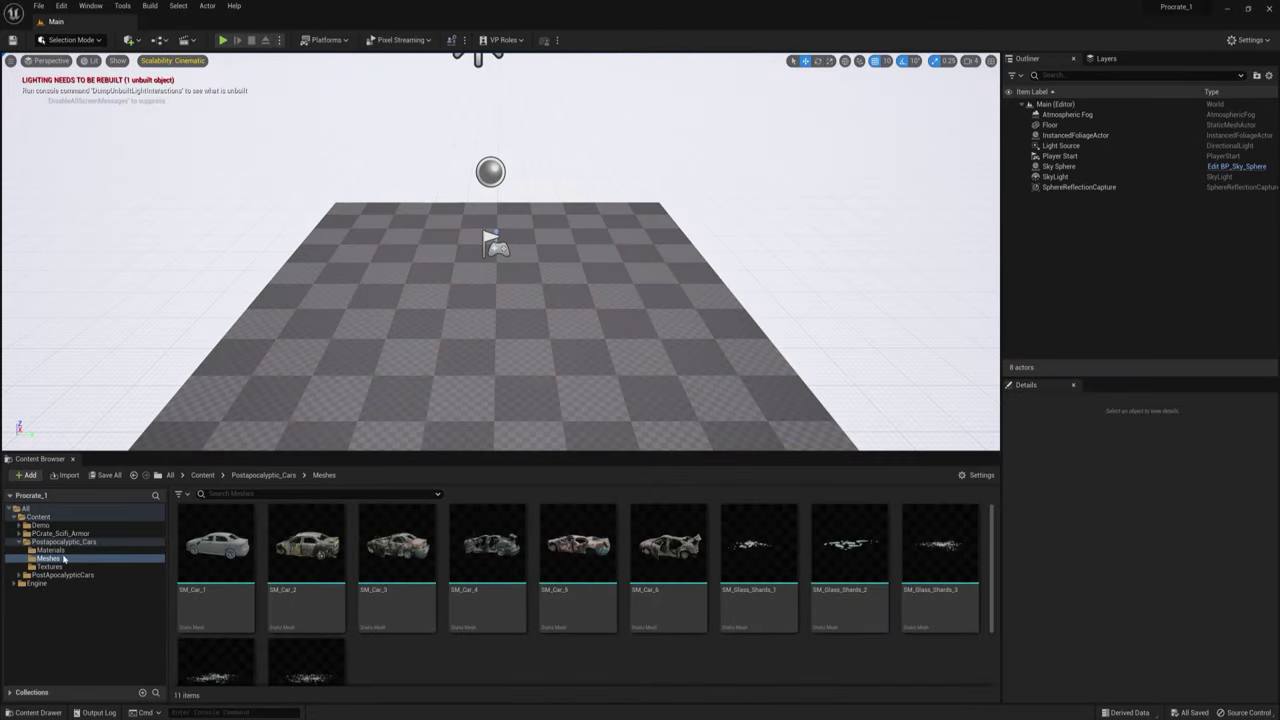
Place the SM_Car_2 and SM_Car_4 meshes from Postapocalyptic_Cars side by side on the Main level's floor.
drag(309, 552, 347, 363)
drag(500, 566, 586, 300)
right_drag(586, 300, 475, 300)
Place the SM_Car_3 mesh from the PostApocalypticCars folder between the two cars in the Main level.
click(62, 575)
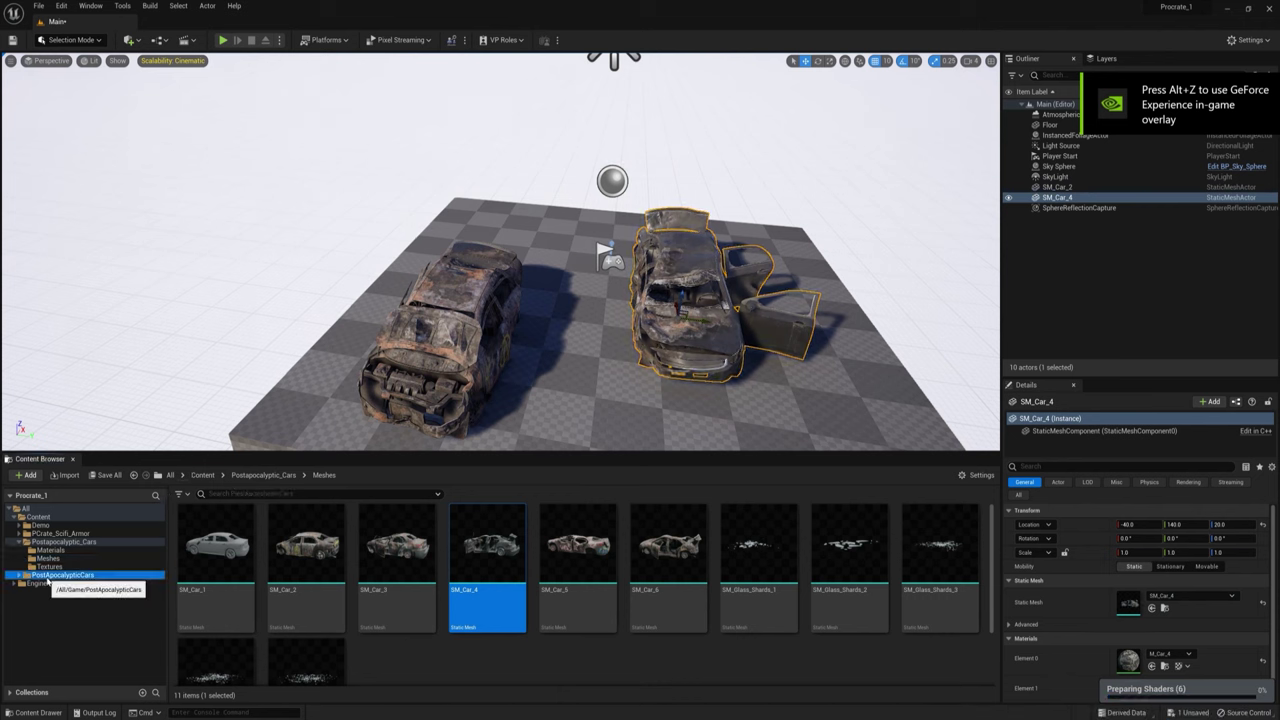
double_click(374, 543)
drag(375, 545, 603, 255)
scroll(600, 258, up, 6)
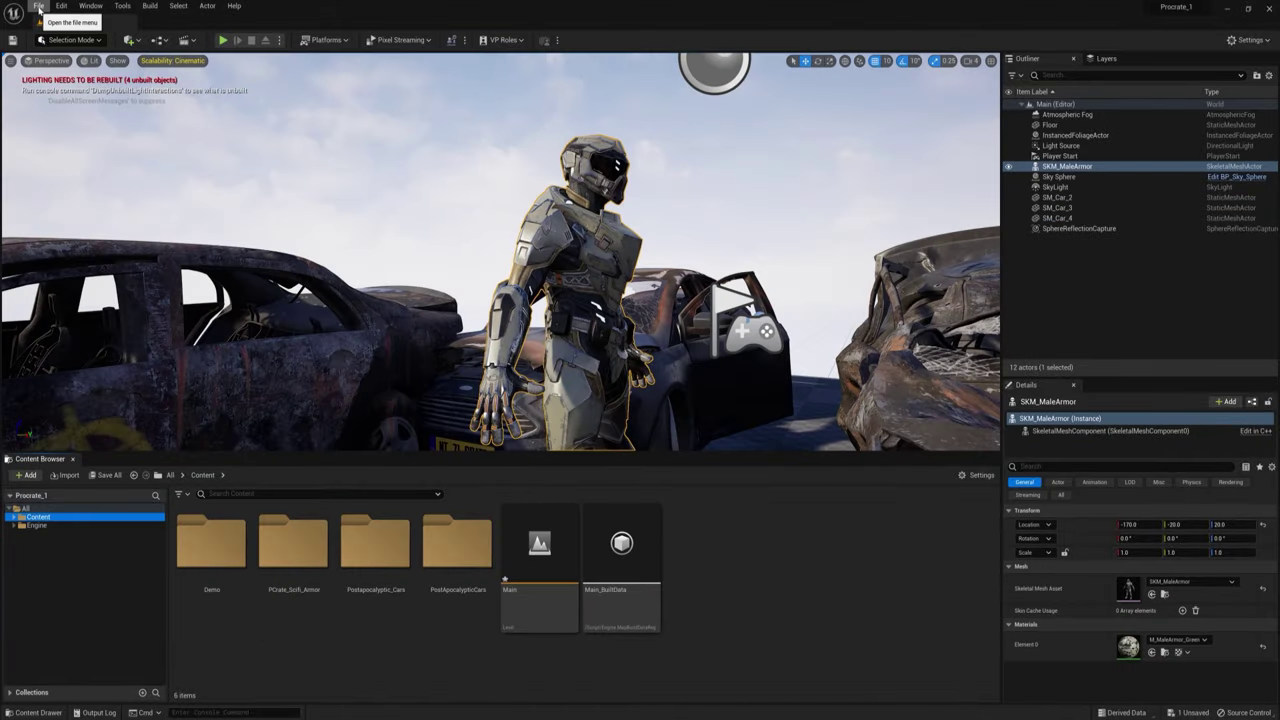
Create a new level that comes with default sky, lighting and a floor.
click(38, 8)
click(92, 34)
click(653, 275)
click(701, 463)
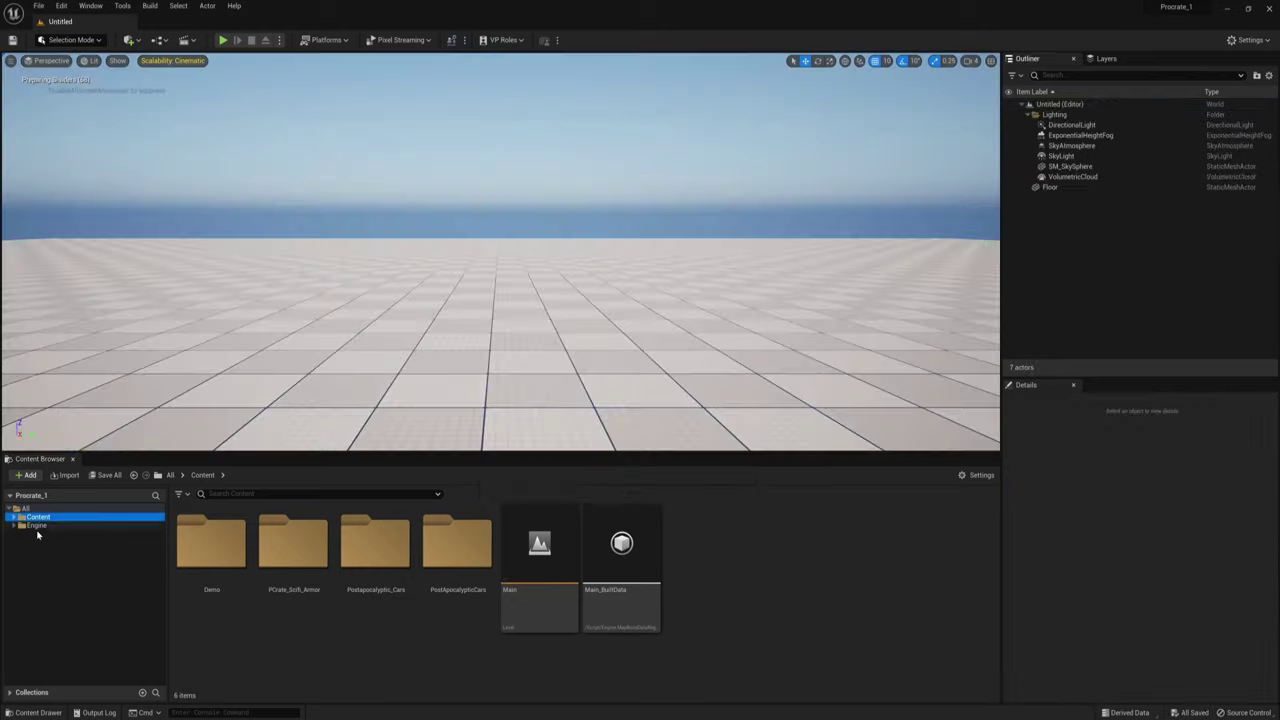
Create a new folder named Helicopter inside the project's Content folder.
click(13, 518)
right_click(62, 517)
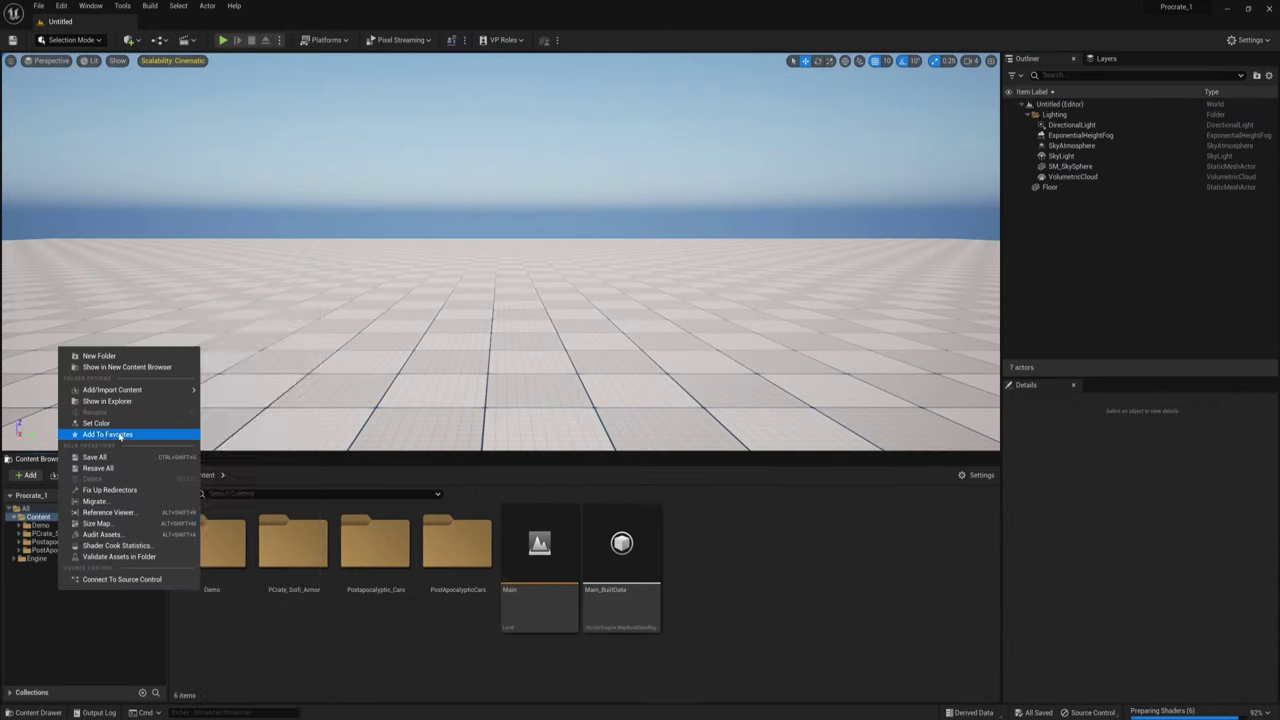
click(128, 388)
text(Helicopter)
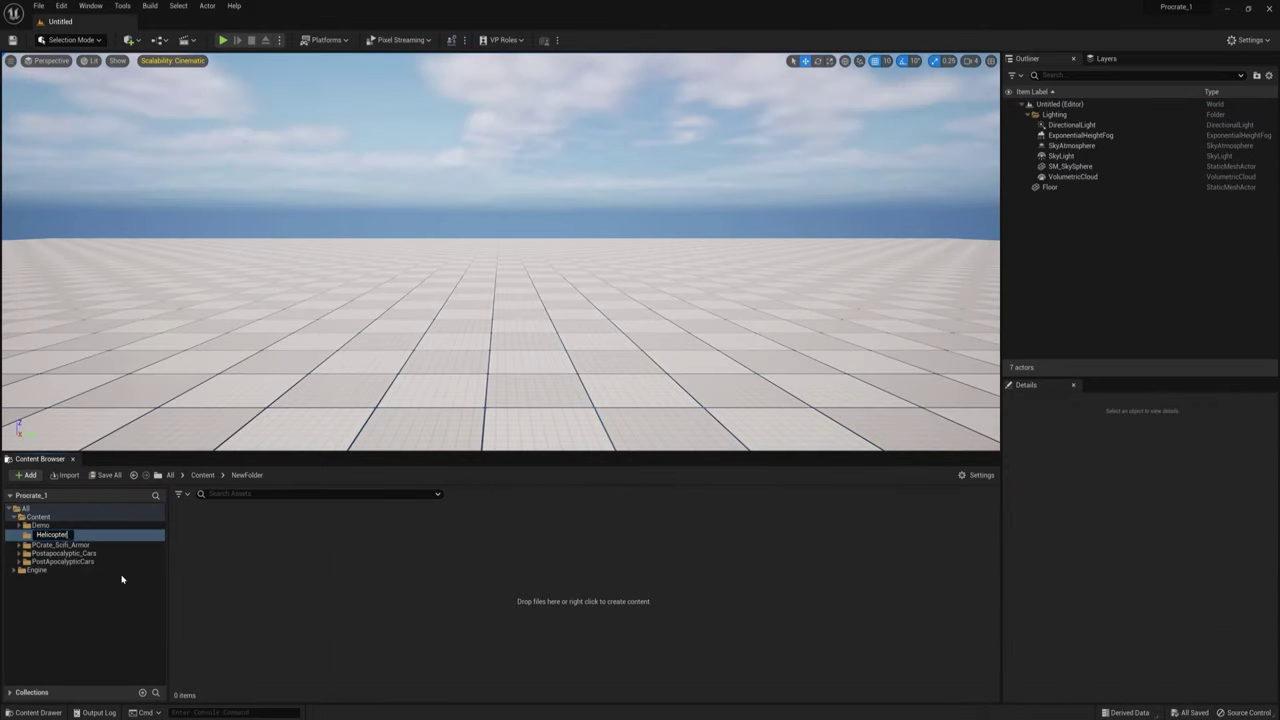
key(Return)
Bring Blackhaw_Crashsite.fbx from the RenderCrate-Blackhawk_Crashsite folder in File Explorer into the project's Helicopter folder.
key(alt+Tab)
drag(717, 22, 1069, 106)
double_click(892, 197)
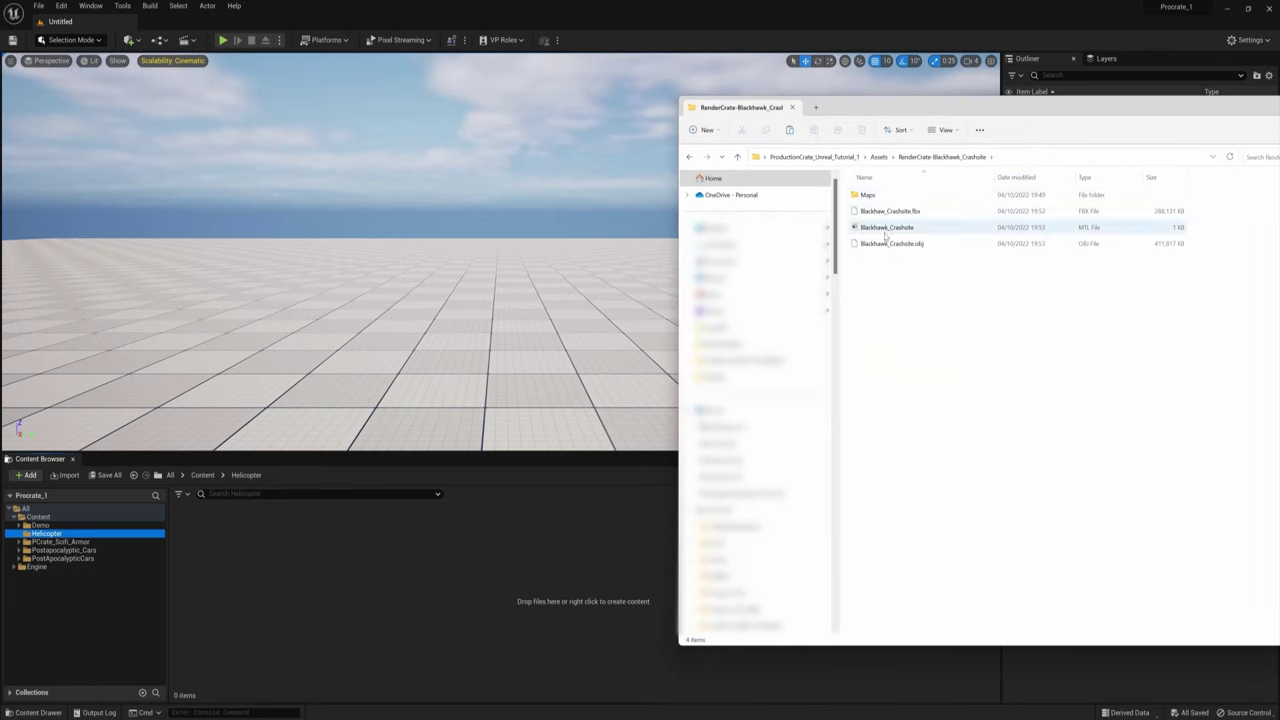
click(867, 211)
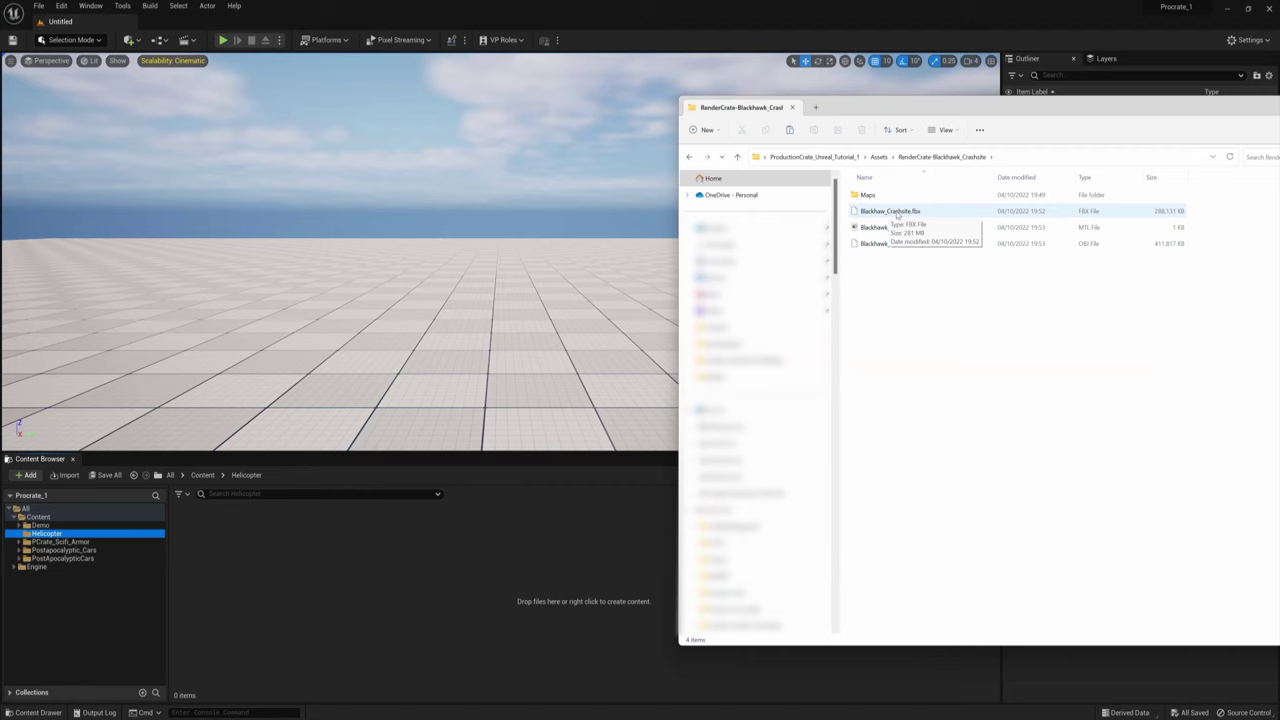
drag(914, 213, 320, 549)
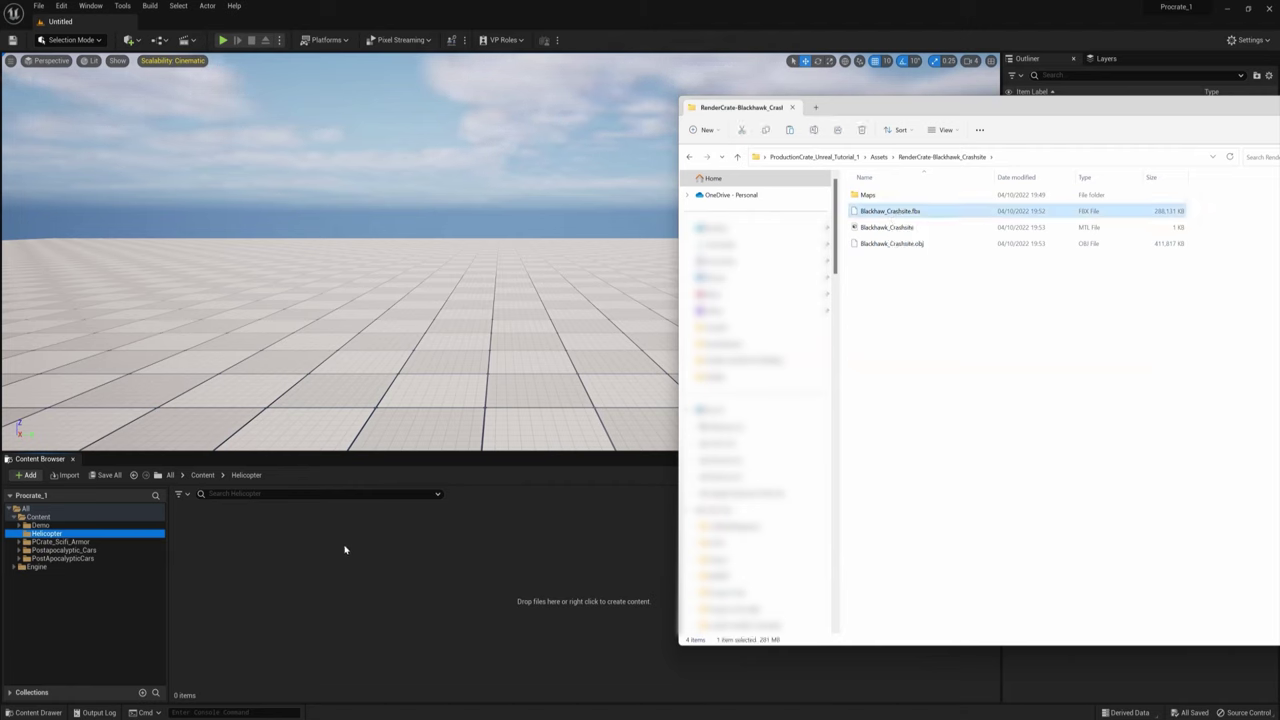
drag(346, 550, 358, 537)
Set the FBX material import method to Do Not Create Material and import all of the helicopter file.
drag(616, 177, 518, 151)
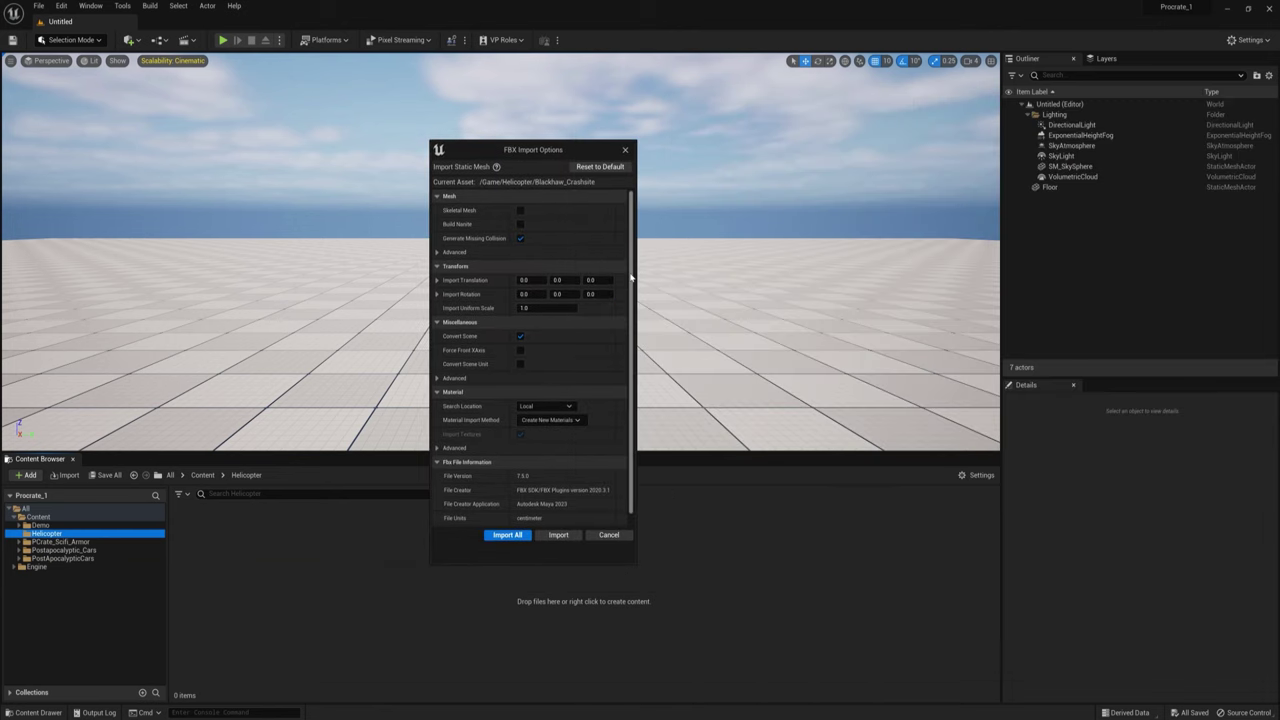
scroll(631, 277, down, 1)
click(577, 408)
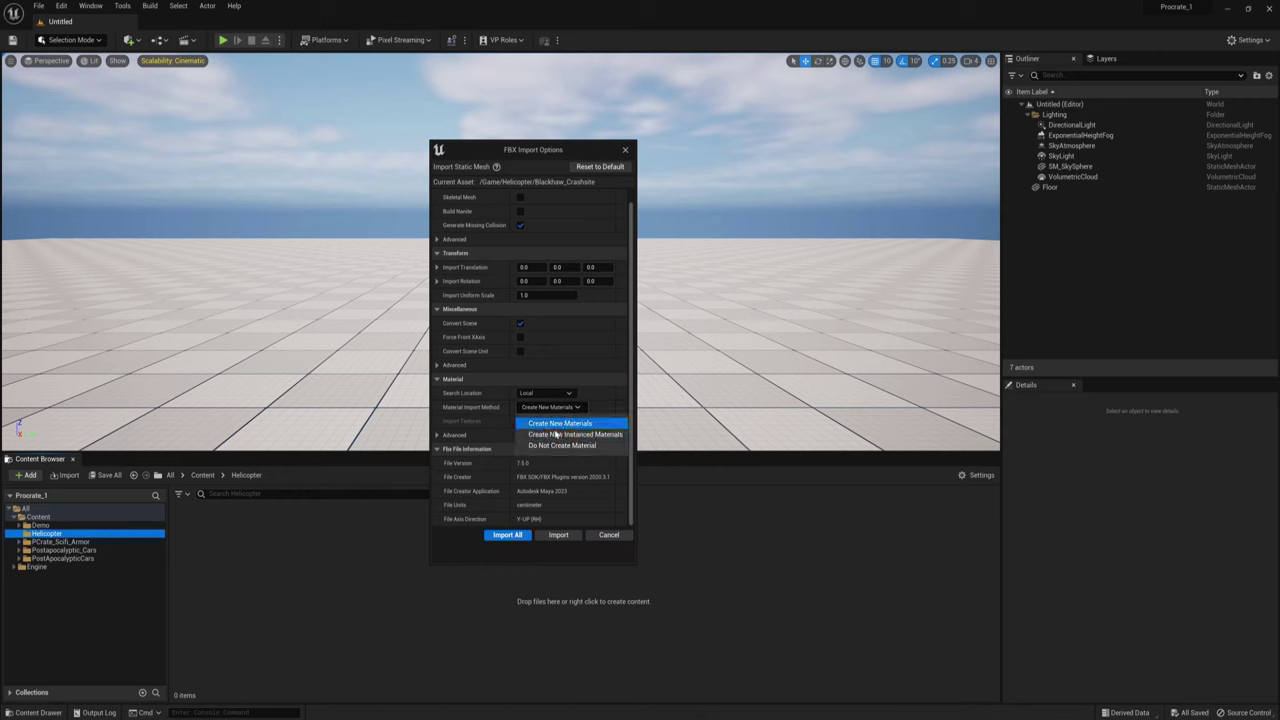
click(560, 446)
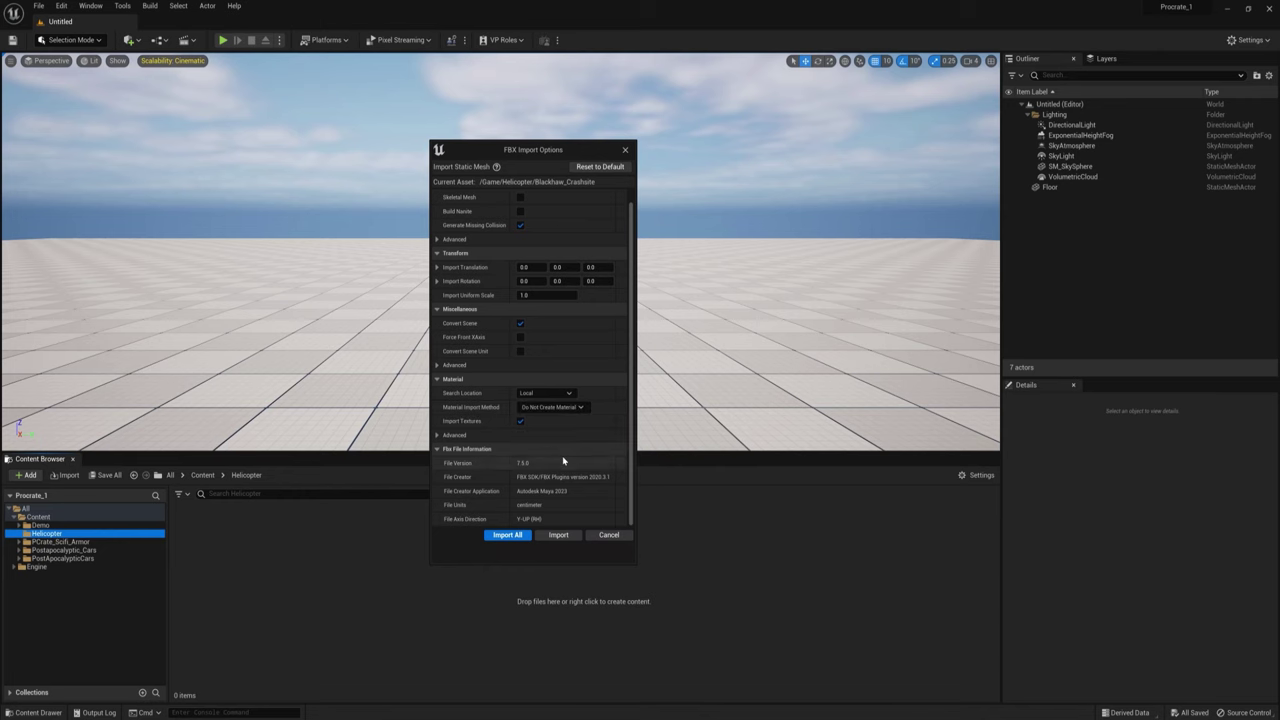
click(520, 540)
Import the six 1001 textures (AO, Color, Metallic, Normal, Opacity, Roughness) from the Blackhawk Maps folder into the Helicopter folder.
double_click(1038, 191)
drag(1037, 97, 787, 104)
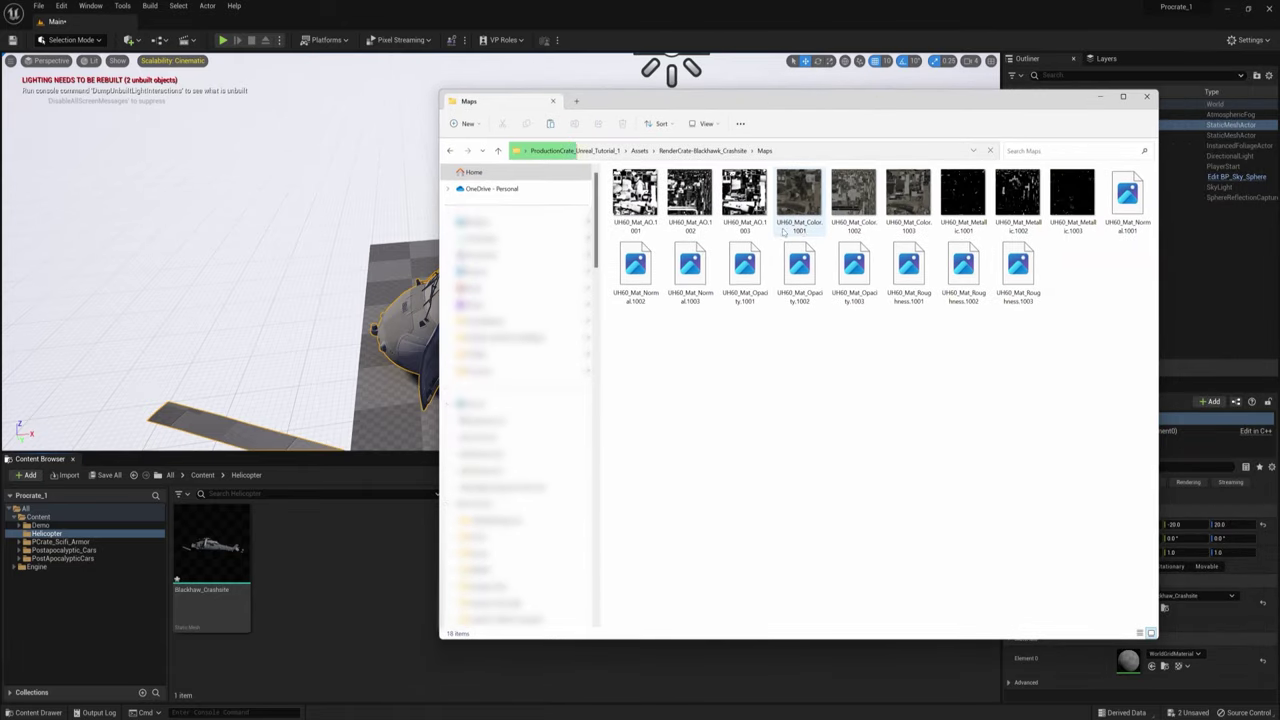
click(642, 210)
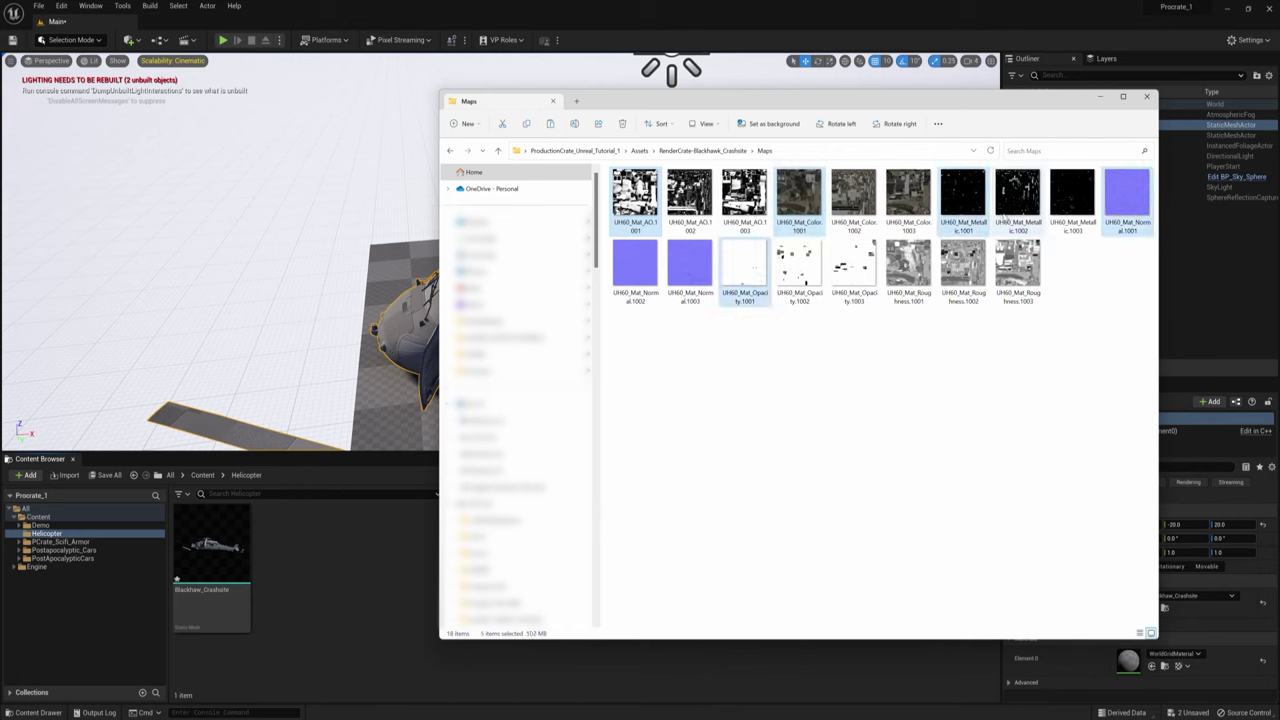
ctrl+click(912, 272)
drag(305, 587, 341, 579)
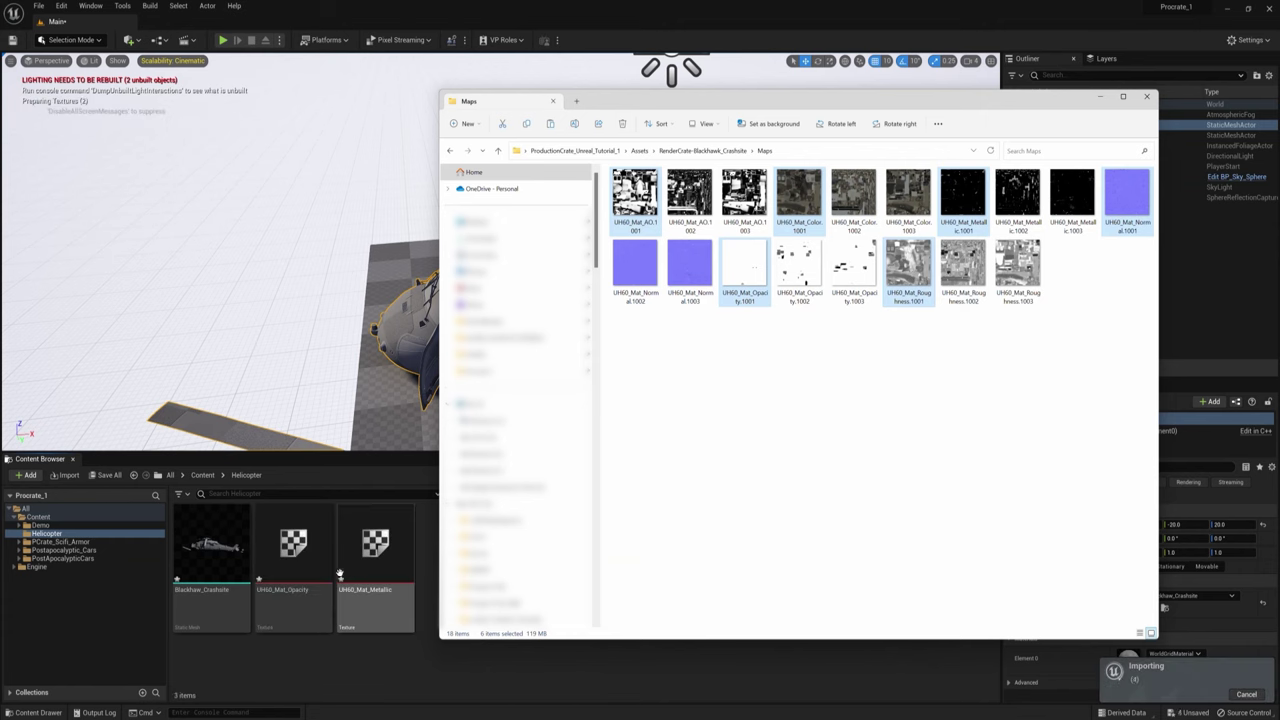
click(1100, 97)
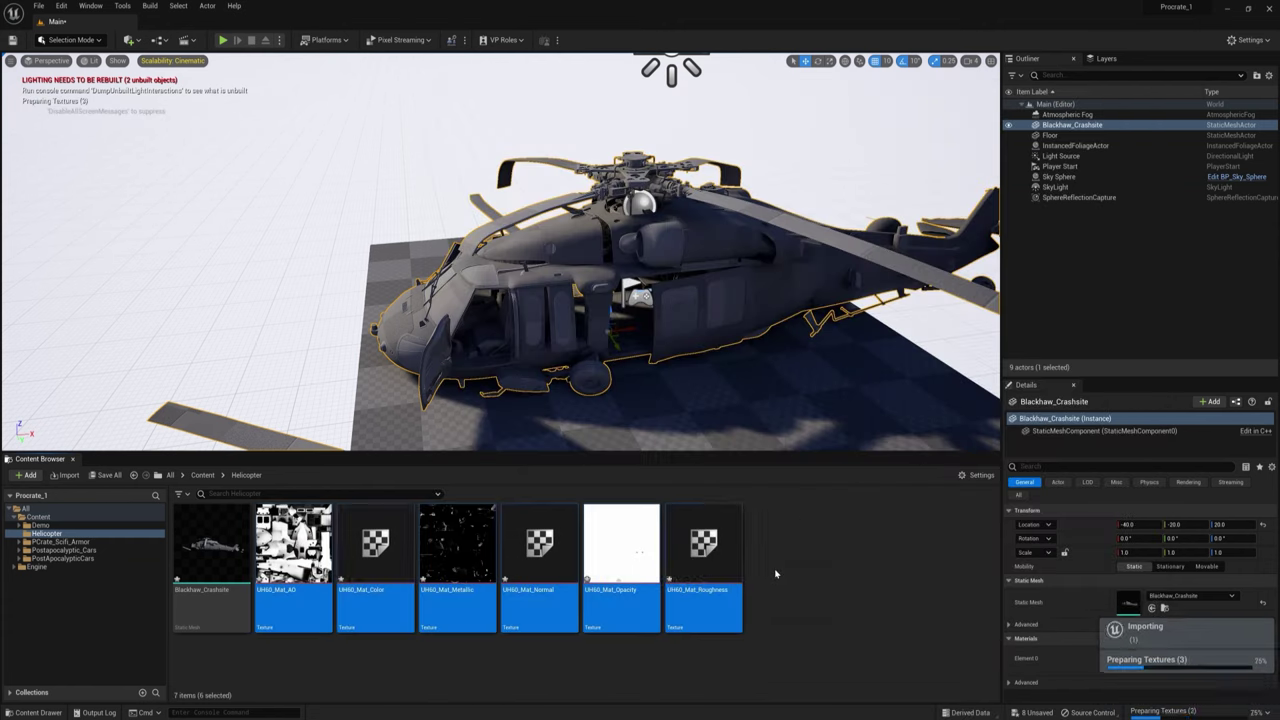
Create a material named M_Heli in the Helicopter folder and open it for editing.
right_click(867, 576)
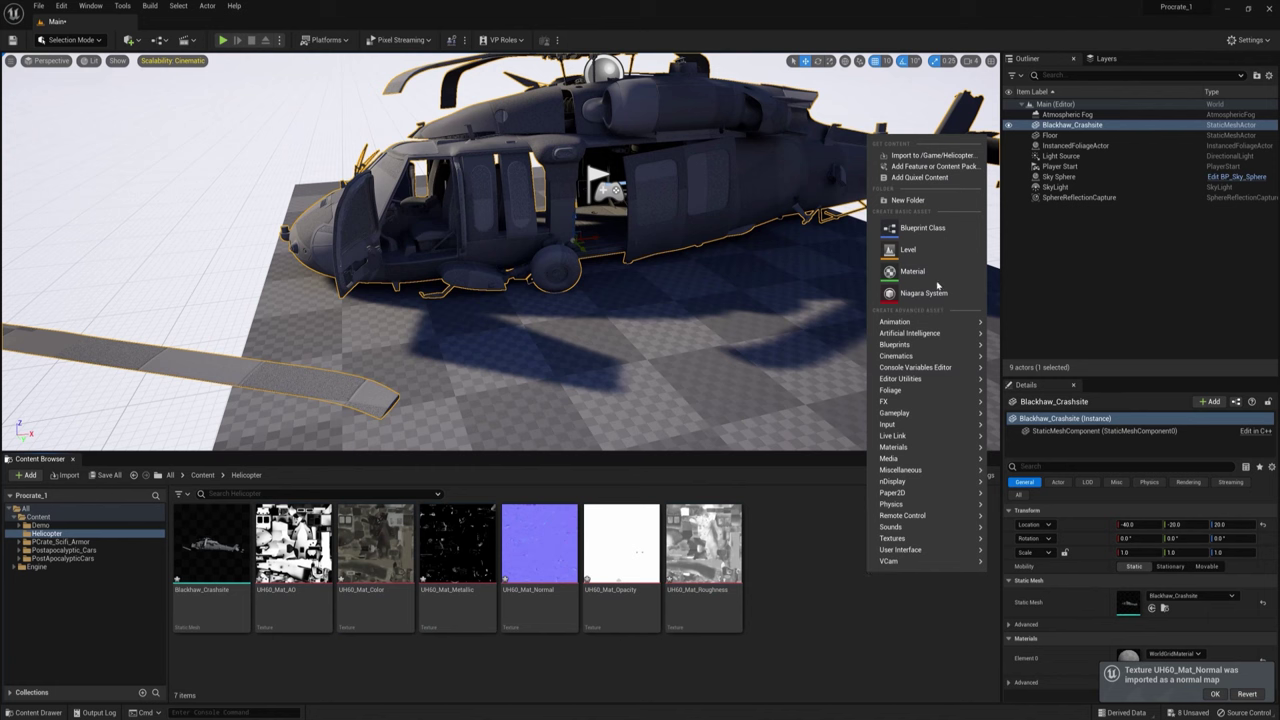
click(905, 273)
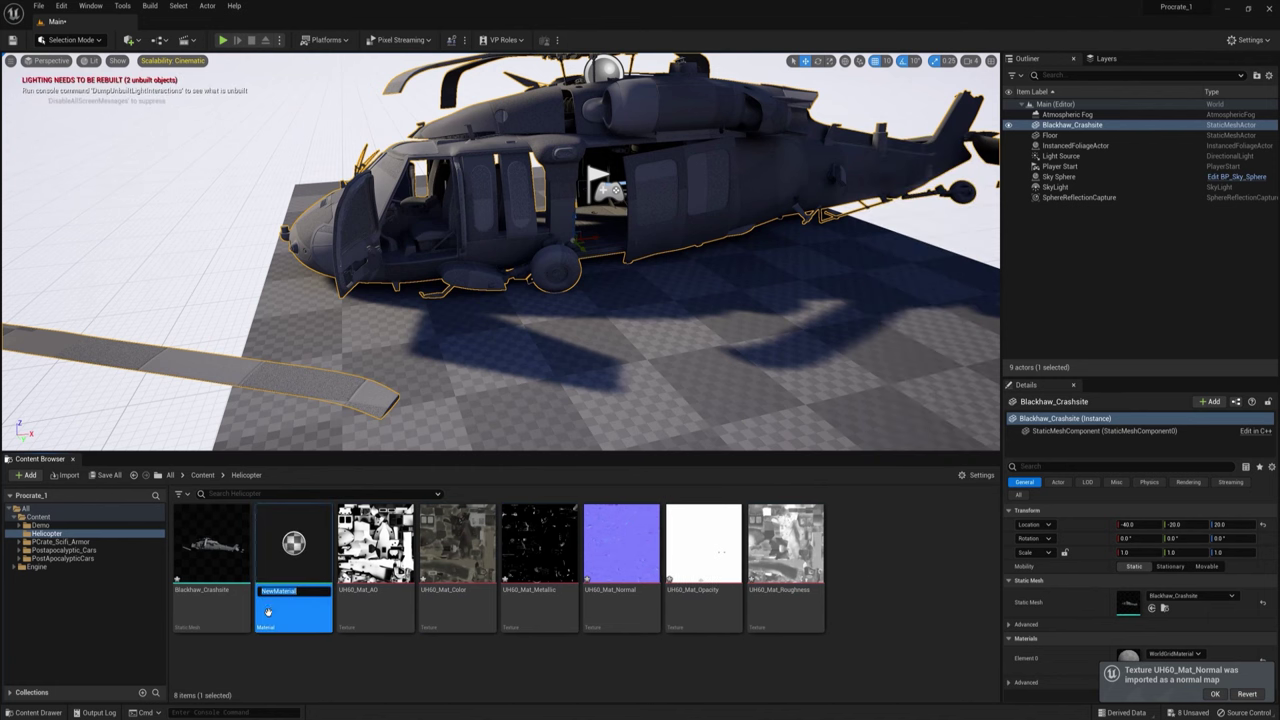
text(M_Helic)
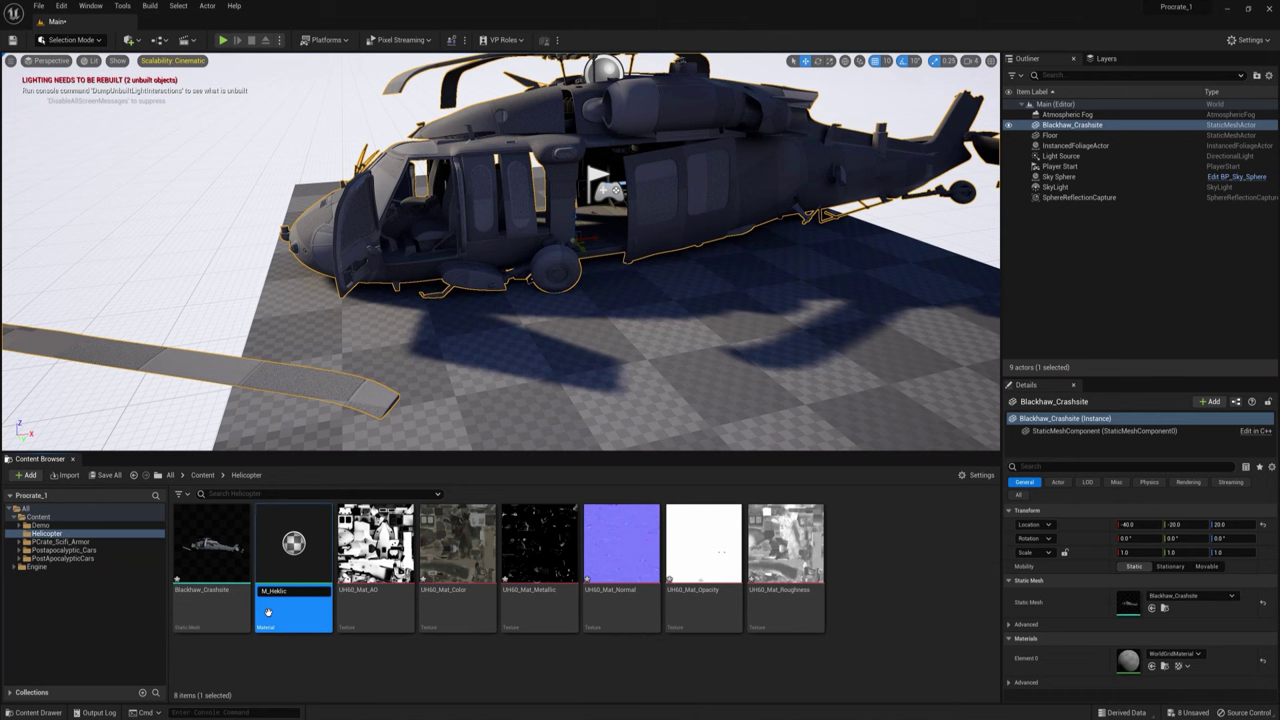
key(Return)
double_click(268, 612)
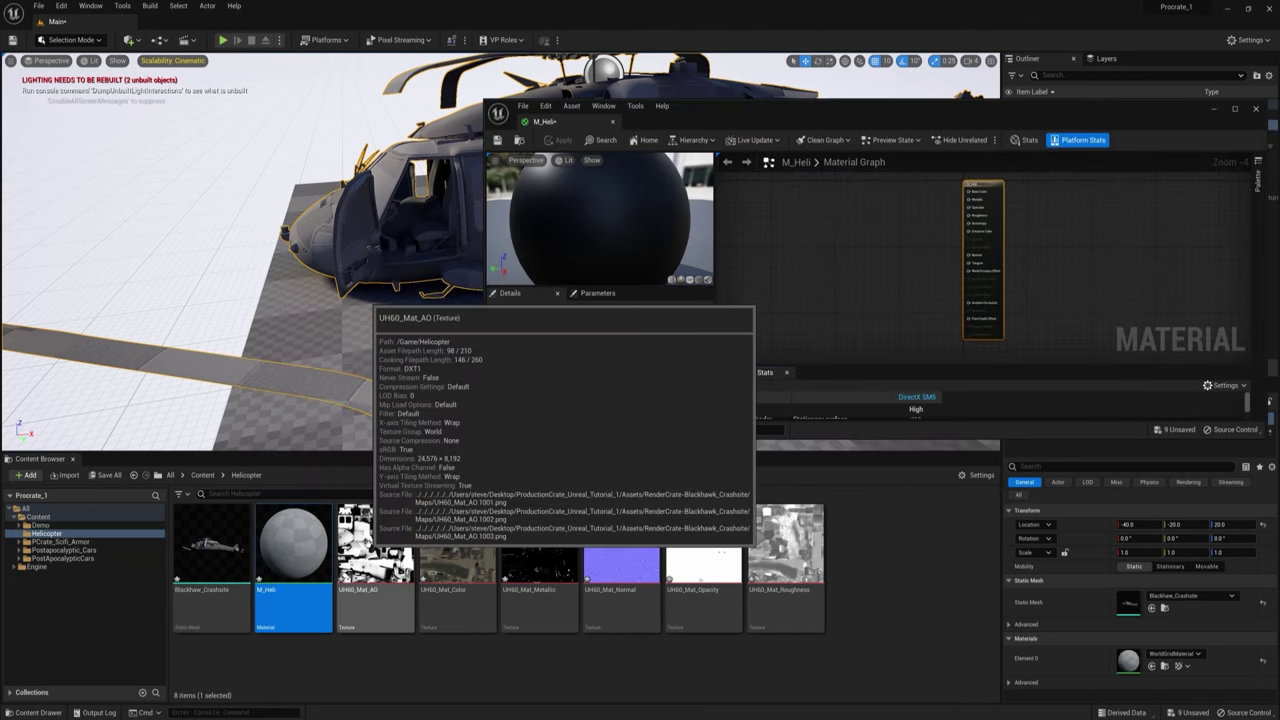
Add all six UH60_Mat textures to the M_Heli graph as texture samples and separate the overlapping Normal node.
click(366, 566)
shift+click(785, 566)
drag(785, 566, 843, 255)
drag(1222, 128, 720, 2)
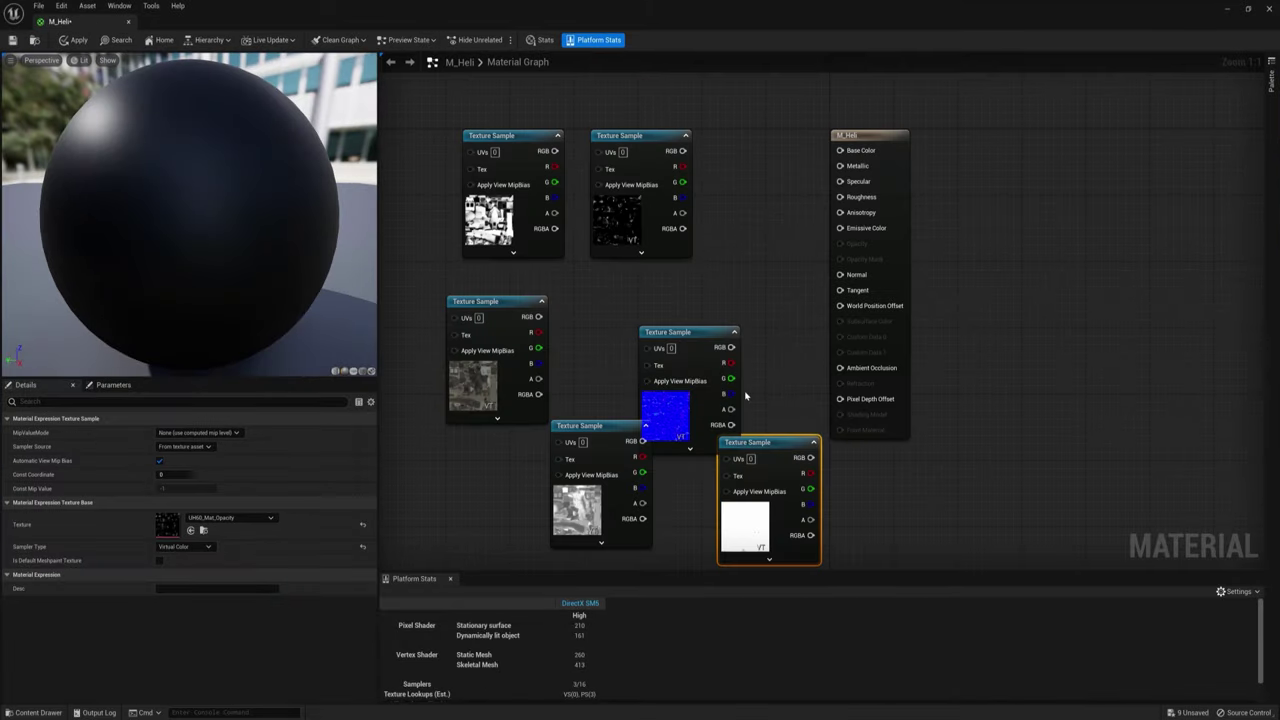
drag(690, 337, 693, 291)
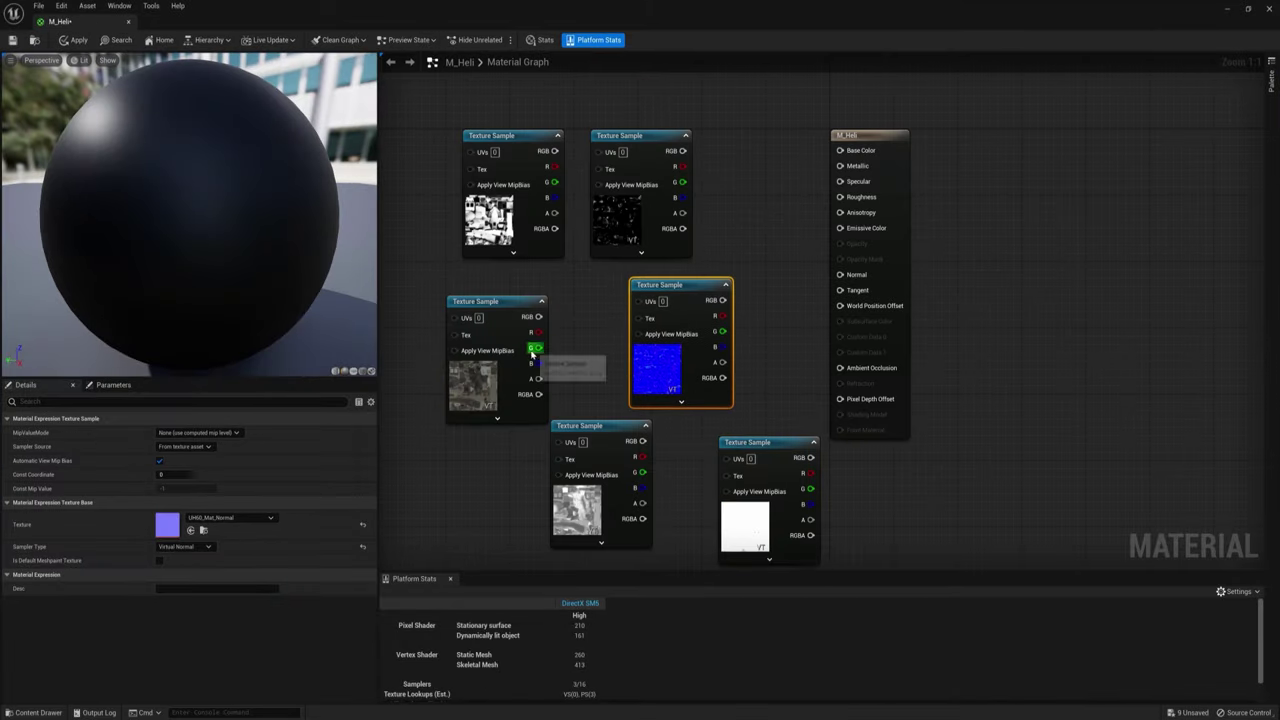
Connect the Color texture to Base Color, the Normal texture to Normal and the AO texture to Ambient Occlusion.
click(506, 317)
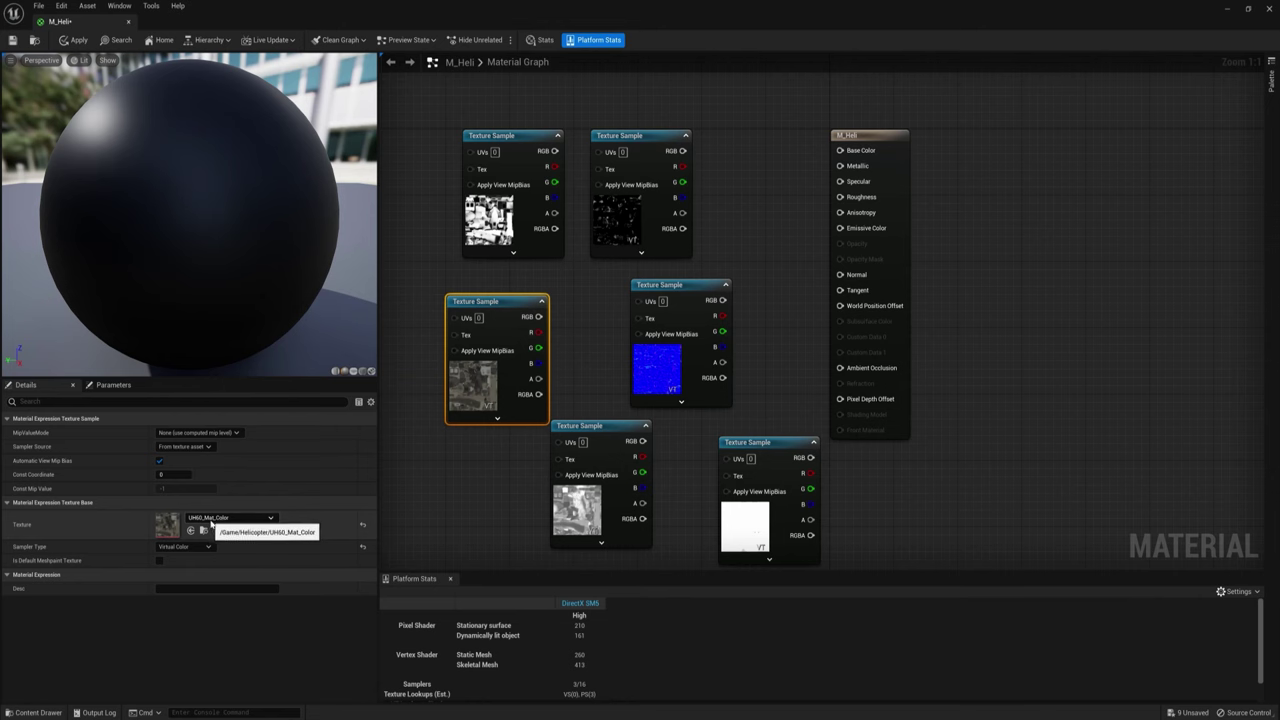
drag(538, 316, 840, 150)
click(683, 346)
drag(722, 300, 840, 274)
right_click(556, 151)
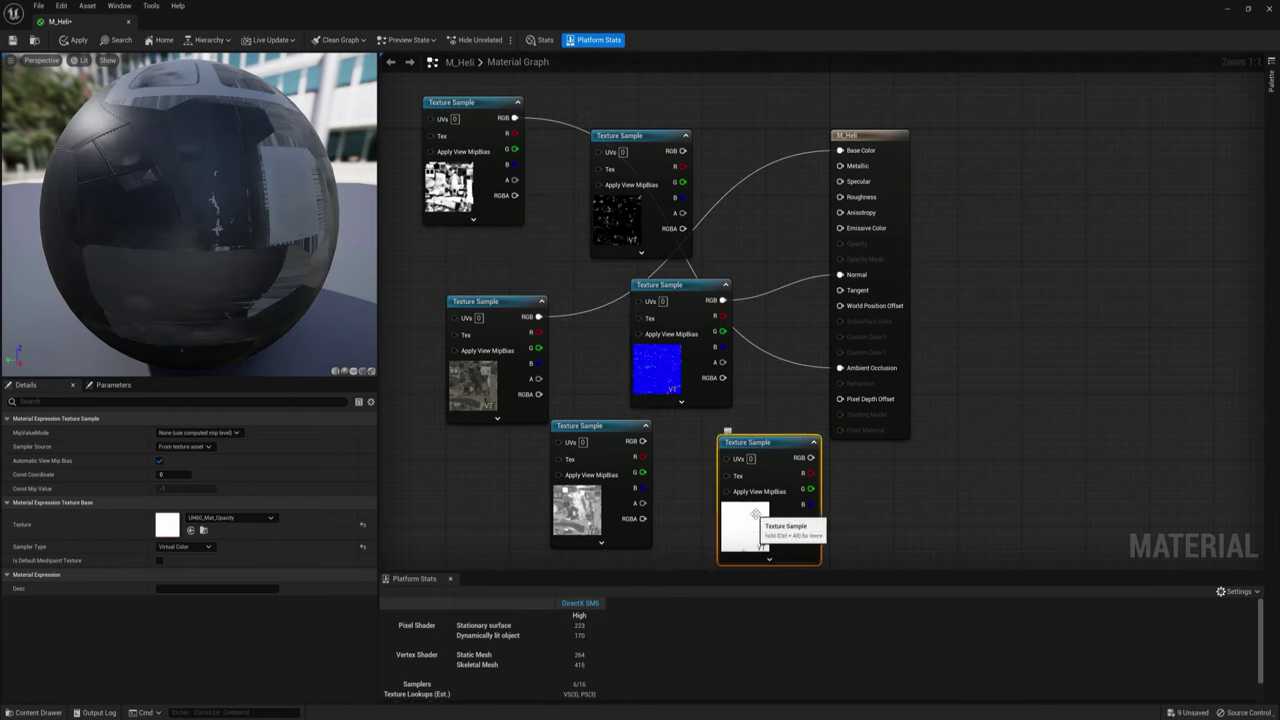
right_click(646, 282)
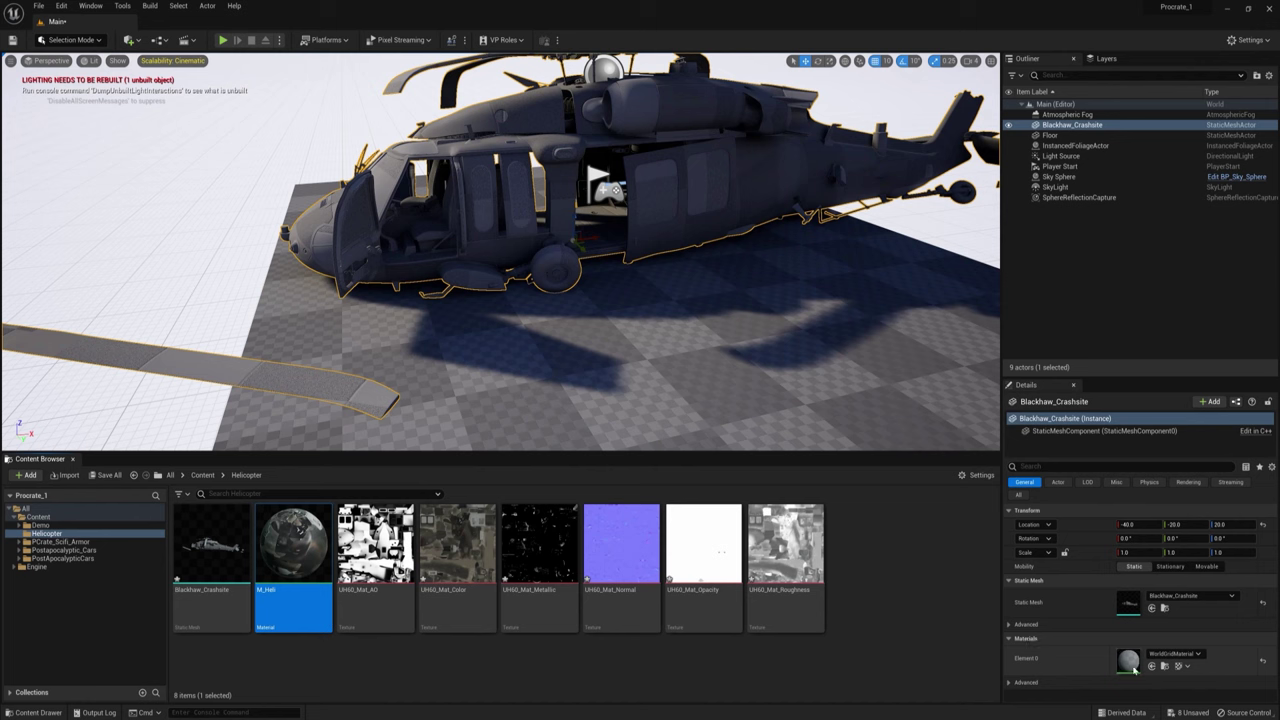
Assign M_Heli to Element 0 of the helicopter in the level and inspect its textured body from several sides.
click(984, 658)
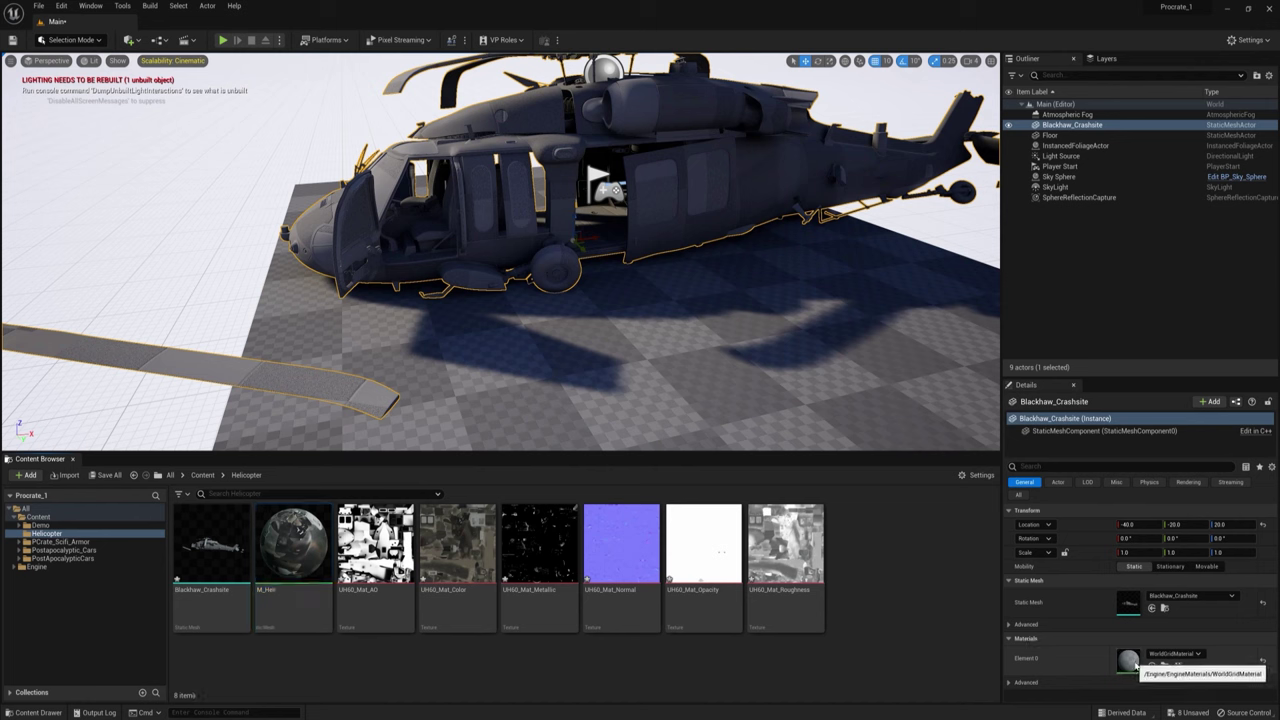
click(301, 530)
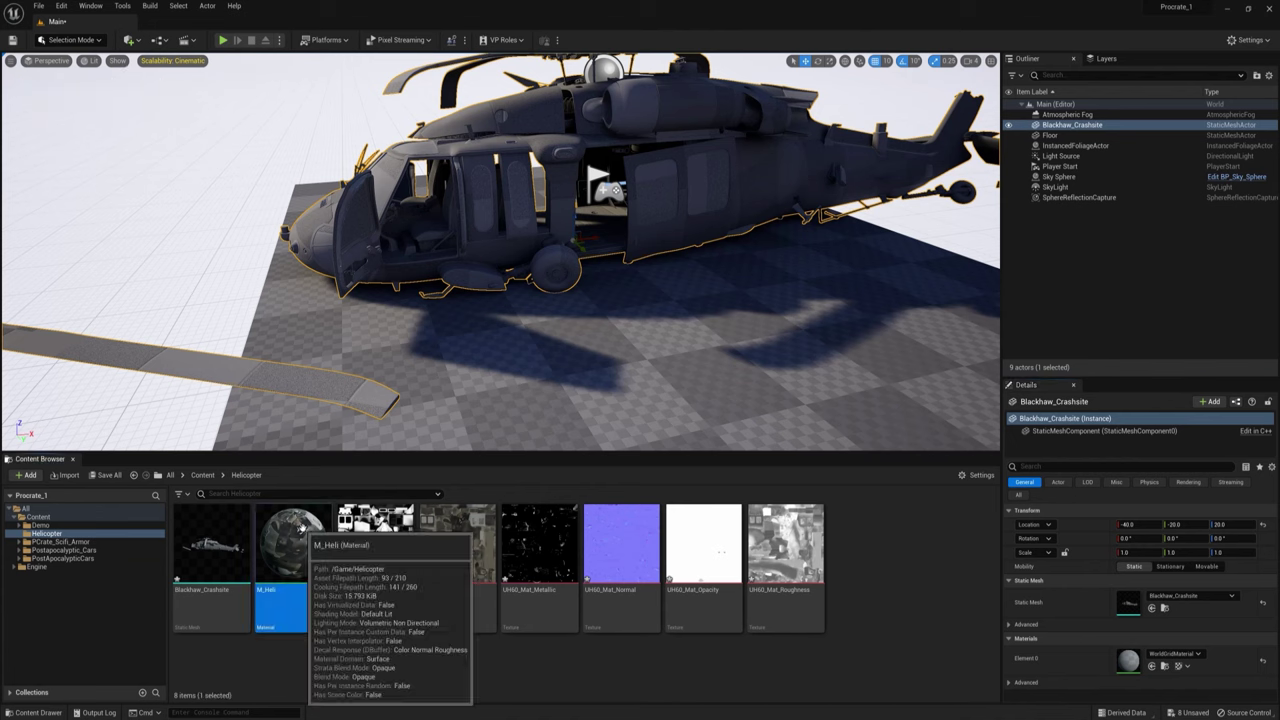
click(1152, 666)
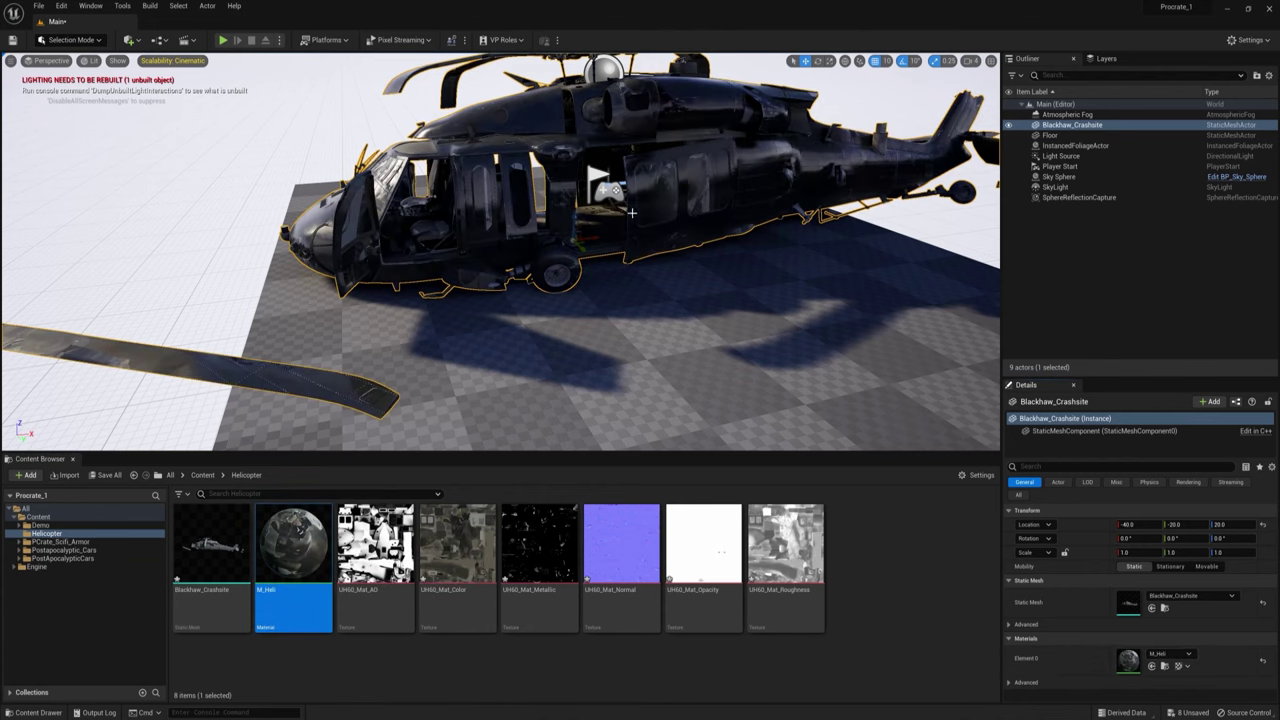
alt+drag(636, 286, 316, 286)
alt+right_drag(500, 252, 600, 252)
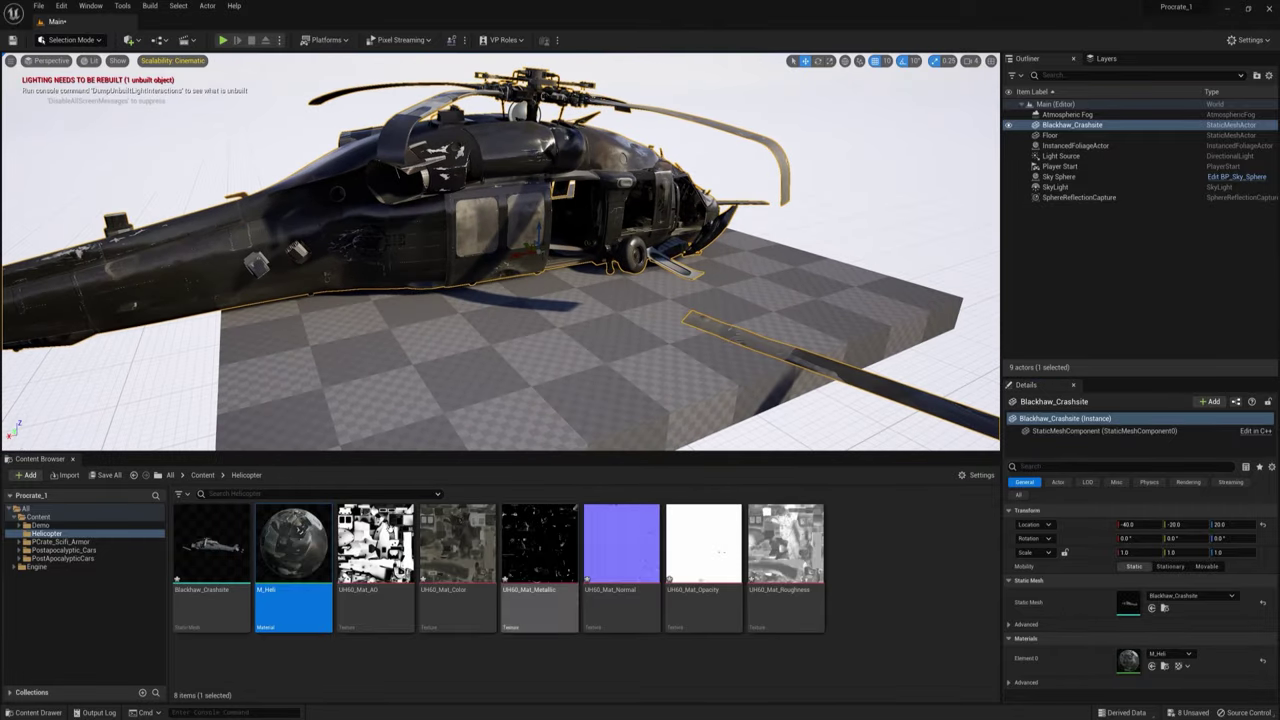
Set M_Heli as the material of the Blackhaw_Crashsite static mesh asset, save the mesh and close its editor.
double_click(228, 549)
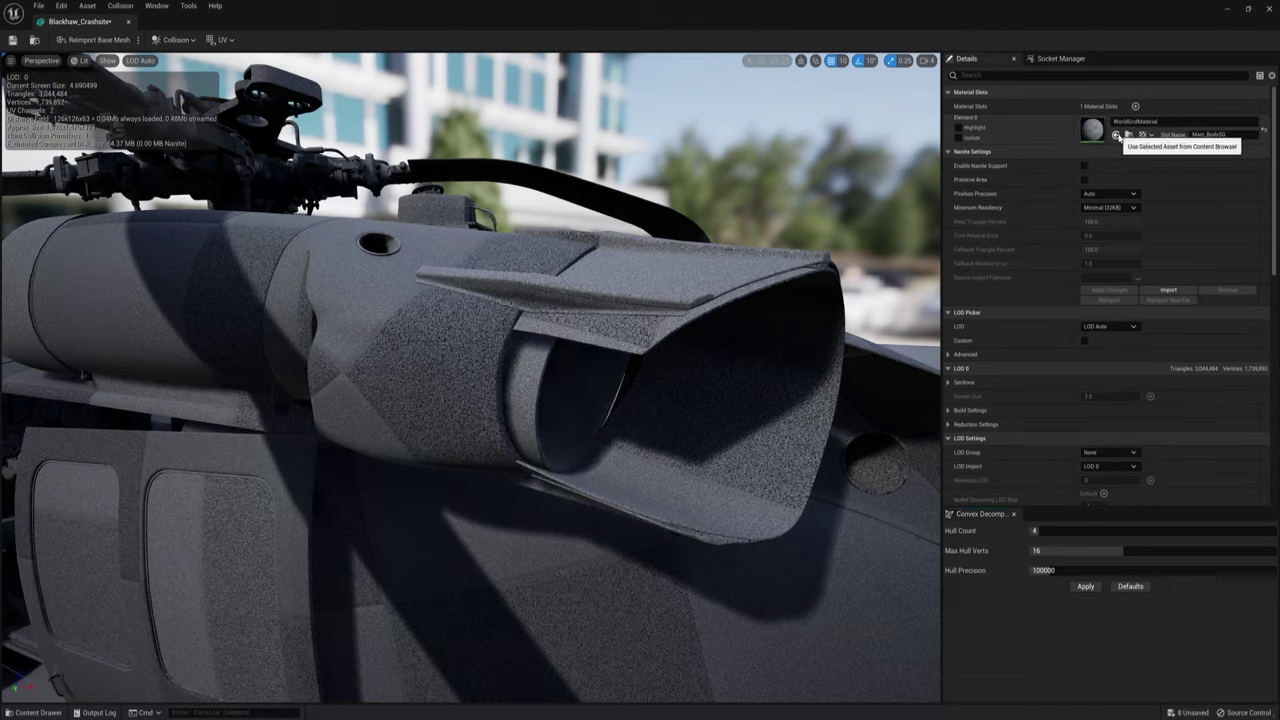
double_click(1108, 11)
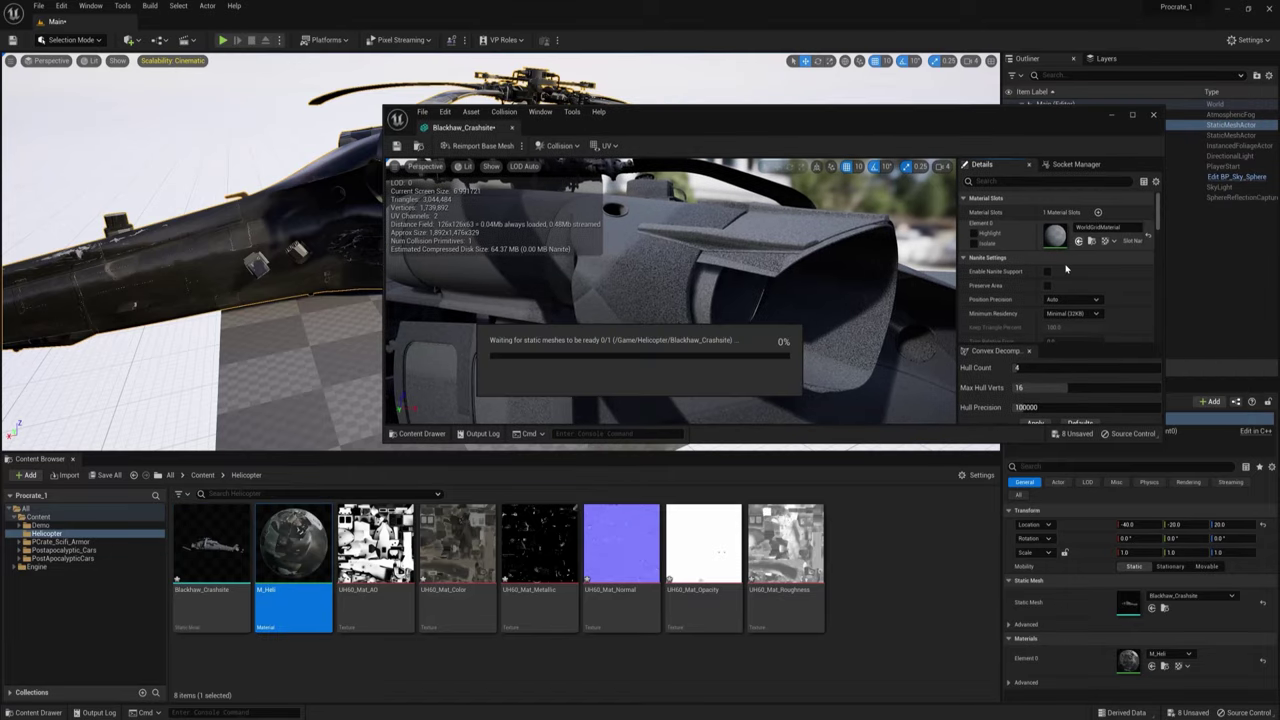
click(397, 146)
click(511, 127)
Save the six UH60_Mat textures, leaving the Main level out of the save.
click(40, 7)
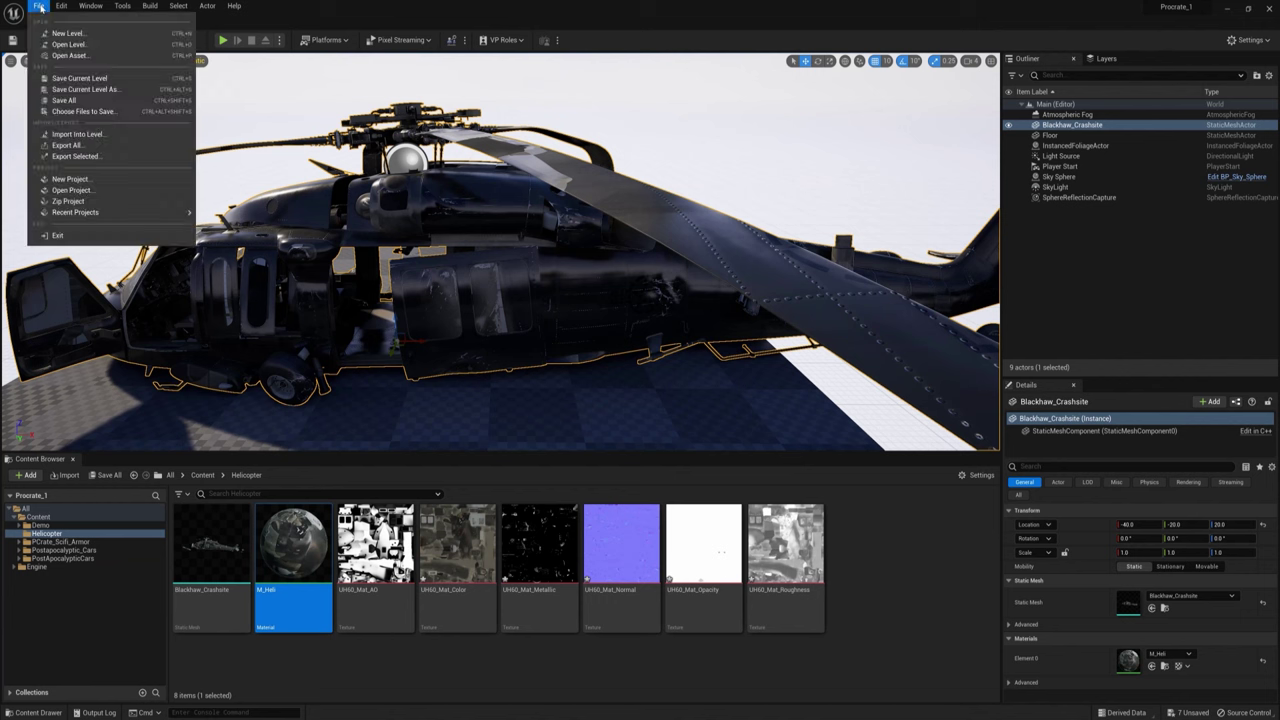
click(78, 111)
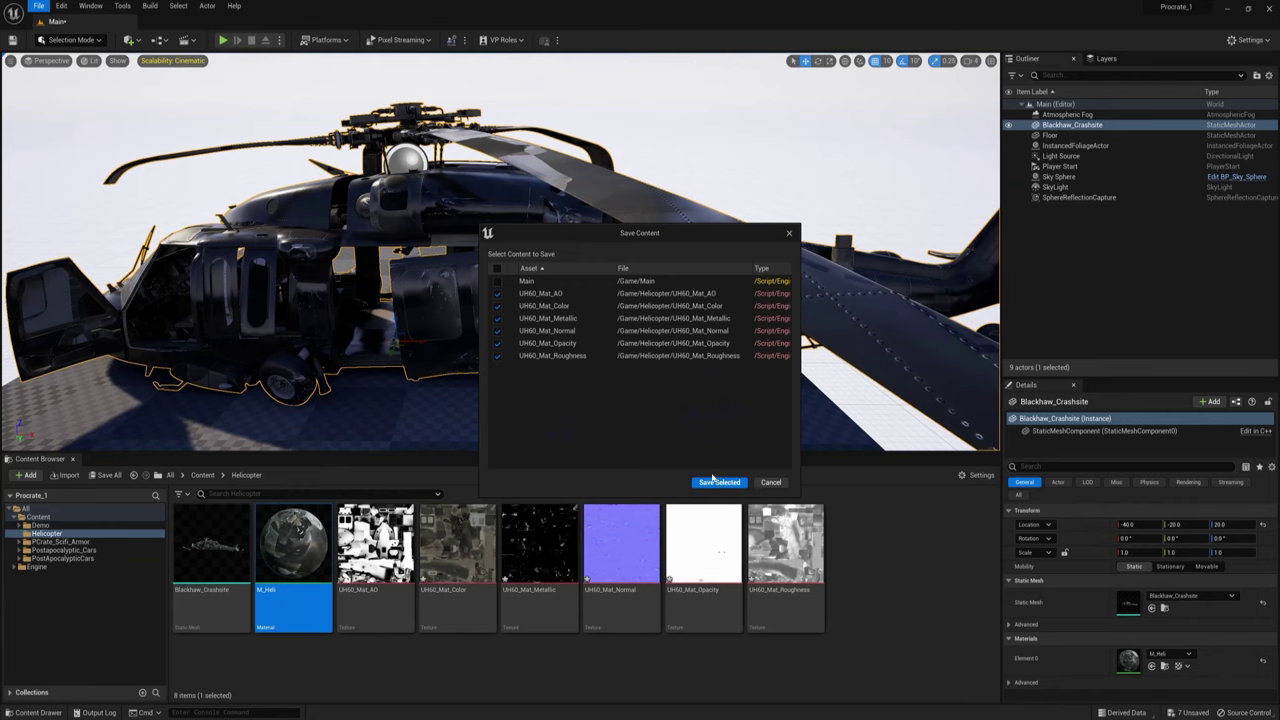
click(716, 483)
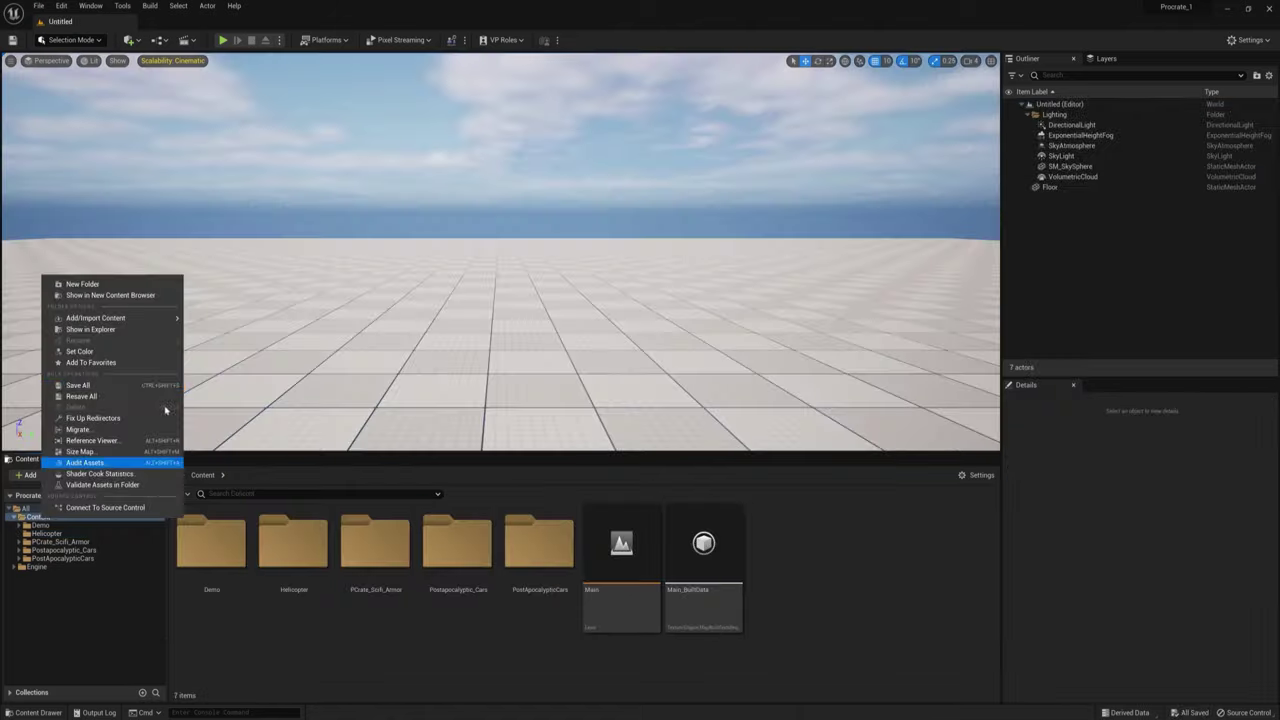
Create two new folders named Gun1 and Gun2 inside the project's Content folder.
click(70, 283)
text(Gun1)
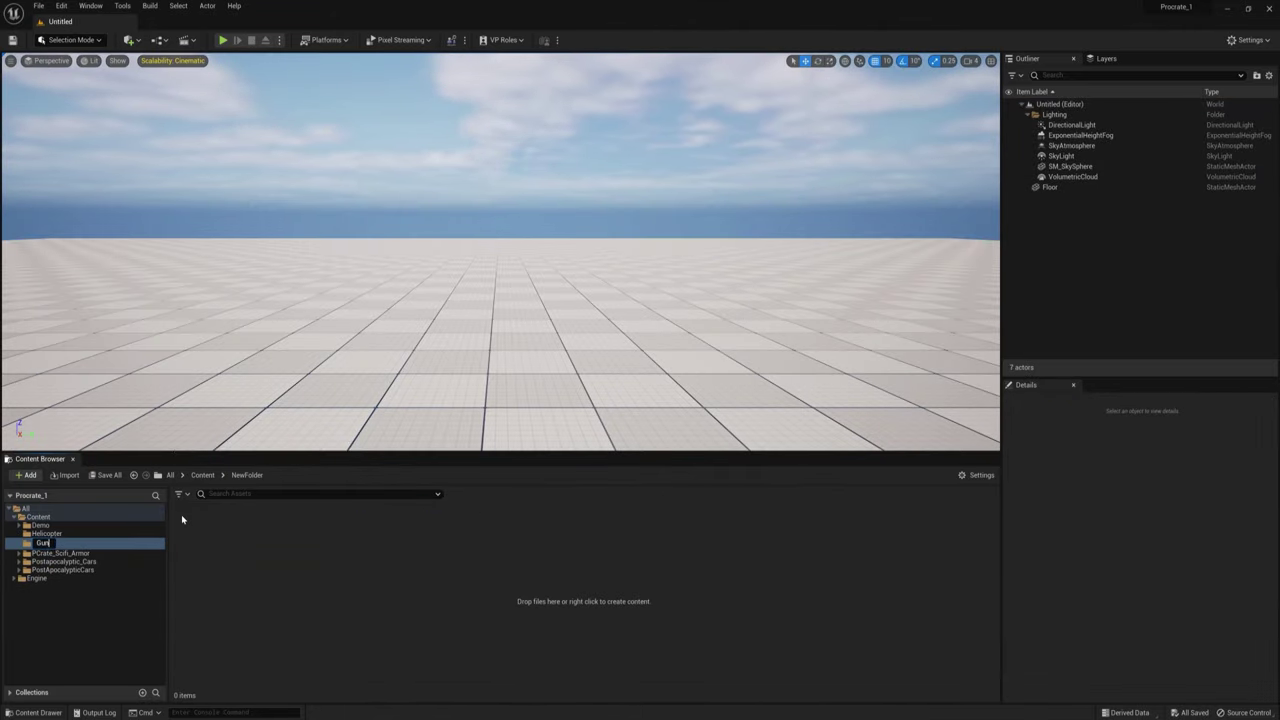
key(Return)
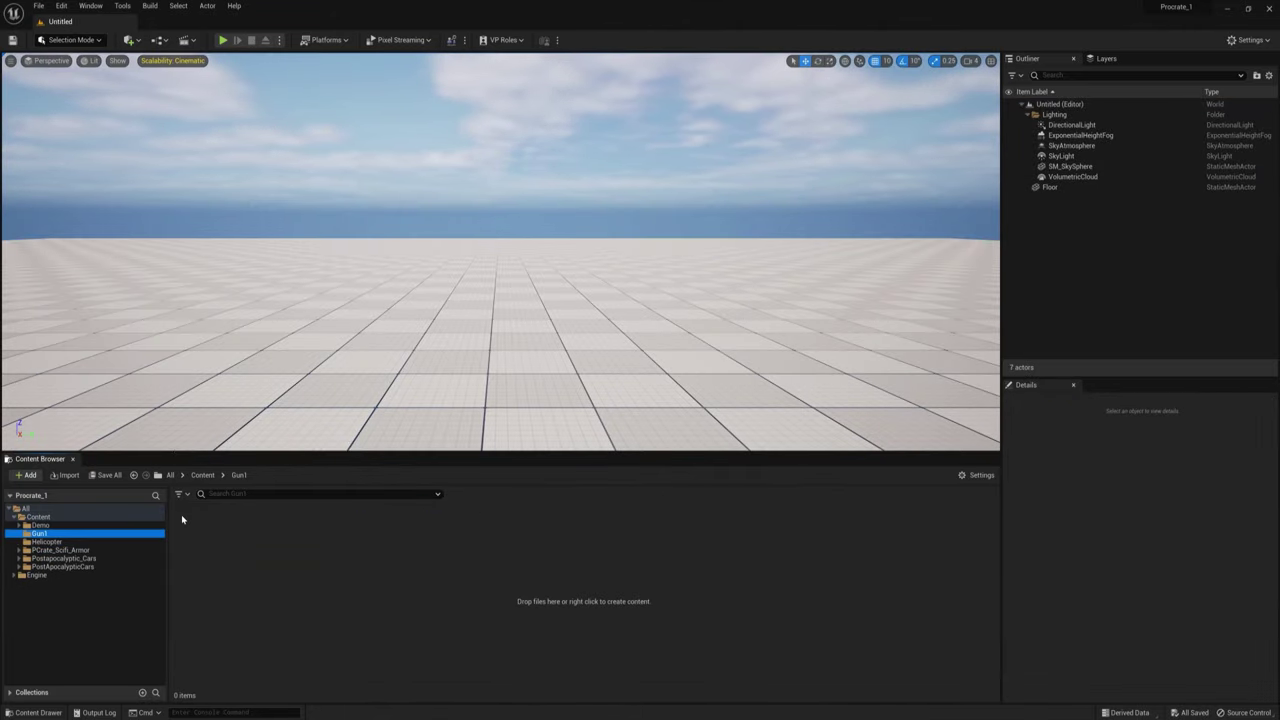
right_click(40, 518)
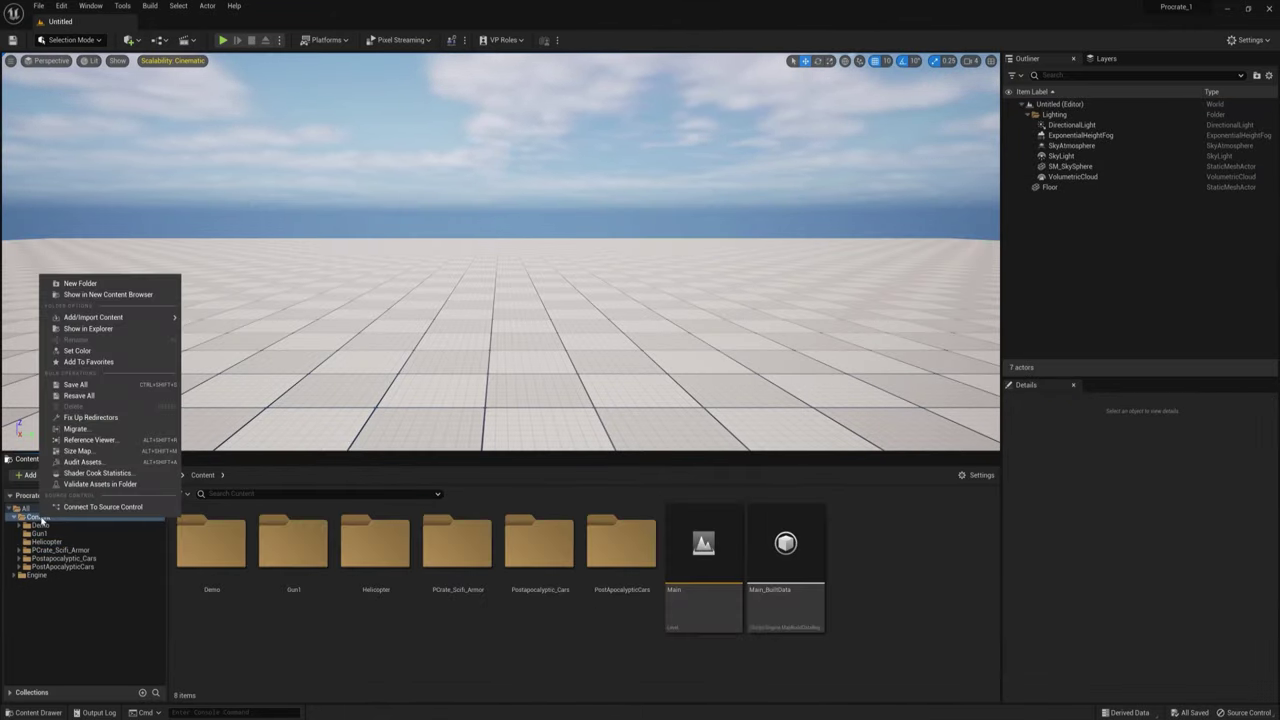
click(80, 283)
text(Gun)
text(2)
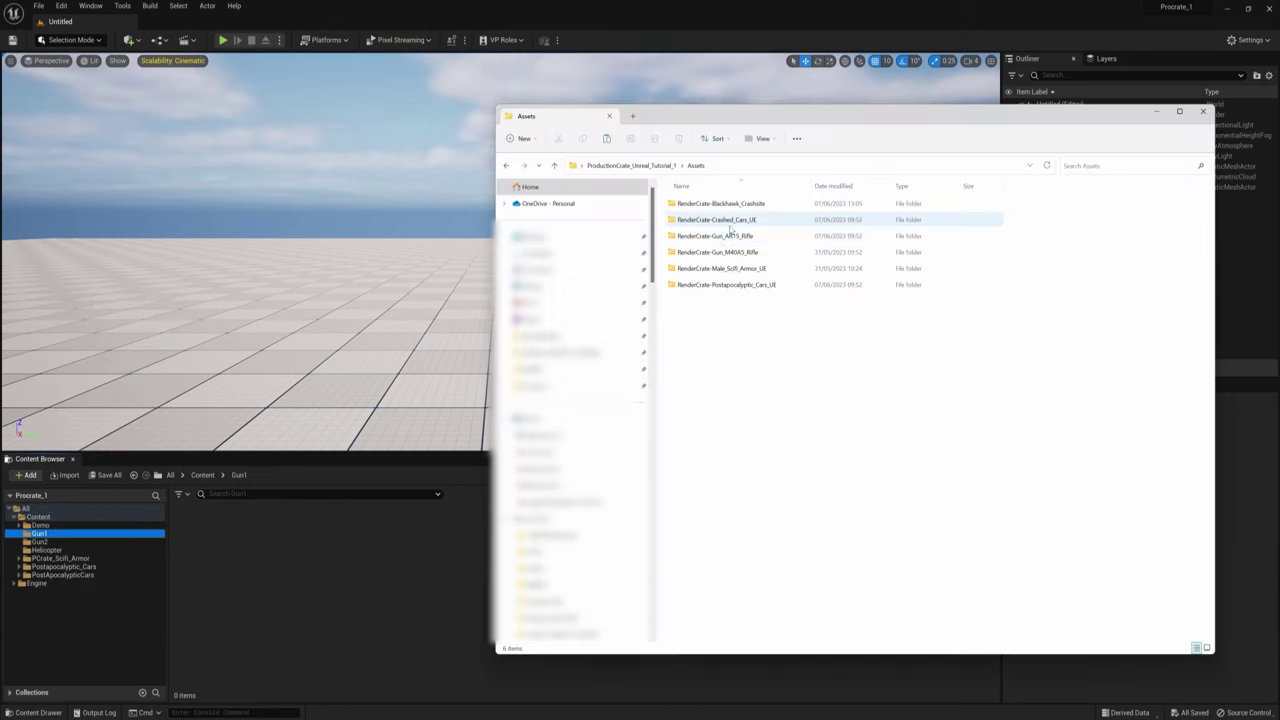
Look through the model files of the RenderCrate-Gun_AR15_Rifle folder in File Explorer.
double_click(746, 237)
double_click(733, 208)
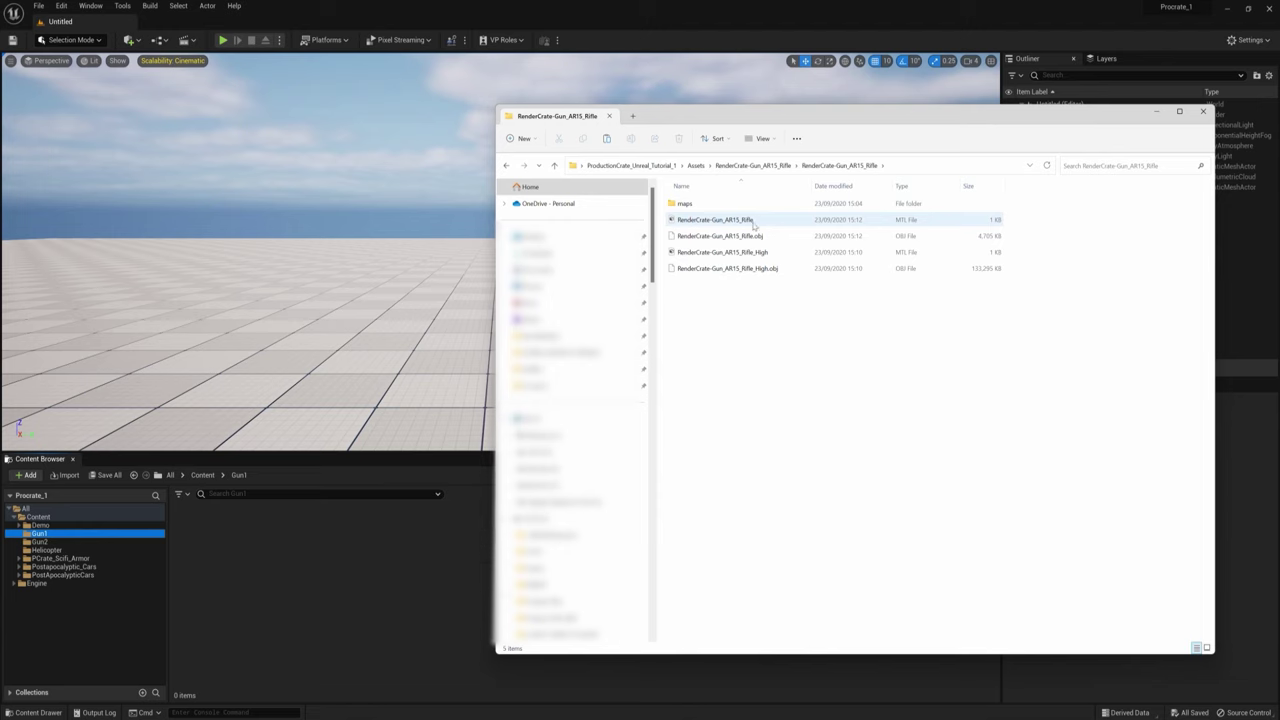
drag(836, 114, 662, 81)
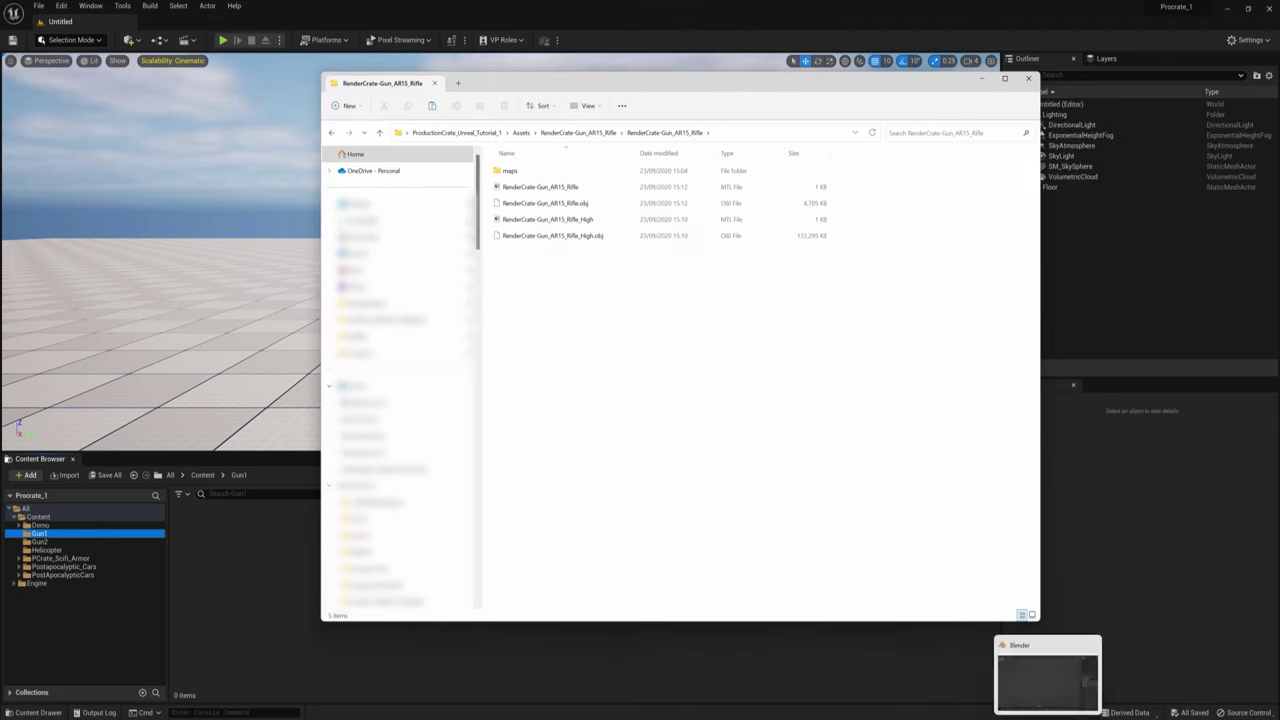
Switch to Blender and import RenderCrate-Gun_AR15_Rifle_High.obj from the Assets folder as a Wavefront OBJ.
click(1050, 668)
click(21, 19)
mouse_move(71, 155)
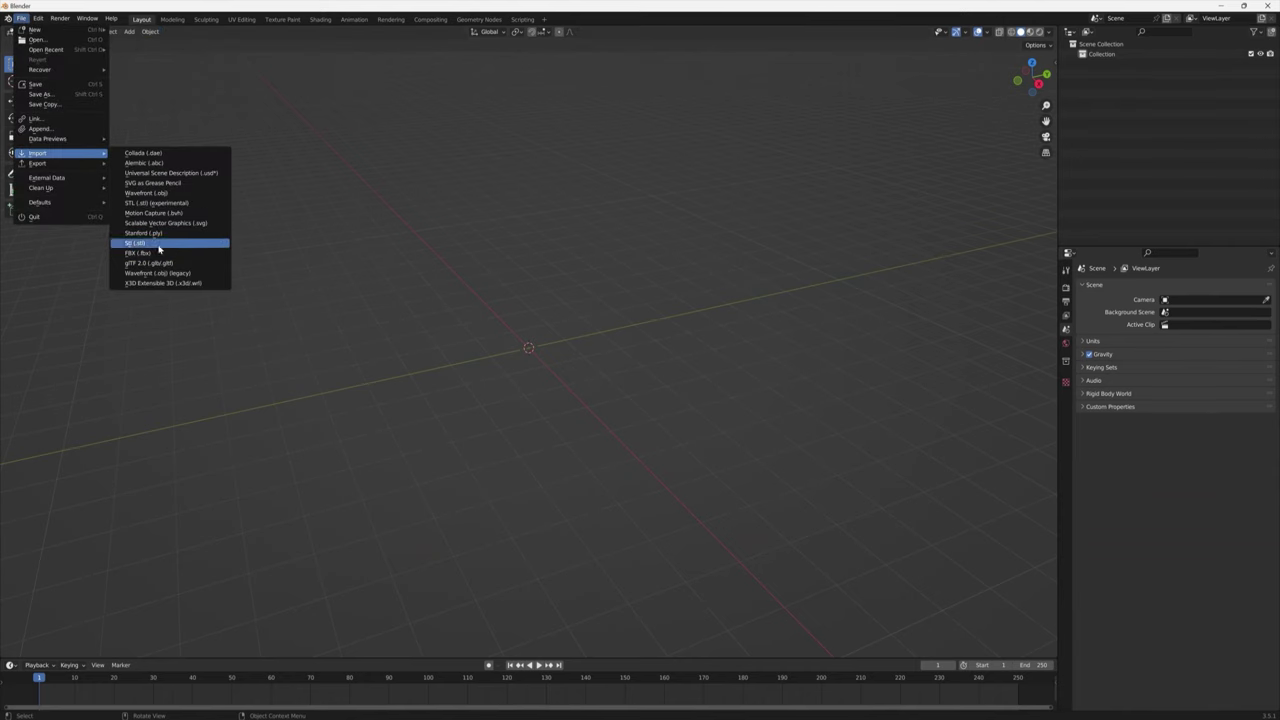
click(150, 193)
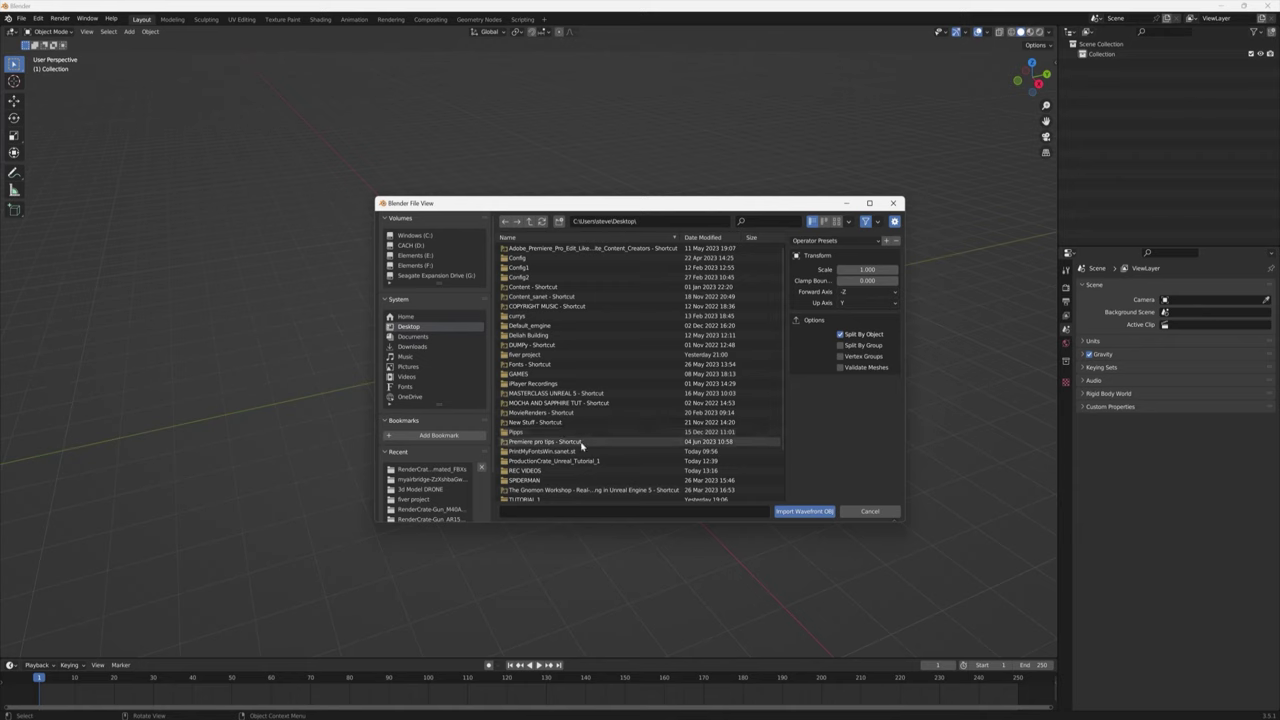
double_click(579, 461)
double_click(545, 268)
double_click(553, 269)
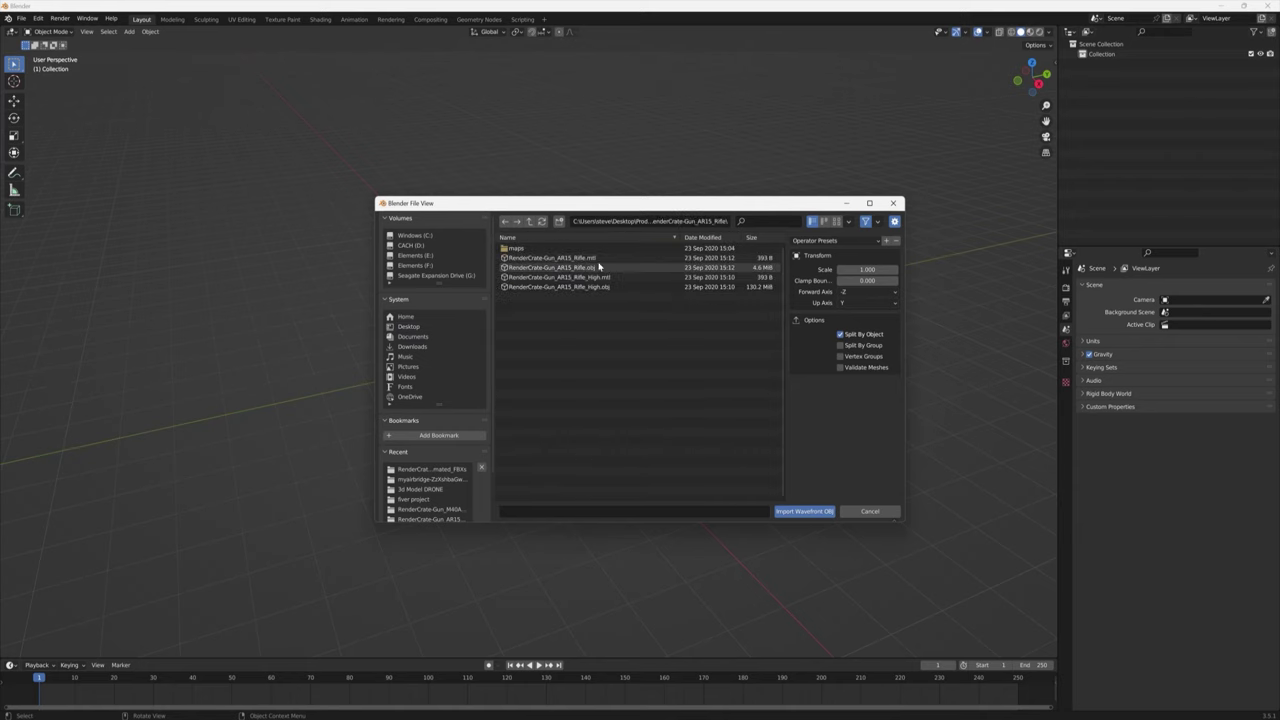
click(583, 286)
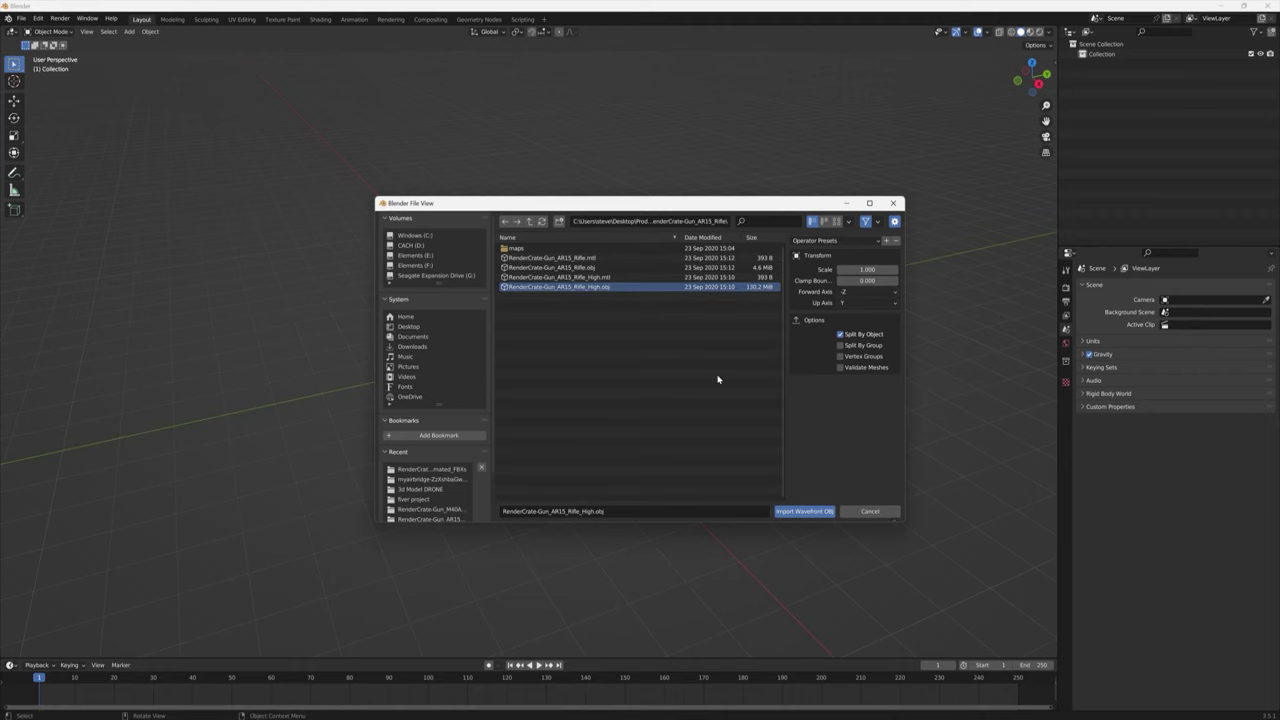
click(808, 512)
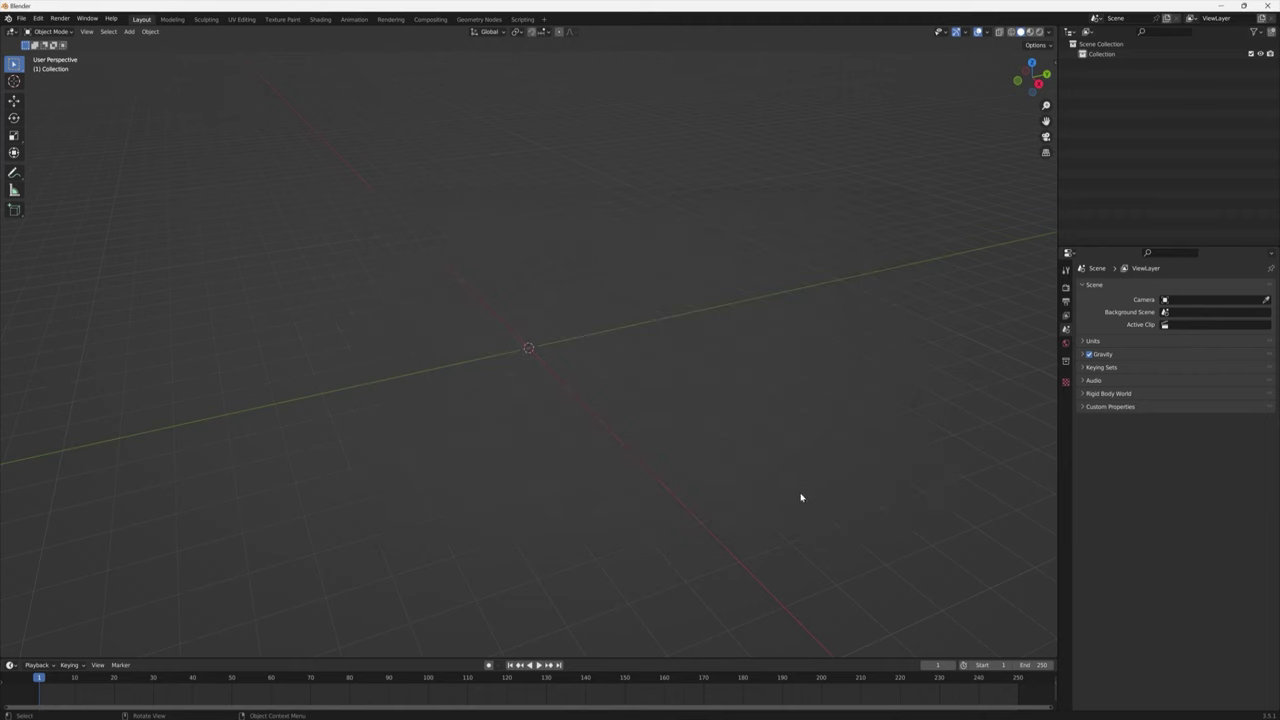
scroll(669, 336, down, 10)
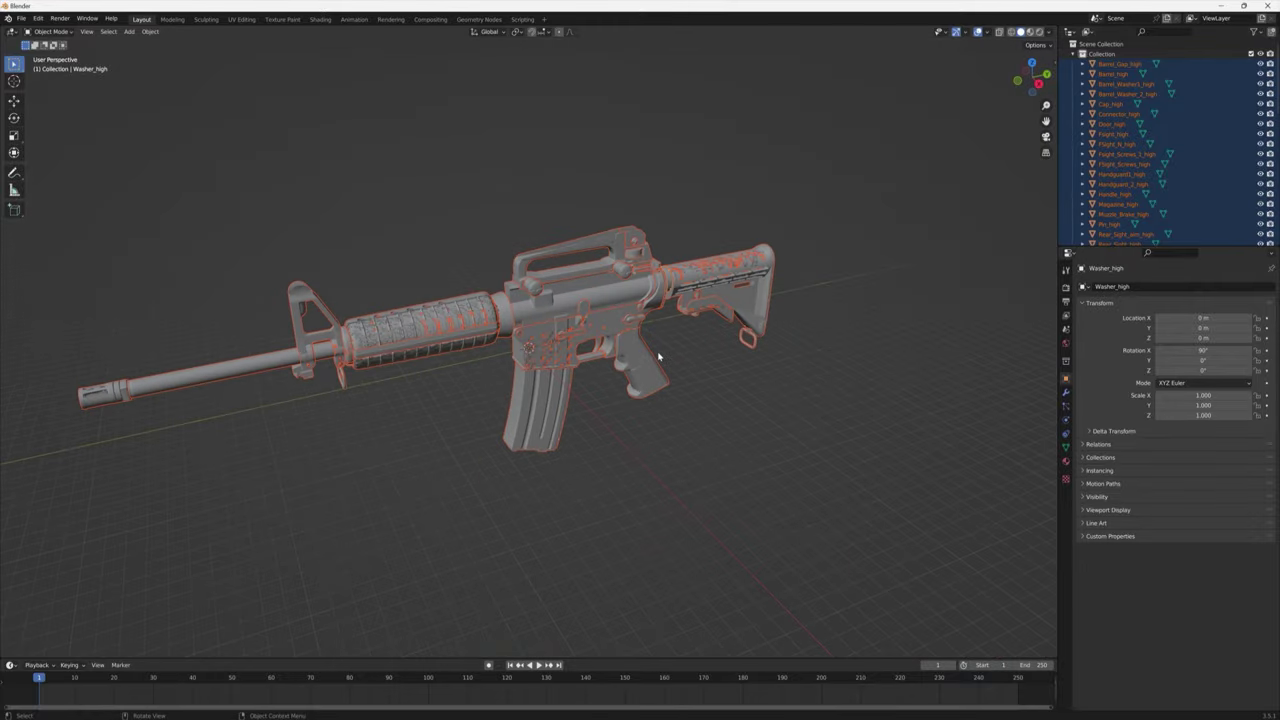
Export the AR15 rifle as an FBX file within the Assets folder of ProductionCrate_Unreal_Tutorial_1.
scroll(657, 352, up, 2)
click(20, 18)
mouse_move(72, 163)
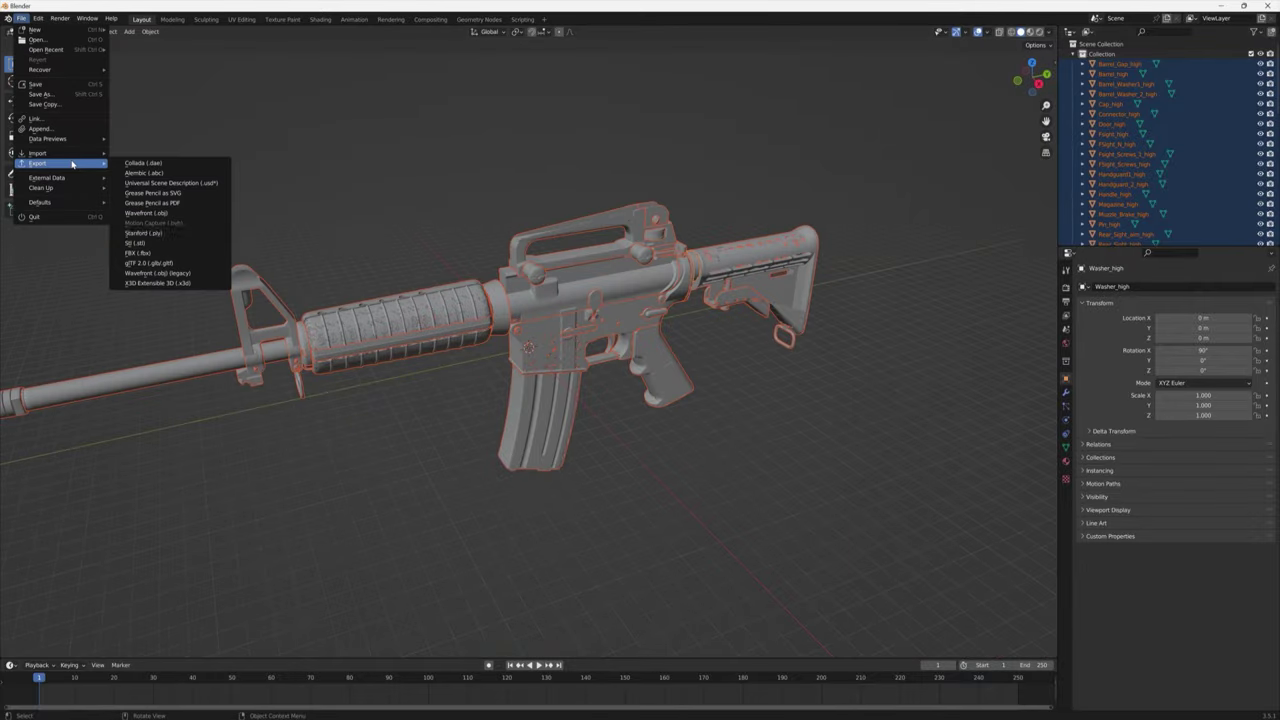
click(150, 253)
click(409, 331)
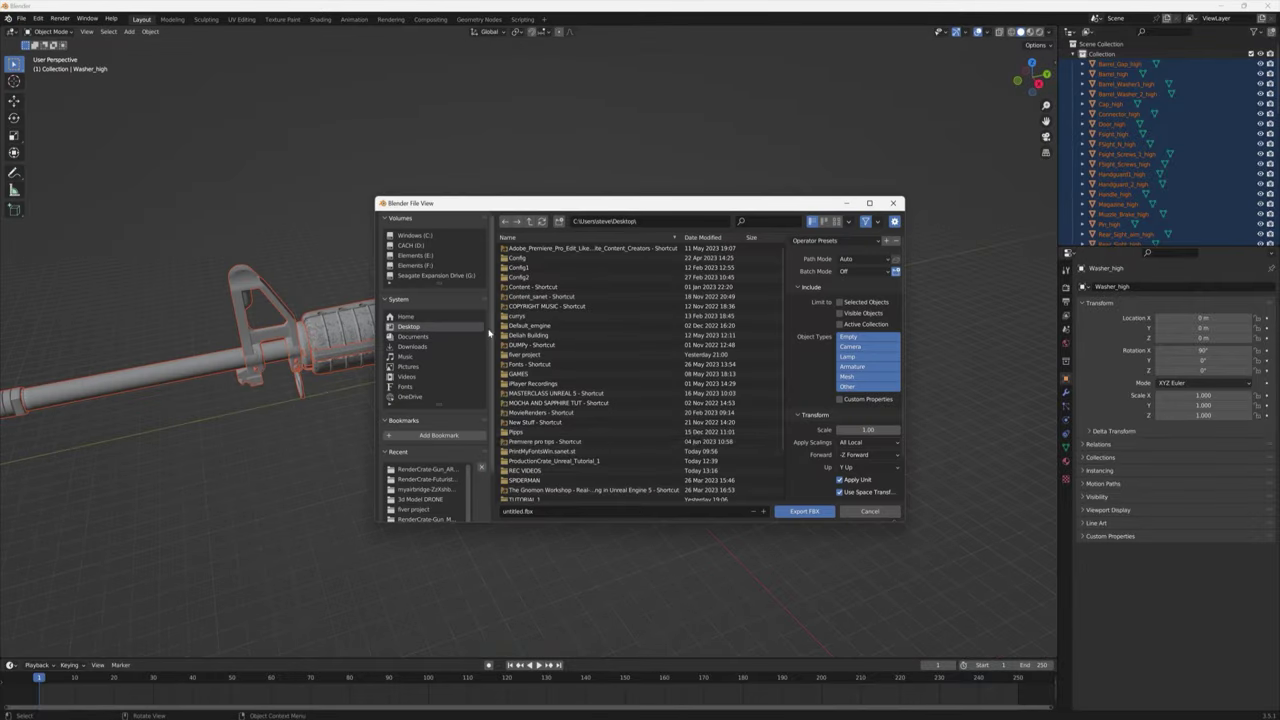
double_click(560, 461)
double_click(517, 249)
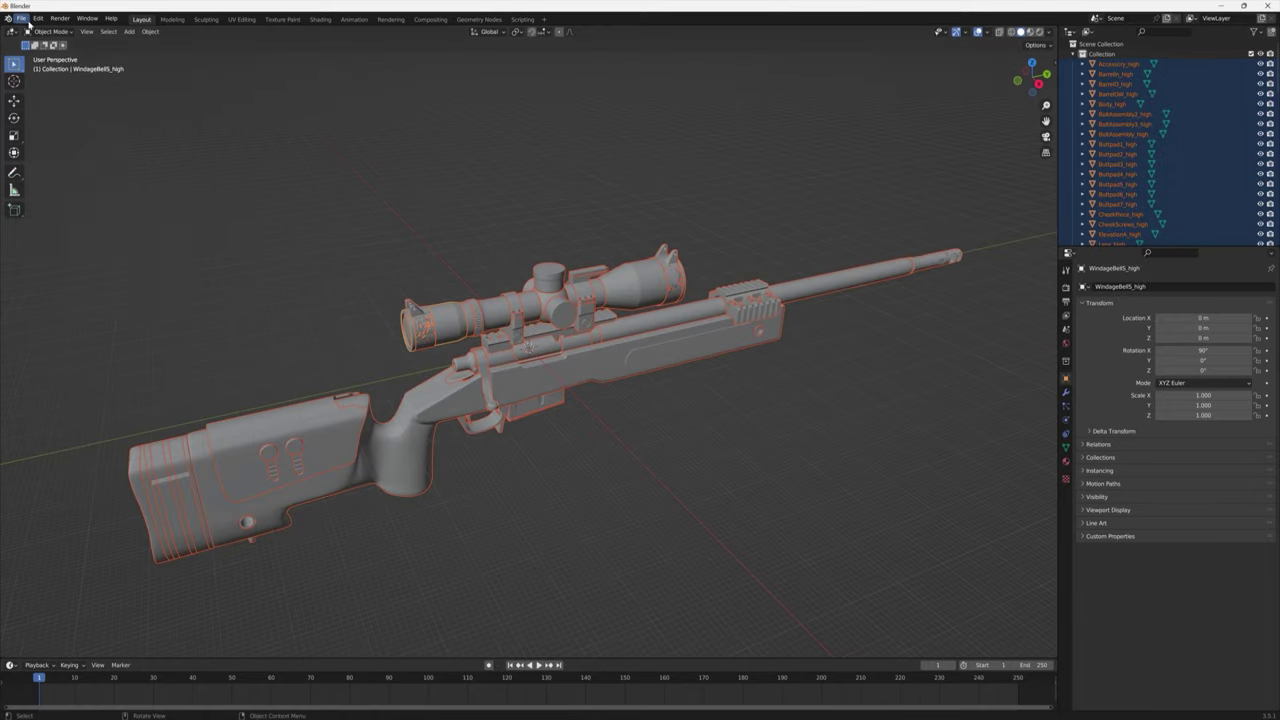
Export the M40A5 rifle as an FBX file named Gun_2 into its RenderCrate-Gun_M40A5_Rifle folder within Assets.
click(22, 18)
mouse_move(72, 163)
click(150, 254)
click(409, 327)
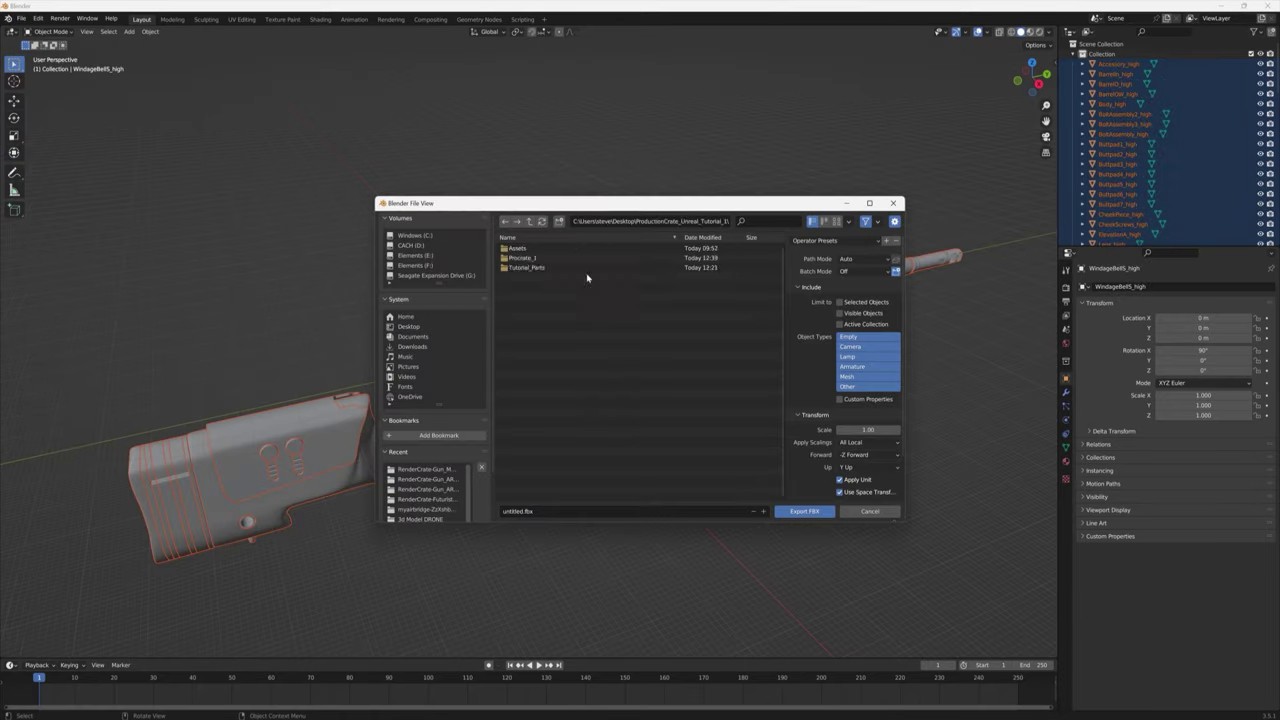
double_click(517, 248)
double_click(553, 278)
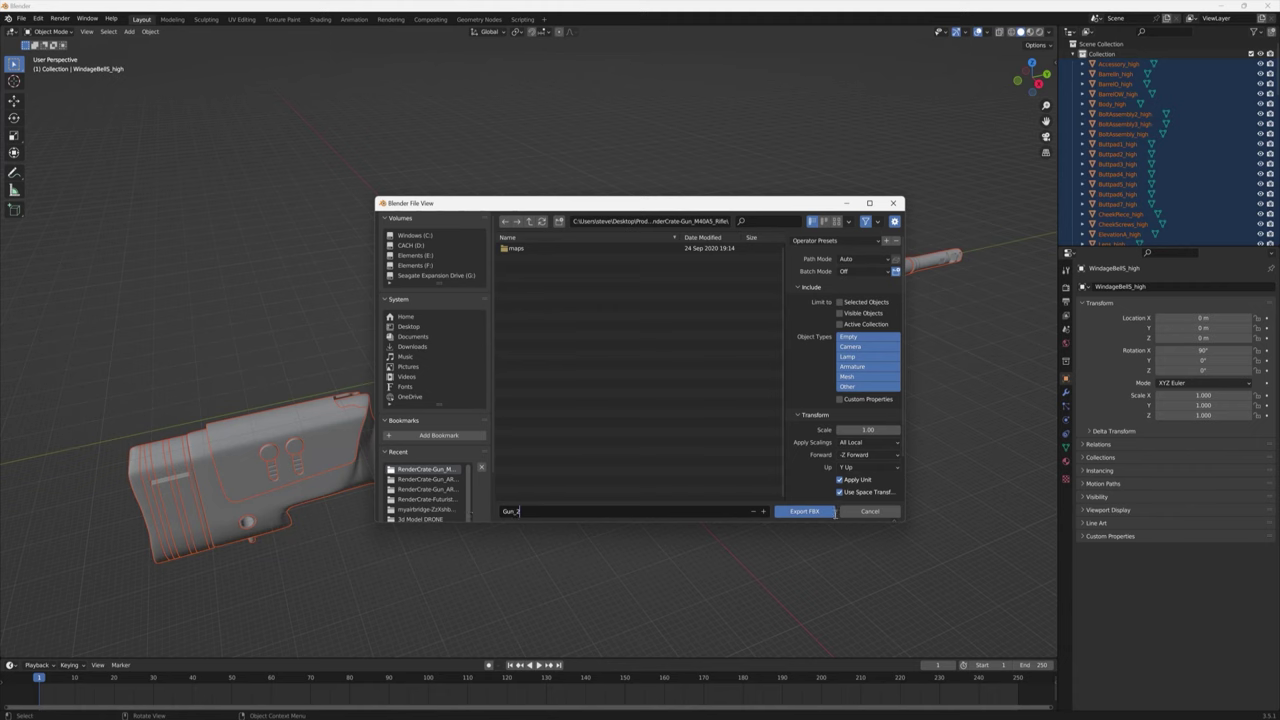
click(833, 512)
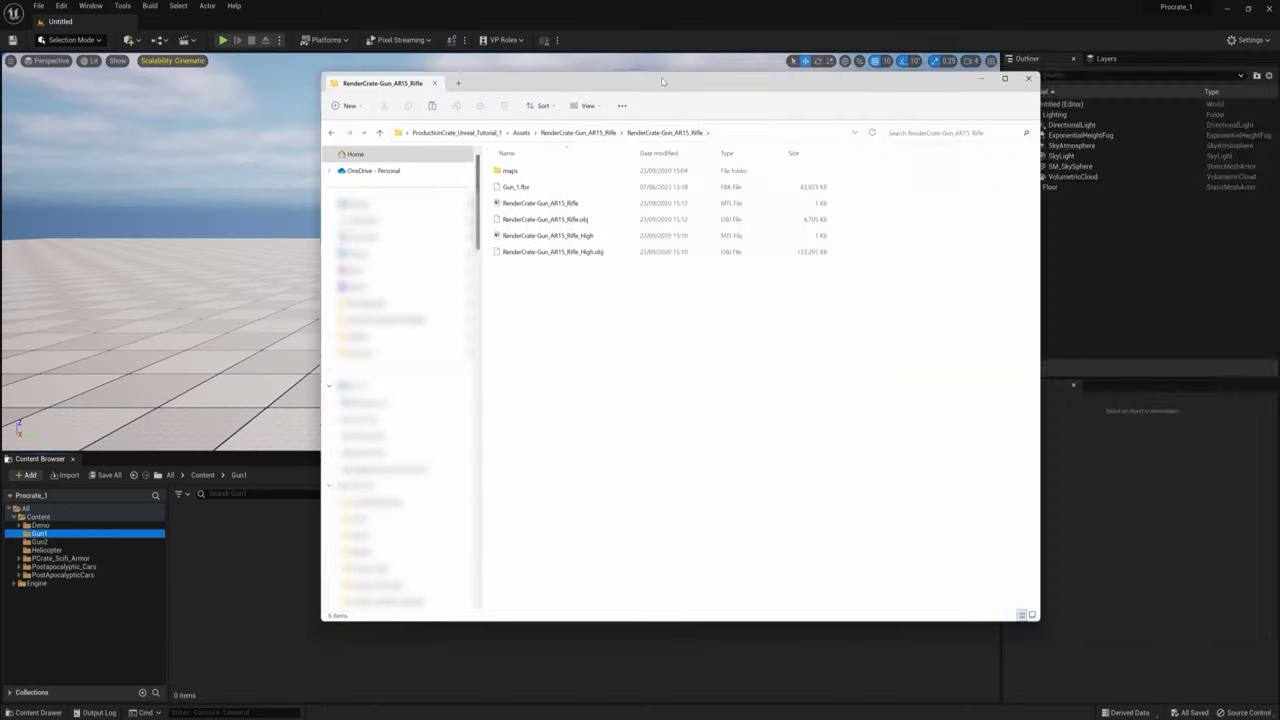
Switch to Unreal Engine and import Gun_1.fbx from the AR15 rifle folder into the Gun1 folder with Combine Meshes enabled.
drag(640, 72, 1036, 72)
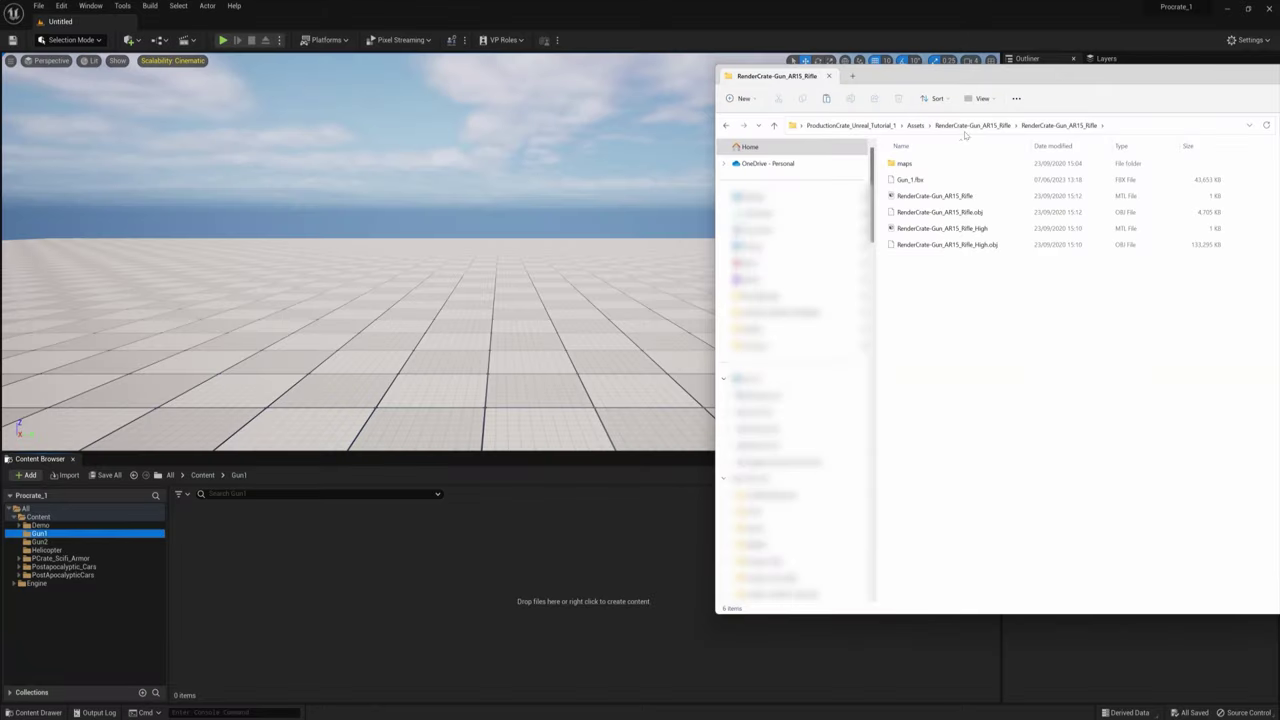
drag(910, 179, 316, 549)
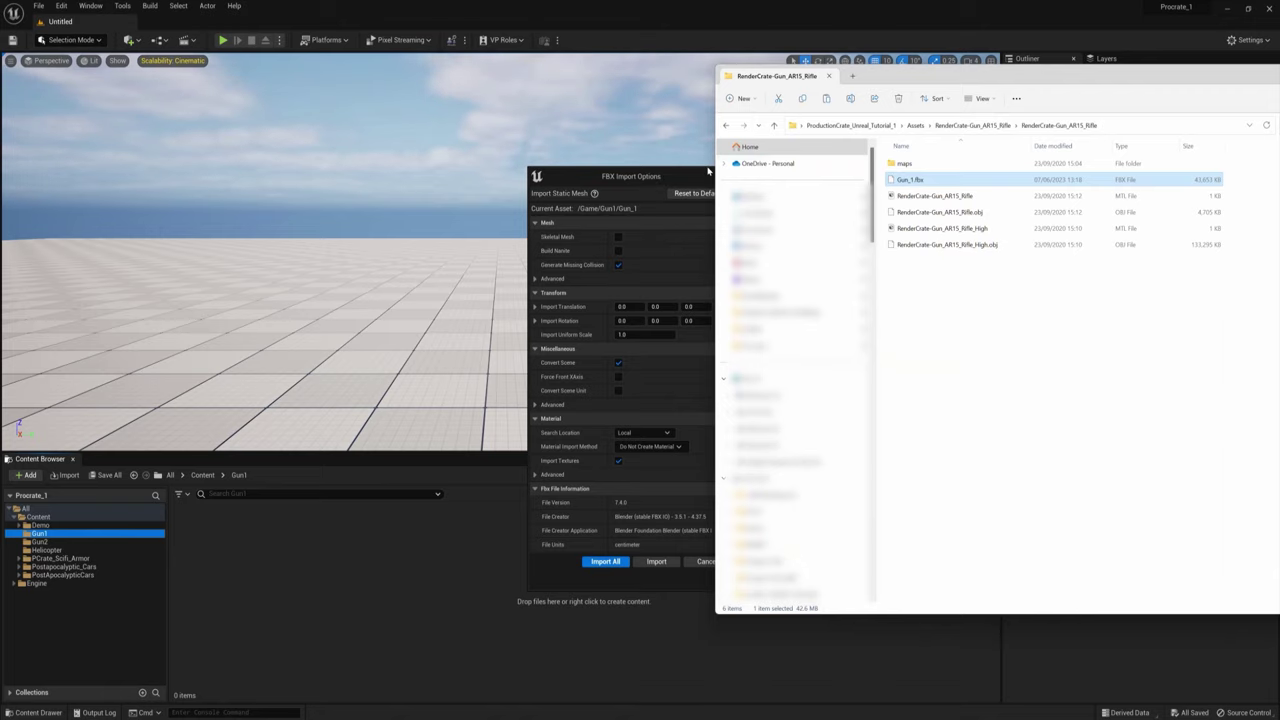
drag(707, 171, 598, 106)
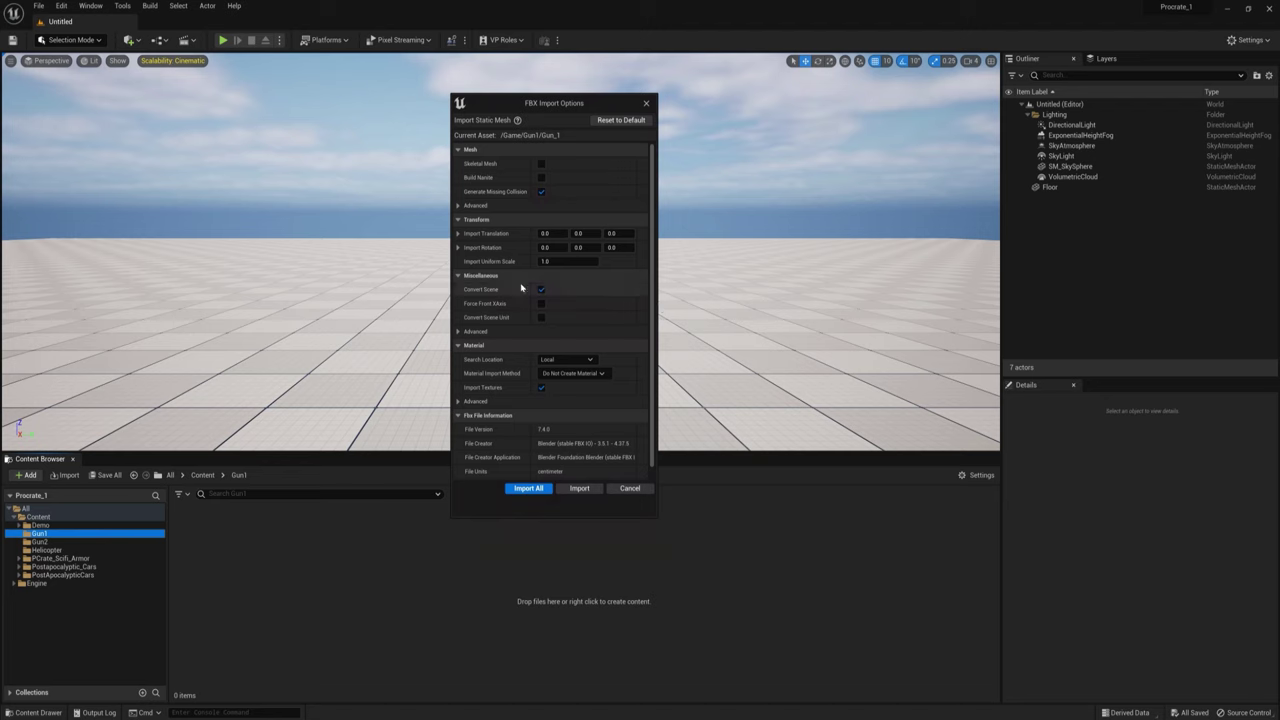
click(459, 206)
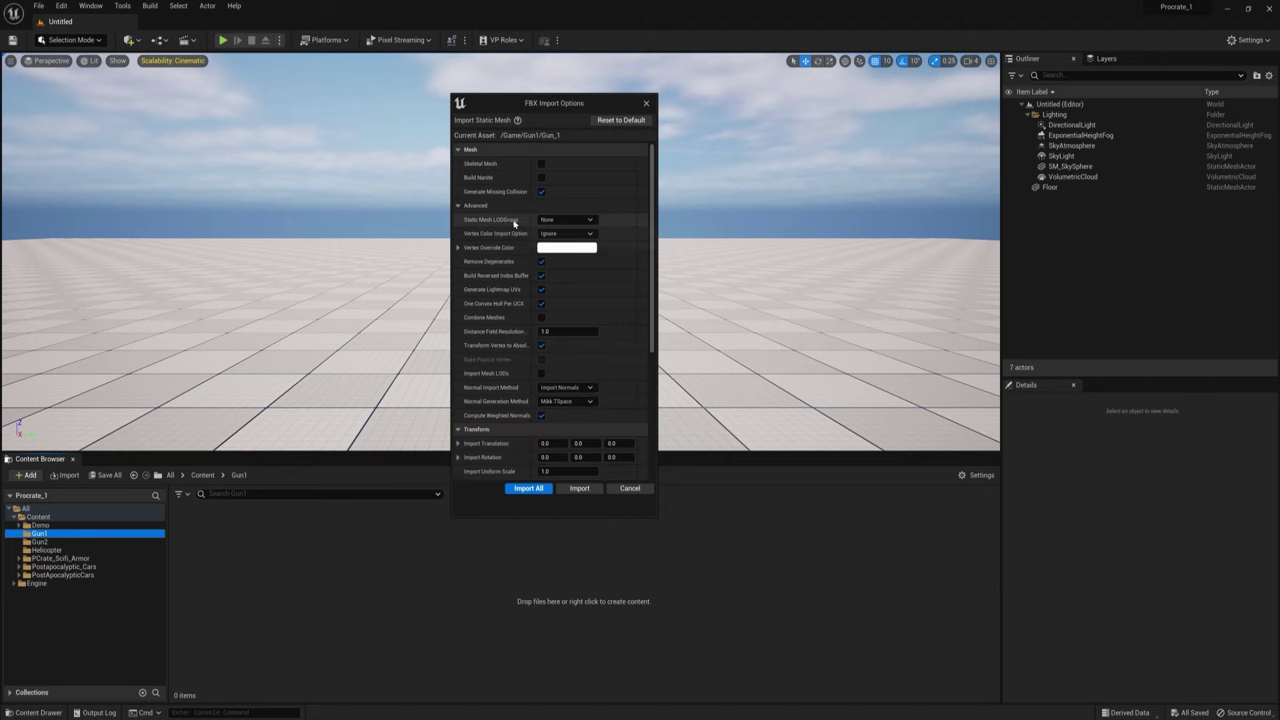
click(541, 317)
click(538, 489)
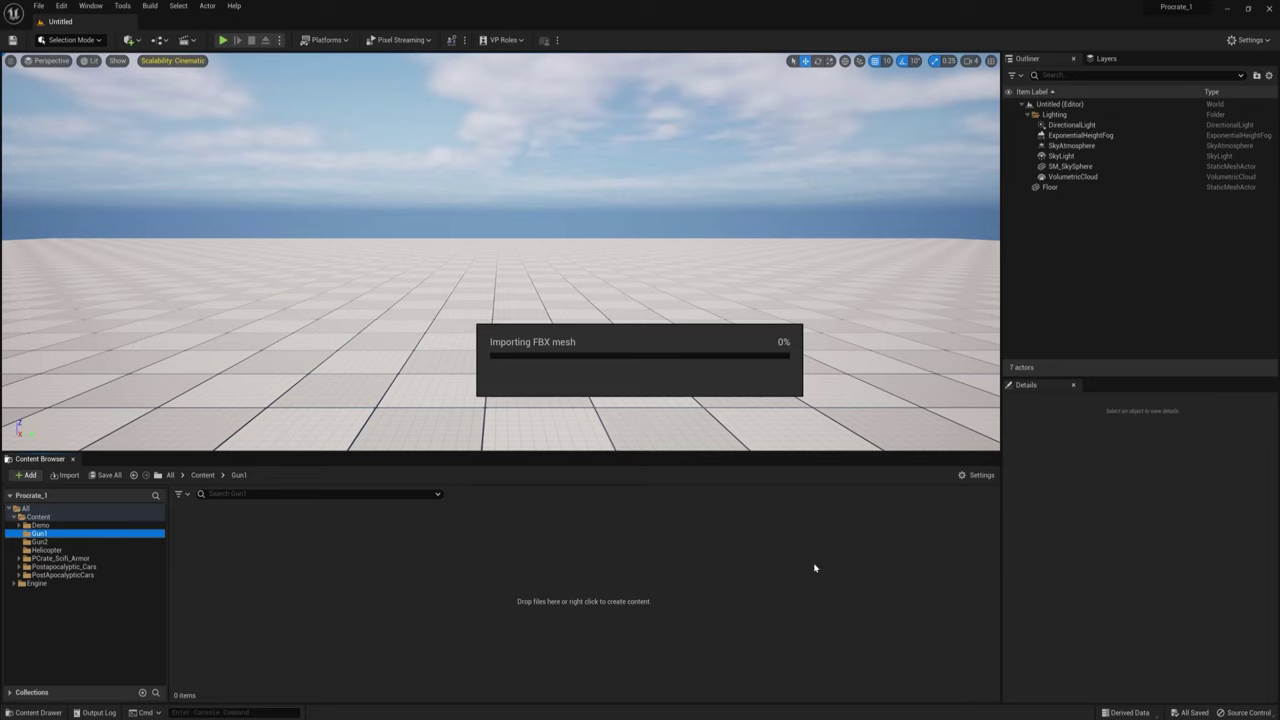
Place the Gun_1 mesh in the level, scale it uniformly to 0.0012 and raise it to a height of 40.
drag(293, 545, 530, 263)
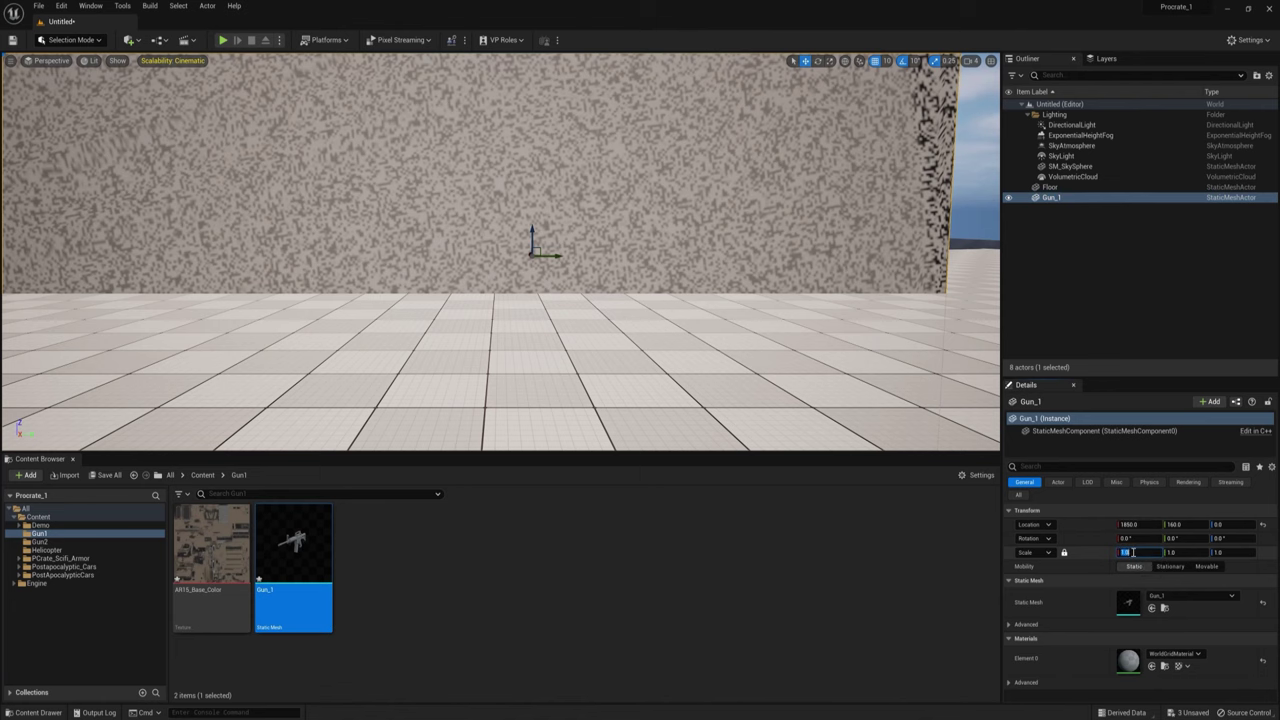
key(Return)
right_drag(609, 324, 592, 352)
key(w)
drag(738, 376, 740, 285)
right_drag(740, 285, 640, 290)
key(d)
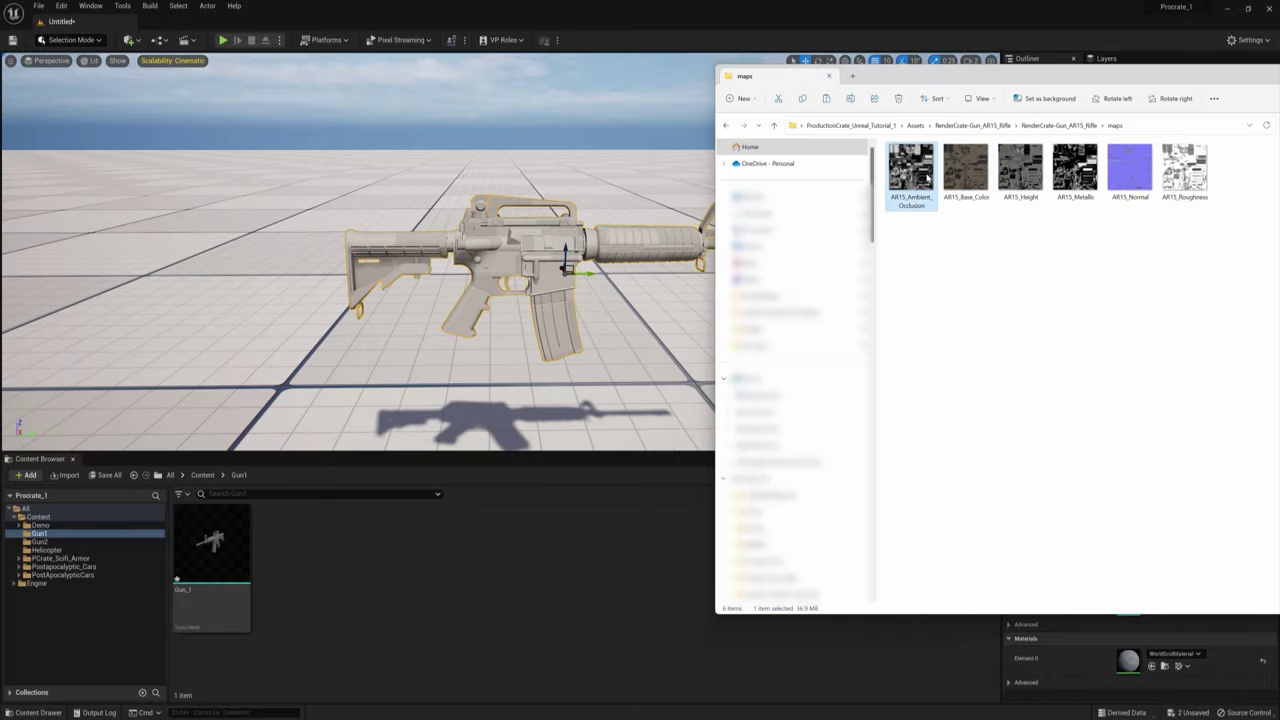
Import the AR15 ambient occlusion, base color, metallic, normal and roughness maps into Gun1 and create a material named M_Gun_1.
drag(1215, 225, 895, 150)
drag(1030, 180, 400, 560)
right_click(755, 552)
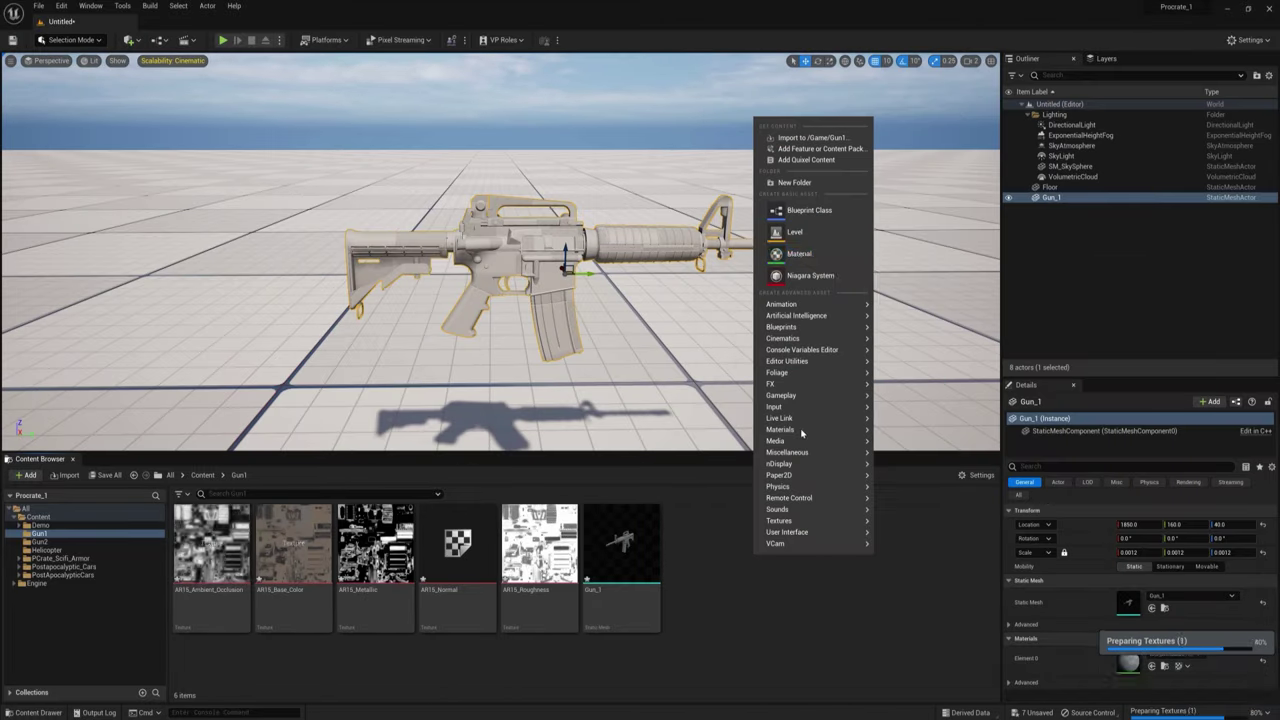
click(799, 253)
text(M_Gun_1)
key(Return)
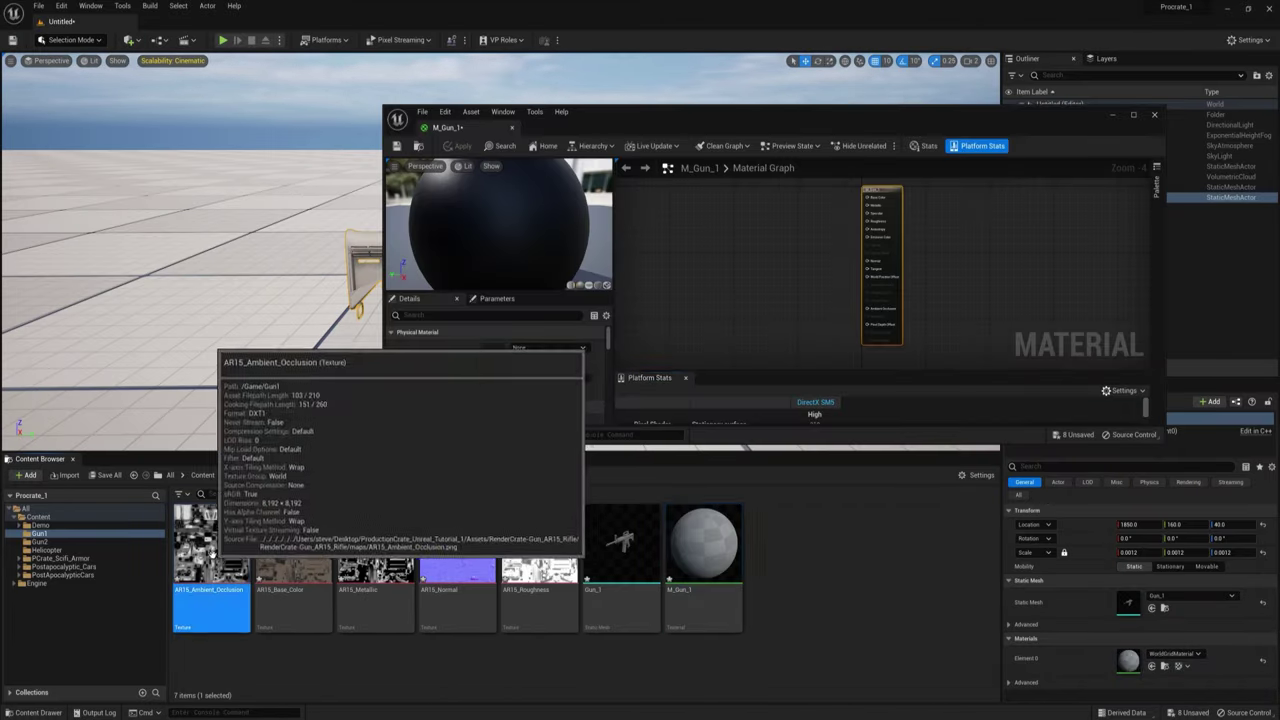
Add the five AR15 textures to the M_Gun_1 material graph and spread out their nodes.
shift+click(540, 560)
drag(540, 560, 746, 250)
double_click(784, 114)
scroll(760, 272, up, 4)
right_drag(762, 270, 1092, 461)
drag(640, 236, 486, 154)
drag(656, 252, 597, 111)
drag(700, 302, 603, 419)
Connect the AR15 texture nodes to their matching inputs on the M_Gun_1 material and save it.
drag(535, 326, 848, 127)
drag(656, 128, 848, 142)
drag(753, 285, 848, 251)
drag(539, 169, 720, 300)
drag(659, 434, 848, 174)
drag(530, 161, 848, 344)
click(12, 40)
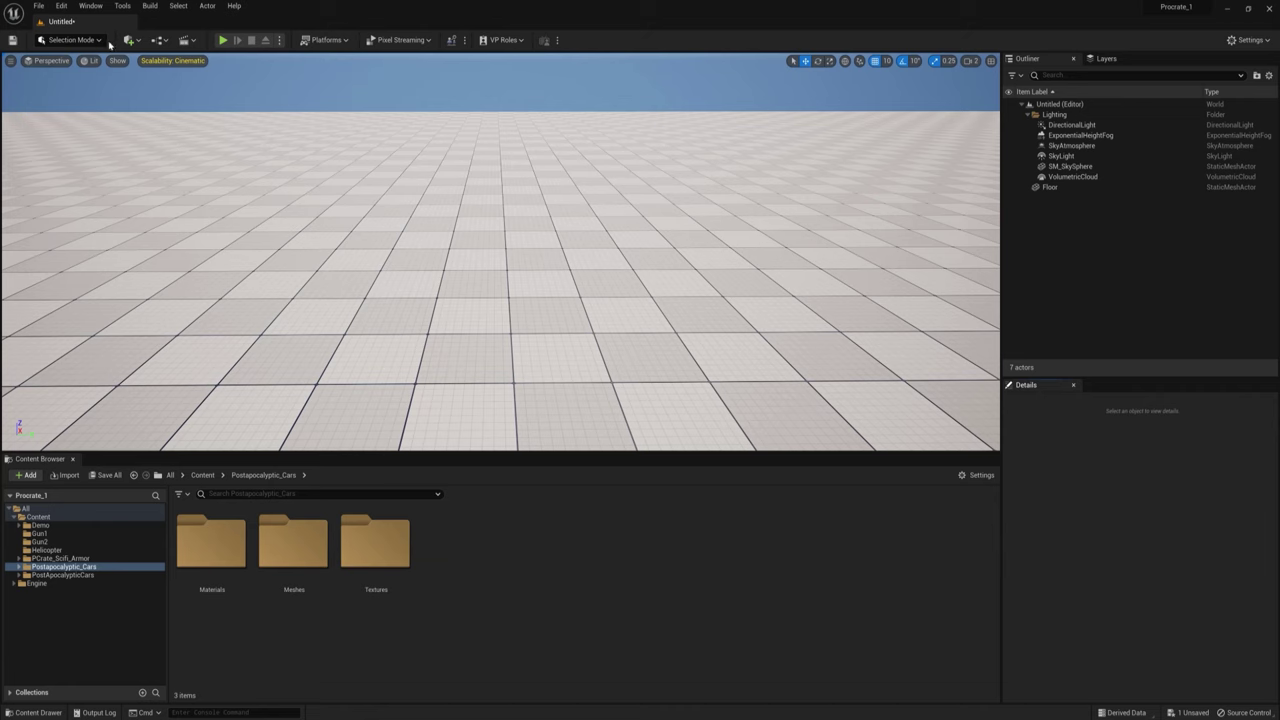
Open the Unreal Marketplace, search for "bridge" and limit the results to free products.
click(141, 42)
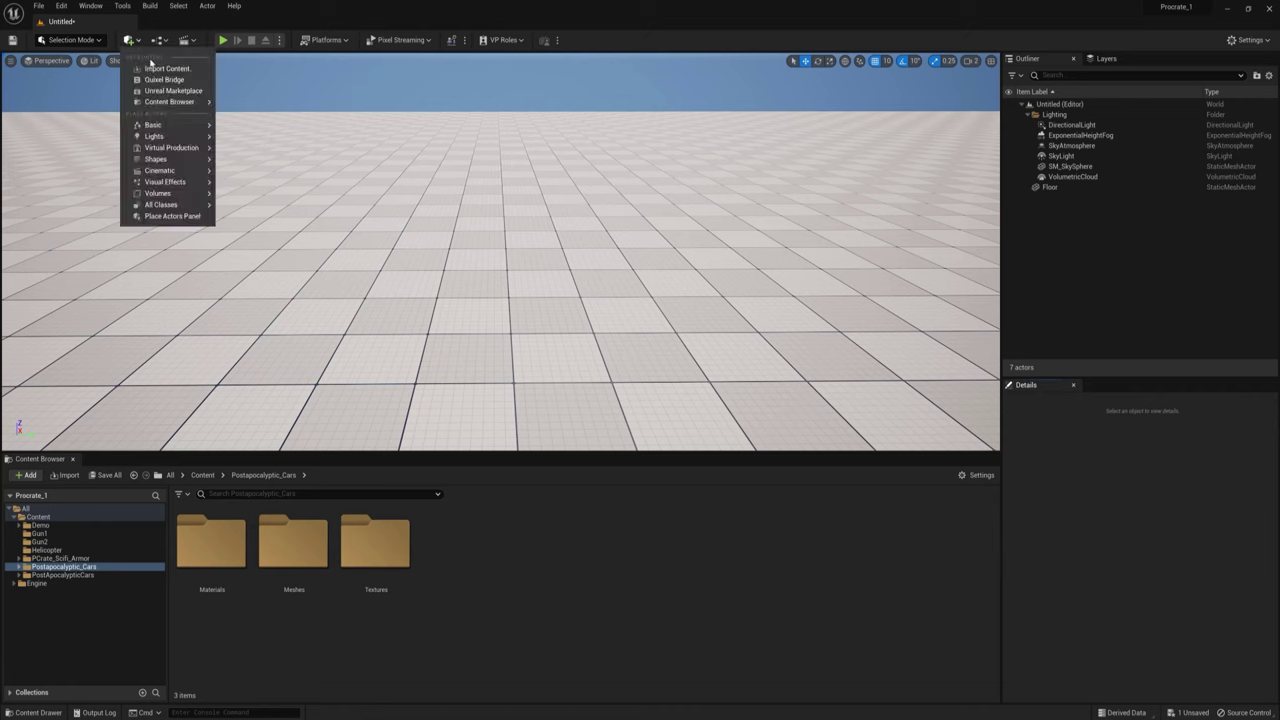
click(172, 91)
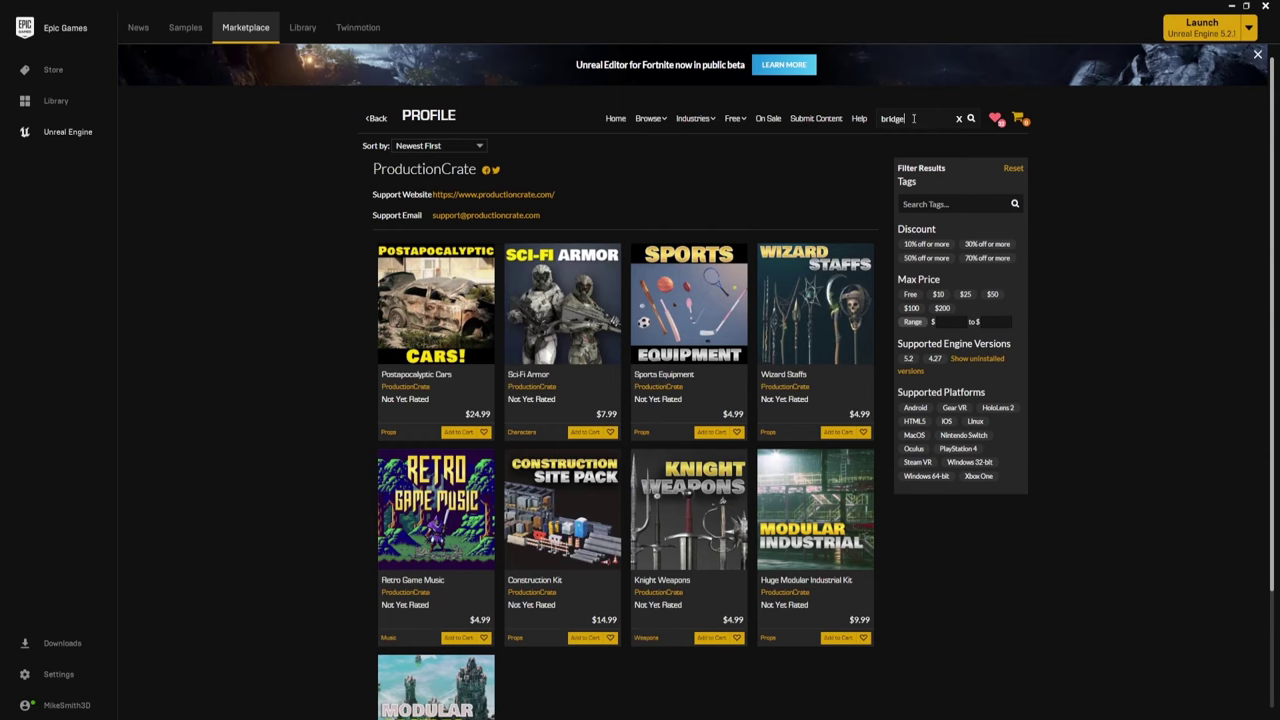
key(Return)
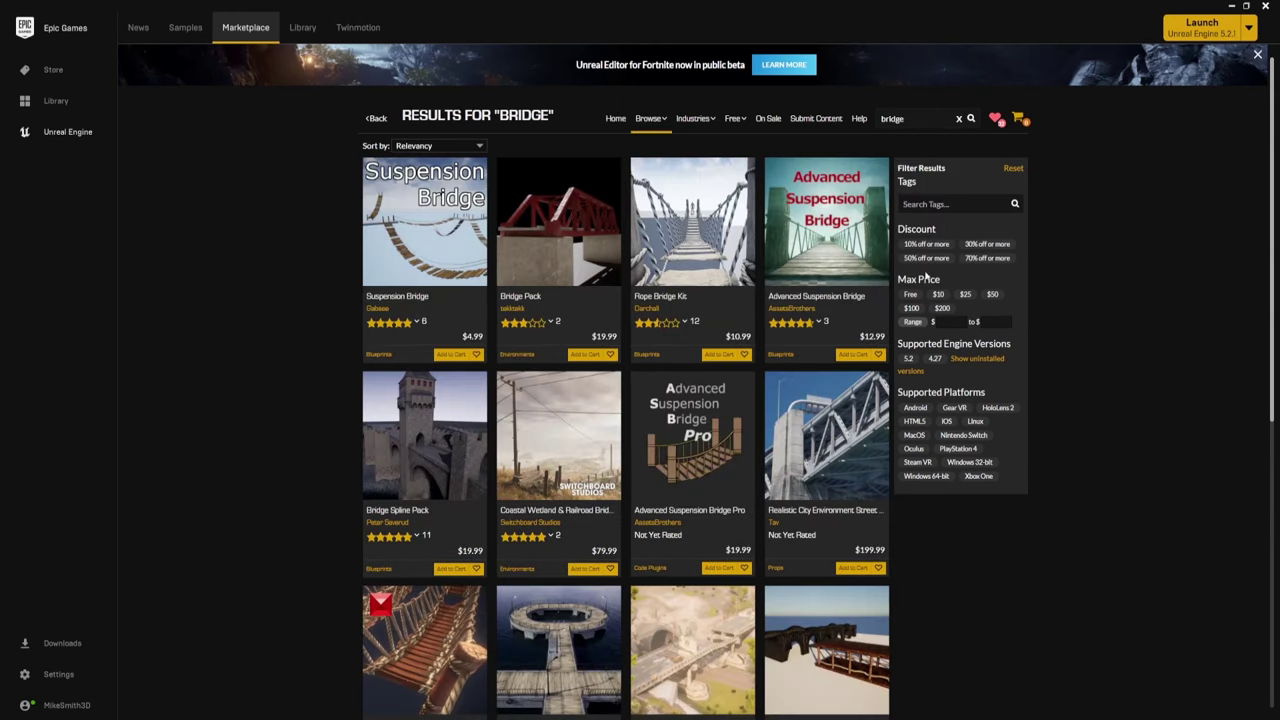
click(911, 296)
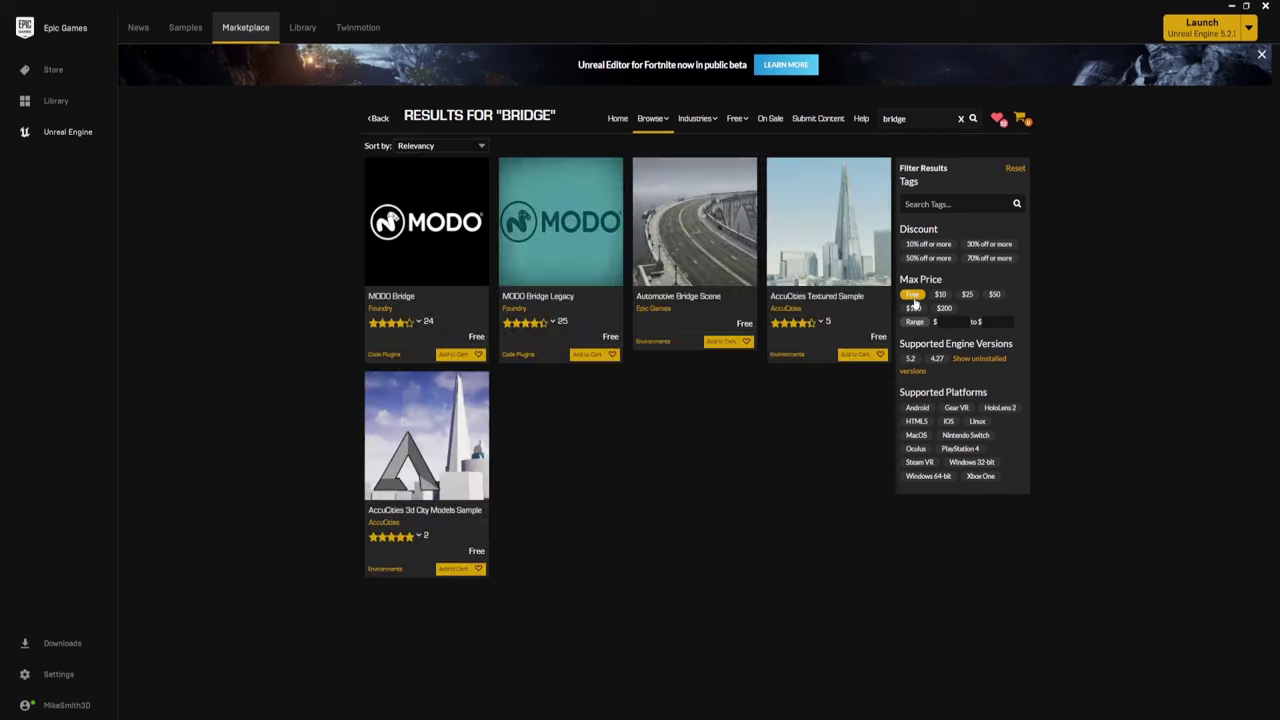
Get the free Automotive Bridge Scene and choose Procrate_1 as the project to add it to.
click(683, 265)
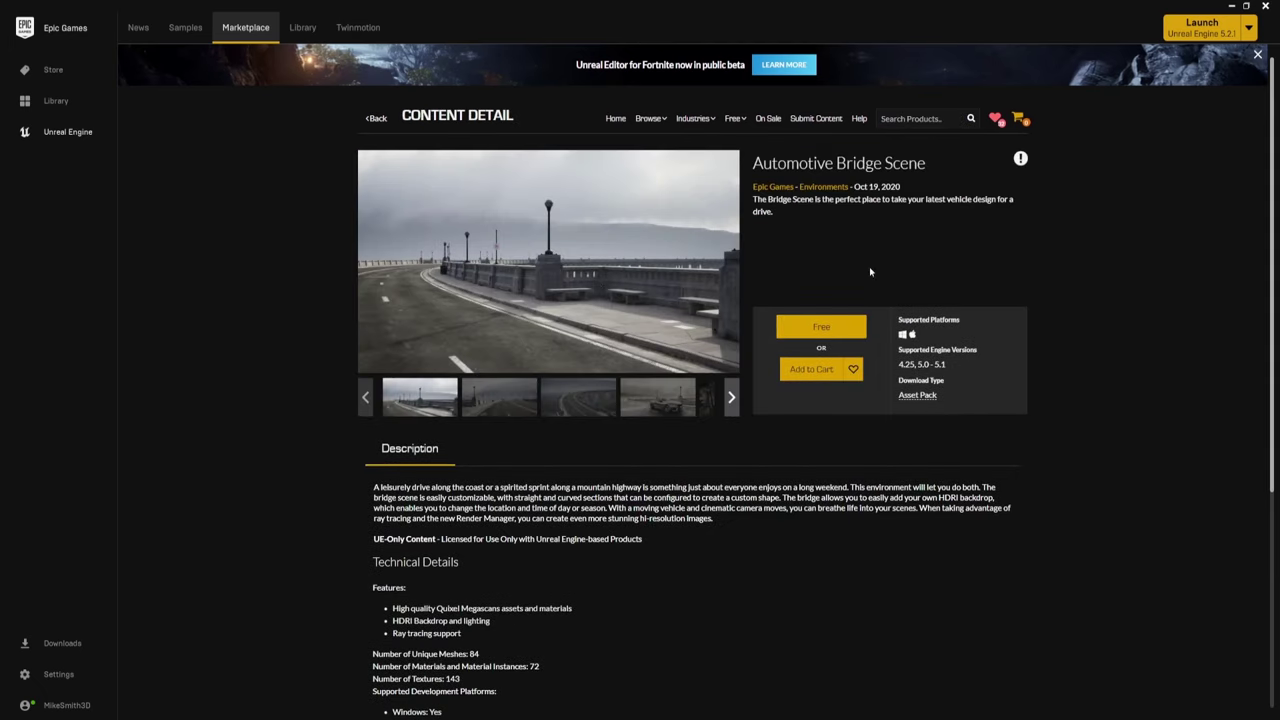
click(816, 328)
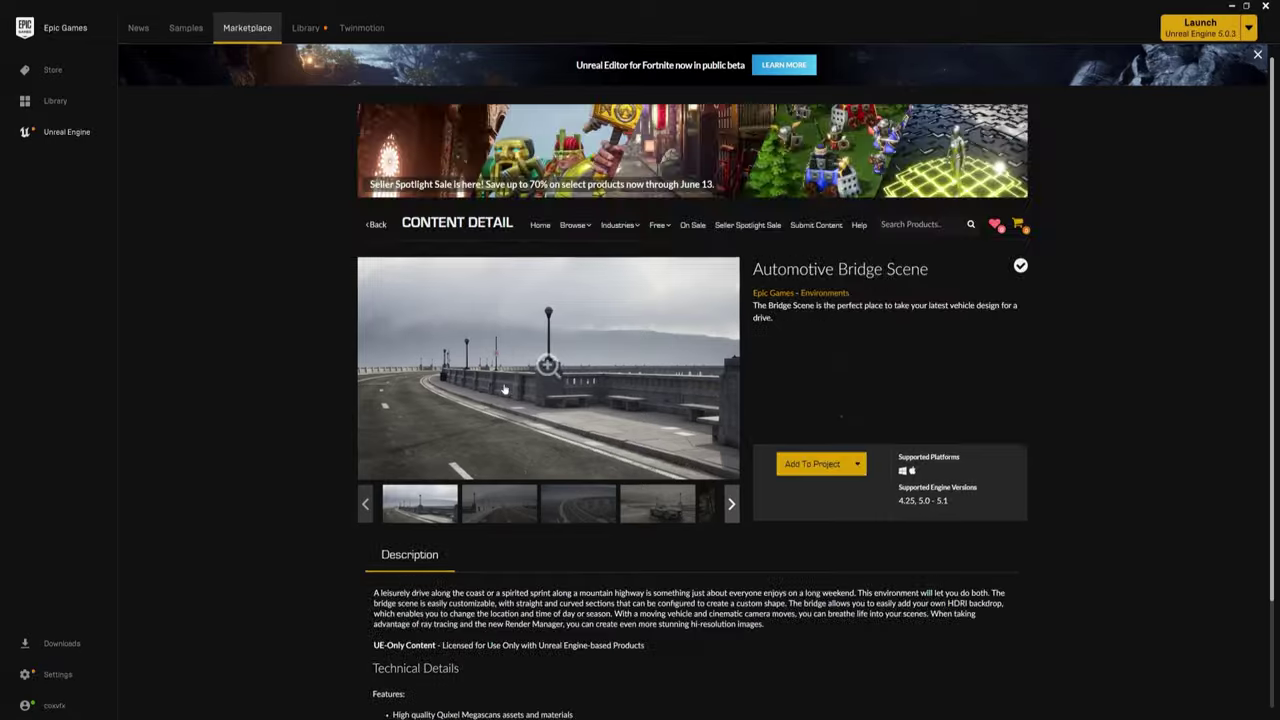
click(830, 466)
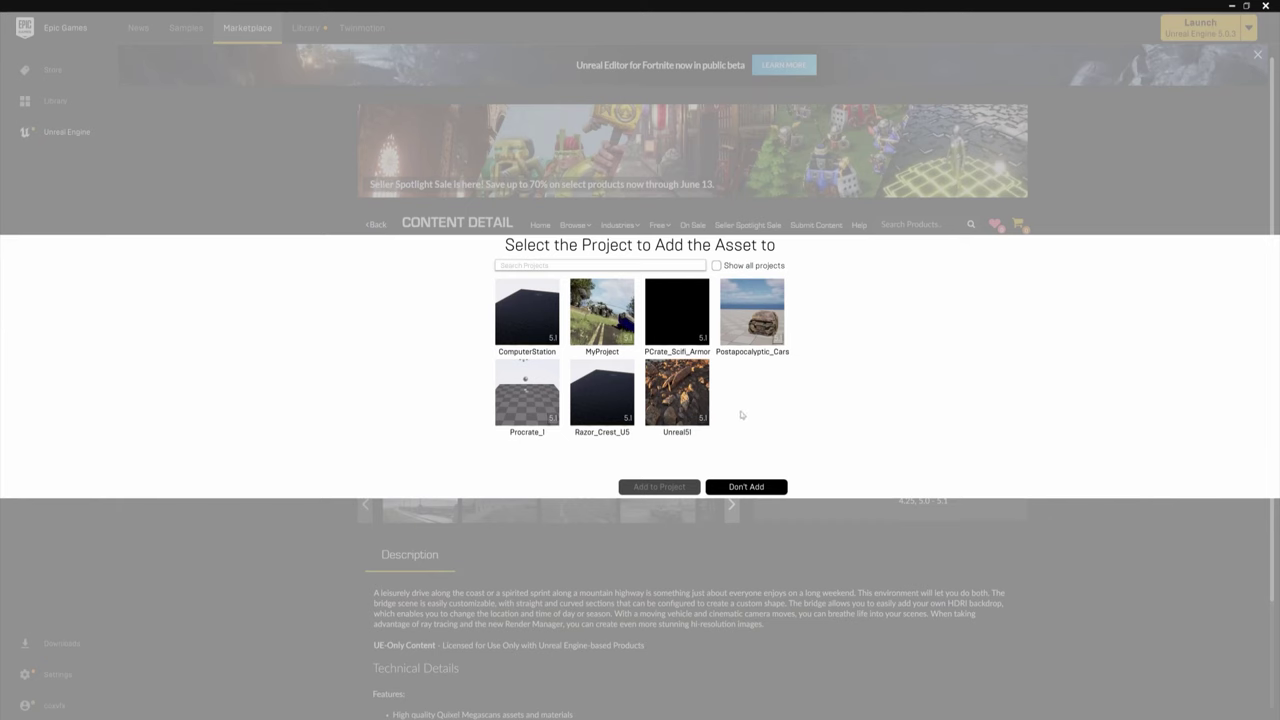
click(527, 395)
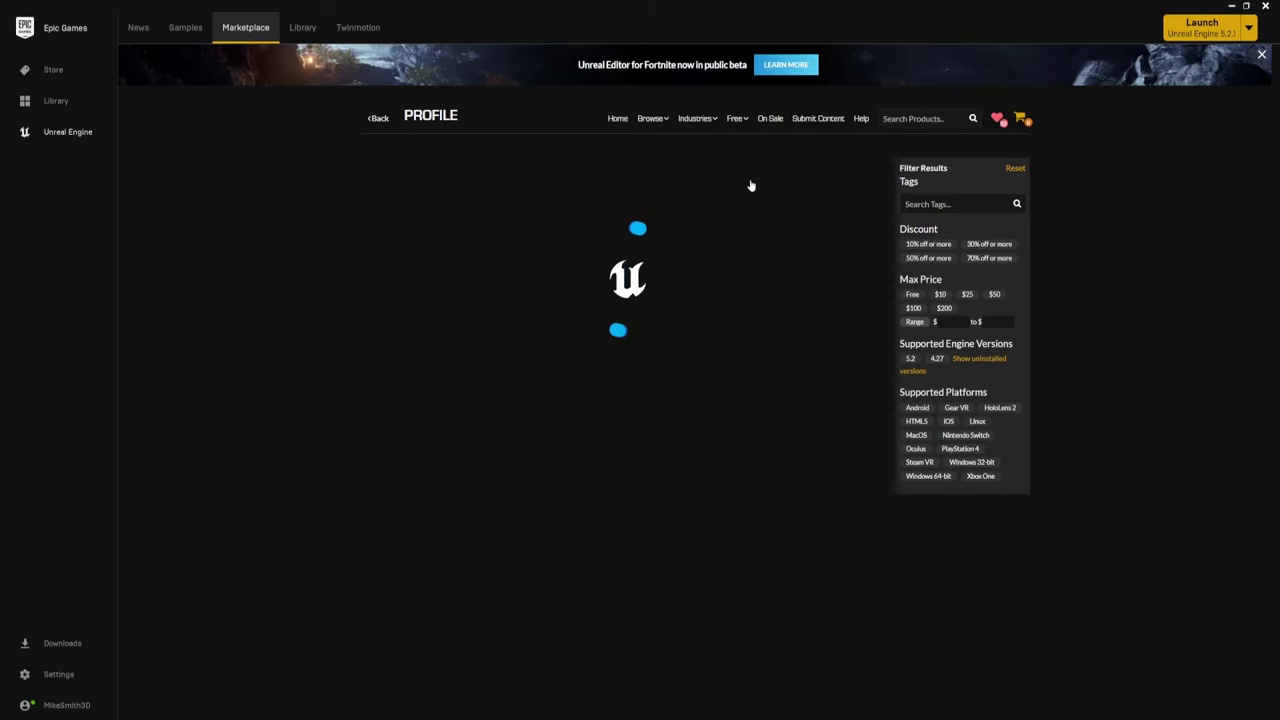
Open the Megascans Trees: Common Hazel product page and look through its preview images.
click(411, 317)
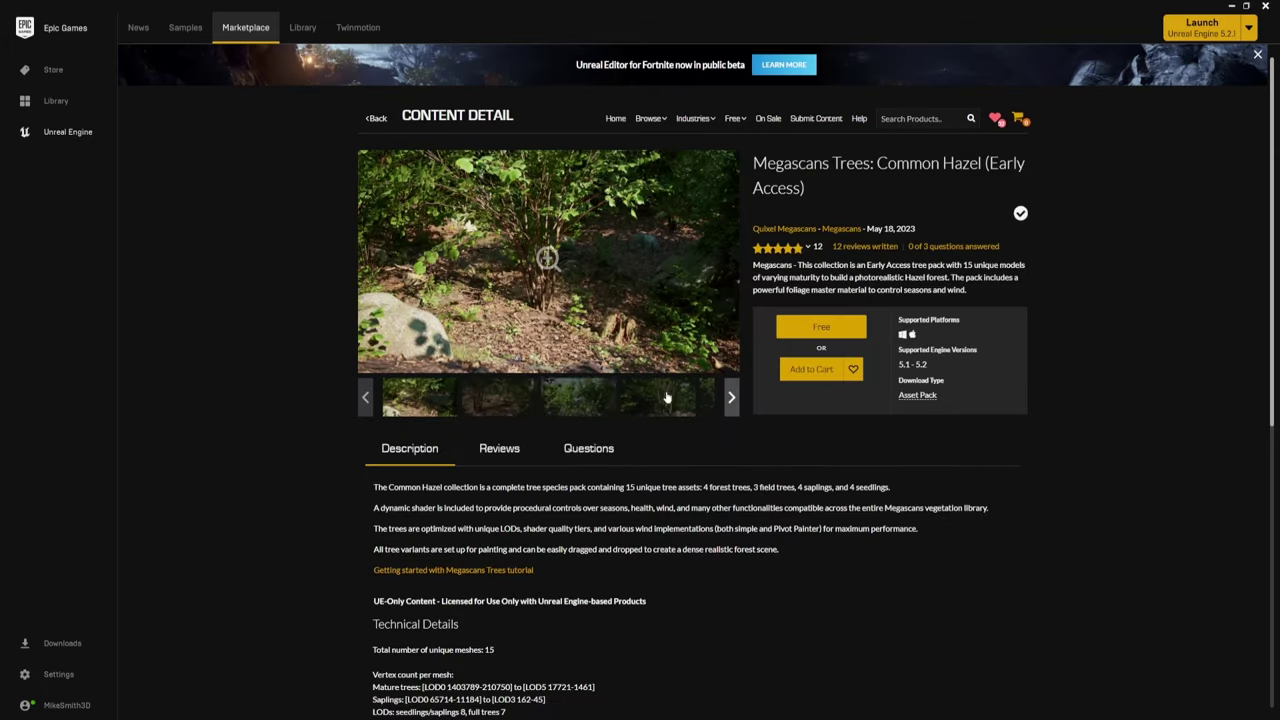
click(725, 400)
click(497, 389)
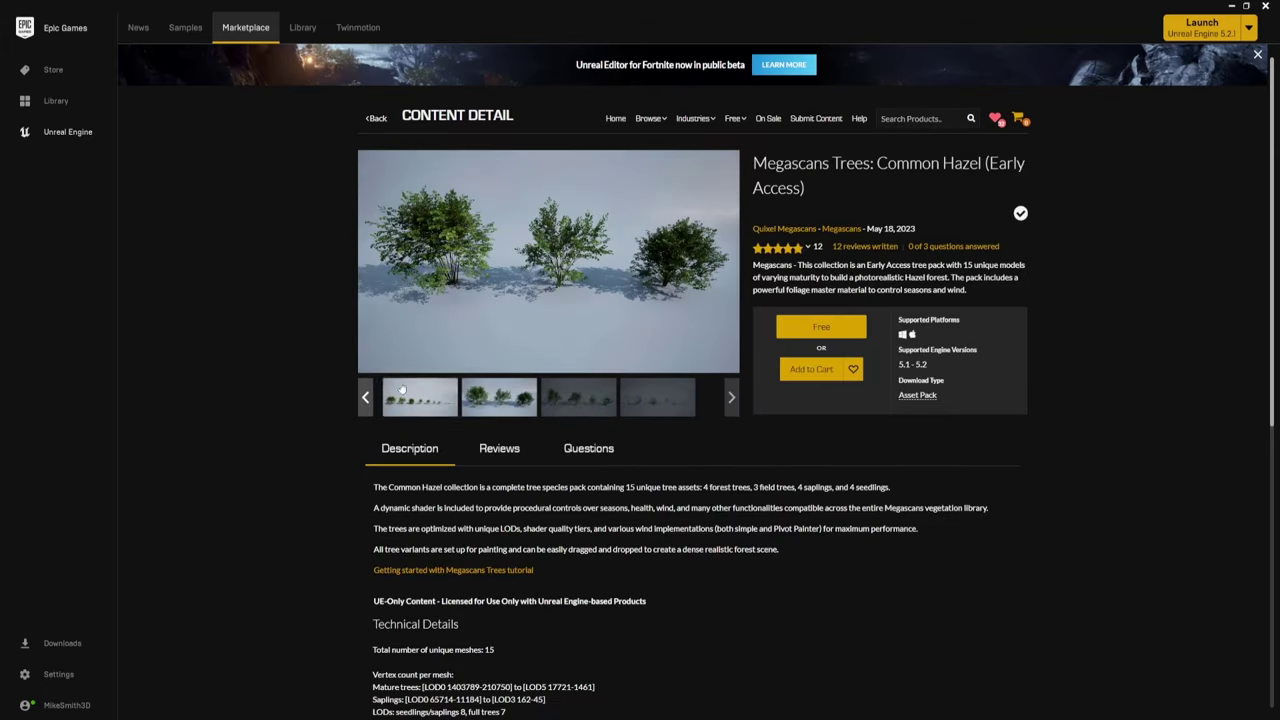
click(367, 397)
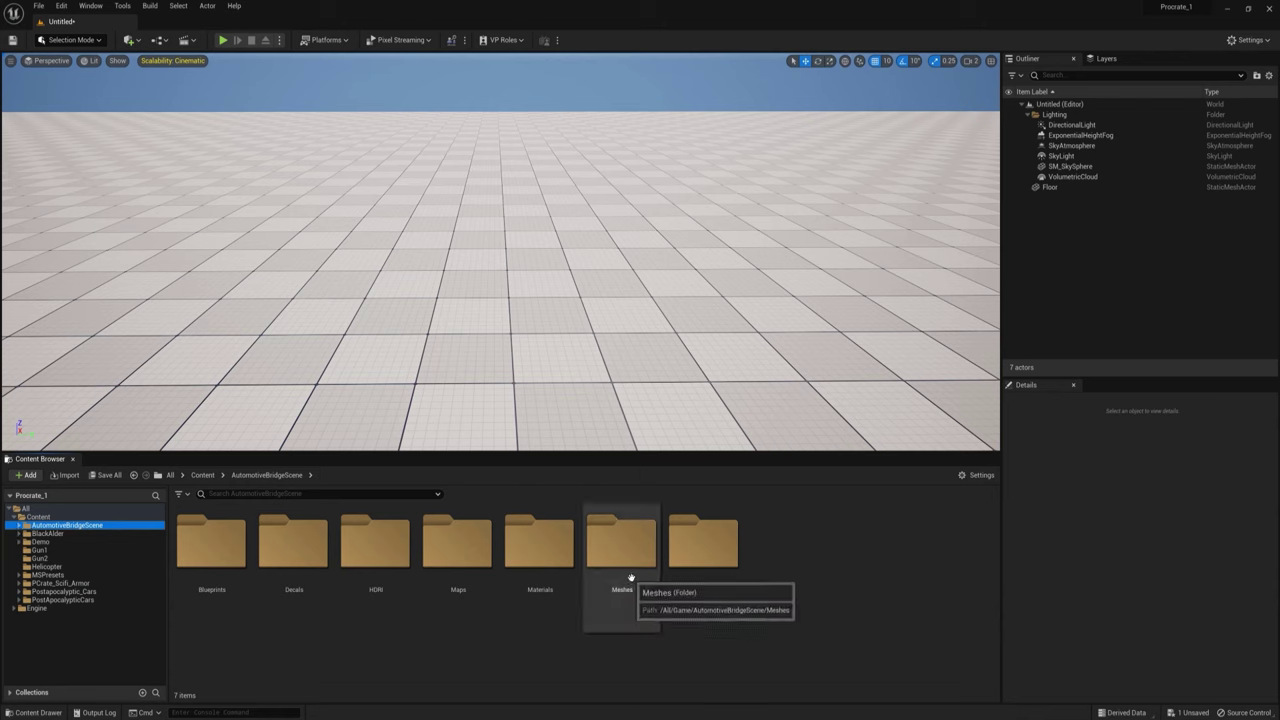
Switch to the Unreal editor and look through the contents of the AutomotiveBridgeScene and BlackAlder folders.
double_click(617, 540)
double_click(294, 540)
click(19, 525)
click(47, 533)
click(19, 533)
click(45, 558)
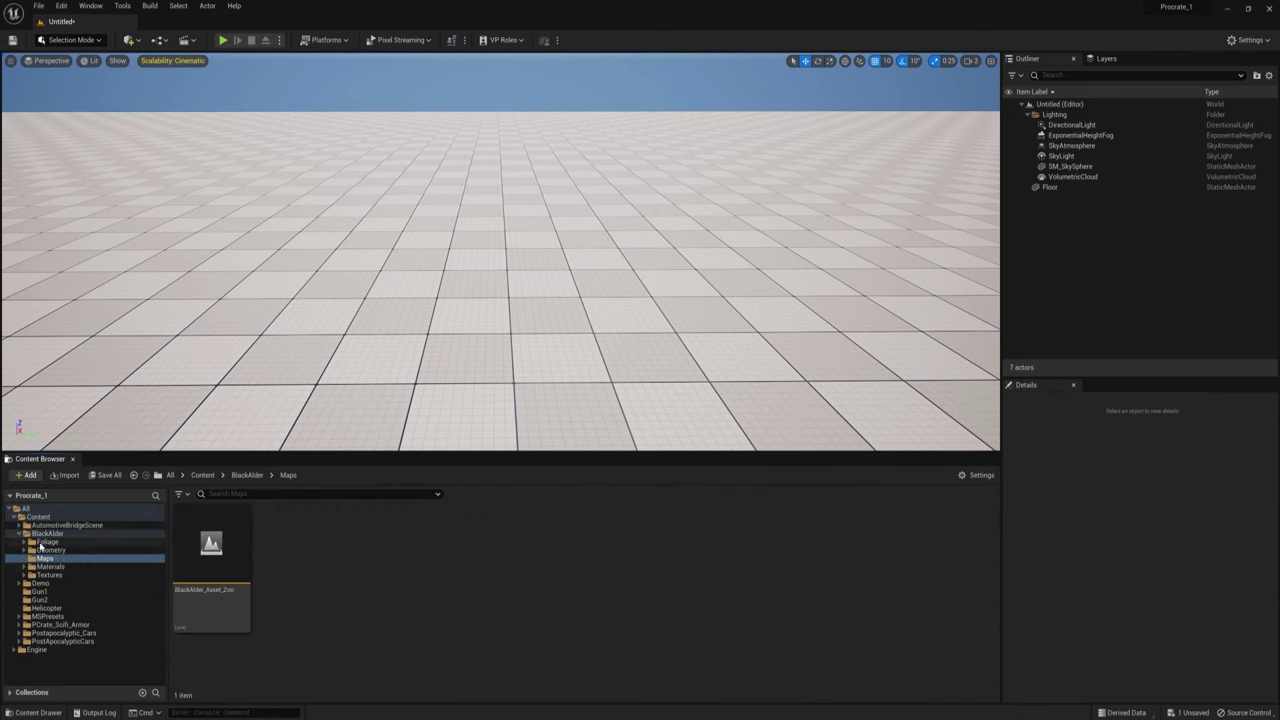
double_click(42, 542)
click(55, 550)
drag(660, 560, 420, 374)
click(306, 550)
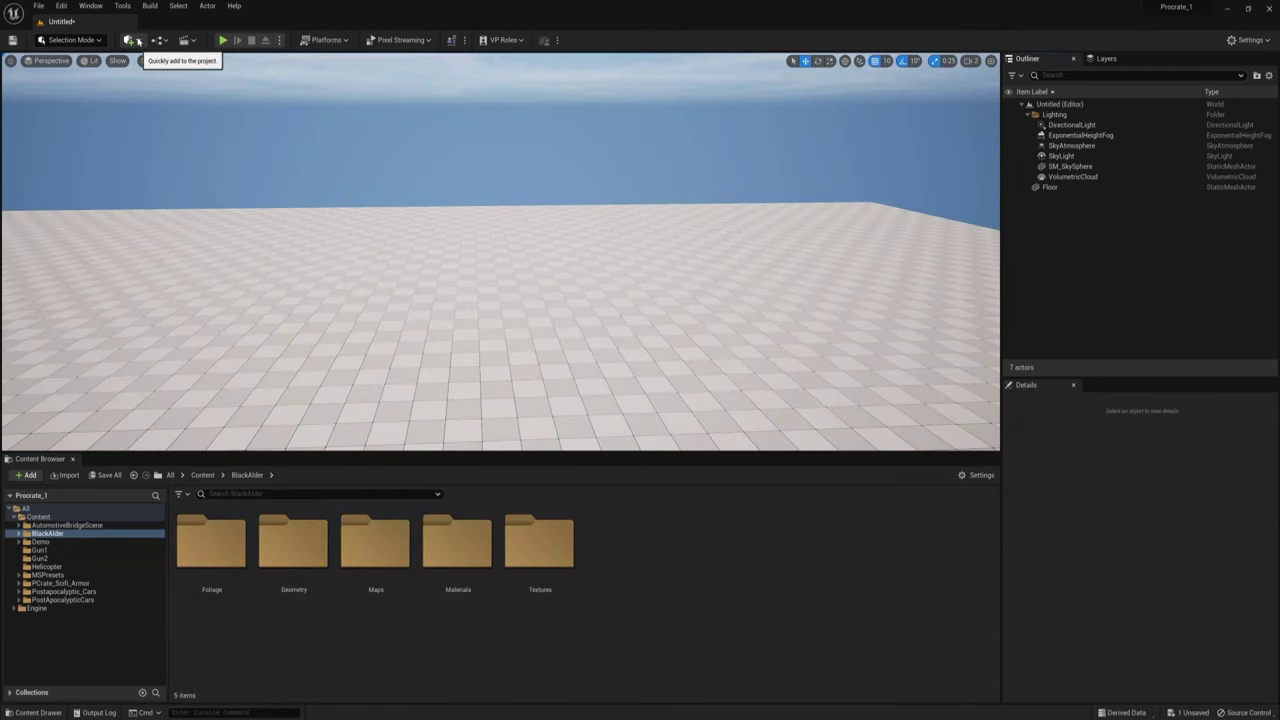
Open Quixel Bridge in a maximized window and search its library for "Bnarrier".
click(139, 42)
click(166, 79)
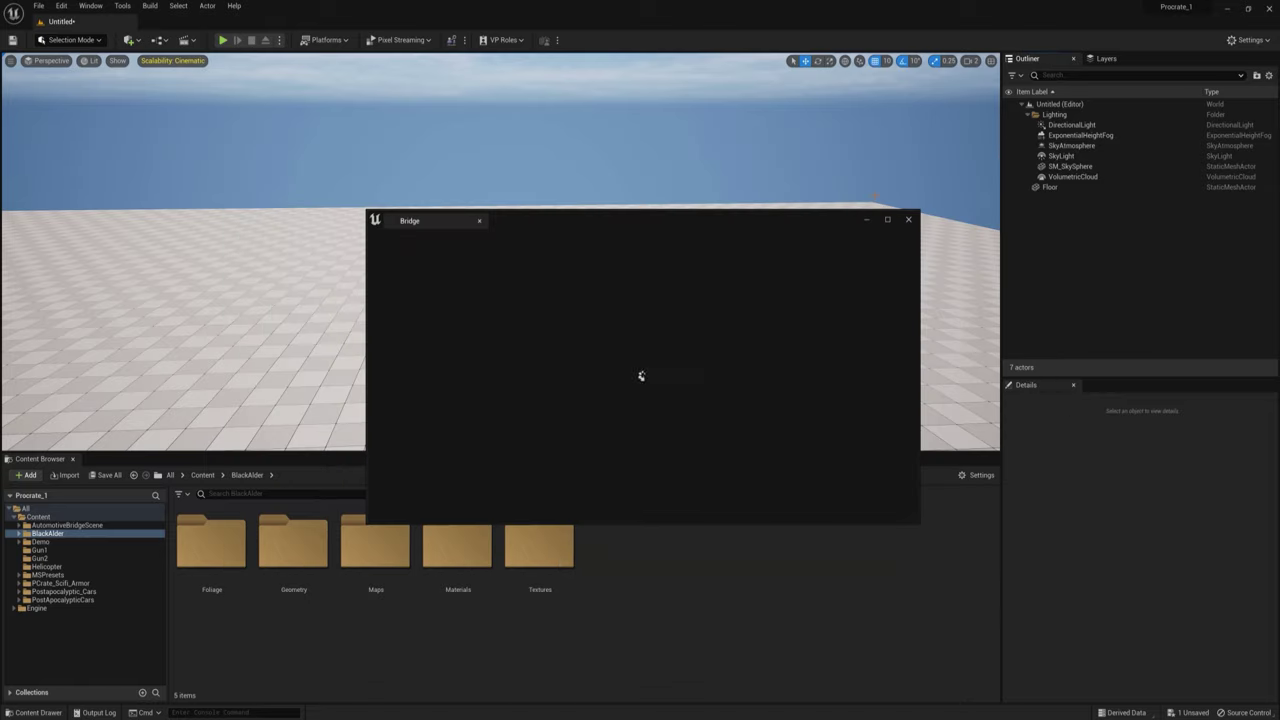
click(887, 219)
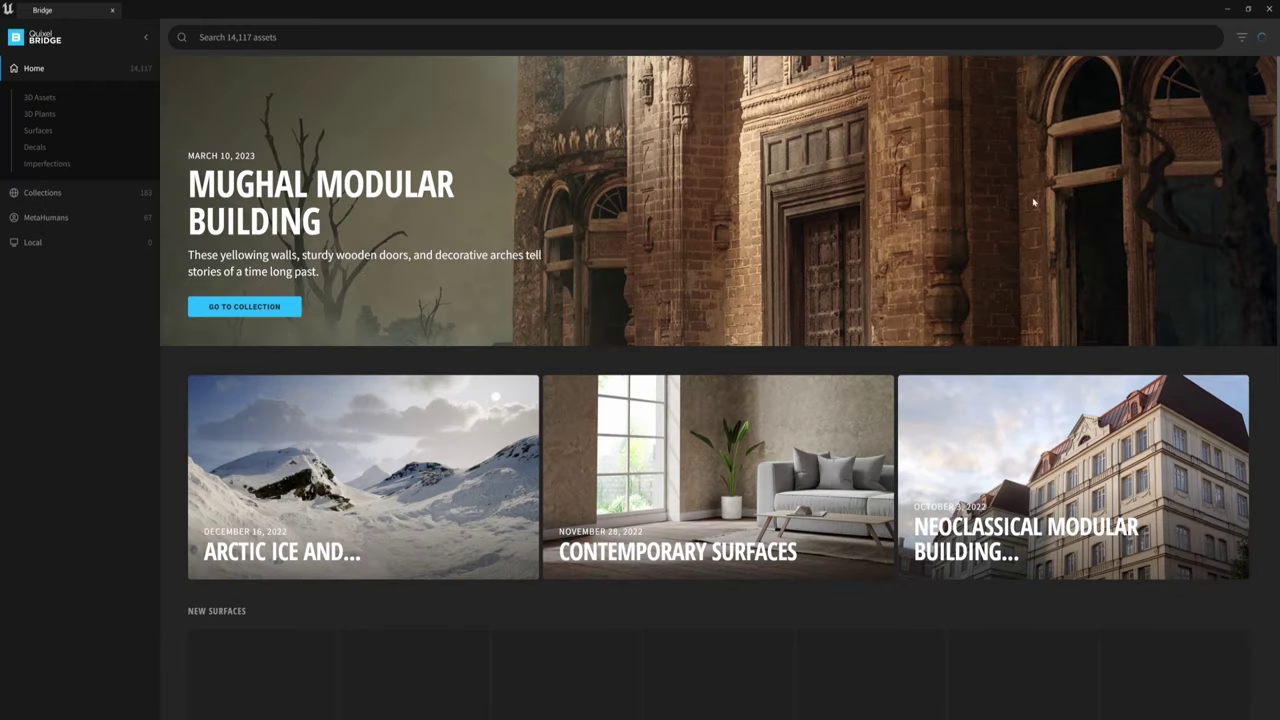
click(295, 36)
text(bri)
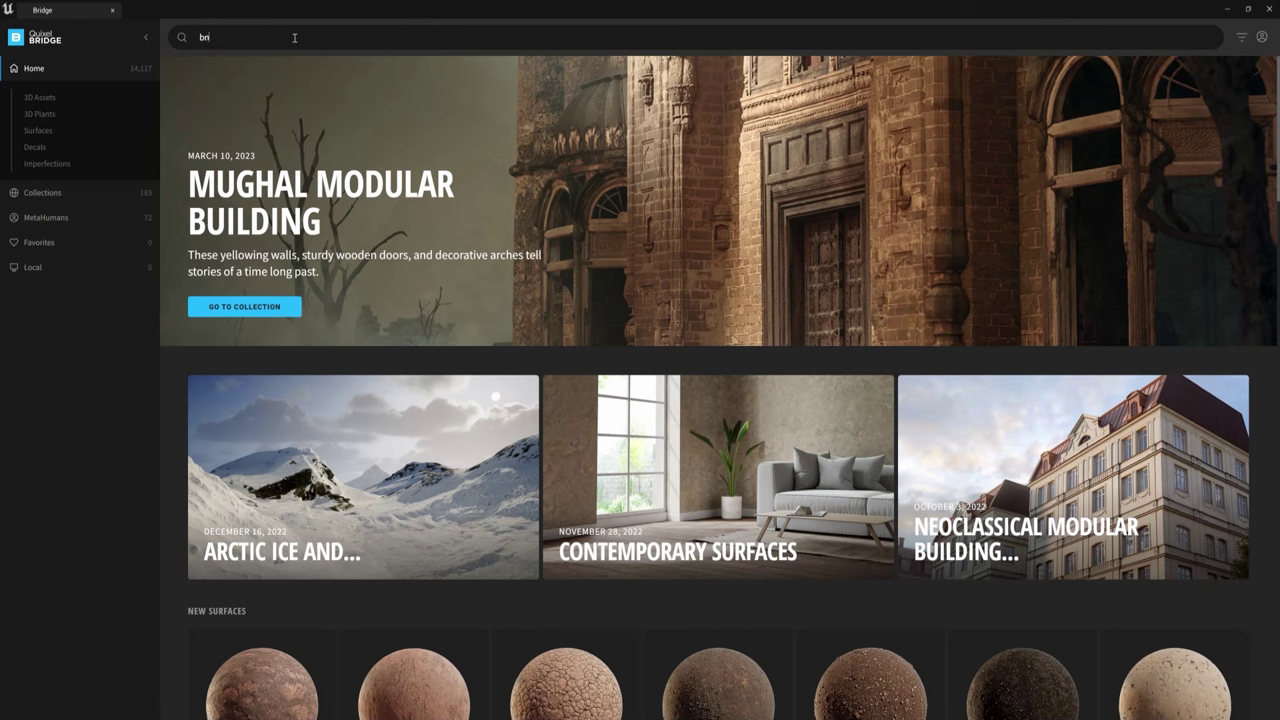
key(Return)
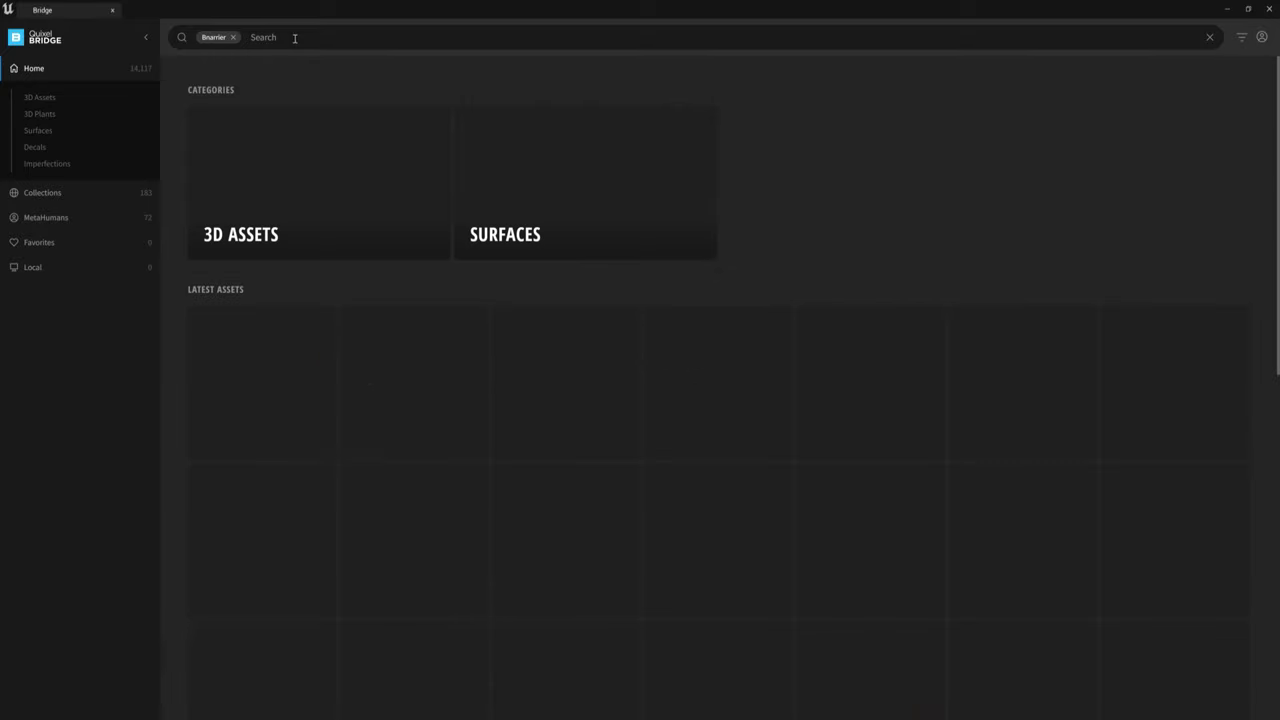
Select the Old Concrete Barrier asset and download it in Nanite quality.
scroll(860, 450, down, 3)
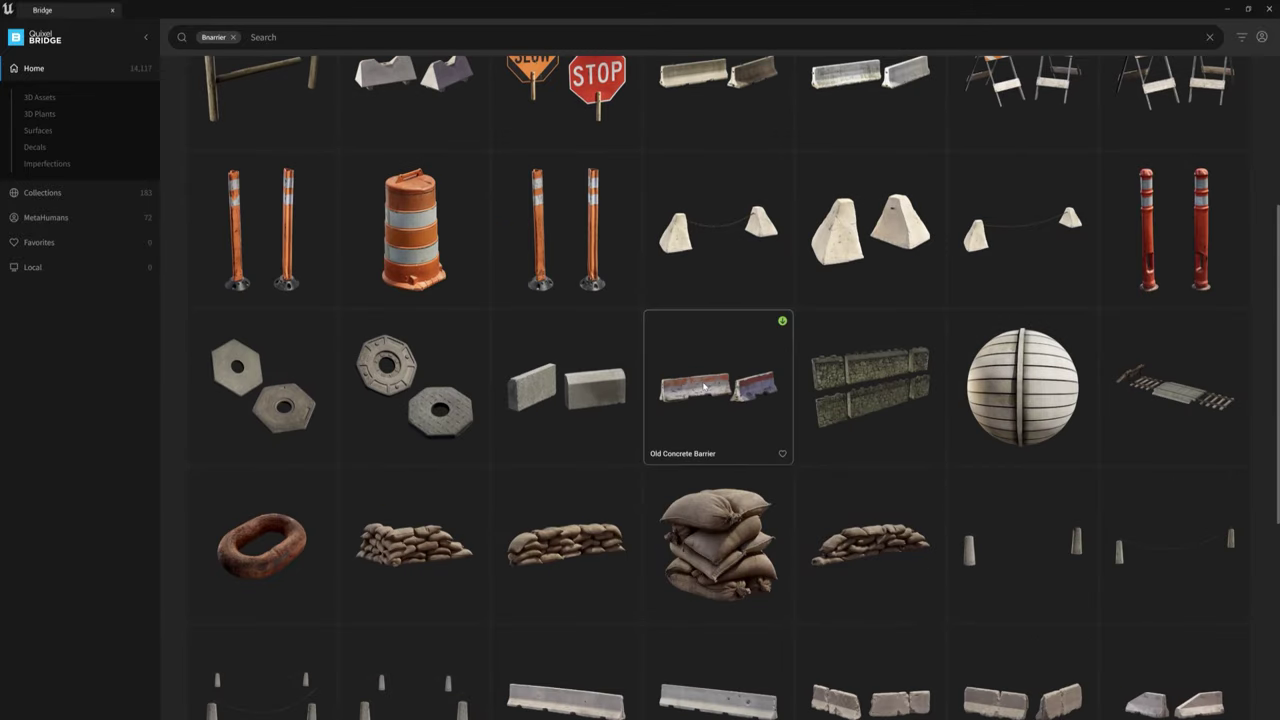
click(703, 397)
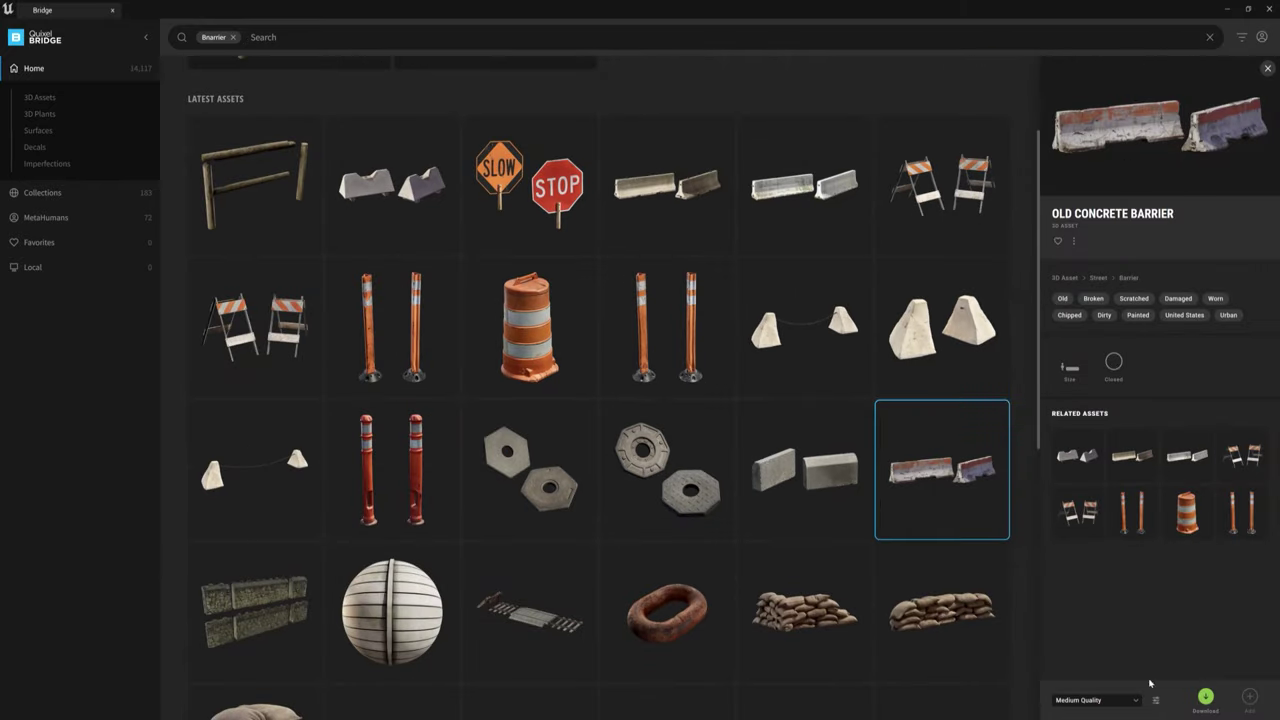
click(1138, 700)
click(1070, 679)
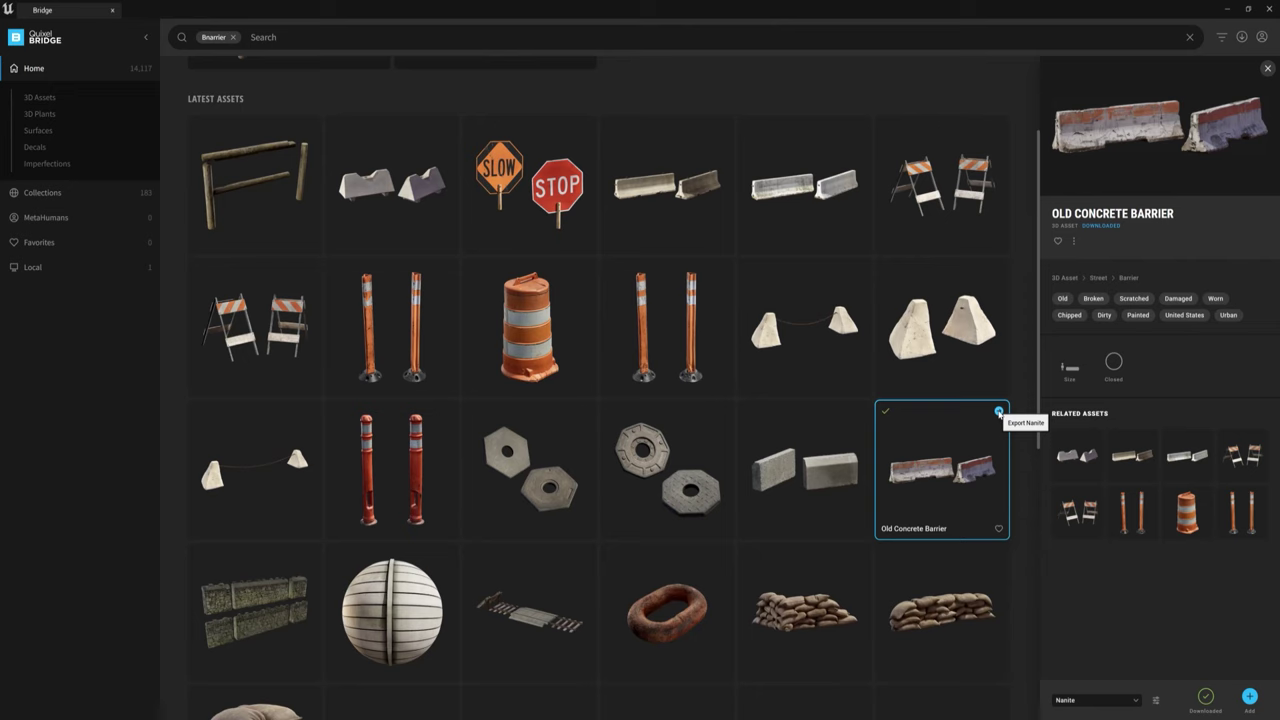
View the locally downloaded Megascans assets, search the Bridge library for "Grass" and browse the matching assets.
click(30, 268)
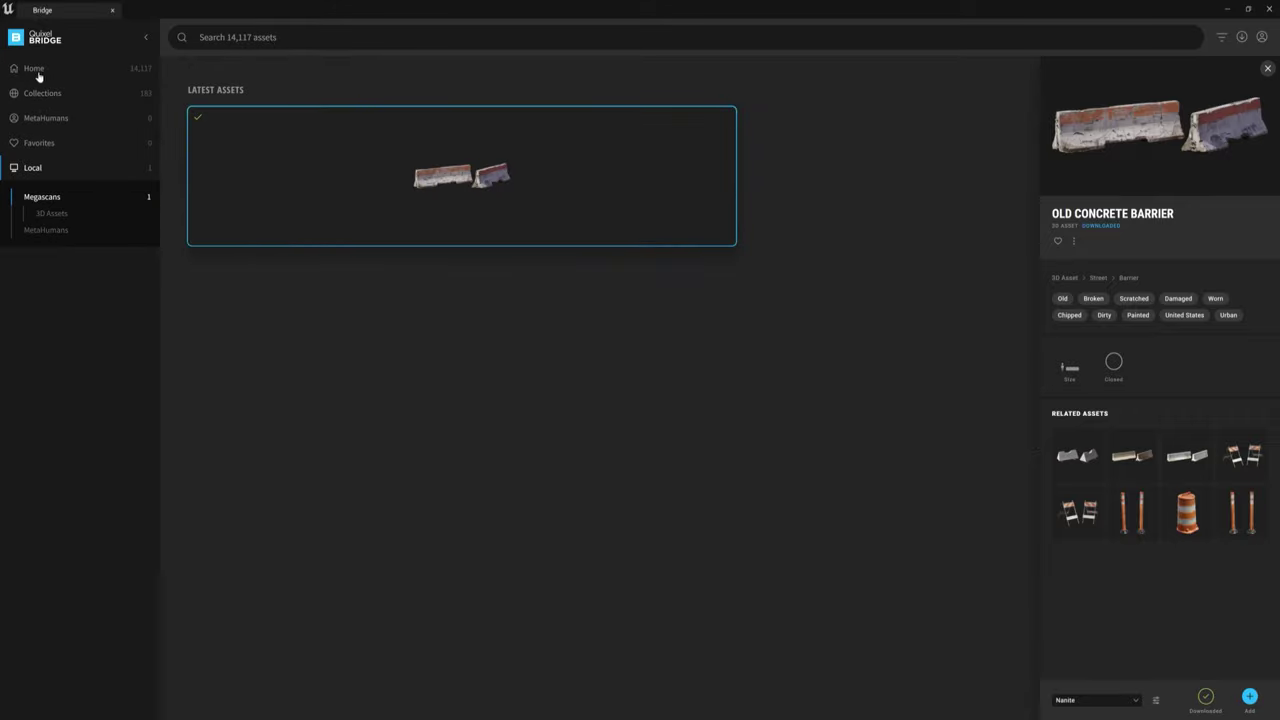
click(270, 38)
text(g)
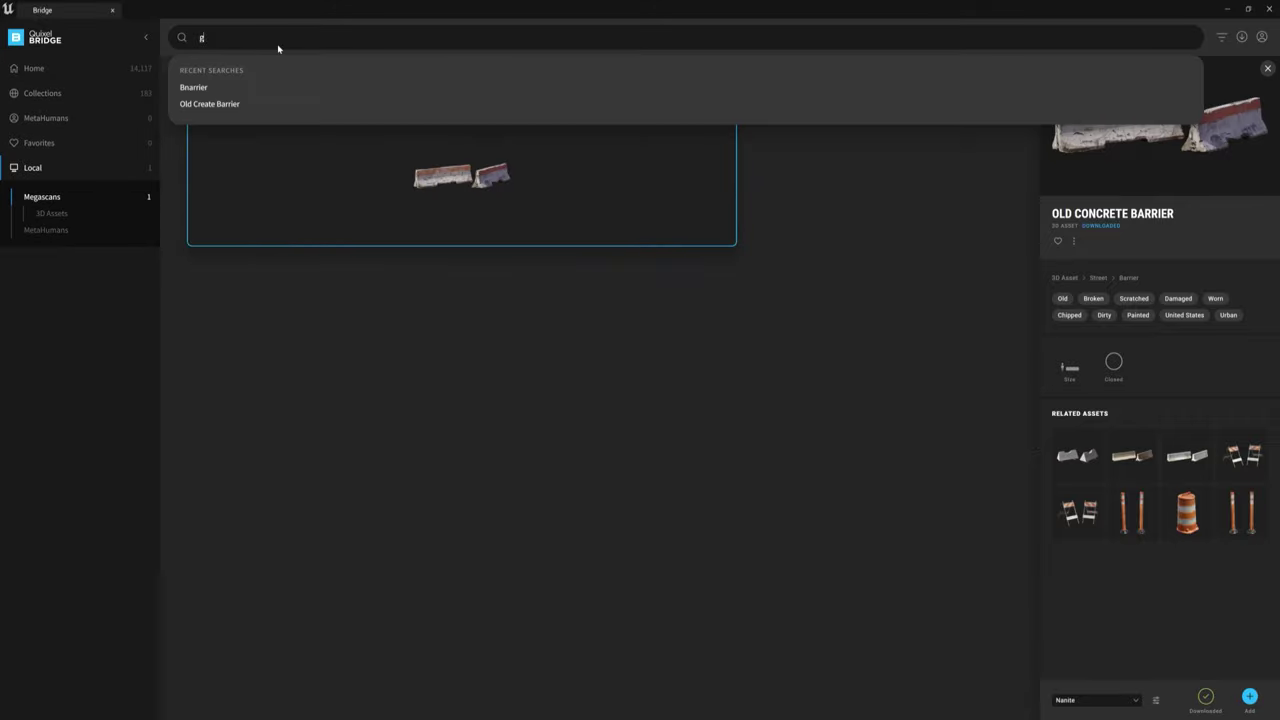
text(rass)
click(200, 90)
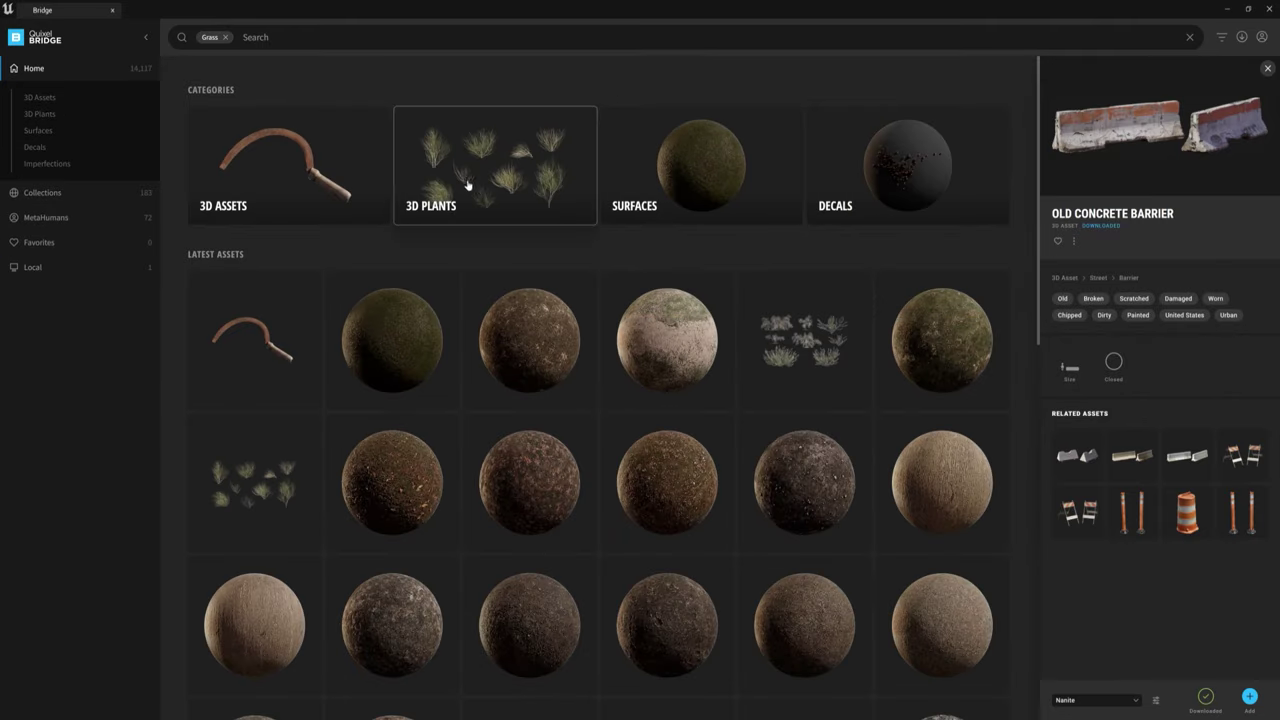
scroll(660, 557, down, 2)
scroll(643, 528, up, 2)
scroll(642, 531, down, 2)
scroll(642, 531, up, 2)
scroll(651, 543, down, 2)
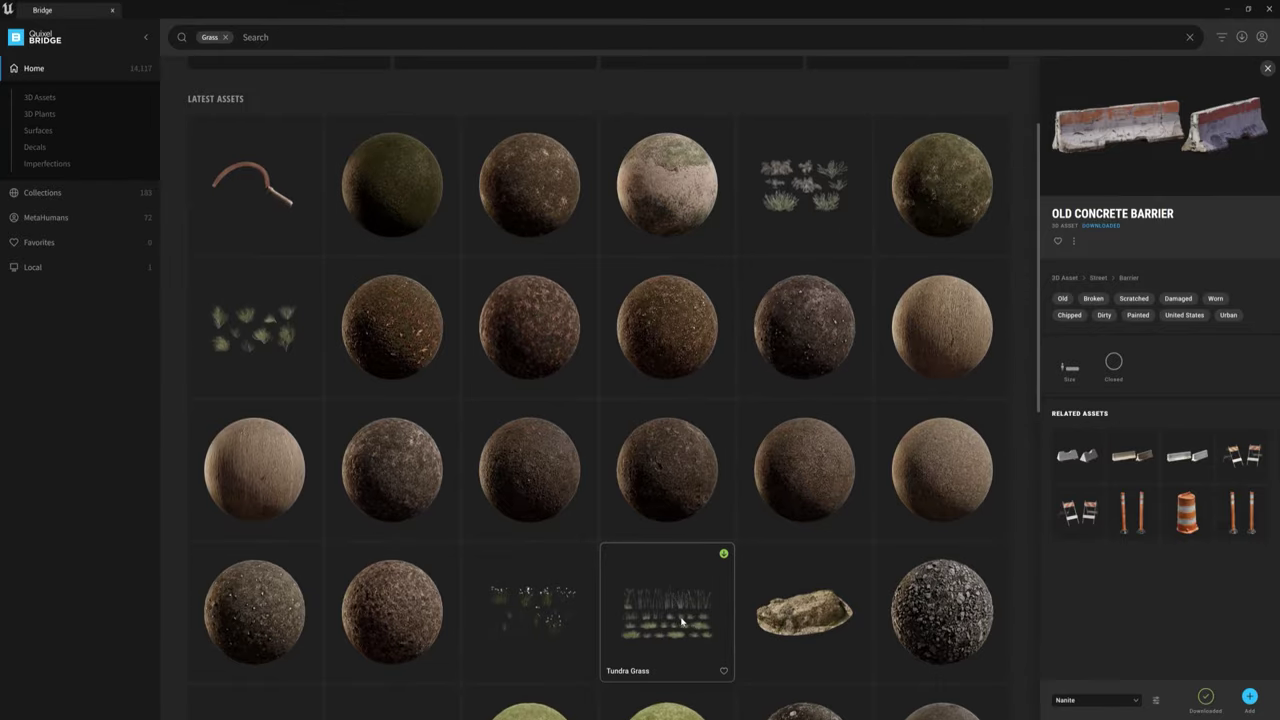
Narrow the grass results to the Ground Cover category of 3D Plants and download Kikuyu Grass in High Quality.
click(663, 604)
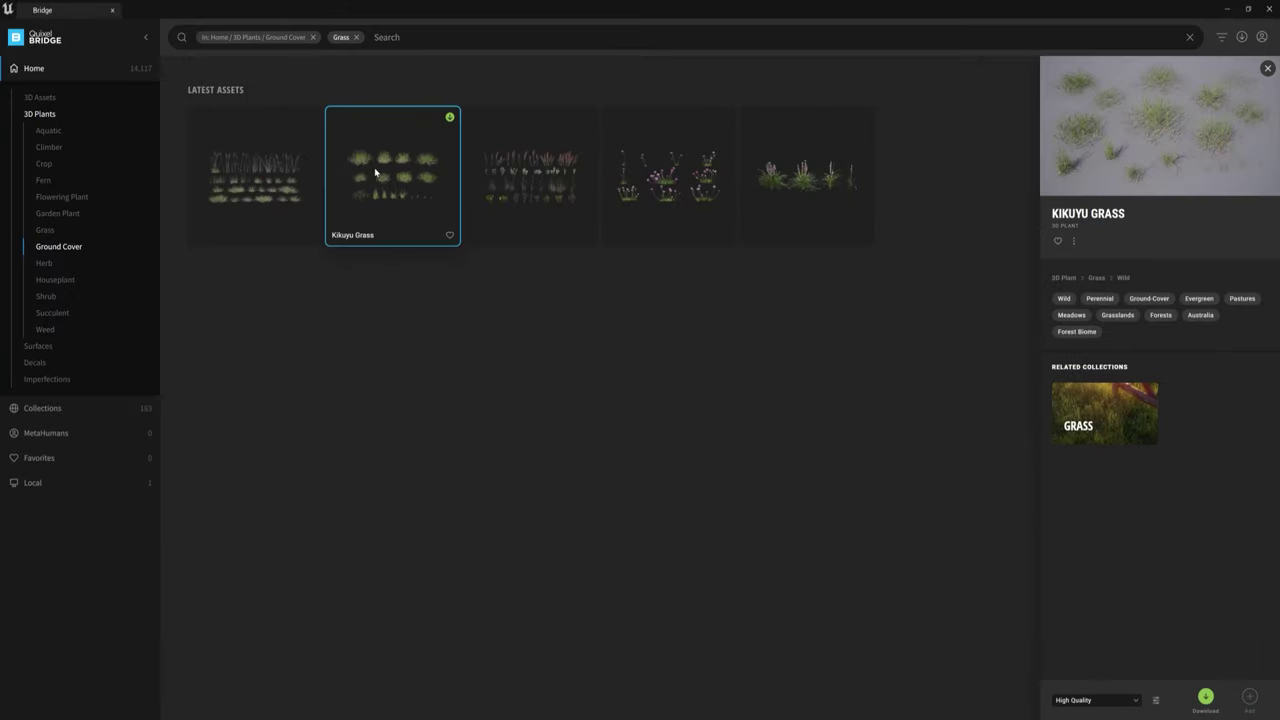
click(449, 119)
click(145, 41)
click(462, 213)
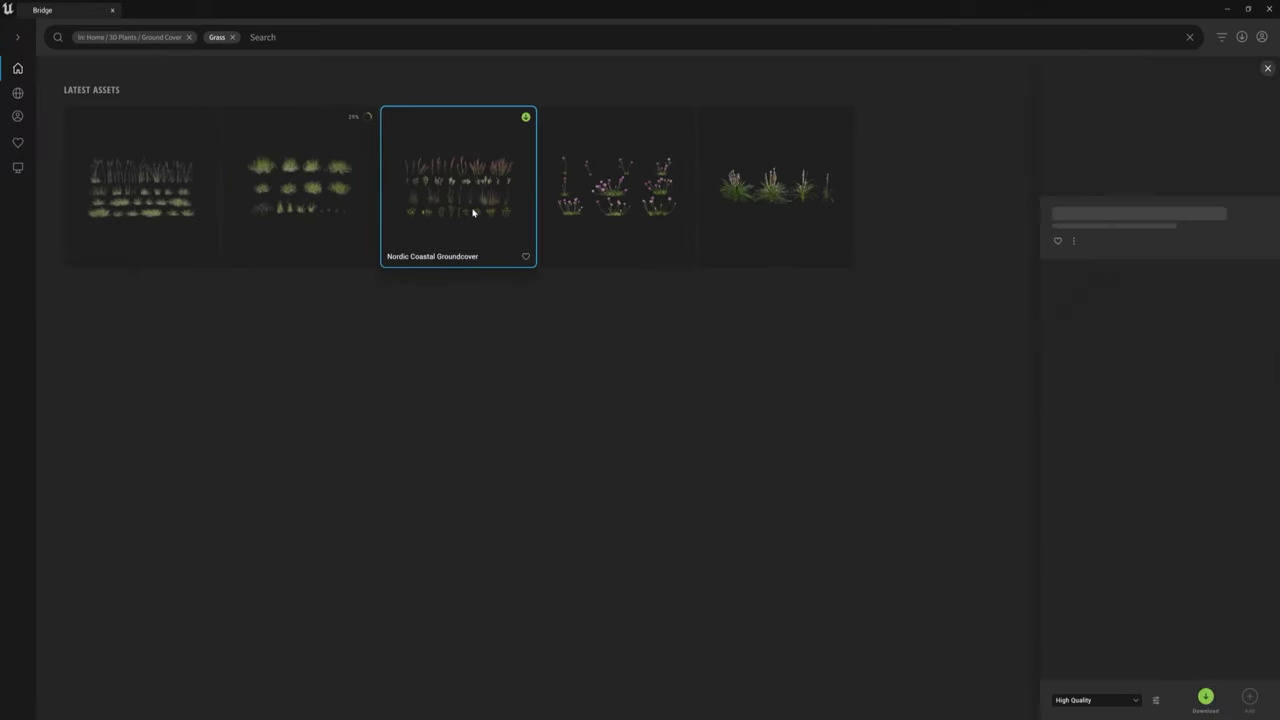
click(316, 182)
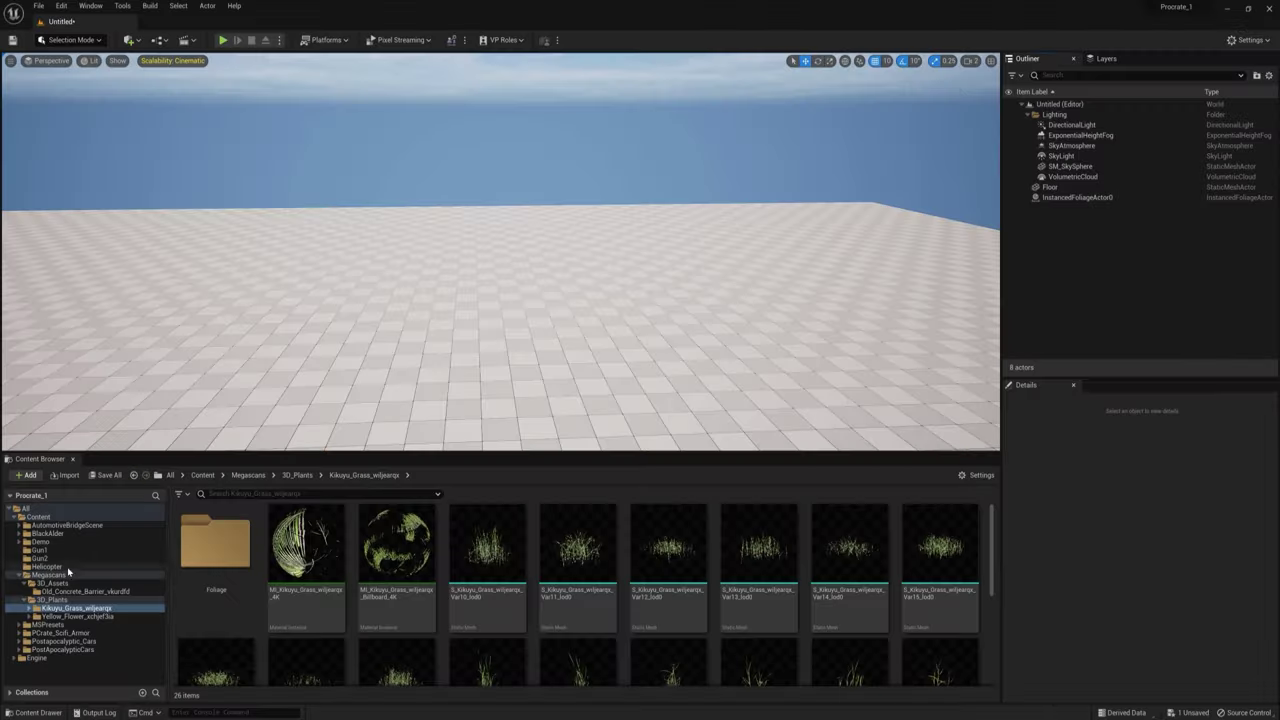
Switch to the Unreal editor and place the Old Concrete Barrier mesh from Megascans/3D_Assets on the floor to inspect it up close.
click(19, 575)
double_click(228, 562)
double_click(228, 565)
drag(293, 550, 356, 386)
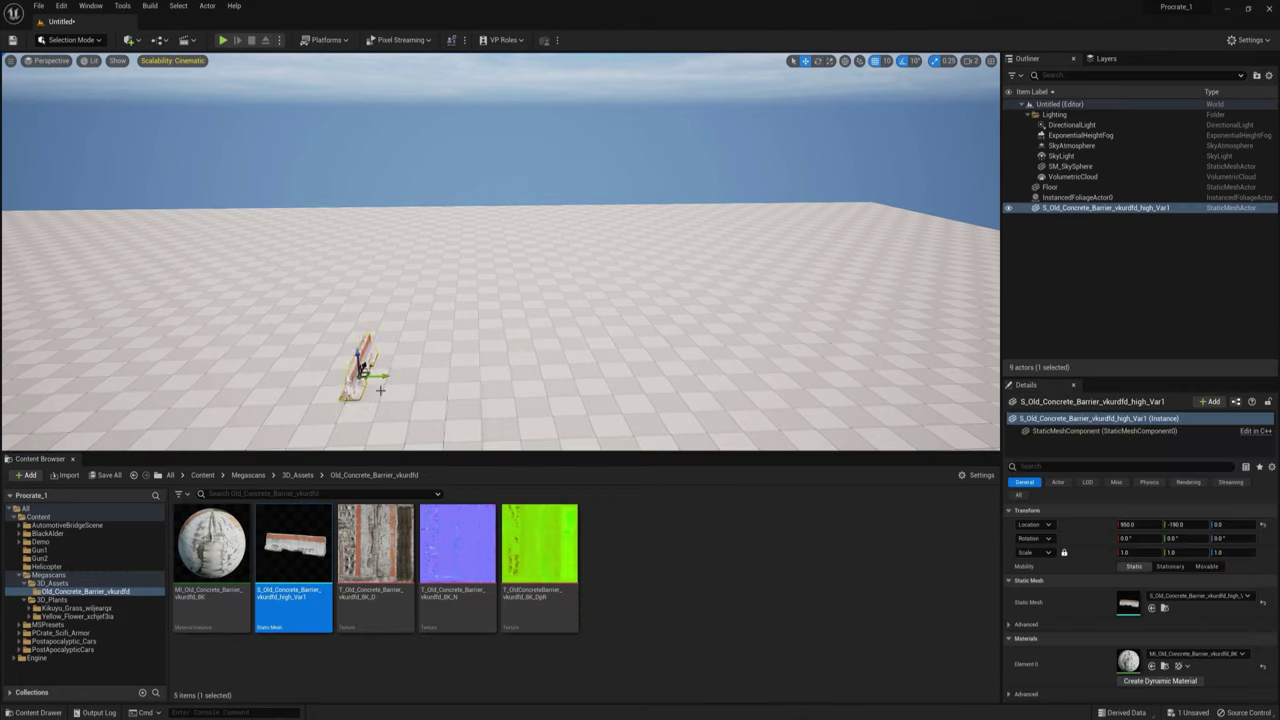
right_drag(372, 385, 408, 399)
double_click(211, 545)
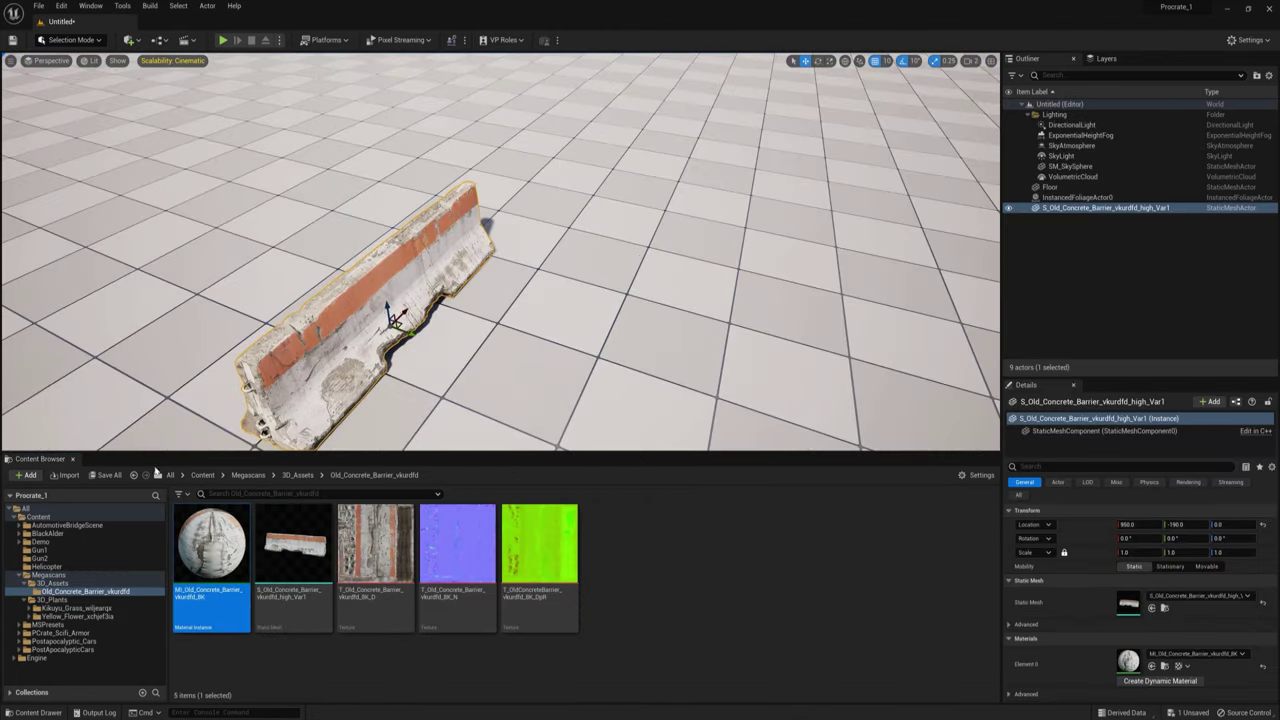
Place several Kikuyu Grass mesh variants from Megascans/3D_Plants on the floor beside the concrete barrier.
click(24, 583)
click(52, 591)
double_click(210, 545)
drag(668, 551, 649, 370)
drag(758, 548, 729, 280)
drag(849, 548, 834, 290)
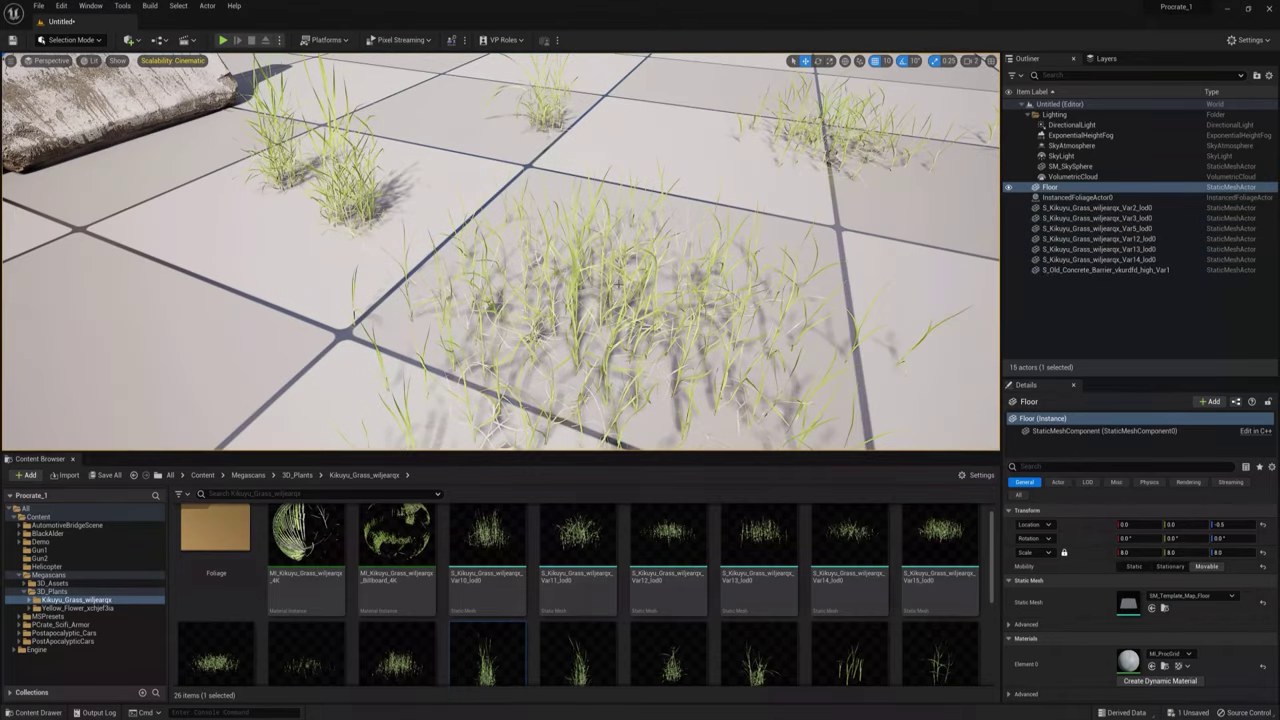
Place Yellow Flower plants among the grass and look through the flower's Foliage folder.
click(75, 607)
drag(668, 540, 671, 229)
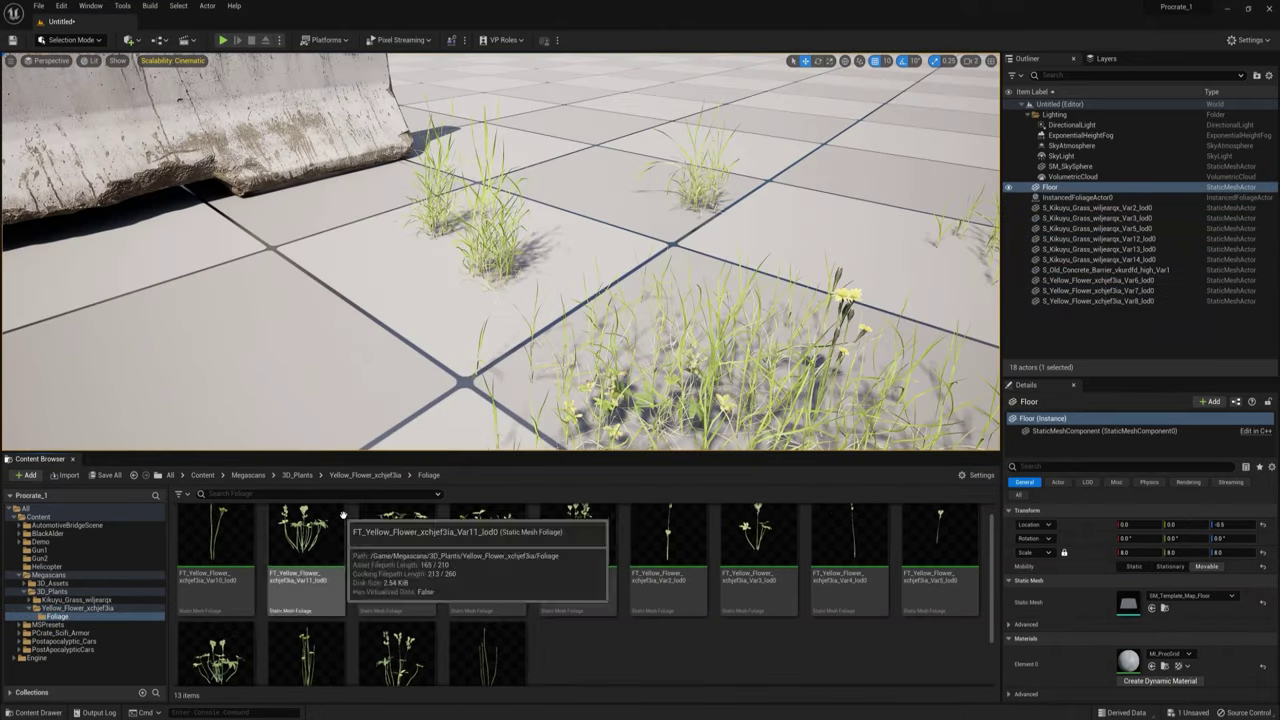
right_click(418, 528)
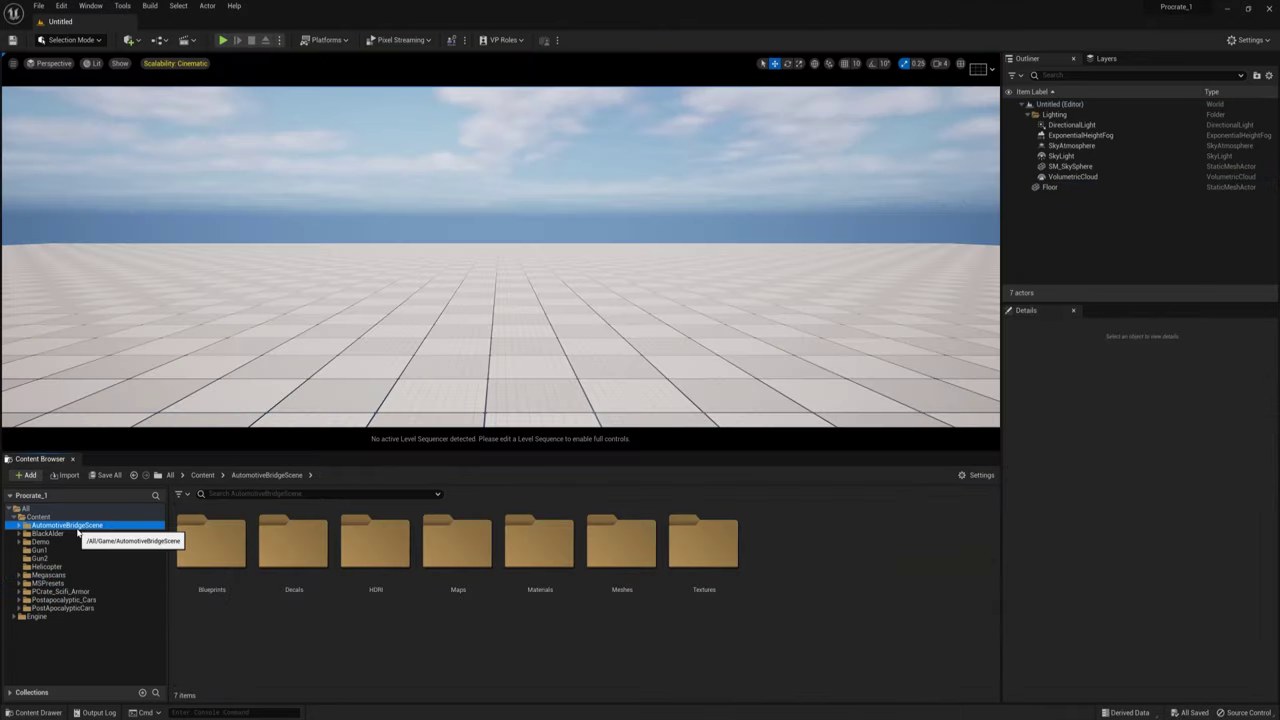
Duplicate the Bridge_P level in the AutomotiveBridgeScene Maps folder, keeping the default name.
double_click(457, 545)
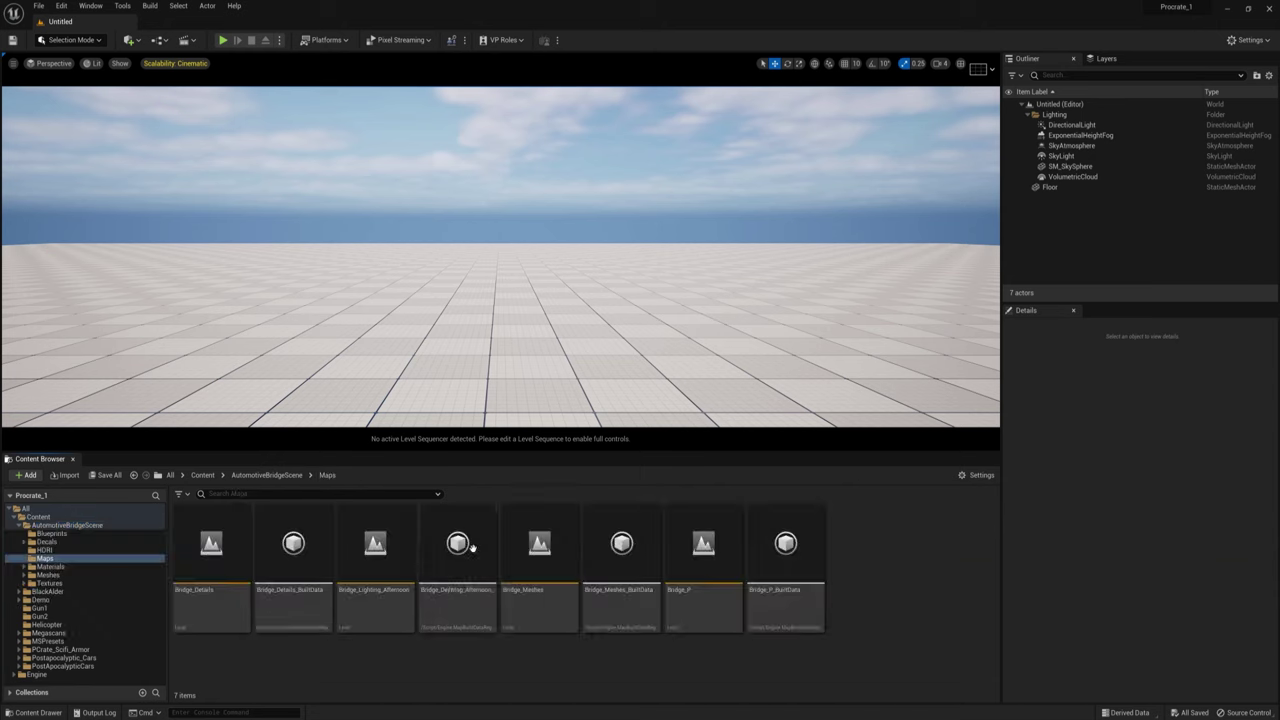
right_click(690, 555)
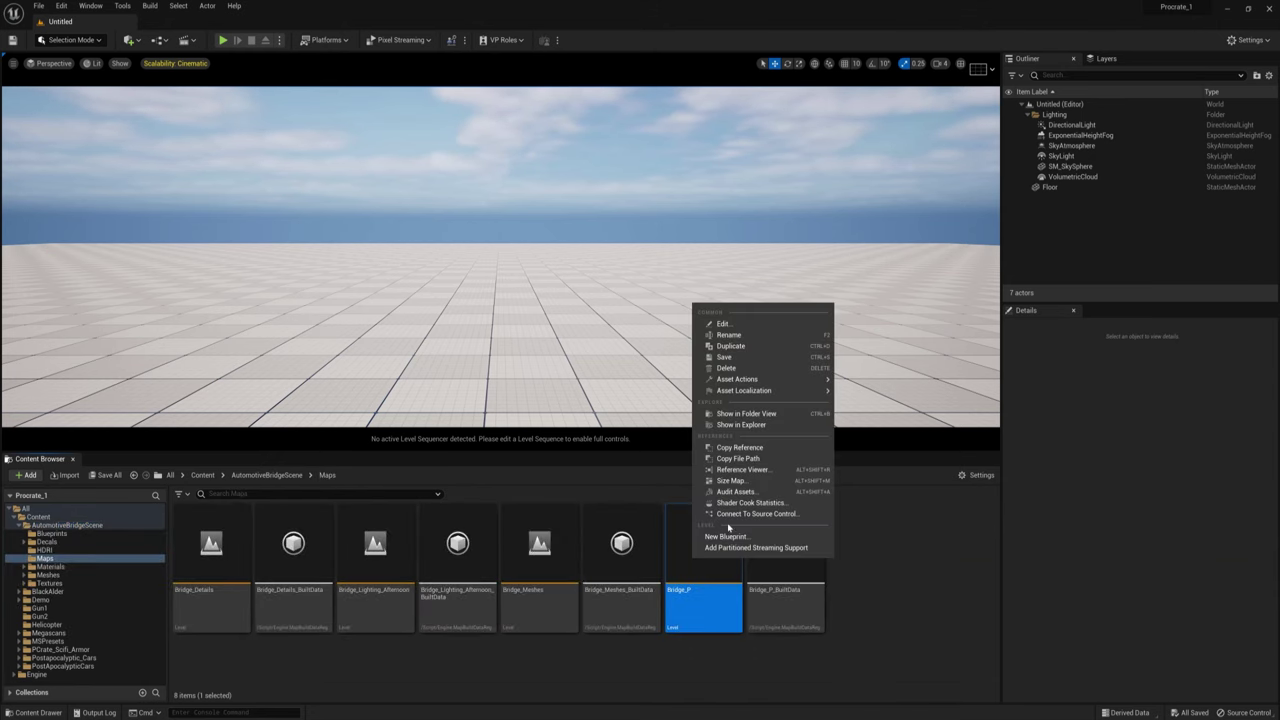
click(735, 348)
key(Return)
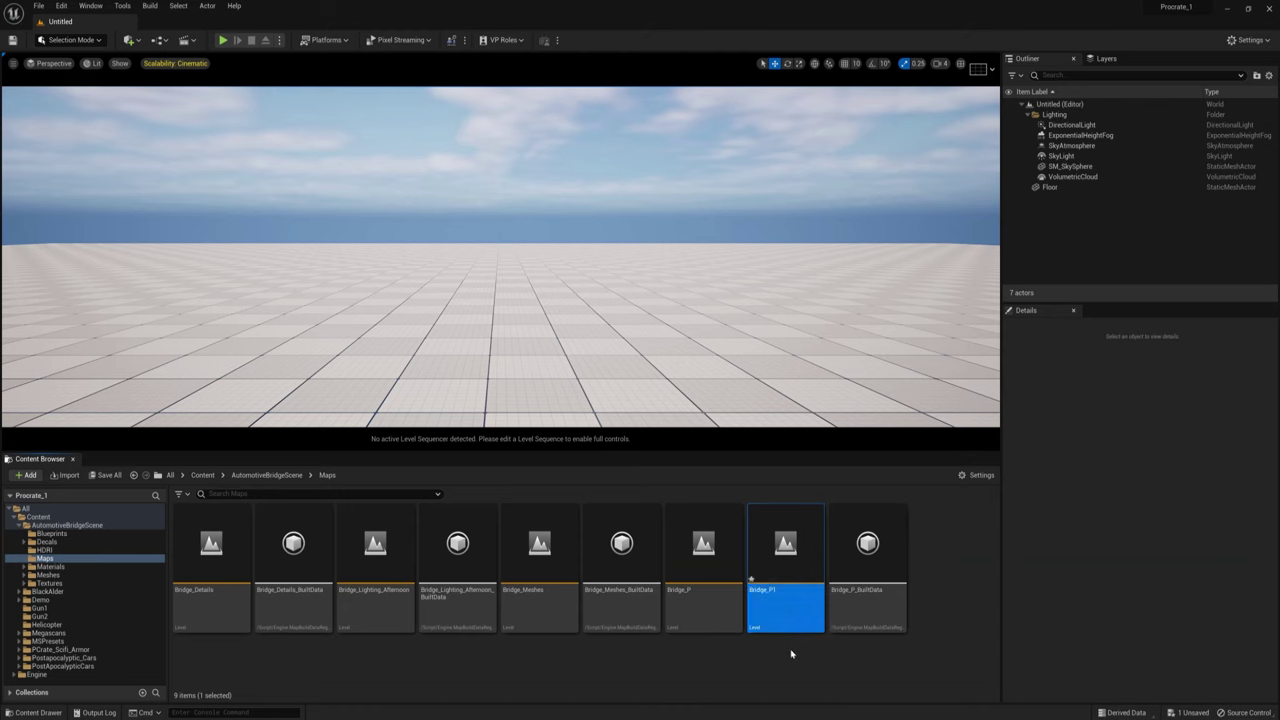
Open the duplicated Bridge_P1 level without saving pending content and close the Message Log.
double_click(786, 548)
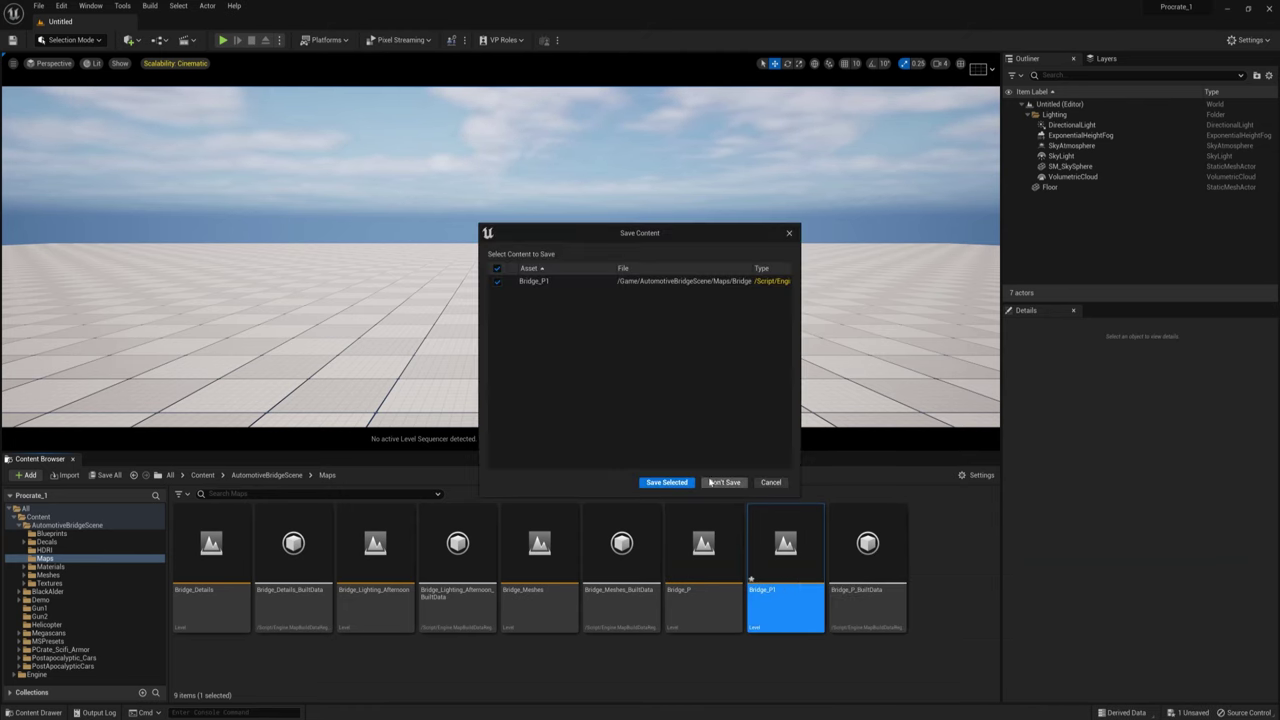
click(722, 482)
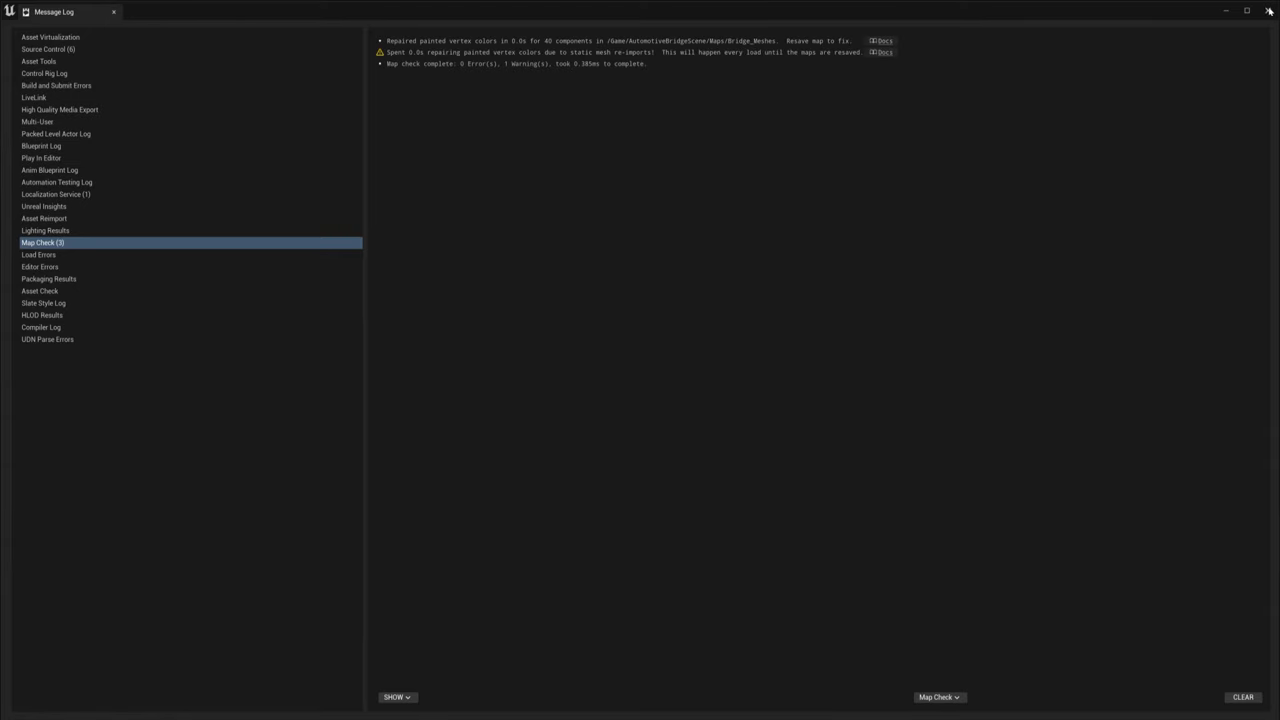
click(1269, 10)
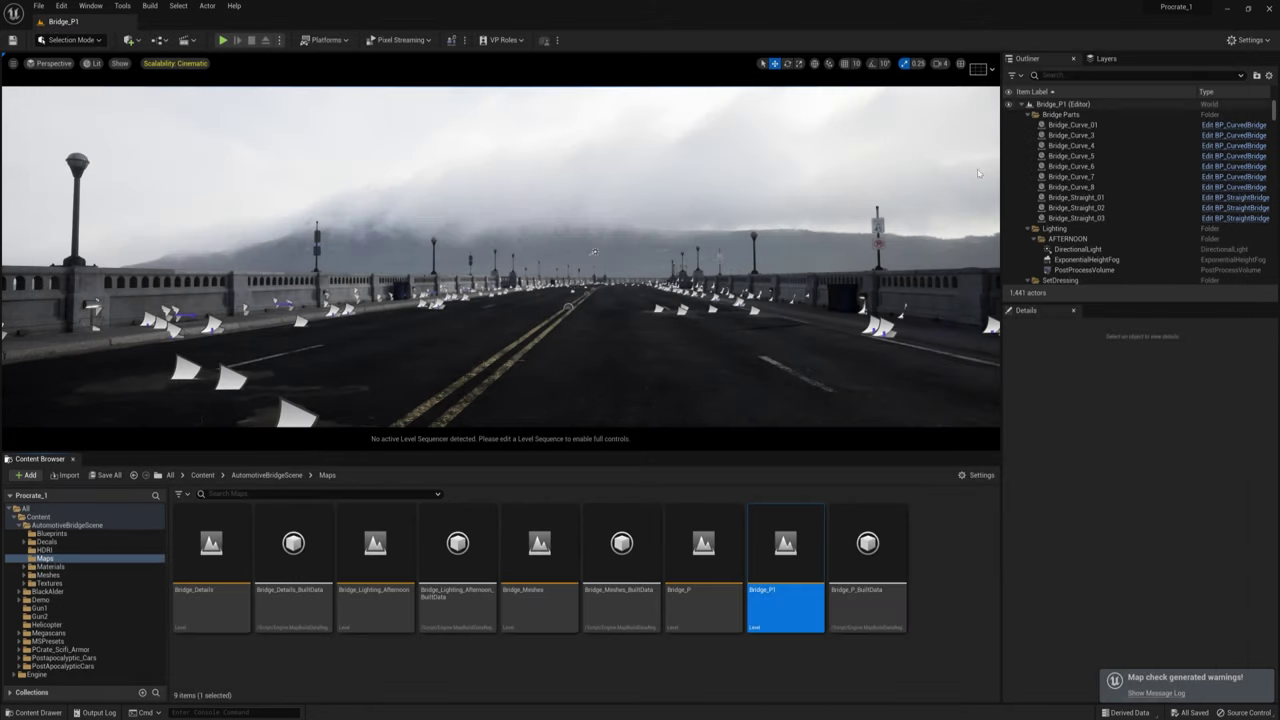
Examine the bridge road, railings and surroundings from several viewpoints, using game view to hide the editor icons.
right_drag(588, 339, 800, 370)
click(680, 296)
right_drag(883, 190, 510, 291)
click(510, 291)
mouse_move(549, 289)
mouse_down()
mouse_move(593, 273)
mouse_move(558, 283)
mouse_up()
key(ctrl+z)
click(800, 266)
key(g)
right_drag(800, 266, 905, 165)
key(s)
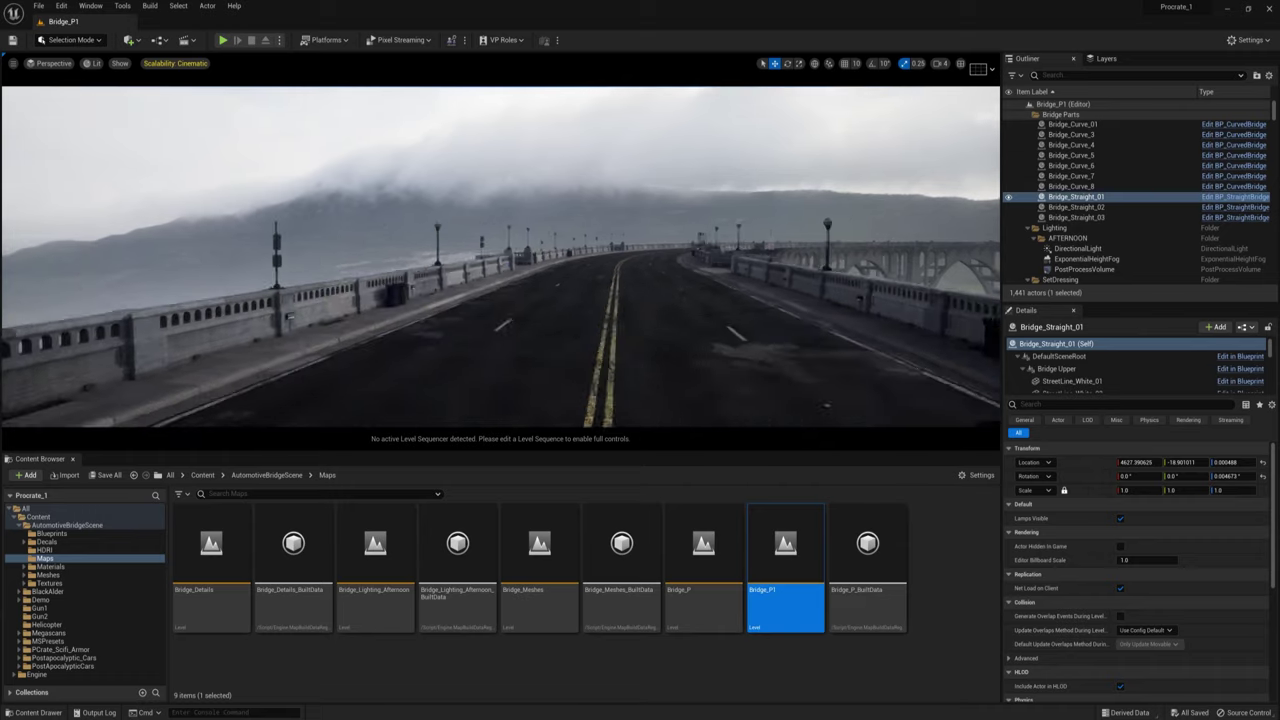
right_drag(786, 197, 583, 247)
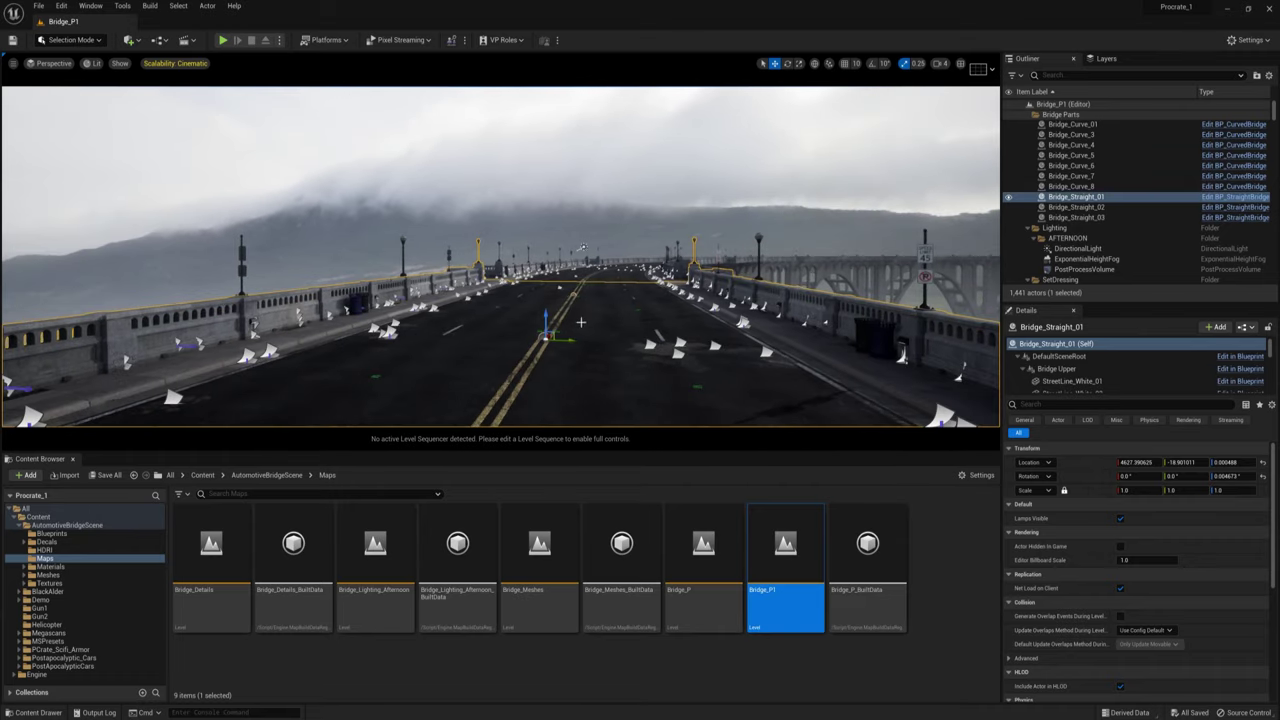
key(g)
right_drag(614, 336, 985, 305)
key(w)
key(w)
right_drag(572, 248, 575, 246)
Delete the DirectionalLight, ExponentialHeightFog, PostProcessVolume and the remaining sky lighting actor near the end of the Outliner.
click(1080, 249)
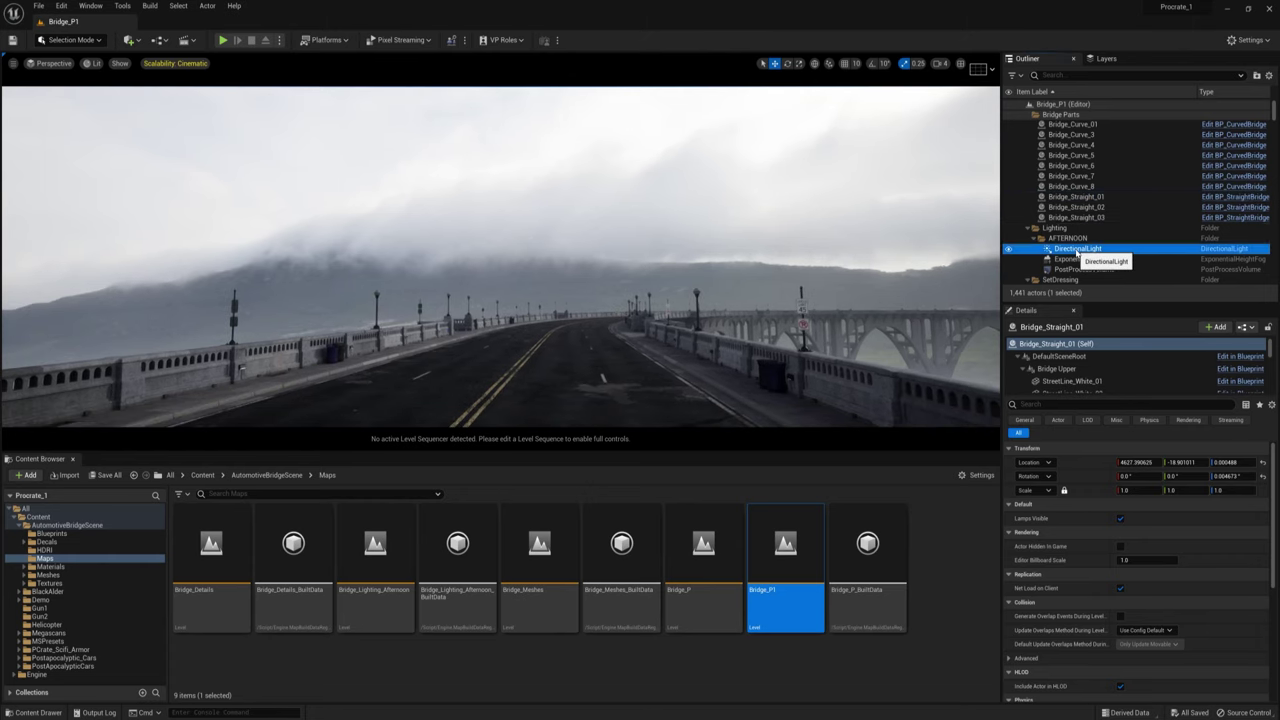
key(Delete)
click(1080, 249)
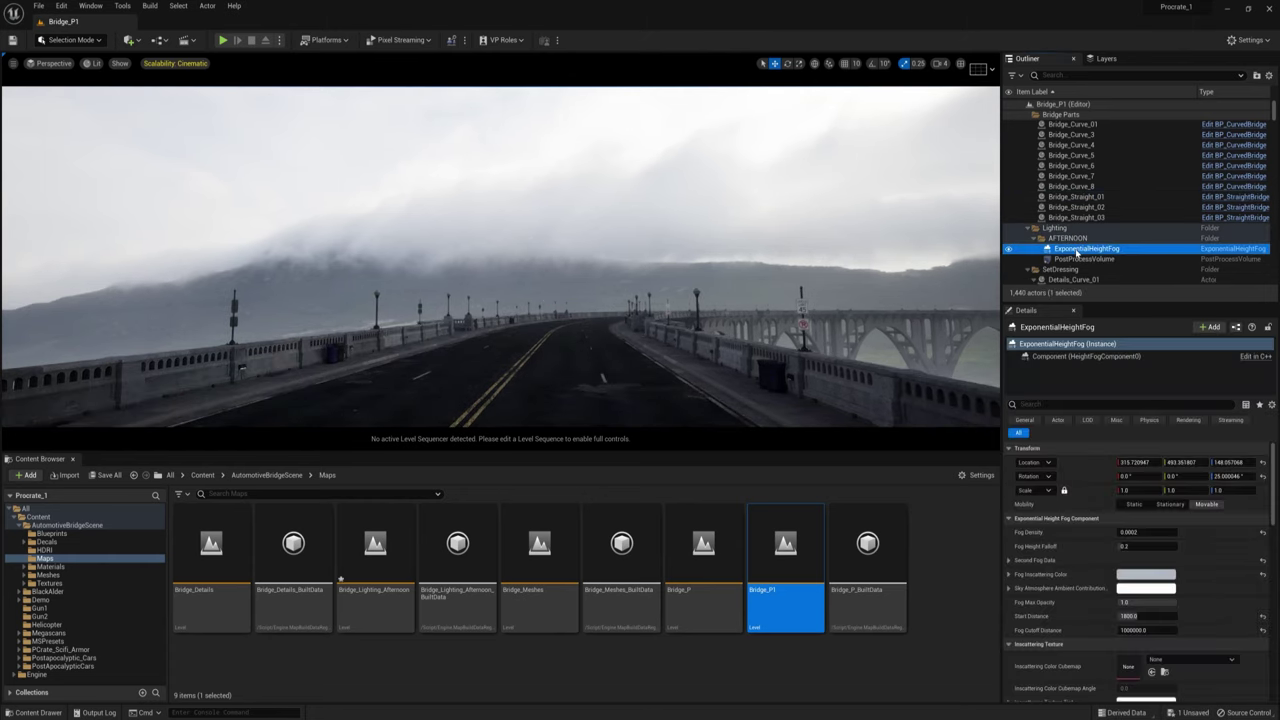
key(Delete)
click(1077, 250)
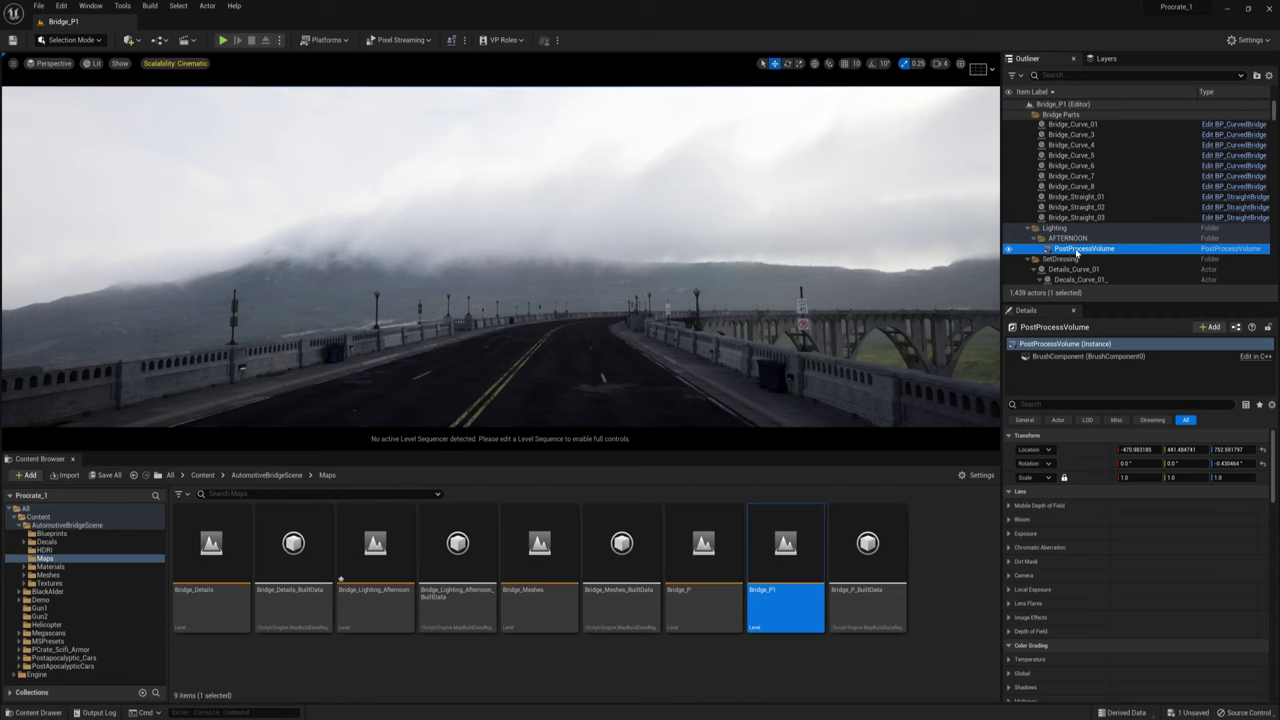
key(Delete)
drag(1274, 114, 1272, 282)
click(1070, 259)
key(Delete)
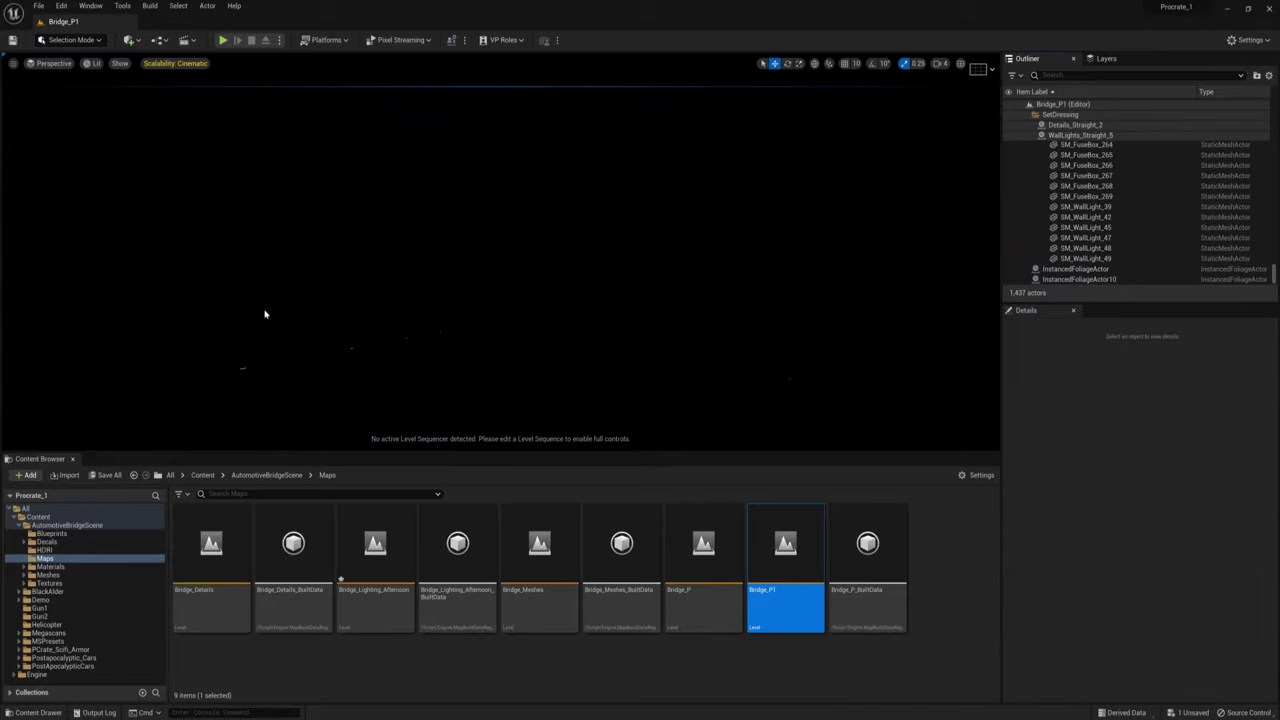
Open the Env. Light Mixer, create a height fog and enable its Volumetric Fog option.
click(91, 6)
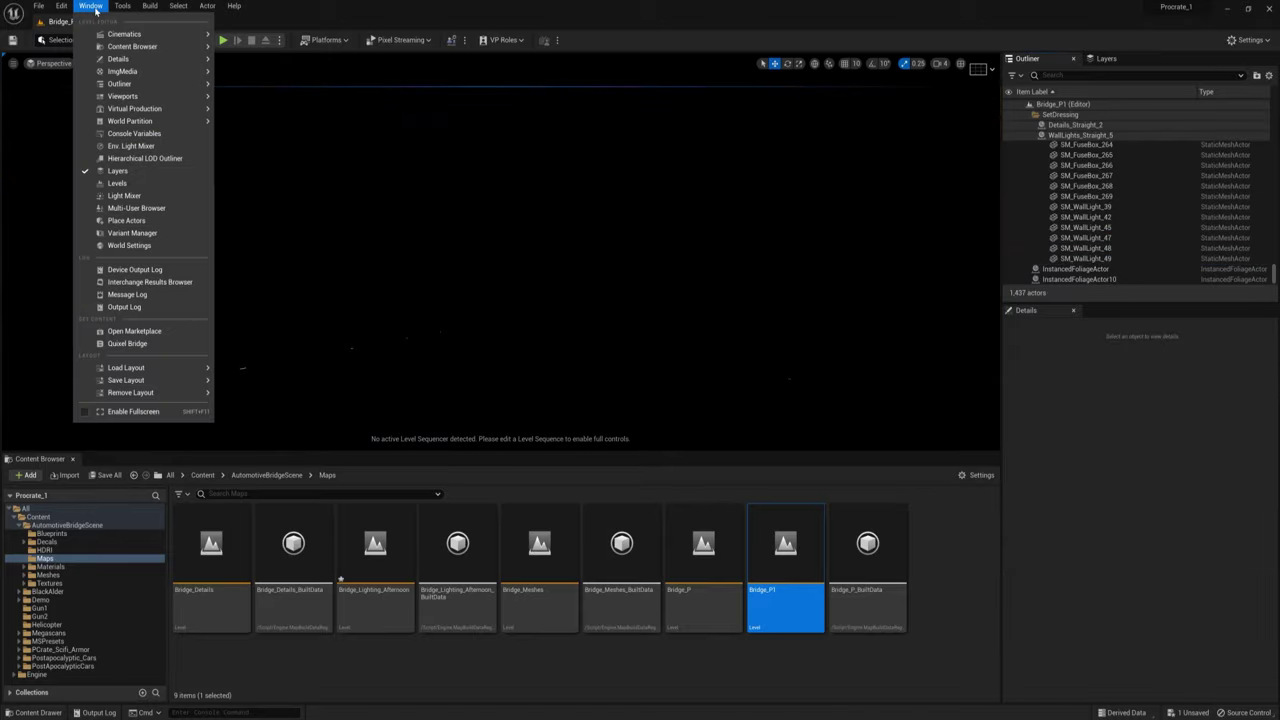
click(128, 147)
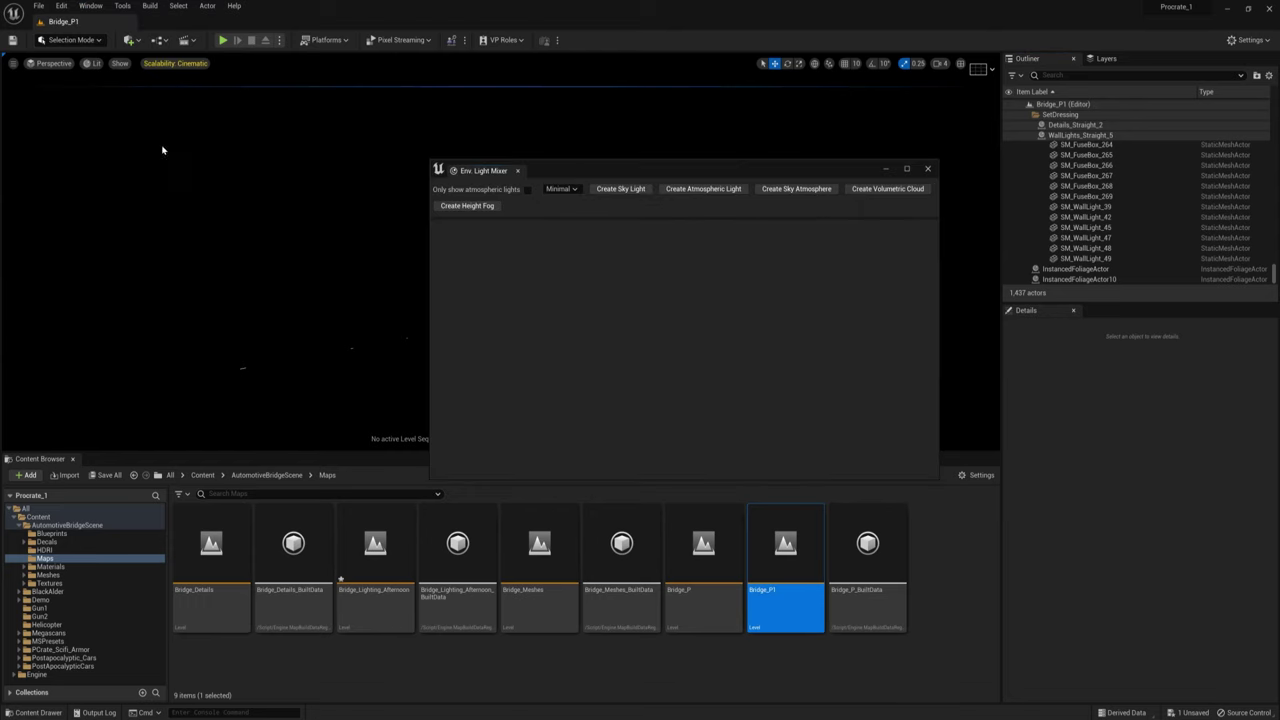
click(465, 206)
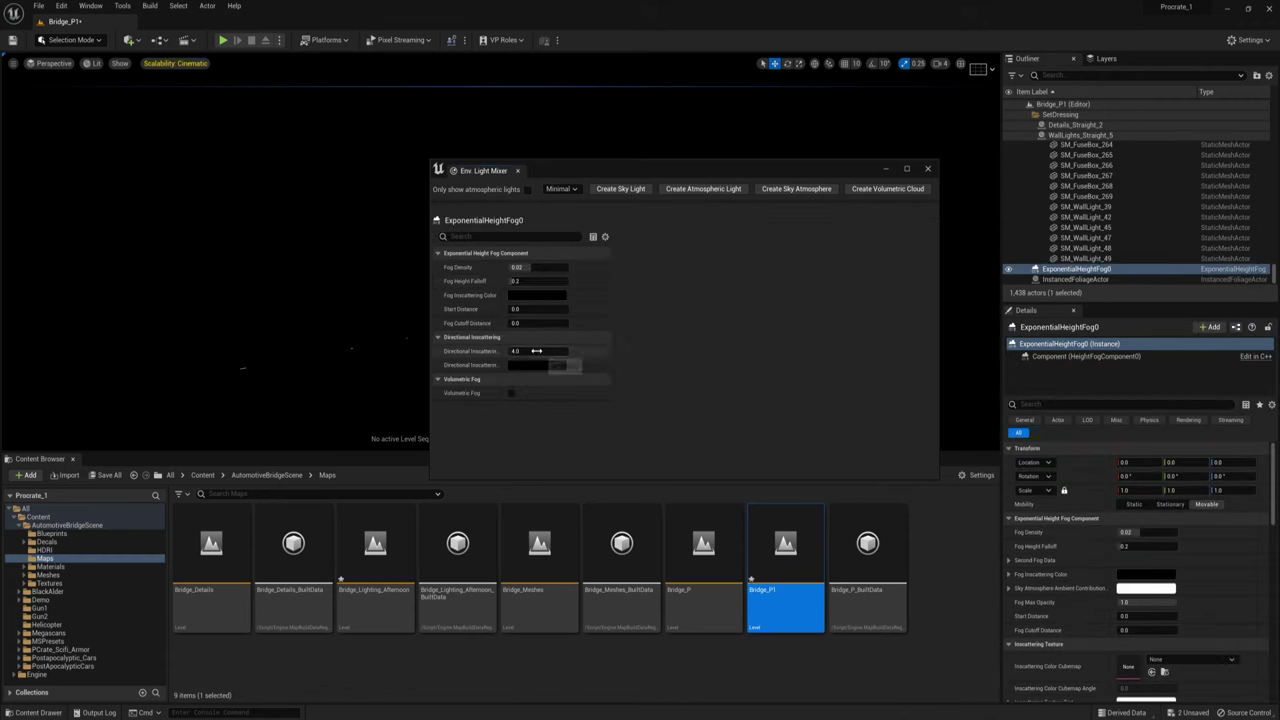
click(511, 394)
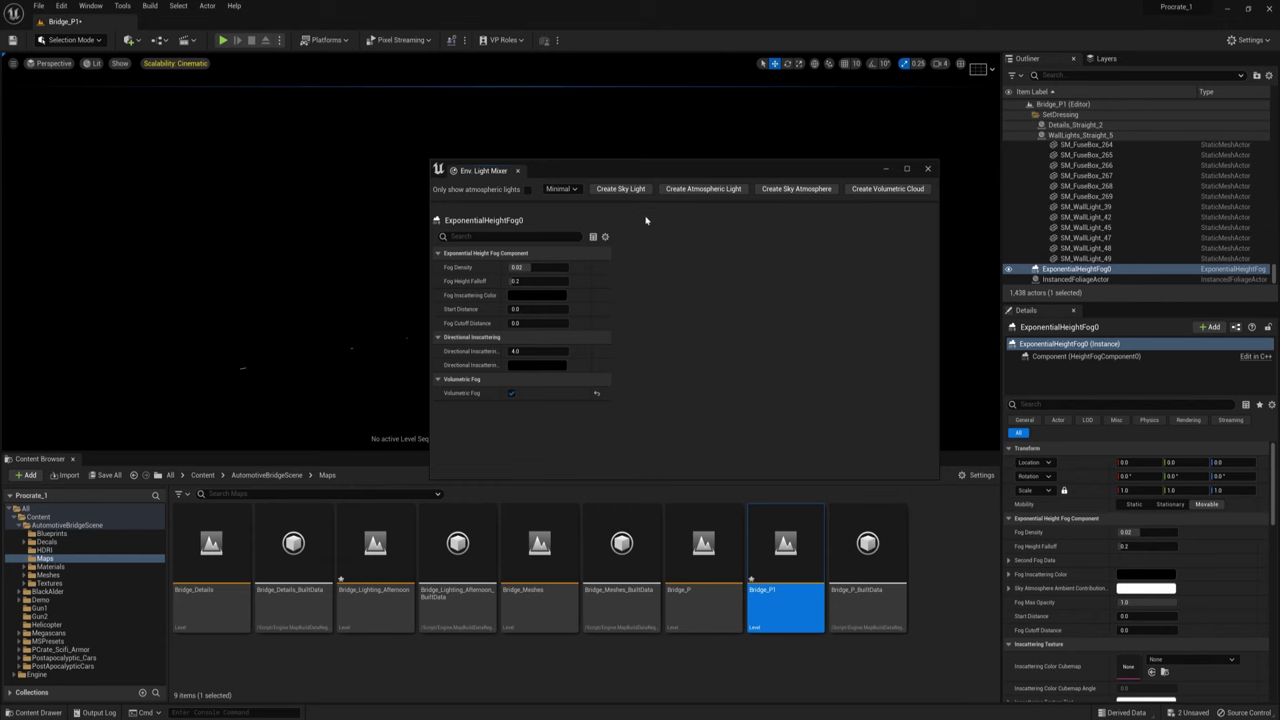
Create a sky light, atmospheric light, sky atmosphere and volumetric cloud, and close the Env. Light Mixer.
click(625, 189)
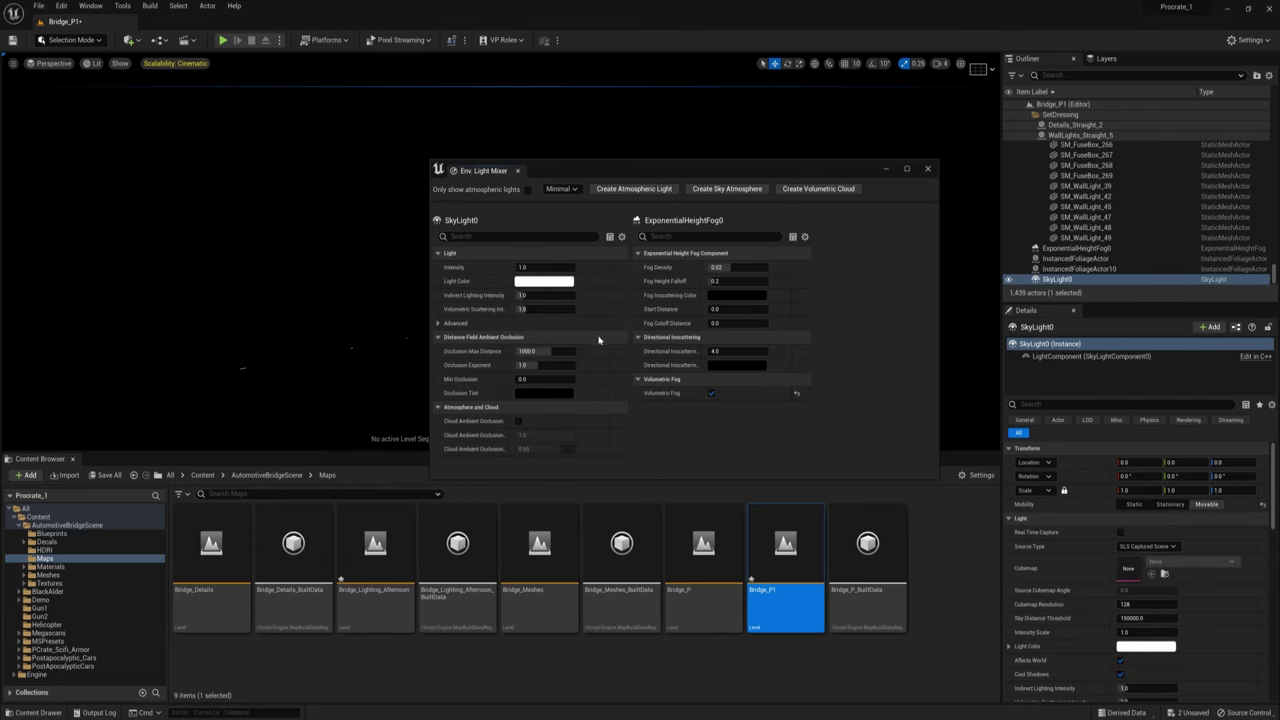
click(633, 189)
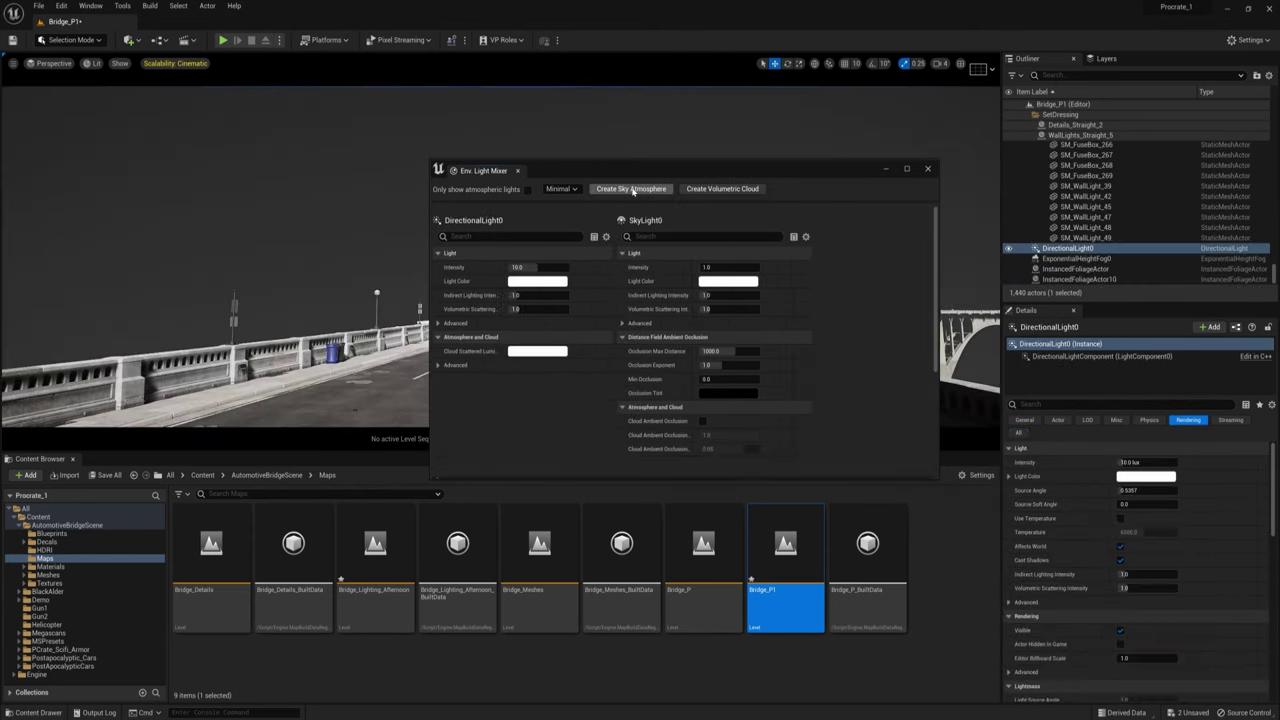
click(636, 190)
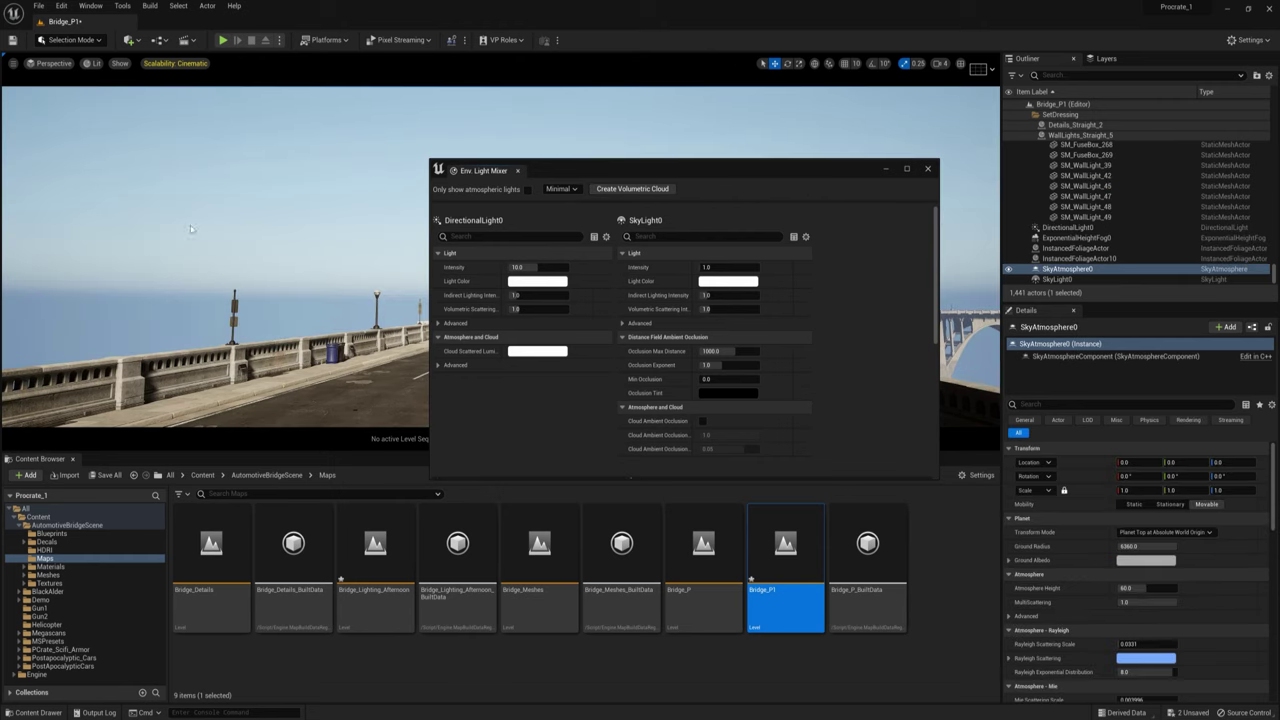
click(622, 192)
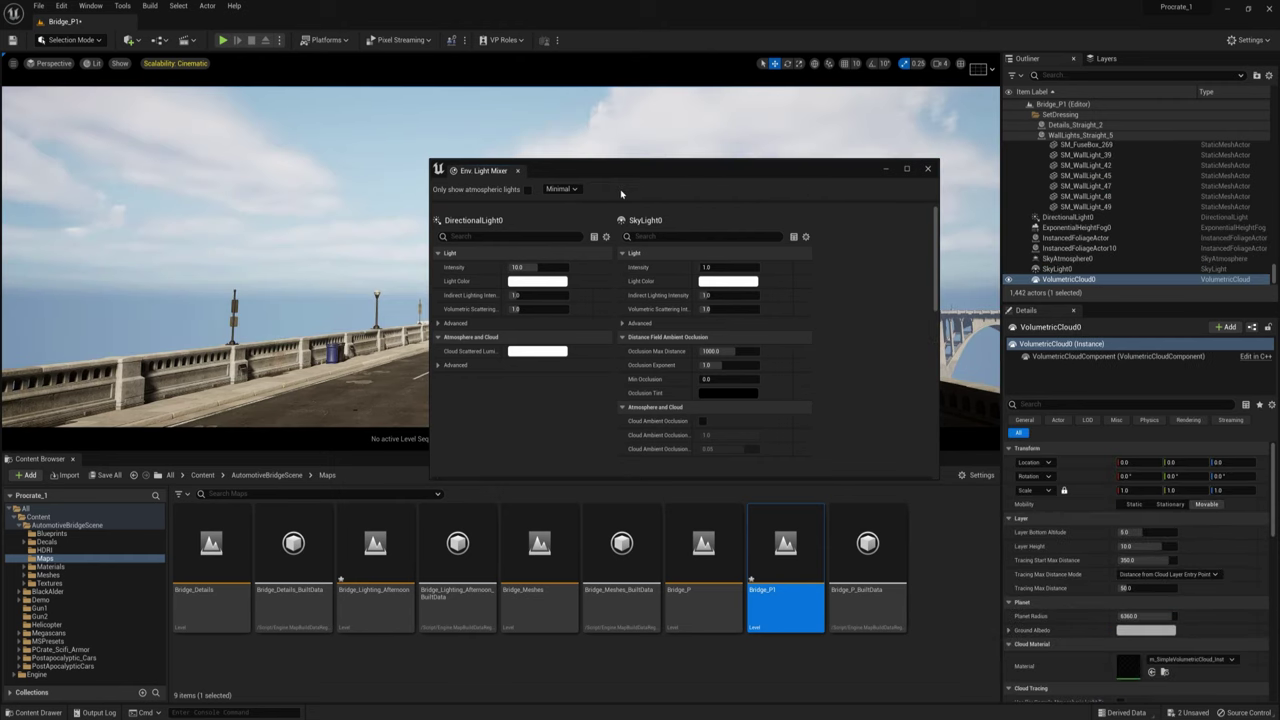
click(930, 170)
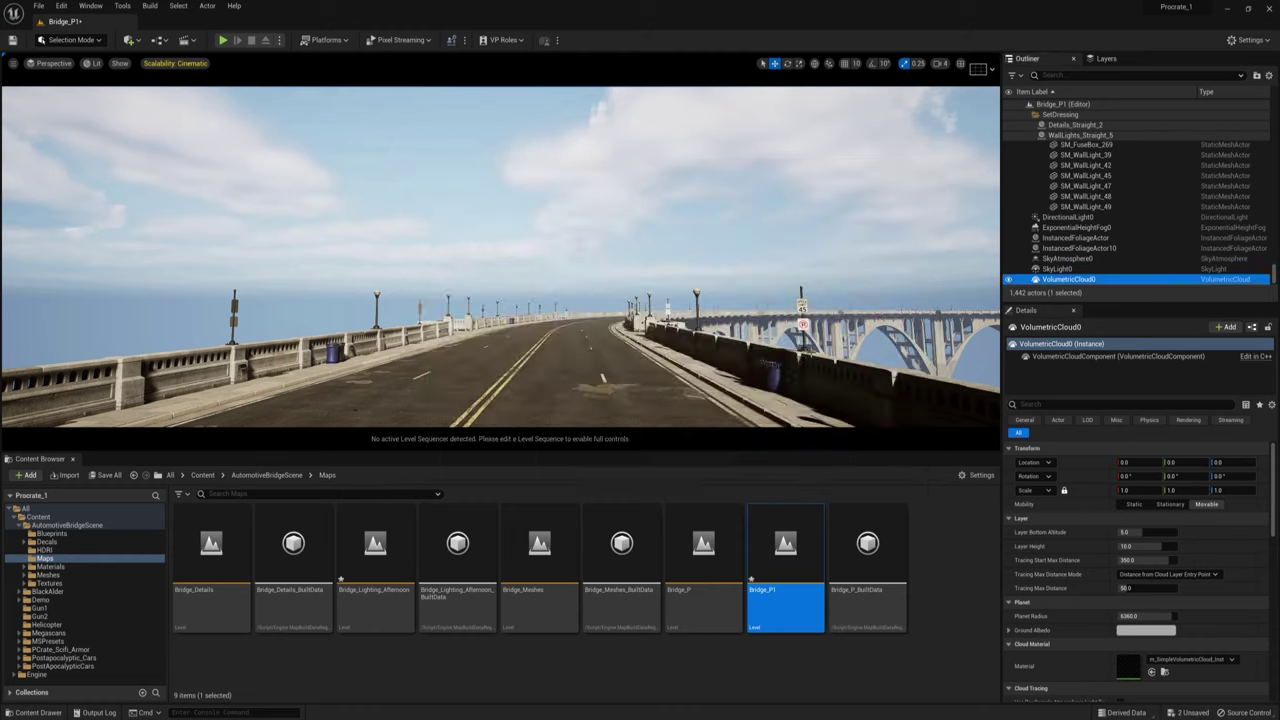
Rotate the directional light interactively from a view down the bridge road to give the scene low-angled daytime sunlight.
mouse_move(588, 327)
right_down()
mouse_move(600, 334)
mouse_move(588, 327)
right_up()
drag(582, 392, 584, 293)
key(ctrl+l)
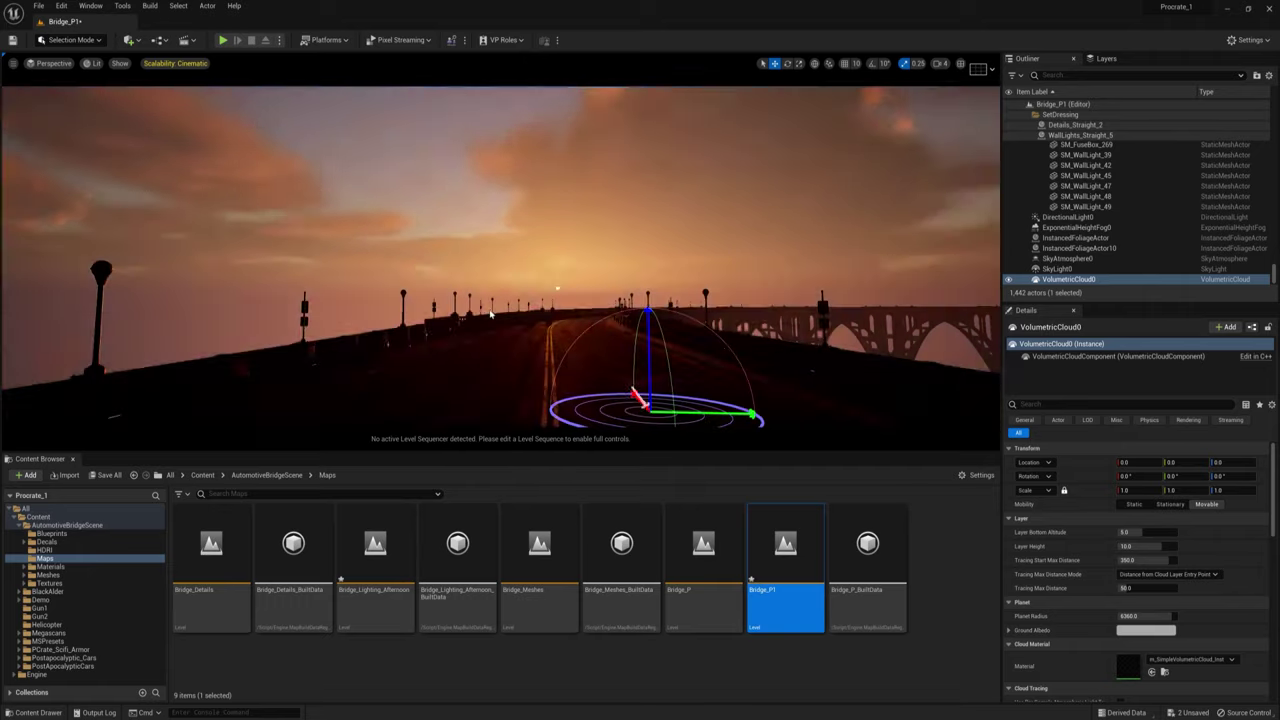
ctrl+drag(490, 314, 518, 301)
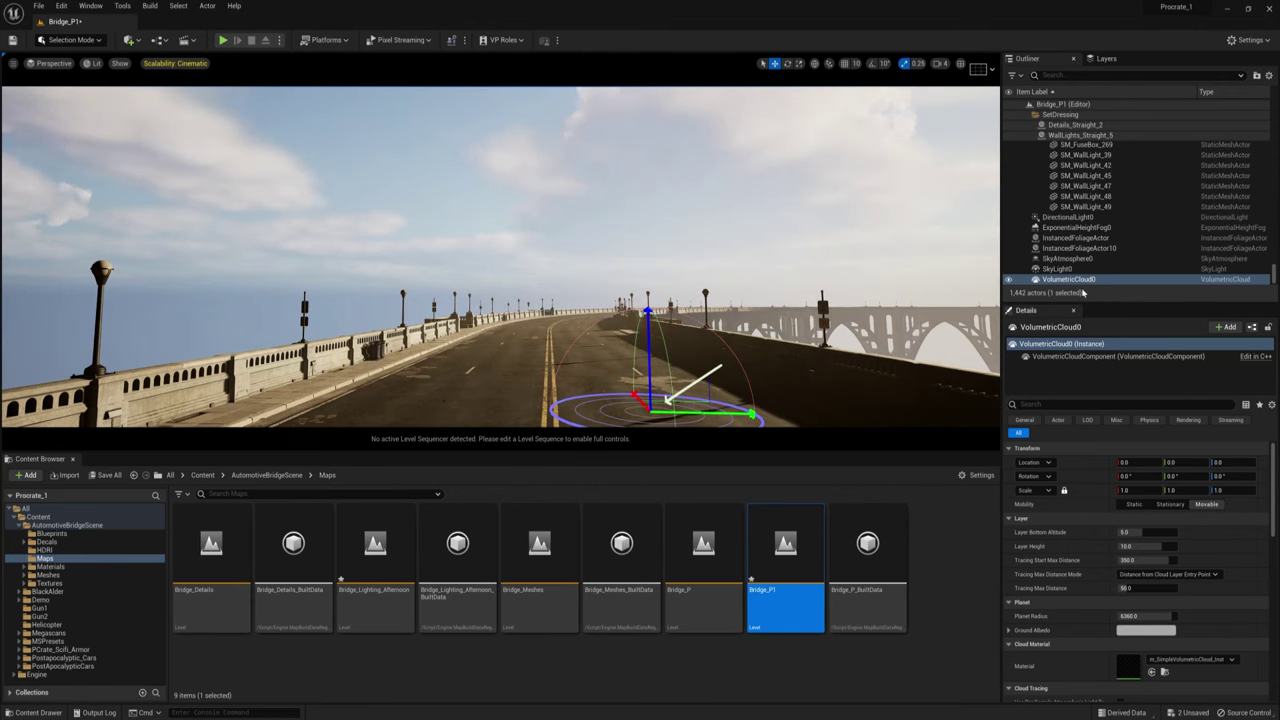
Place the Blackhaw_Crashsite static mesh from the Helicopter folder in the middle of the bridge road.
click(1068, 217)
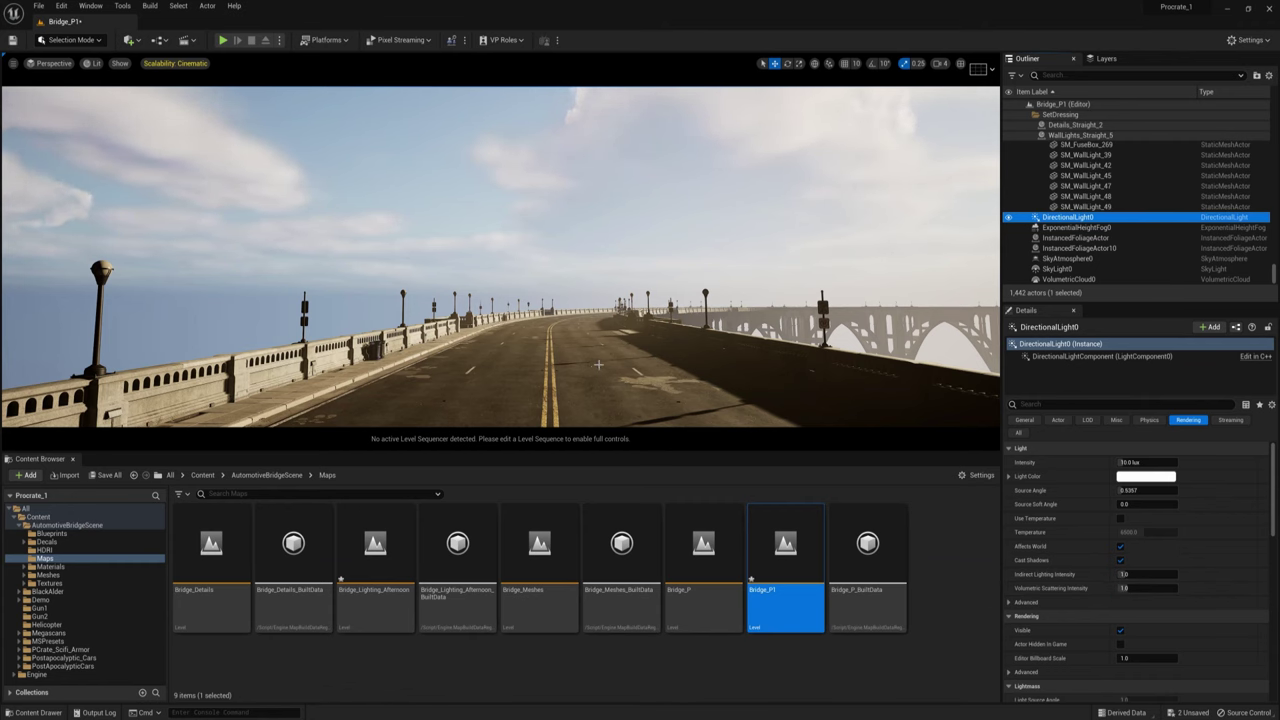
right_drag(585, 360, 525, 392)
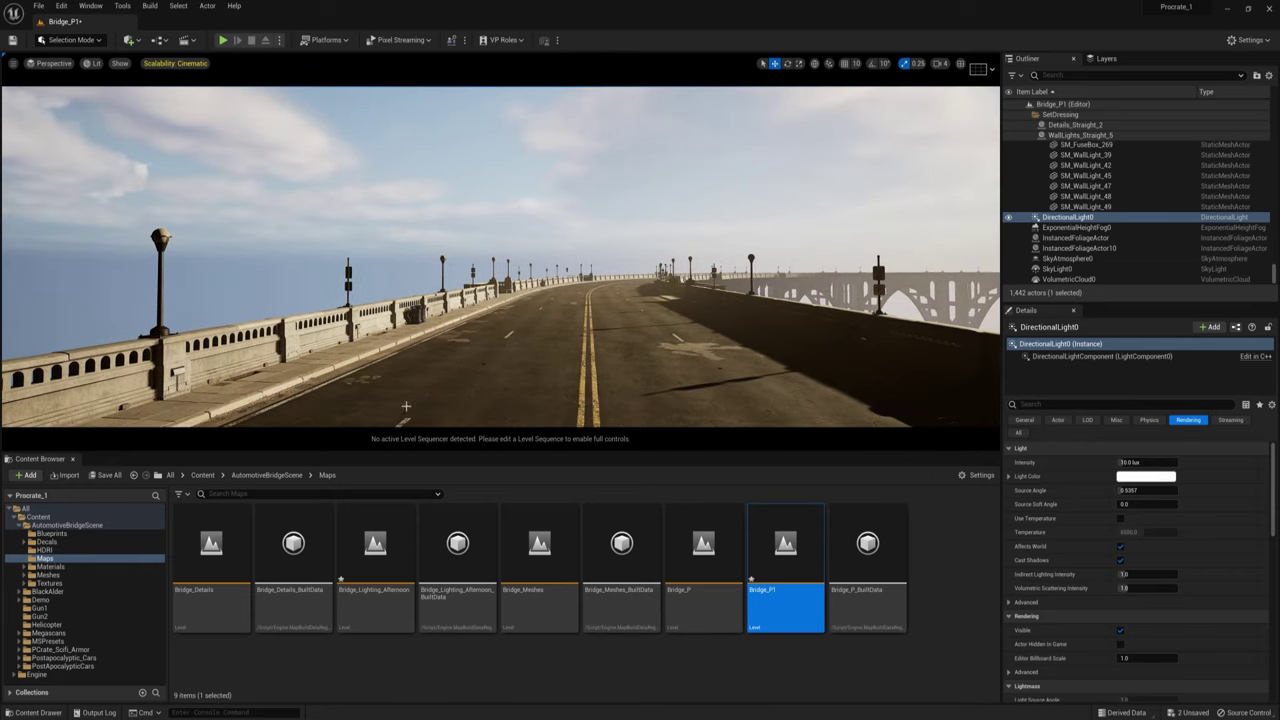
click(26, 525)
click(46, 566)
drag(211, 545, 586, 312)
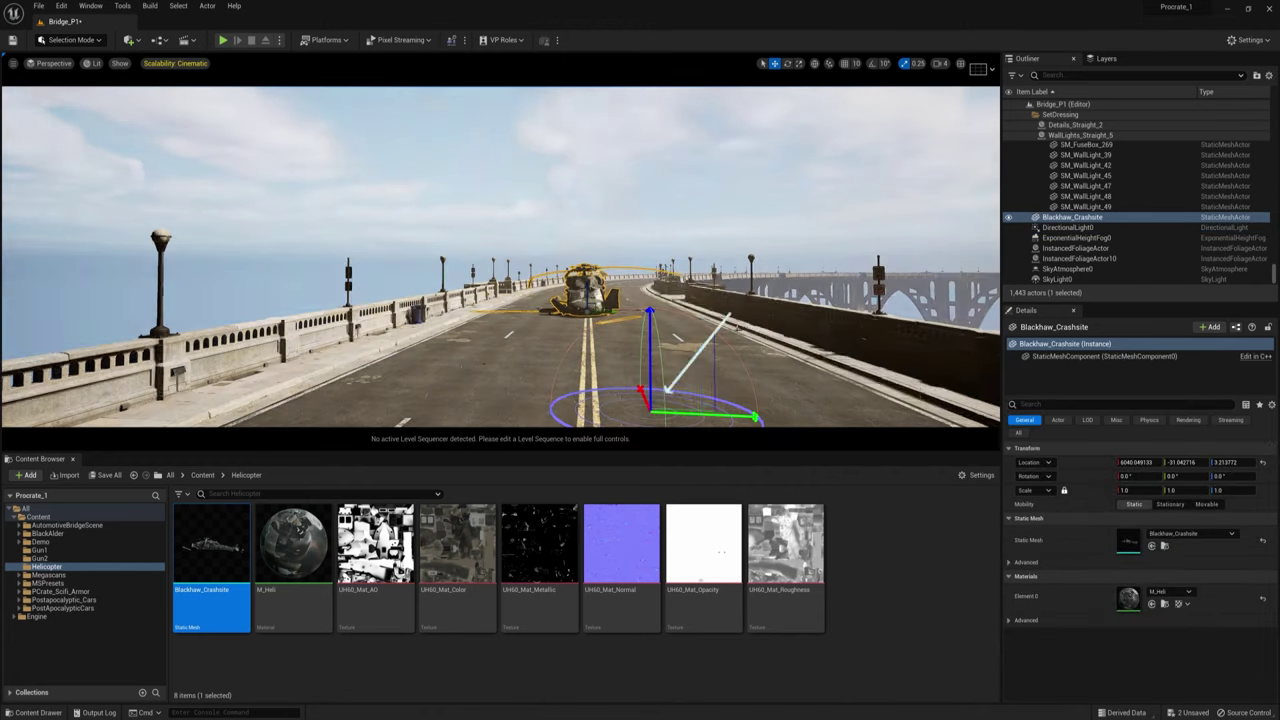
right_click(762, 332)
click(756, 336)
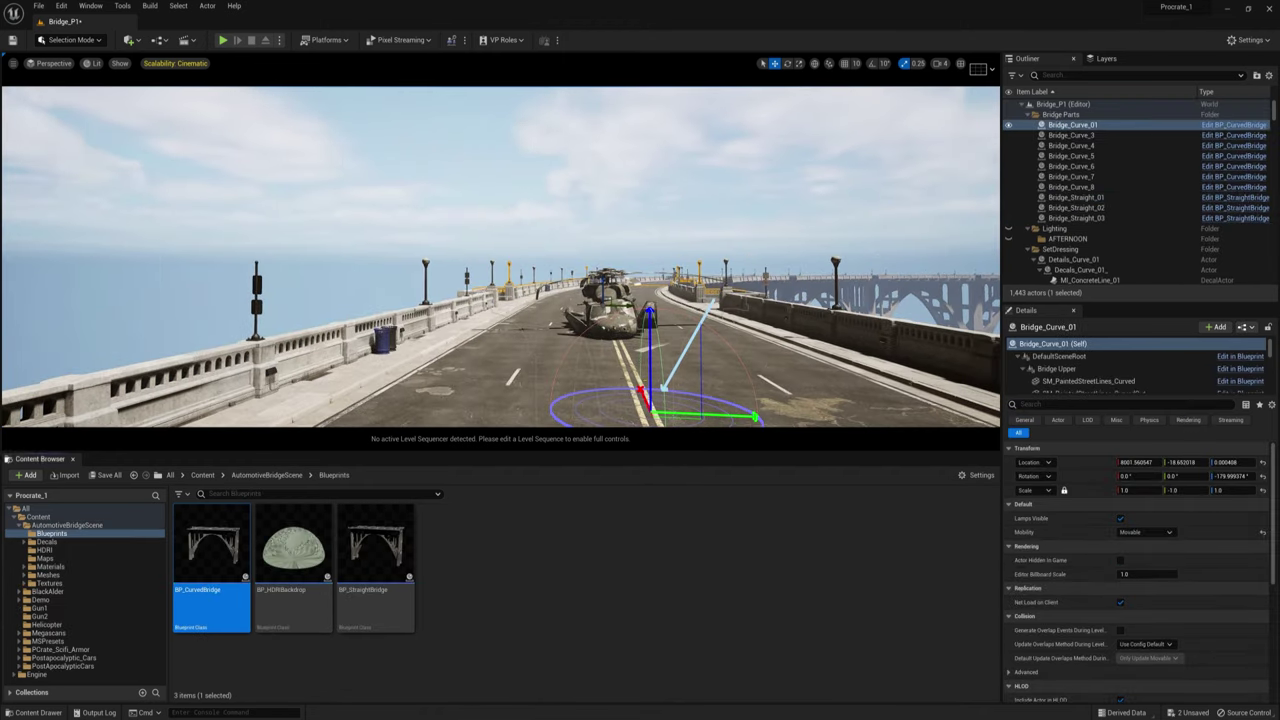
Start rotating the crashed helicopter and turn off both grid snapping and rotation snapping.
mouse_move(500, 256)
right_down()
mouse_move(600, 256)
mouse_move(492, 262)
right_up()
click(640, 290)
key(e)
mouse_move(630, 312)
mouse_down()
mouse_move(668, 312)
mouse_move(646, 310)
mouse_up()
click(844, 63)
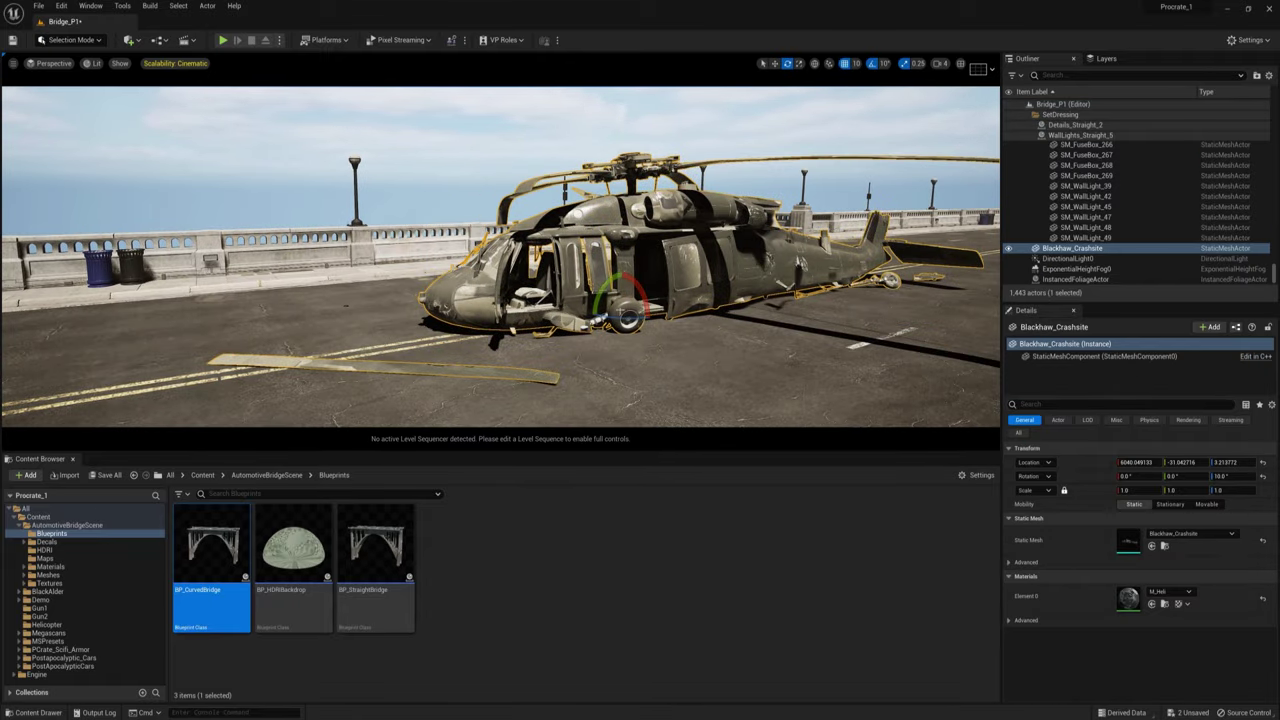
click(872, 64)
Rotate and shift the crashed helicopter freely so that it lies sideways across the bridge road.
drag(628, 318, 580, 318)
right_drag(580, 318, 640, 318)
drag(618, 303, 574, 302)
right_drag(574, 302, 610, 302)
right_drag(520, 305, 650, 343)
click(644, 362)
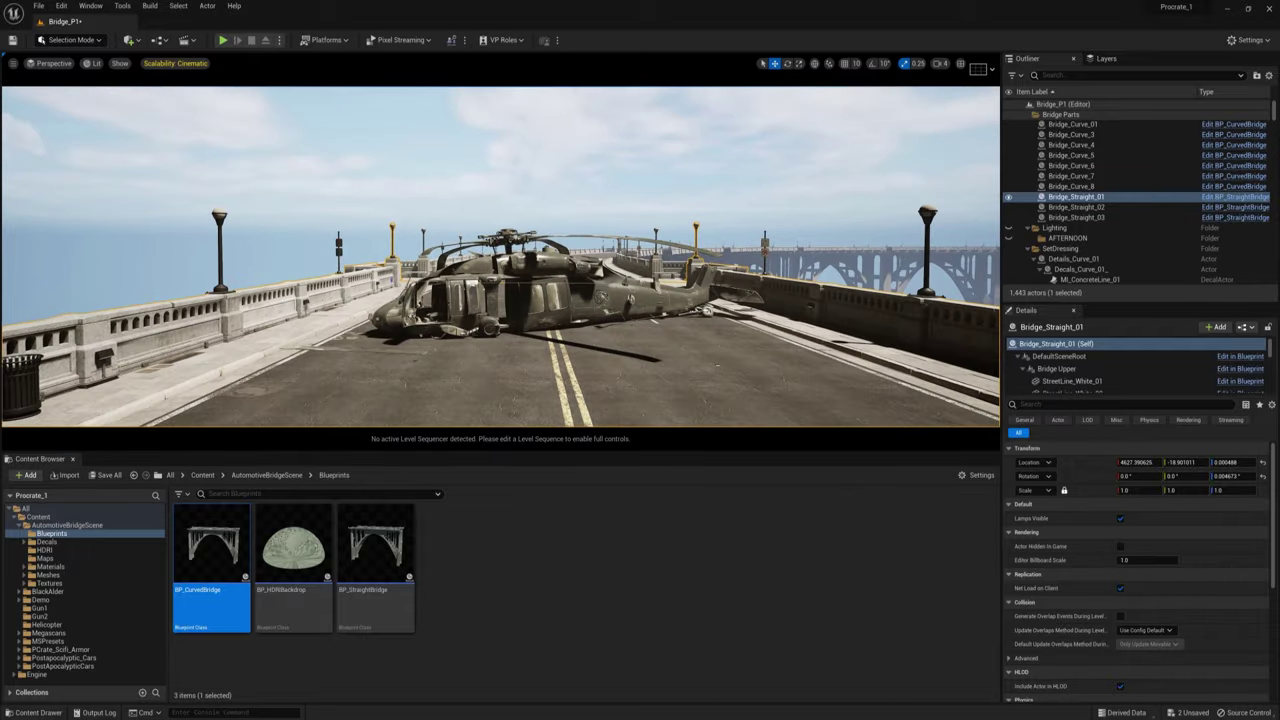
Place the Old_Concrete_Barrier static mesh from the Megascans 3D_Assets folder on the road near the helicopter's nose.
click(18, 525)
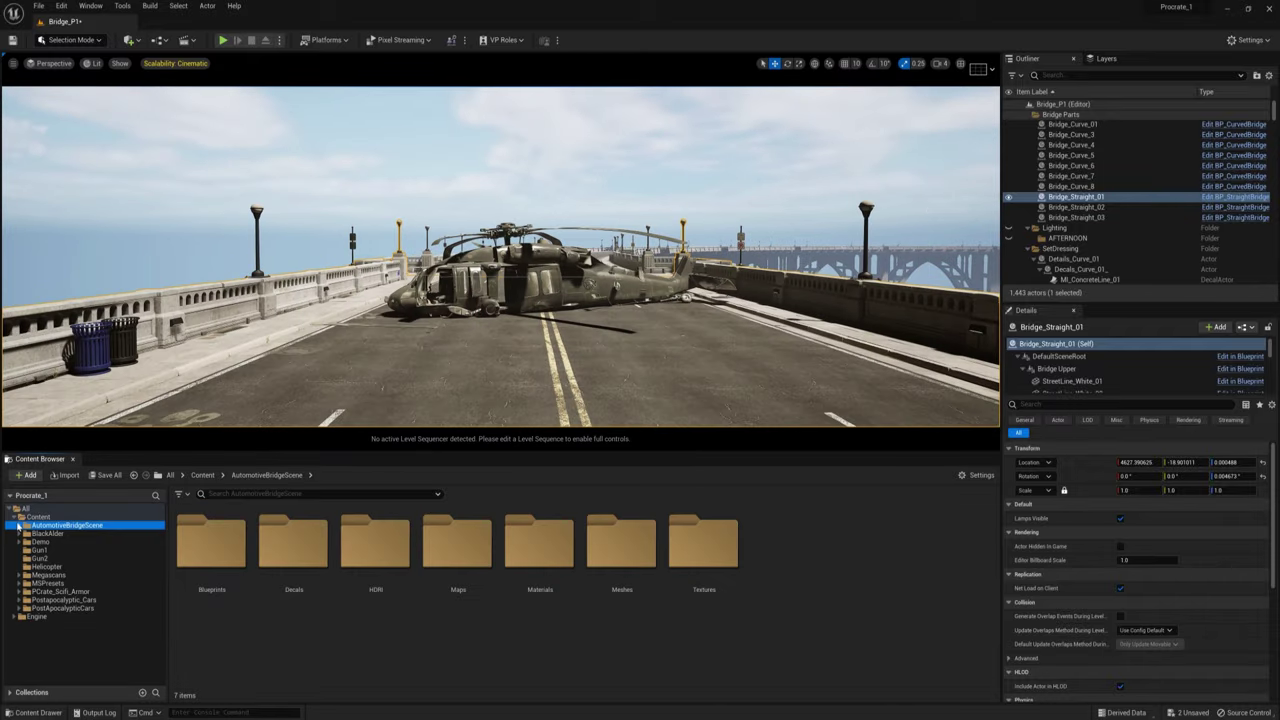
click(19, 576)
click(52, 583)
click(223, 540)
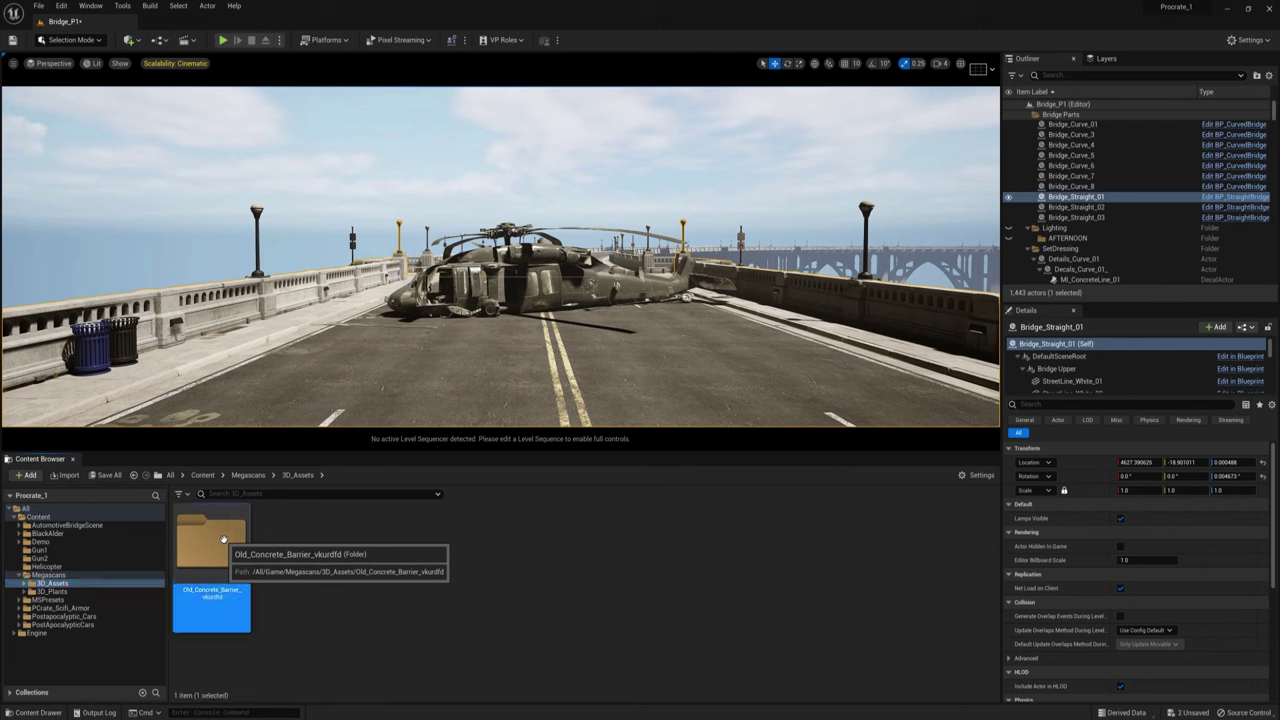
double_click(223, 540)
drag(293, 545, 496, 340)
Rotate the concrete barrier to about -78° around Z so it stands across the left lane.
scroll(405, 342, up, 3)
scroll(414, 346, down, 2)
key(e)
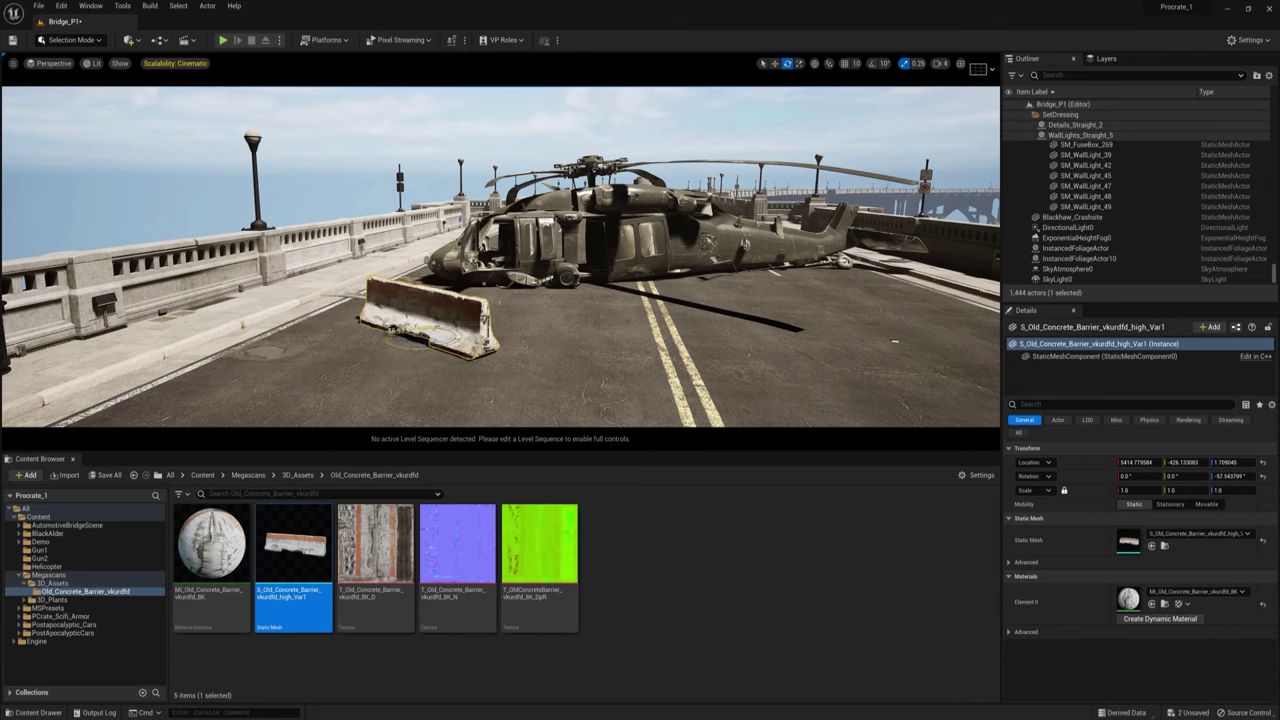
drag(410, 345, 455, 335)
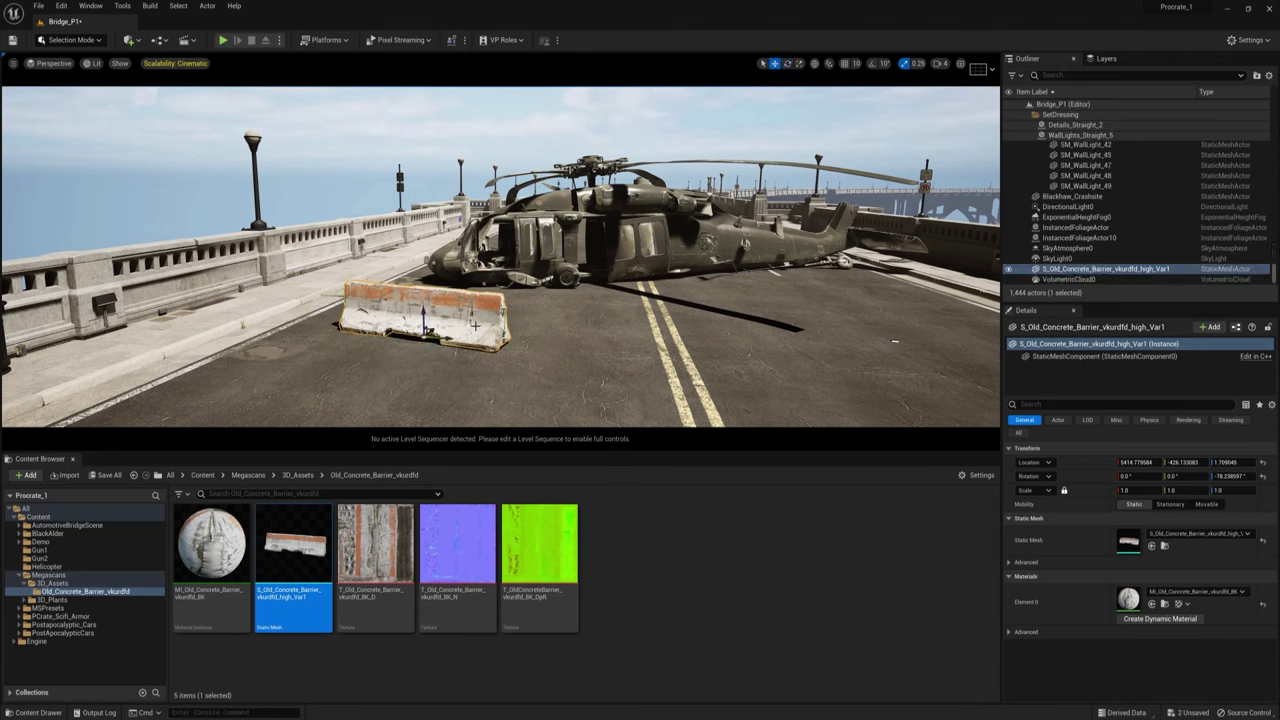
Duplicate the concrete barrier to the opposite lane and turn the copy to about -105° around Z.
alt+drag(448, 338, 893, 336)
key(e)
key(w)
key(s)
right_drag(705, 367, 706, 310)
key(w)
Place the SM_Car_6 wreck from the Postapocalyptic_Cars meshes on the left lane, in front of the first barrier.
click(20, 576)
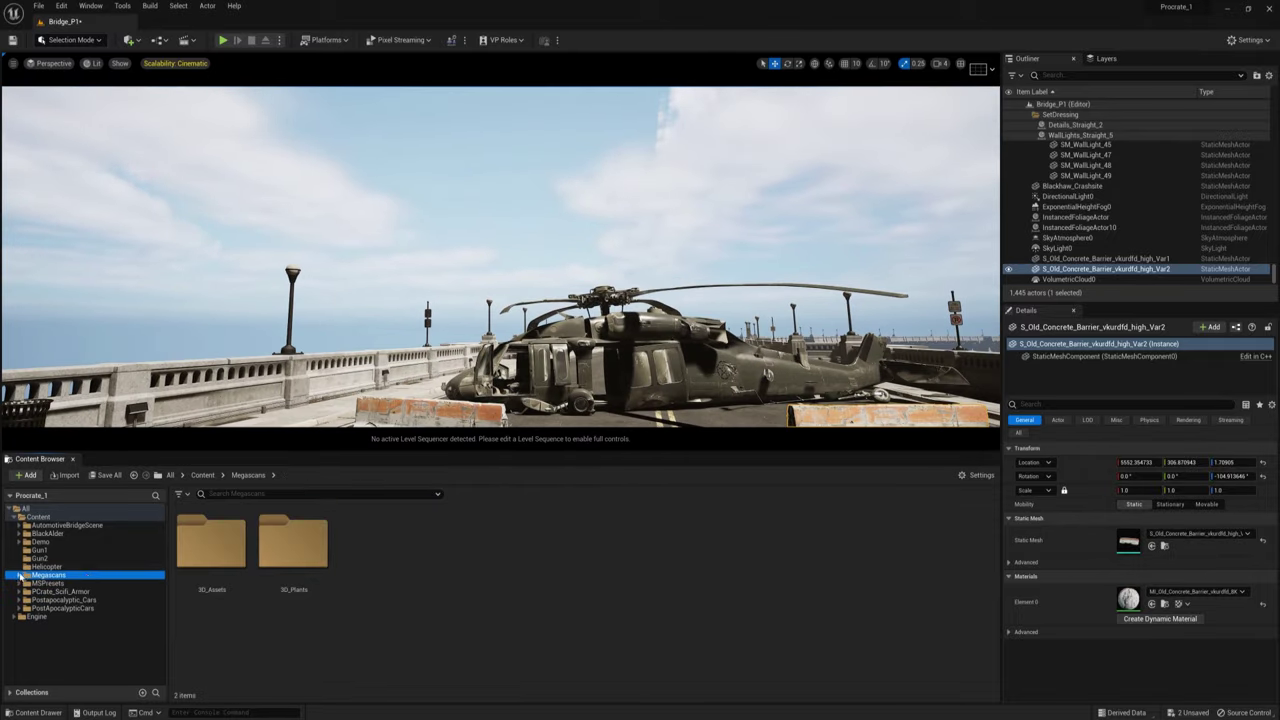
click(65, 600)
double_click(293, 540)
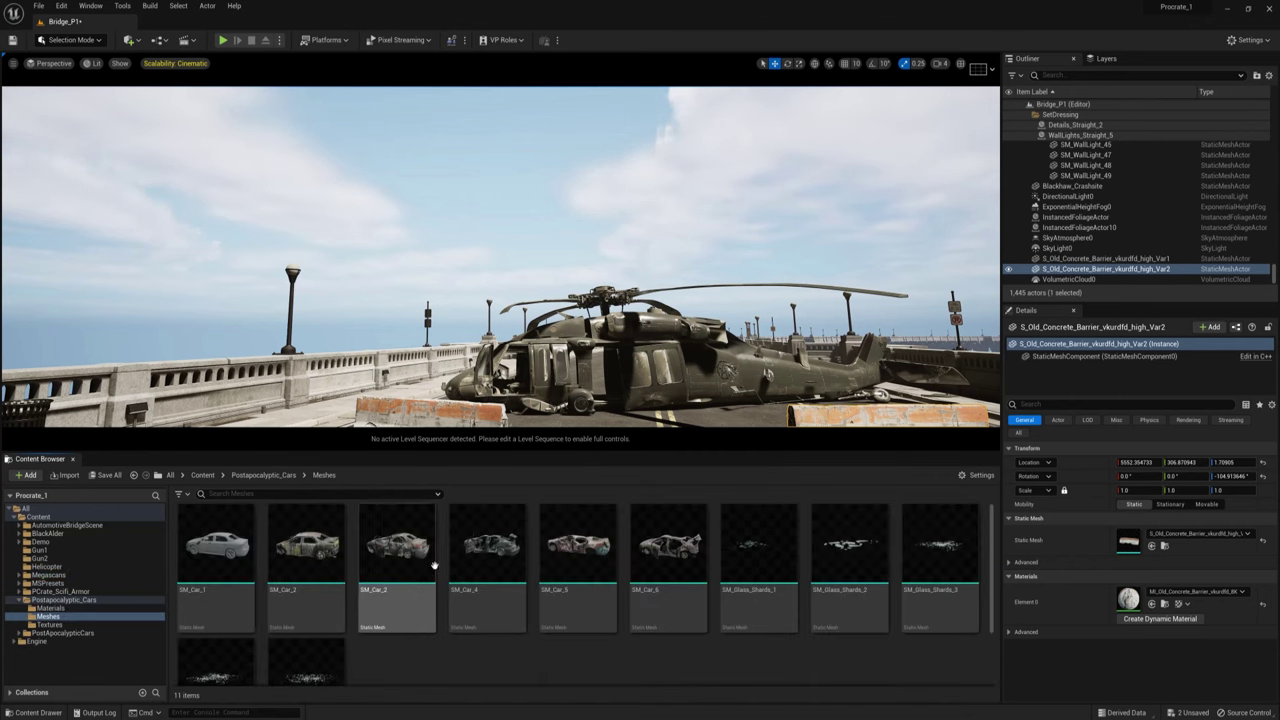
right_click(698, 590)
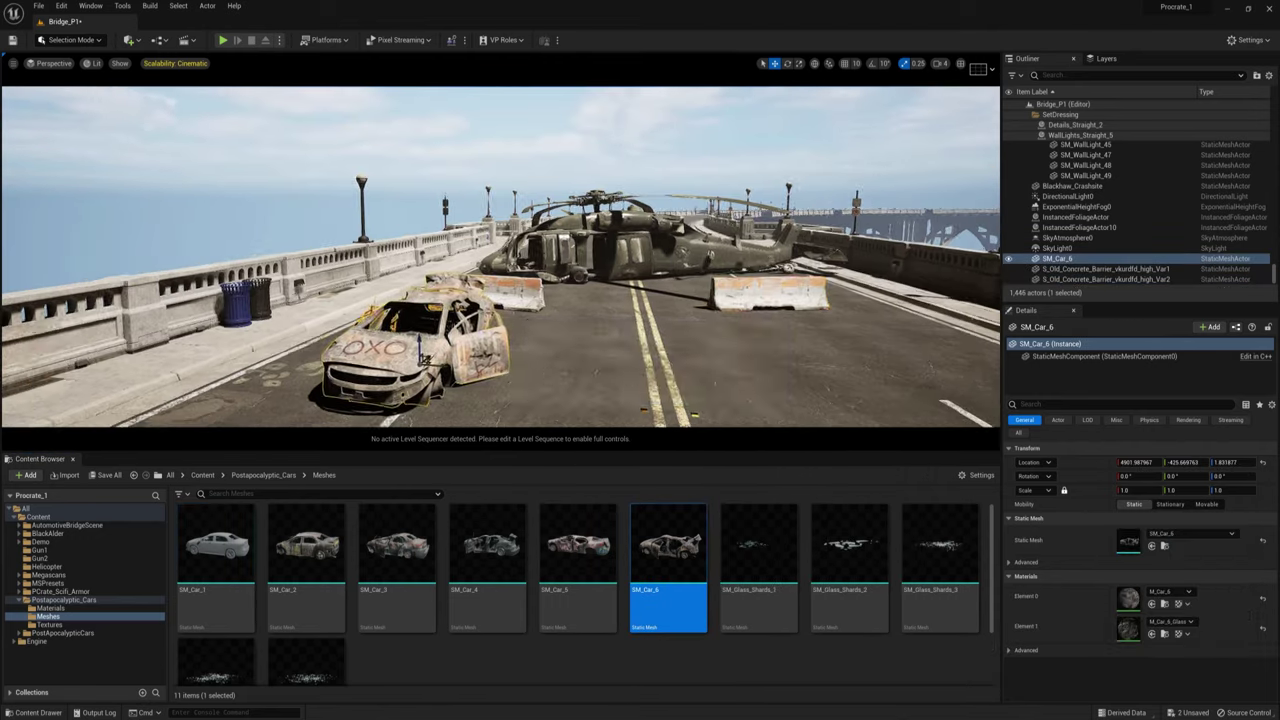
key(f)
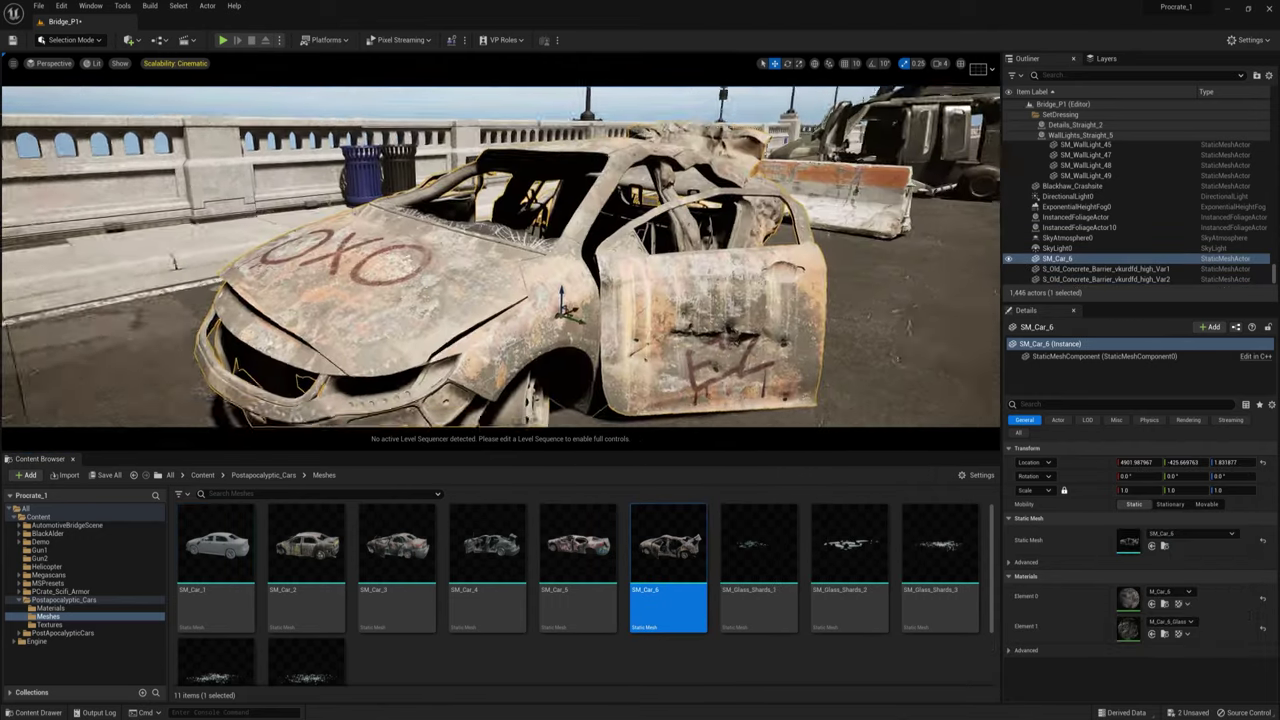
Try the M_Car_2 no-graffiti material on the SM_Car_6 wreck and undo the change.
right_click(1062, 258)
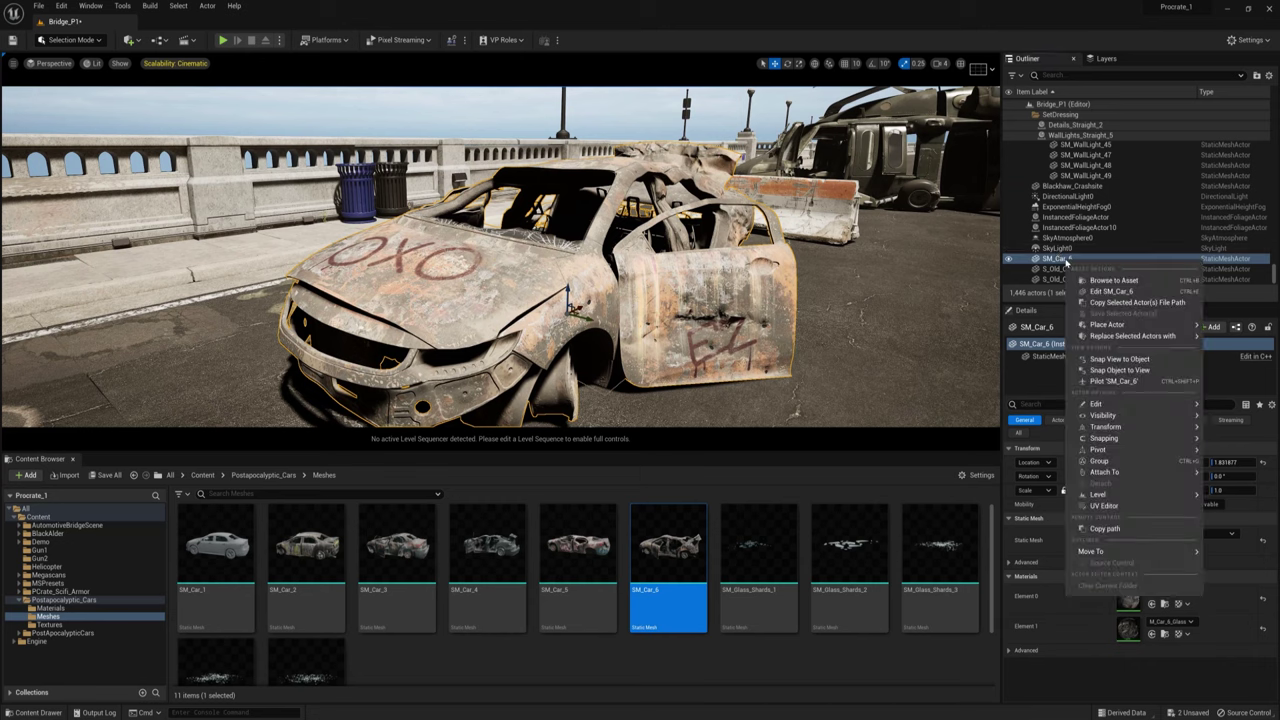
key(Escape)
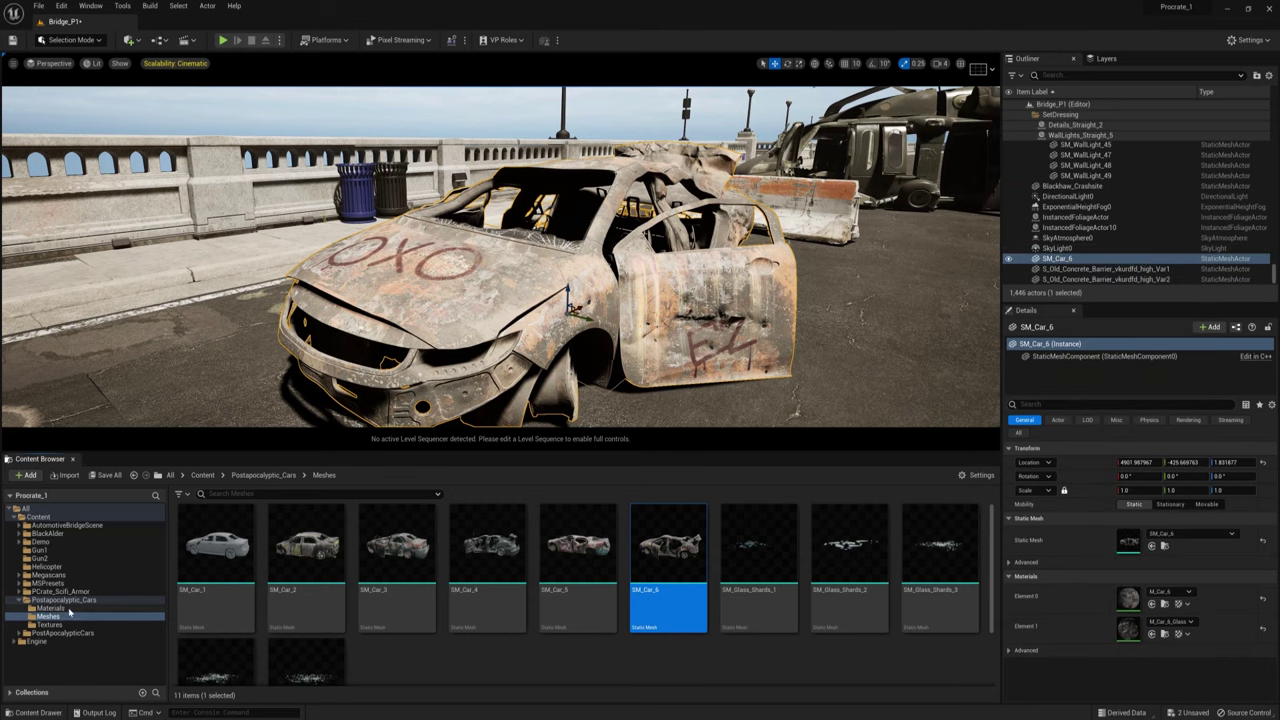
click(52, 607)
drag(859, 548, 585, 306)
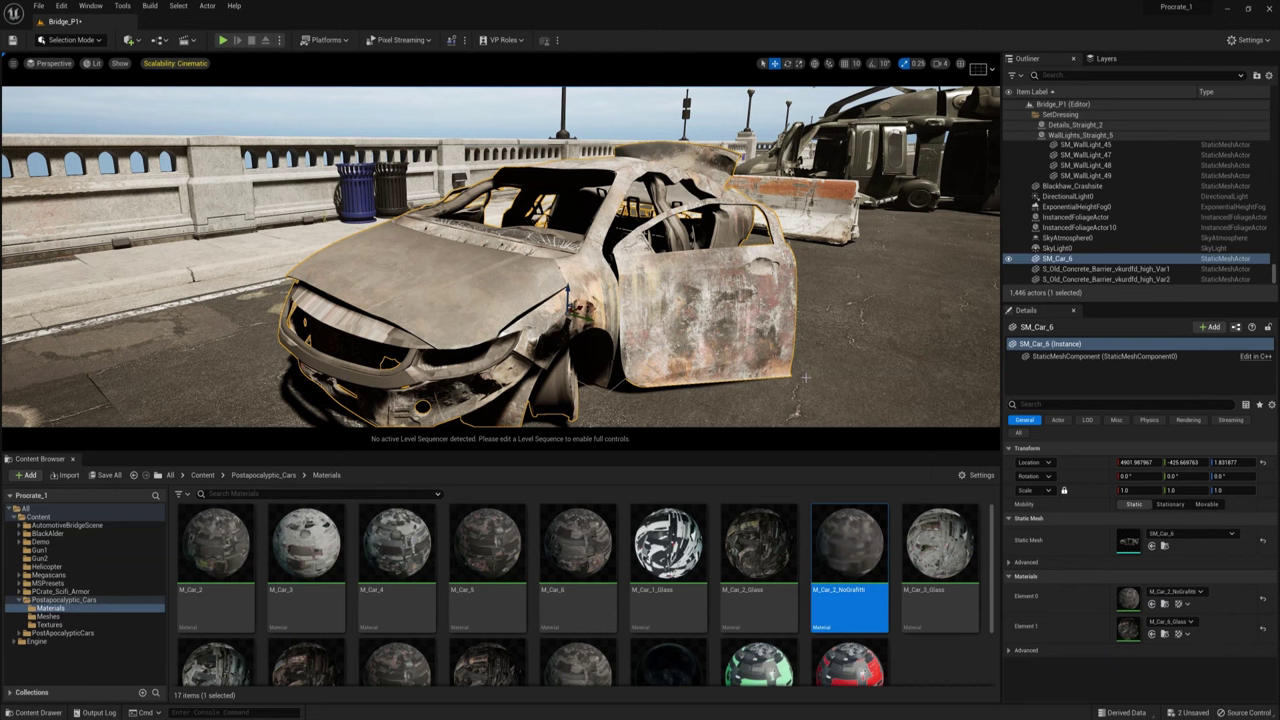
key(ctrl+z)
Move the SM_Car_6 wreck closer to the left sidewalk and turn it to about 23° around Z.
right_drag(844, 380, 900, 380)
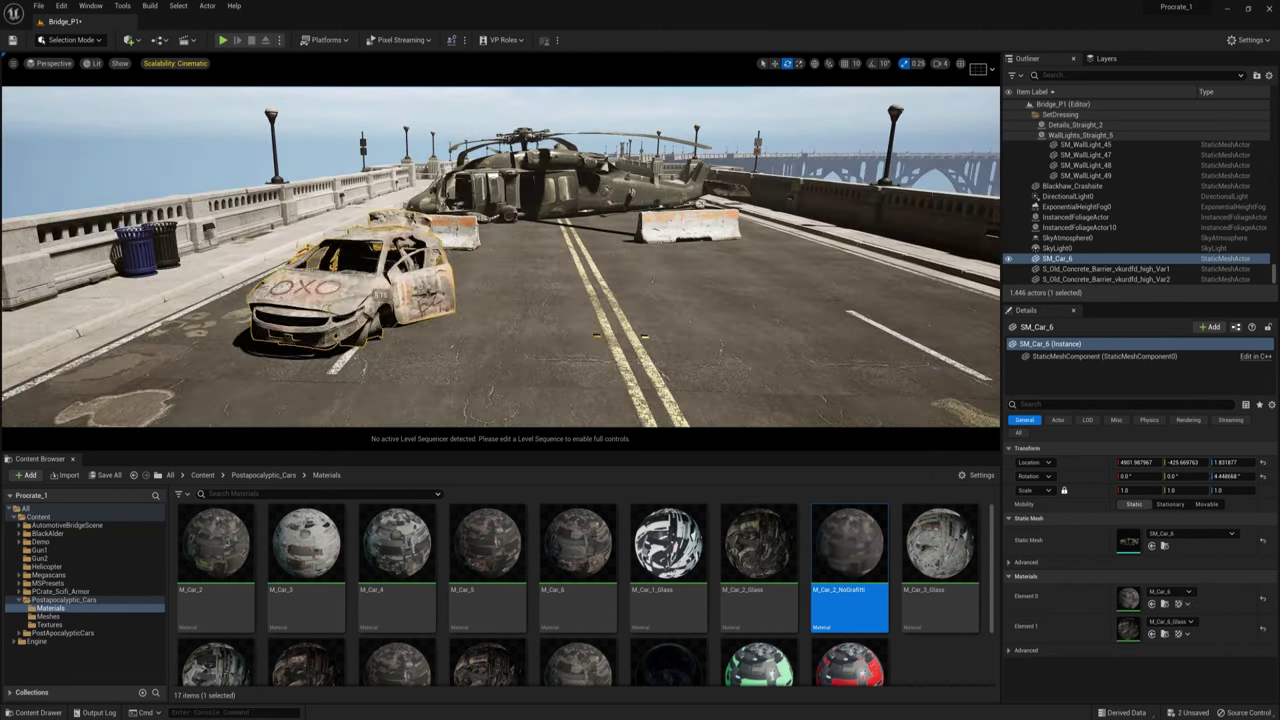
mouse_move(500, 300)
right_down()
mouse_move(500, 260)
mouse_move(520, 300)
mouse_move(480, 300)
right_up()
key(w)
drag(342, 339, 282, 344)
key(e)
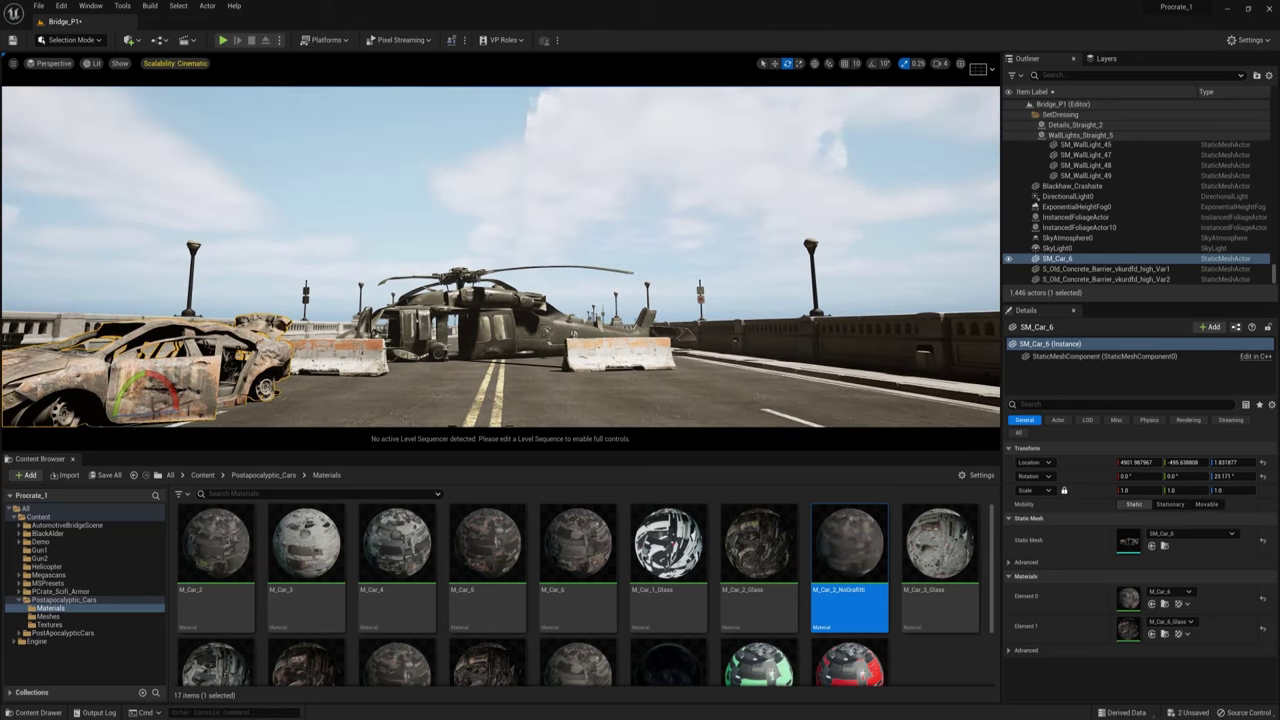
Place the overturned SM_Car_1 from the PostApocalypticCars meshes on the right lane and turn it to about -24° around Z.
click(11, 600)
click(62, 608)
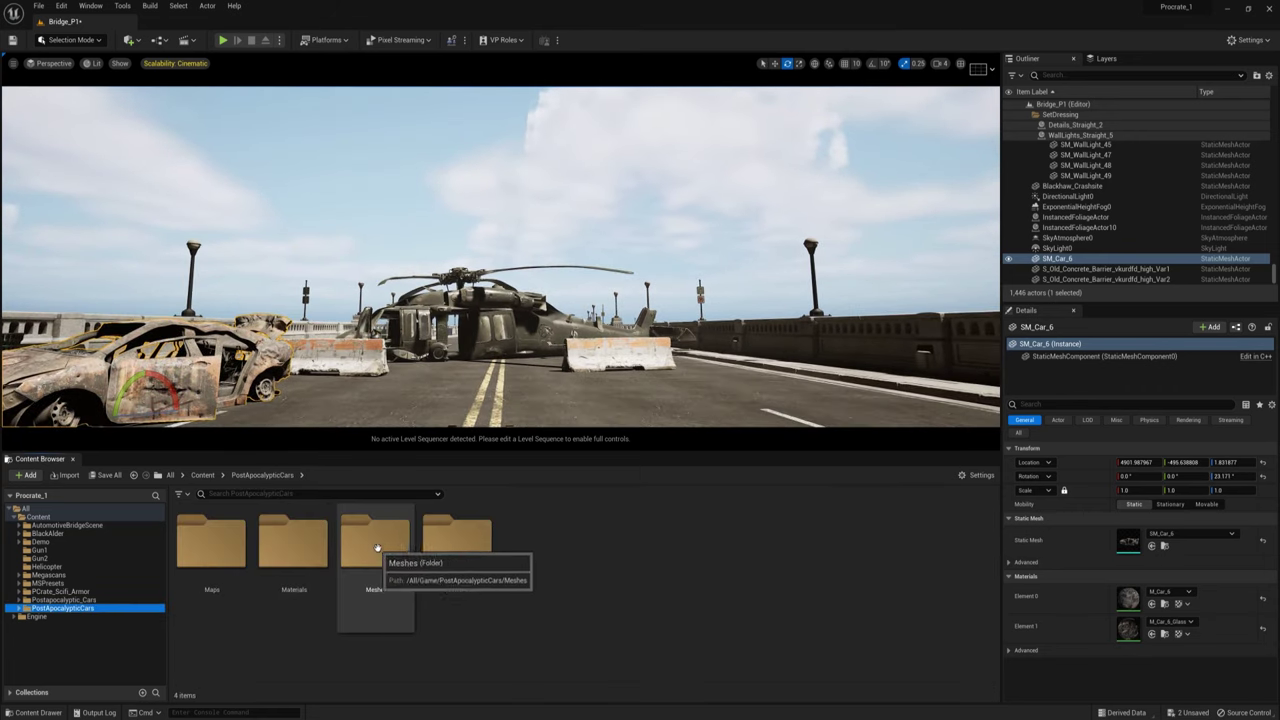
double_click(375, 545)
drag(211, 545, 724, 402)
mouse_move(724, 402)
right_down()
mouse_move(724, 320)
mouse_move(724, 402)
right_up()
drag(620, 320, 652, 338)
right_drag(652, 338, 724, 402)
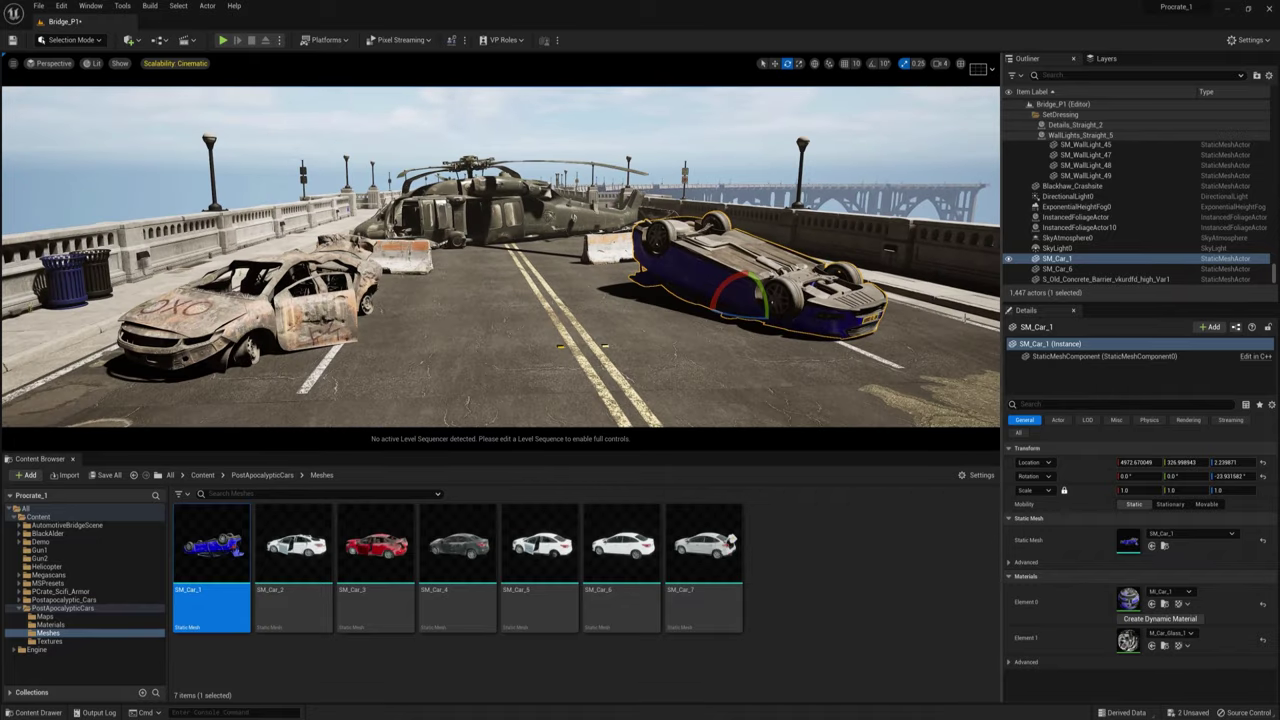
Try different paint materials from PostApocalypticCars on the overturned car, ending with MI_Car_3.
click(50, 624)
scroll(580, 600, down, 1)
drag(759, 622, 716, 285)
drag(939, 627, 714, 285)
drag(849, 627, 717, 300)
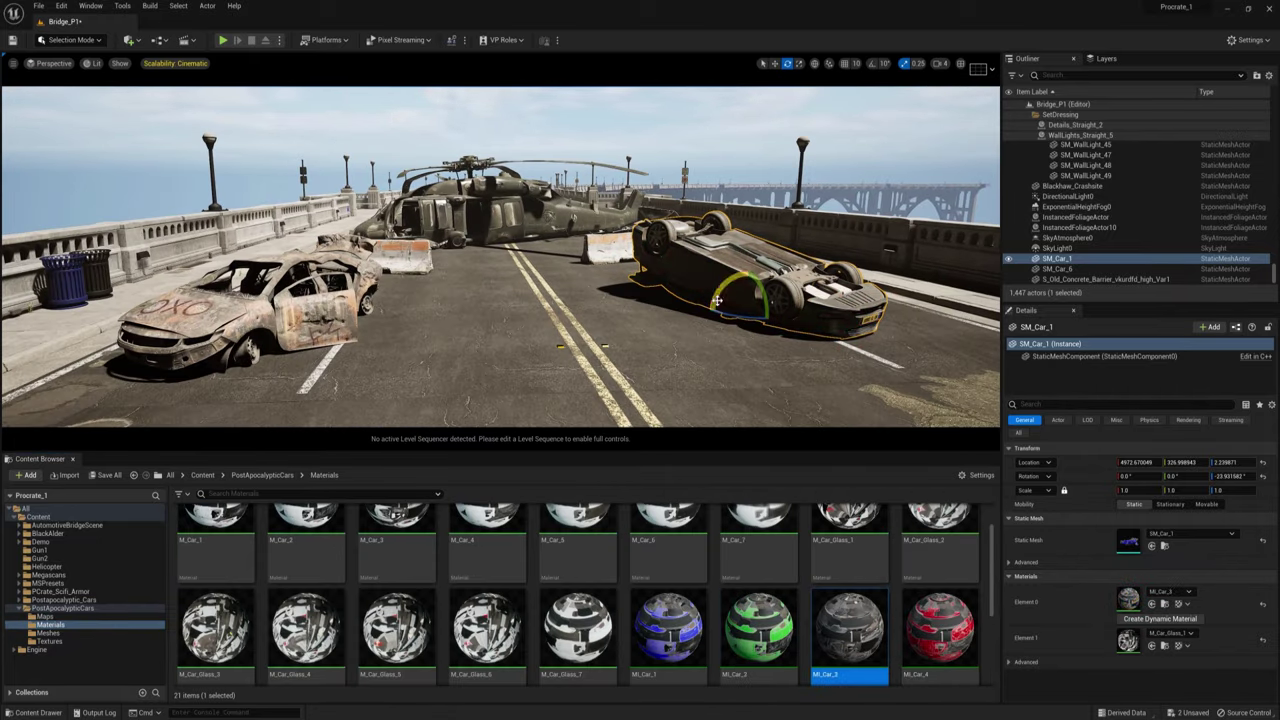
click(763, 388)
Scatter SM_Glass_Shards_1 and SM_Glass_Shards_2 from the Postapocalyptic_Cars meshes on the road beside the overturned car and adjust them.
click(22, 599)
click(62, 599)
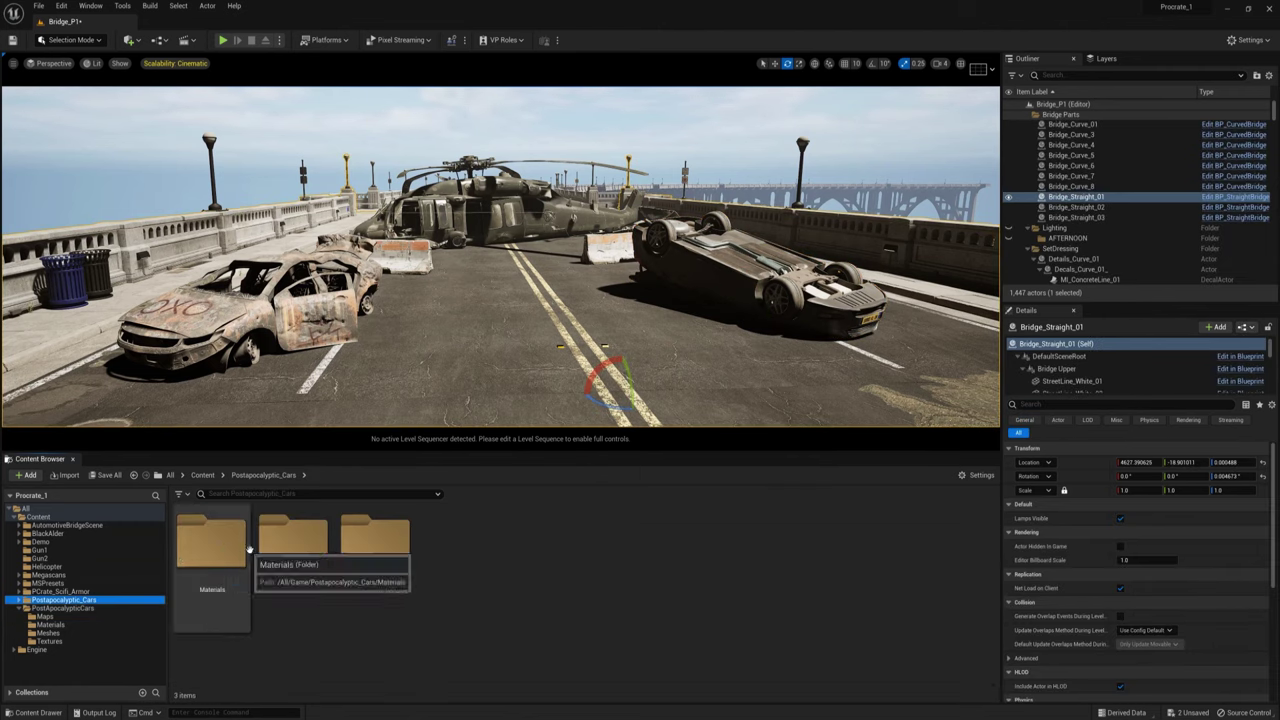
click(48, 616)
drag(759, 560, 682, 322)
drag(849, 560, 763, 347)
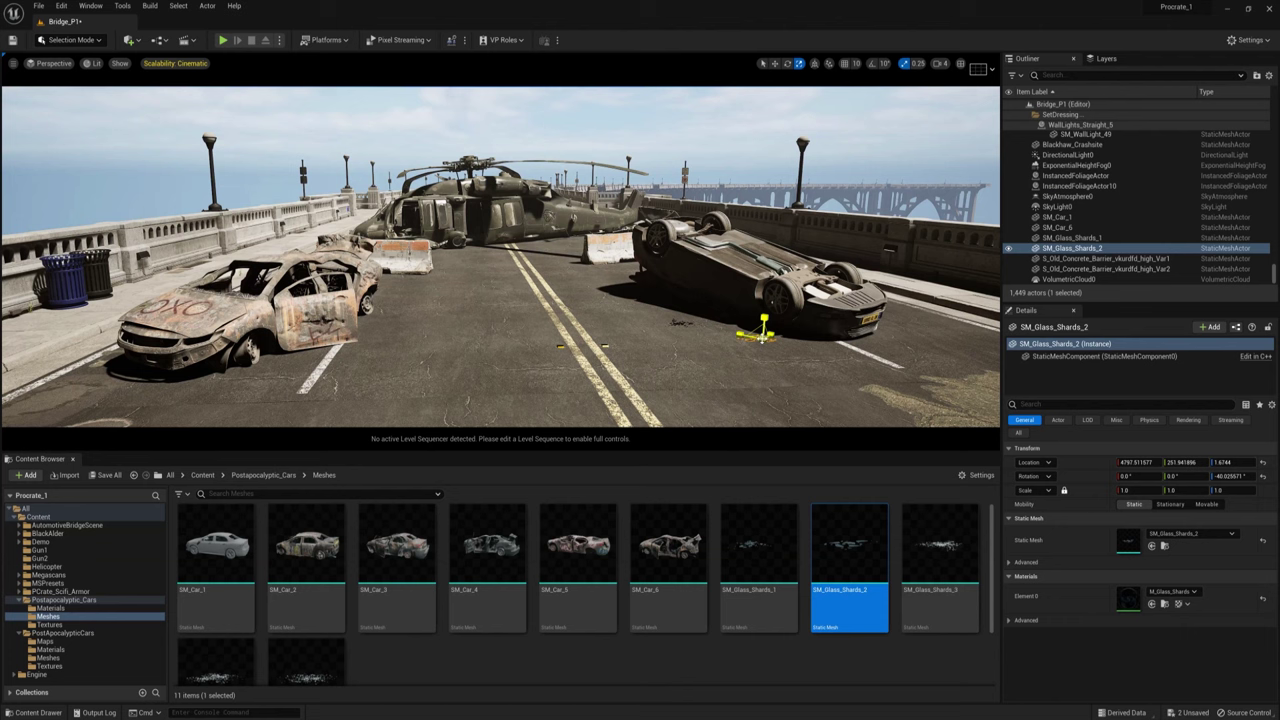
right_drag(776, 362, 796, 425)
drag(806, 348, 826, 326)
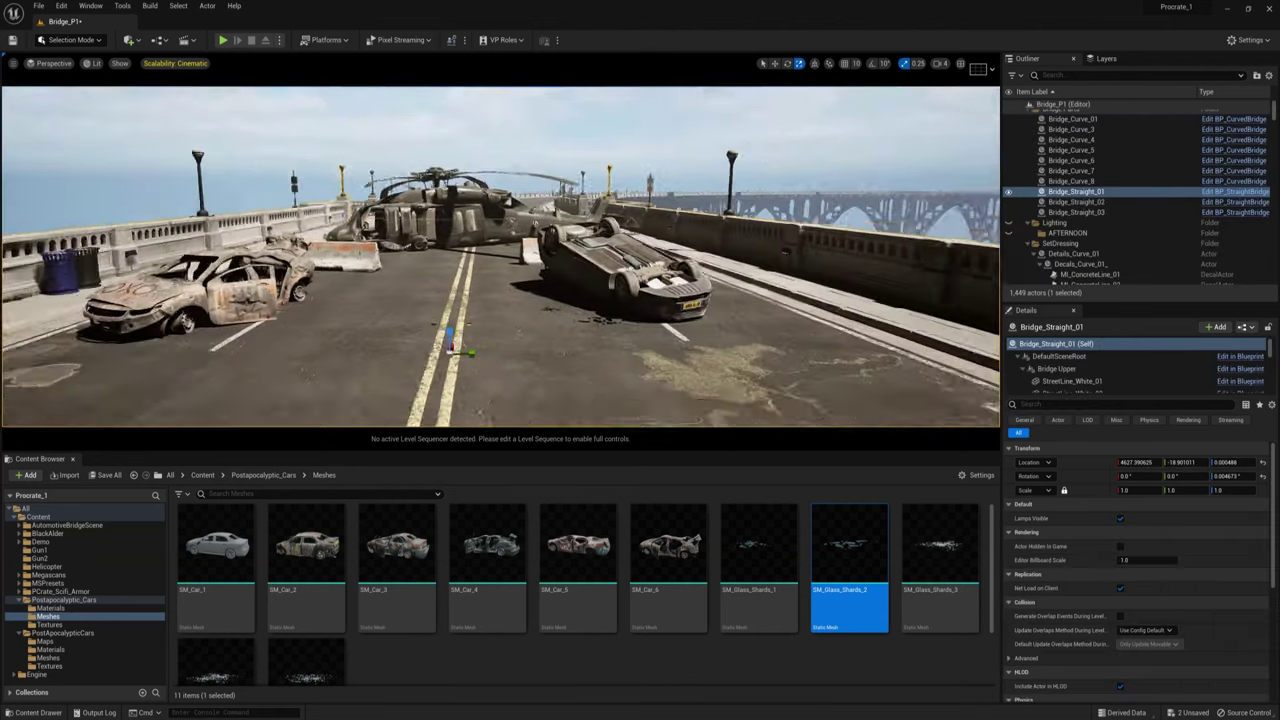
Open the BlackAlder PivotPainter foliage folder and select FT_BlackAlder_Field_05_PP.
click(45, 533)
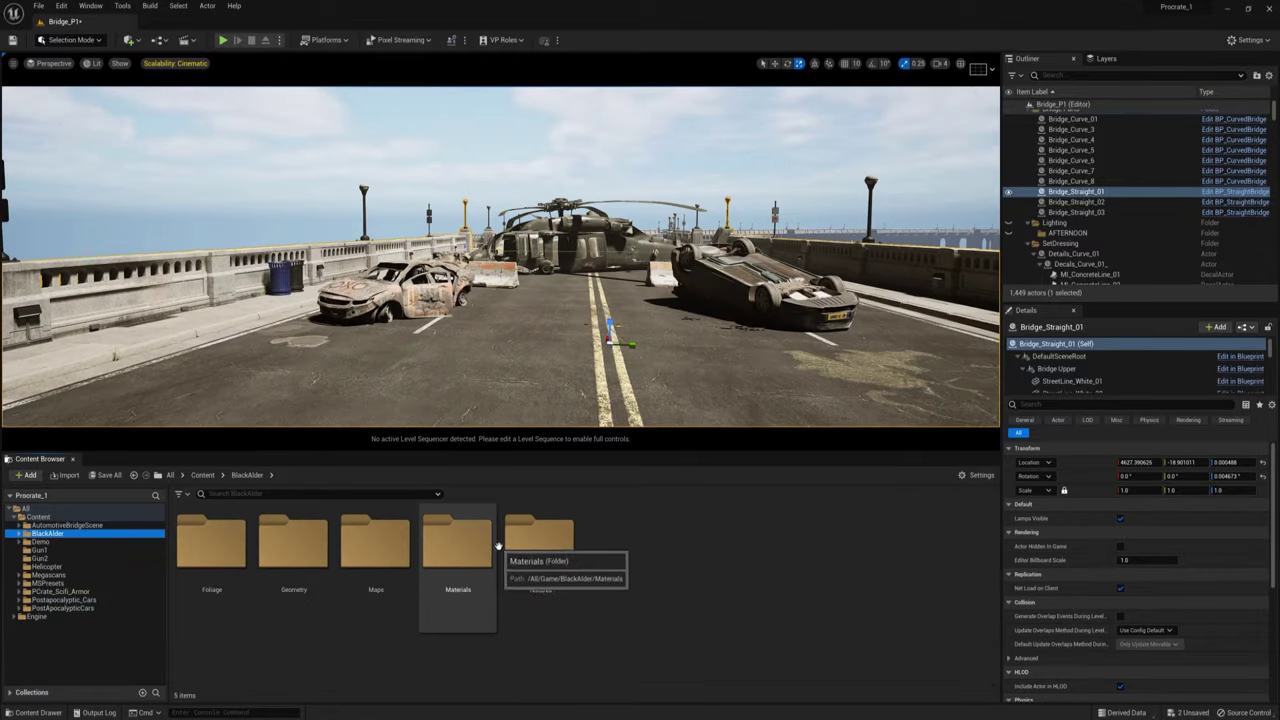
double_click(210, 543)
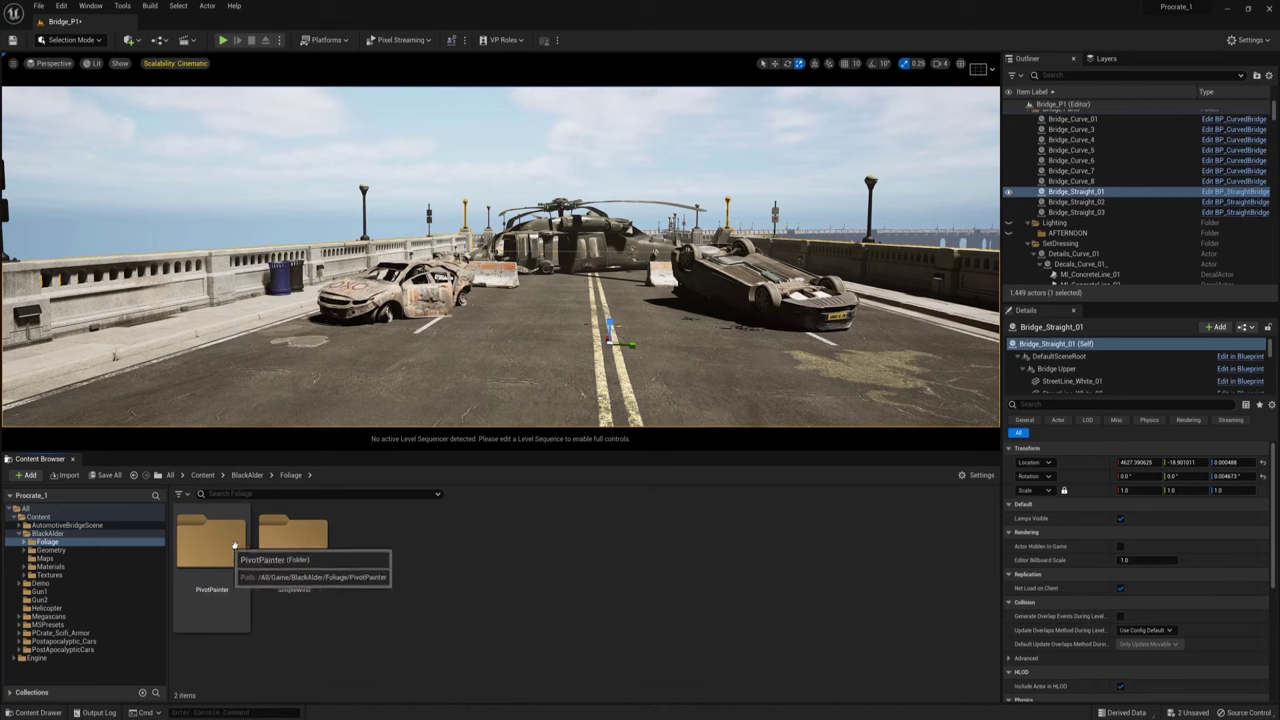
double_click(210, 545)
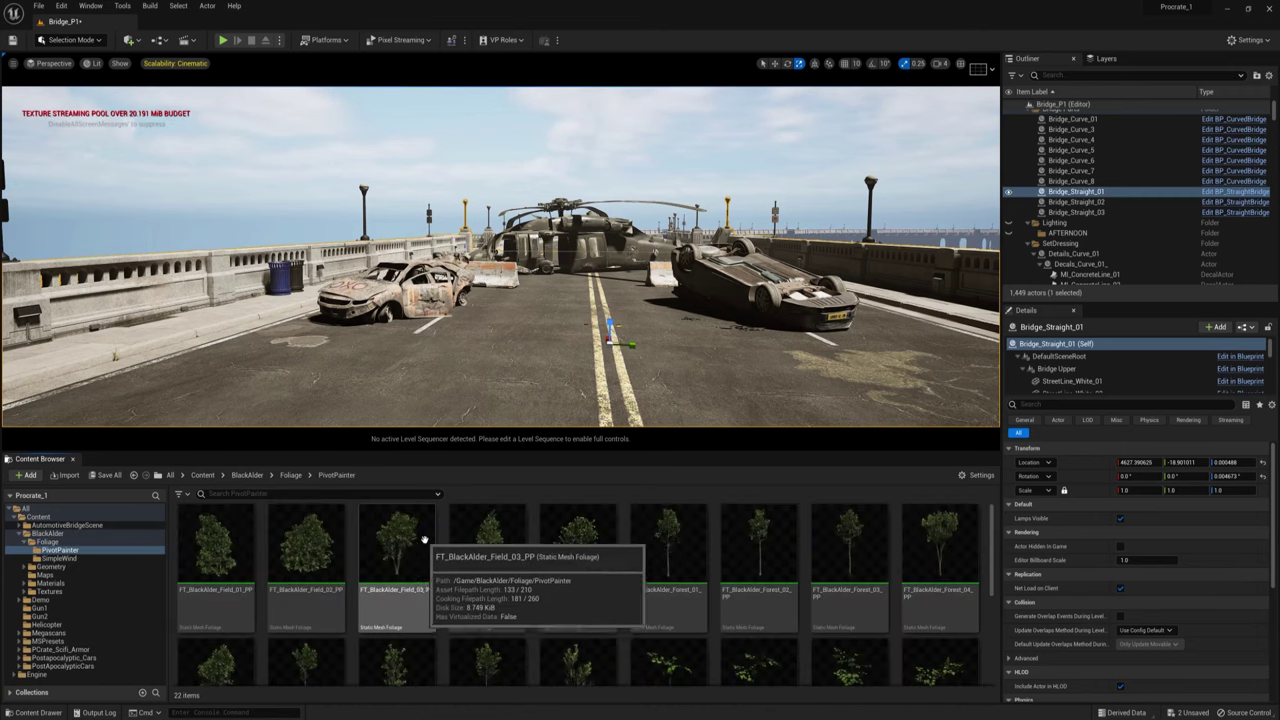
mouse_move(560, 567)
mouse_down()
mouse_move(557, 370)
mouse_move(562, 573)
mouse_up()
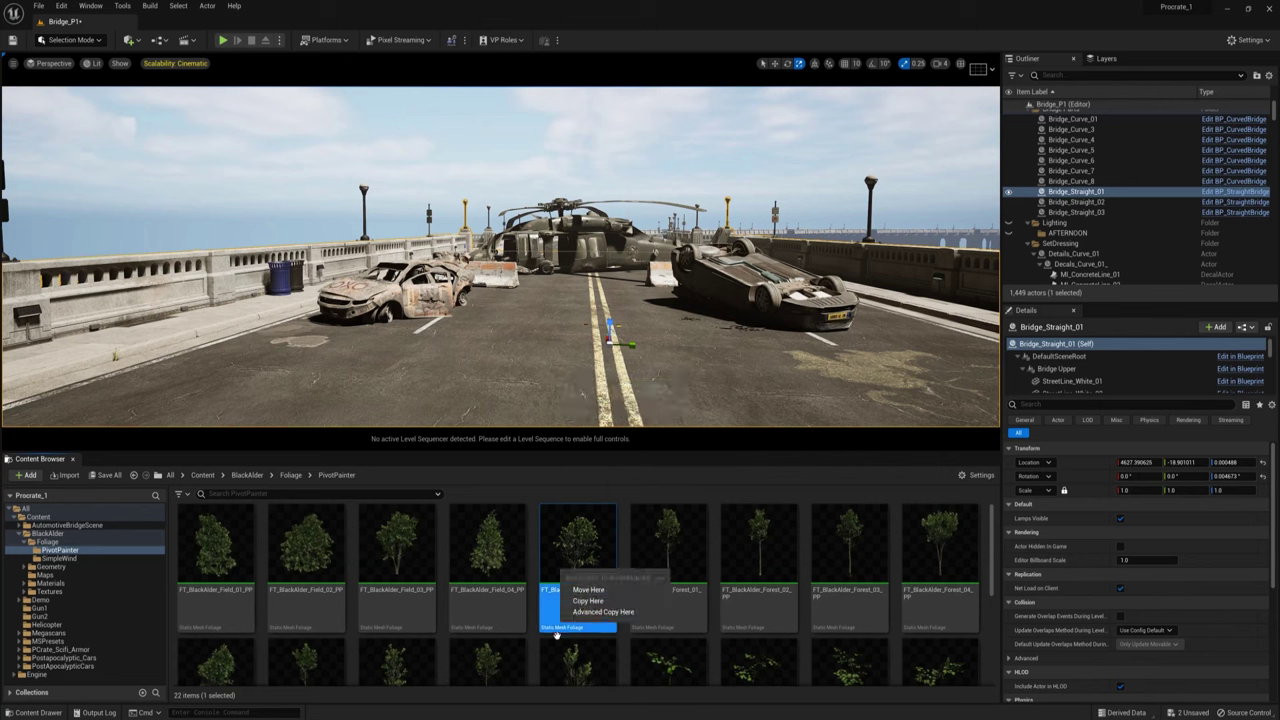
click(578, 564)
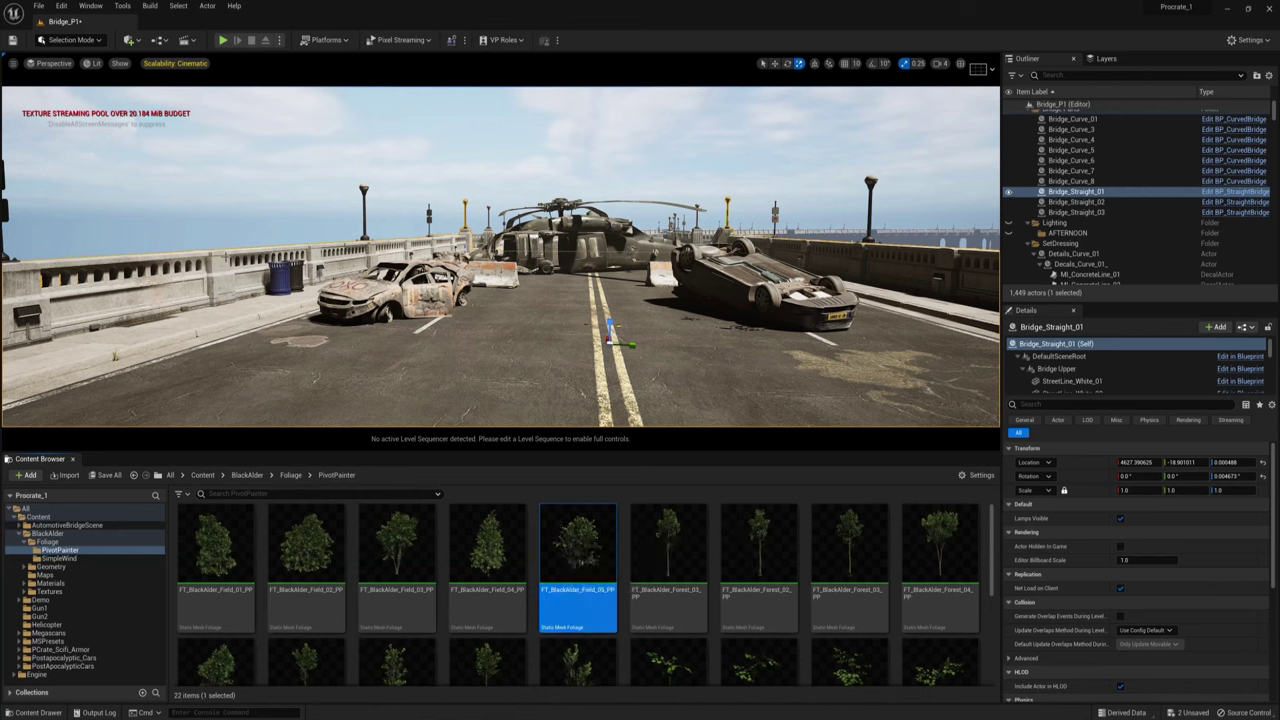
Switch to Foliage mode and add FT_BlackAlder_Field_05_PP to the foliage palette.
click(99, 42)
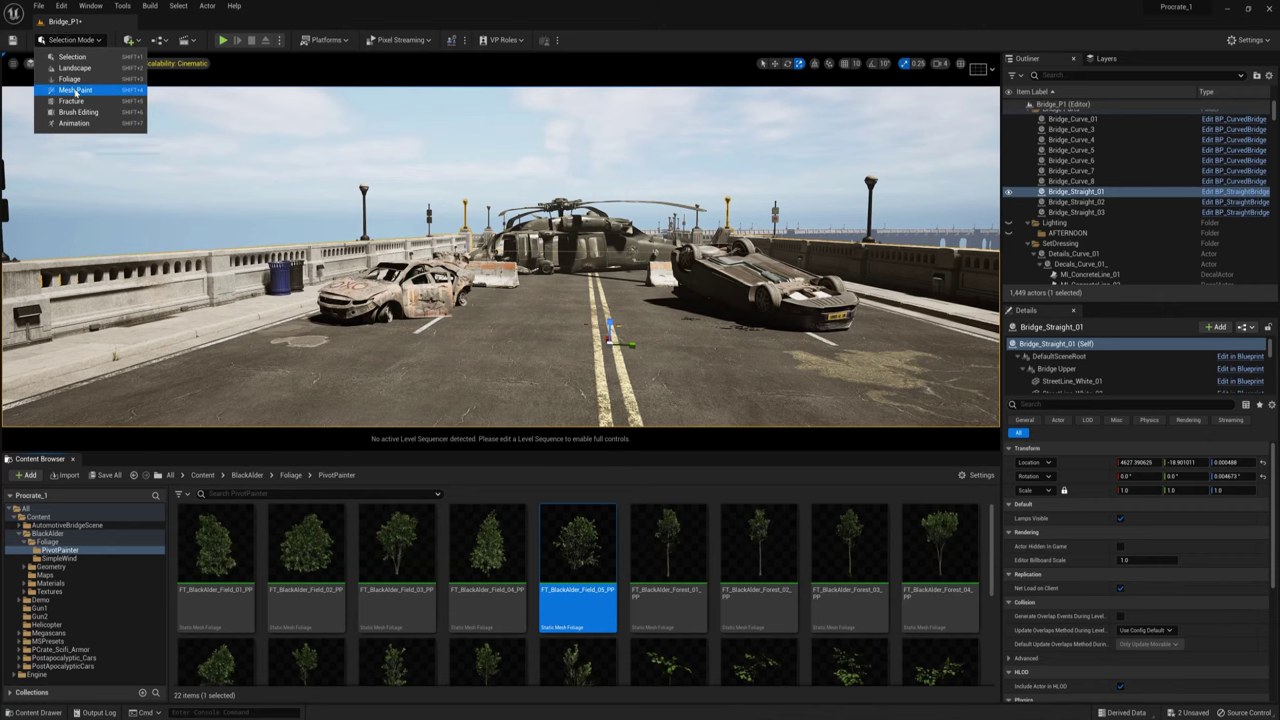
click(70, 79)
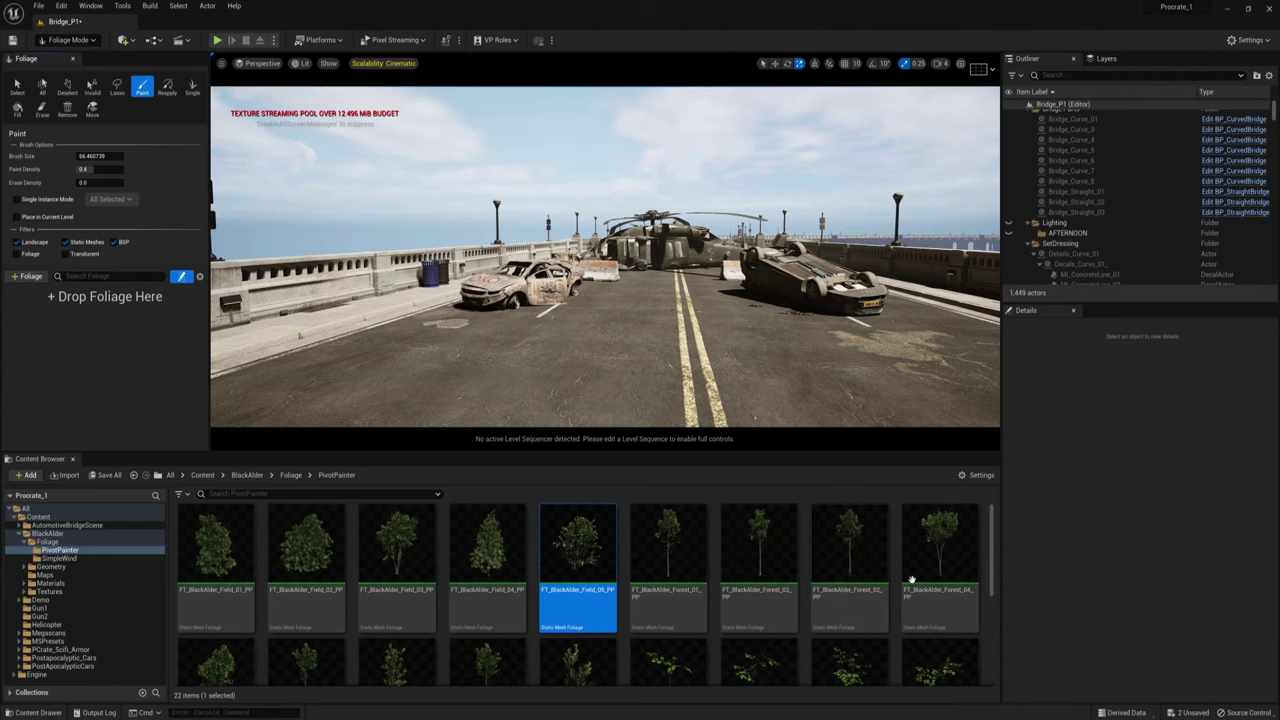
drag(578, 560, 93, 327)
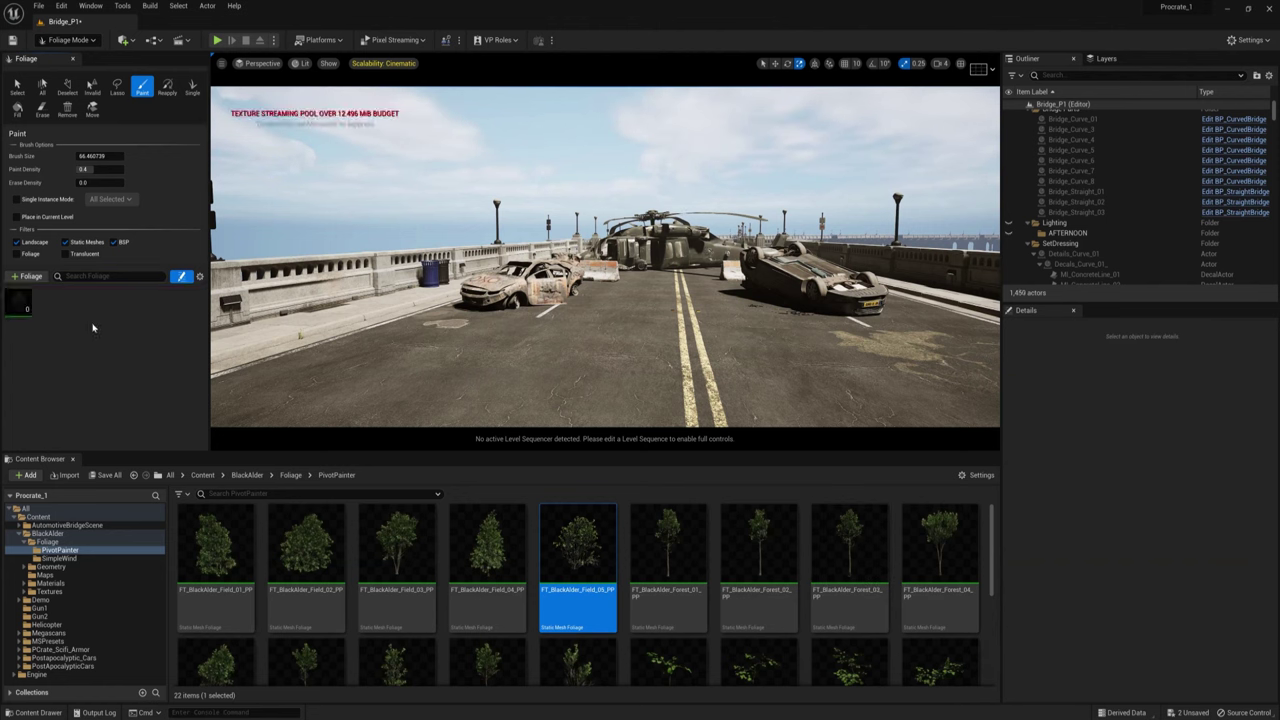
Enable Single Instance Mode for the added black alder and bring up its painting and placement settings.
click(10, 299)
click(16, 199)
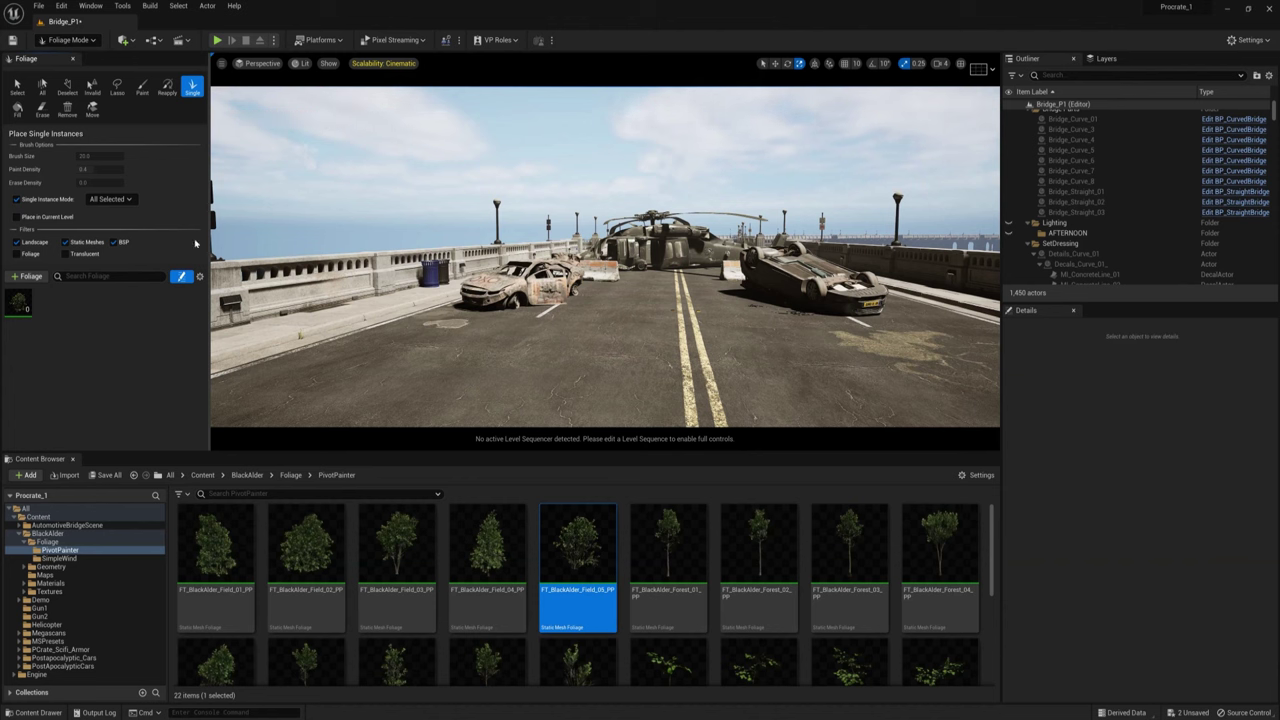
click(18, 302)
scroll(150, 320, down, 10)
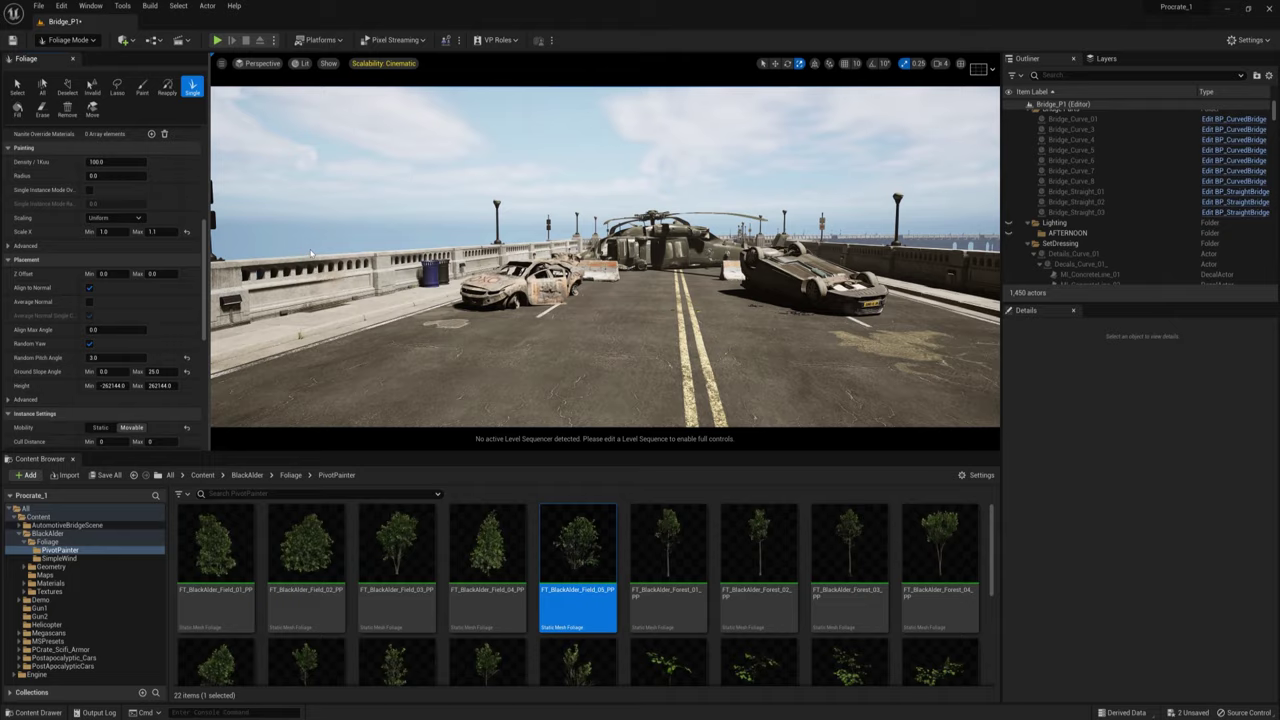
Place black alder trees one by one along both sides of the bridge and adjust the sunlight direction.
click(300, 333)
right_drag(300, 333, 180, 333)
key(w)
right_drag(604, 256, 590, 290)
click(757, 309)
right_drag(757, 309, 889, 276)
click(655, 283)
click(810, 286)
right_drag(632, 360, 601, 229)
right_drag(688, 208, 760, 320)
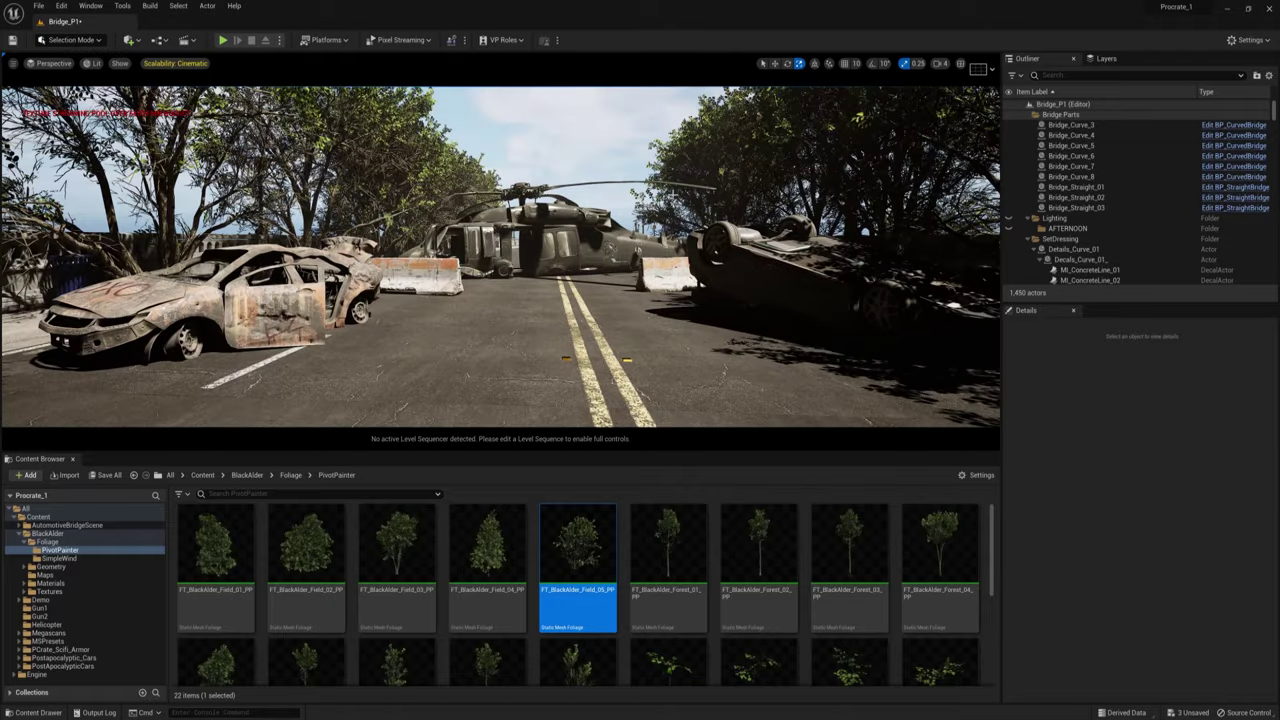
key(ctrl+l)
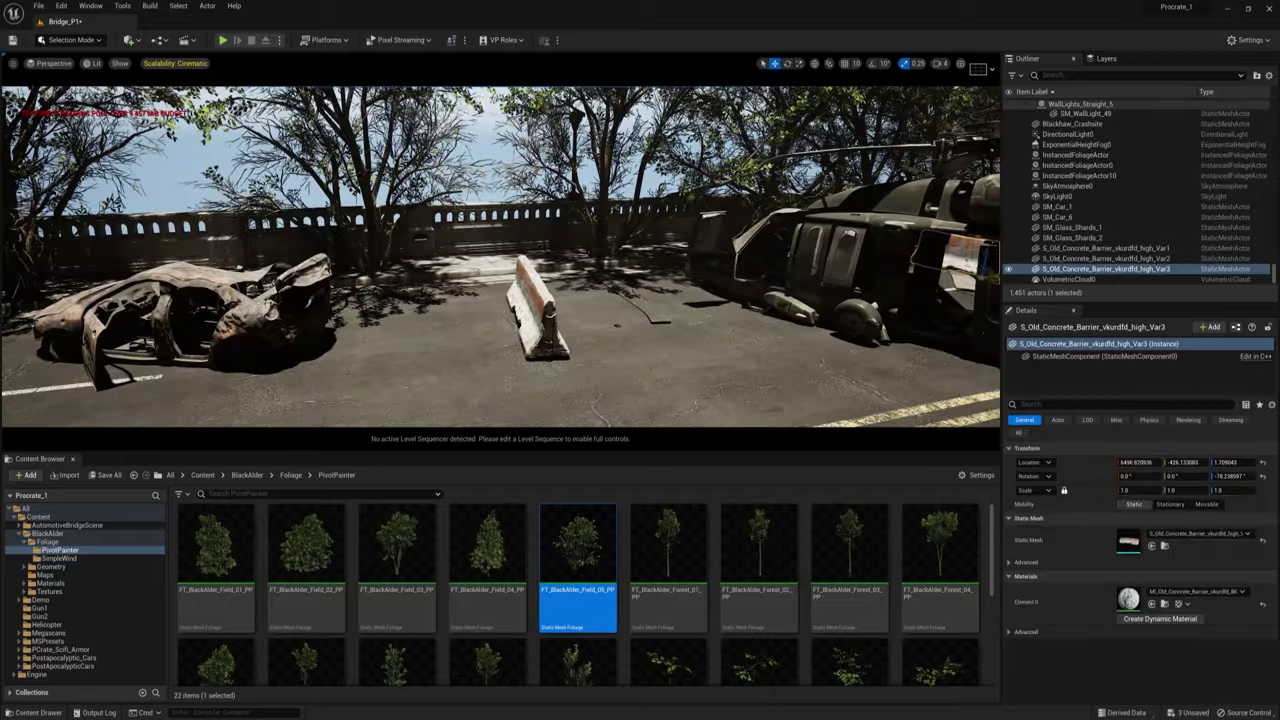
Duplicate the S_Old_Concrete_Barrier Var3 barrier and move the copy across the road.
right_drag(640, 291, 640, 292)
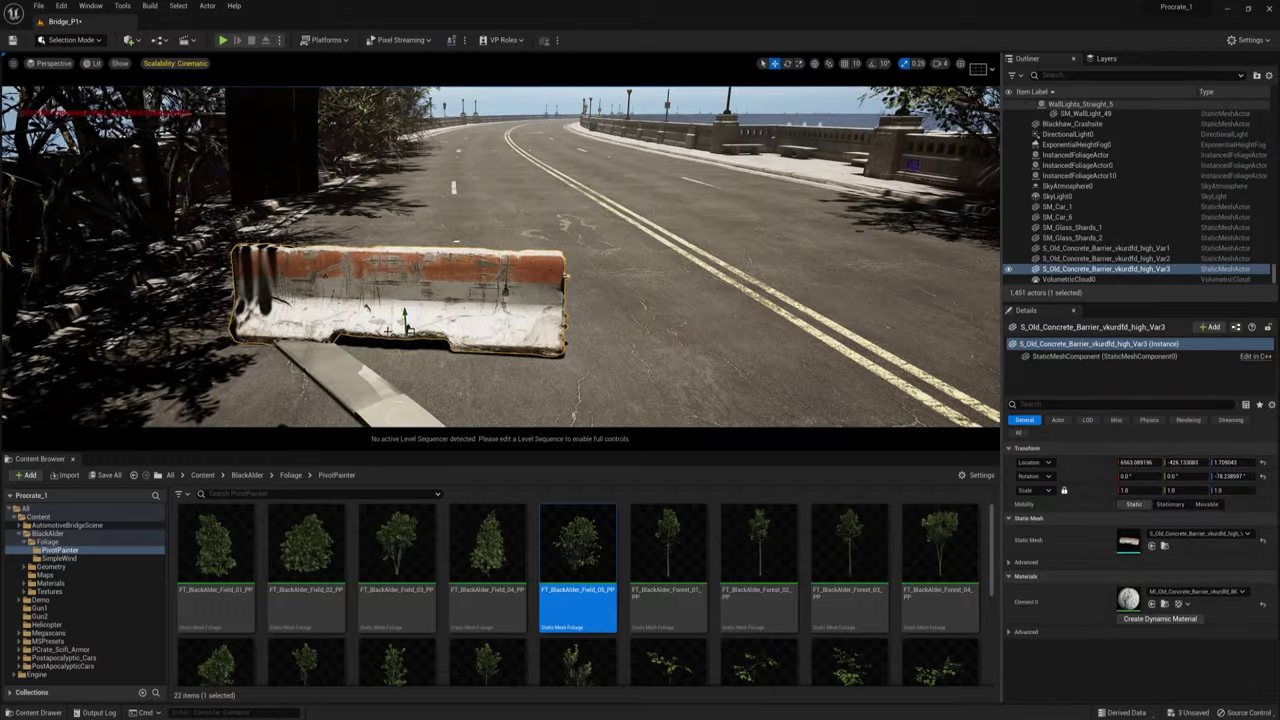
alt+drag(406, 321, 884, 328)
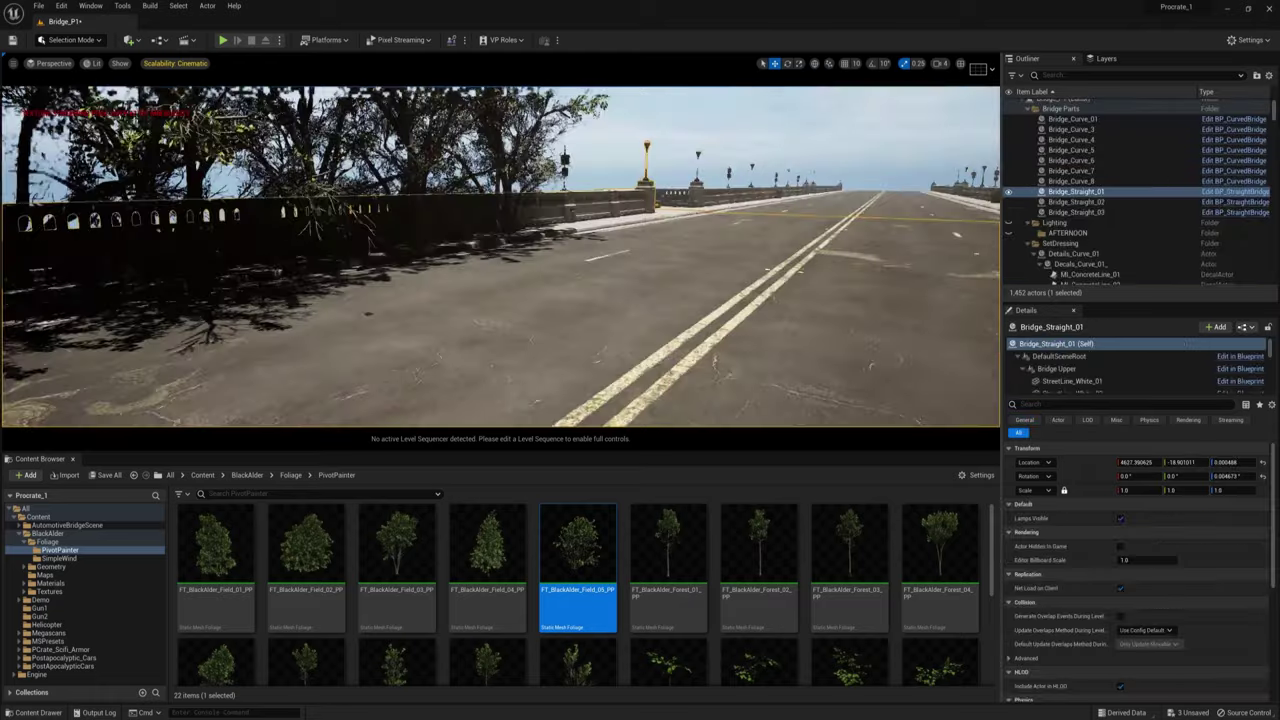
right_drag(640, 291, 640, 291)
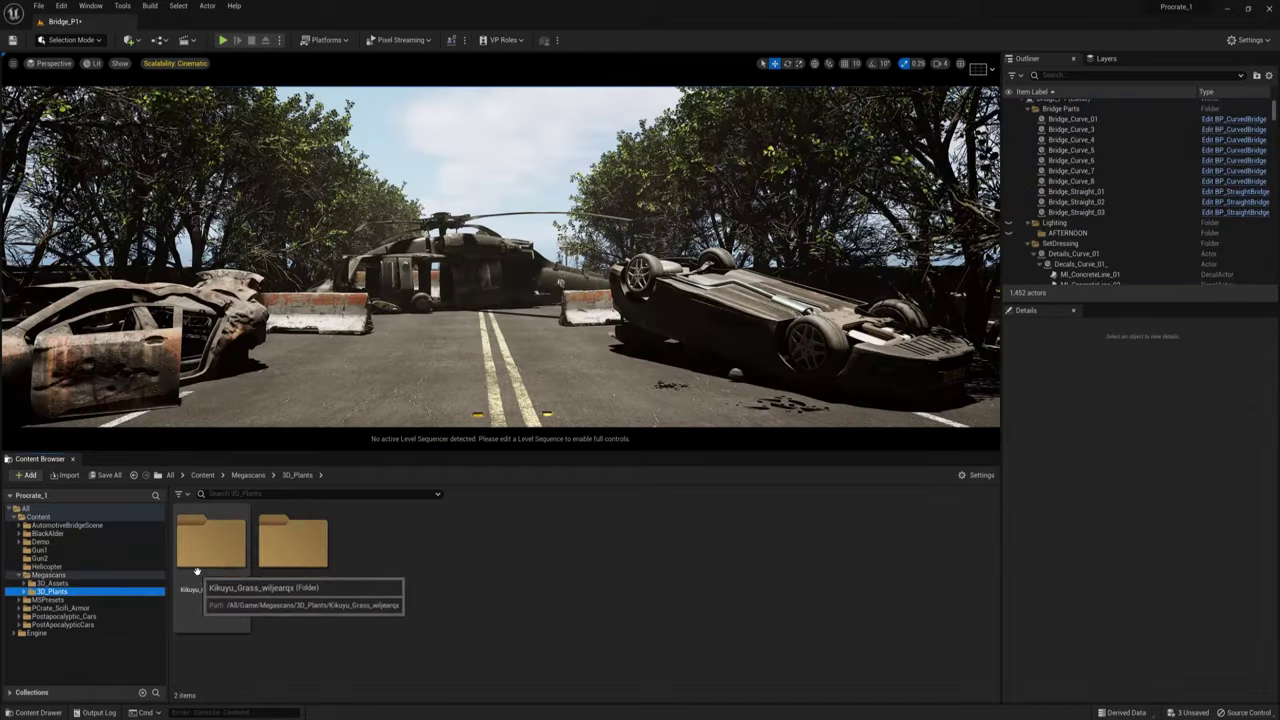
Open the Megascans Kikuyu_Grass plant folder, check its Foliage subfolder and return to the grass static meshes.
double_click(230, 548)
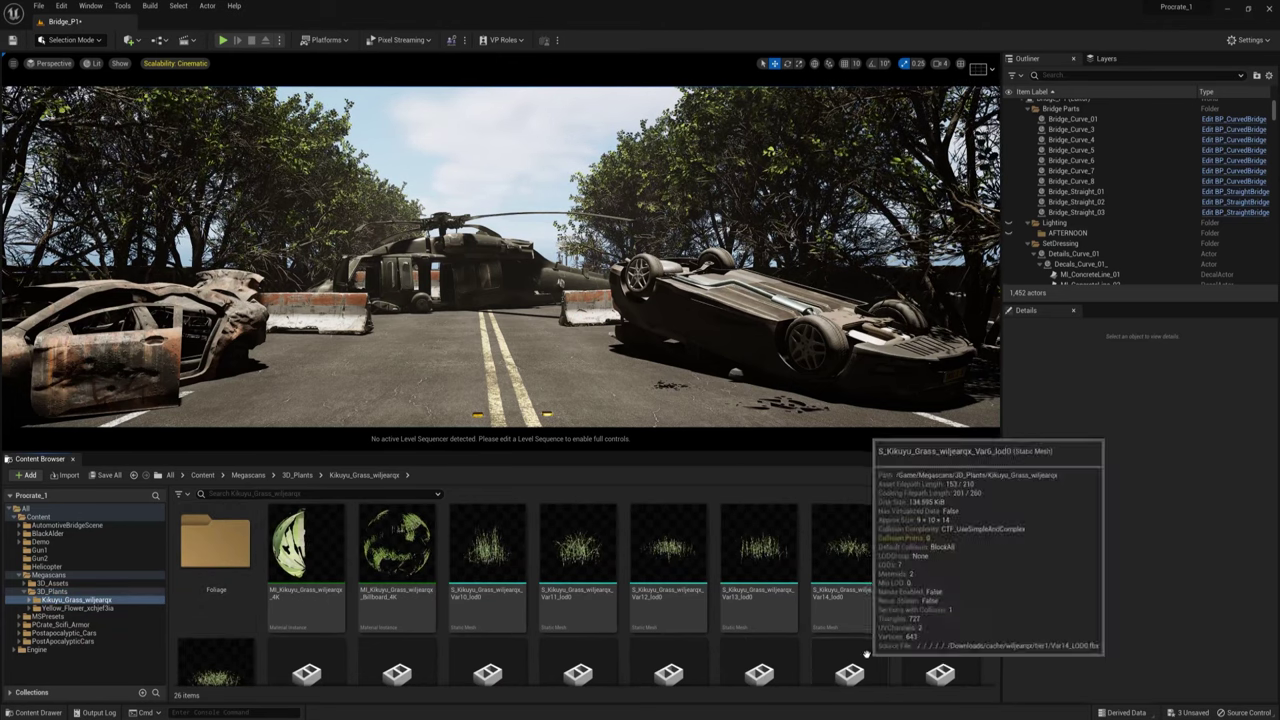
mouse_move(991, 590)
mouse_down()
mouse_move(991, 643)
mouse_move(989, 580)
mouse_up()
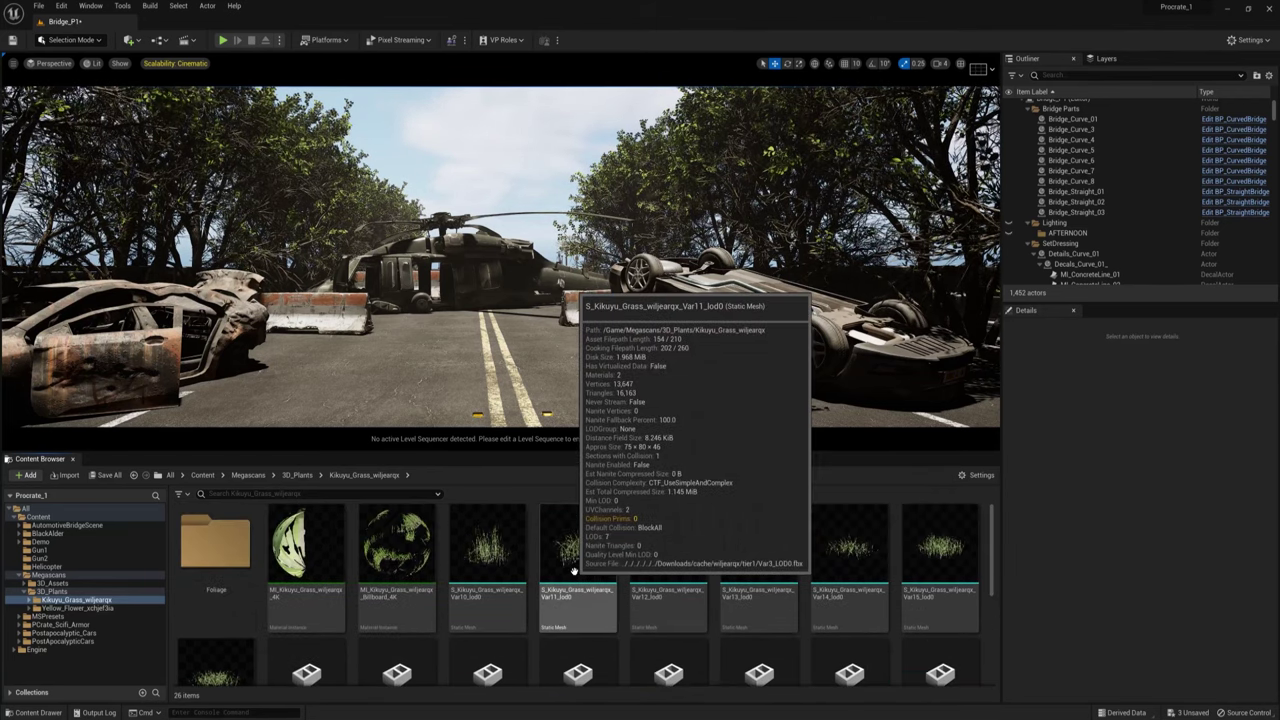
double_click(218, 550)
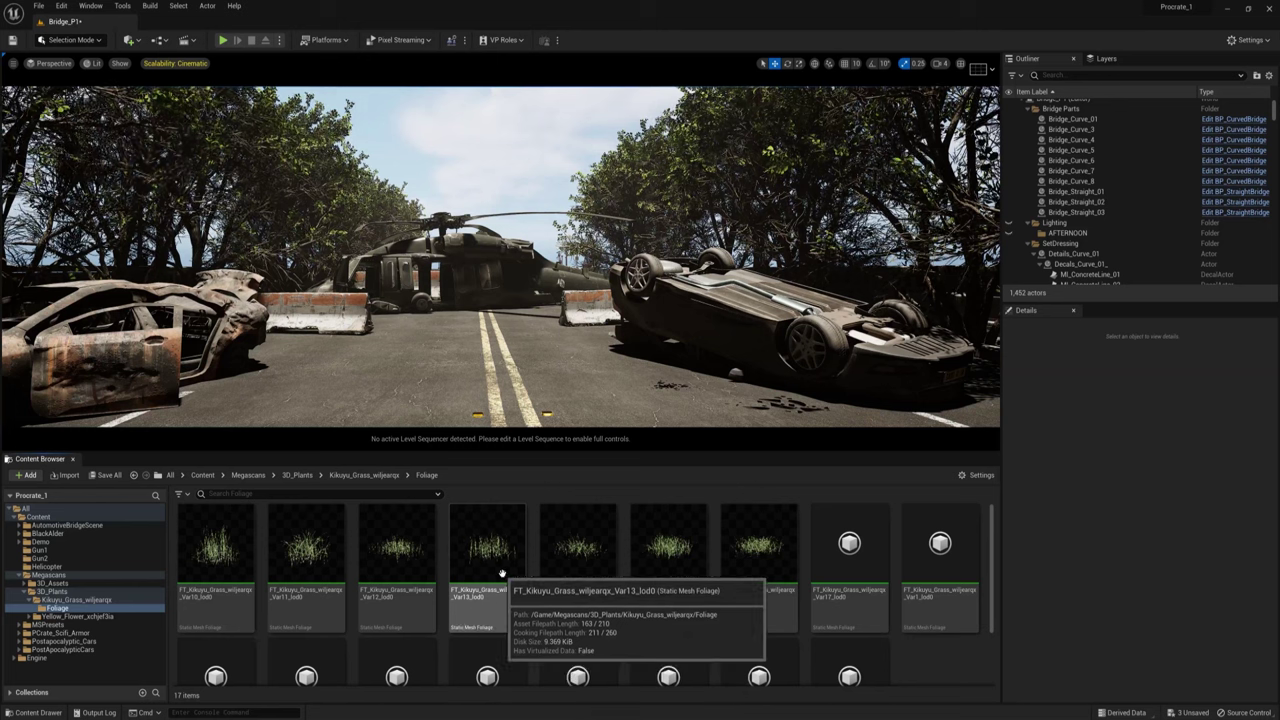
click(487, 571)
click(364, 475)
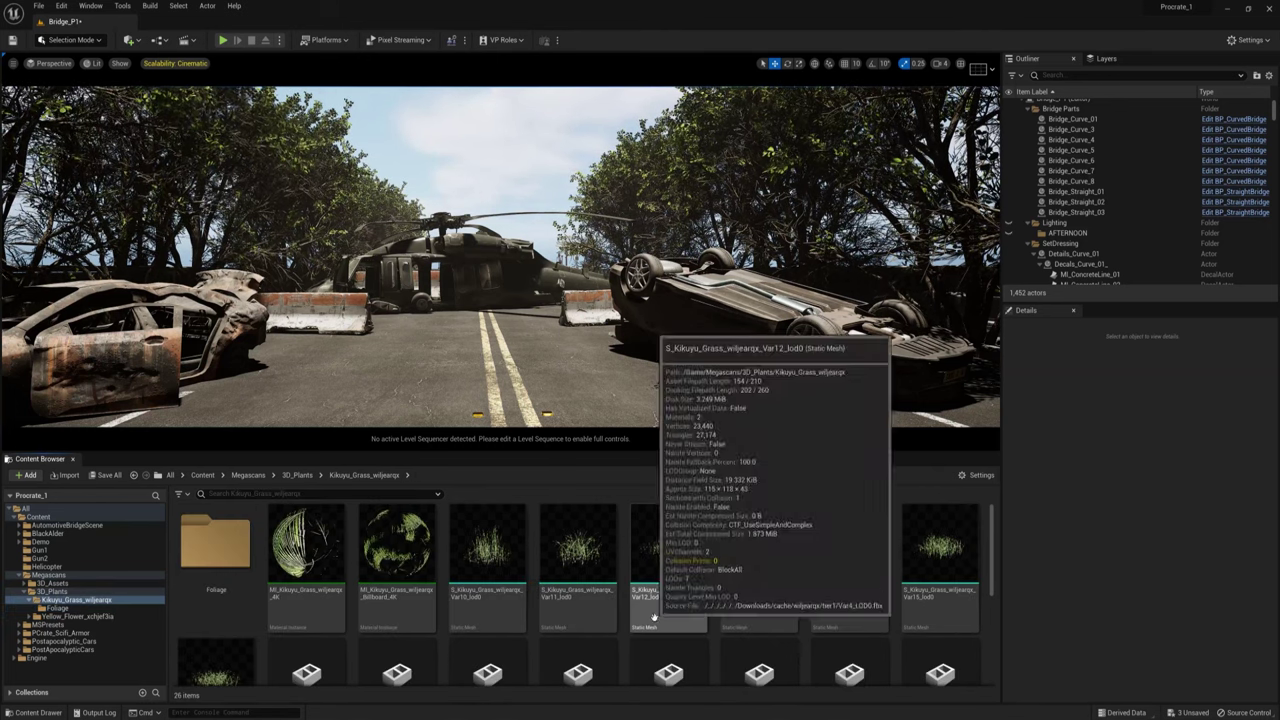
Scatter Kikuyu grass meshes Var13 and Var15 on the road around the wrecked cars, barriers and helicopter.
drag(767, 576, 853, 363)
drag(940, 550, 222, 376)
right_drag(500, 300, 400, 300)
drag(759, 550, 485, 384)
right_drag(485, 384, 520, 400)
click(500, 390)
drag(940, 550, 586, 344)
drag(955, 525, 438, 382)
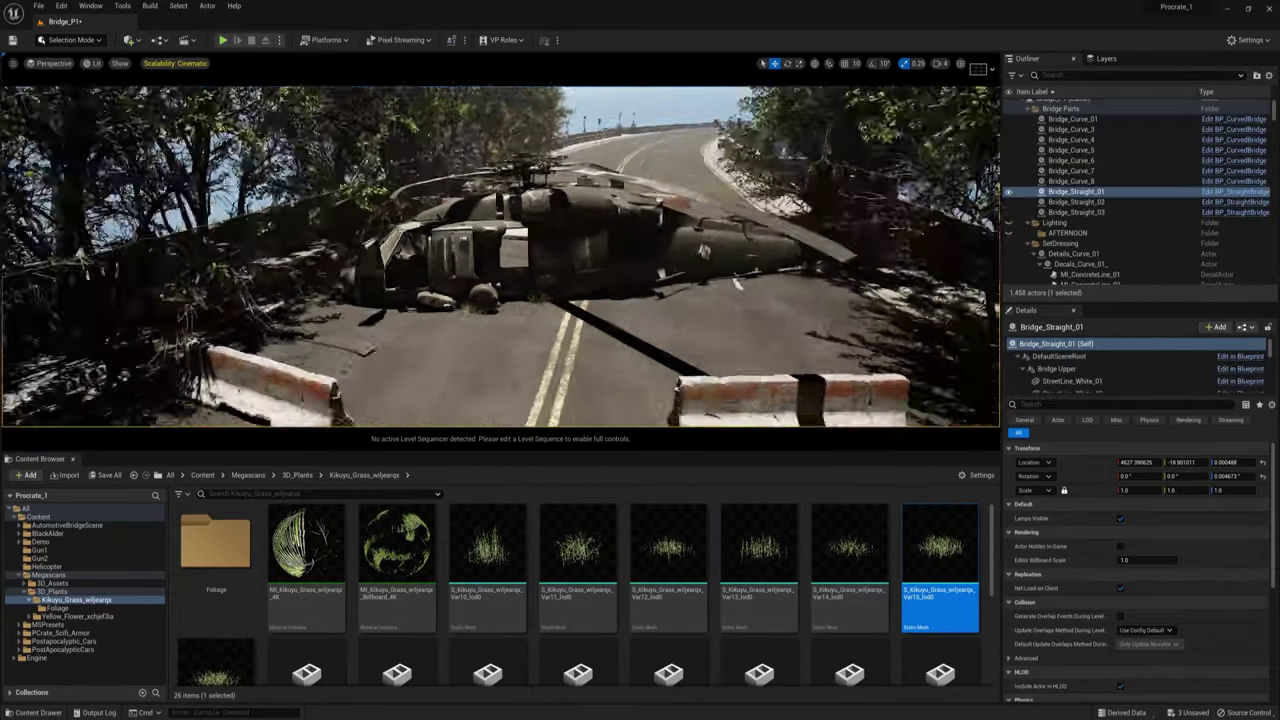
Open the Kikuyu_Grass Foliage subfolder and switch the editor to Foliage mode.
right_drag(500, 300, 470, 260)
key(w)
double_click(214, 584)
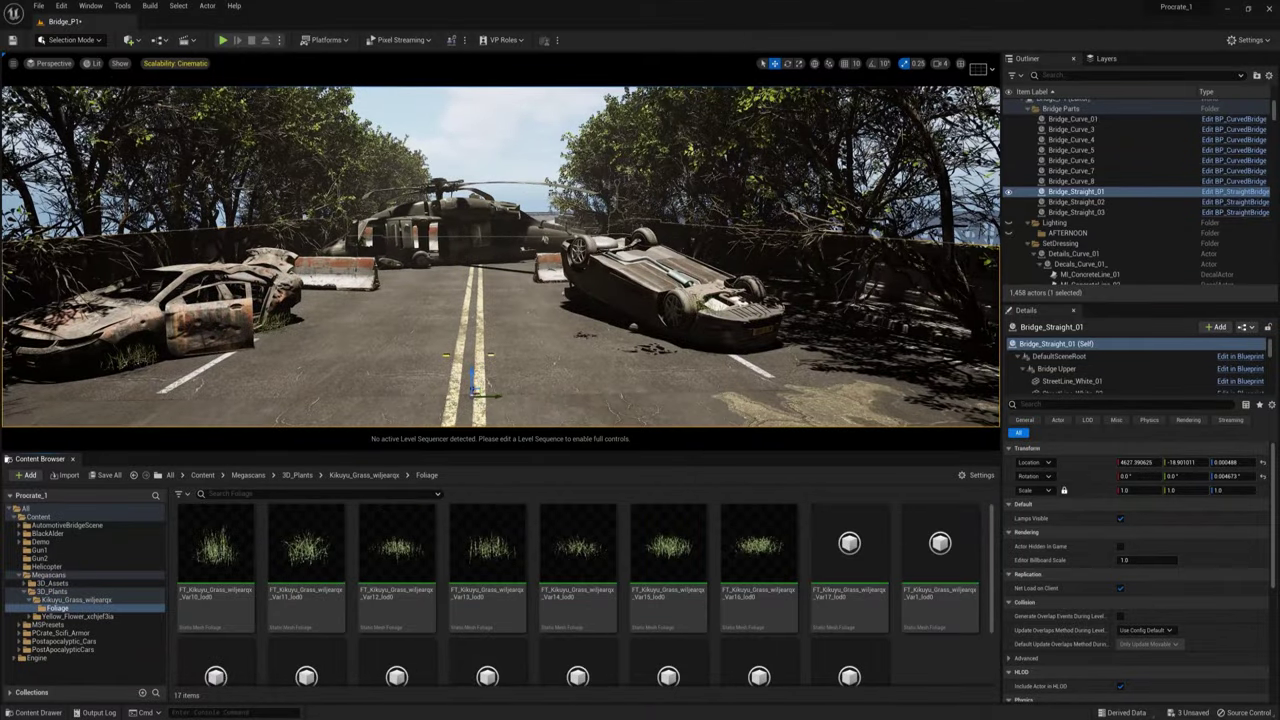
click(98, 40)
click(70, 78)
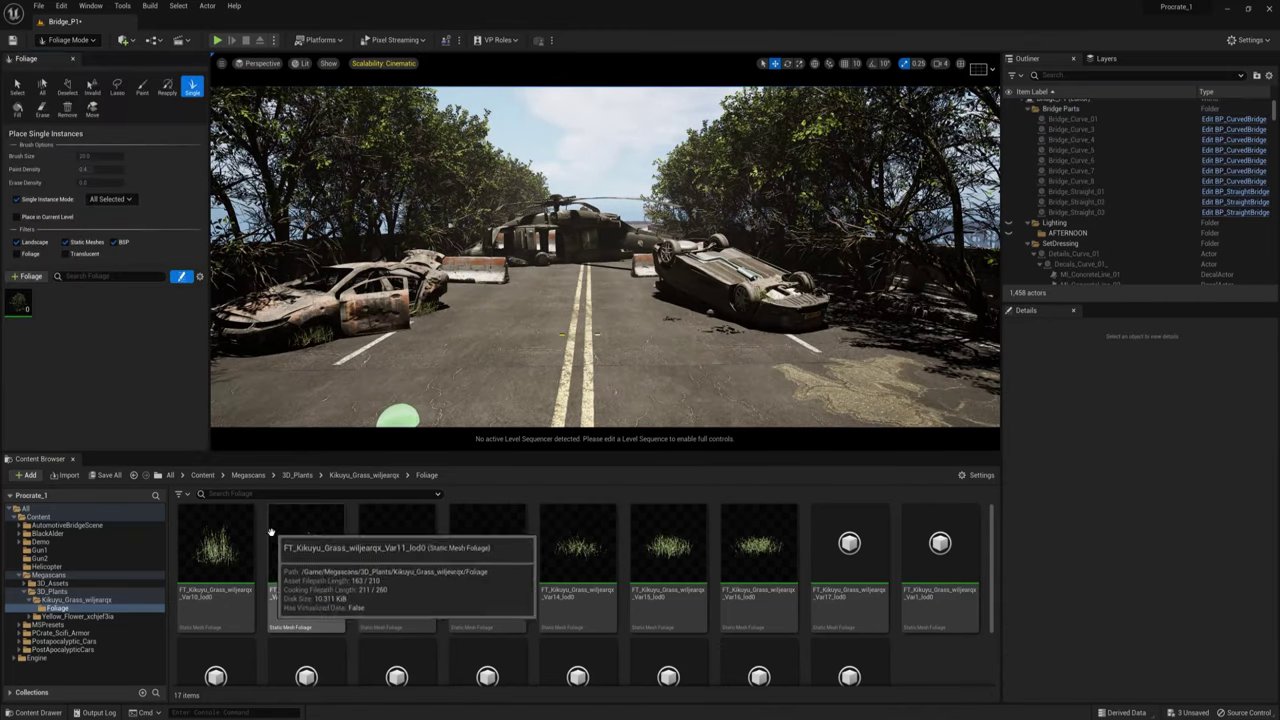
Add the foliage types FT_Kikuyu_Grass Var10 through Var15 to the foliage palette.
click(212, 545)
shift+click(383, 553)
shift+click(578, 550)
shift+click(668, 550)
drag(668, 550, 105, 308)
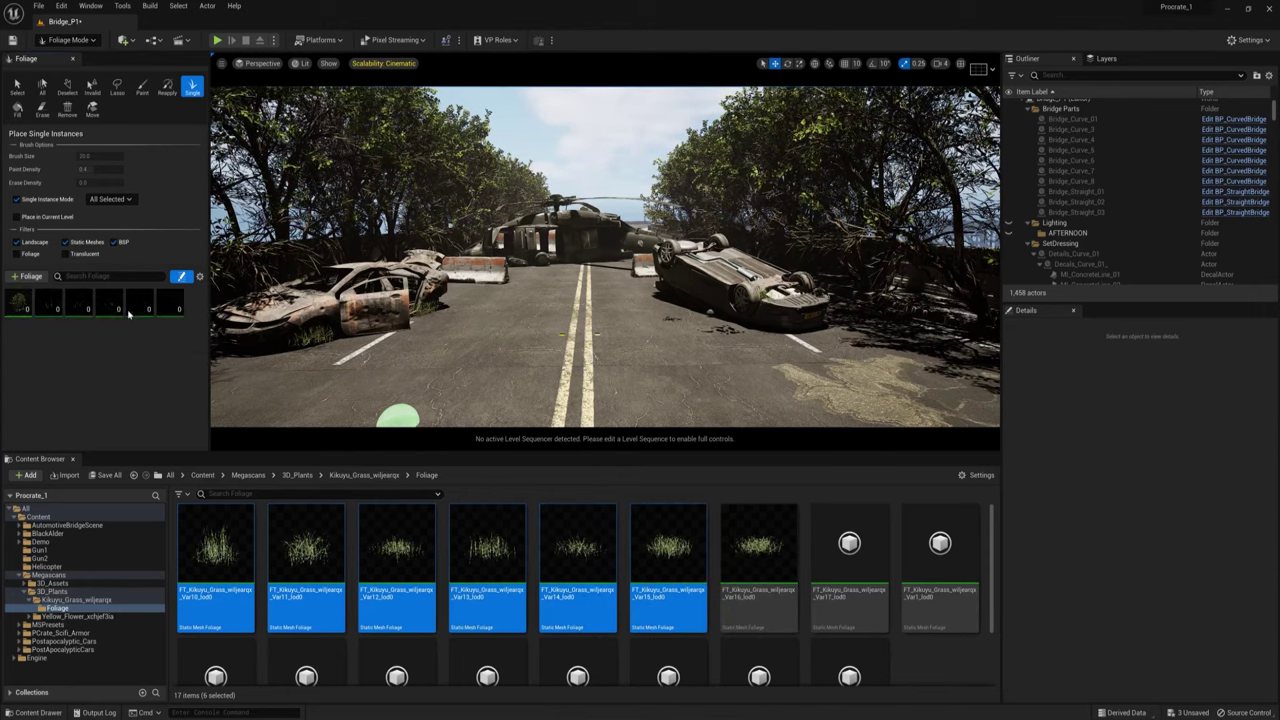
Select the six Kikuyu grass types together in the foliage palette, check their settings and paint them over the road around the wrecks.
click(48, 304)
shift+click(22, 334)
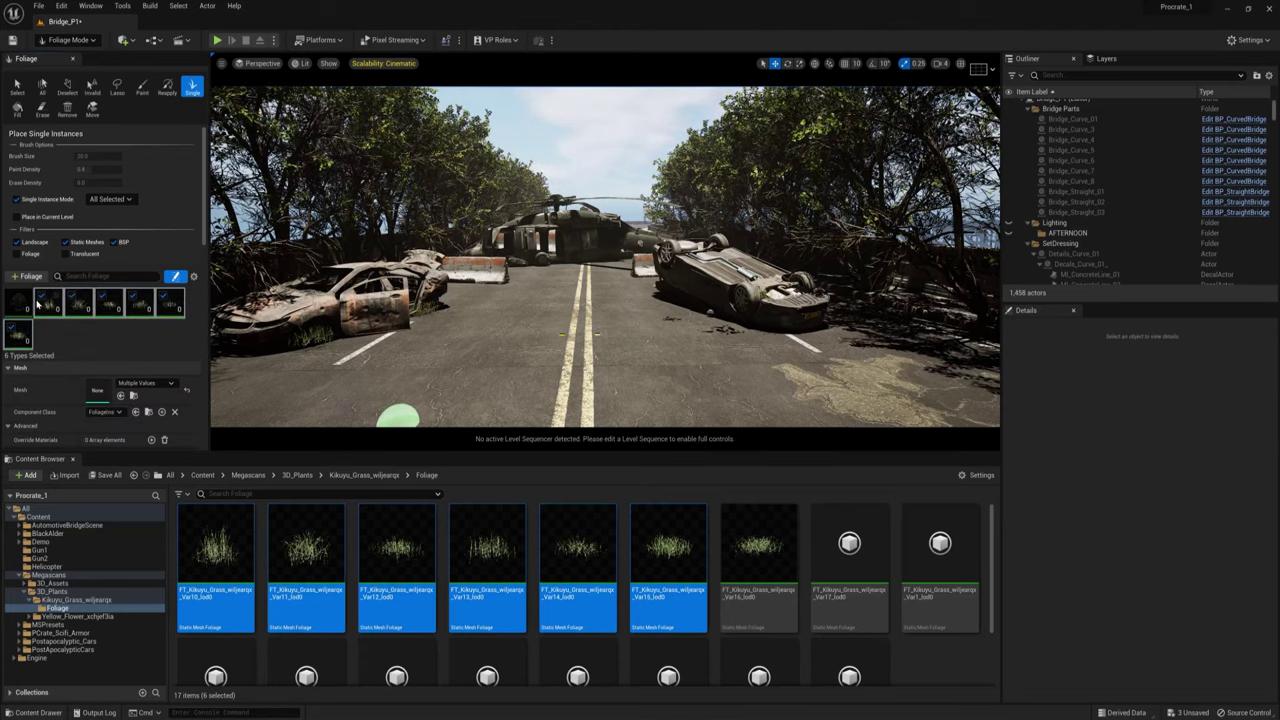
click(145, 341)
click(47, 303)
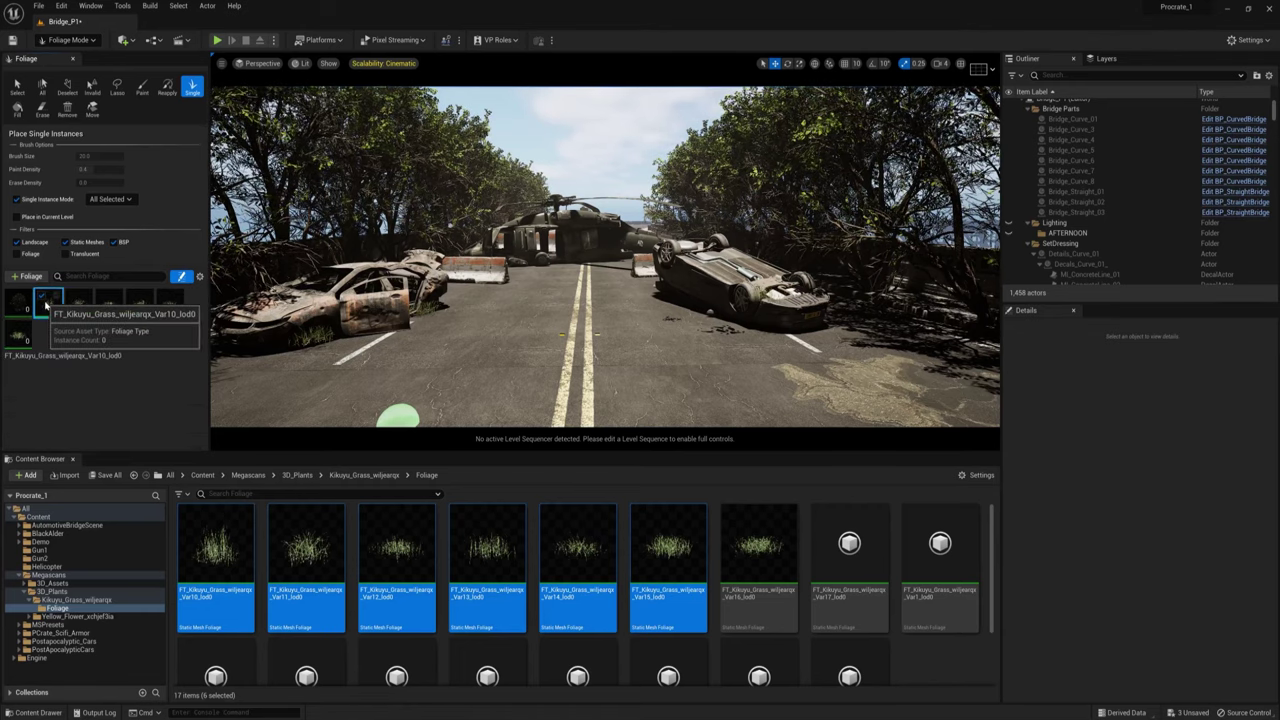
shift+click(18, 333)
drag(205, 231, 201, 323)
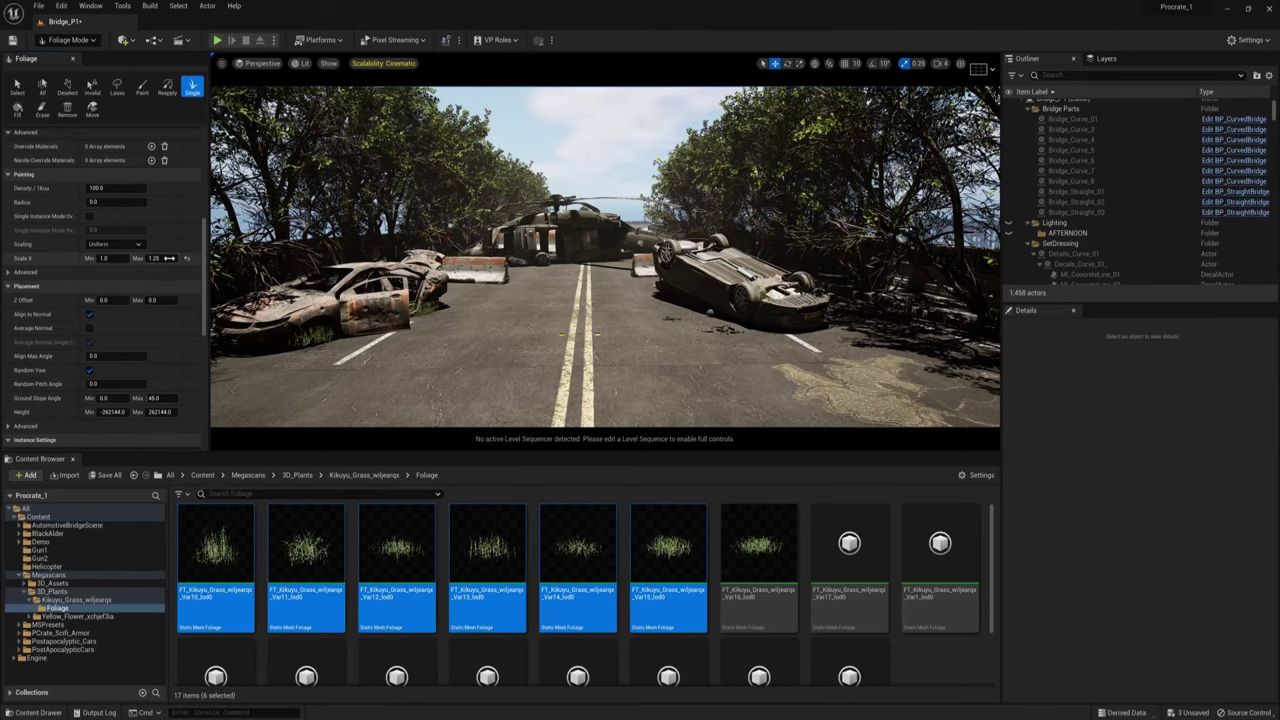
drag(203, 258, 200, 164)
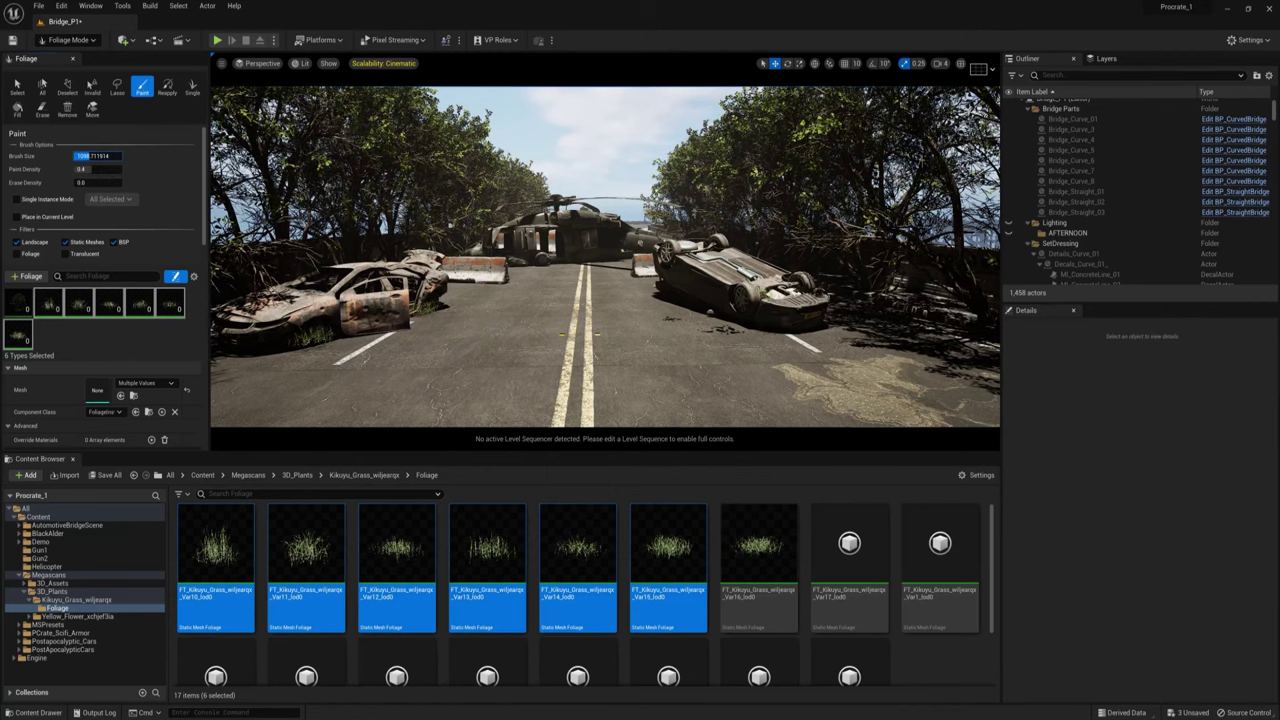
click(600, 335)
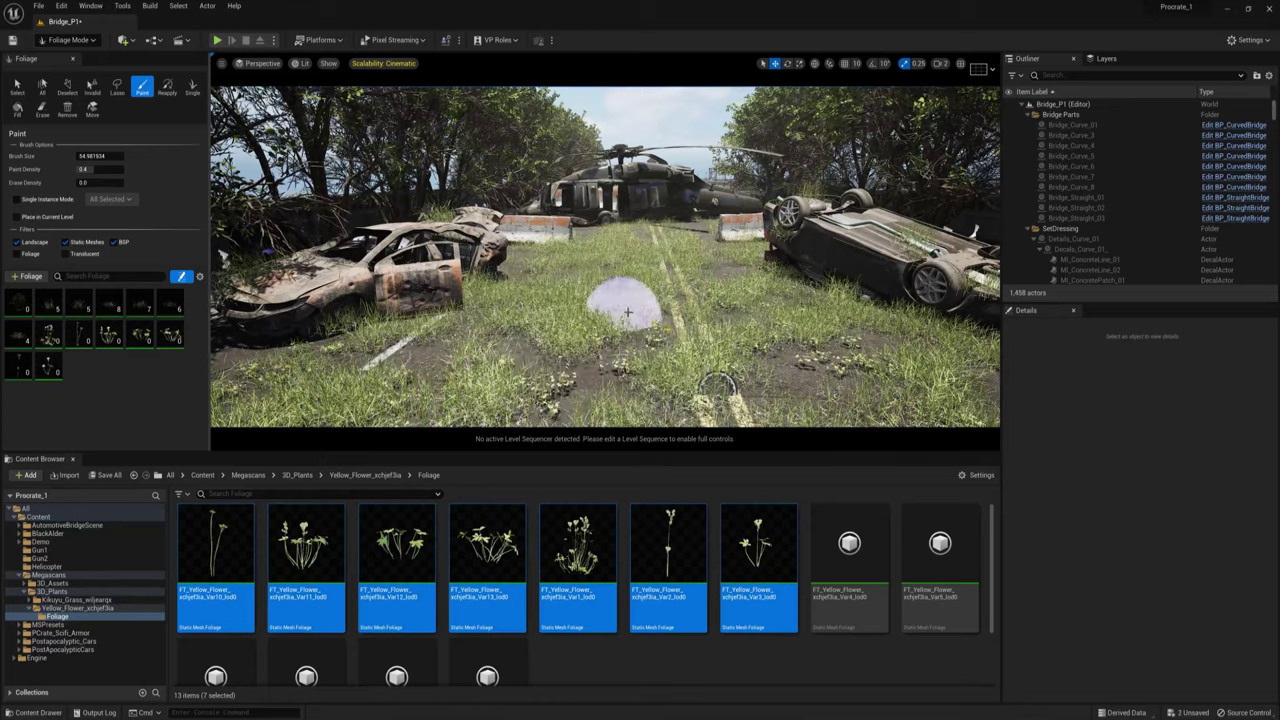
scroll(565, 388, down, 5)
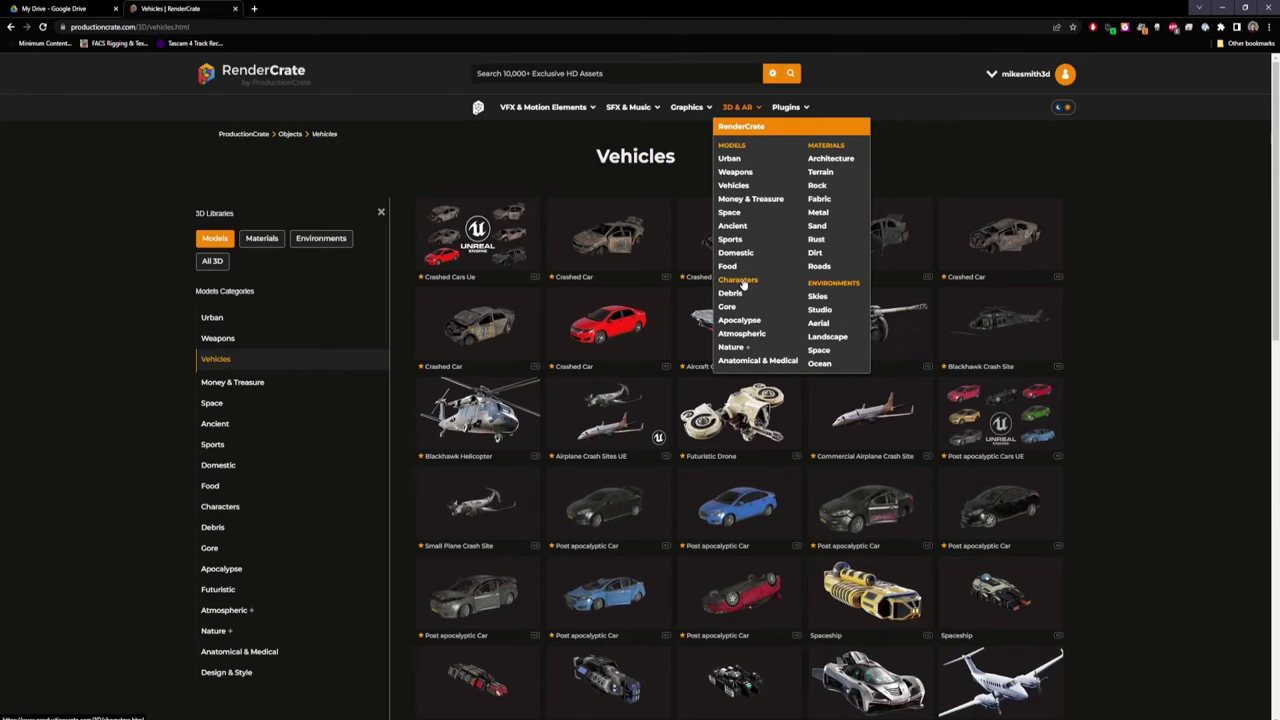
Switch to the RenderCrate website and open the Male Scifi Armor model from the Characters category for download.
click(740, 282)
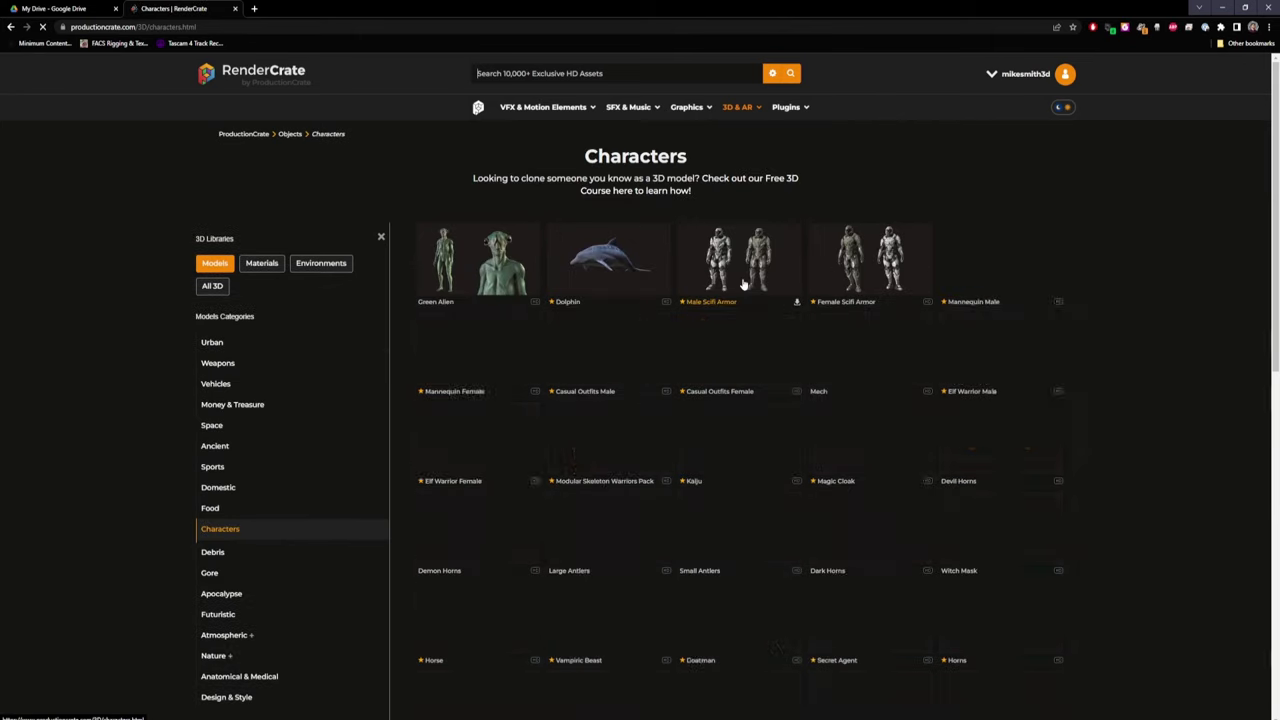
click(742, 278)
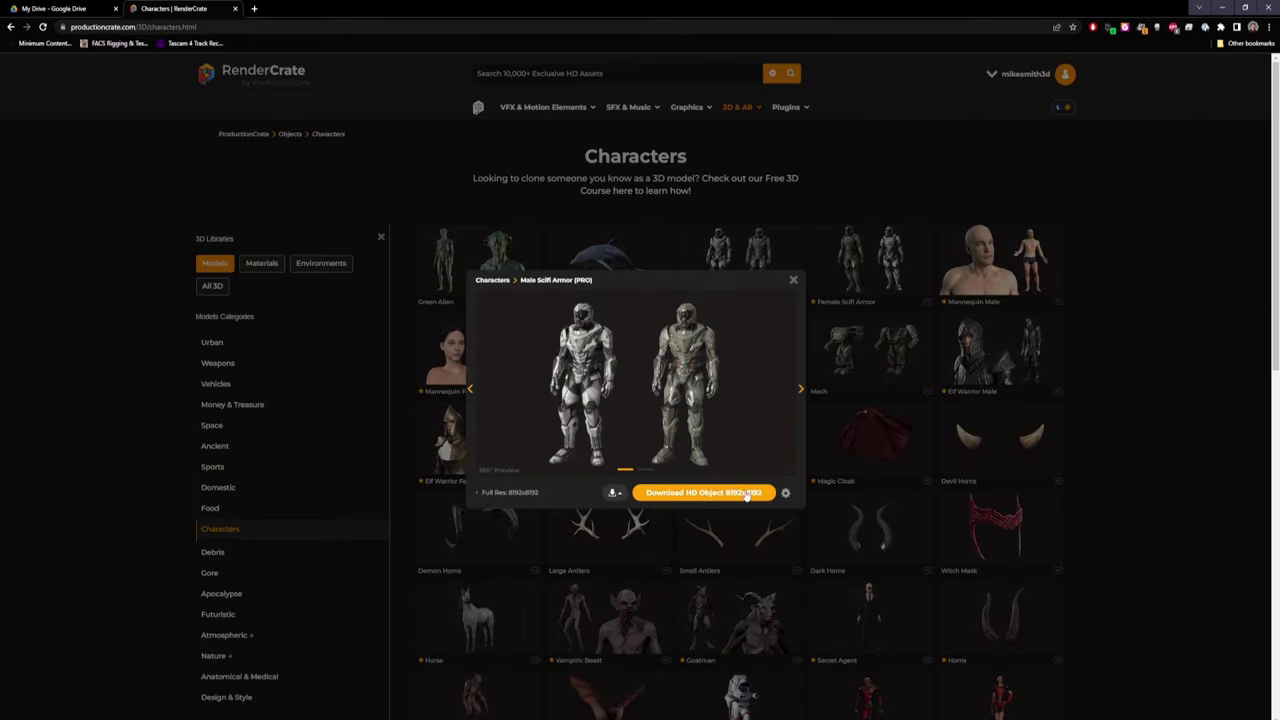
click(625, 493)
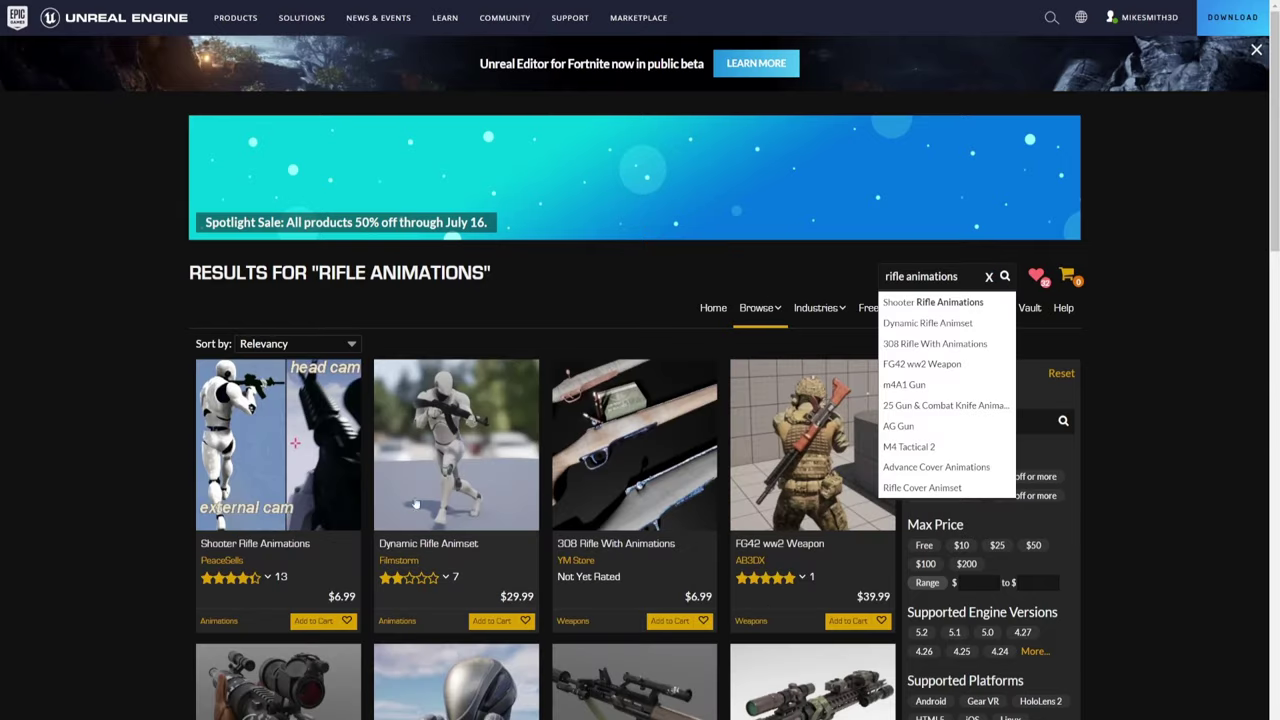
Open the Dynamic Rifle Animset page on the Unreal Engine Marketplace and look through its preview images and description.
click(416, 504)
scroll(443, 470, down, 1)
click(378, 585)
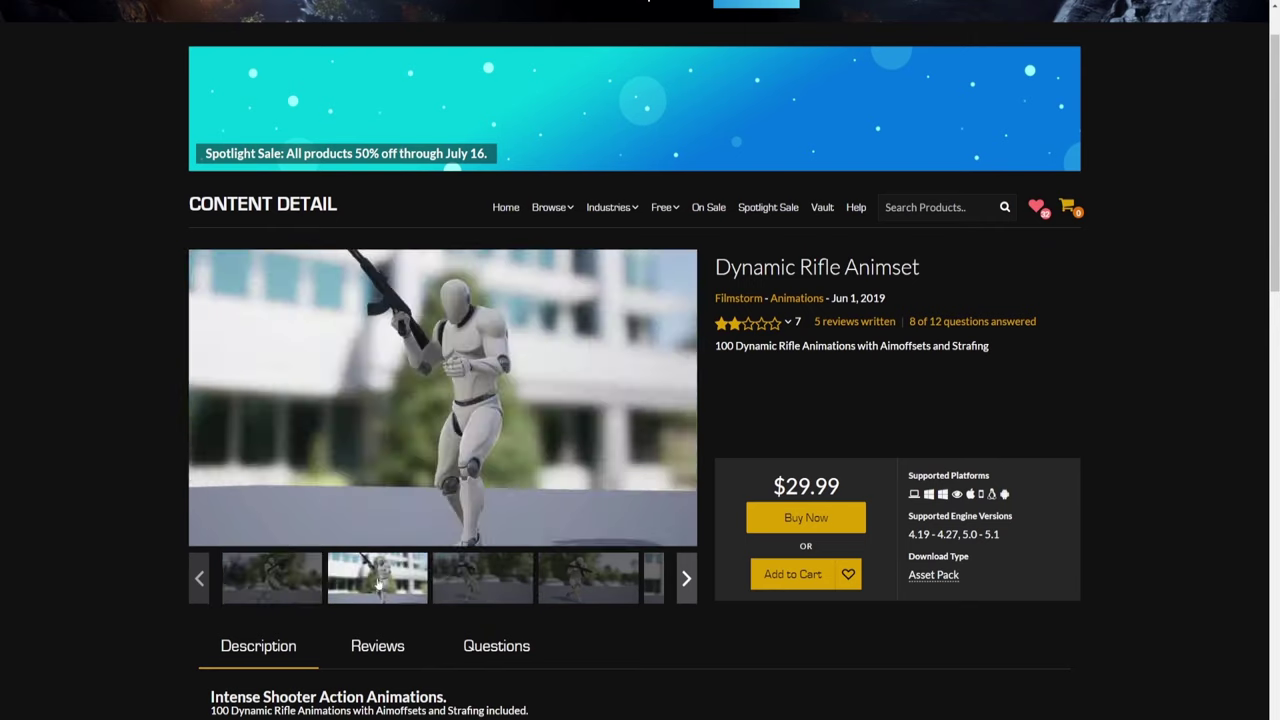
click(686, 578)
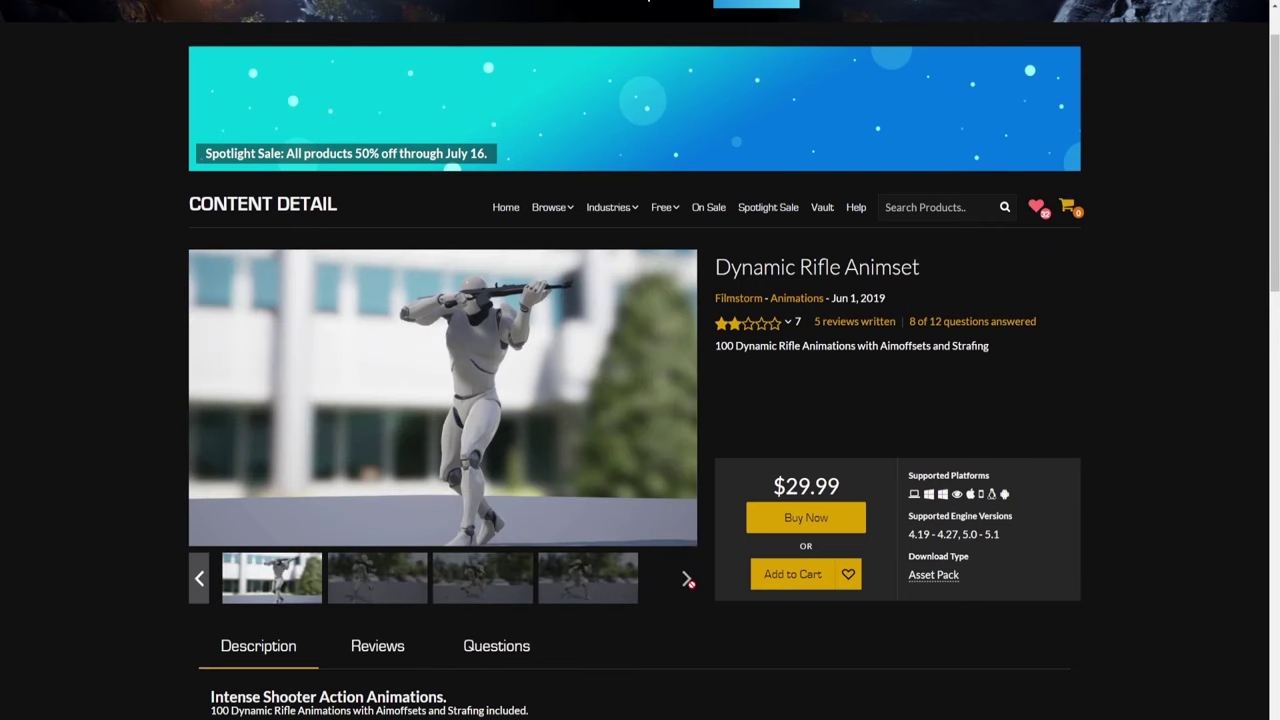
click(400, 577)
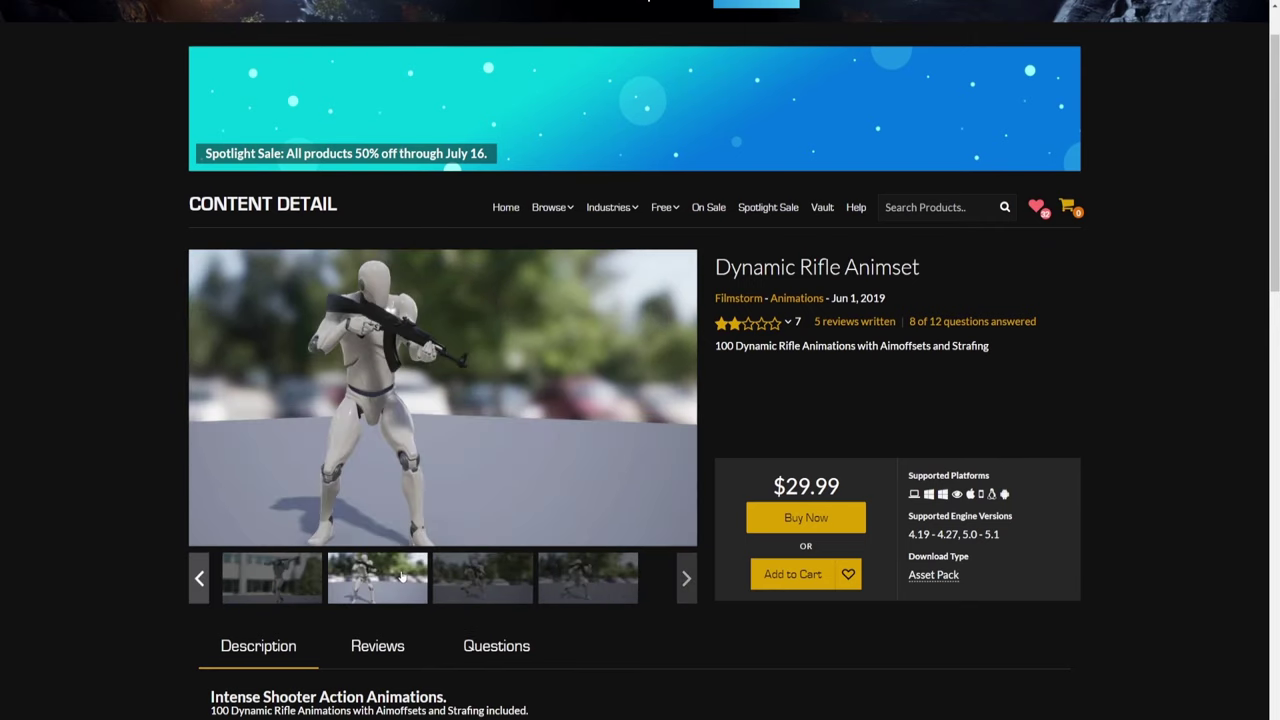
scroll(145, 446, down, 2)
scroll(144, 444, up, 1)
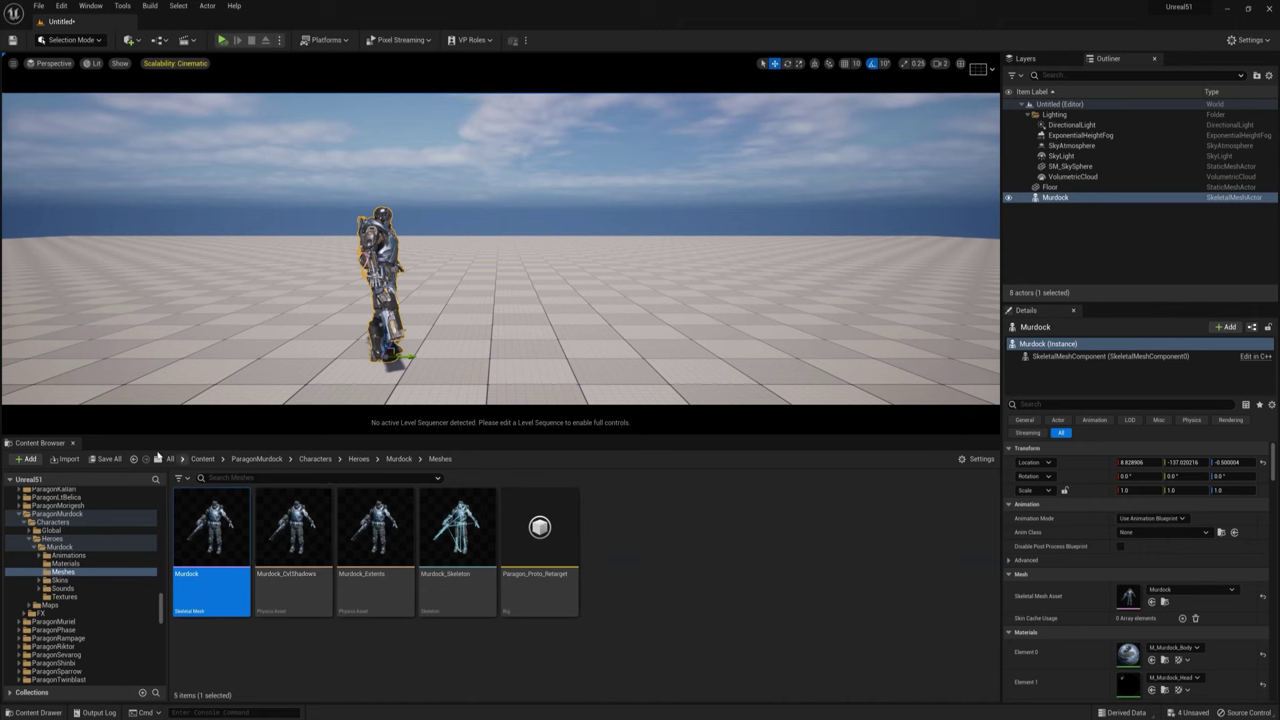
Switch to the Unreal Editor level containing the Murdock character and start adding a new Level Sequence.
click(189, 41)
click(229, 64)
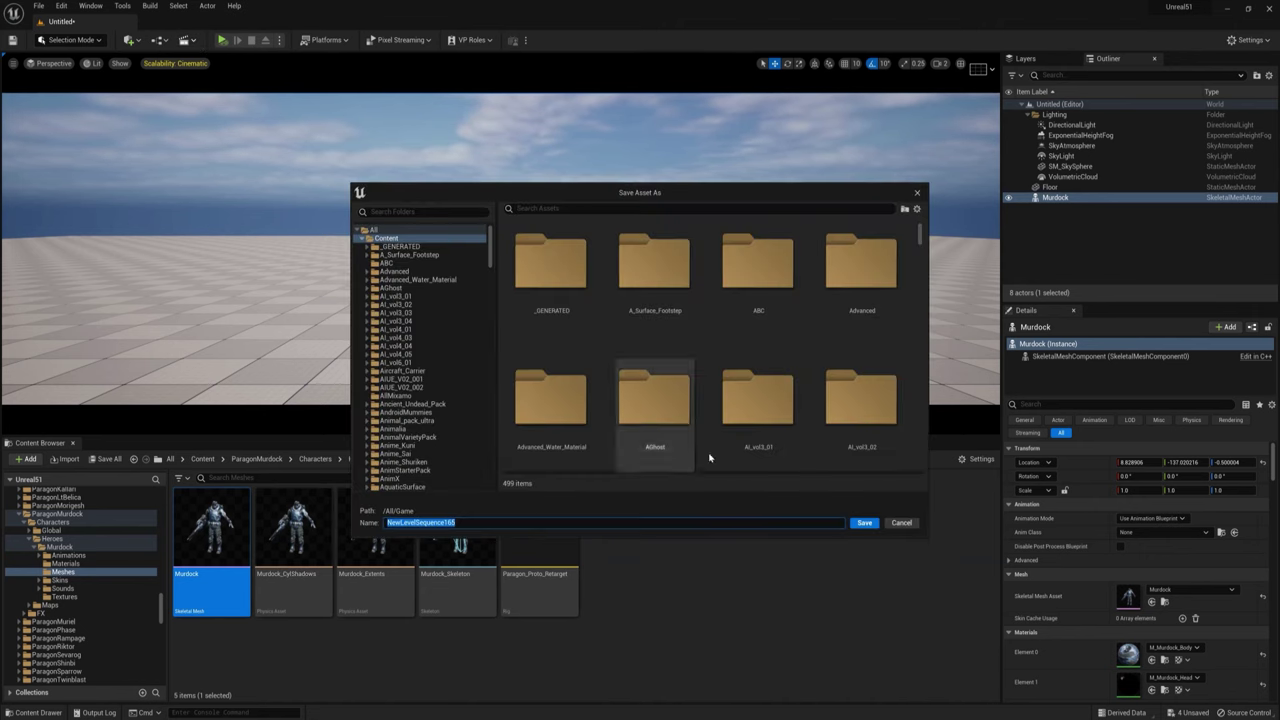
Save the new level sequence as NewLevelSequence165 and add the Murdock character to it as a track.
click(862, 523)
click(1055, 197)
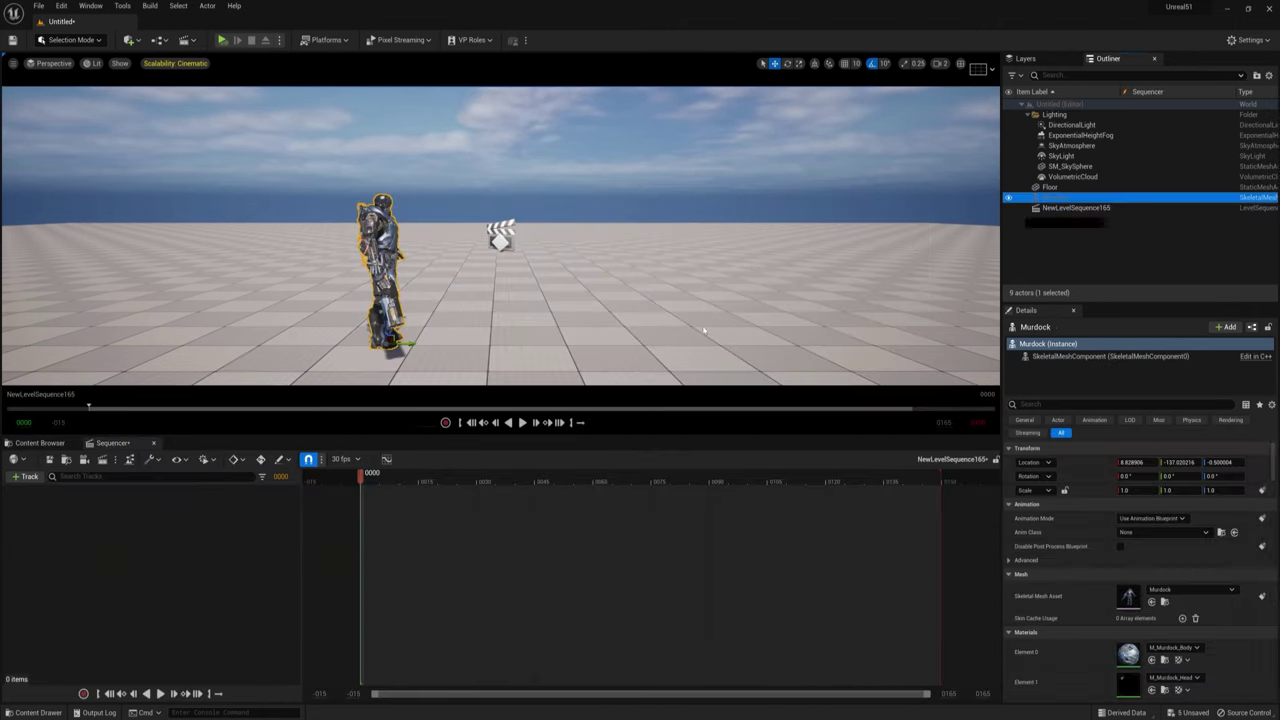
drag(101, 521, 278, 492)
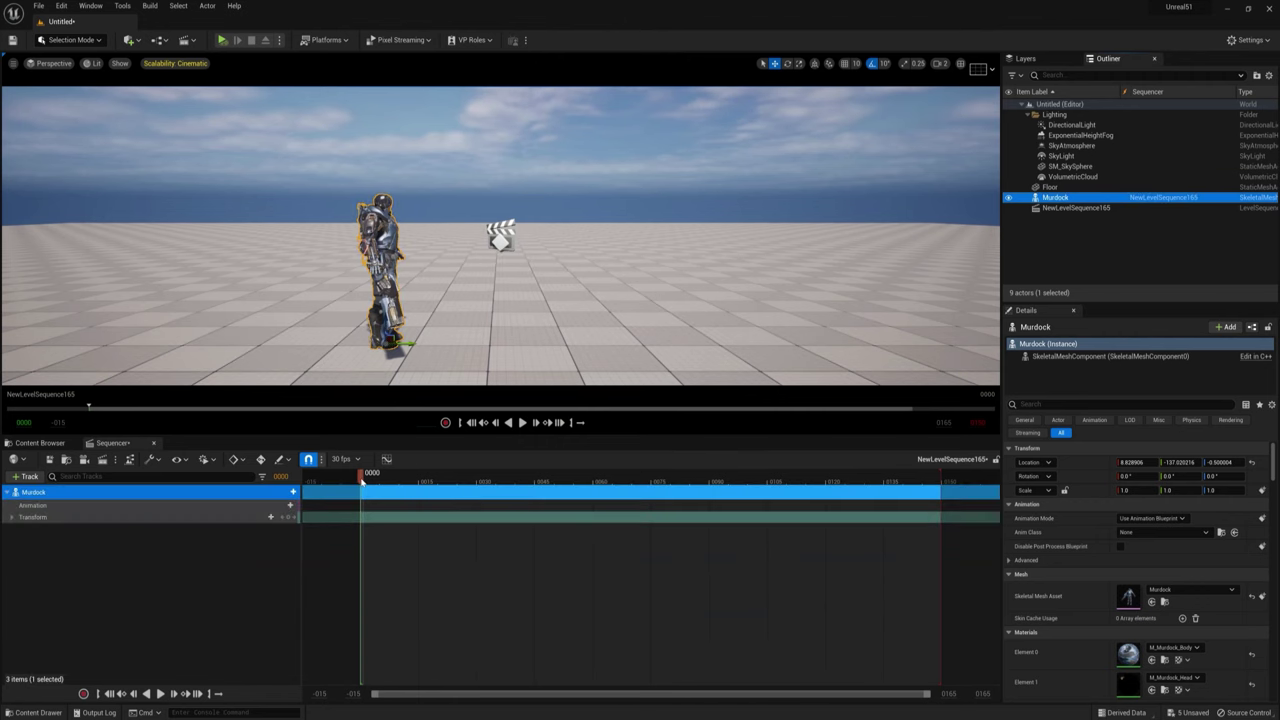
Add the Walk_Fwd animation to Murdock's animation track and play the sequence.
click(283, 505)
scroll(403, 557, down, 3)
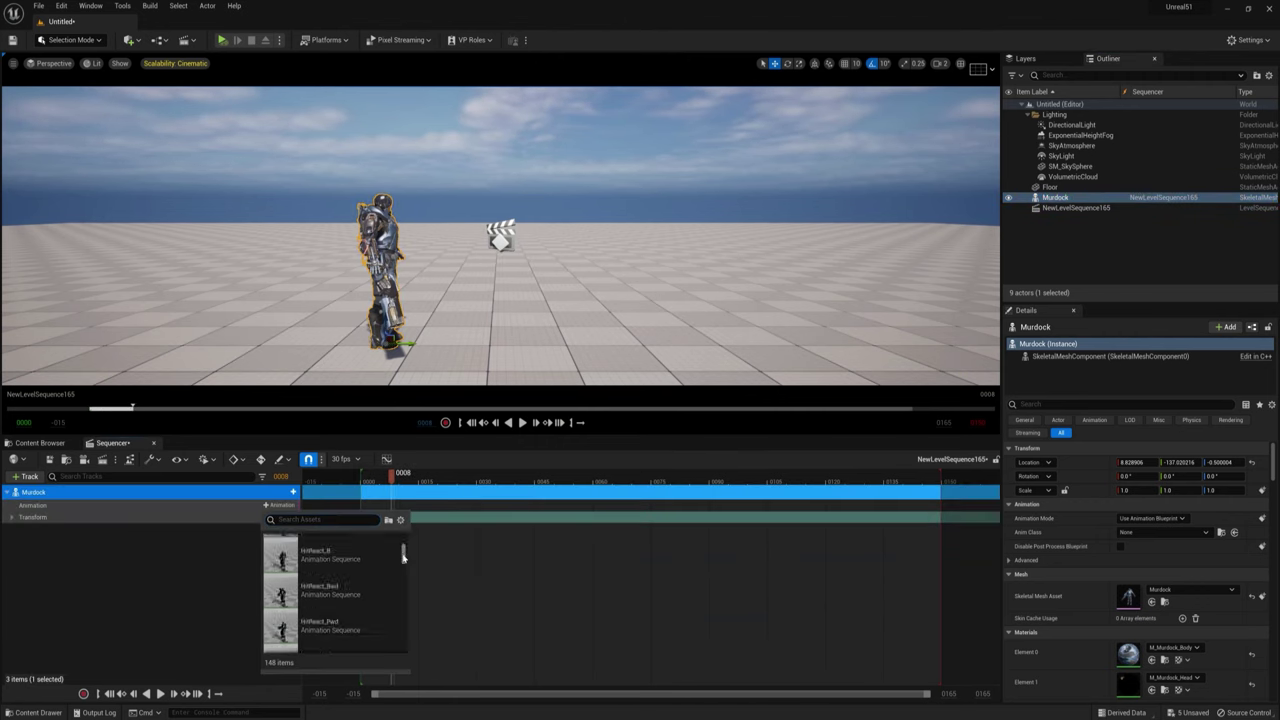
text(walk)
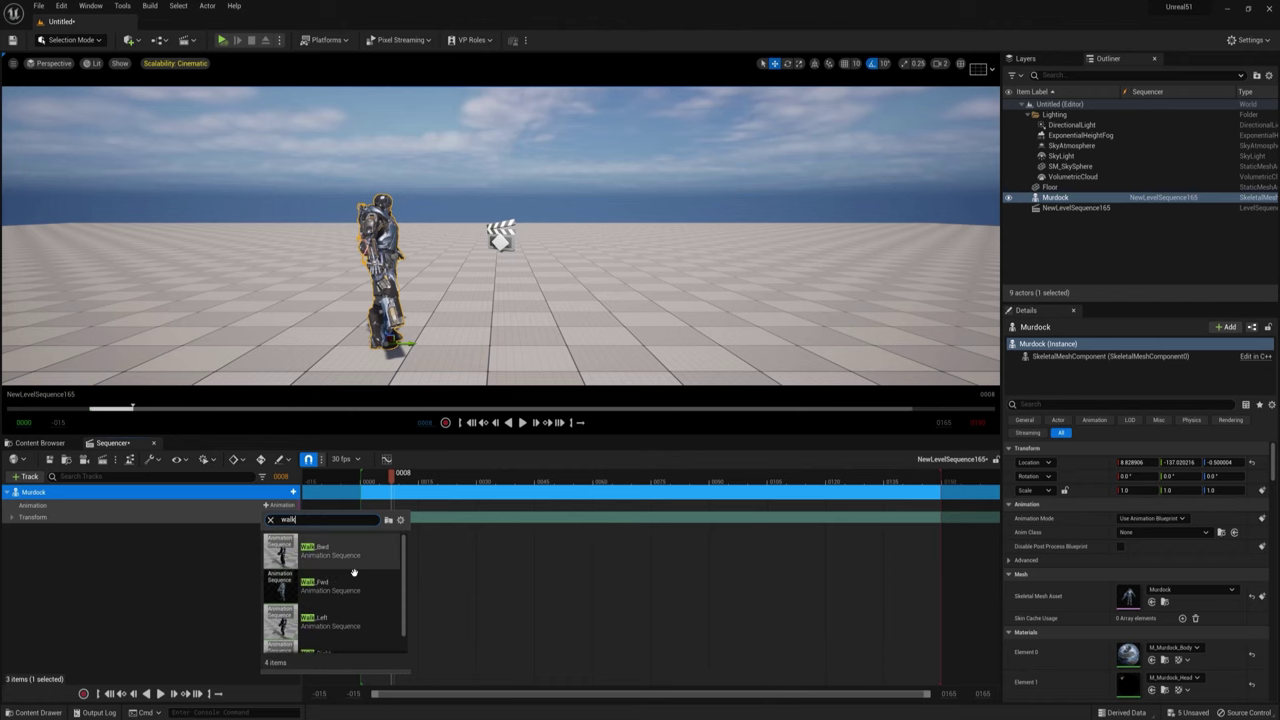
click(354, 578)
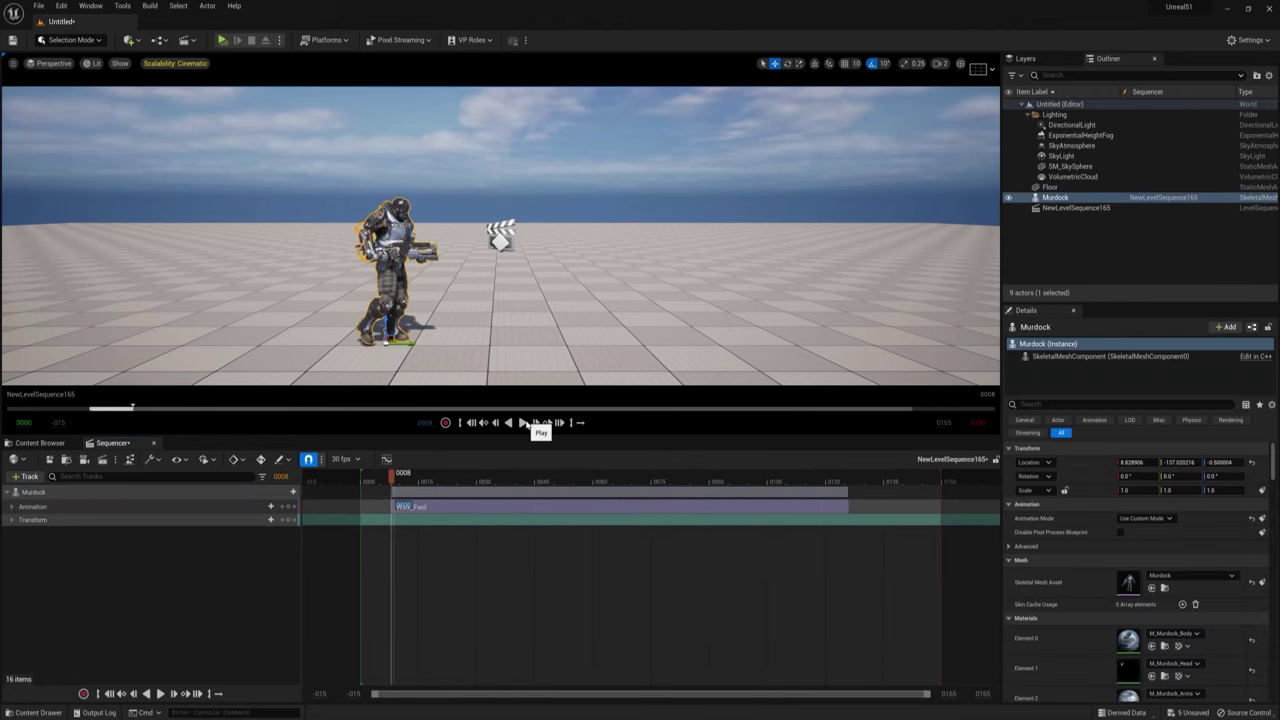
click(523, 422)
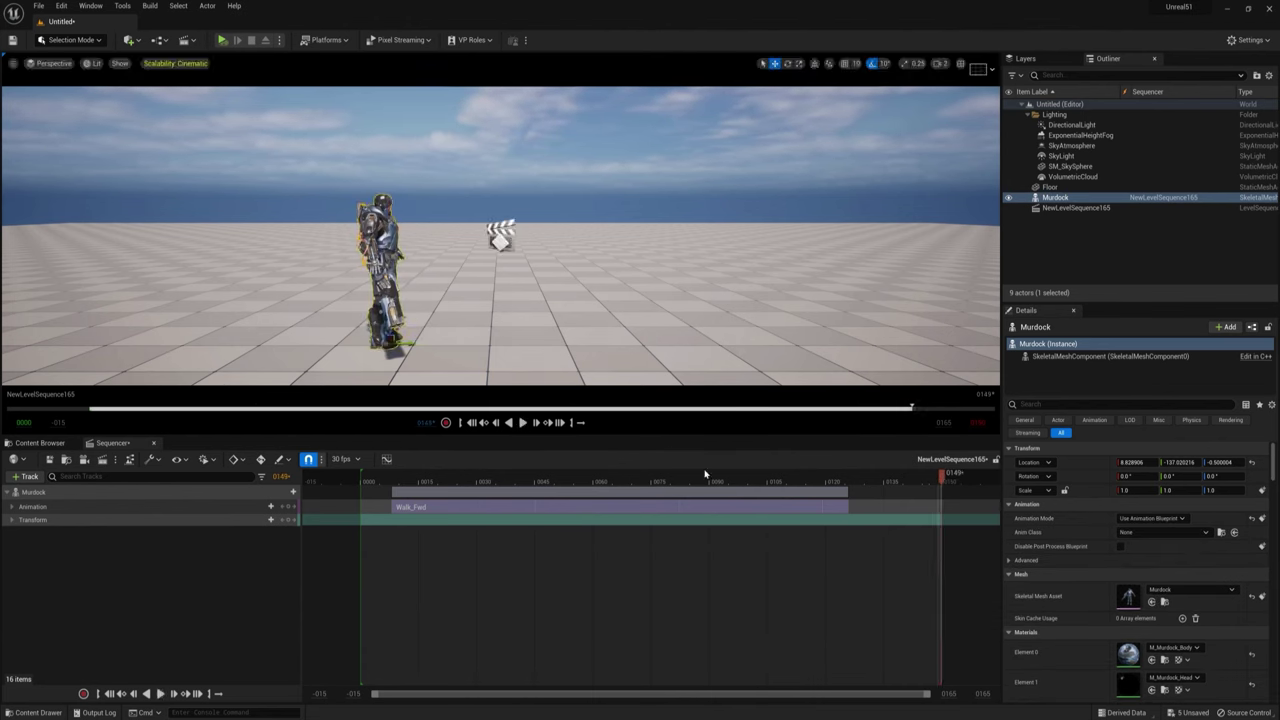
Keyframe Murdock's transform from the sequence start to frame 70 so he moves forward across the floor, and preview the walk.
drag(941, 478, 513, 493)
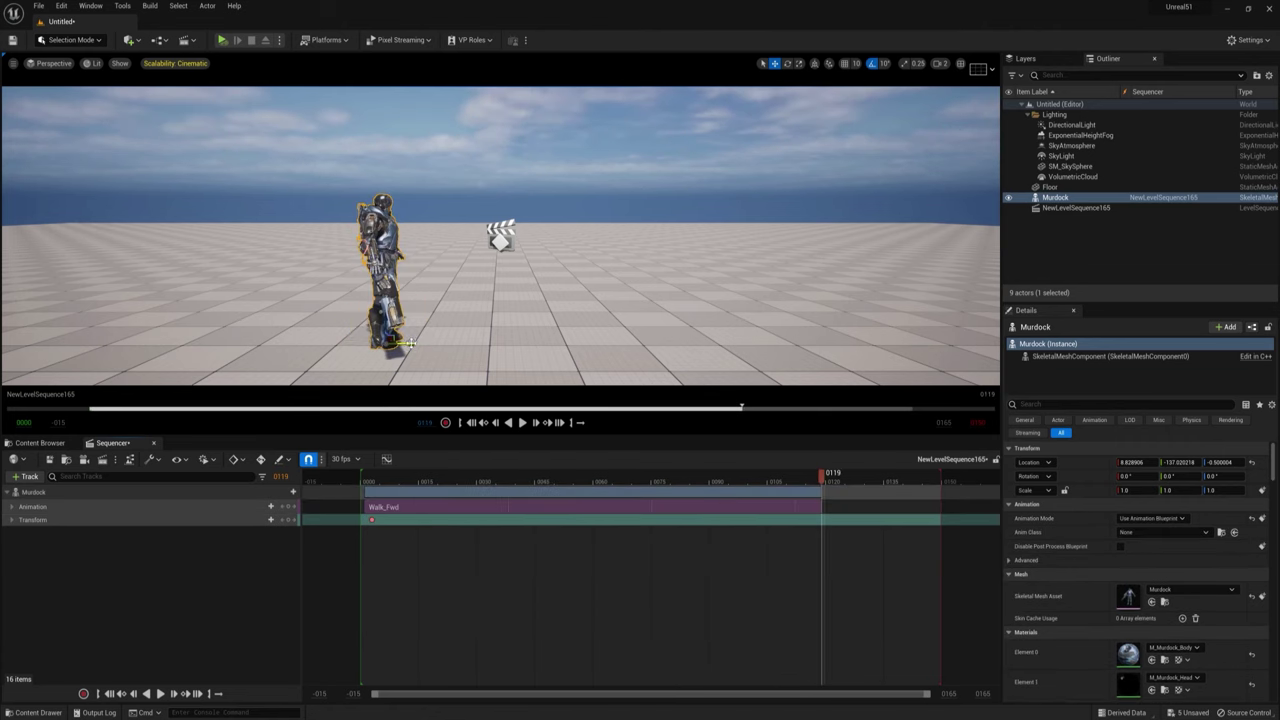
drag(410, 343, 822, 369)
click(522, 422)
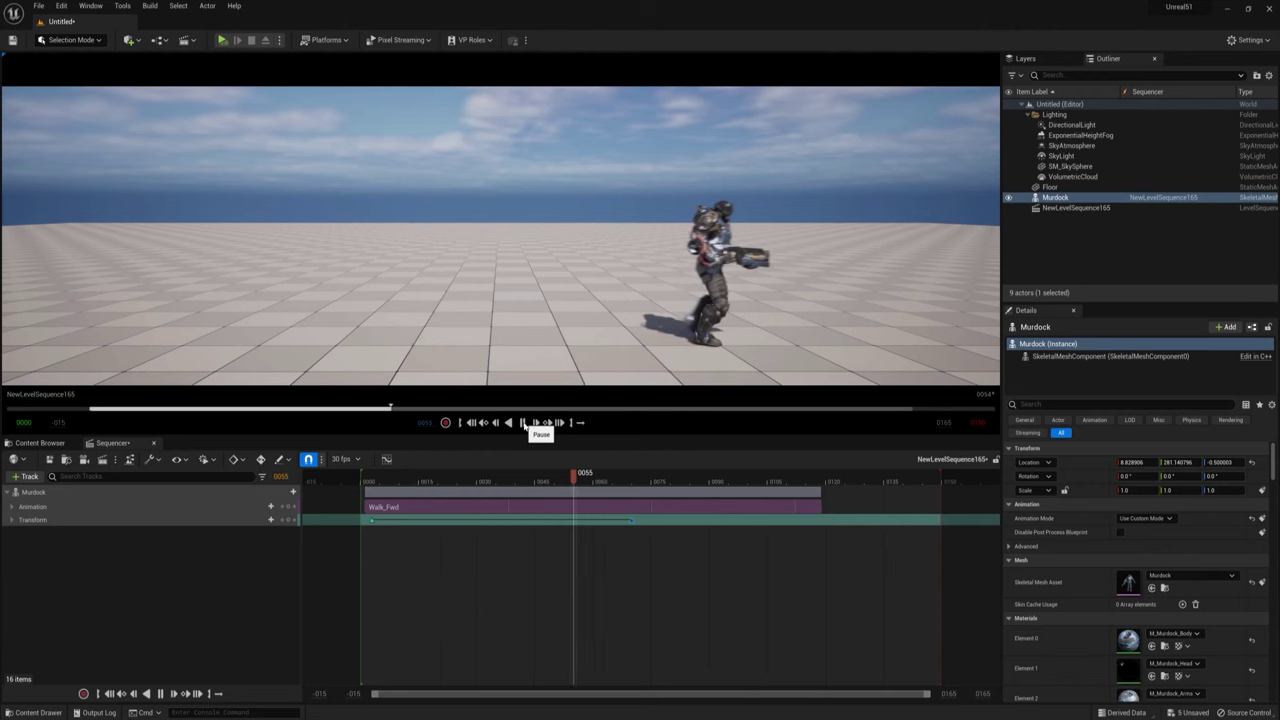
click(522, 422)
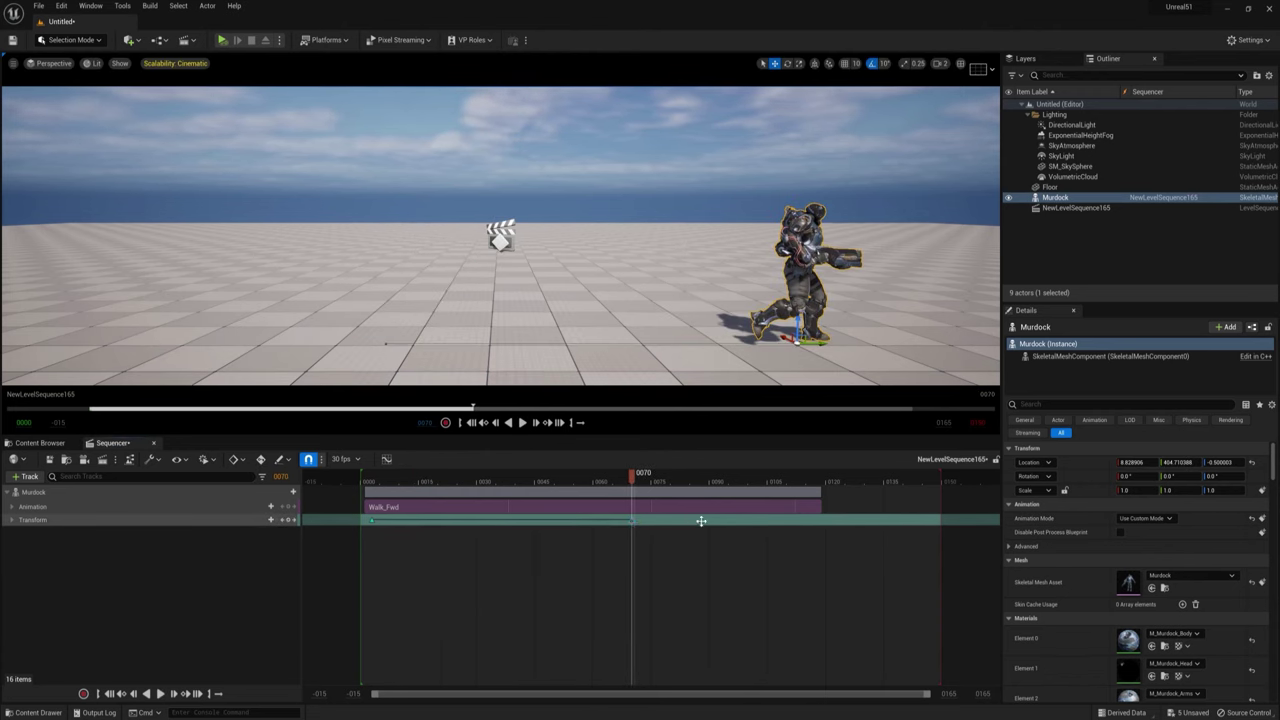
click(797, 479)
drag(797, 477, 680, 492)
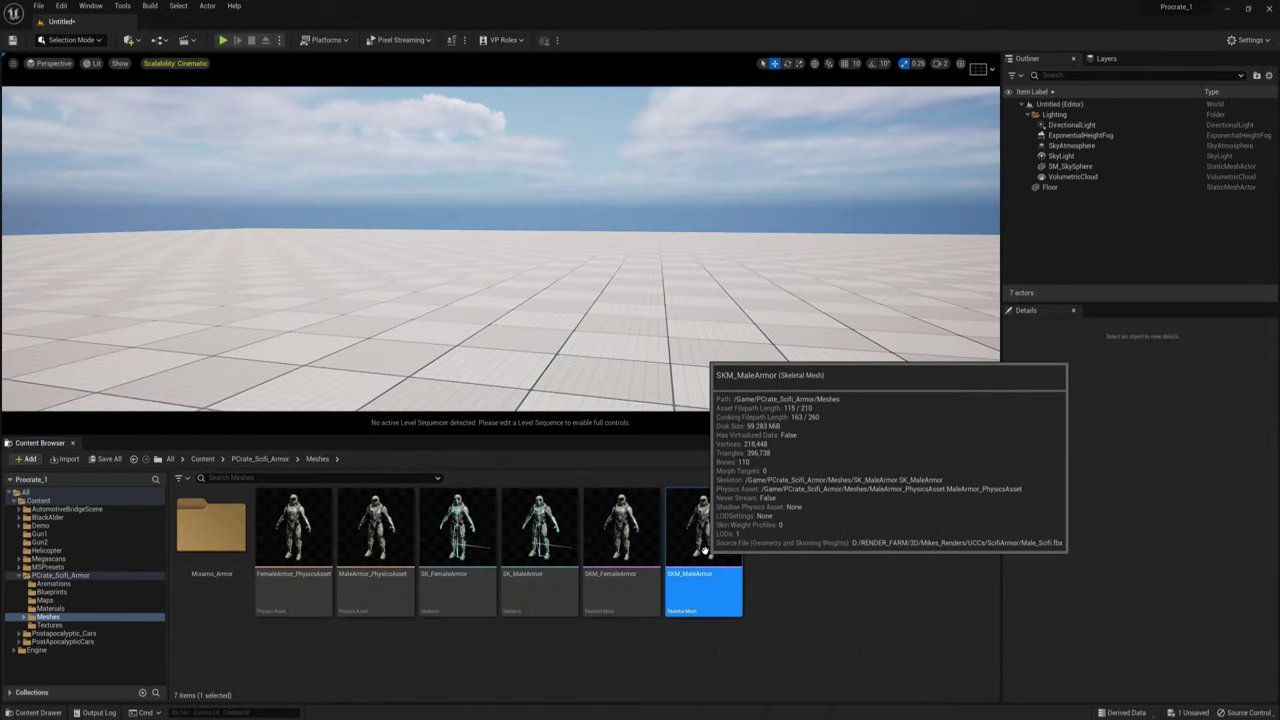
Place the SKM_MaleArmor skeletal mesh in the Procrate_1 level and apply the M_MaleArmor_White material to it.
drag(704, 550, 571, 397)
key(w)
right_drag(637, 351, 637, 306)
click(50, 608)
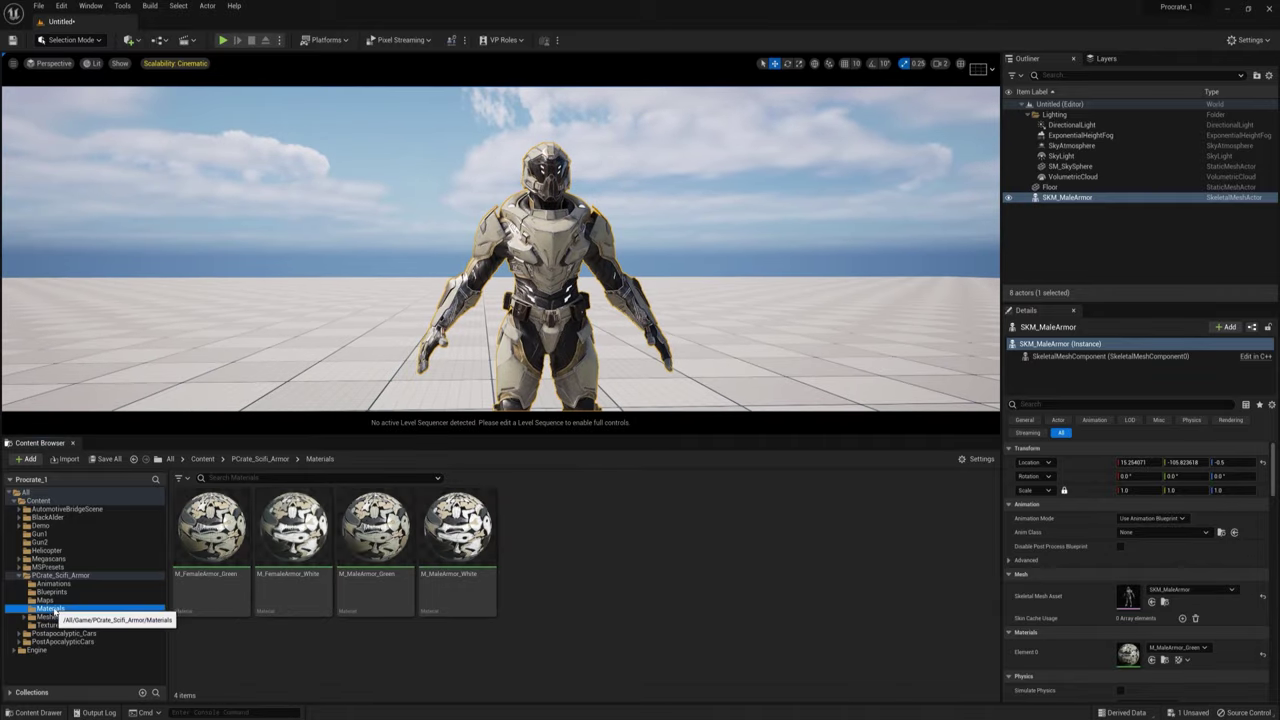
drag(456, 528, 546, 275)
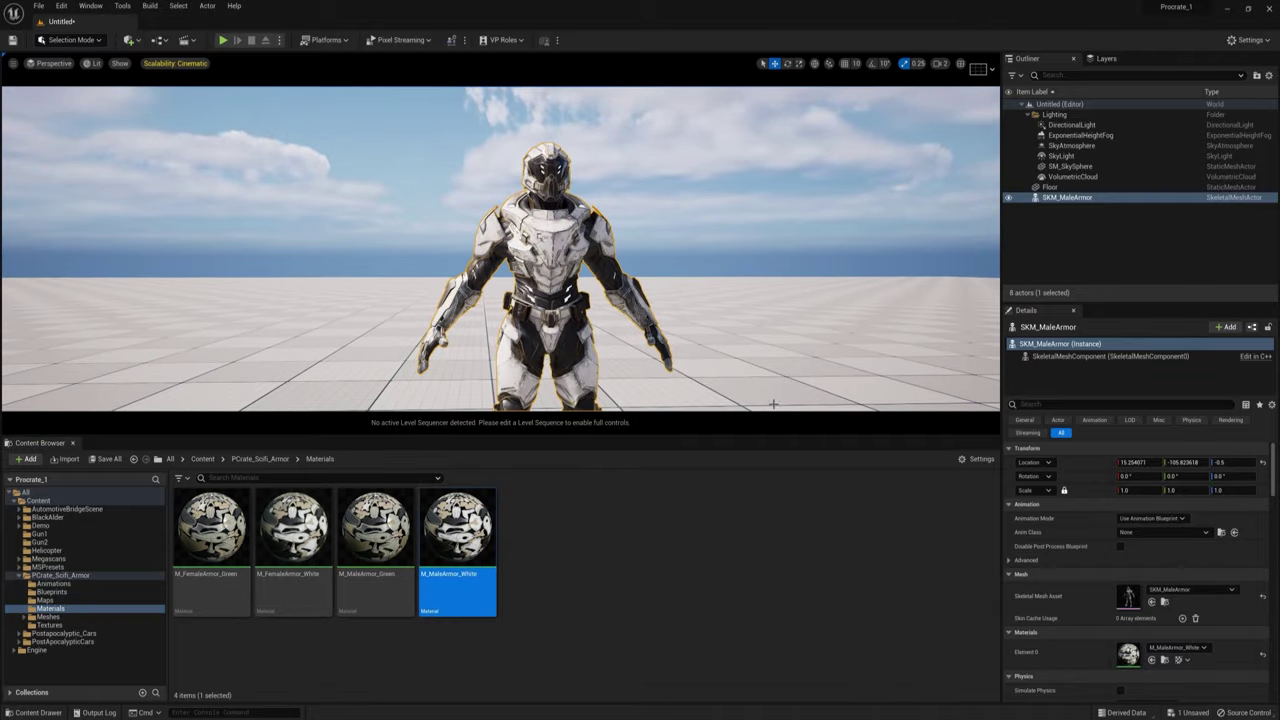
Export the SKM_MaleArmor skeletal mesh as SKM_MaleArmor.FBX to the ProductionCrate_Unreal_Tutorial_1 folder, replacing the existing file and keeping the default FBX options.
click(258, 459)
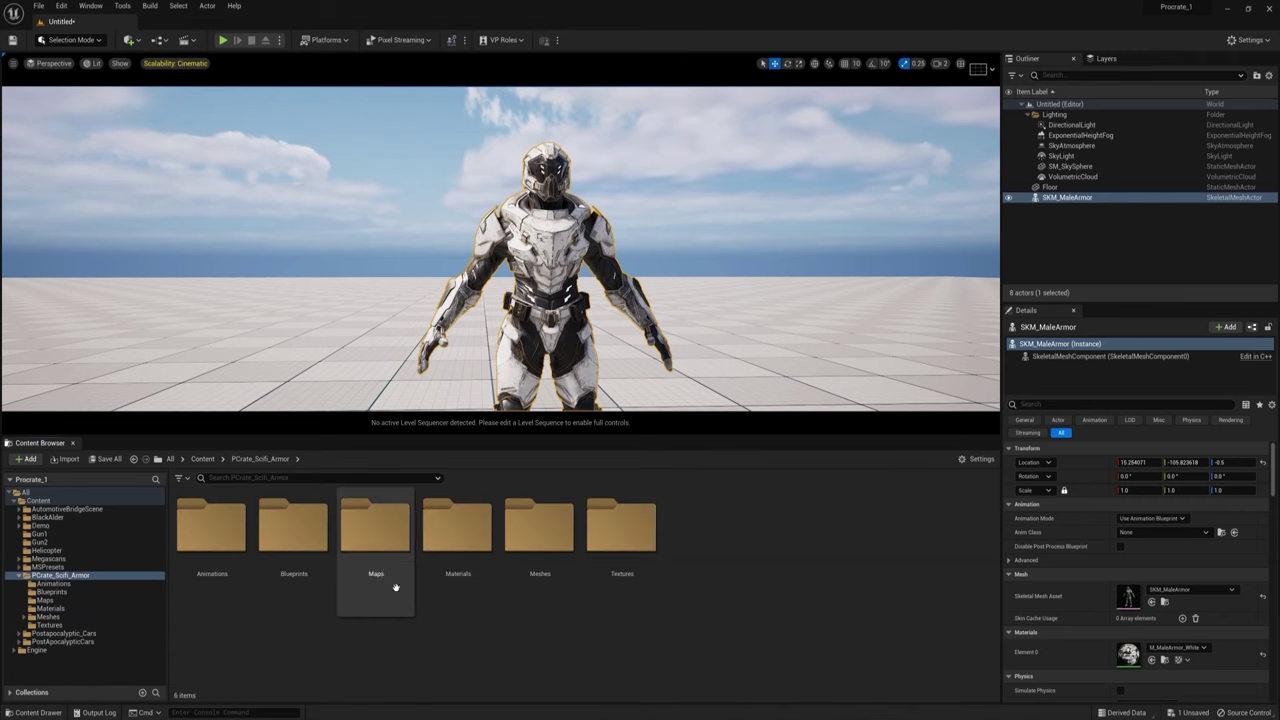
double_click(539, 525)
click(703, 545)
right_click(707, 545)
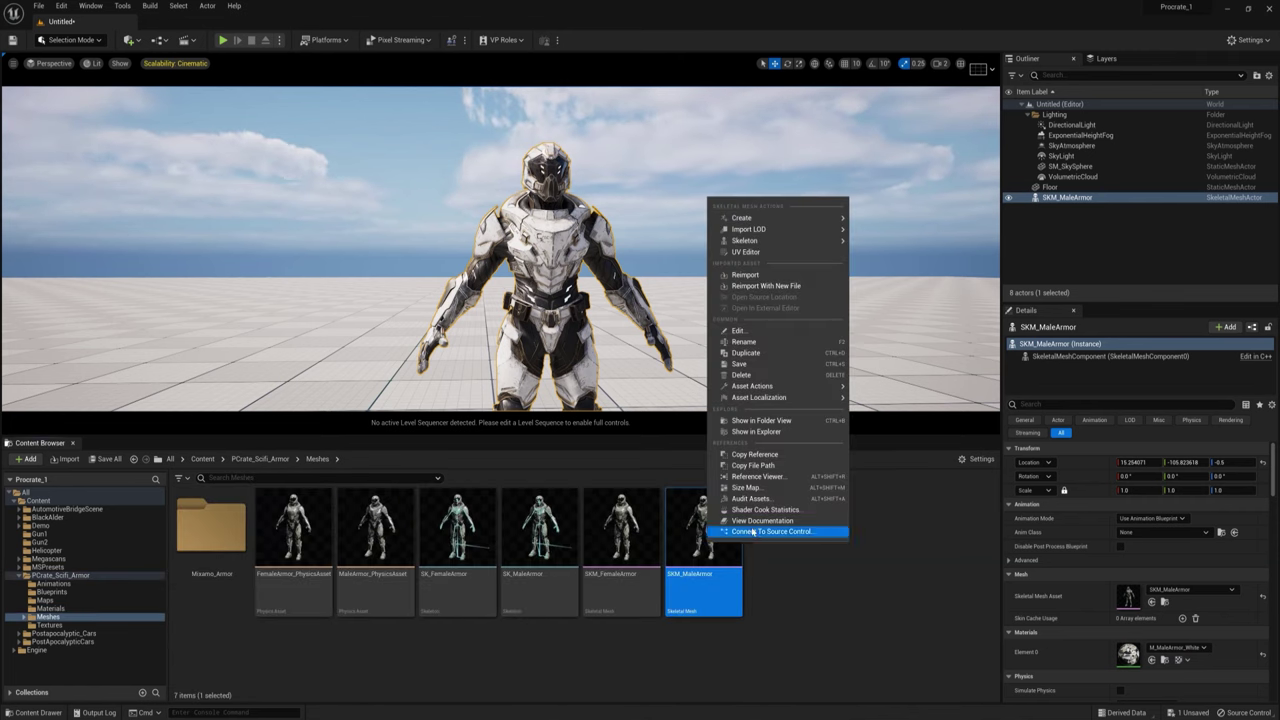
mouse_move(768, 388)
click(872, 436)
click(186, 150)
click(519, 360)
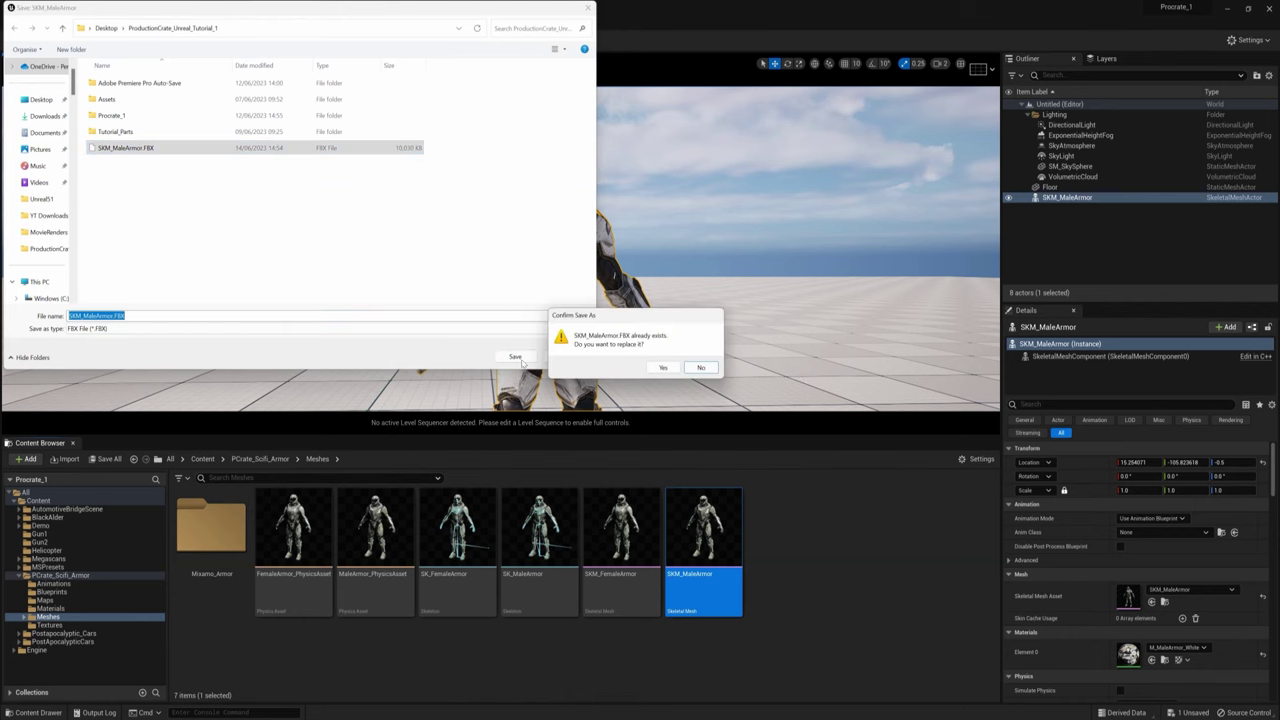
click(663, 368)
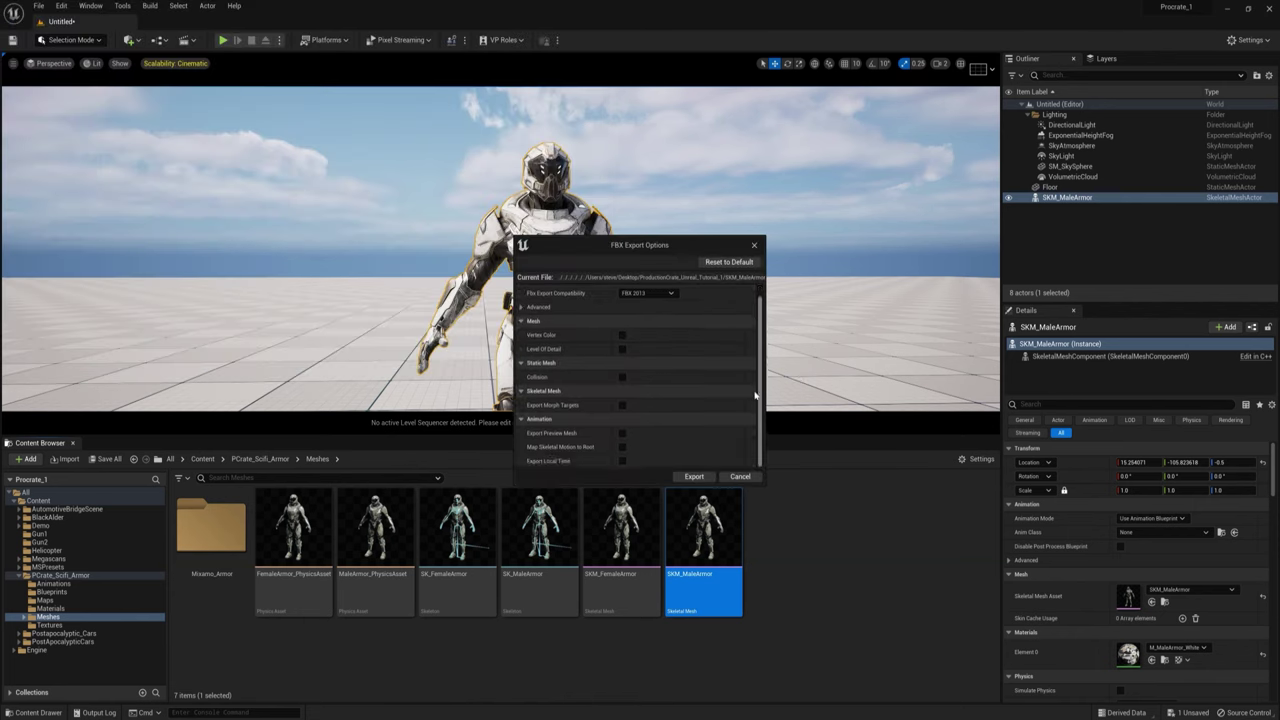
click(696, 472)
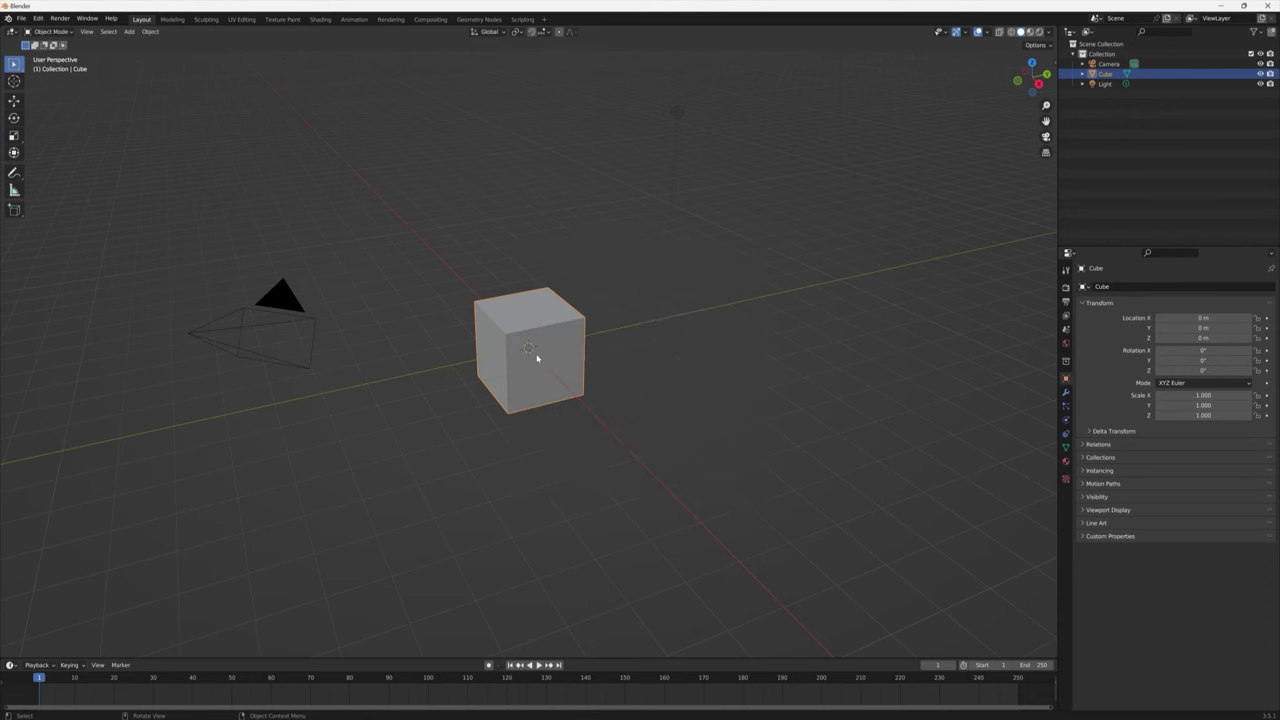
In Blender, delete the default scene objects and import SKM_MaleArmor.FBX from the ProductionCrate_Unreal_Tutorial_1 folder on the desktop.
key(Delete)
key(Delete)
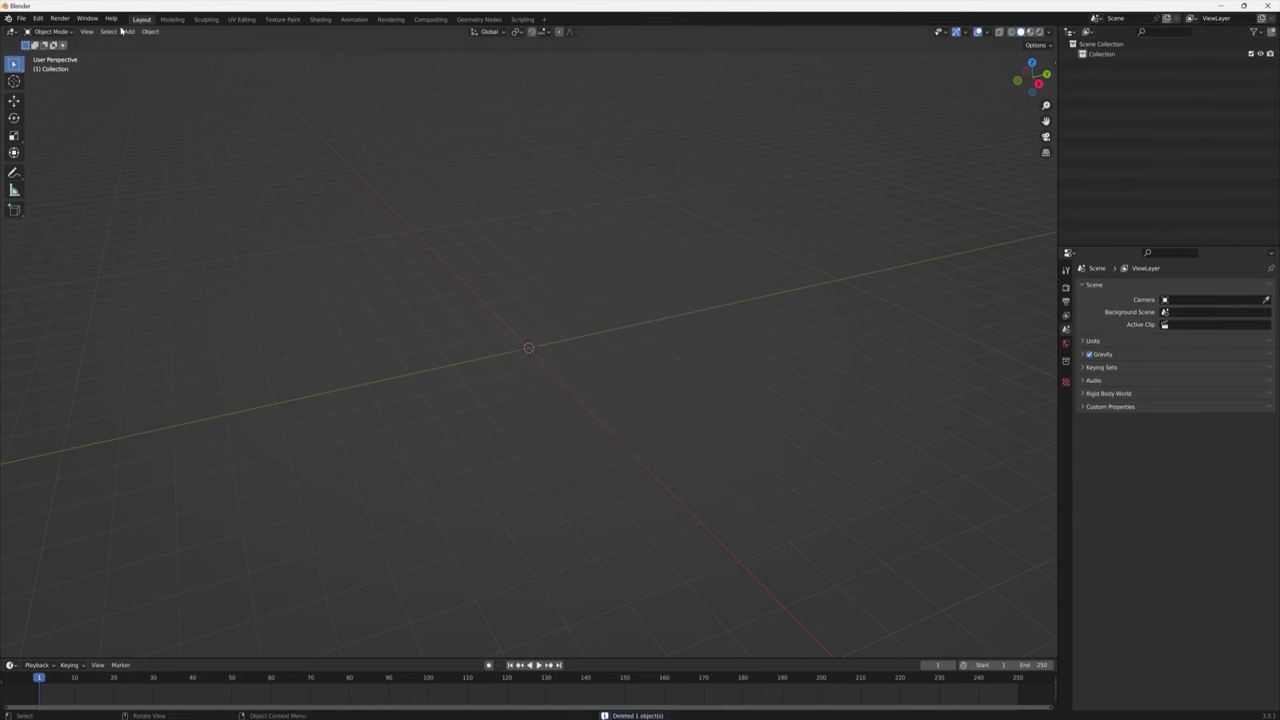
click(21, 18)
mouse_move(49, 153)
click(140, 252)
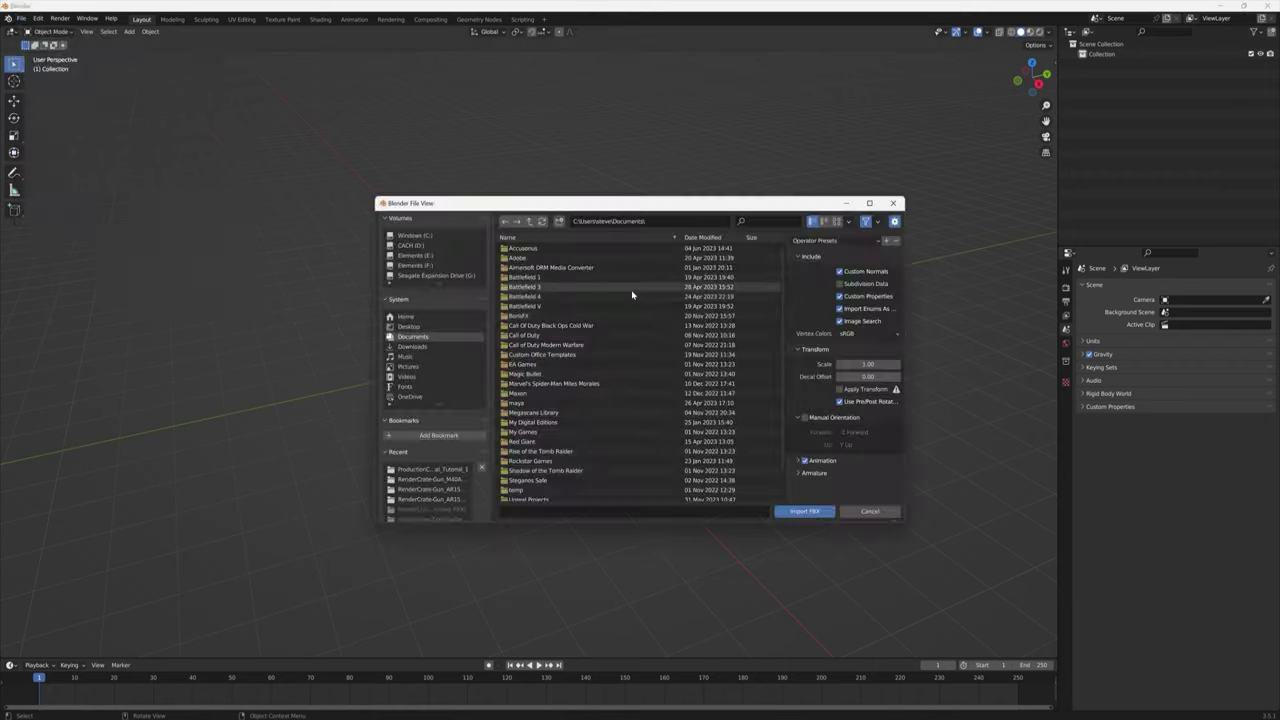
click(433, 330)
double_click(576, 471)
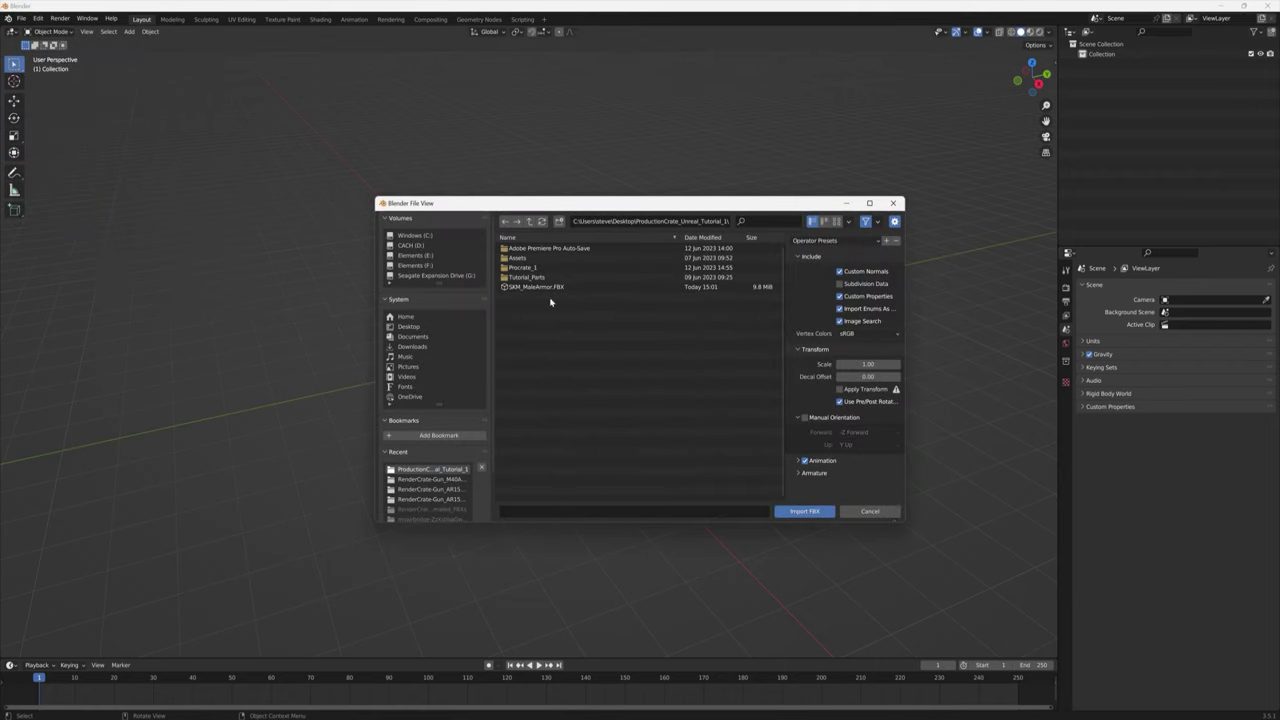
click(804, 511)
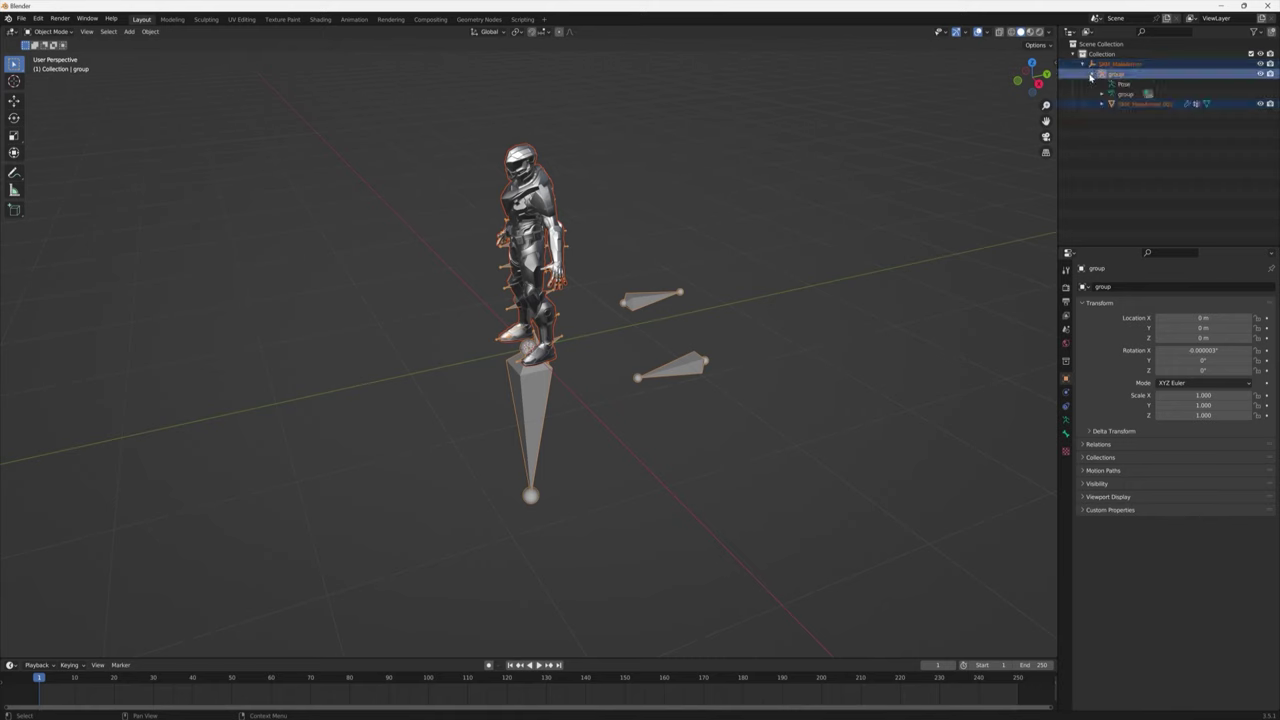
Clear the parent of the SKM_MaleArmor.001 mesh while keeping its transformation, and delete the armature named group.
click(1102, 104)
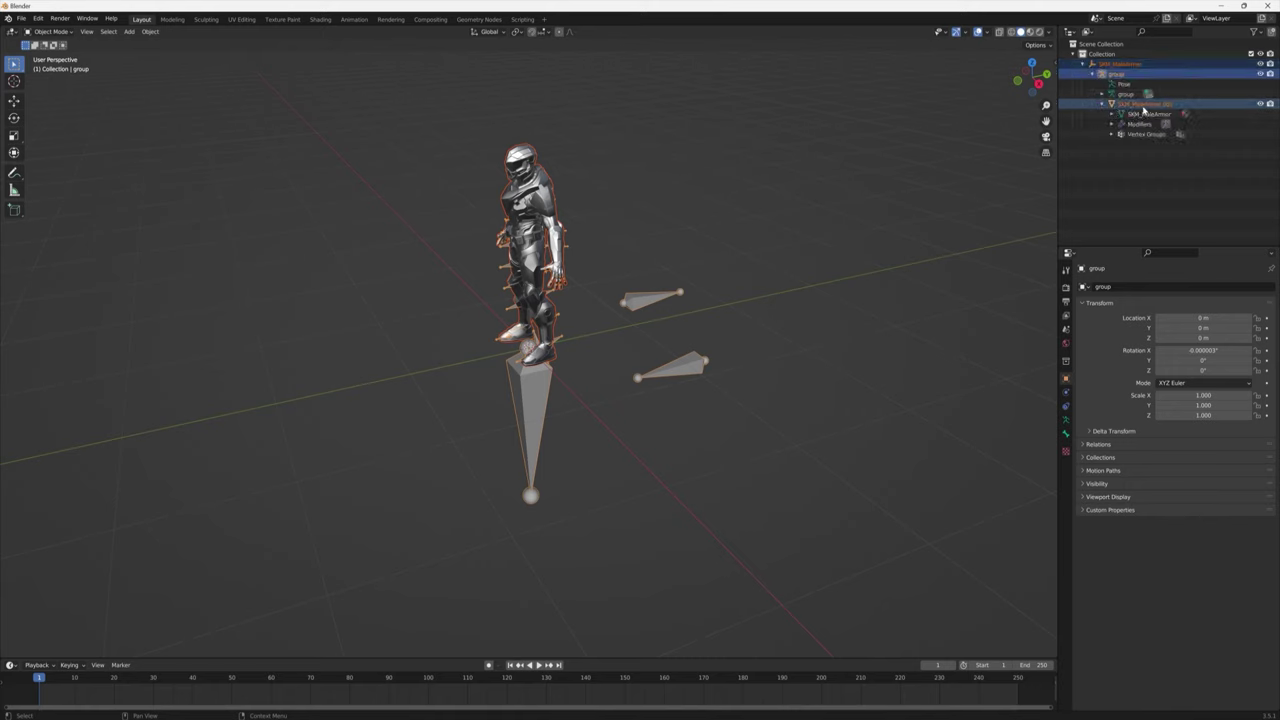
click(1143, 105)
key(alt+p)
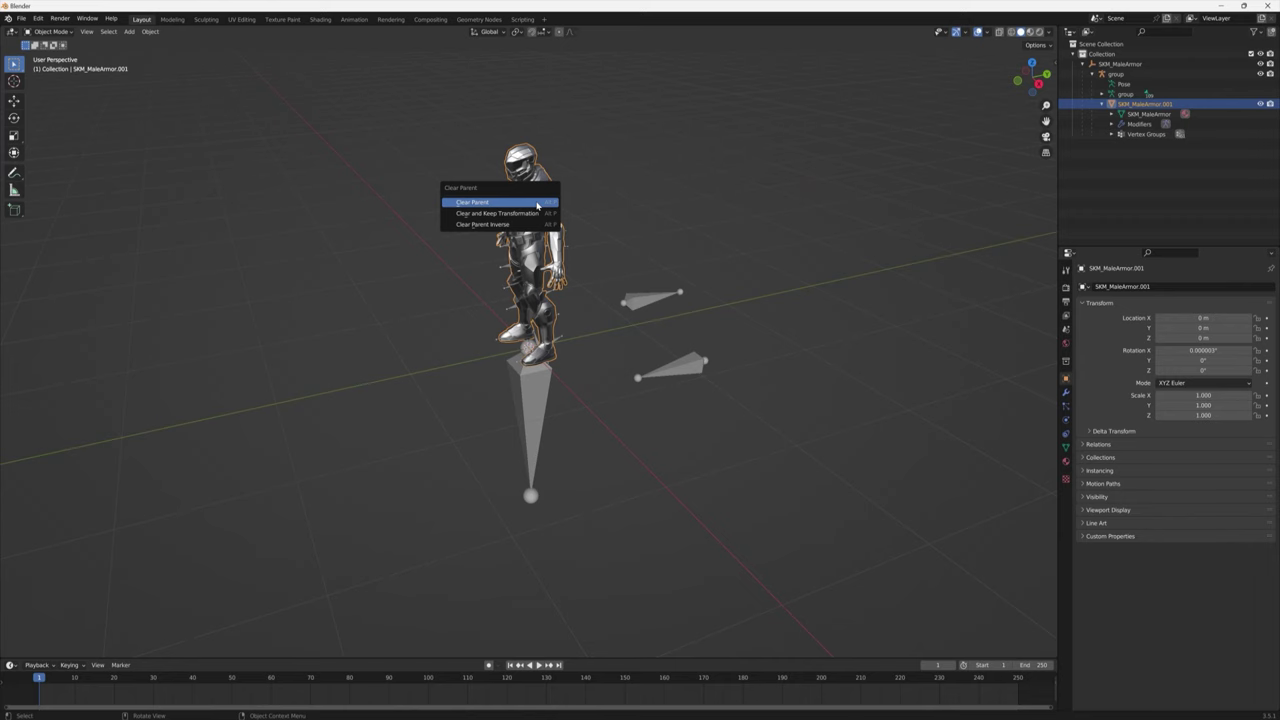
click(527, 214)
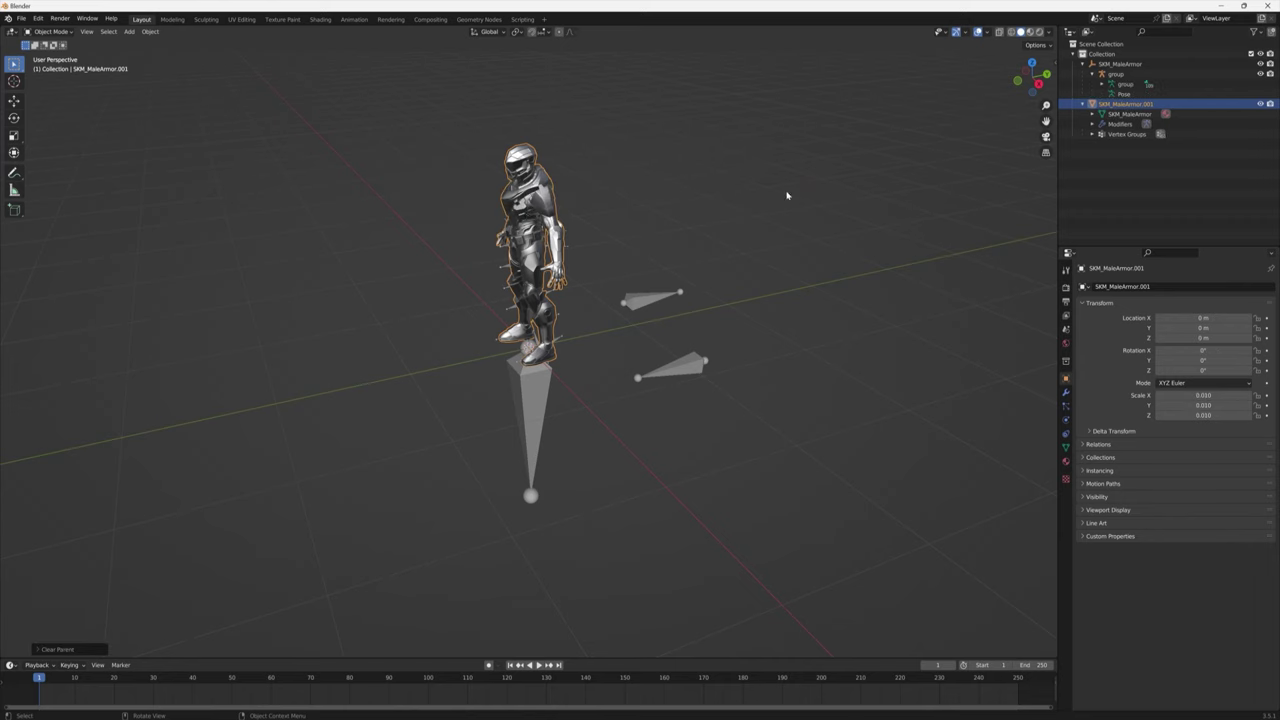
click(1116, 74)
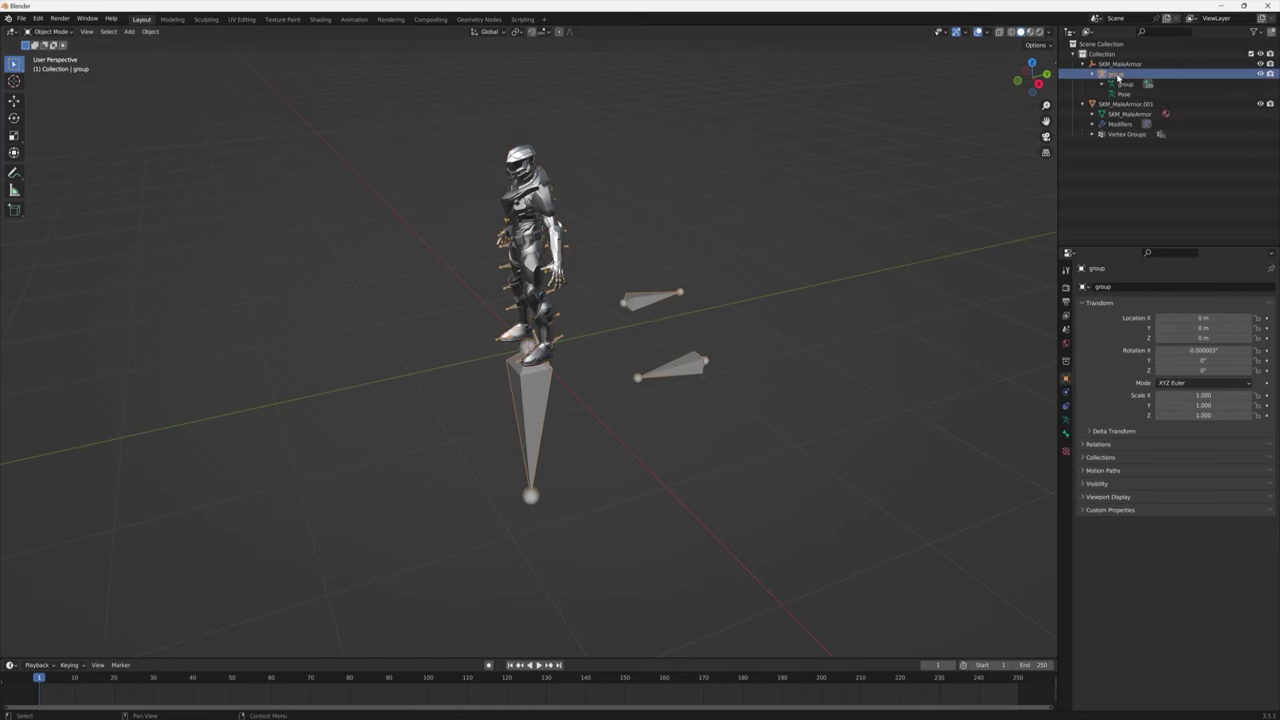
key(x)
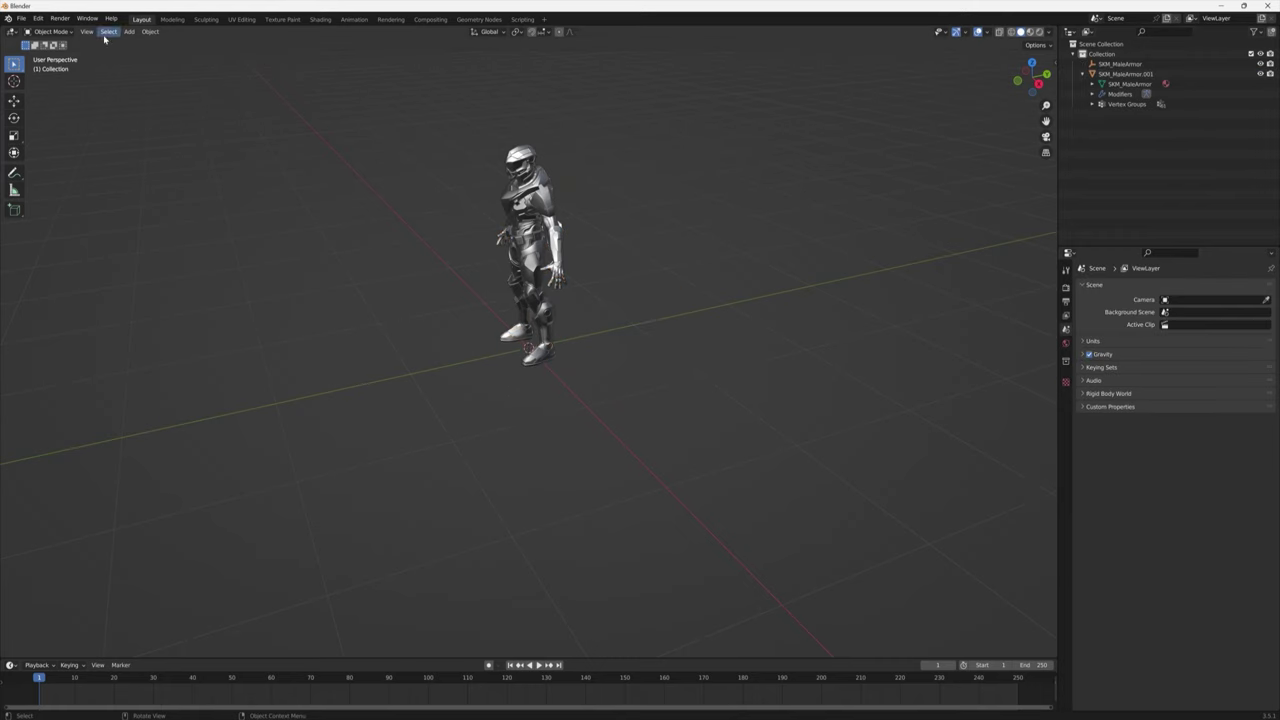
Export the unrigged armor scene as Armor_2.fbx to the ProductionCrate_Unreal_Tutorial_1 folder.
click(21, 18)
mouse_move(55, 165)
click(150, 255)
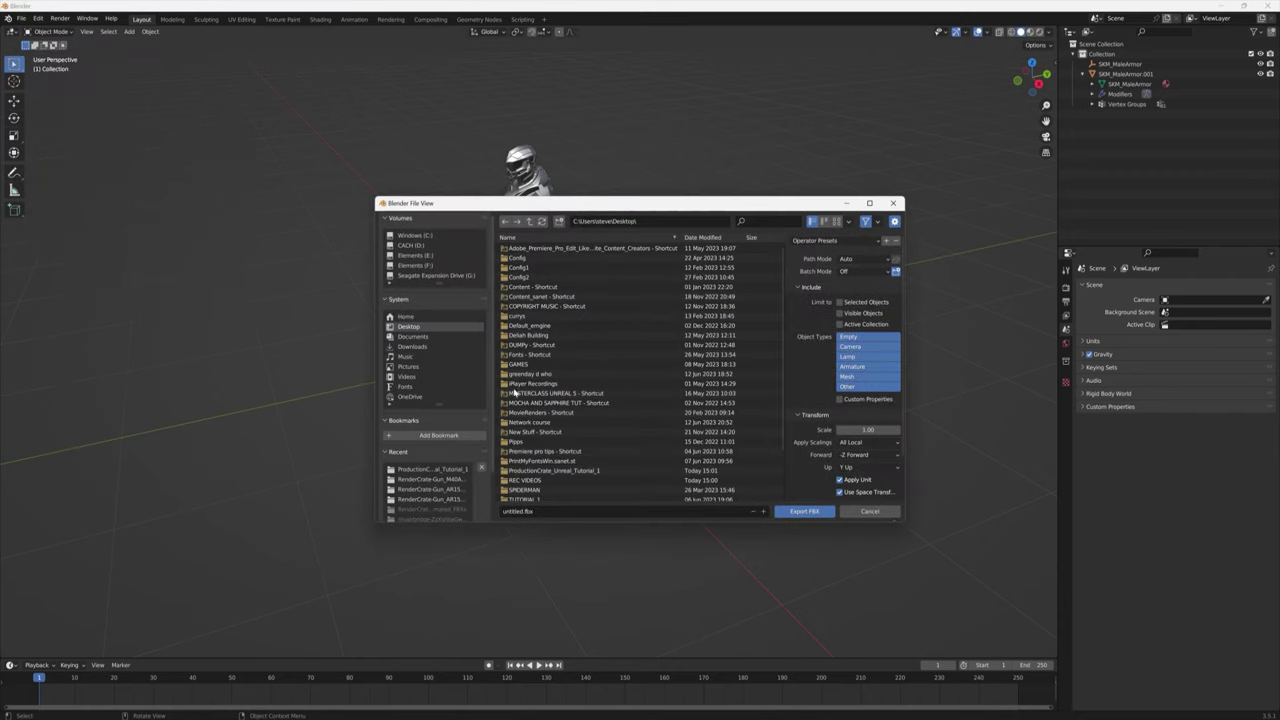
double_click(589, 470)
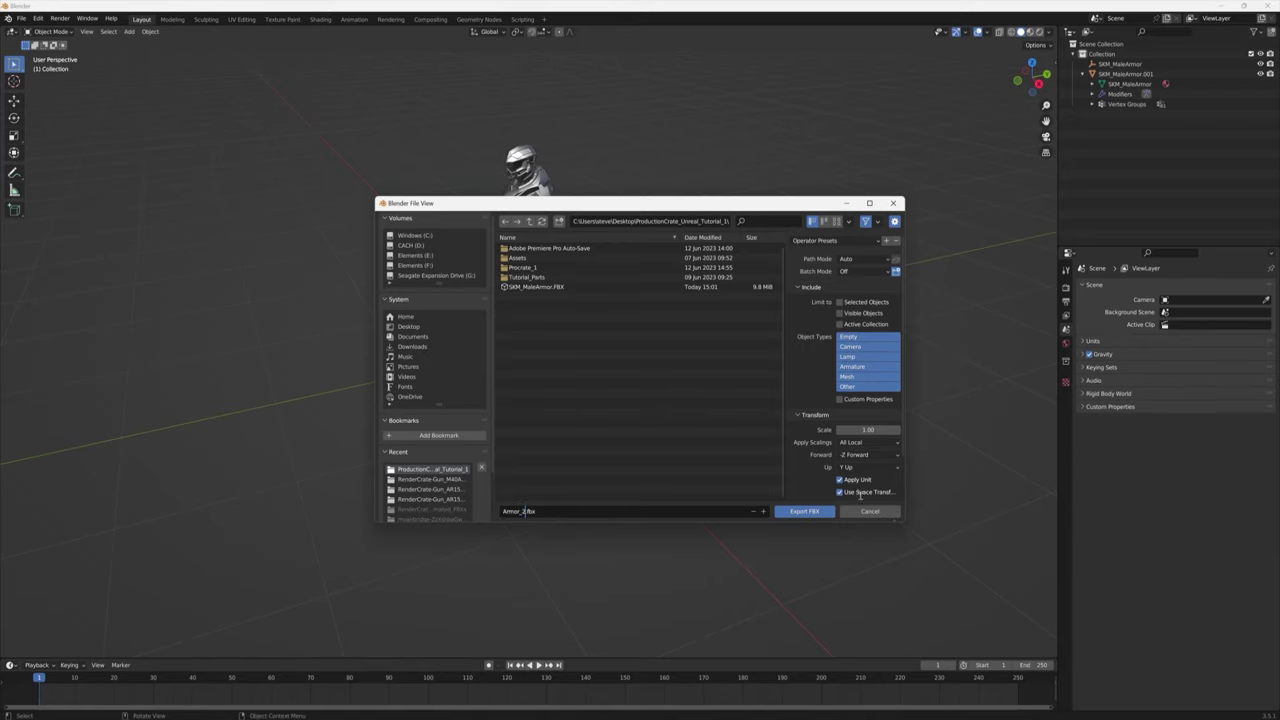
click(805, 512)
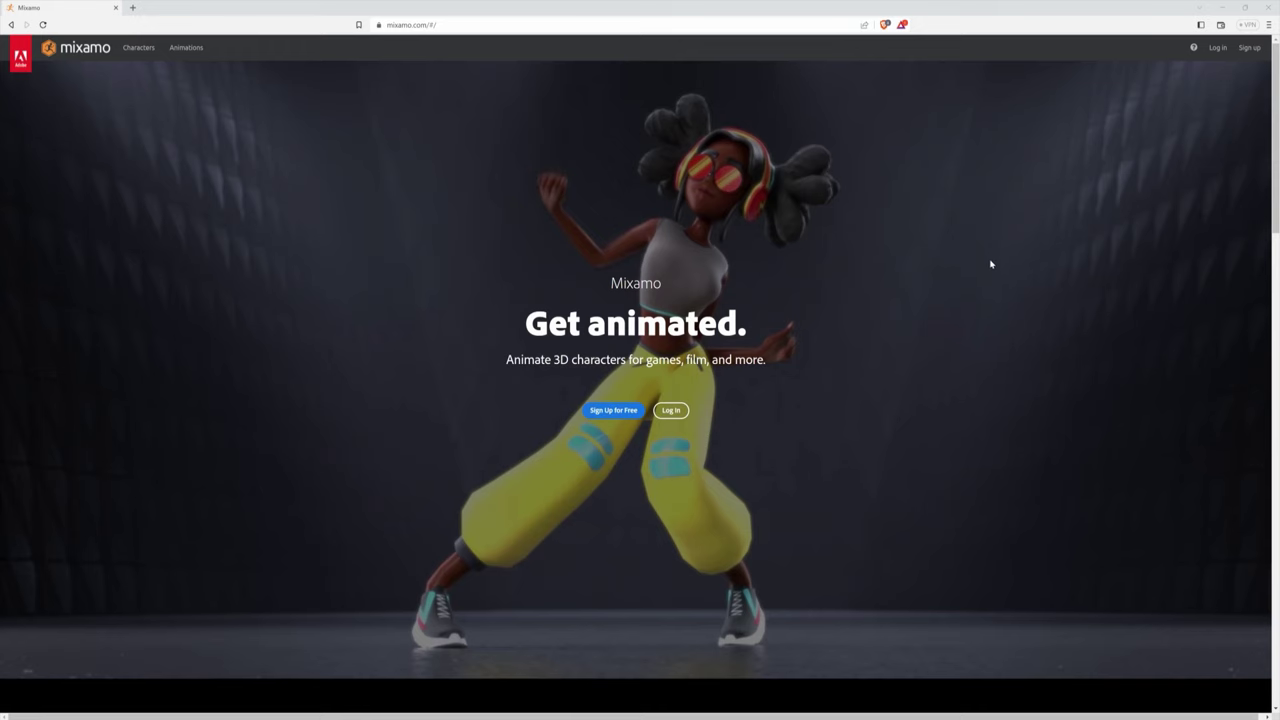
Log in to the Mixamo website and upload Armor_2.fbx from the ProductionCrate_Unreal_Tutorial_1 folder as a character.
click(671, 411)
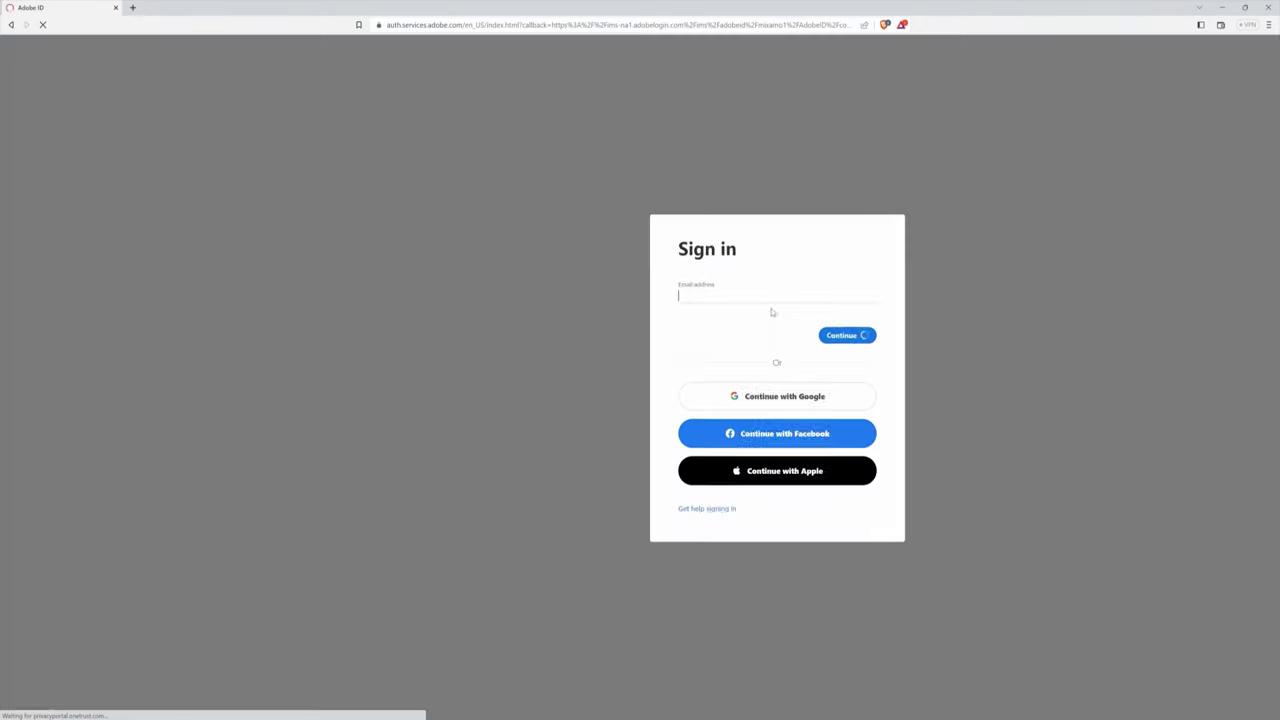
click(790, 436)
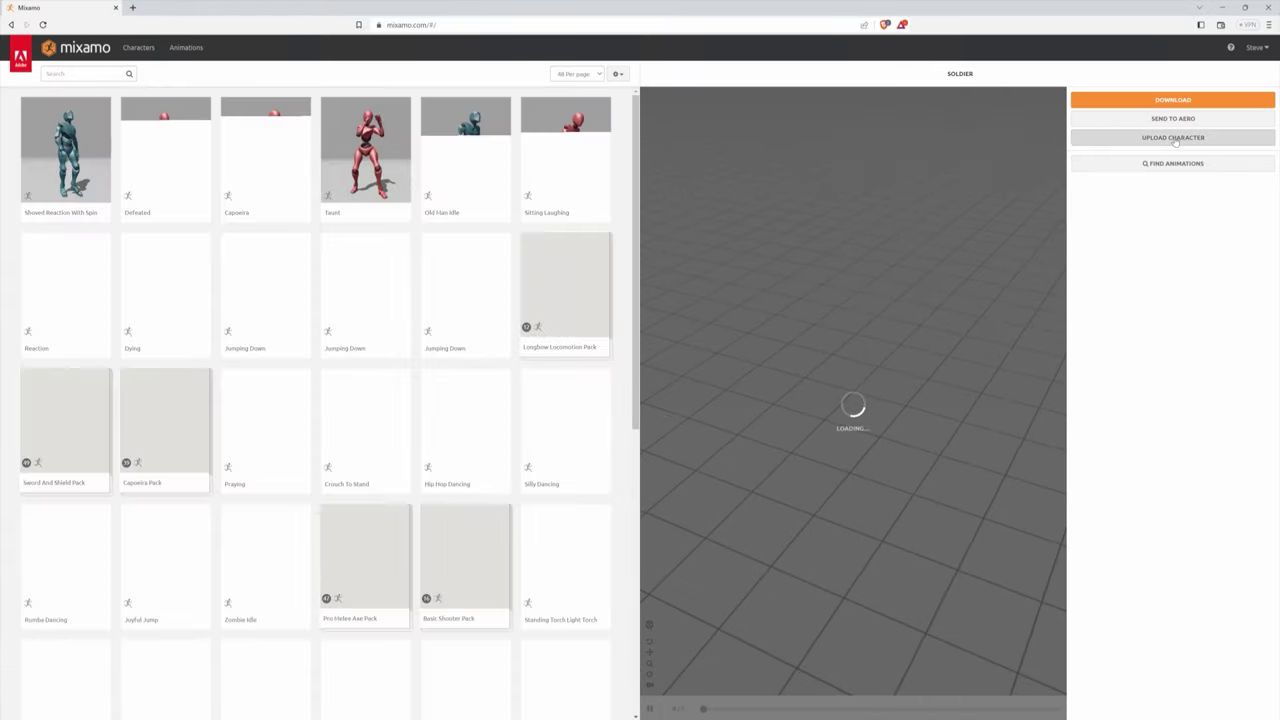
click(1173, 137)
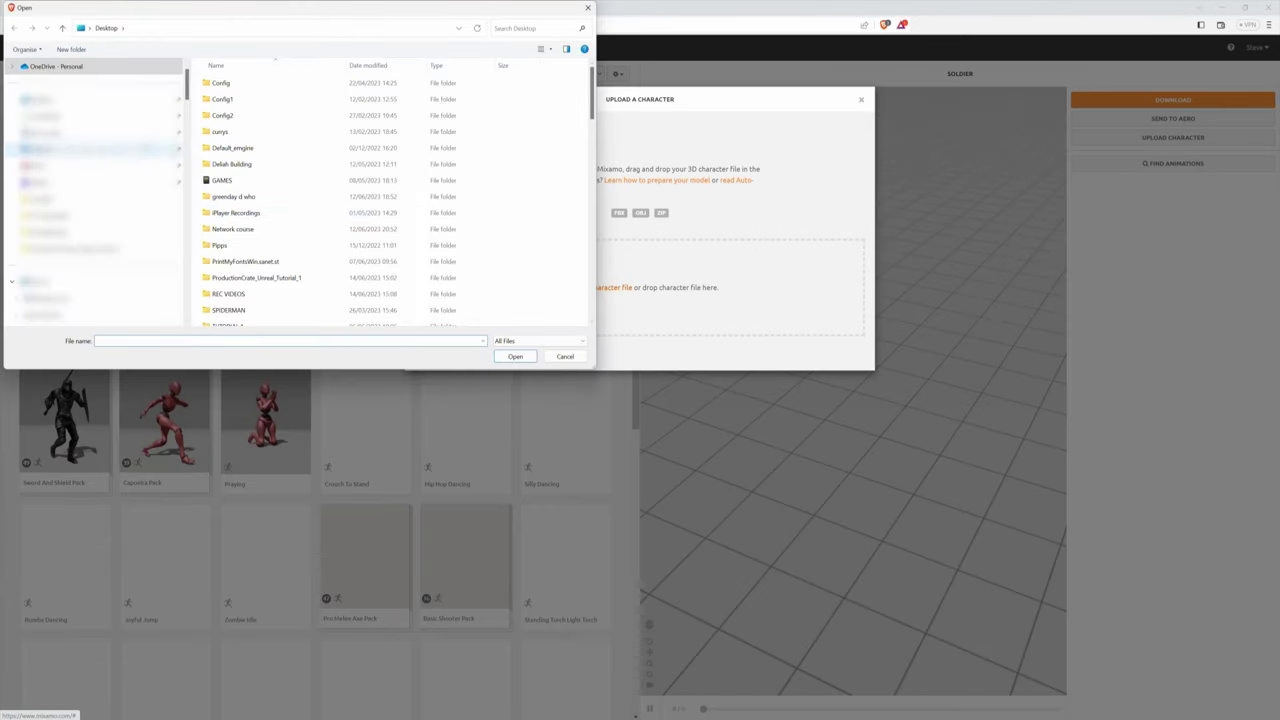
double_click(256, 277)
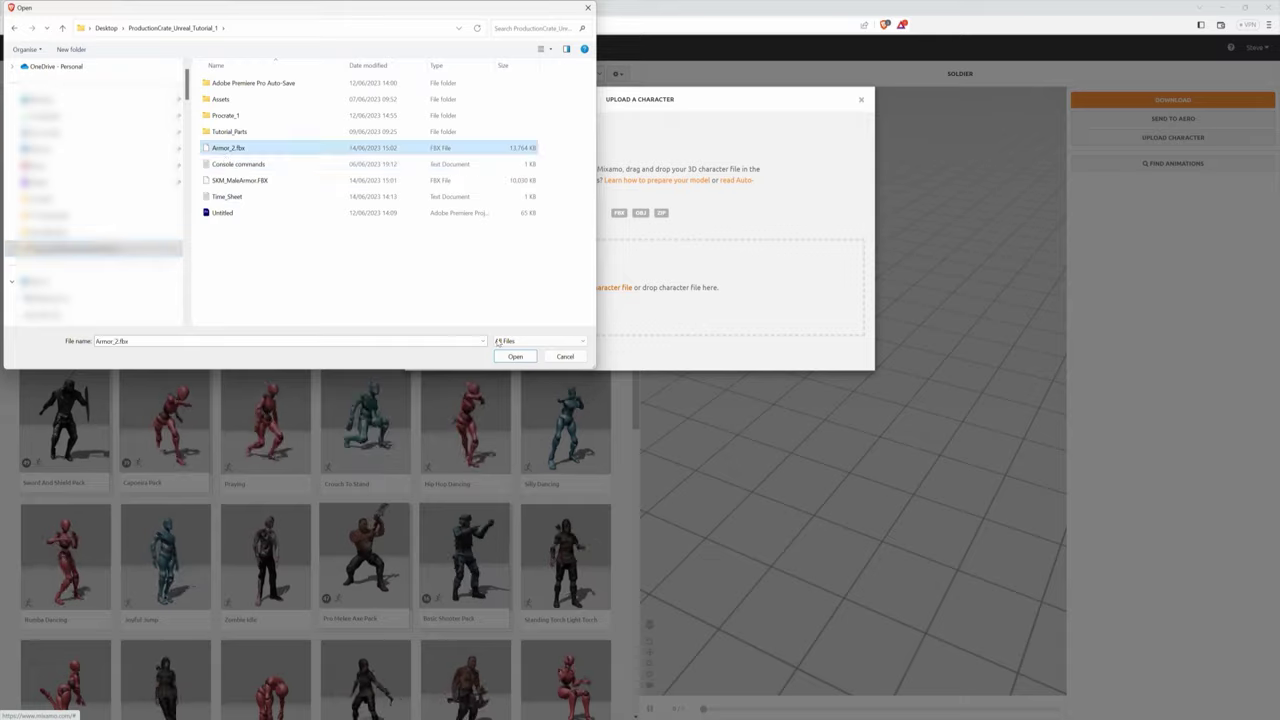
click(512, 357)
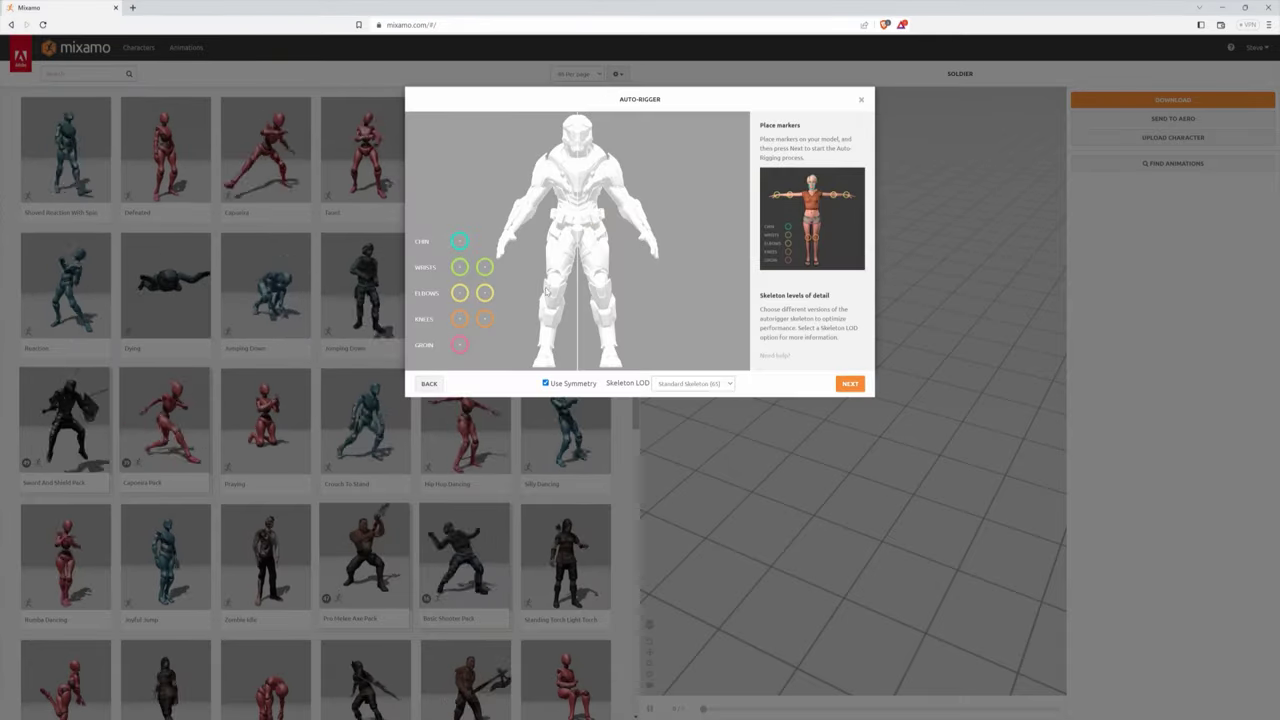
Place the auto-rigger's chin, wrist, elbow, knee and groin markers on the armor model and start the auto-rigging.
mouse_move(458, 243)
mouse_down()
mouse_move(586, 163)
mouse_move(577, 153)
mouse_up()
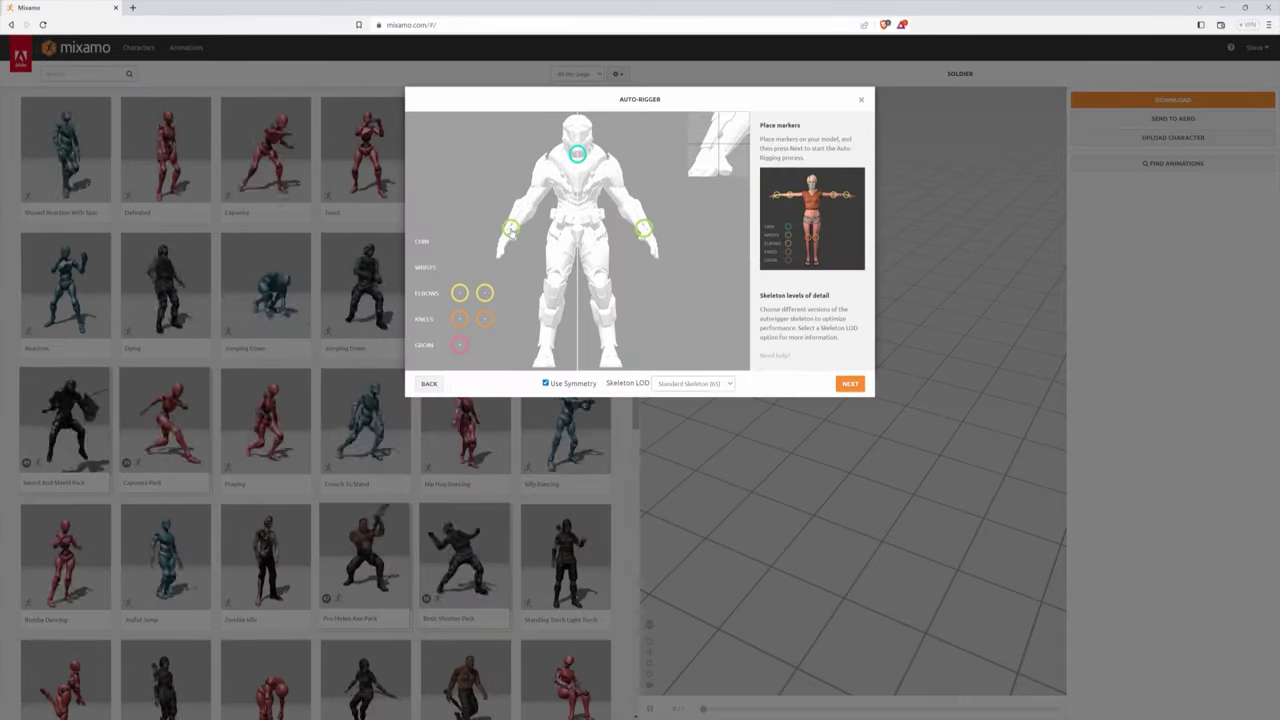
drag(459, 292, 524, 208)
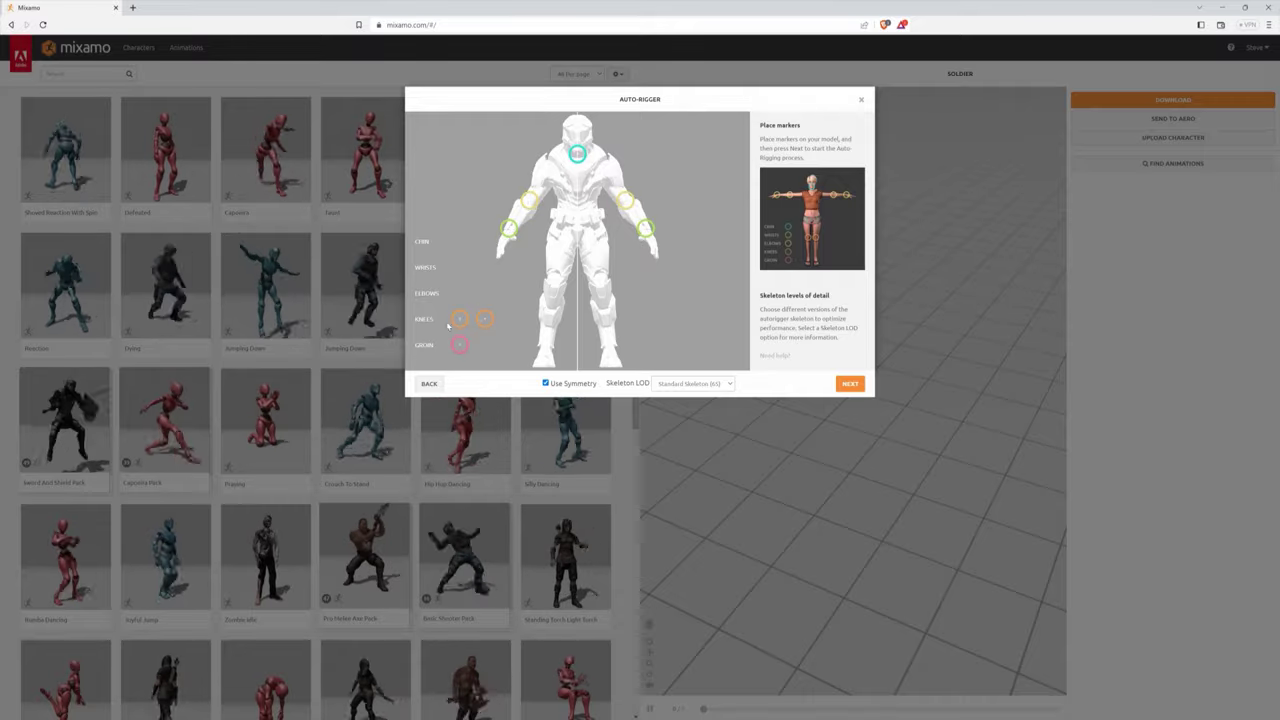
drag(458, 319, 545, 283)
drag(459, 344, 577, 262)
click(850, 383)
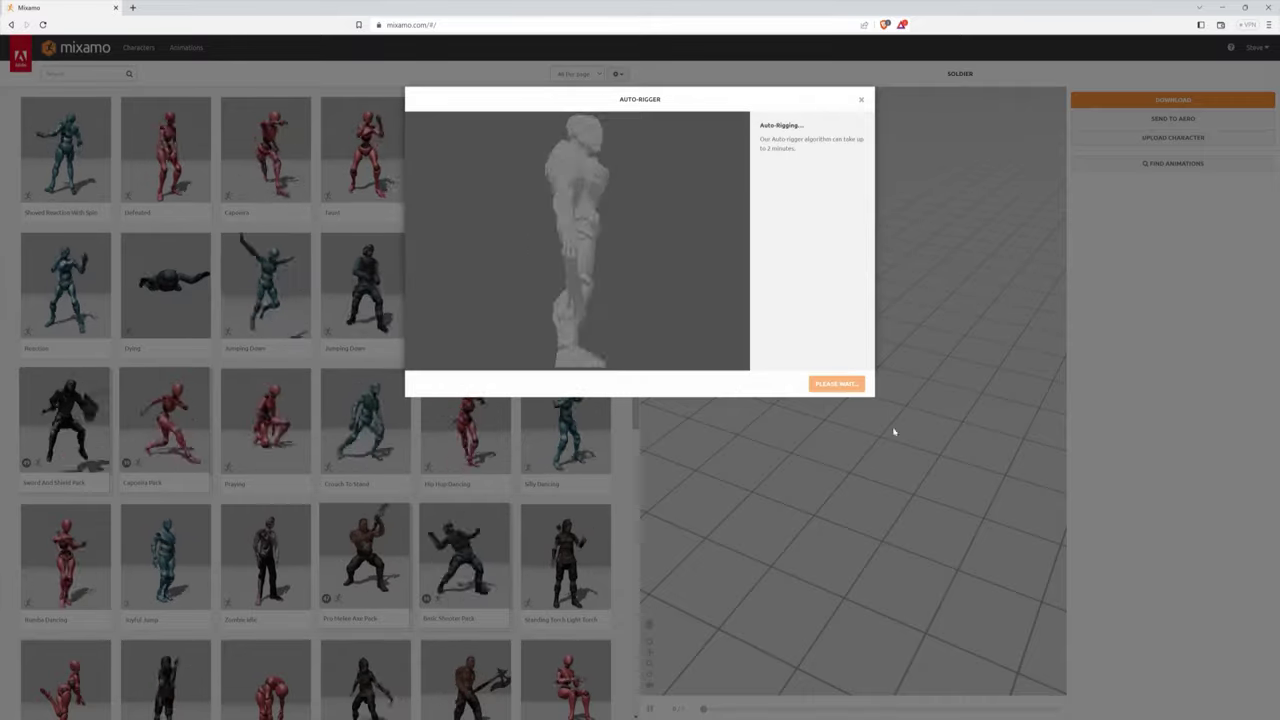
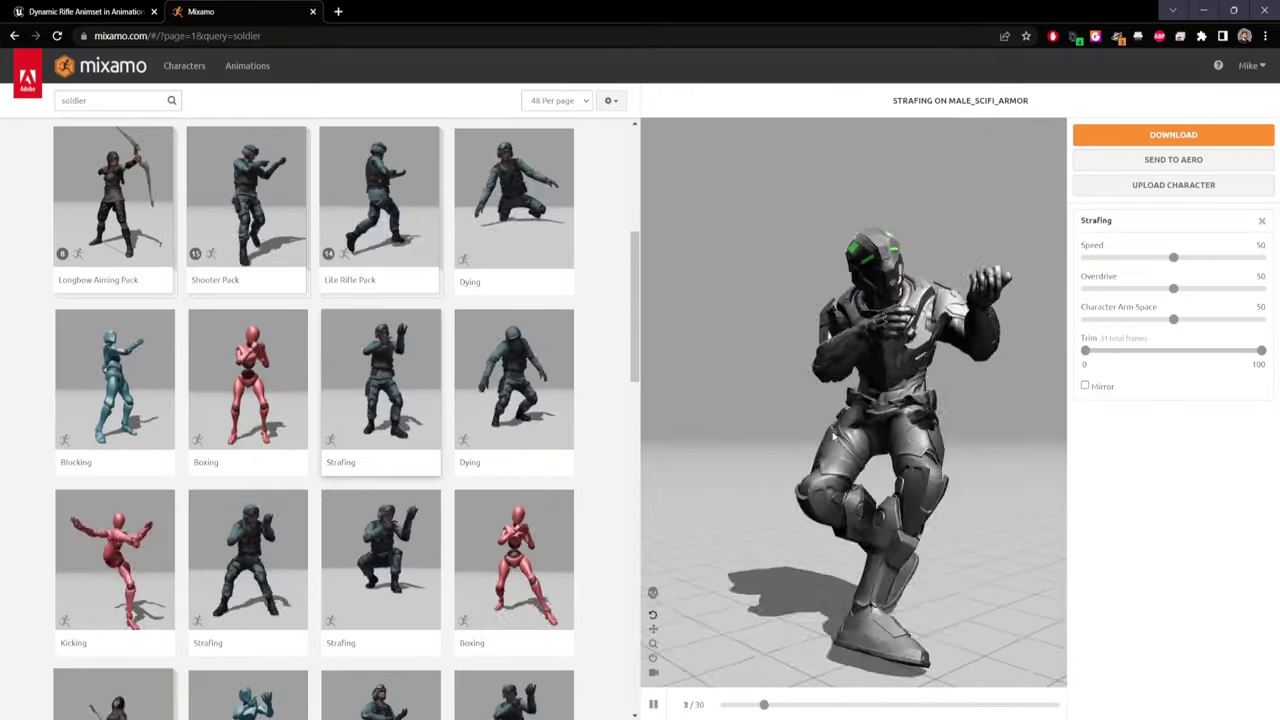
Preview the Jump animation on the sci-fi armor character and search the animations for "soldier walk".
scroll(361, 409, down, 3)
scroll(361, 409, down, 4)
scroll(450, 300, up, 2)
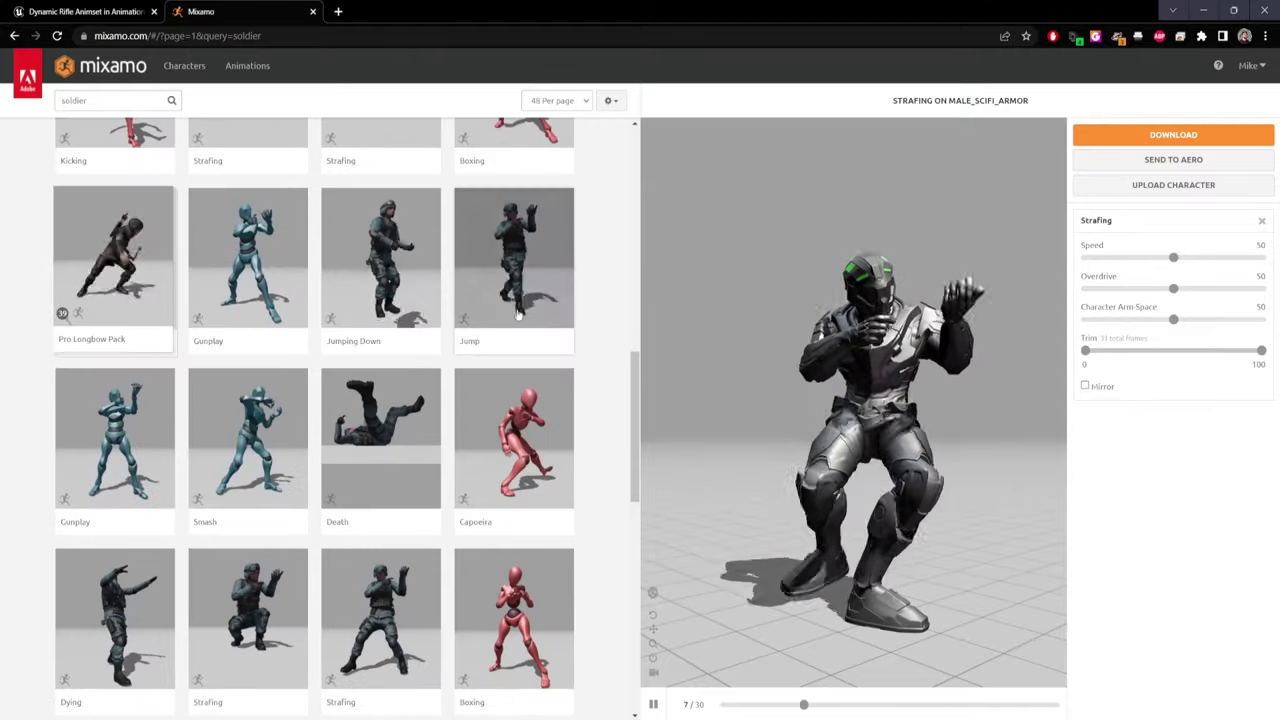
click(514, 257)
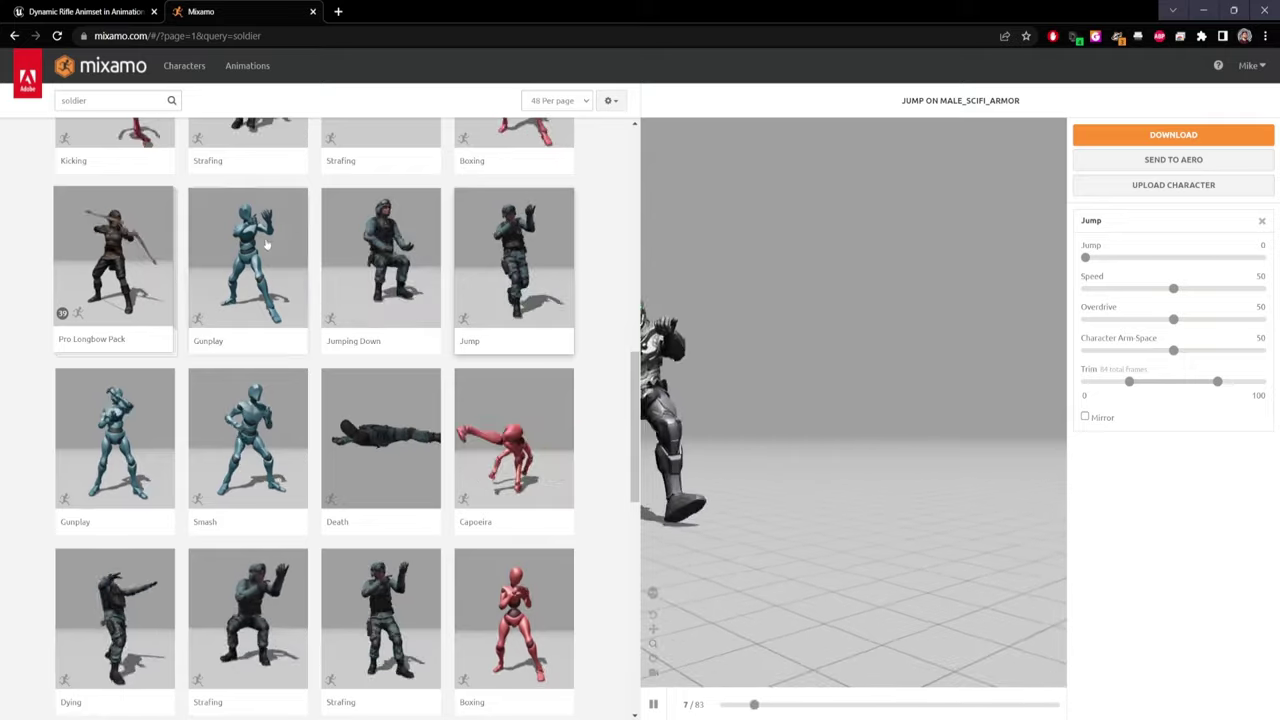
scroll(330, 220, up, 2)
click(103, 100)
text(walk)
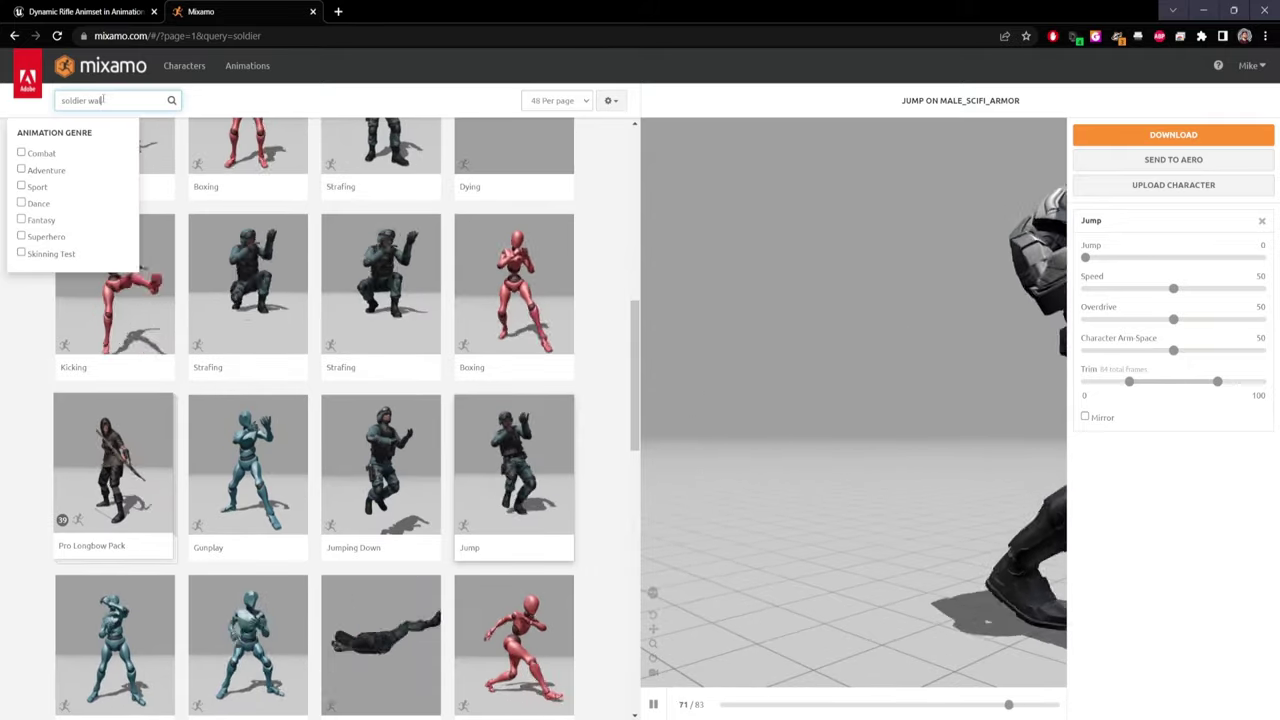
key(Return)
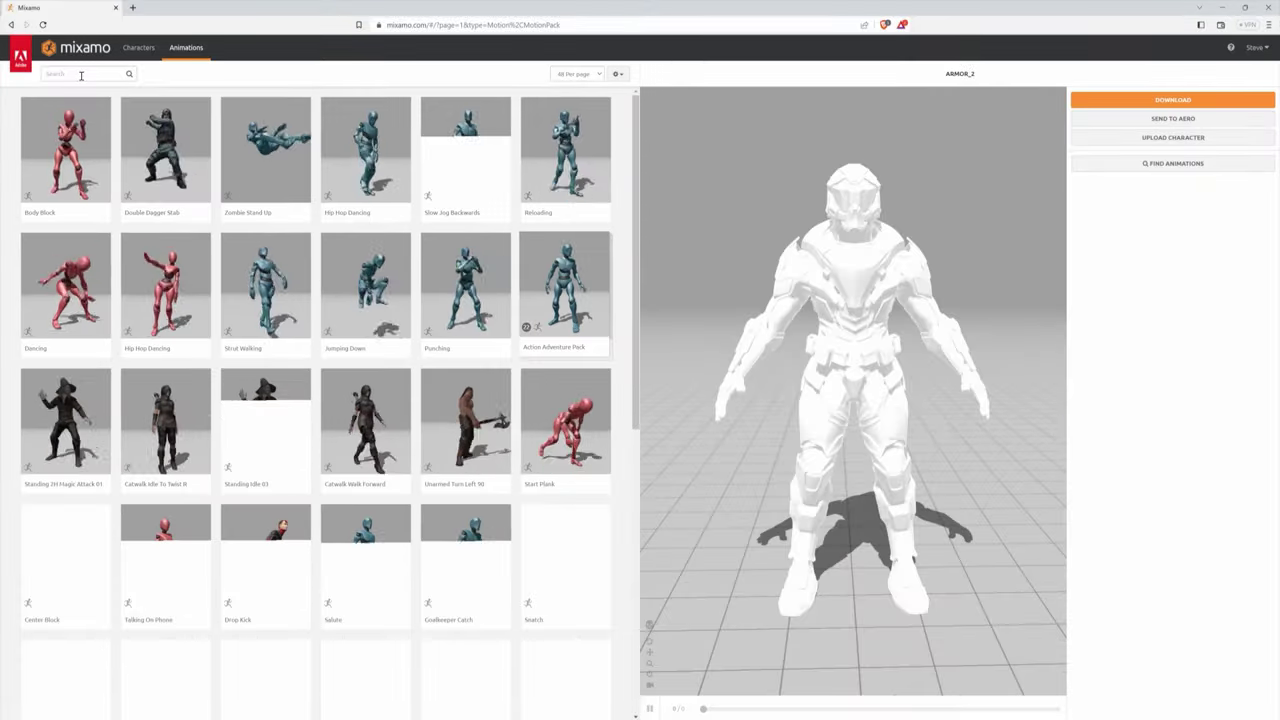
Search the animations for "soldier", apply the Pro Rifle Pack to Armor_2, and start its download.
click(81, 74)
text(soldier)
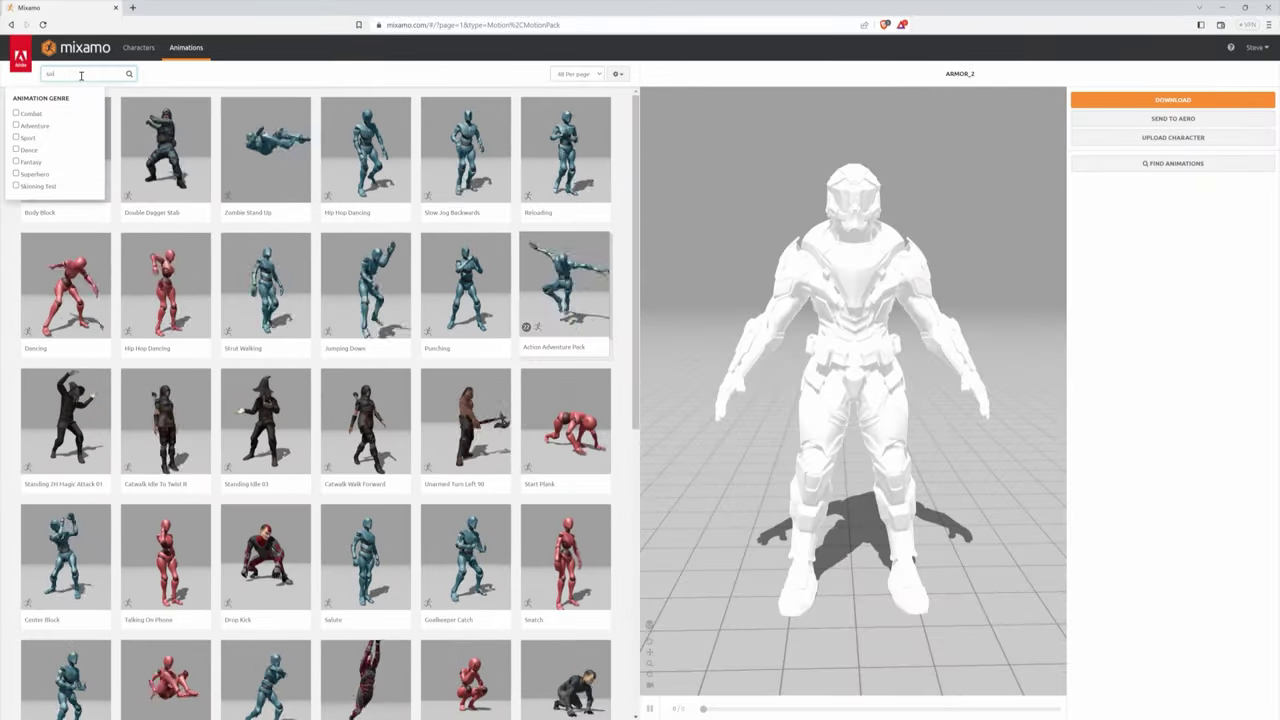
key(Return)
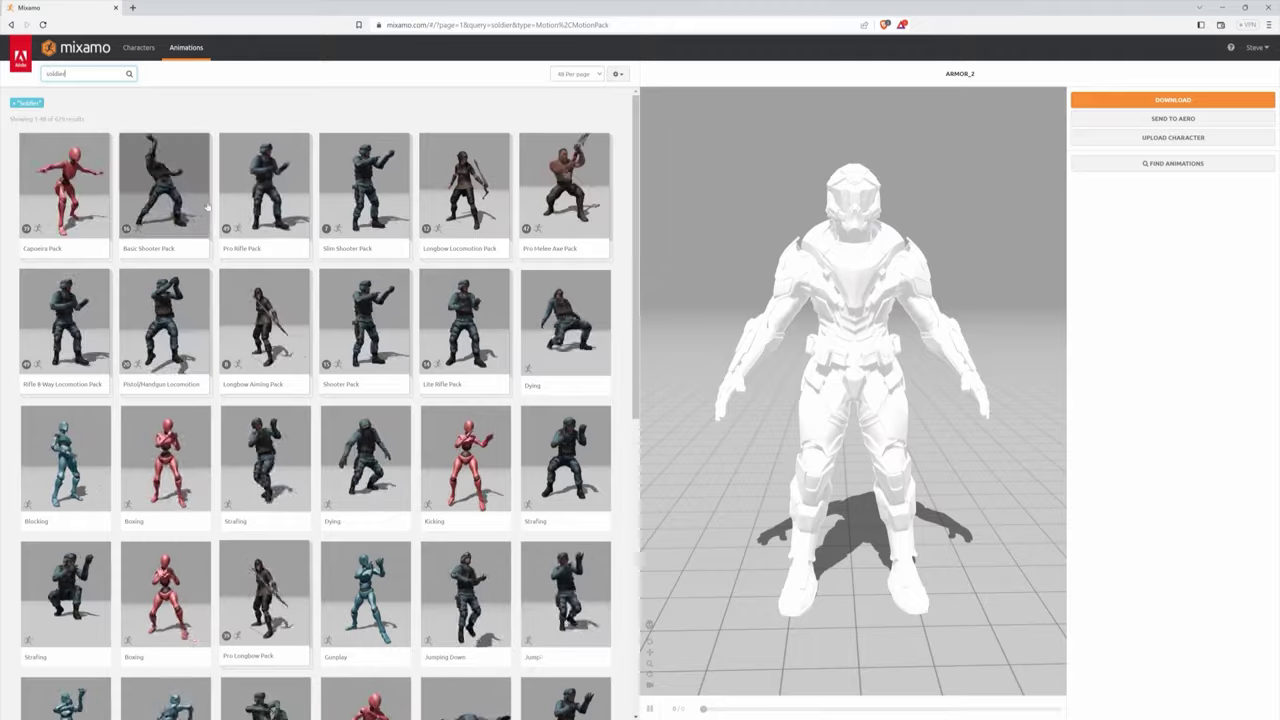
click(264, 190)
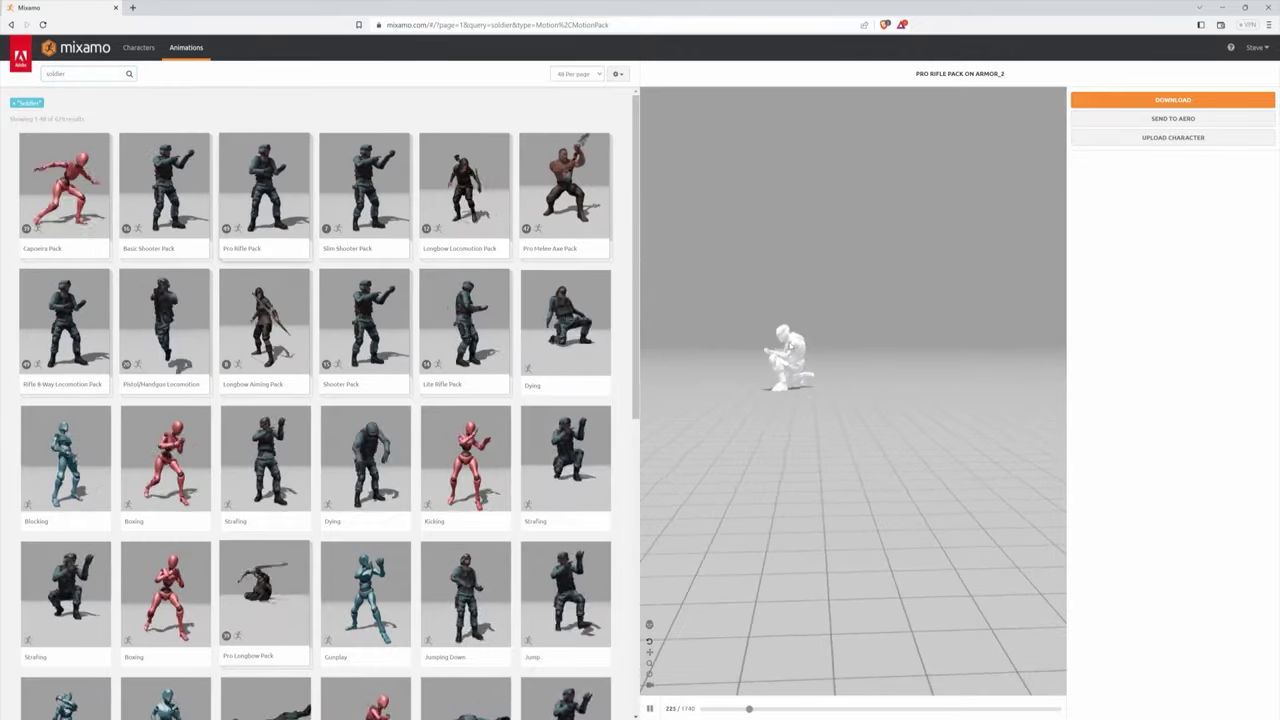
click(1172, 100)
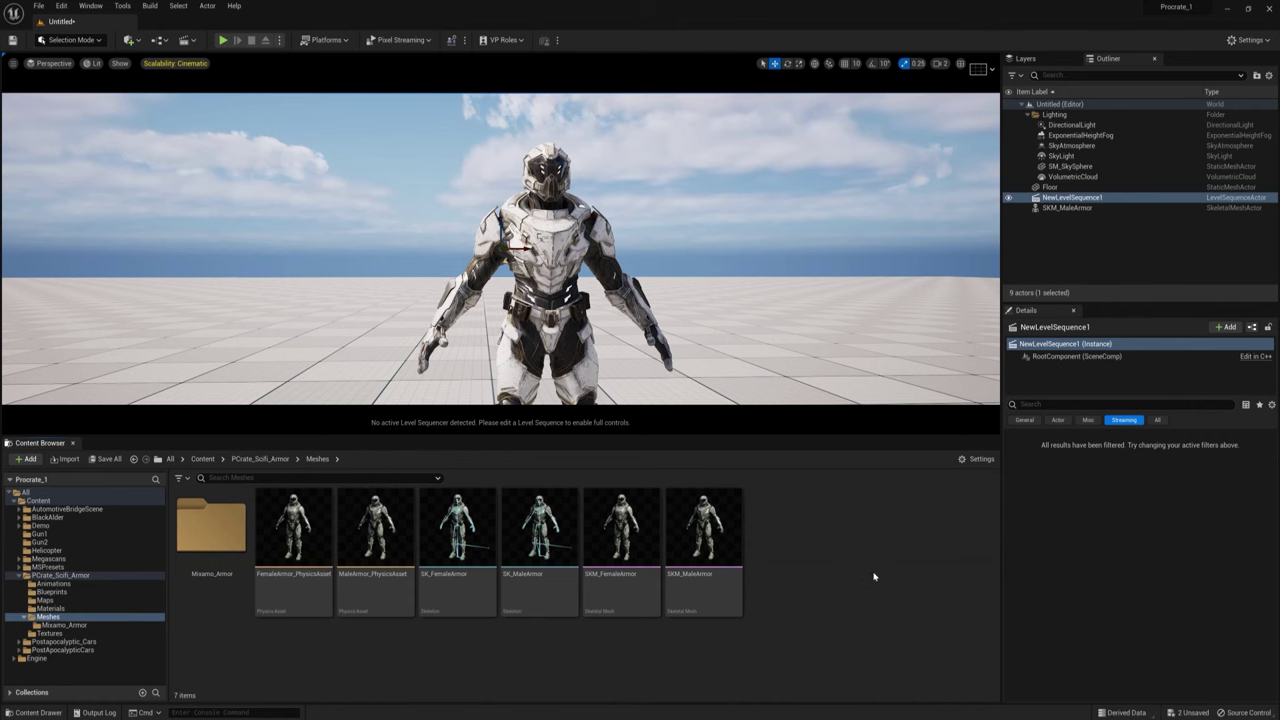
In Unreal Engine, import Armor_2.fbx and the remaining animation FBX files from the Pro Rifle Pack folder into the Mixamo_Armor content folder.
double_click(206, 535)
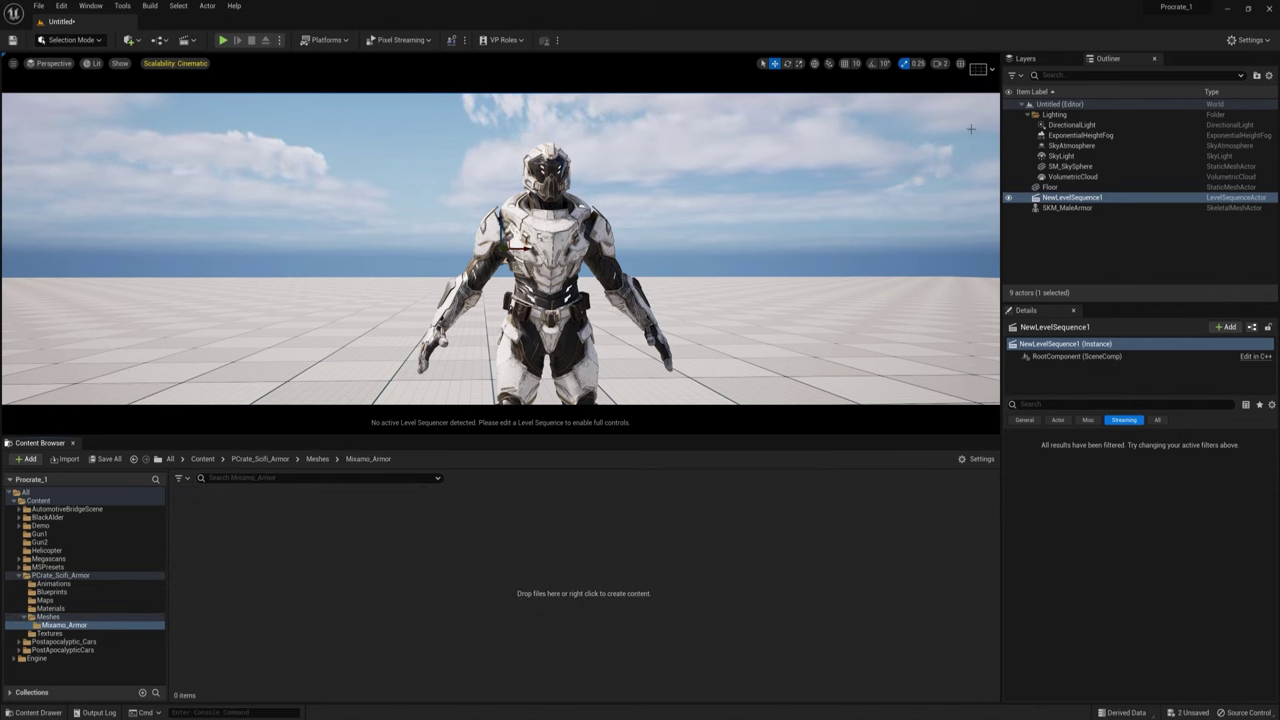
drag(959, 21, 485, 188)
drag(1158, 73, 785, 61)
click(1215, 343)
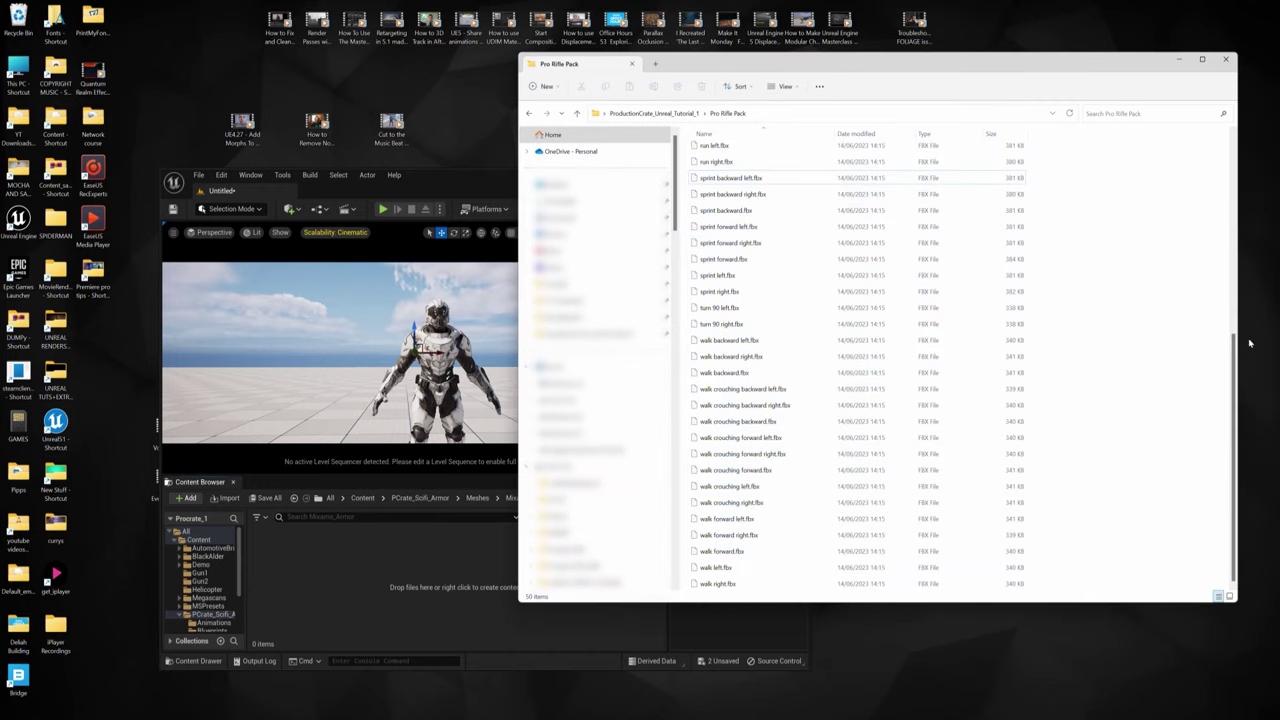
drag(1235, 365, 1235, 160)
click(716, 152)
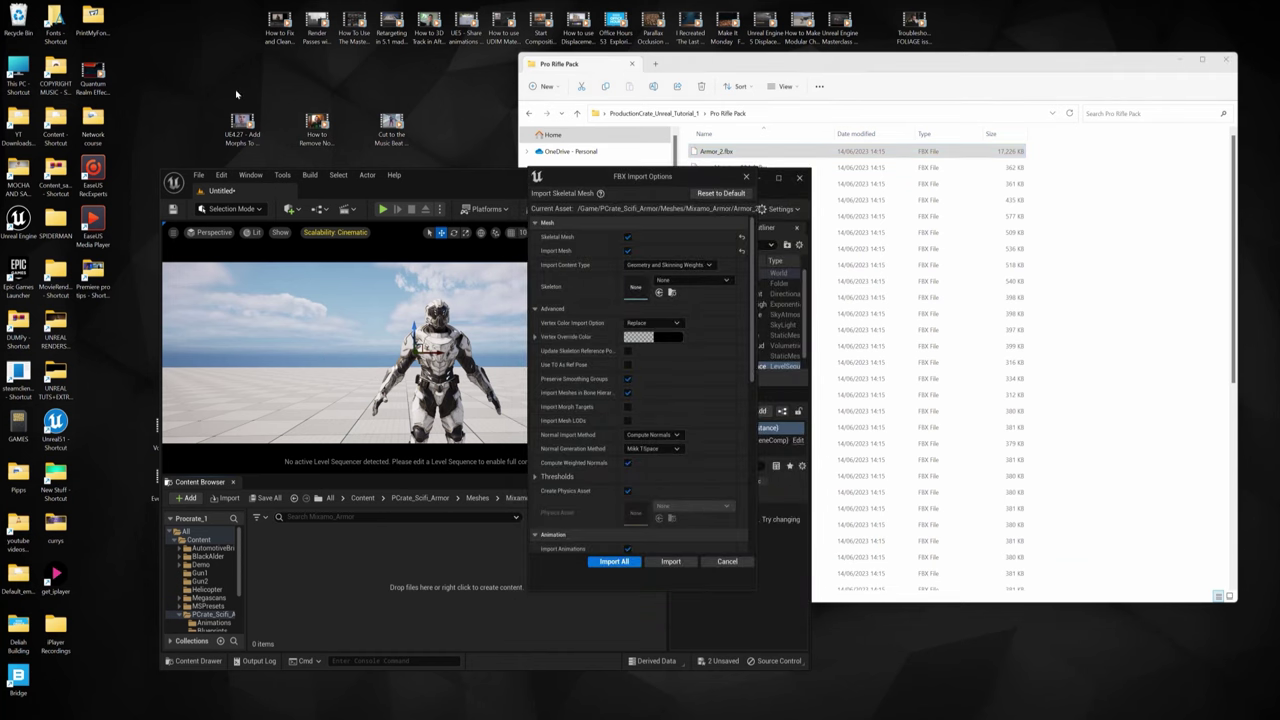
click(633, 562)
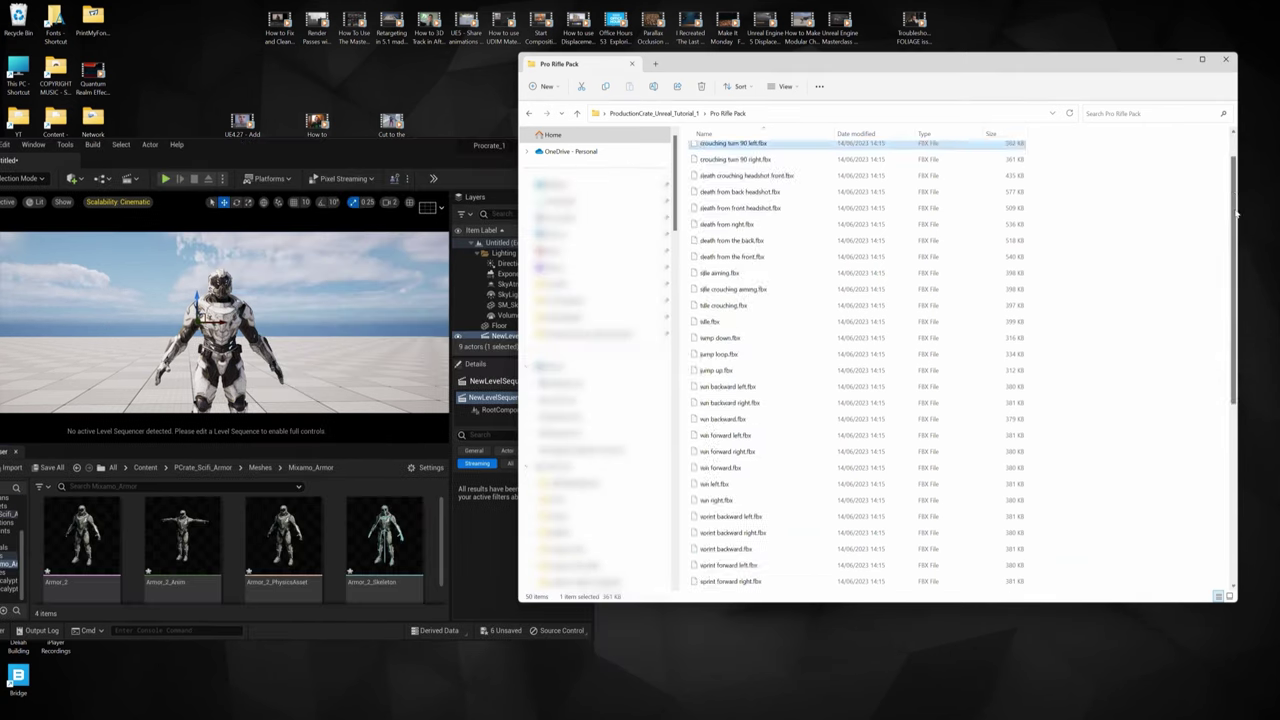
scroll(777, 586, down, 8)
shift+click(723, 588)
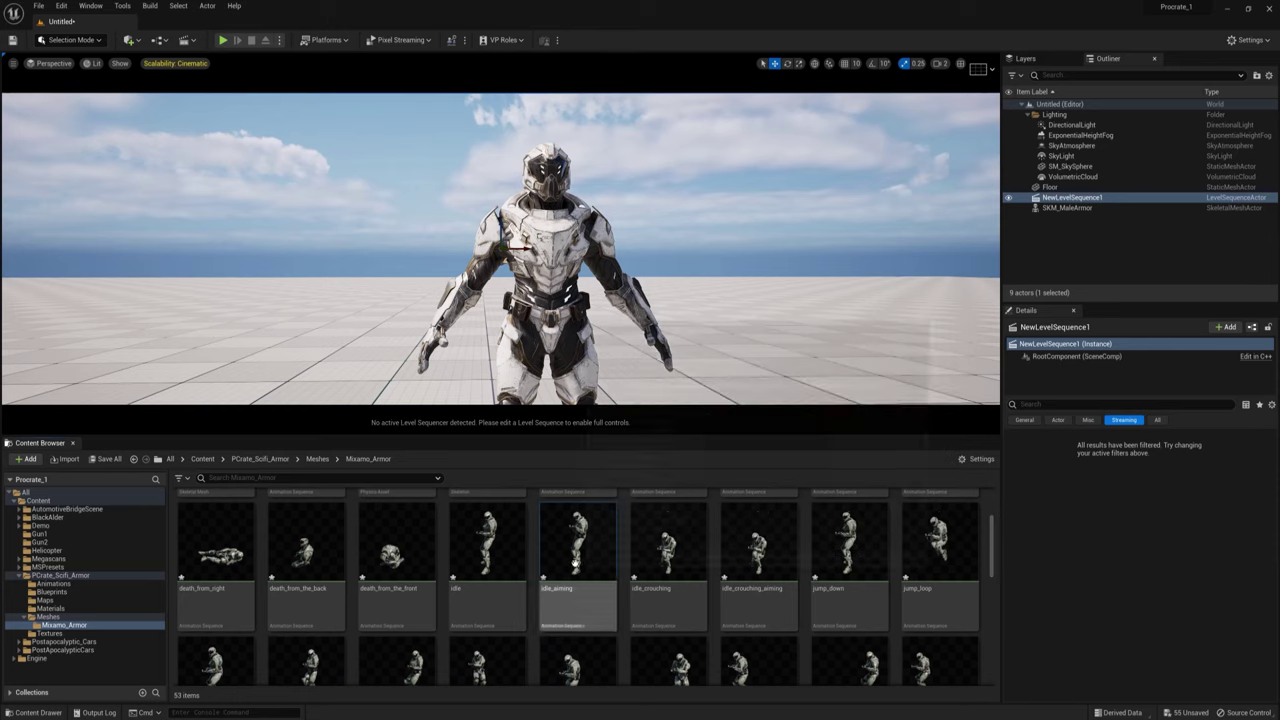
Place the idle_aiming, idle_crouching_aiming, jump_down, jump_loop and run_backward_left animations around the armor character in the level and play the level.
drag(578, 540, 285, 380)
drag(760, 540, 800, 385)
drag(849, 540, 914, 403)
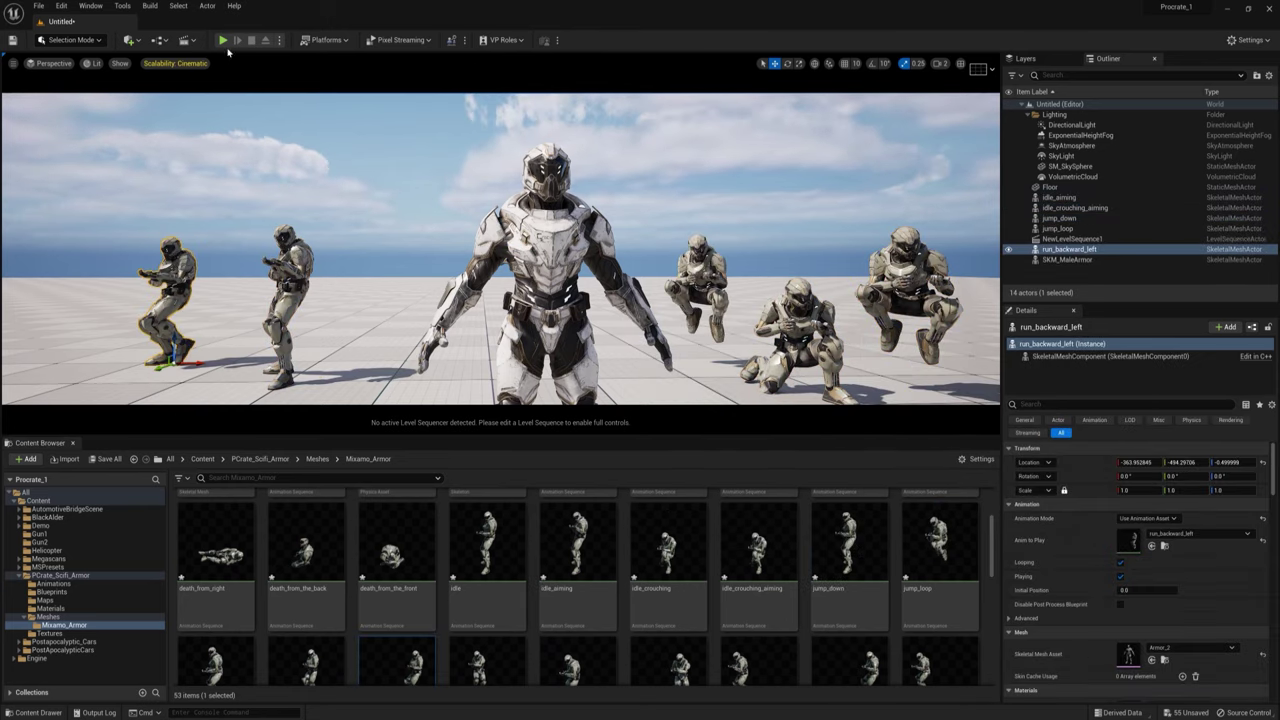
click(223, 40)
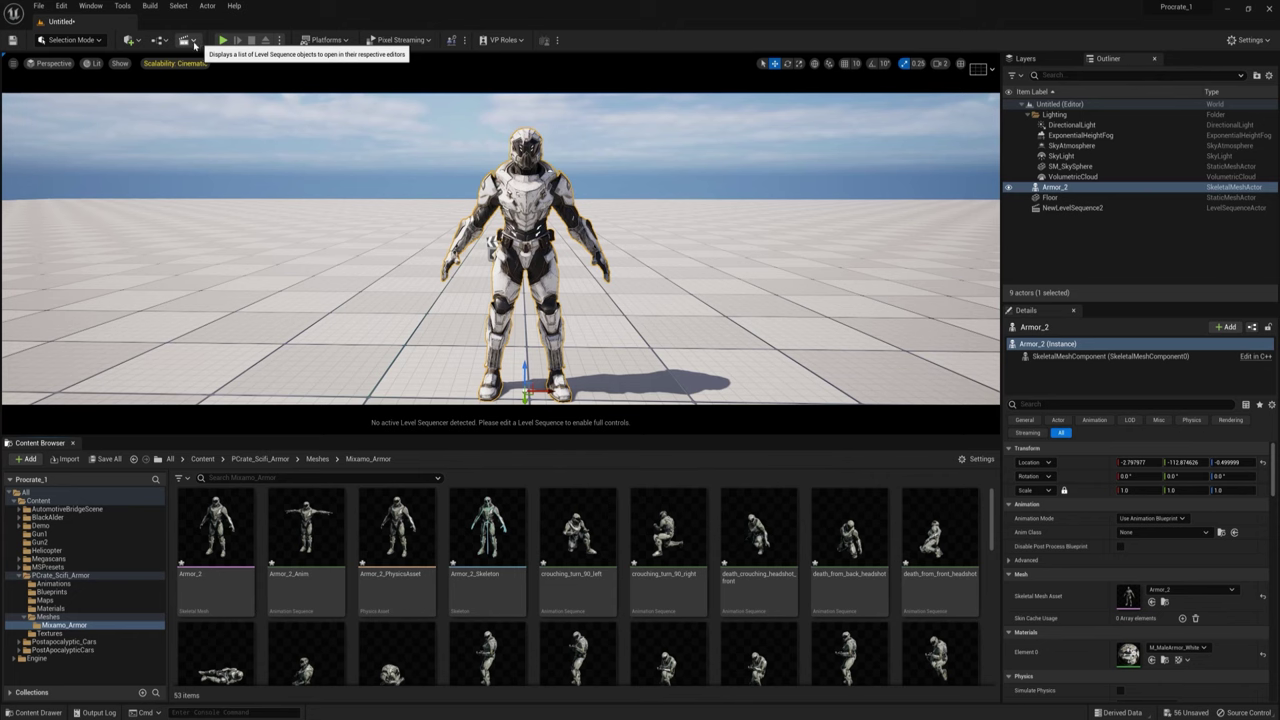
Open NewLevelSequence2 in Sequencer and assign the Armor_2 actor to the SKM_MaleArmor track.
click(194, 44)
click(222, 131)
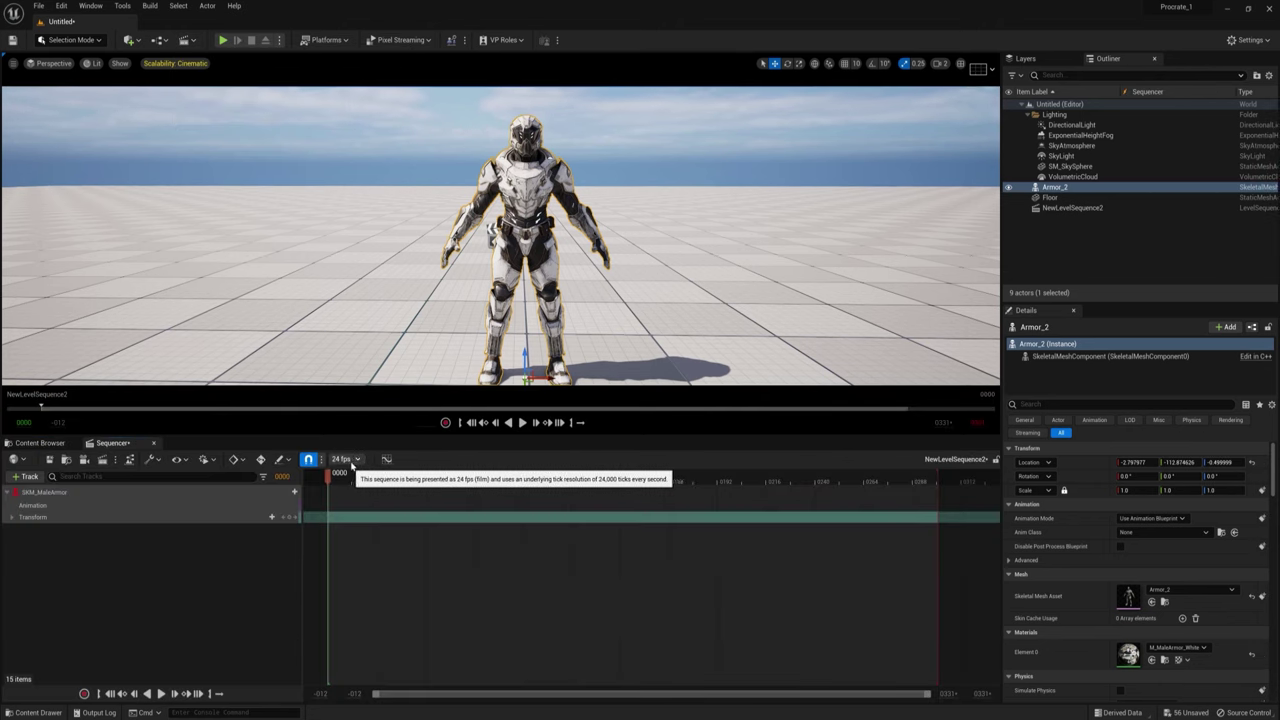
right_click(42, 490)
mouse_move(93, 222)
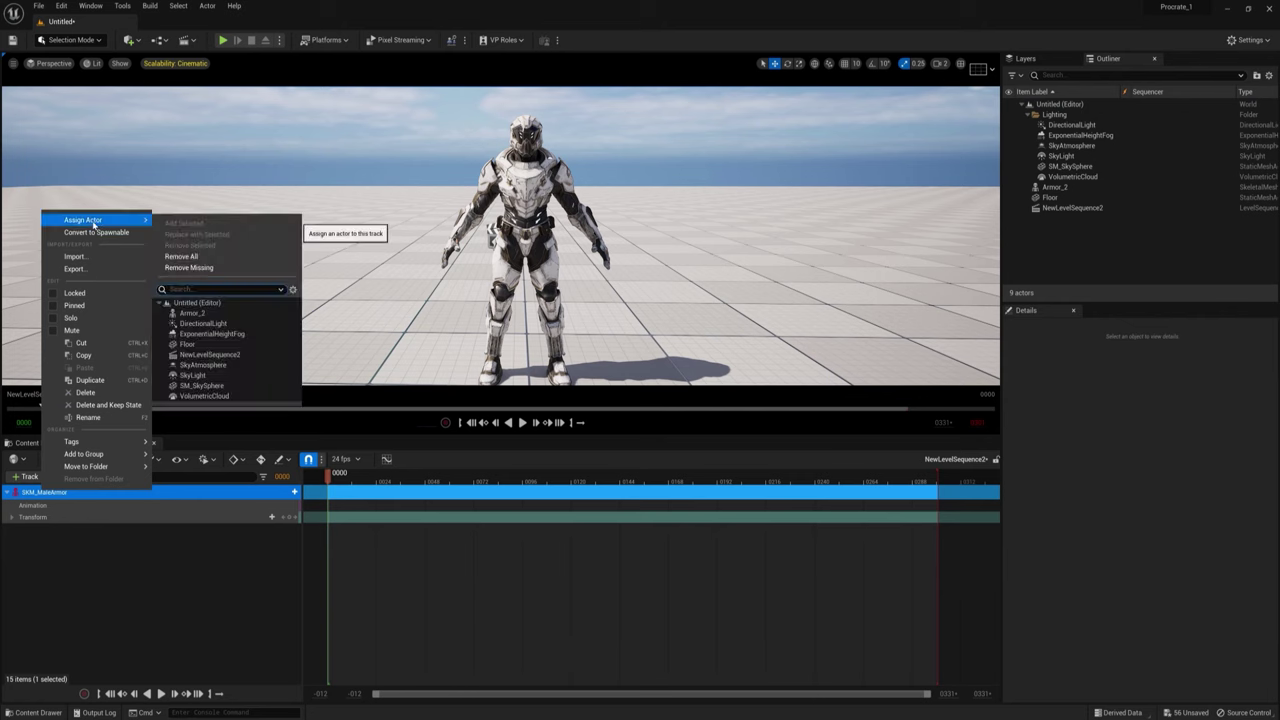
click(222, 314)
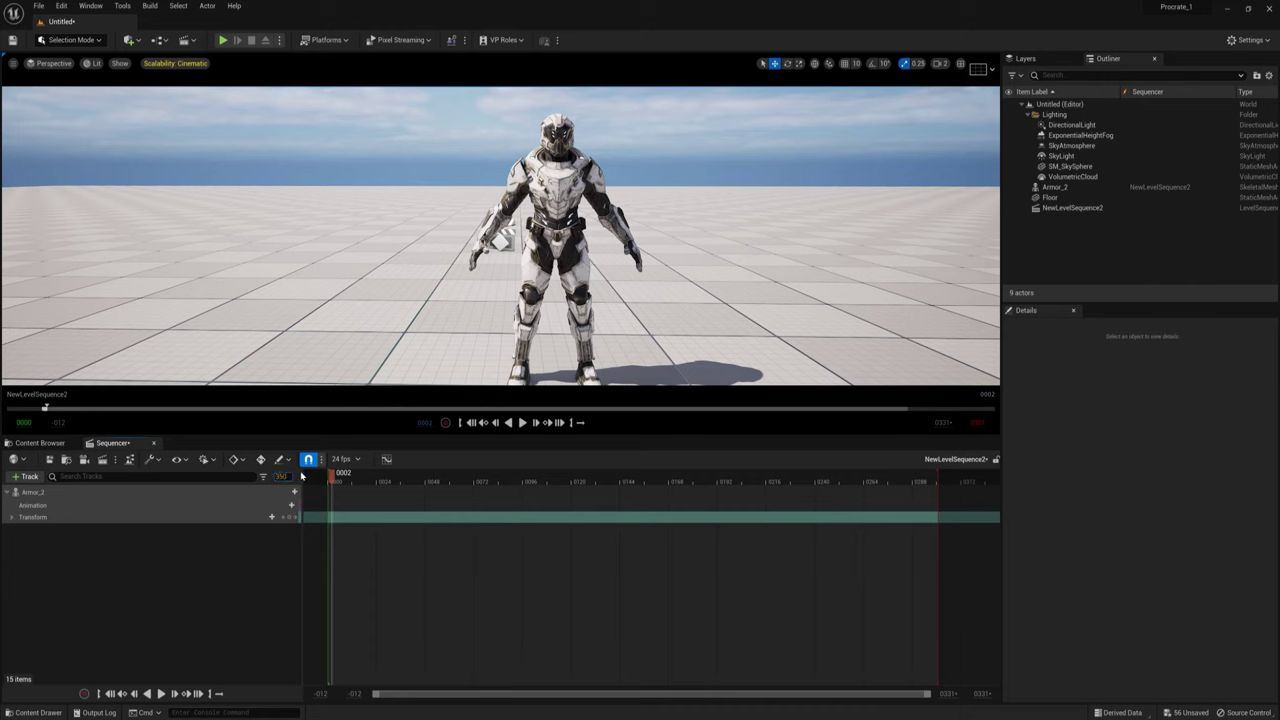
Extend the sequence's end to frame 350 and add the walk_forward animation at the start of the Armor_2 track.
key(Return)
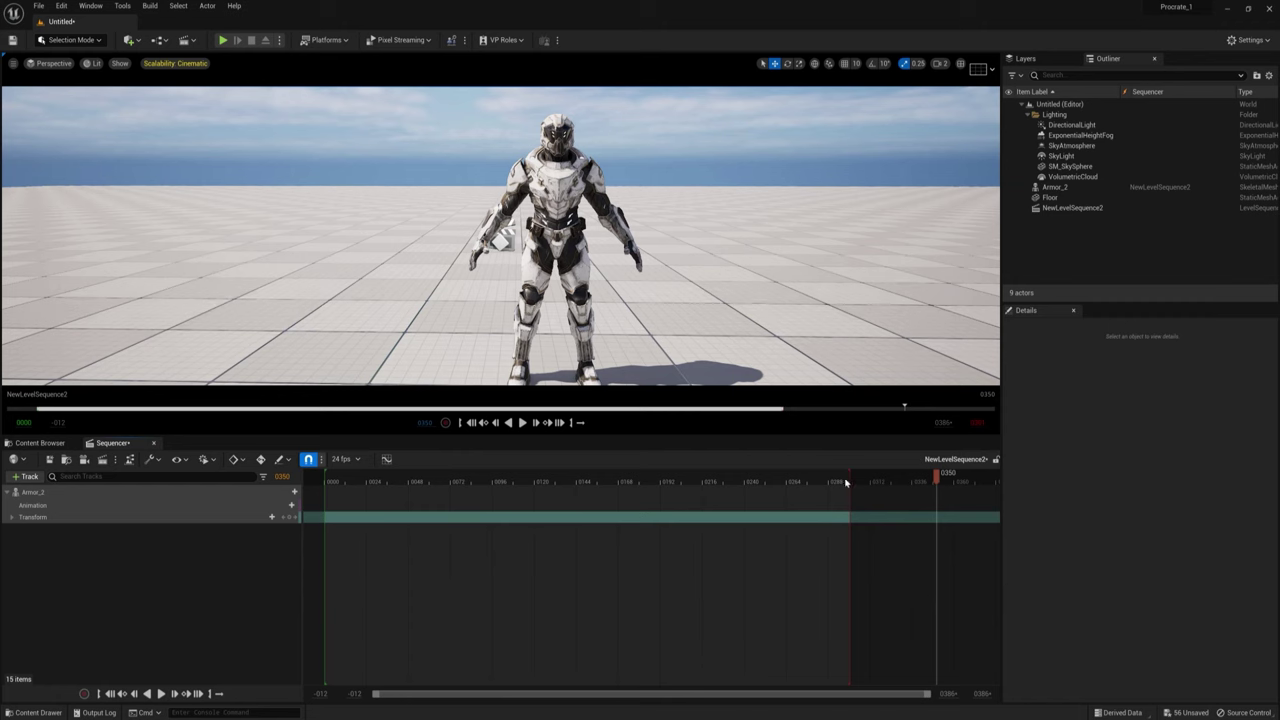
drag(851, 477, 913, 475)
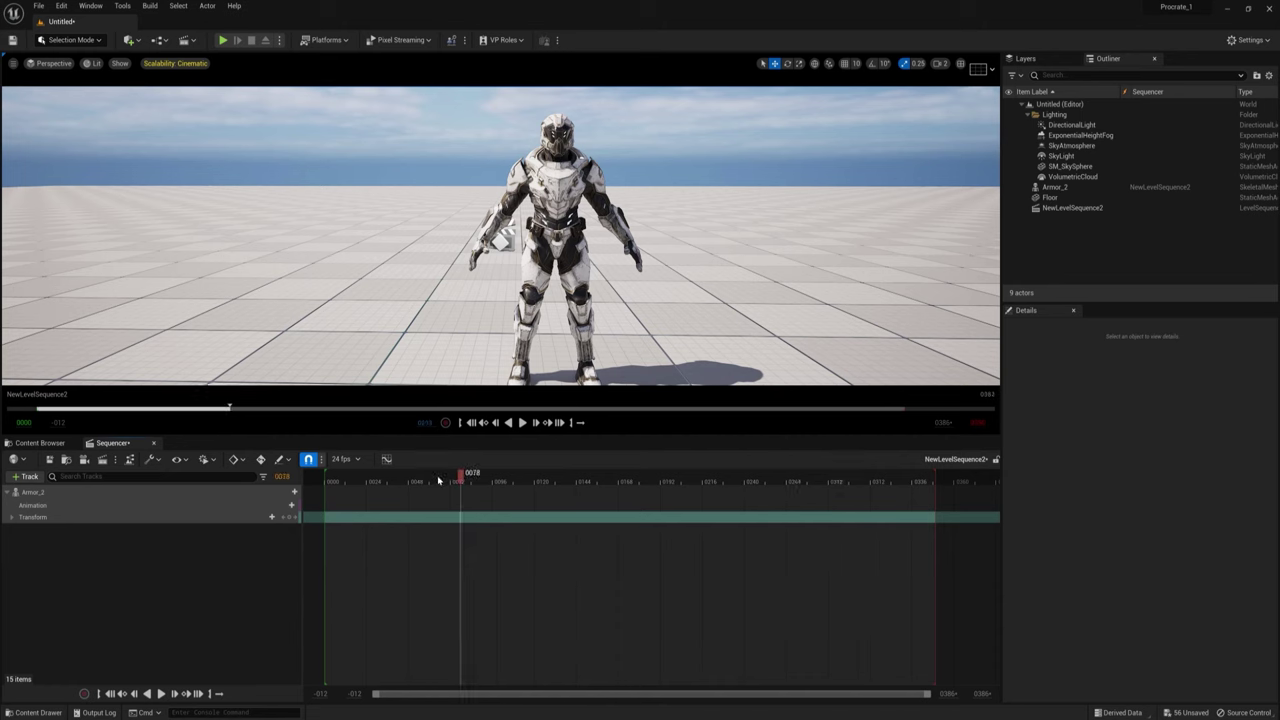
click(291, 505)
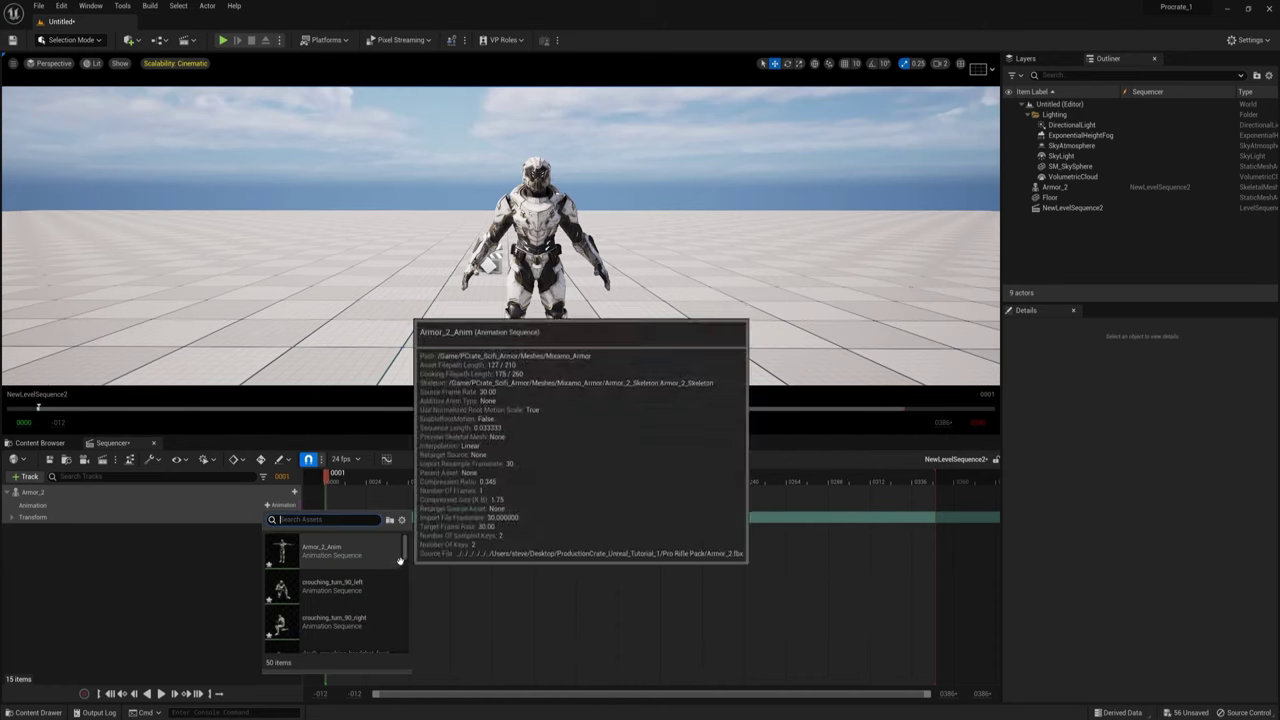
text(walk)
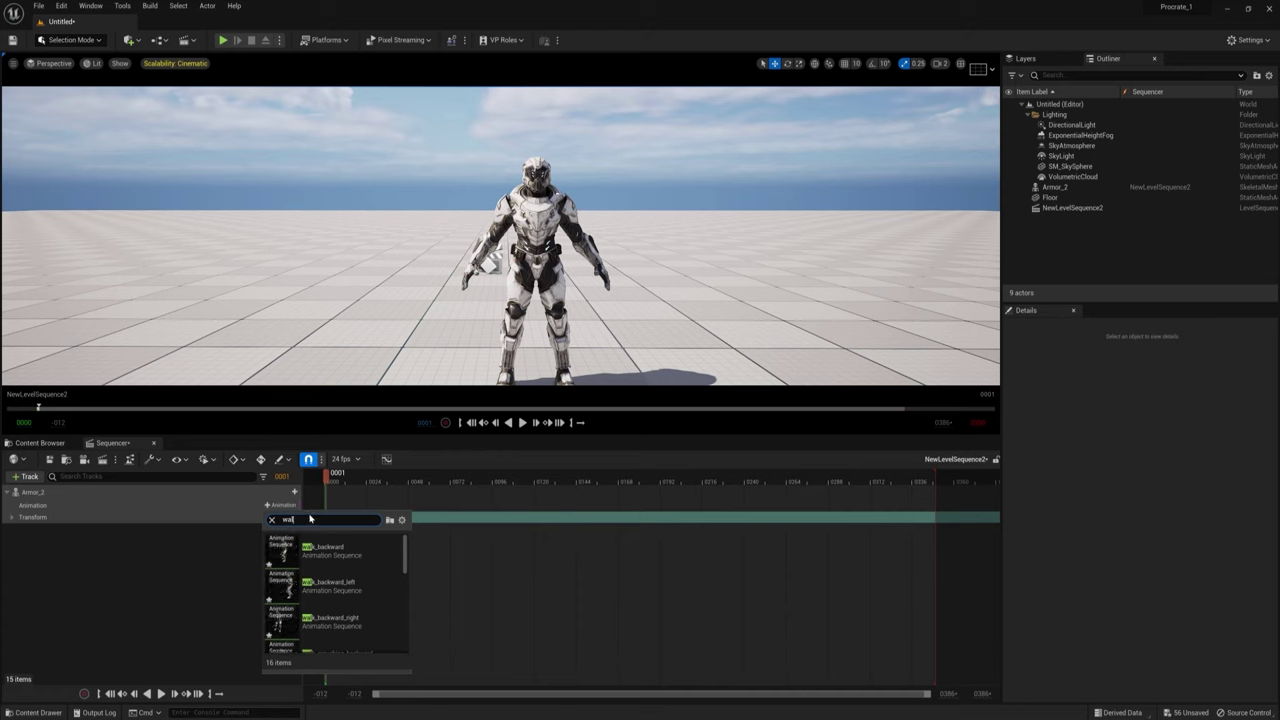
drag(405, 557, 400, 588)
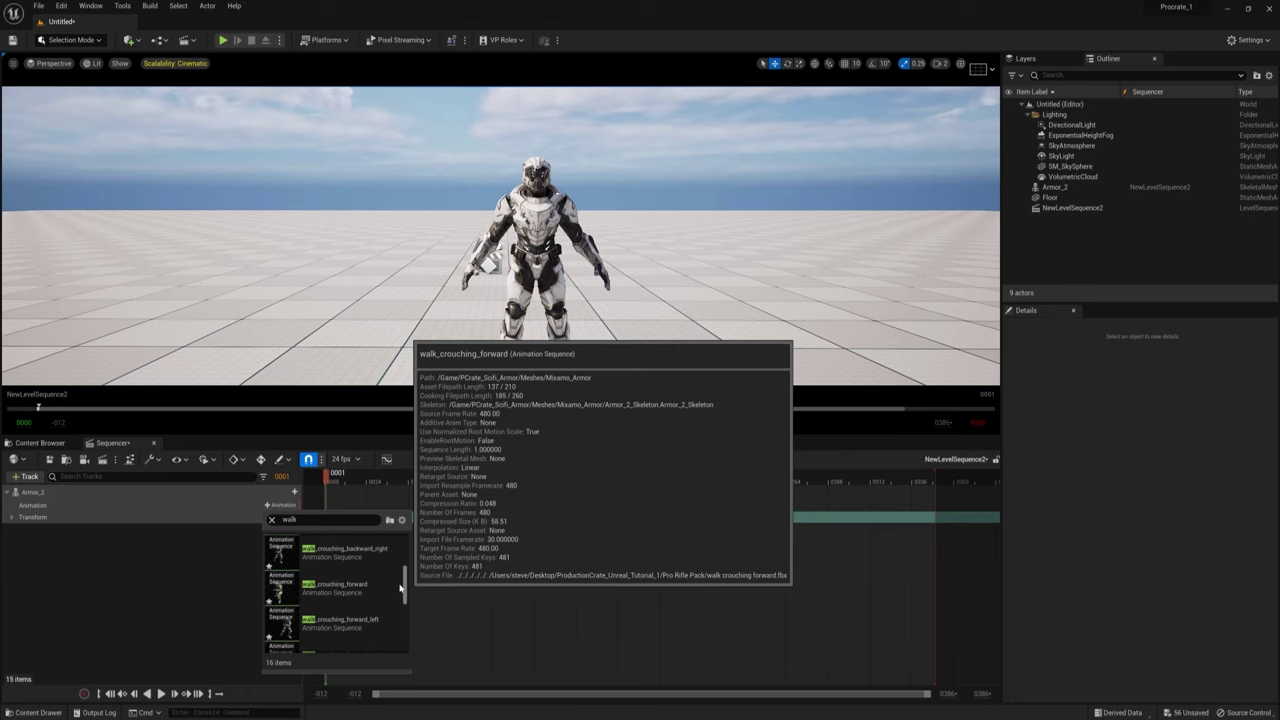
click(340, 612)
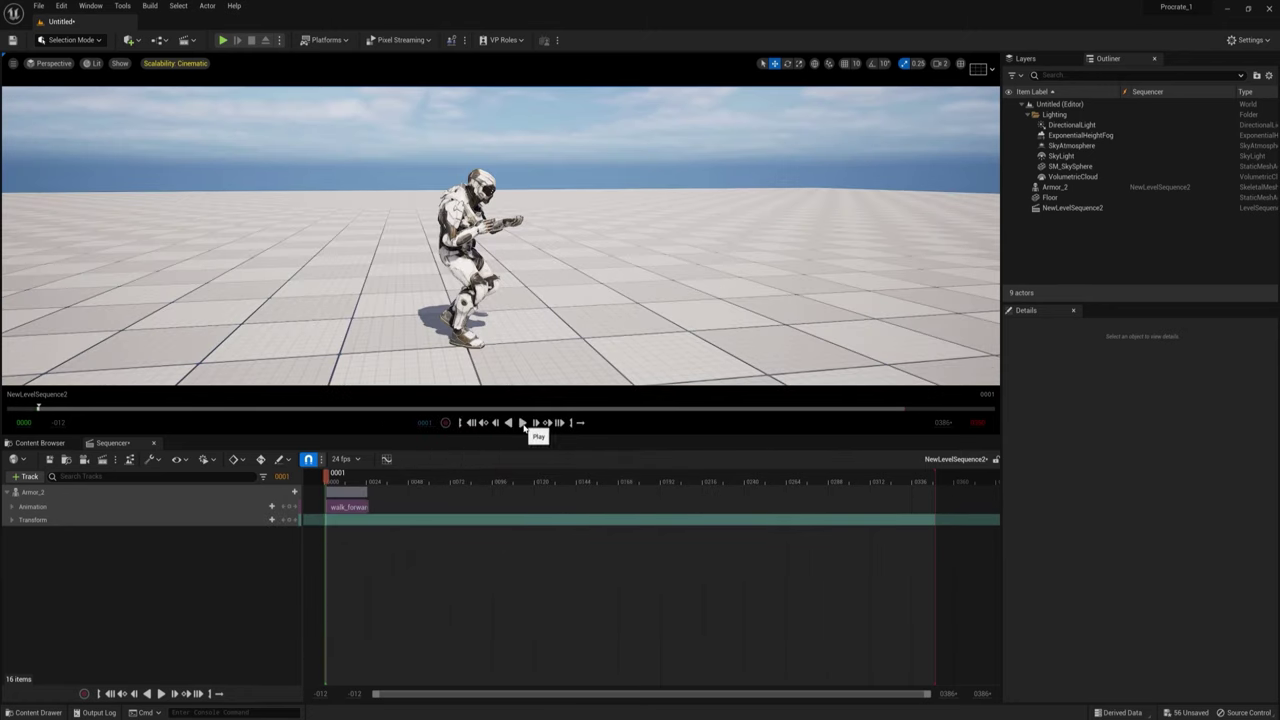
Play and scrub the sequence to review the walk_forward animation on Armor_2.
click(522, 423)
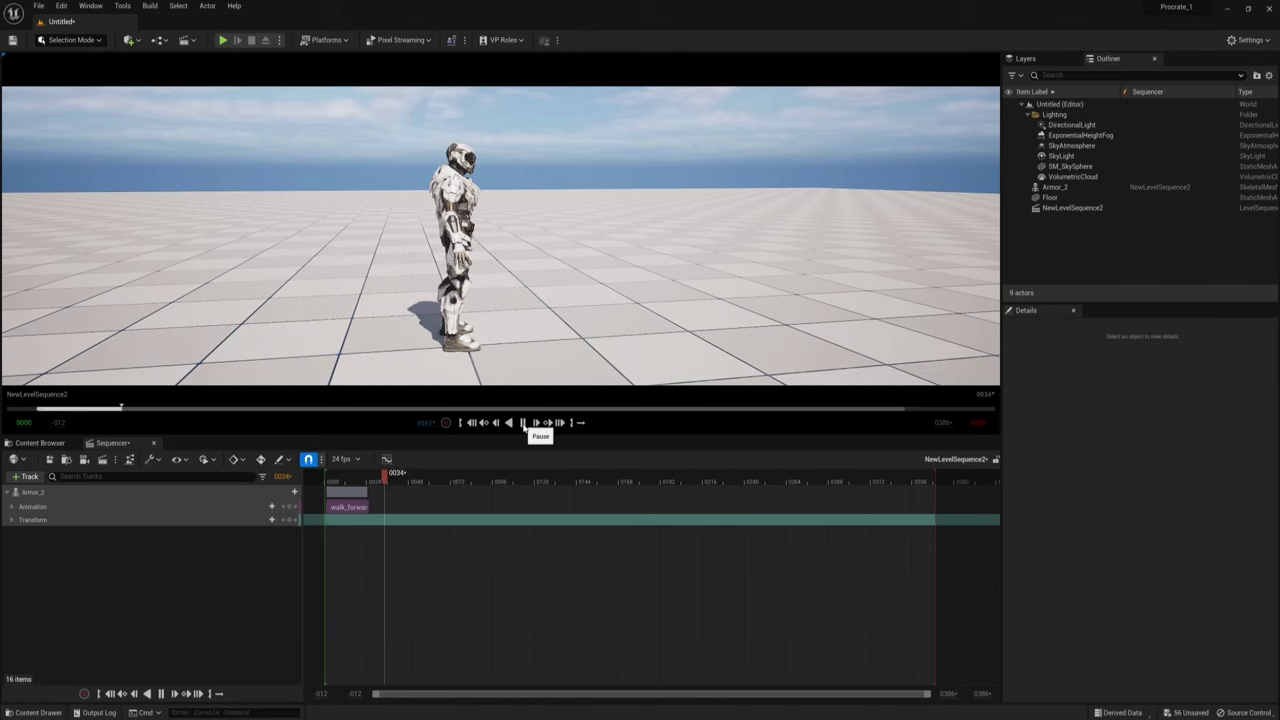
click(522, 423)
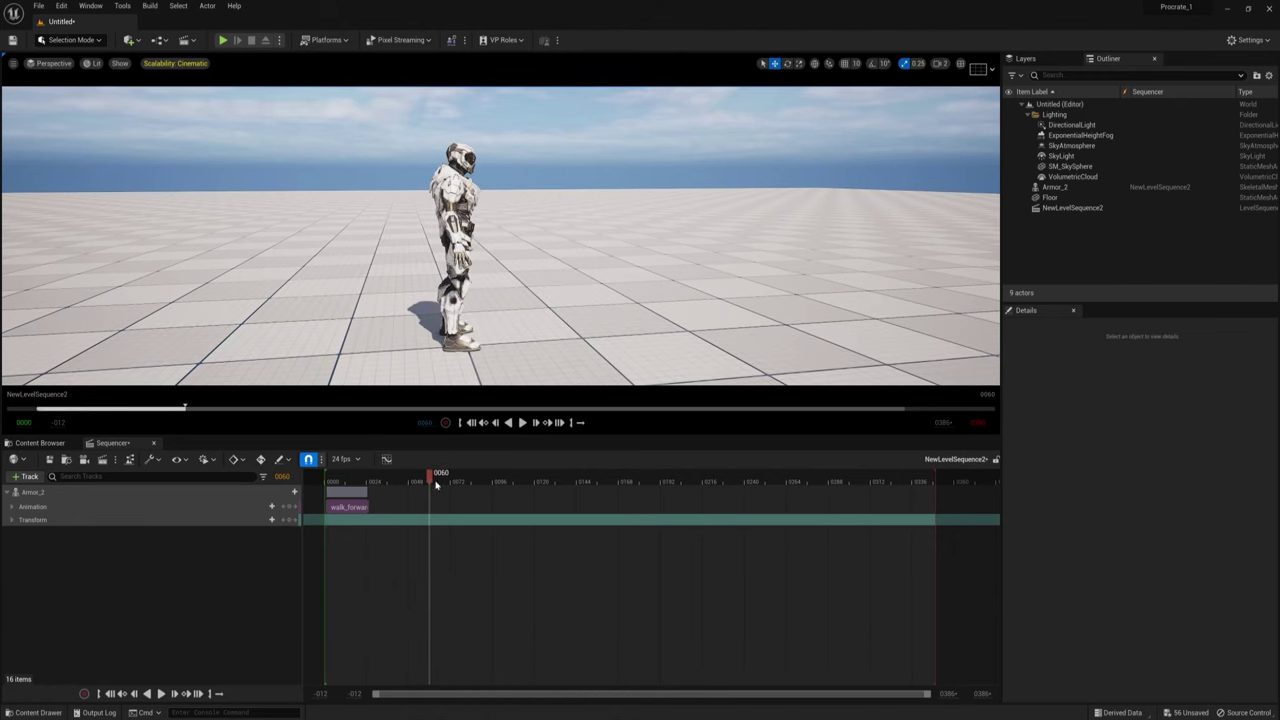
drag(432, 476, 620, 507)
drag(324, 475, 339, 476)
click(522, 424)
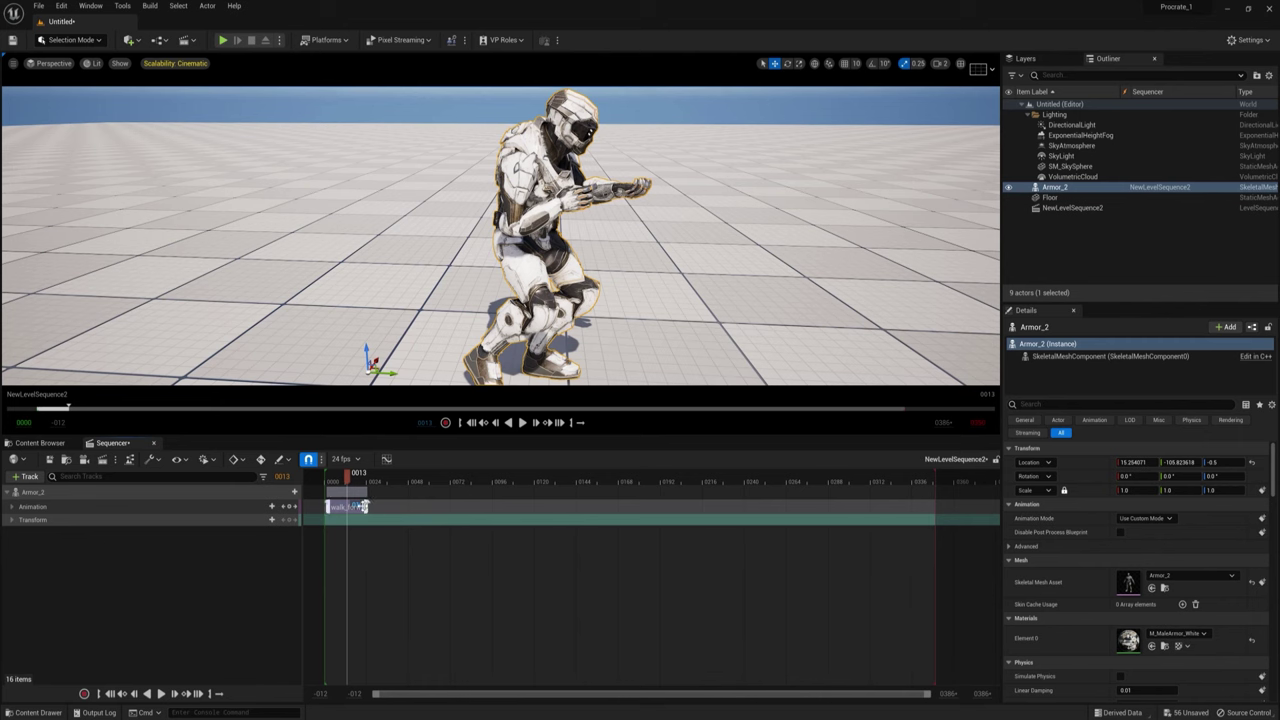
Add a second walk_forward clip after the first on the Armor_2 animation track and check the transition around frame 28.
click(360, 507)
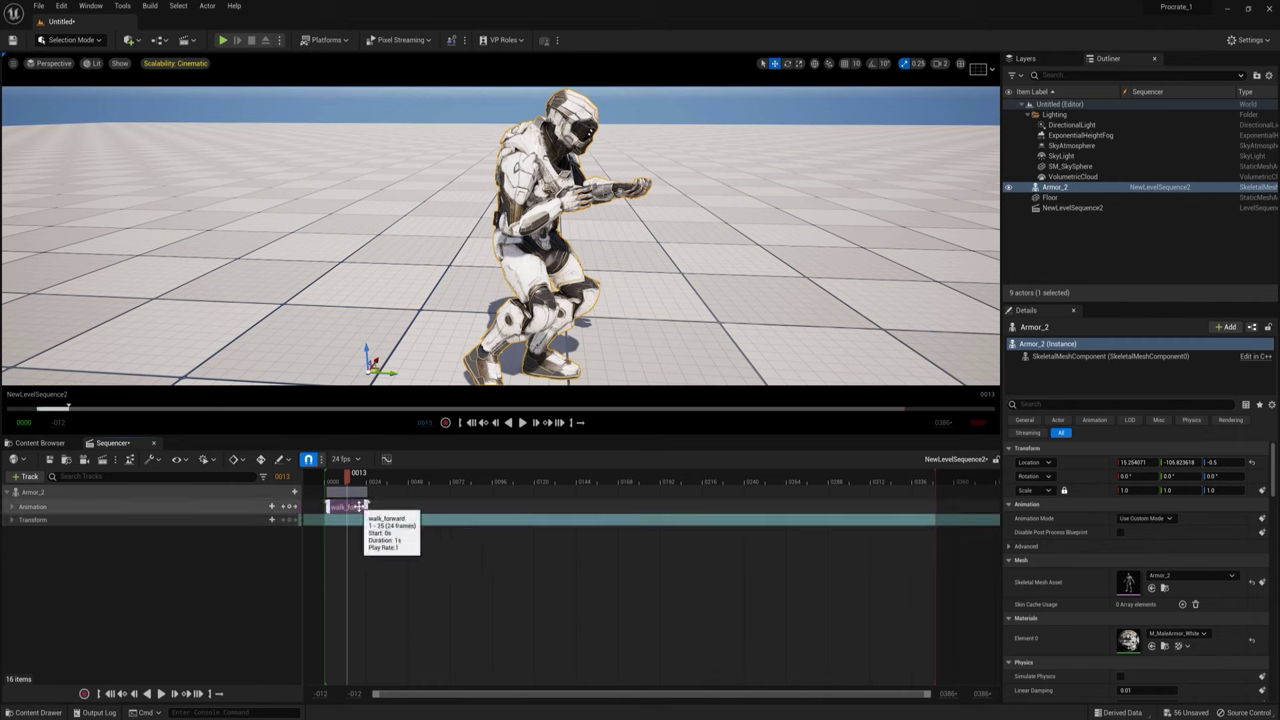
drag(360, 507, 374, 476)
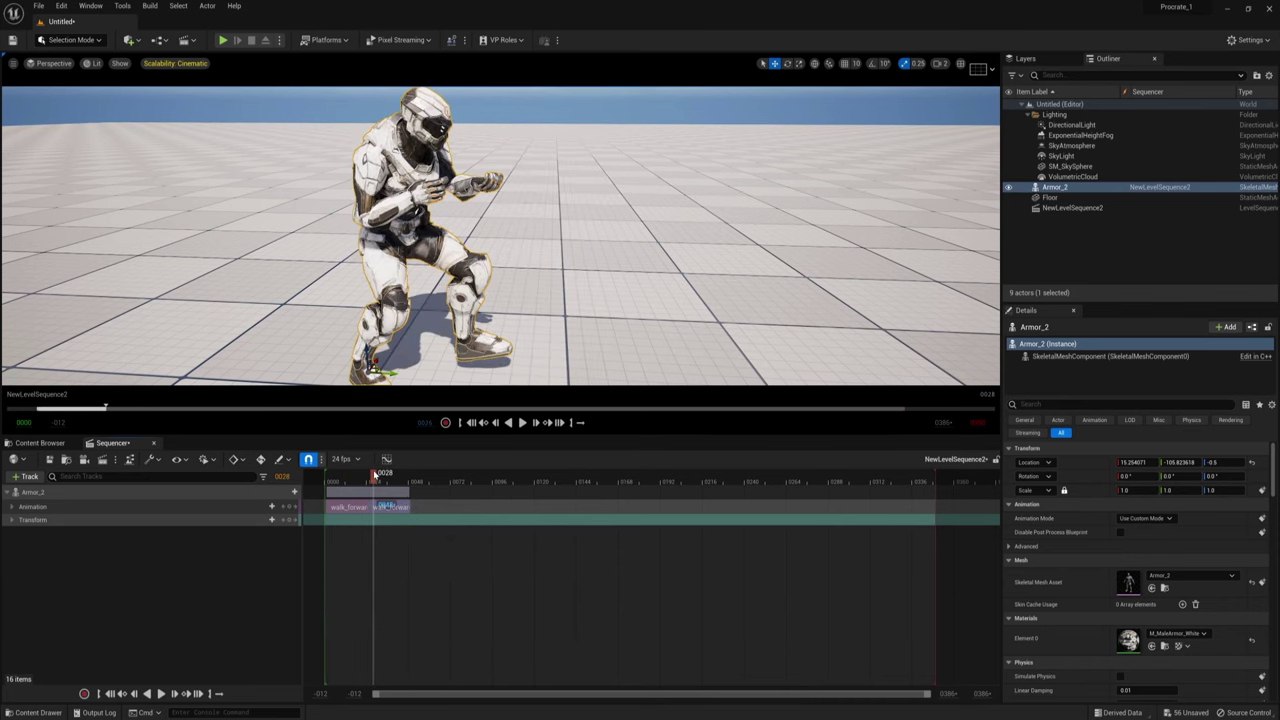
Turn off Match Yaw Rotation for the second walk_forward clip and match it to a bone in the previous clip.
right_click(392, 508)
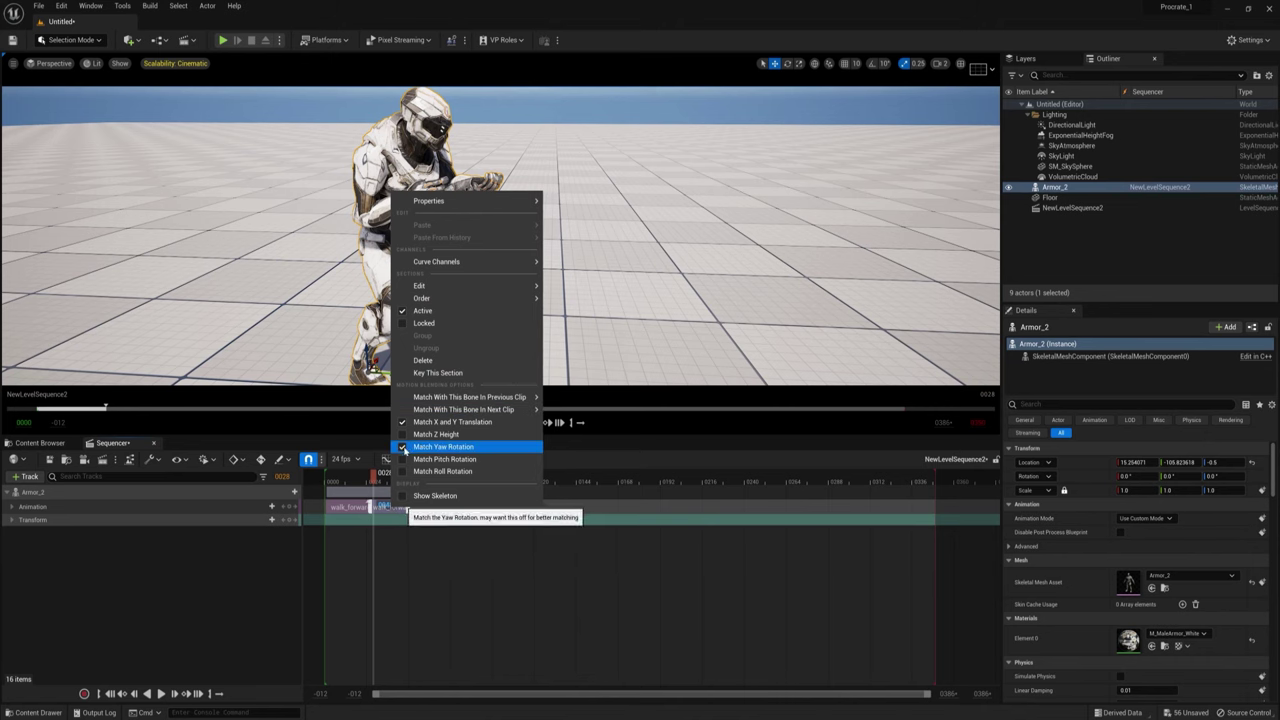
click(403, 447)
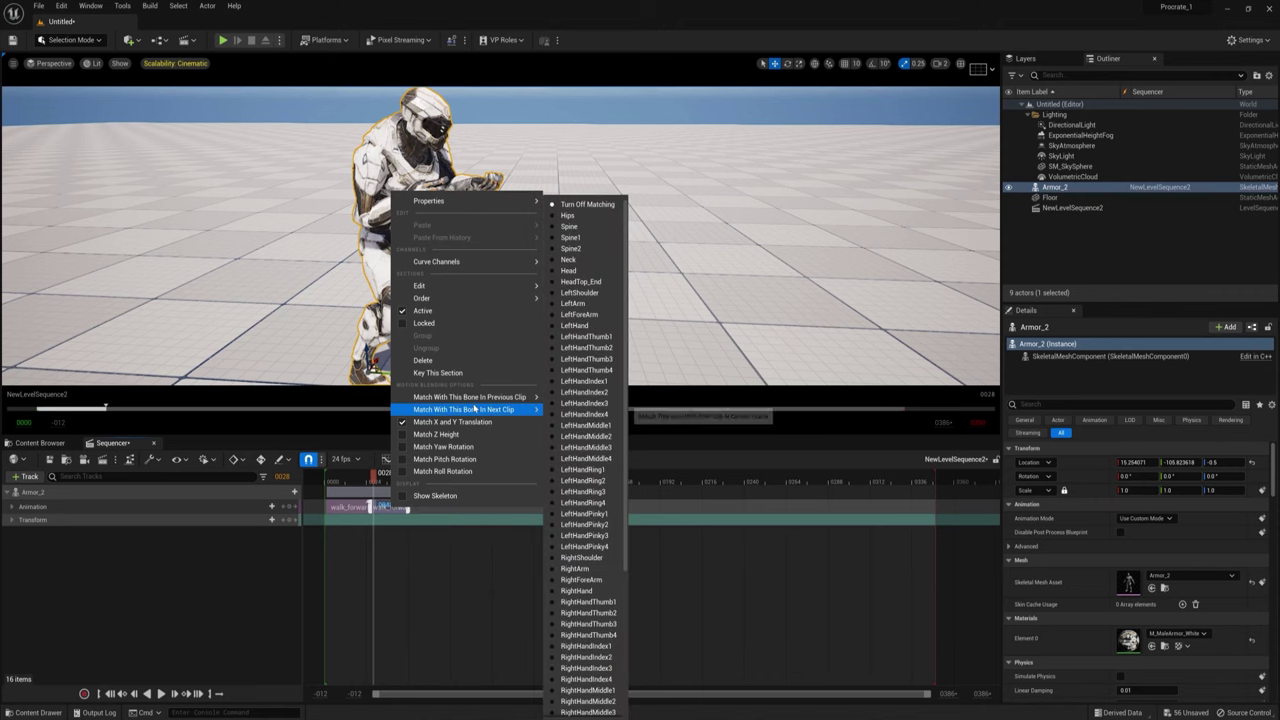
mouse_move(473, 399)
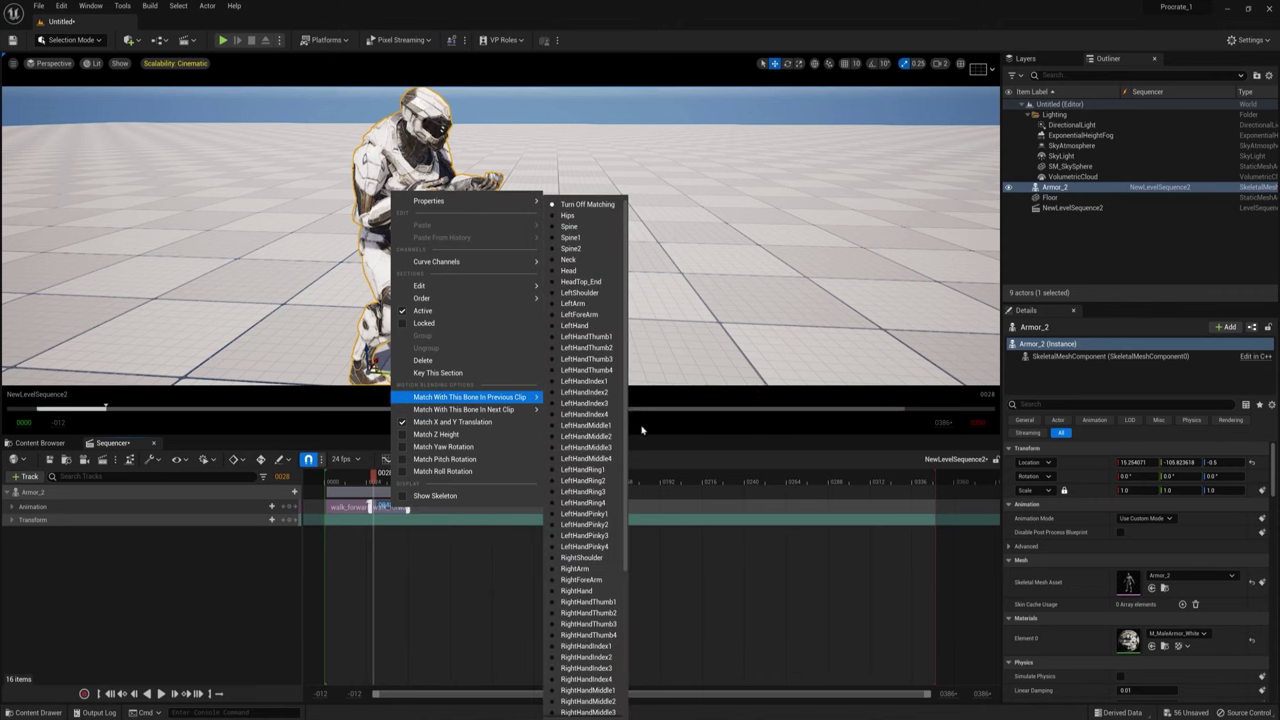
scroll(585, 460, down, 5)
click(578, 690)
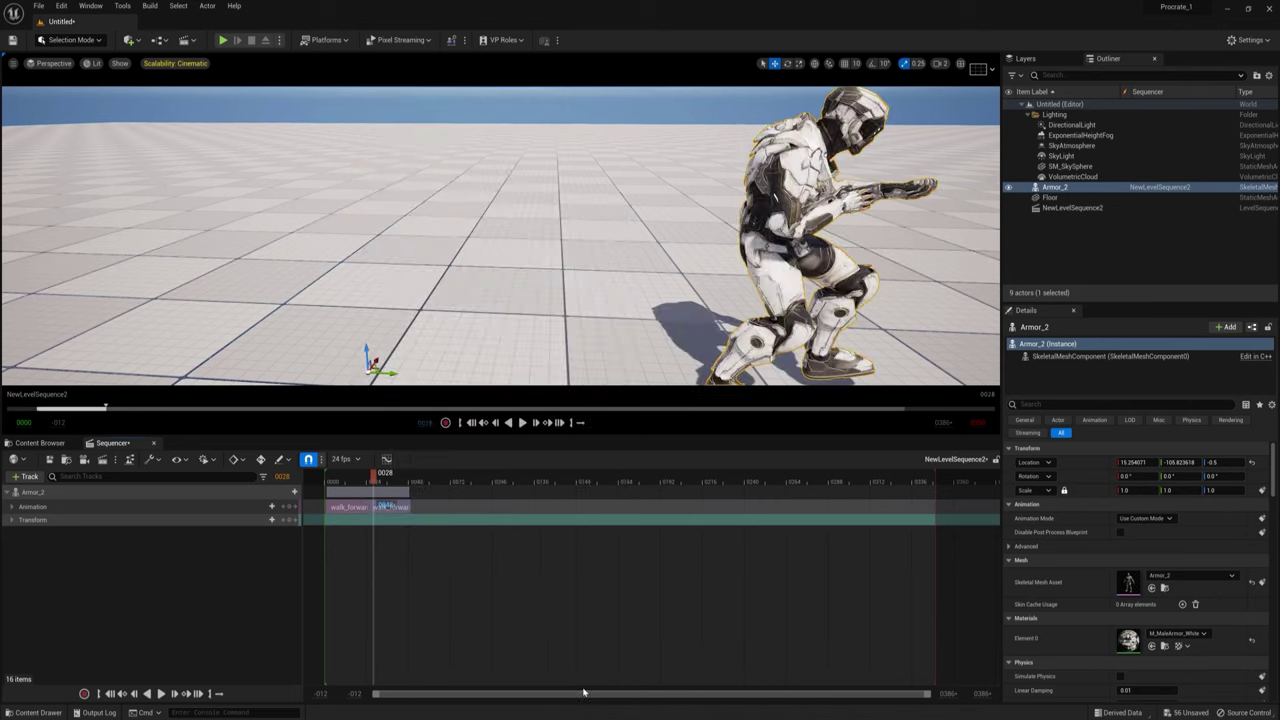
Return to the sequence's start and play it to review the transition between the two walk_forward clips.
click(366, 478)
drag(366, 478, 326, 476)
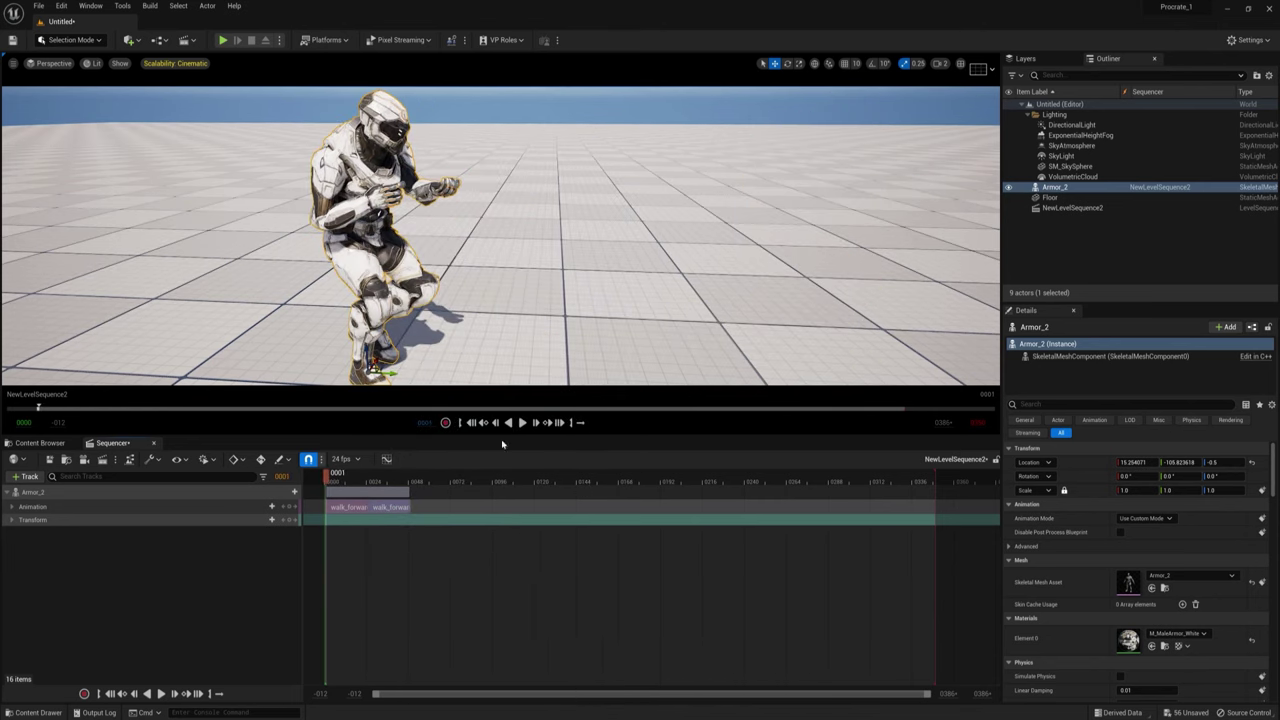
click(522, 423)
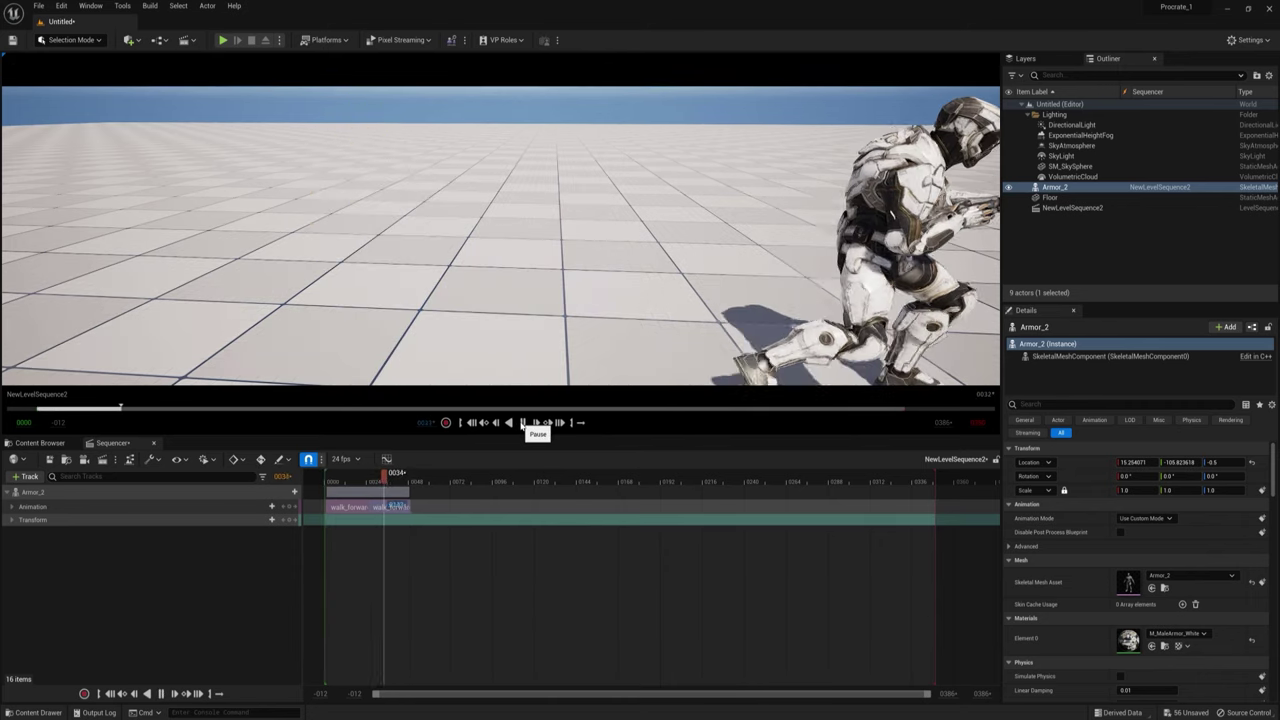
Extend the Armor_2 animation track to twelve consecutive walk_forward clips and play the continuous walk from the start.
scroll(766, 300, down, 6)
drag(390, 507, 790, 508)
drag(399, 475, 320, 475)
mouse_move(631, 277)
right_down()
mouse_move(600, 370)
mouse_move(540, 290)
mouse_move(628, 280)
right_up()
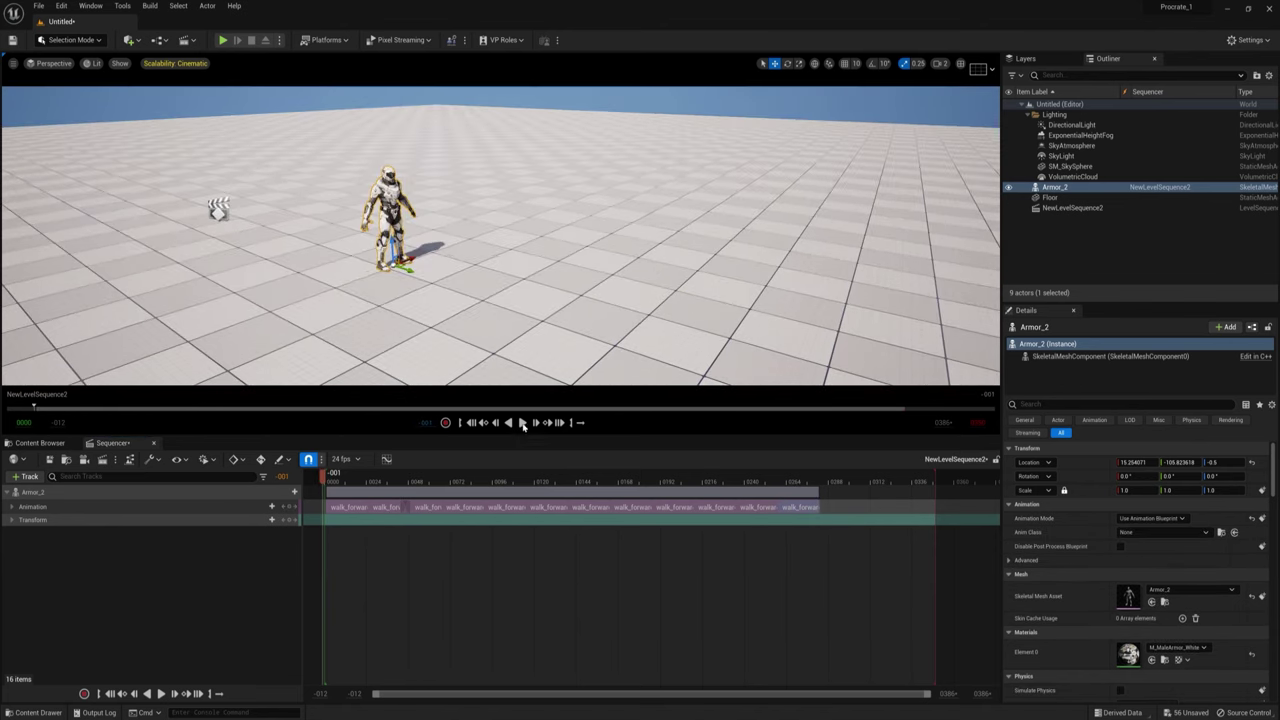
click(628, 280)
key(space)
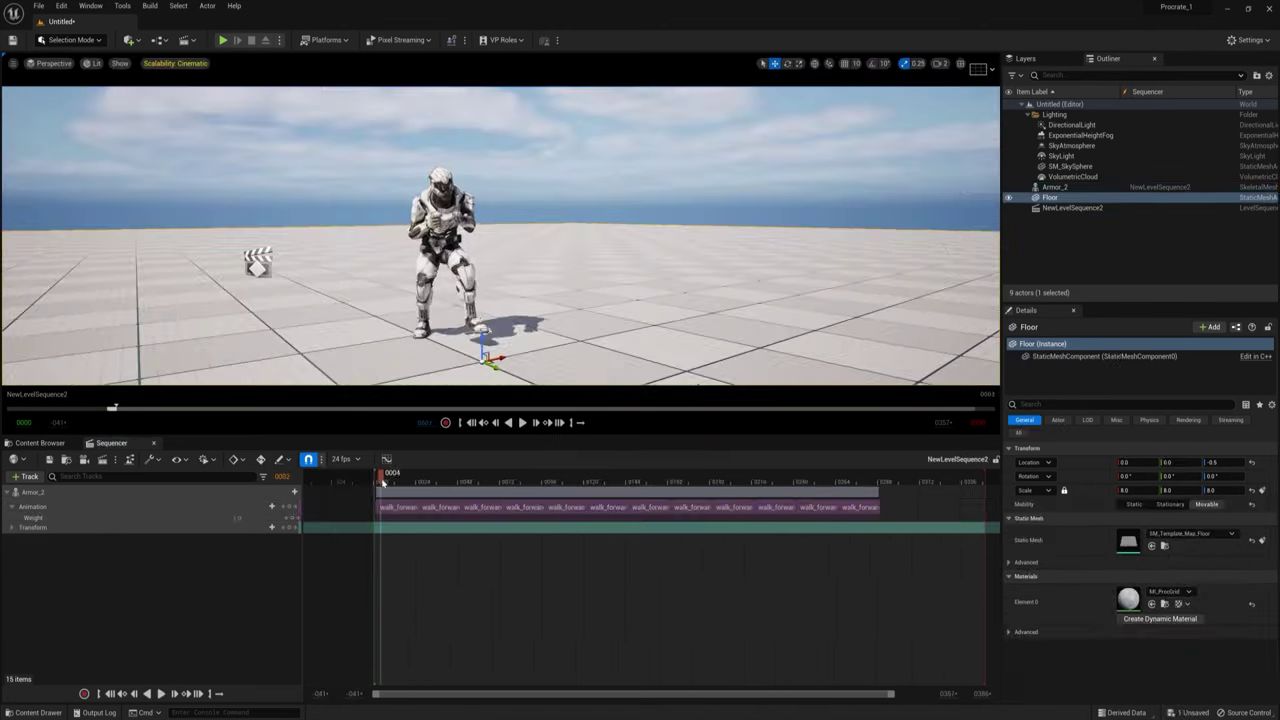
Bake the Armor_2 track into an animation sequence named Armor_2_Skeleton_Sequence in the Mixamo_Armor folder, using the default export options.
mouse_move(382, 482)
mouse_down()
mouse_move(371, 482)
mouse_move(482, 482)
mouse_move(403, 482)
mouse_up()
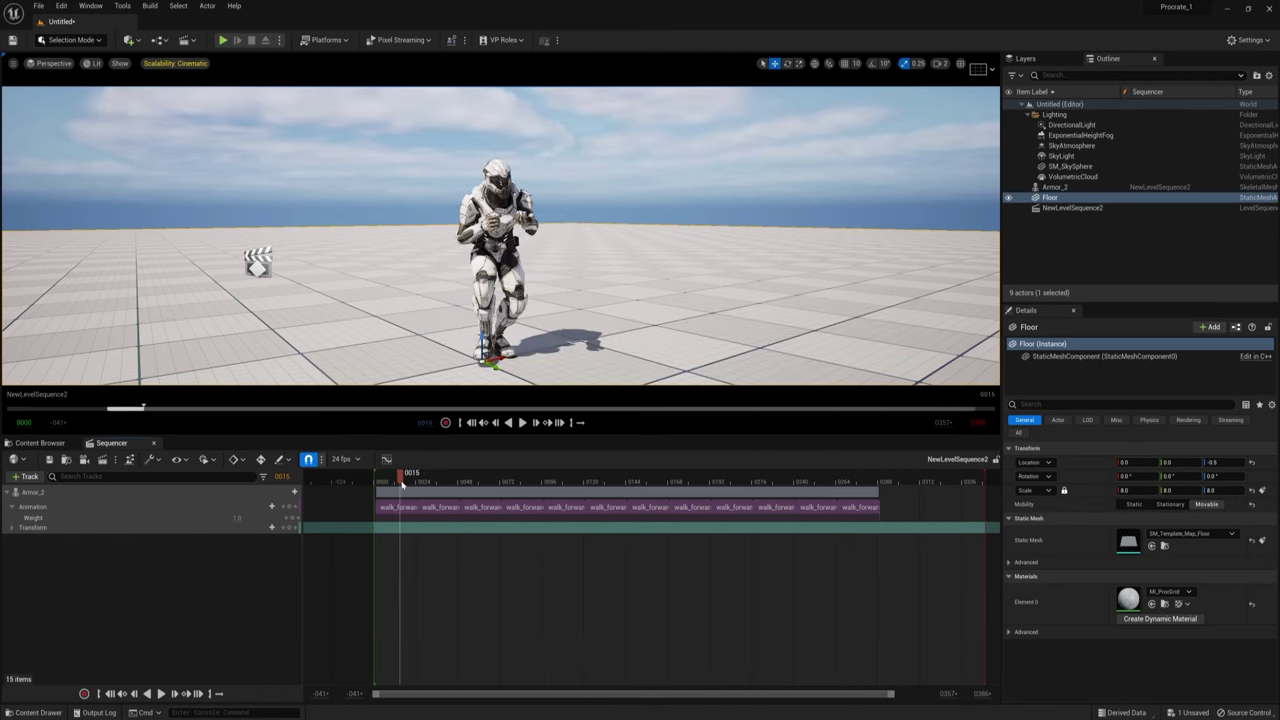
right_click(41, 493)
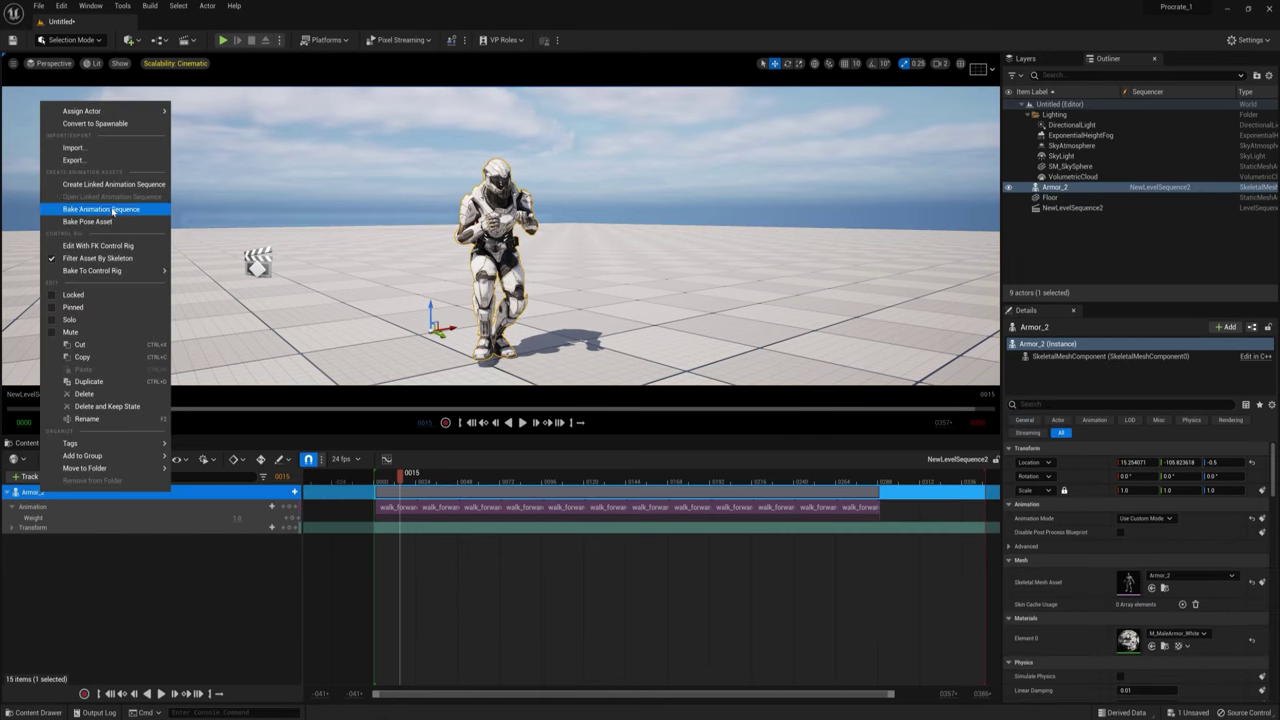
click(112, 209)
click(598, 425)
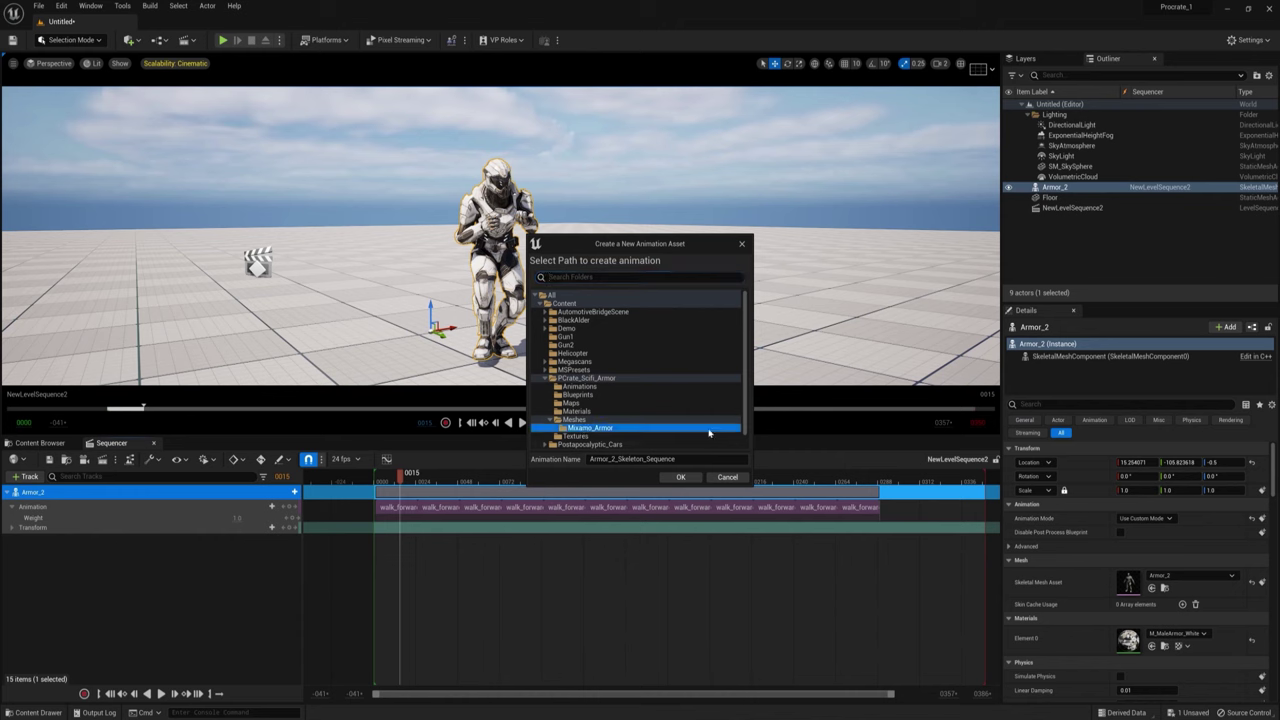
click(681, 476)
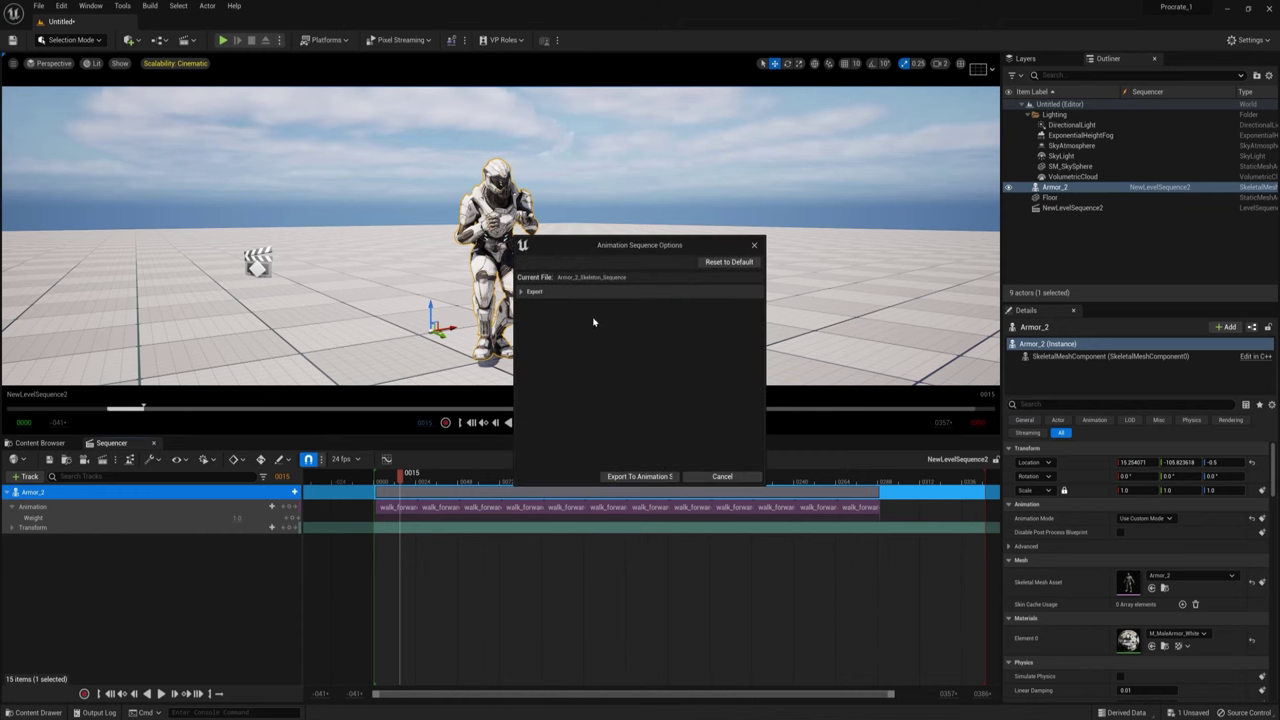
click(642, 478)
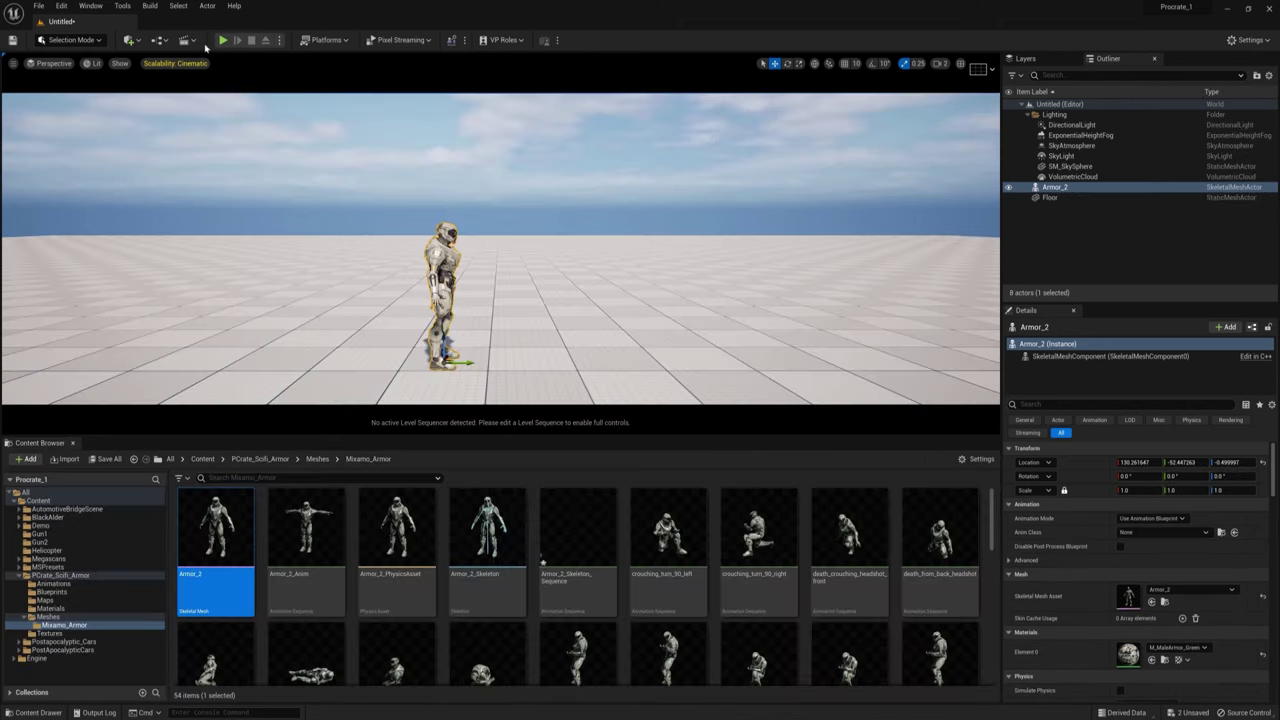
Create a new level sequence, add the Armor_2 actor to it, and assign the Armor_2_Skeleton_Sequence animation.
click(185, 40)
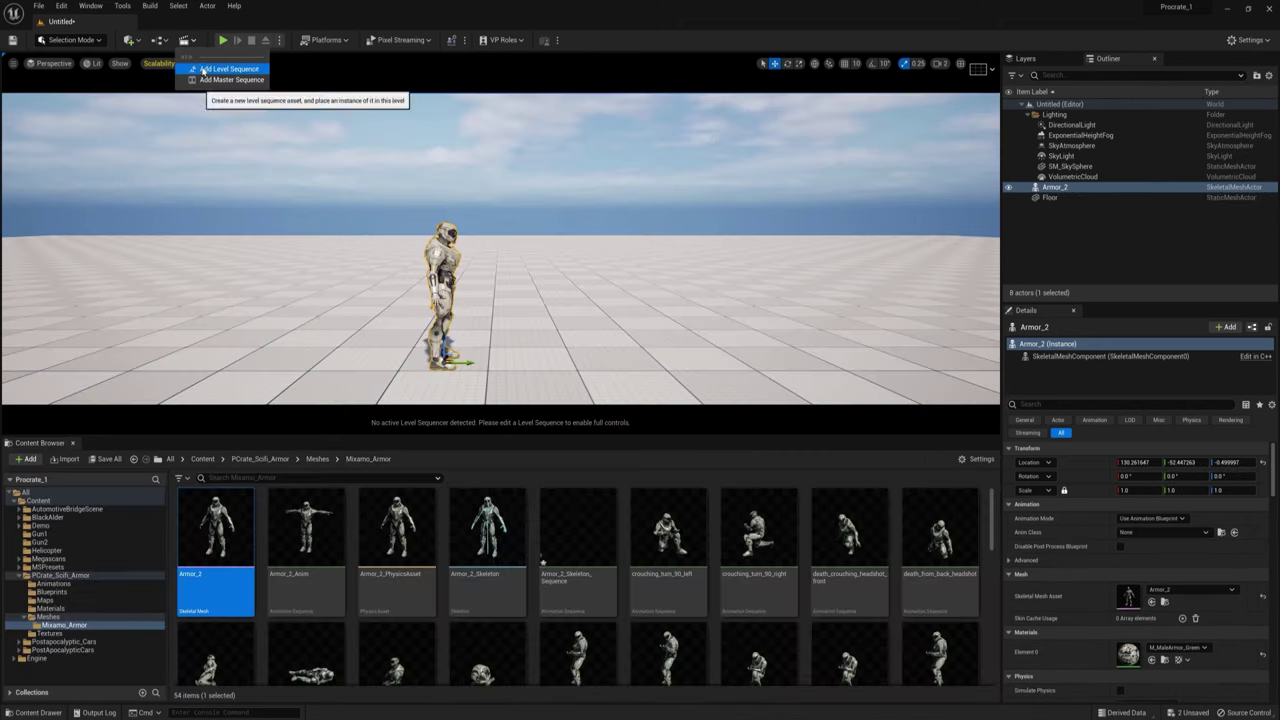
click(225, 63)
click(864, 522)
drag(1054, 187, 157, 524)
click(280, 505)
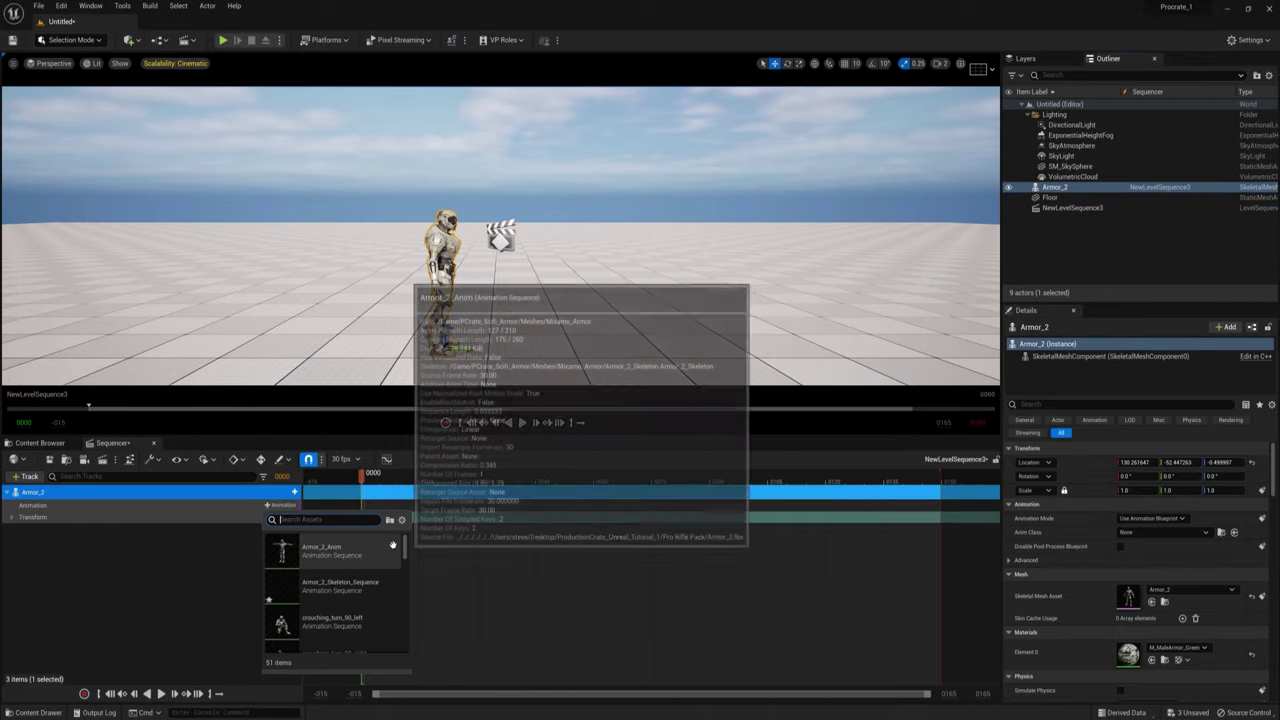
click(340, 586)
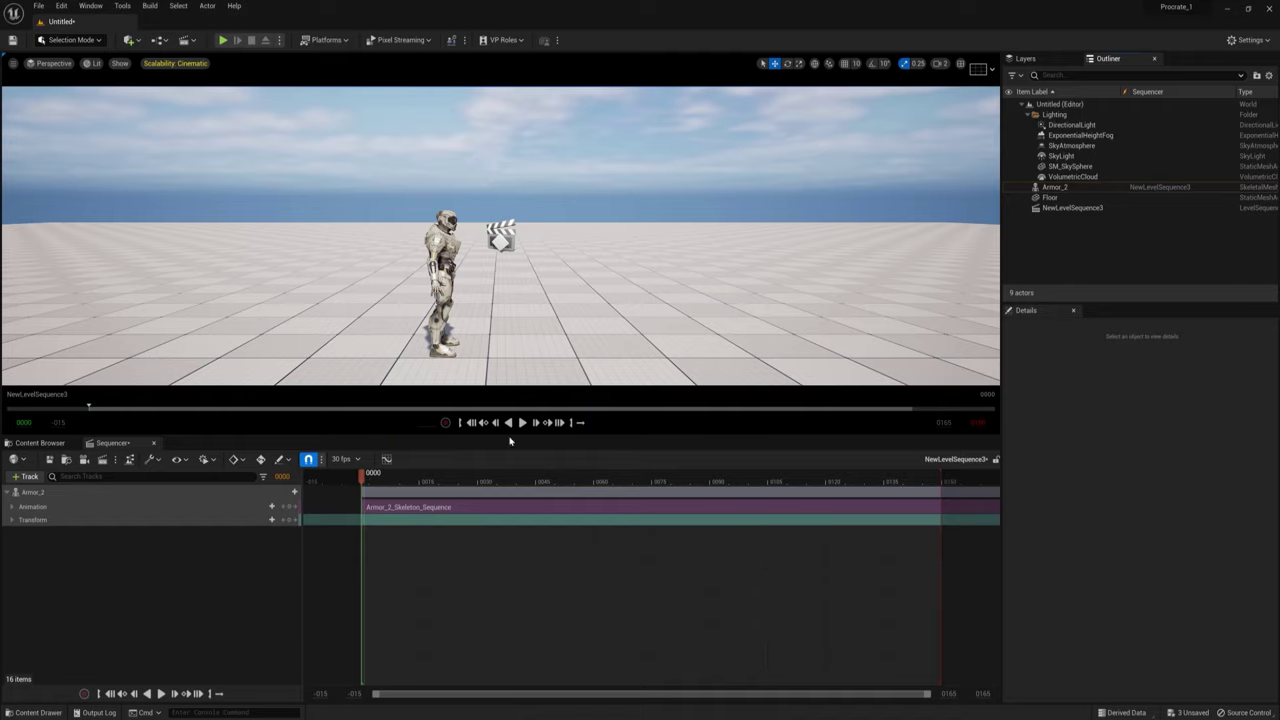
Play and scrub the new sequence to review the baked walk animation on Armor_2.
click(522, 422)
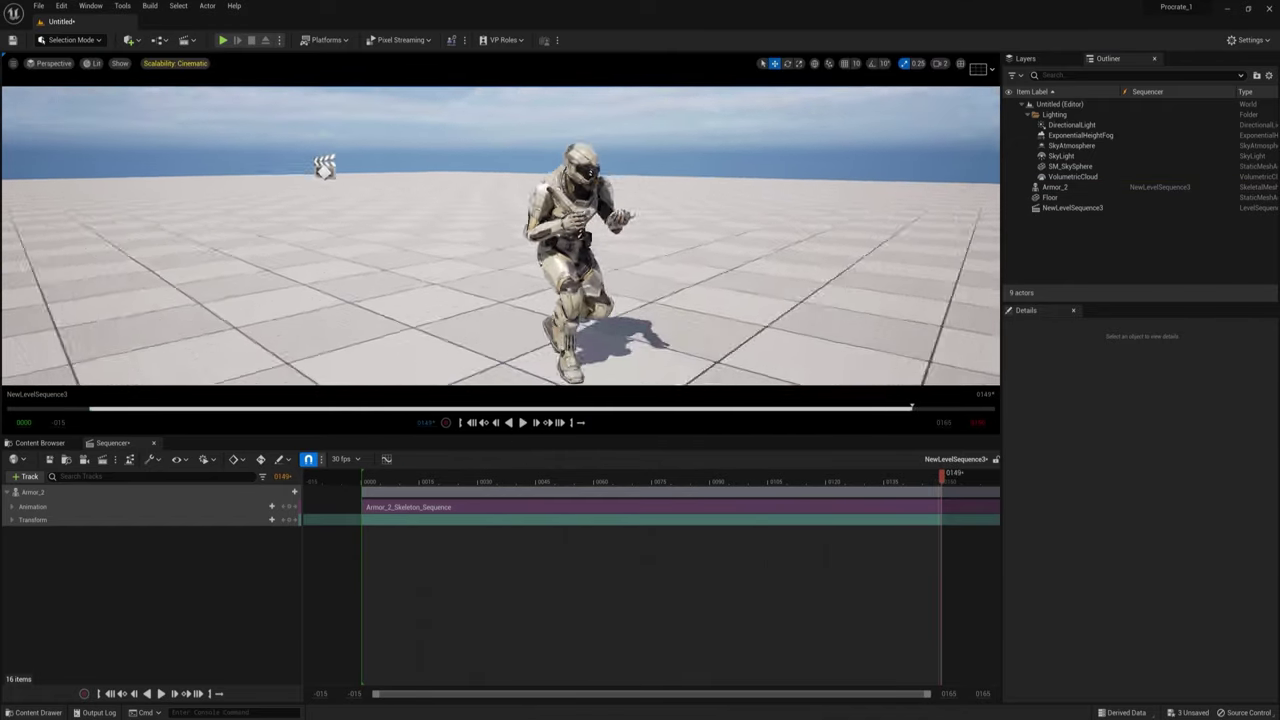
right_drag(500, 250, 420, 240)
drag(941, 478, 511, 413)
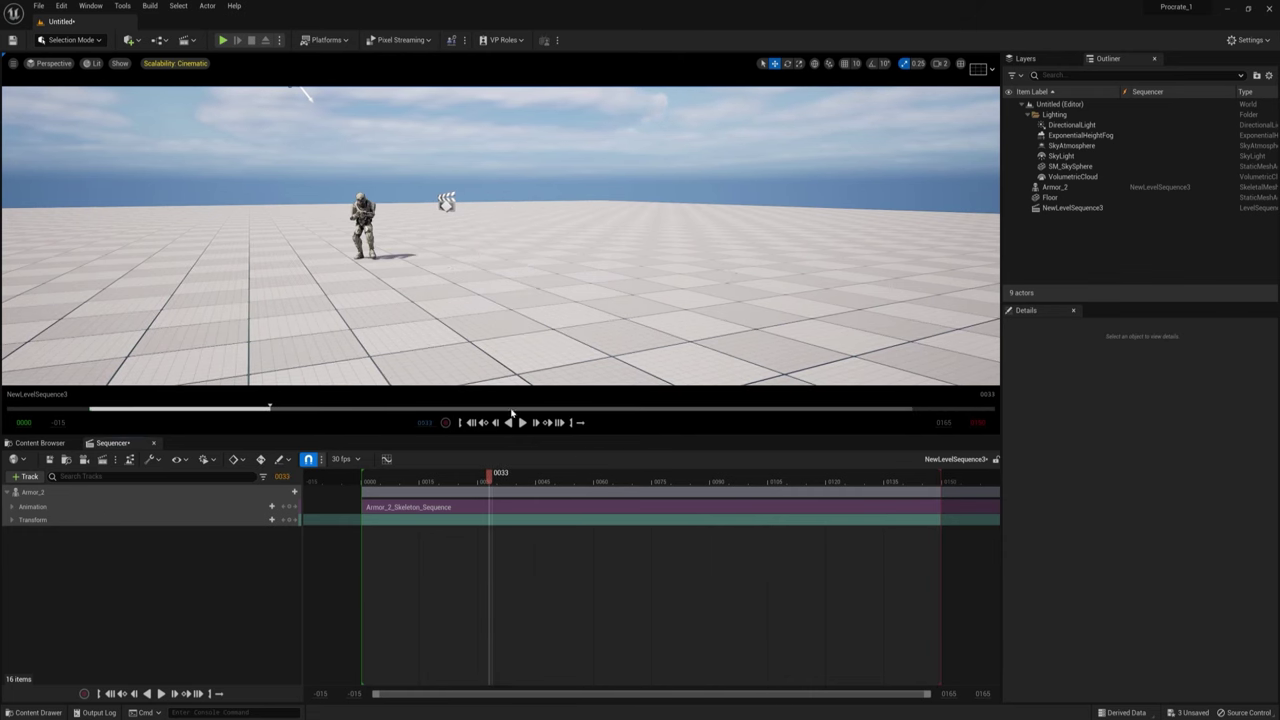
click(522, 422)
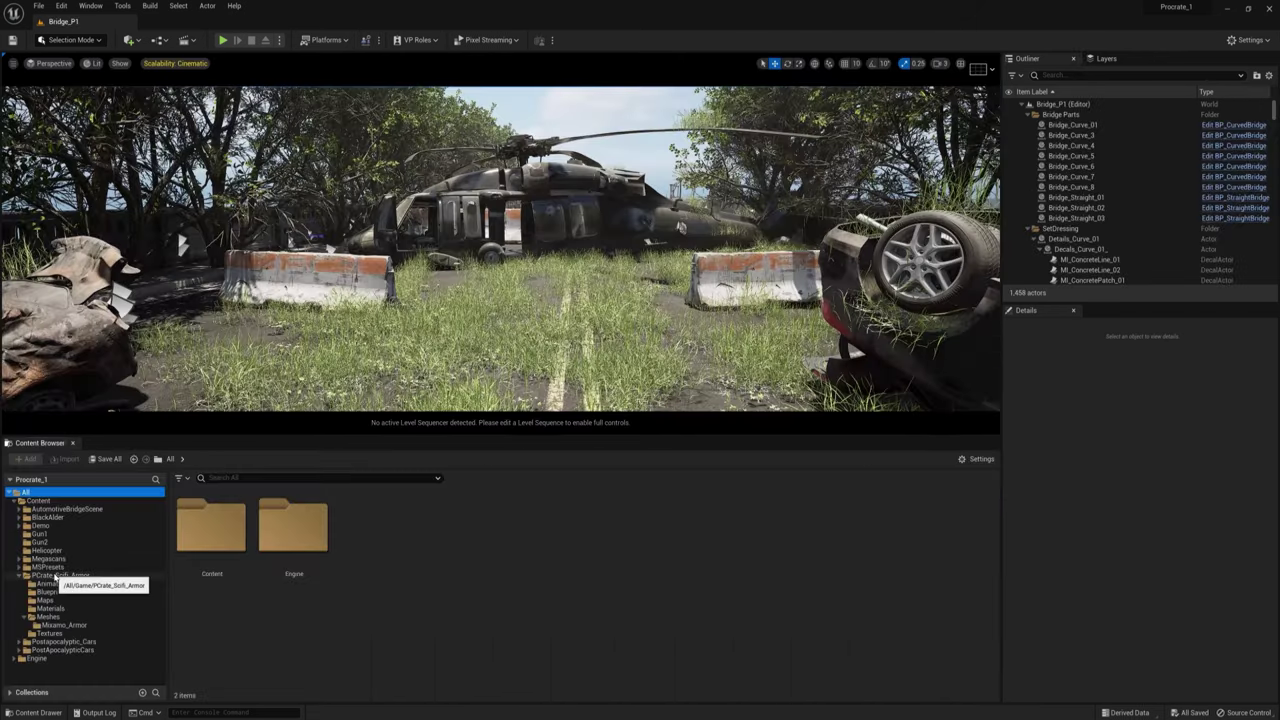
Place the Armor_2 skeletal mesh from the Mixamo_Armor folder in front of the helicopter in the Bridge_P1 level.
click(60, 575)
double_click(537, 520)
double_click(213, 525)
drag(215, 542, 519, 287)
right_drag(519, 287, 519, 230)
Rotate Armor_2 90 degrees about its vertical axis with 10° rotation snapping so it faces away from the helicopter.
key(e)
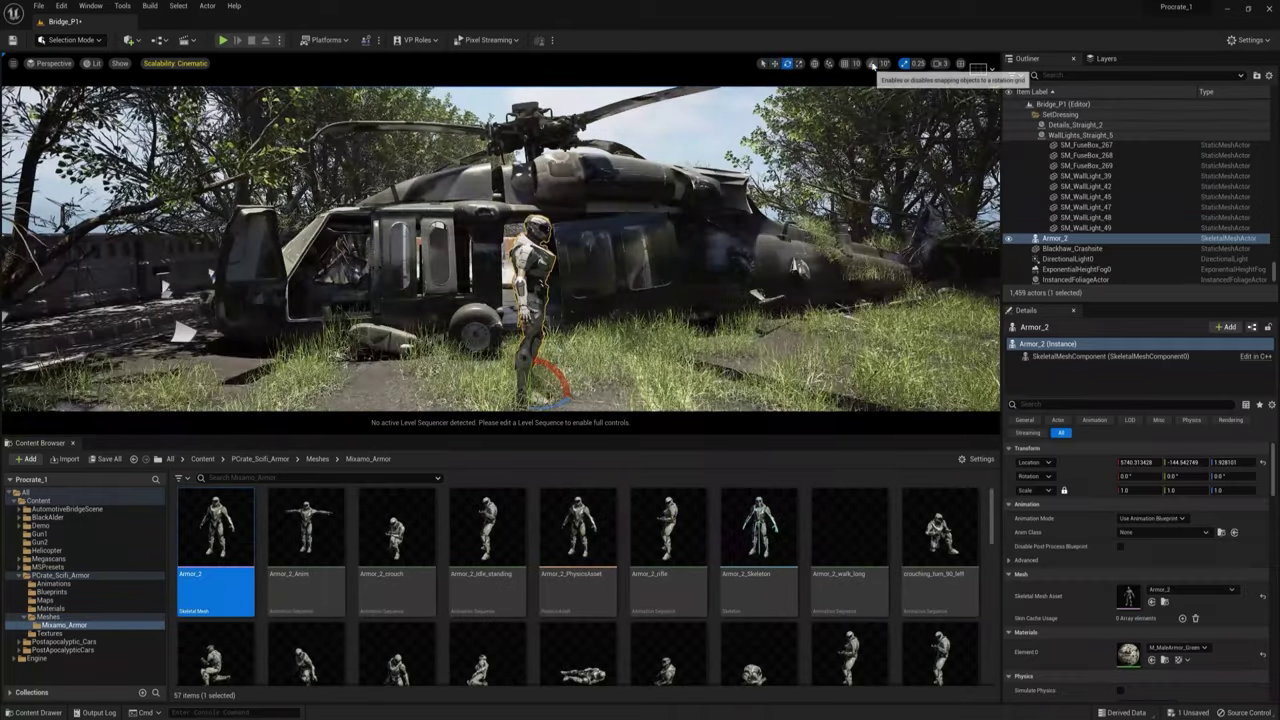
right_drag(515, 370, 505, 402)
drag(543, 368, 574, 358)
mouse_move(574, 358)
right_down()
mouse_move(680, 358)
mouse_move(560, 358)
mouse_move(570, 340)
right_up()
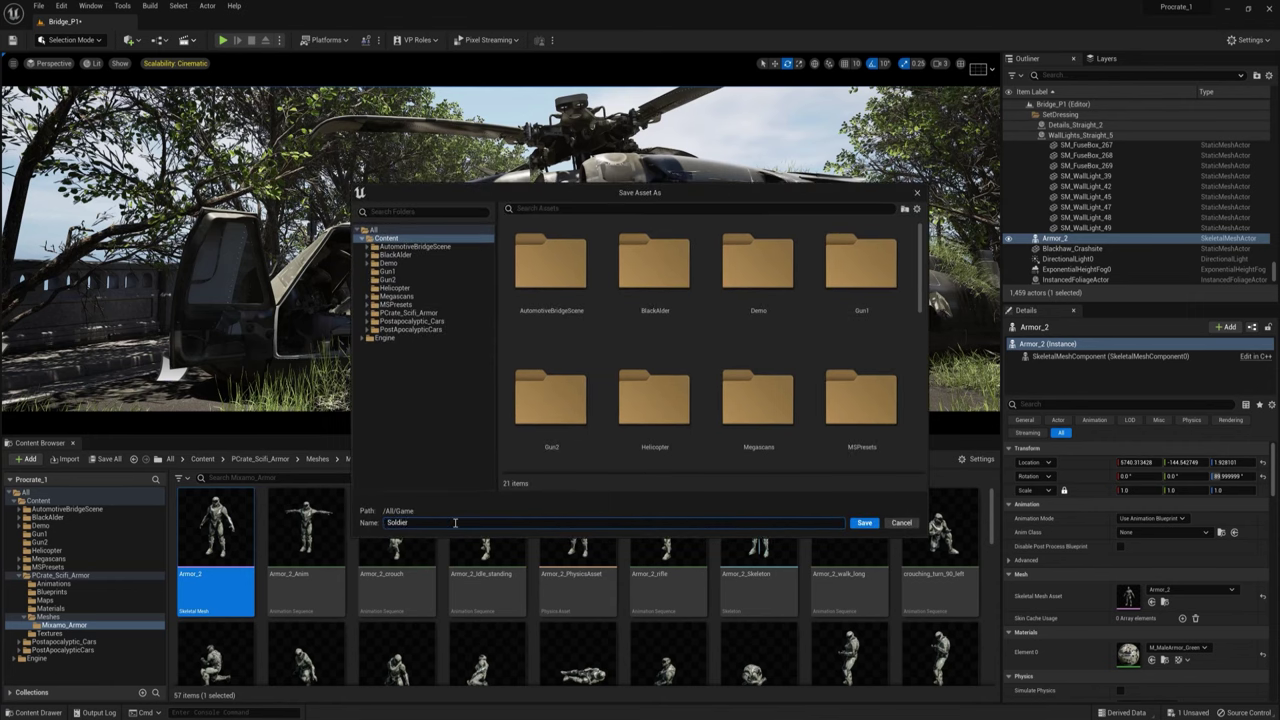
Save a new level sequence as Soldier and set its display rate to 24 fps (film).
key(Return)
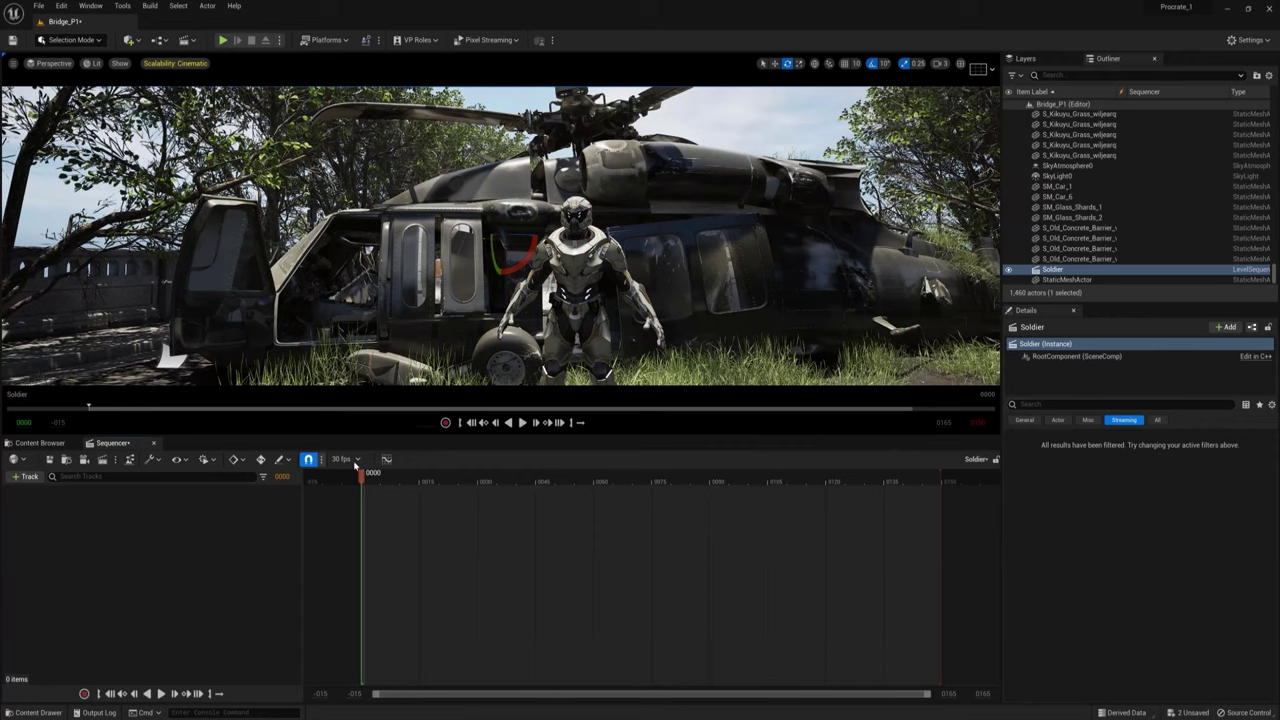
click(352, 460)
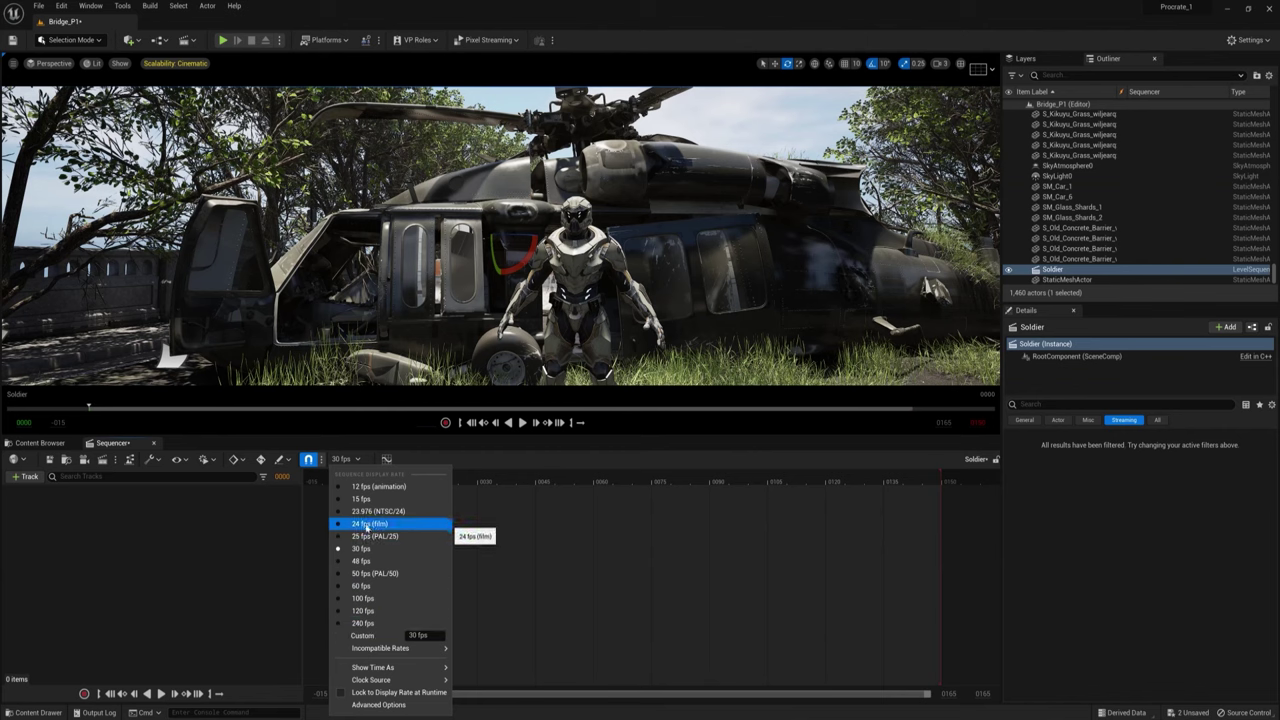
click(362, 524)
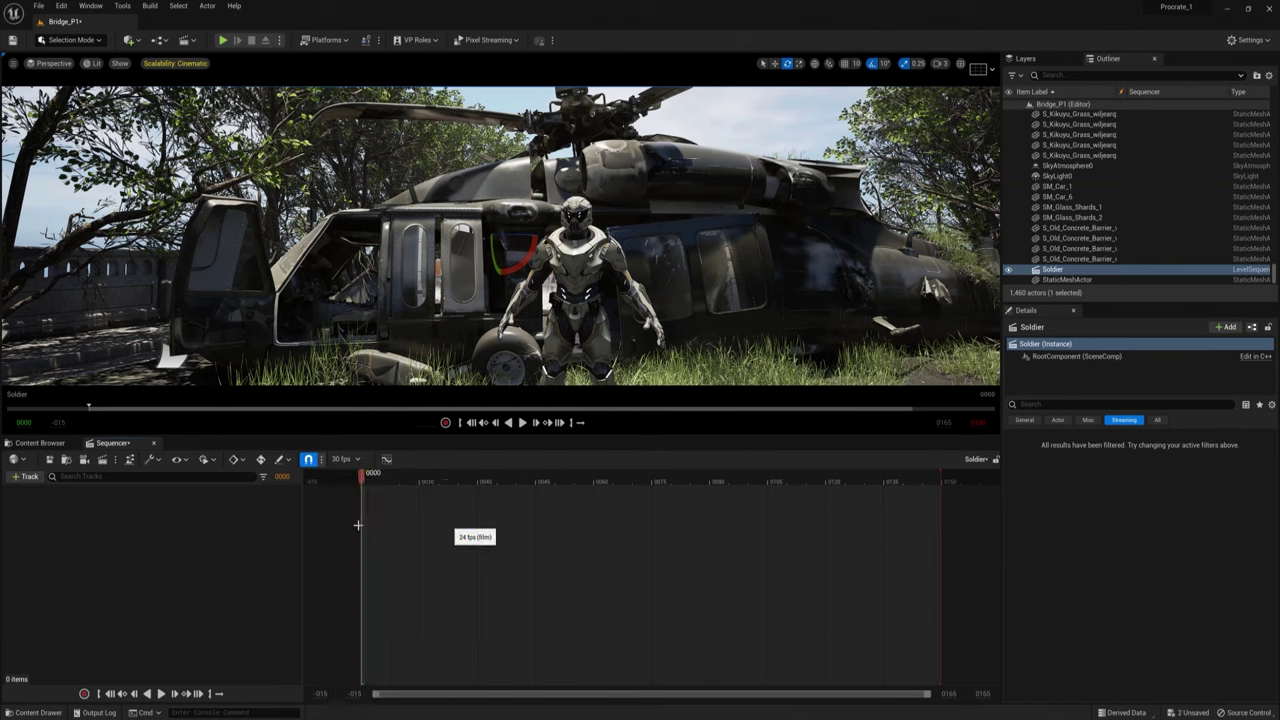
Move the playhead to frame 320 and extend the Soldier sequence's end to that frame.
click(281, 479)
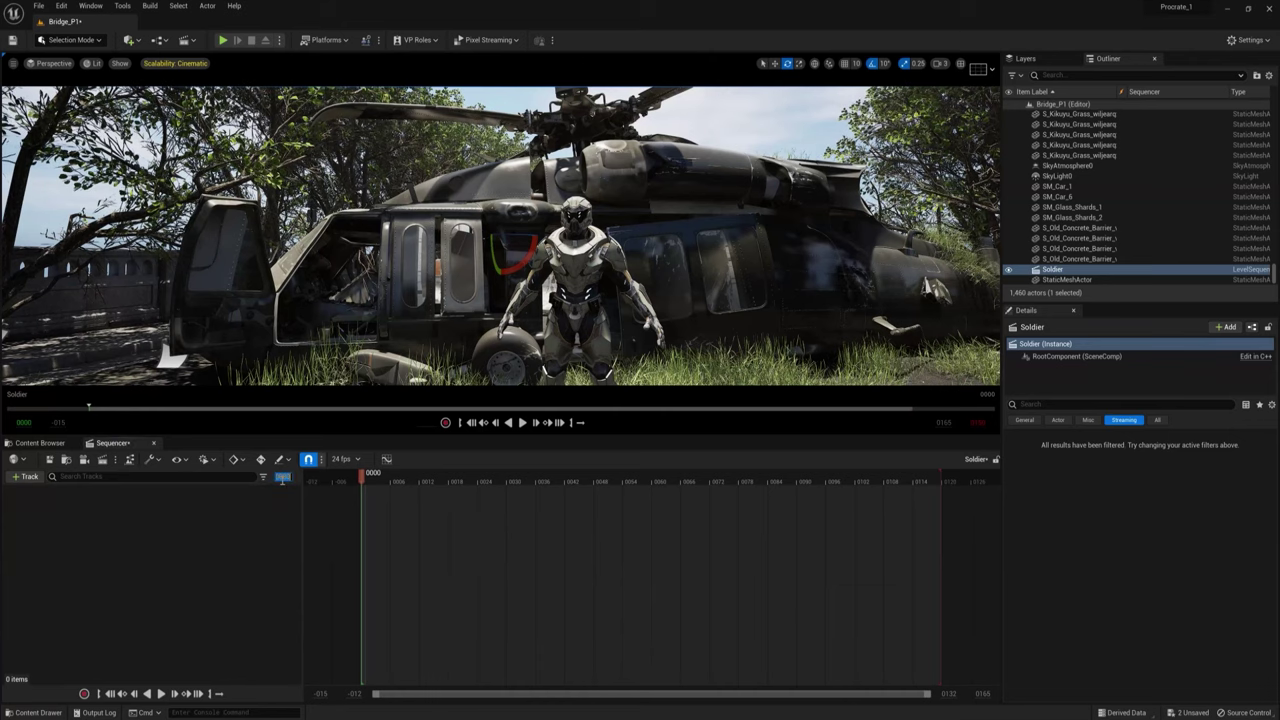
key(Return)
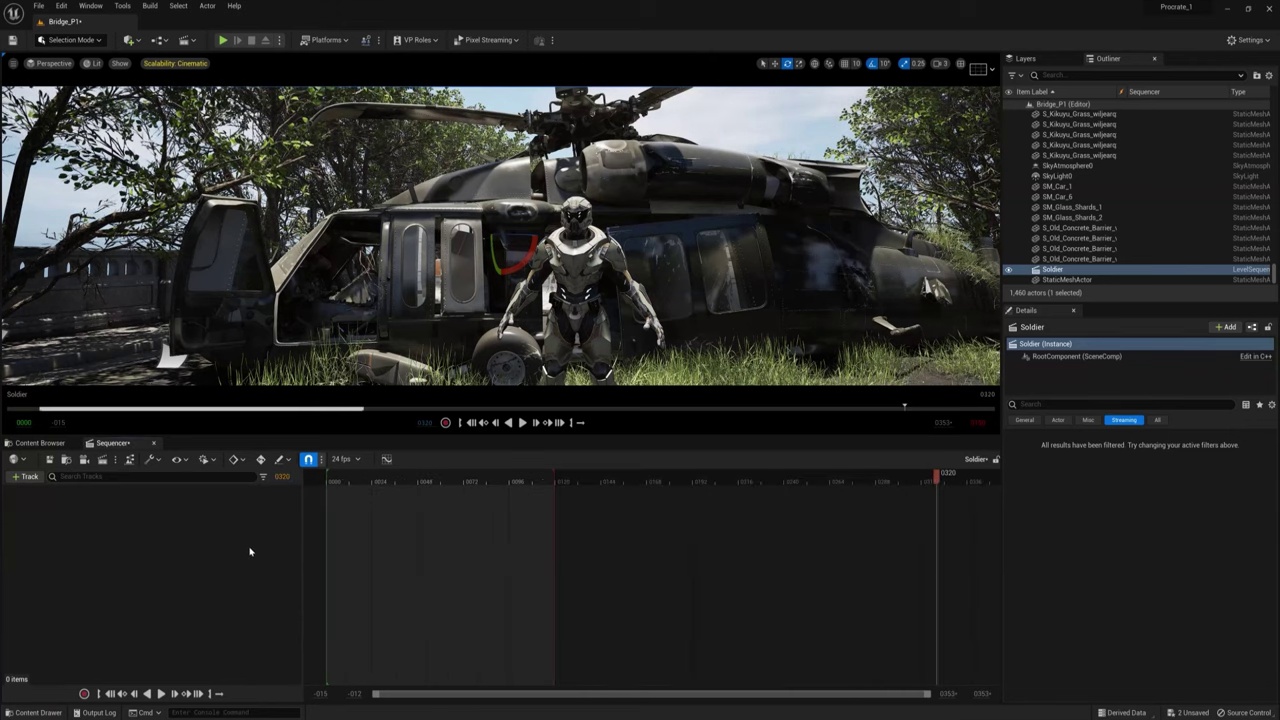
drag(582, 476, 932, 484)
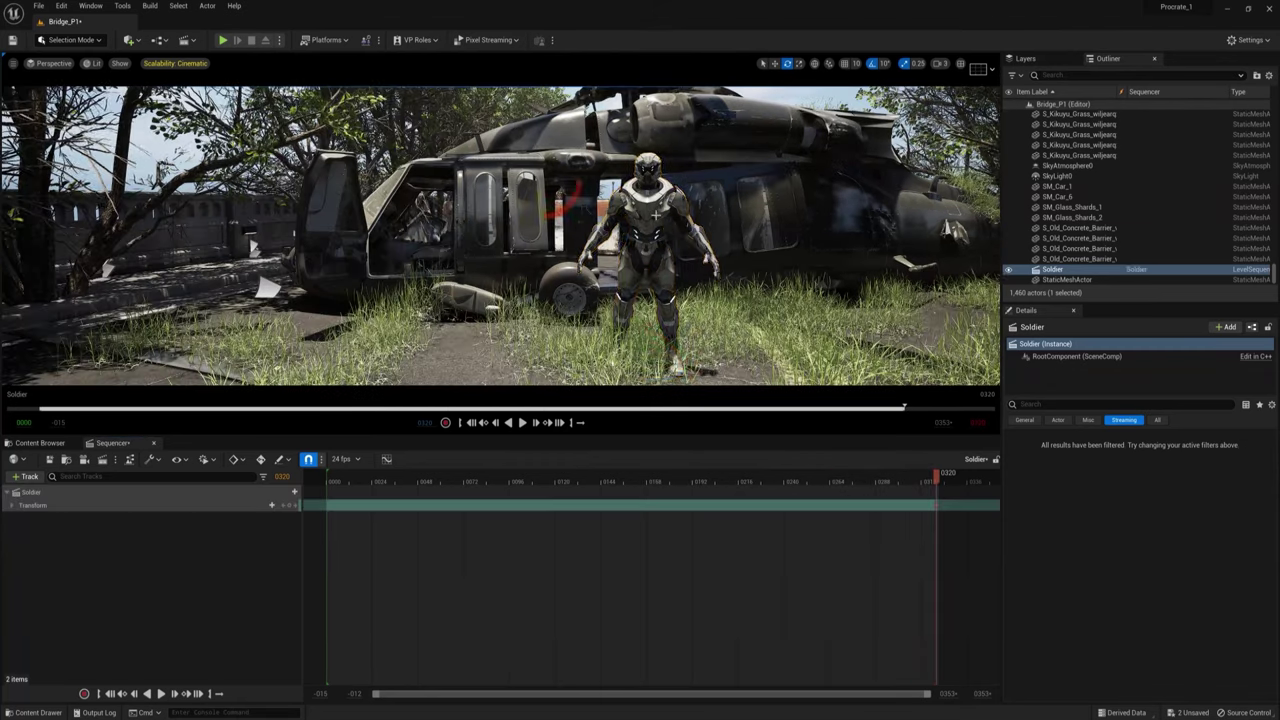
Add the Armor_2 actor to the Soldier sequence and delete the mistakenly added Soldier track.
click(1071, 236)
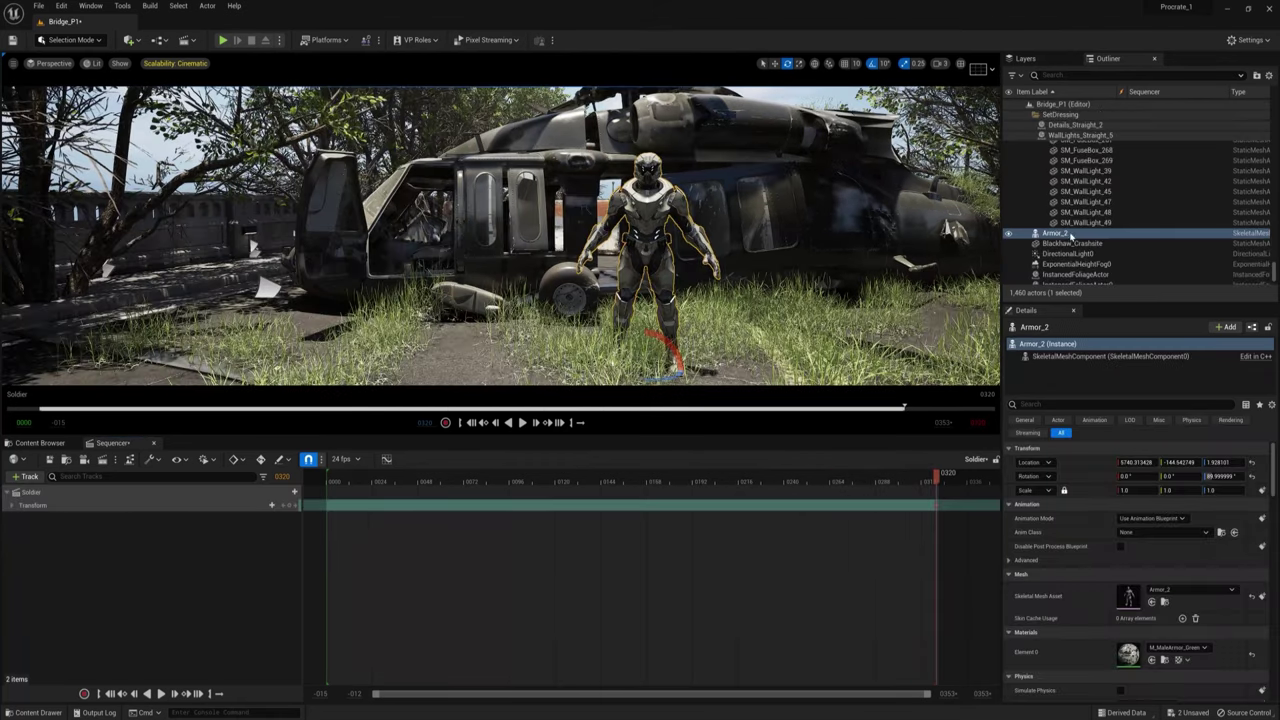
drag(1081, 232, 64, 531)
click(64, 531)
key(Delete)
Add the Armor_2_walk_long animation to the Armor_2 track and move the clip to the start at frame 0.
click(278, 505)
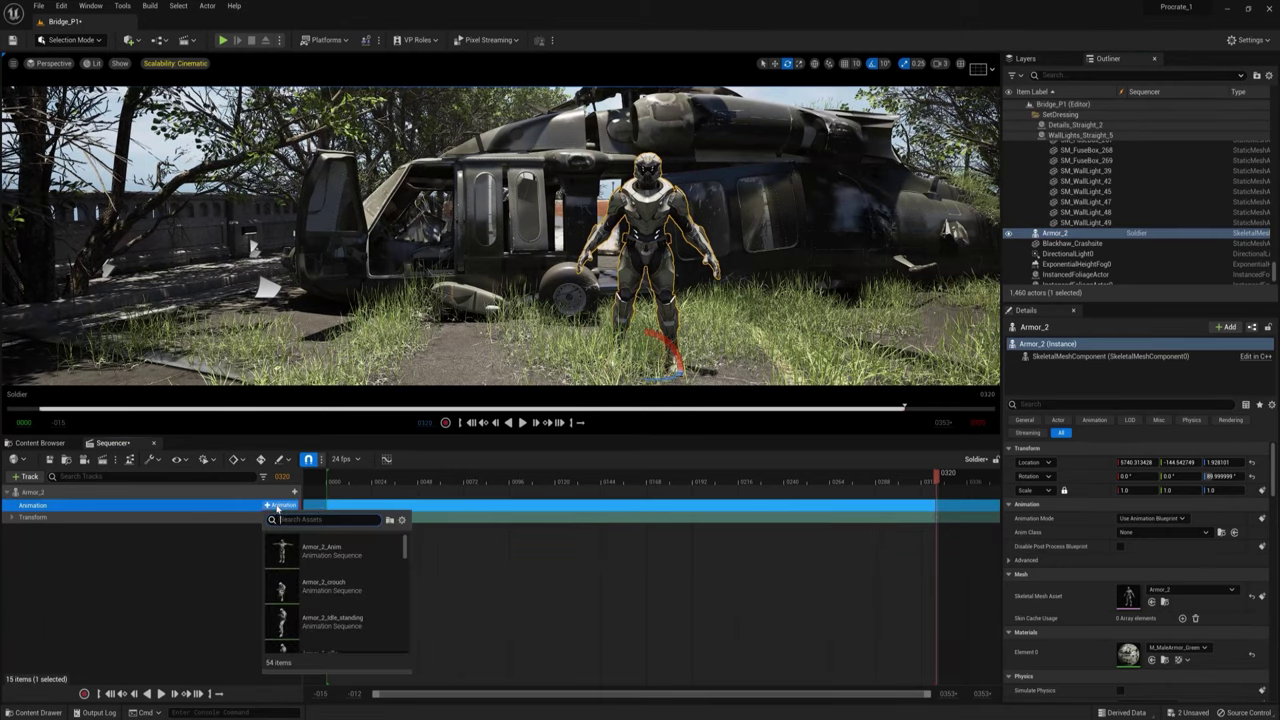
text(lon)
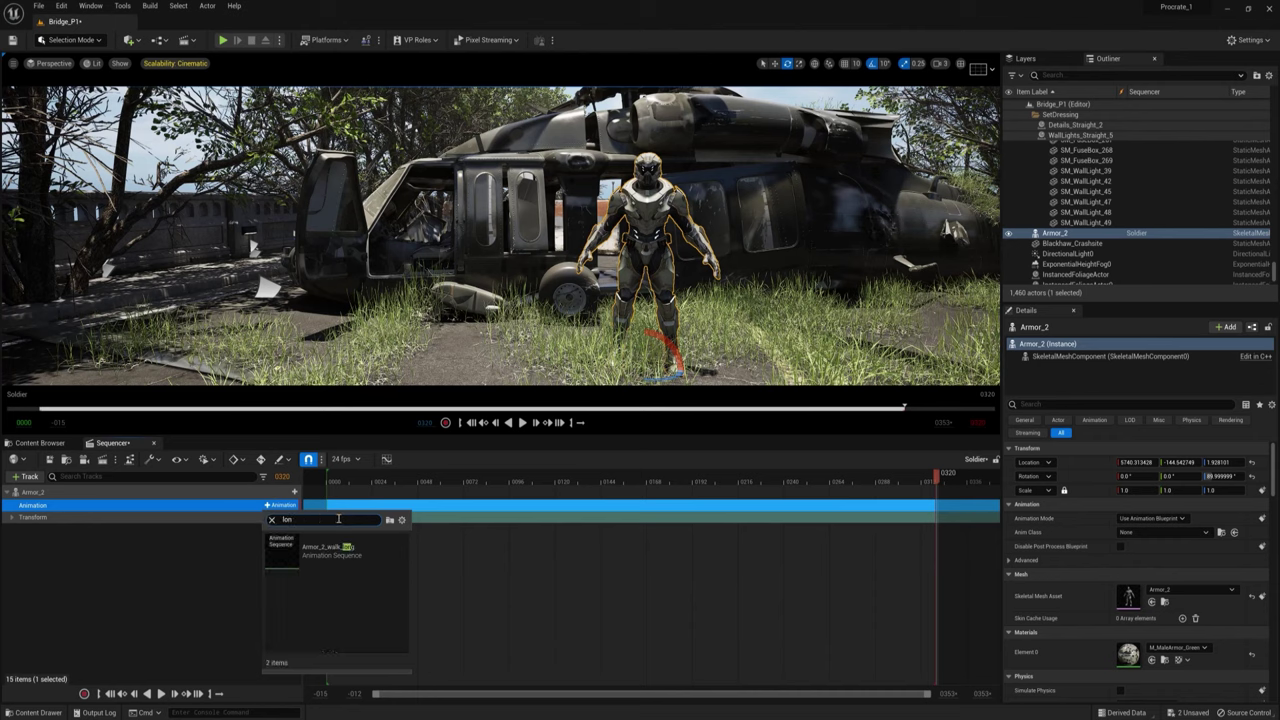
click(328, 548)
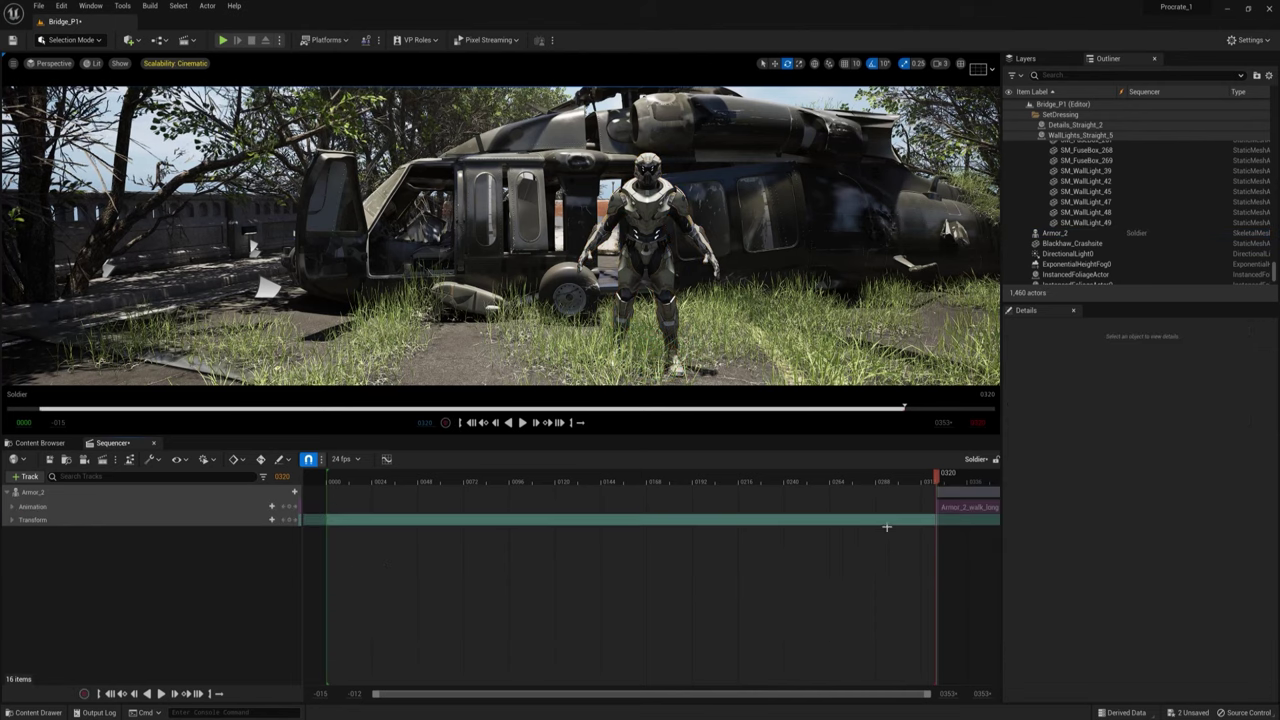
drag(960, 507, 352, 507)
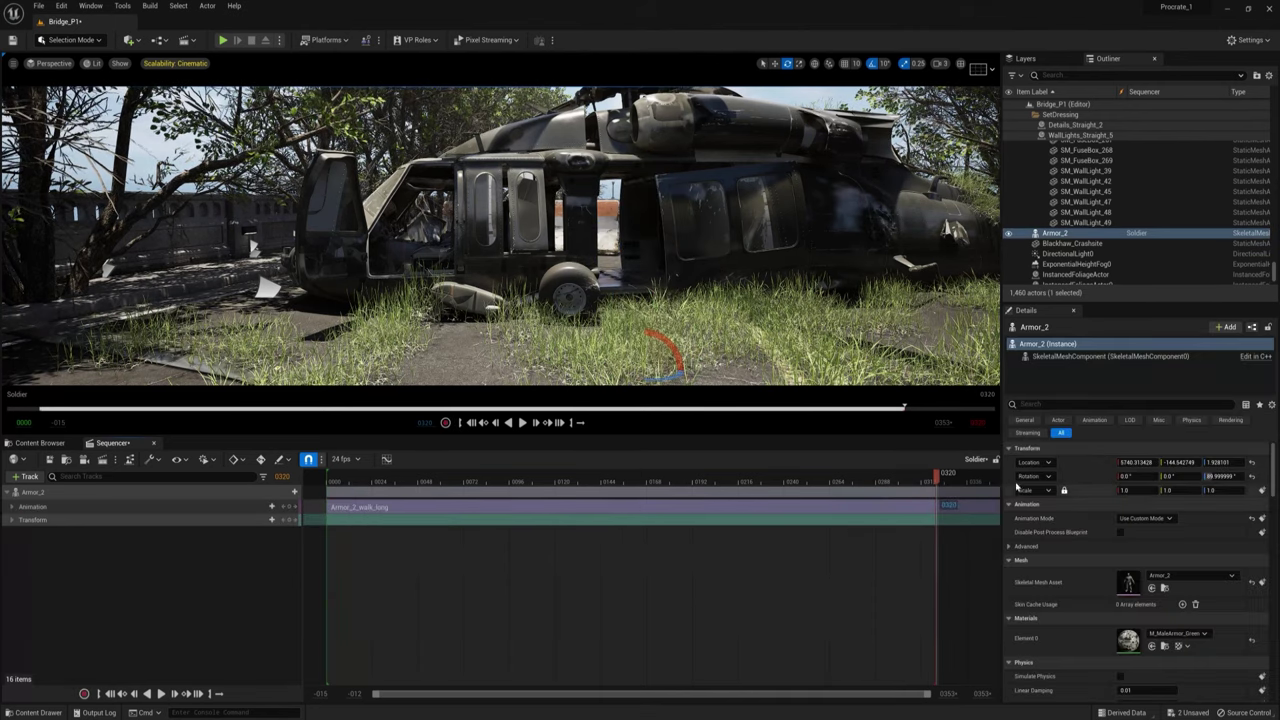
Adjust the Play Rate of the Armor_2_walk_long clip and play the sequence from near its start.
drag(937, 475, 340, 475)
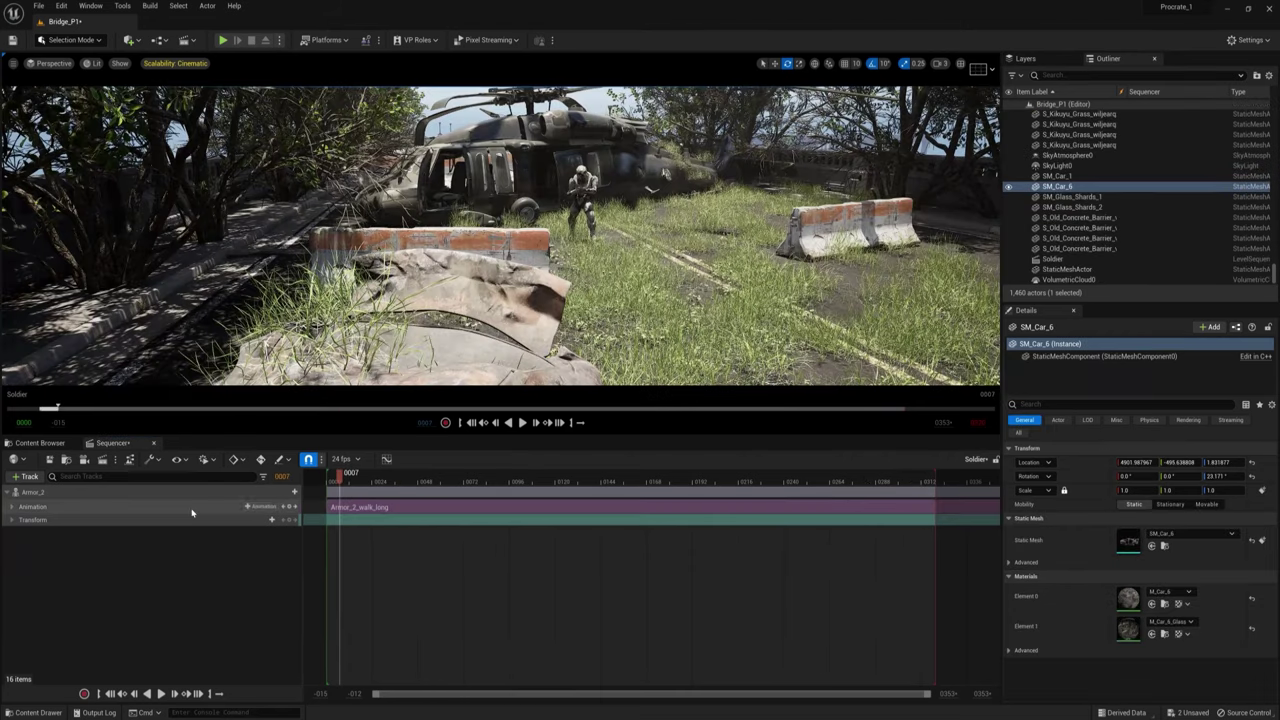
right_click(366, 507)
mouse_move(461, 202)
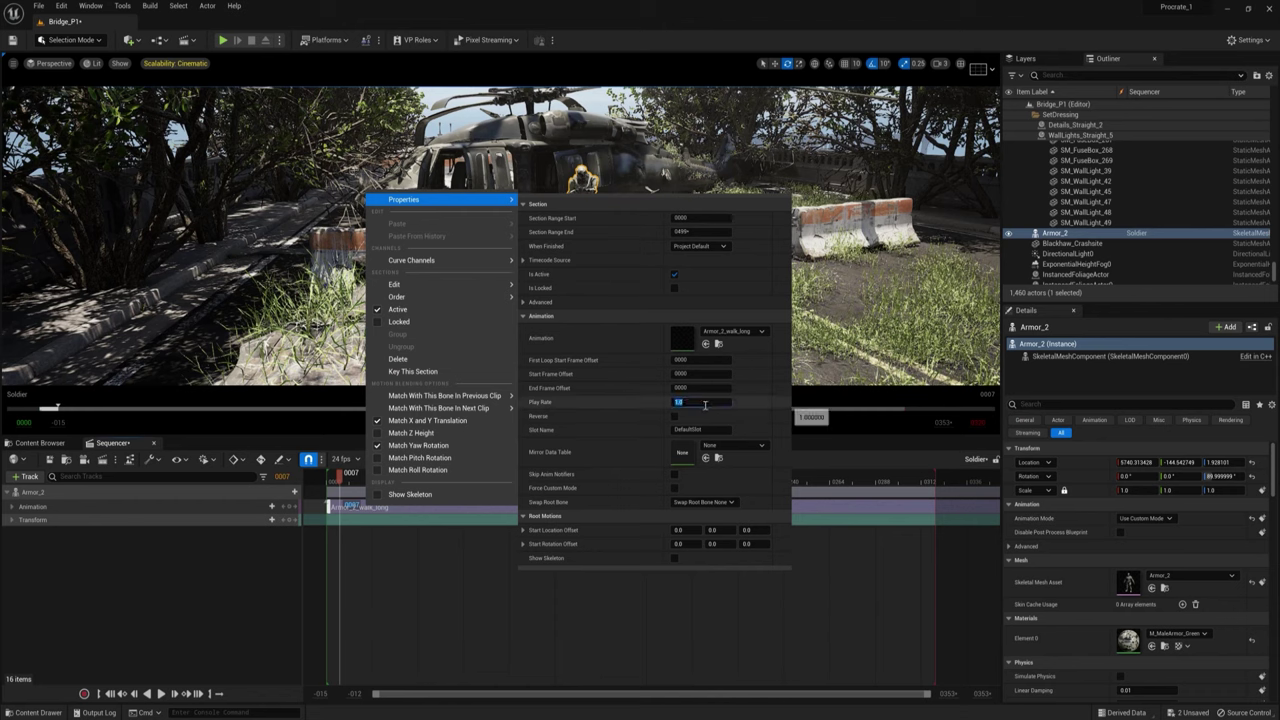
click(720, 617)
click(521, 423)
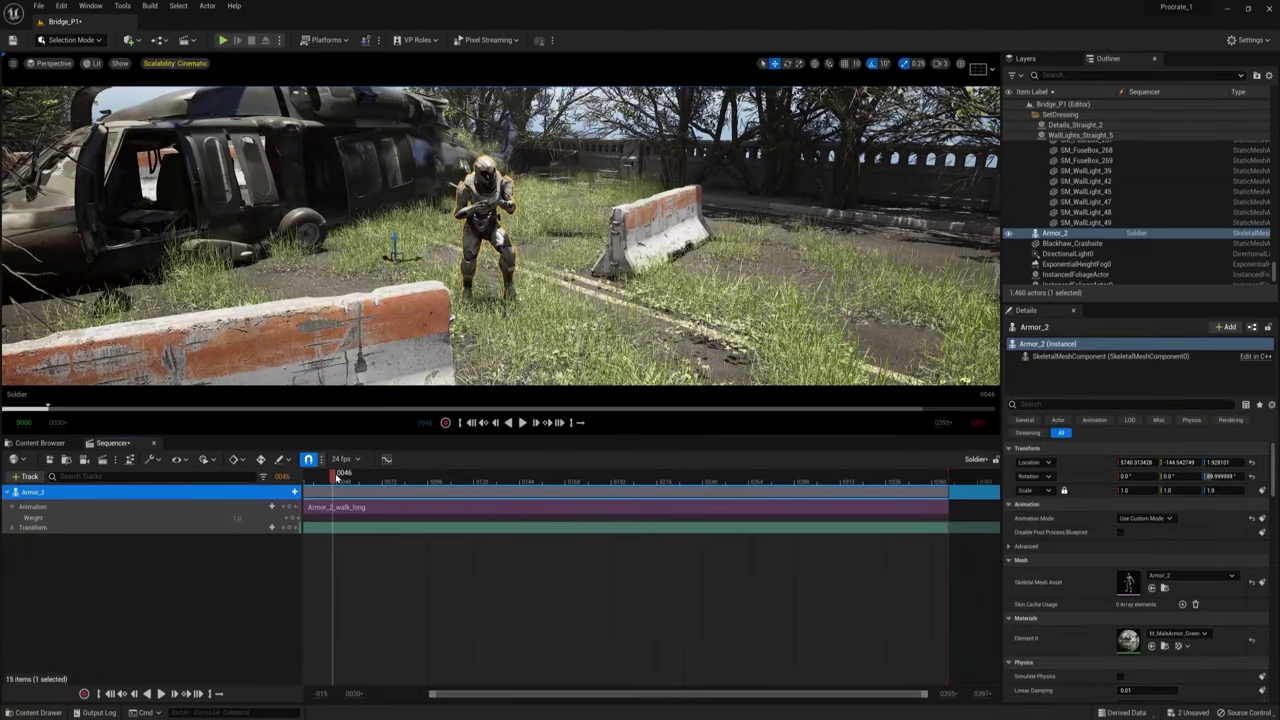
Trim the Armor_2_walk_long clip to end at frame 104 and add the Armor_2_idle_standing animation directly after it.
drag(336, 476, 437, 480)
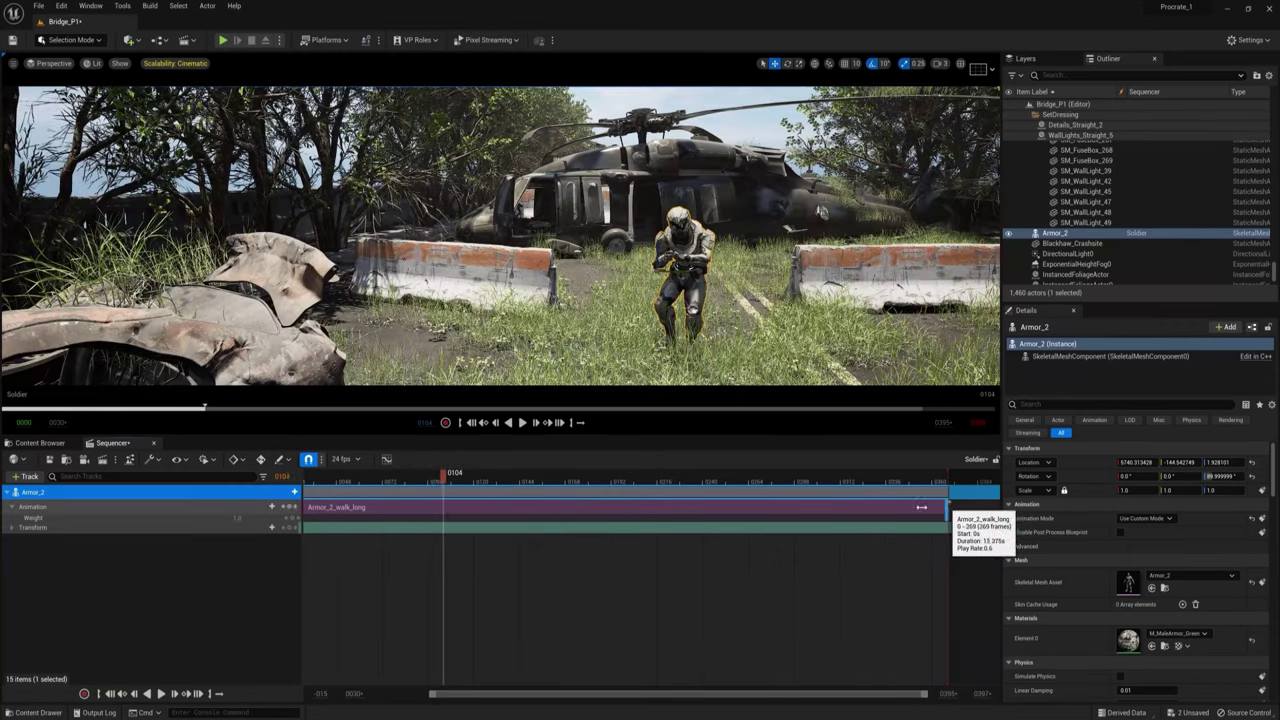
drag(948, 507, 474, 480)
click(262, 507)
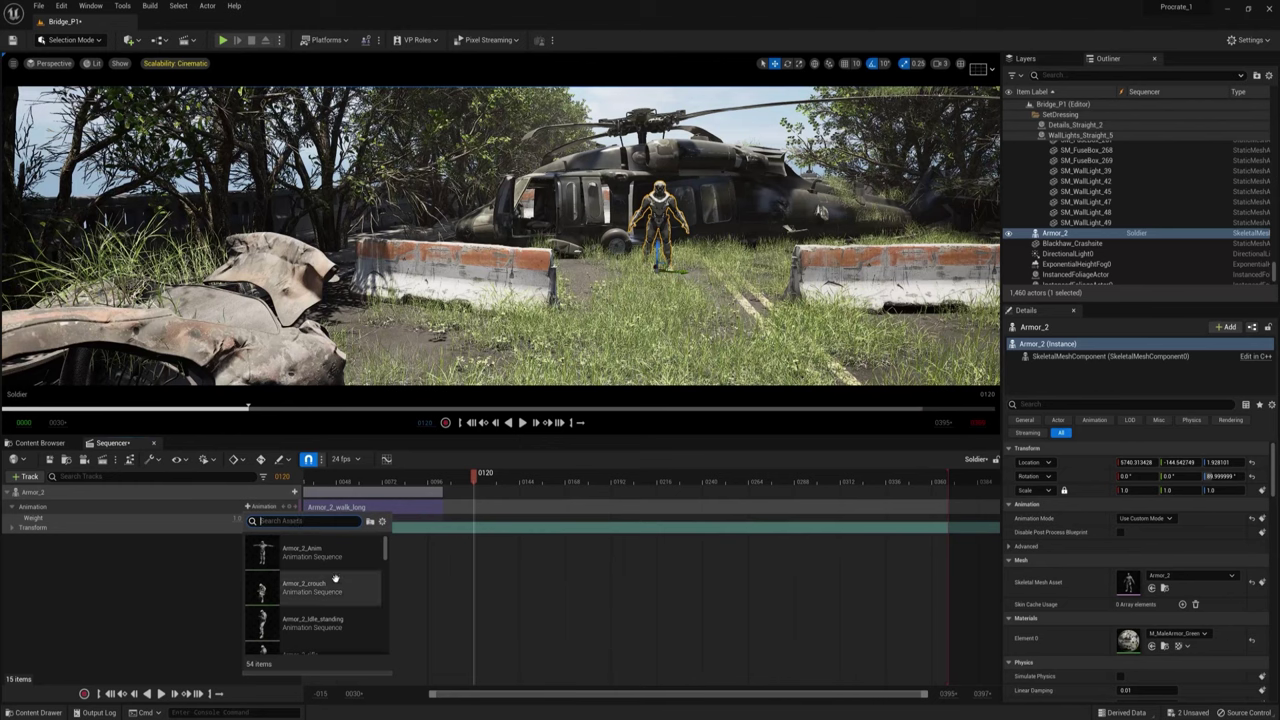
click(354, 618)
drag(521, 518, 488, 512)
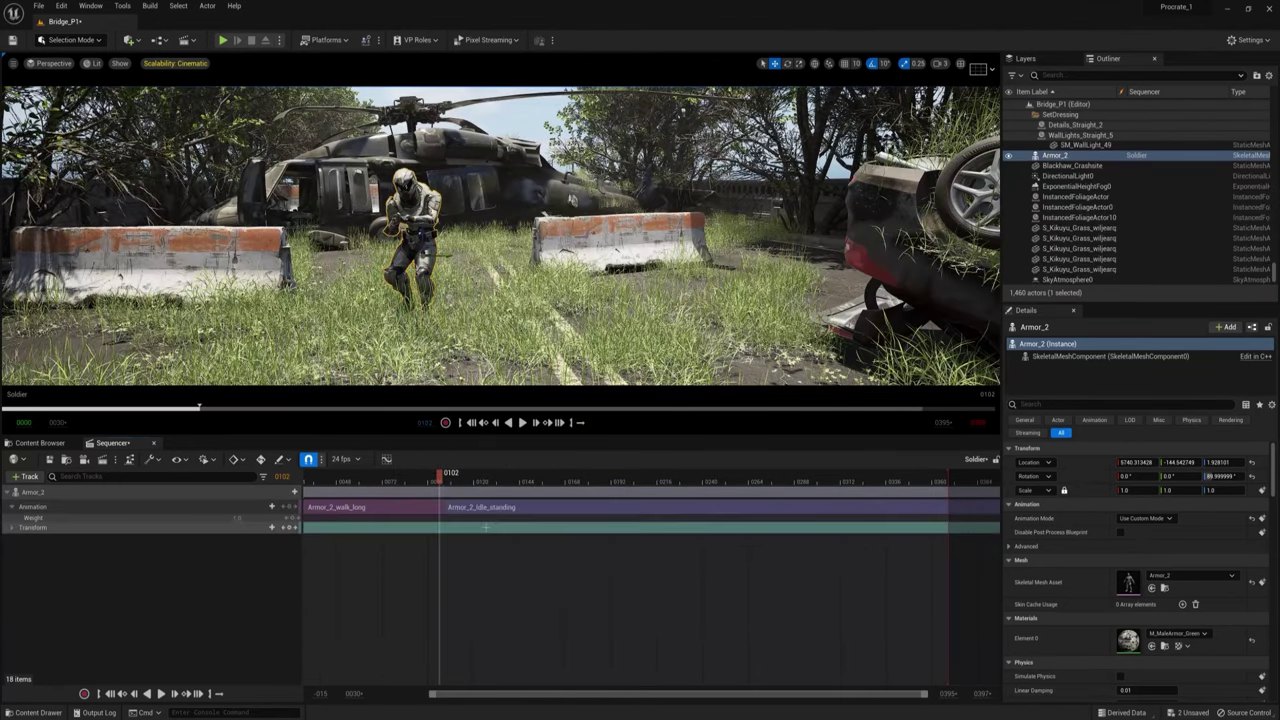
Turn off Match Yaw Rotation for the Armor_2_idle_standing clip and match it to the RightFoot bone in the previous clip.
right_click(493, 514)
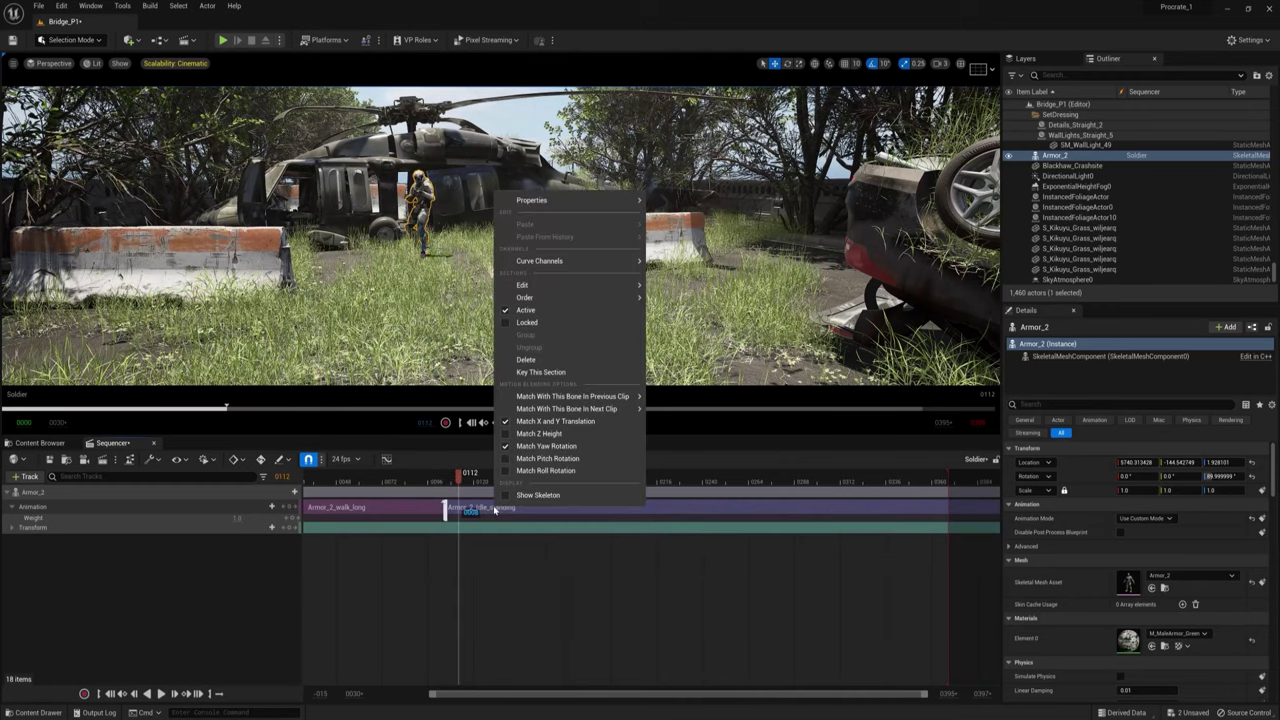
click(511, 446)
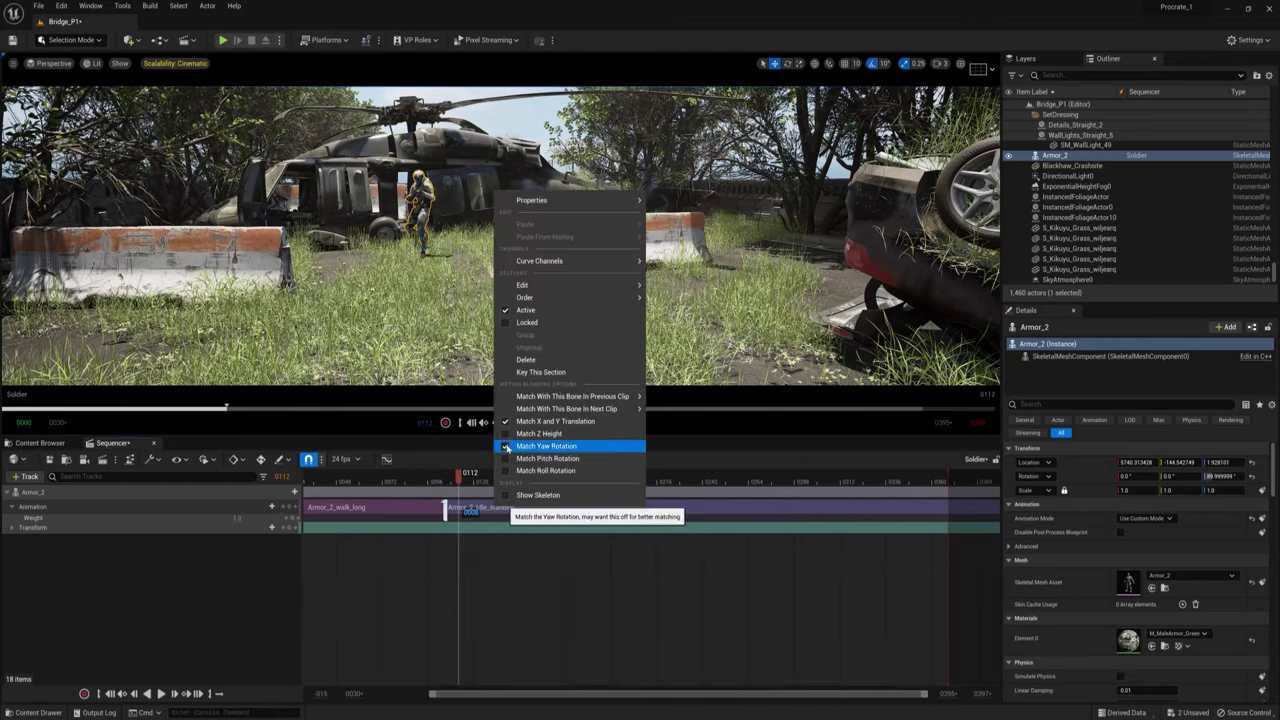
mouse_move(583, 398)
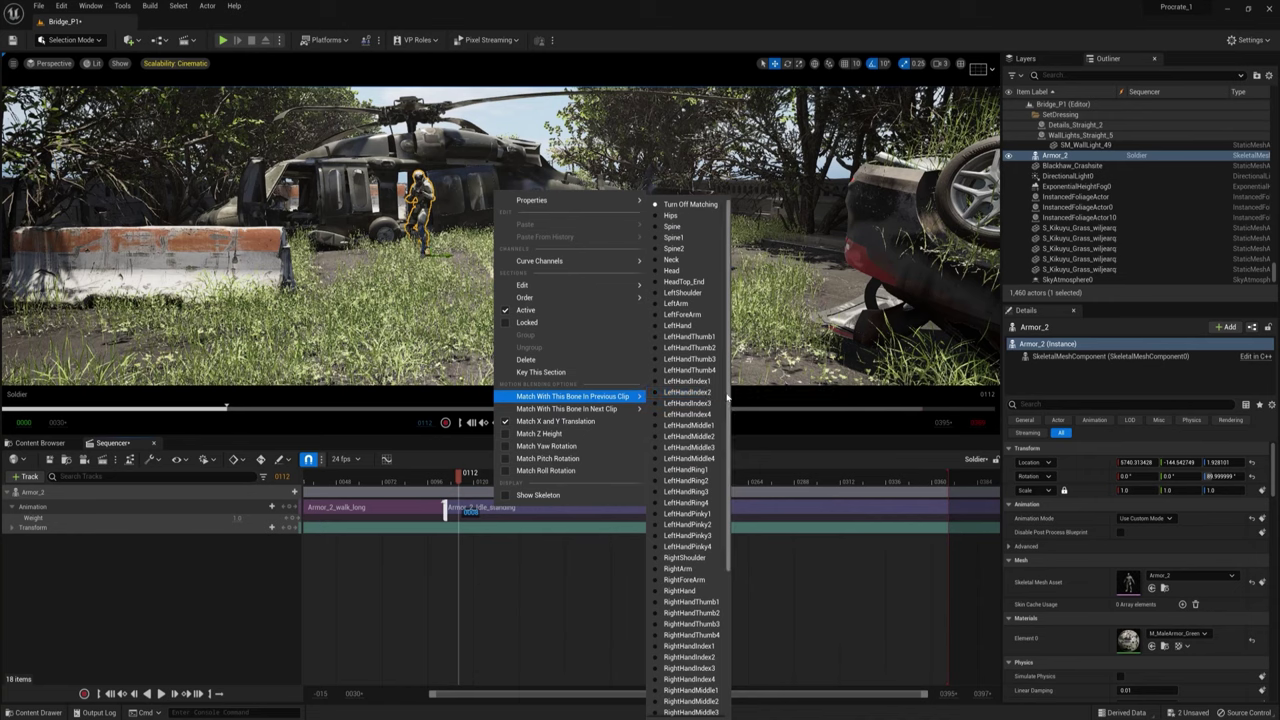
scroll(727, 408, down, 1)
scroll(727, 408, down, 8)
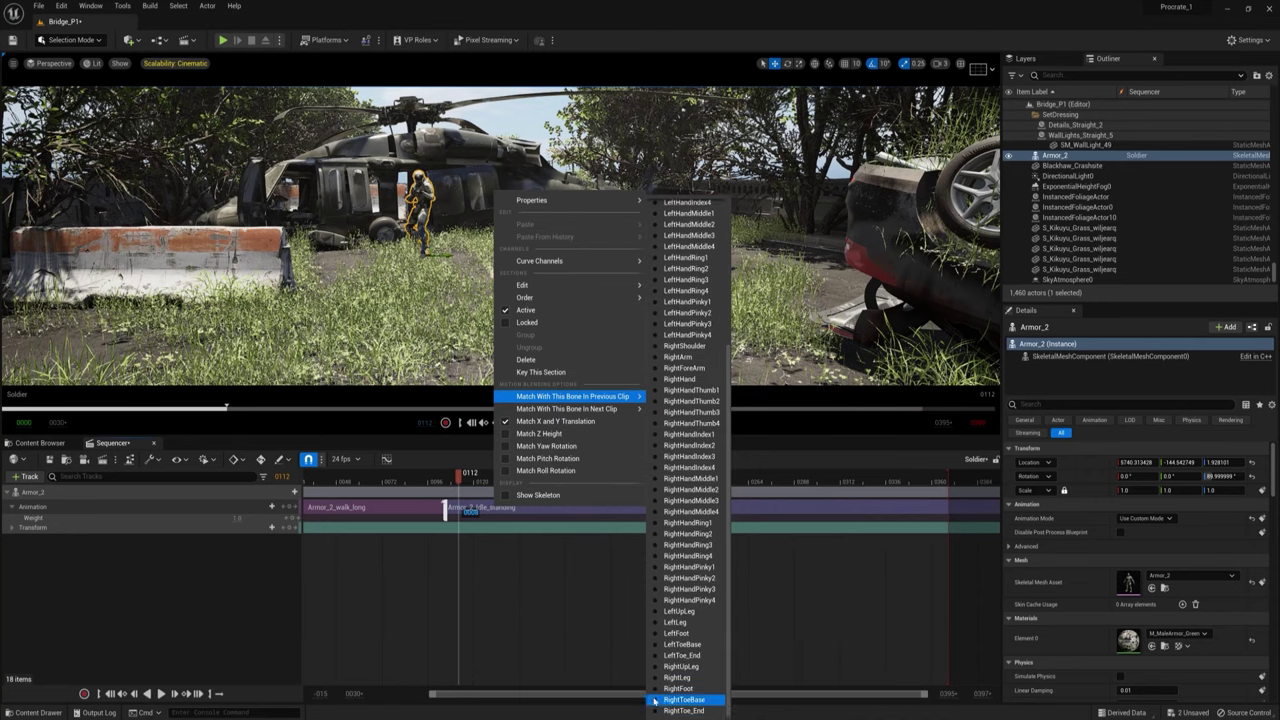
click(657, 690)
Play the sequence across the change from the walk clip to the idle clip to check the match.
click(522, 422)
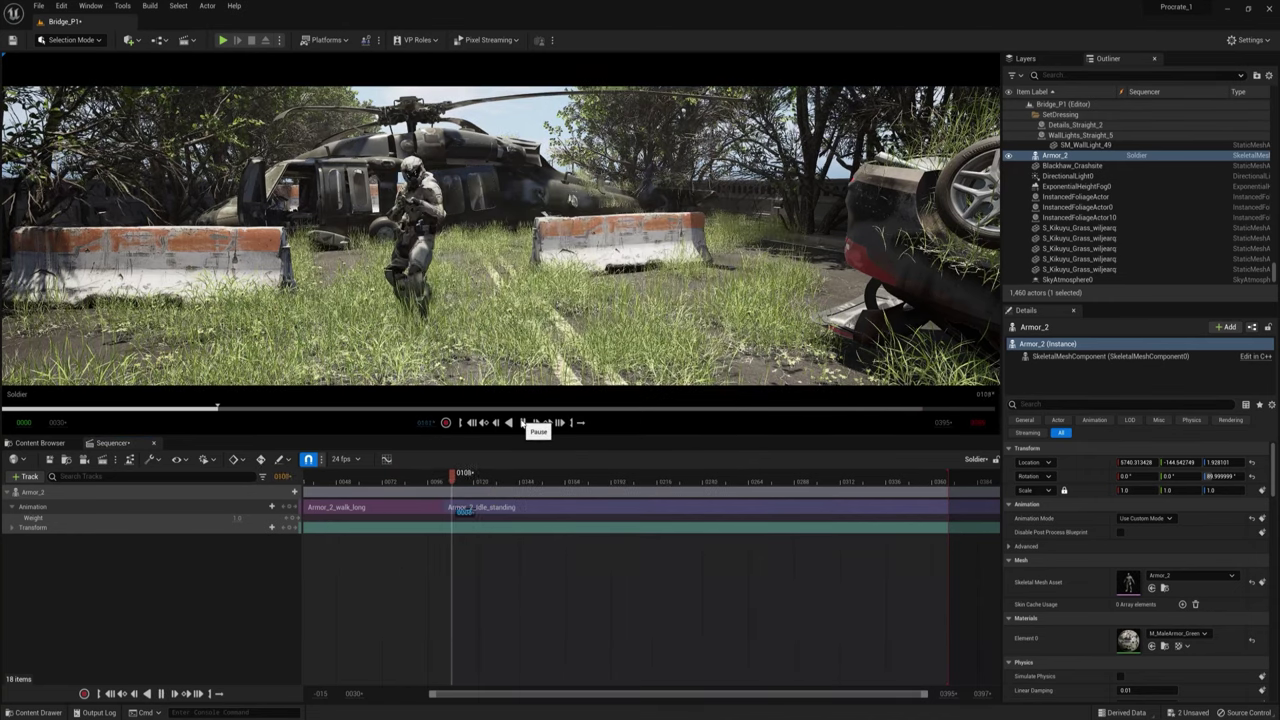
click(522, 423)
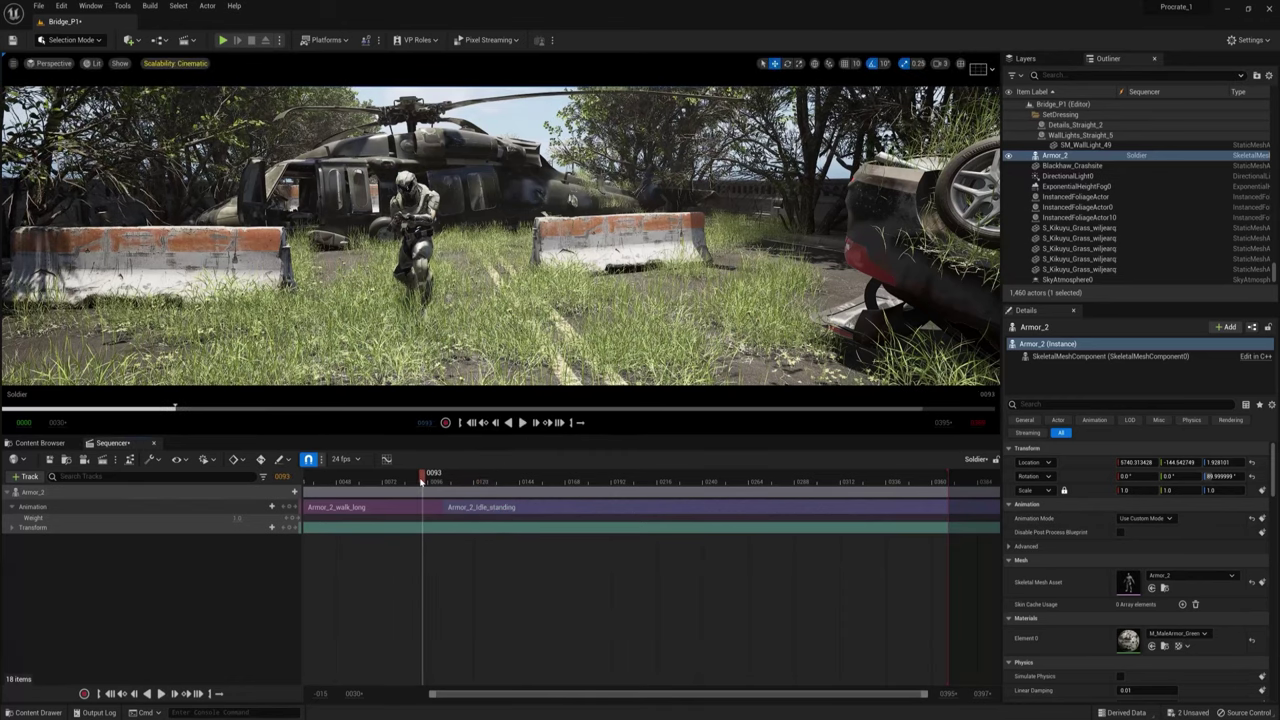
click(523, 423)
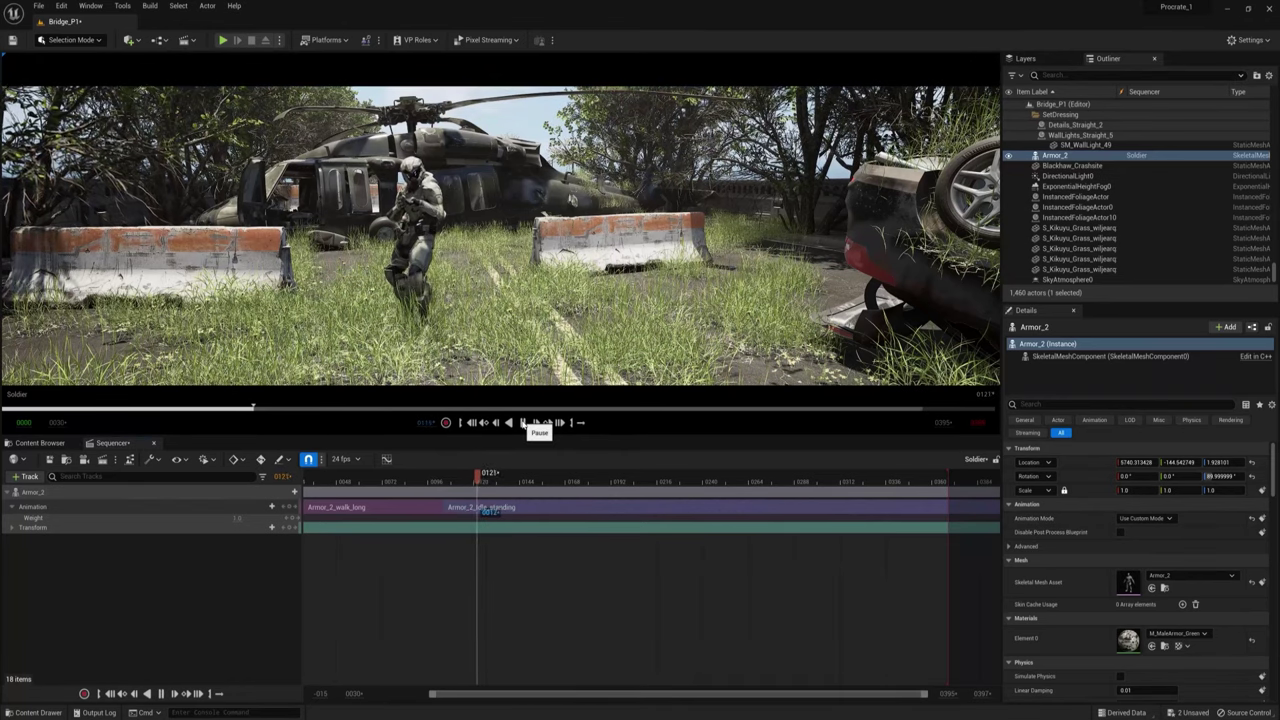
key(space)
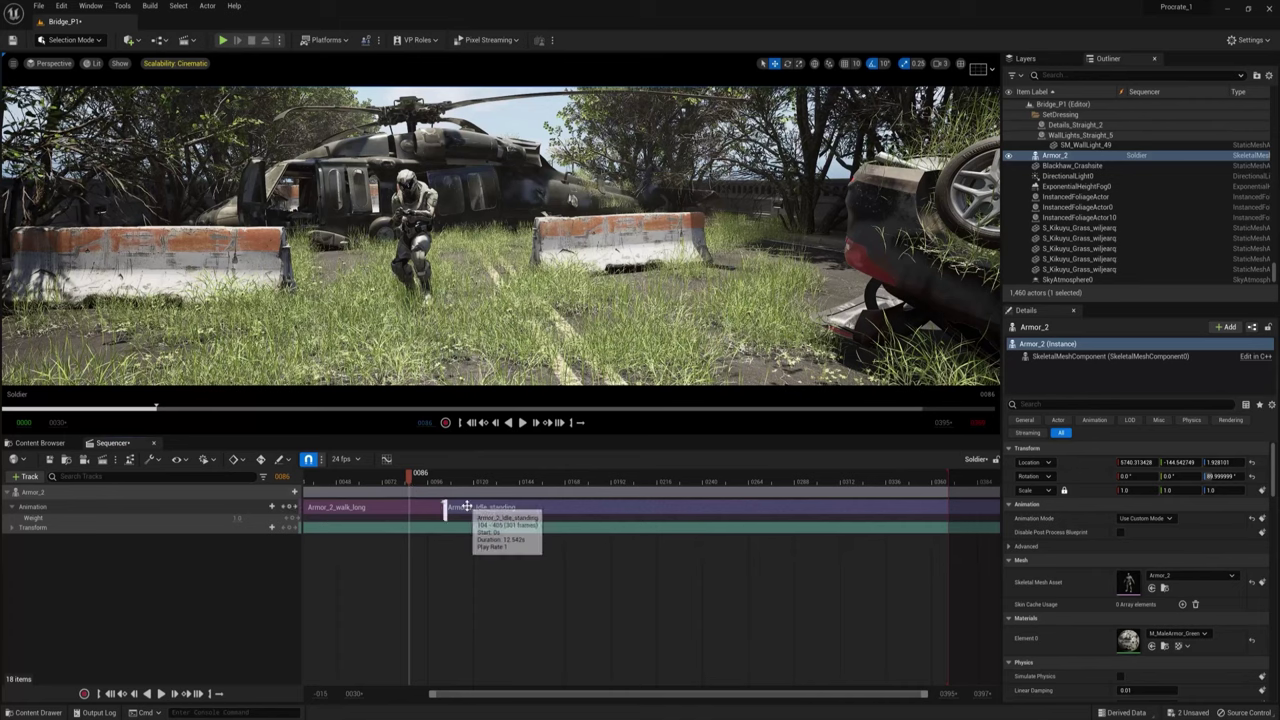
Overlap the Armor_2_idle_standing clip with the walk clip so it starts at frame 86, and play the blend.
drag(498, 507, 474, 507)
key(space)
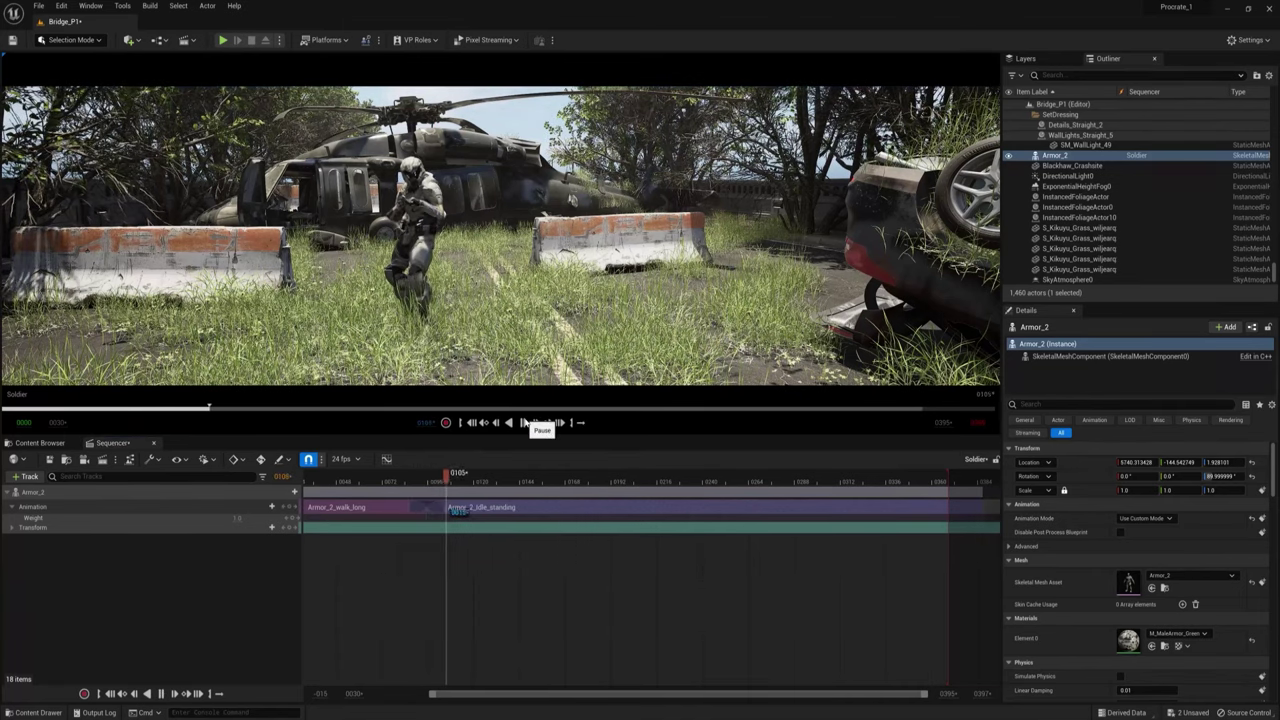
key(space)
Examine the easing curve options for the blend between the walk and idle clips, leaving them as they are, and replay it.
right_click(428, 510)
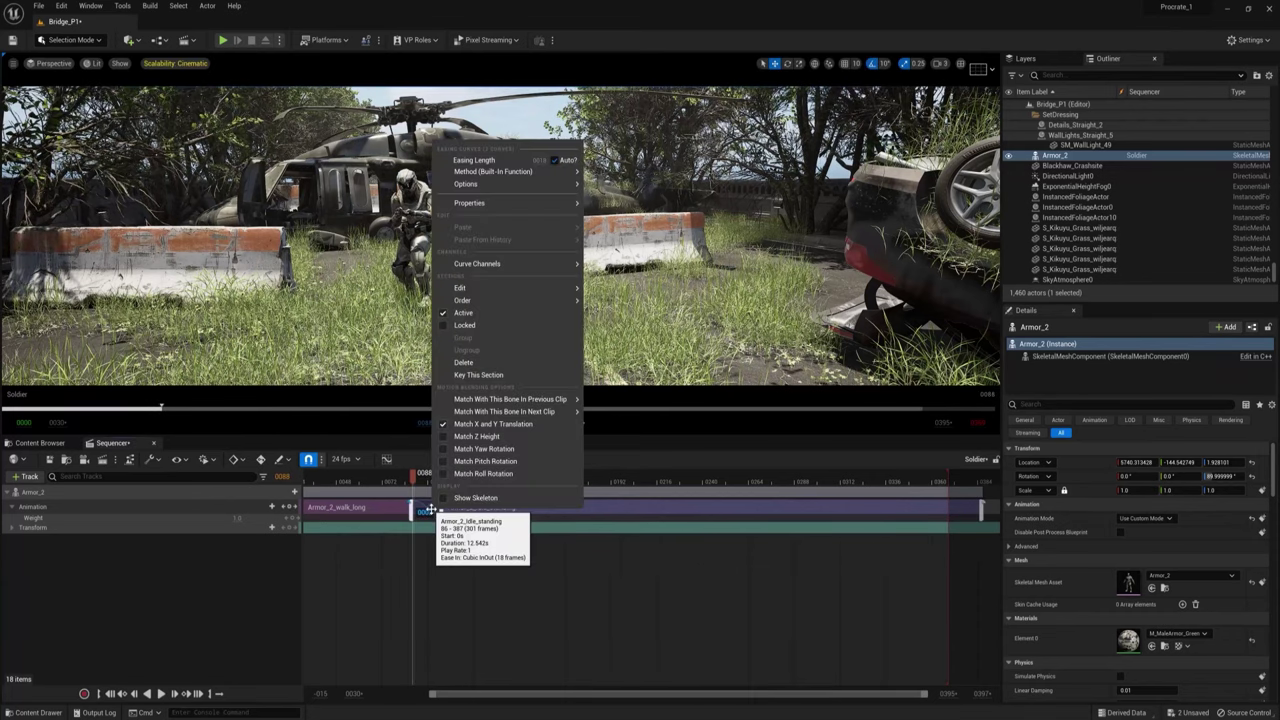
mouse_move(496, 188)
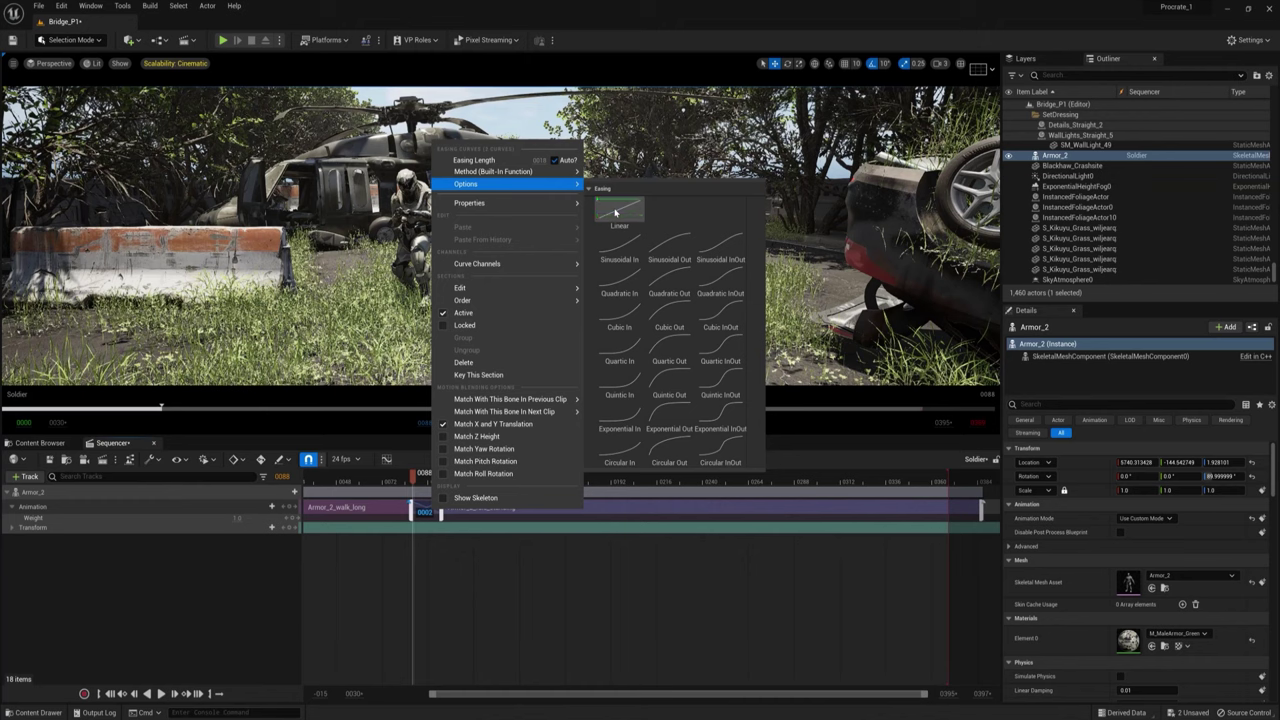
click(503, 594)
click(522, 422)
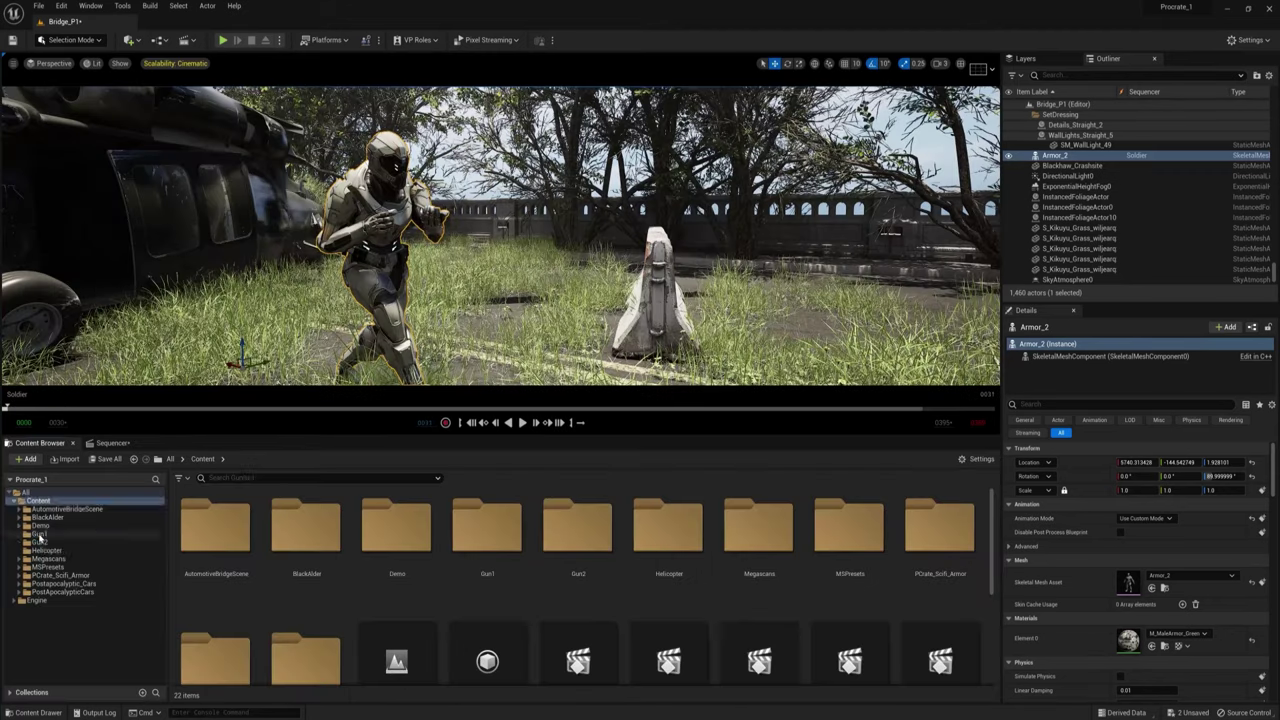
Place the Gun_1 static mesh from the Gun1 folder into the level at the soldier's chest.
click(39, 535)
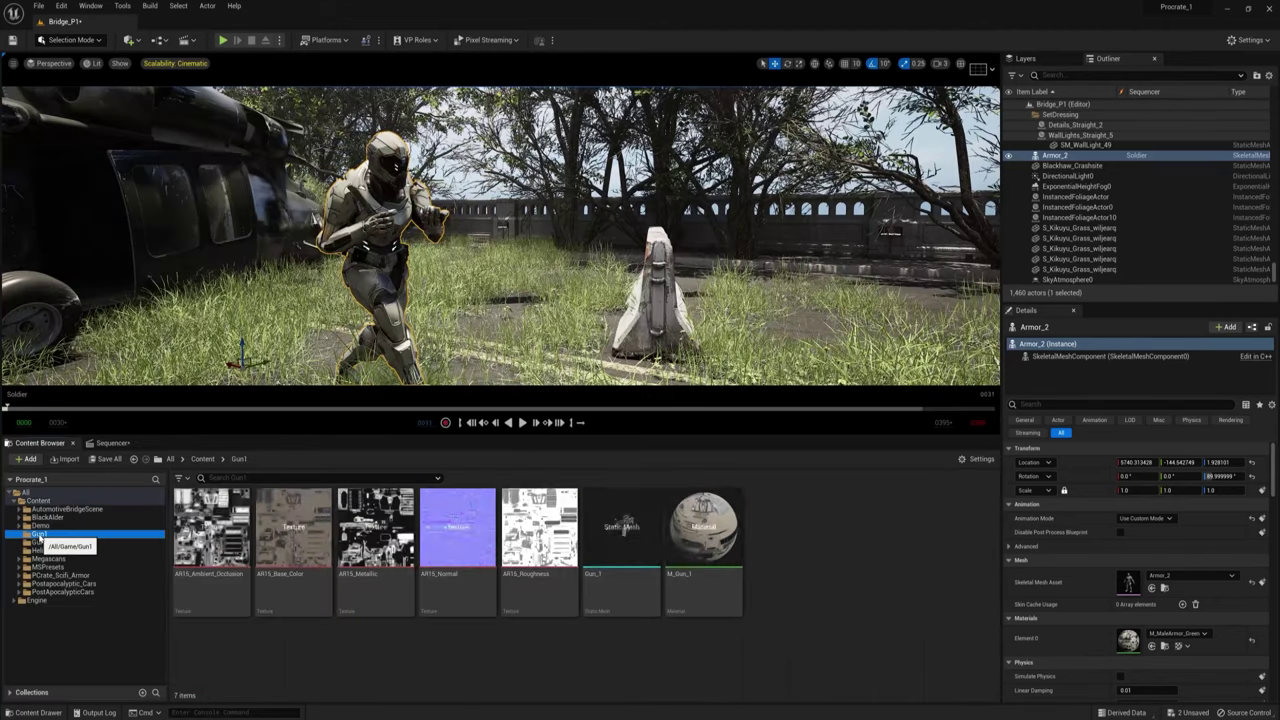
mouse_move(628, 536)
drag(630, 536, 392, 220)
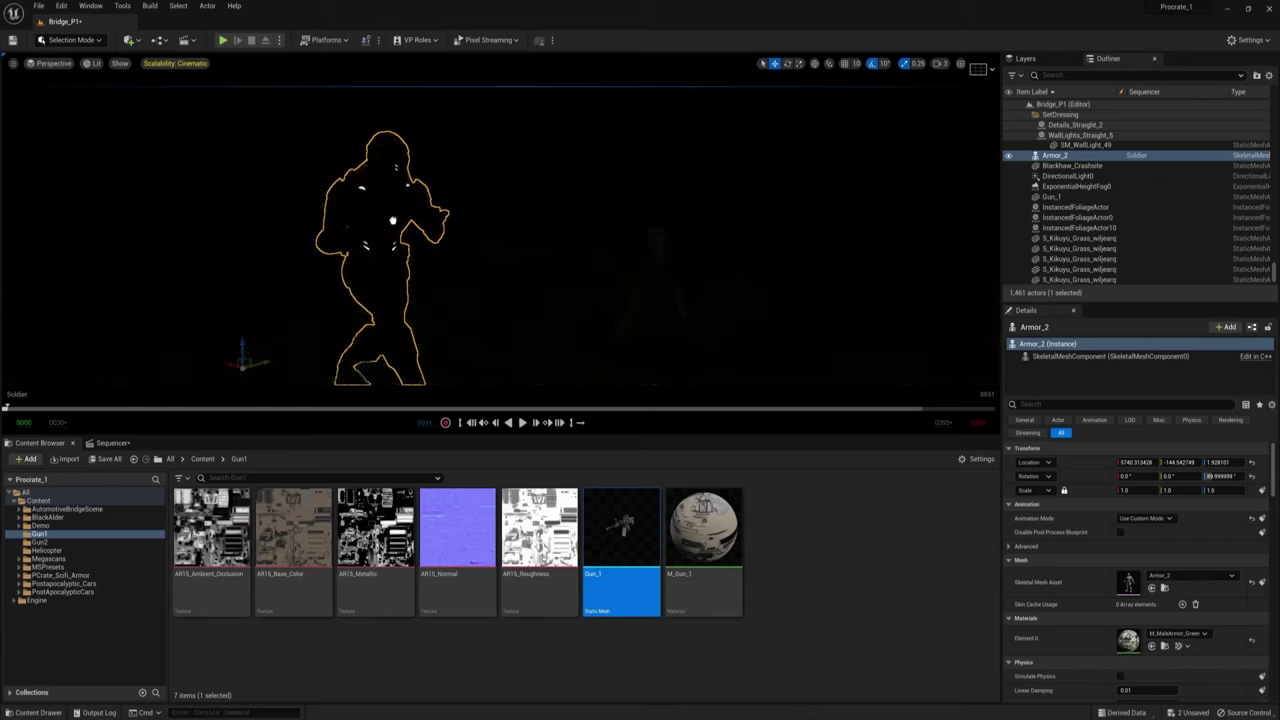
Set the scale of Gun_1 to 0.0015 on all axes.
right_click(1124, 490)
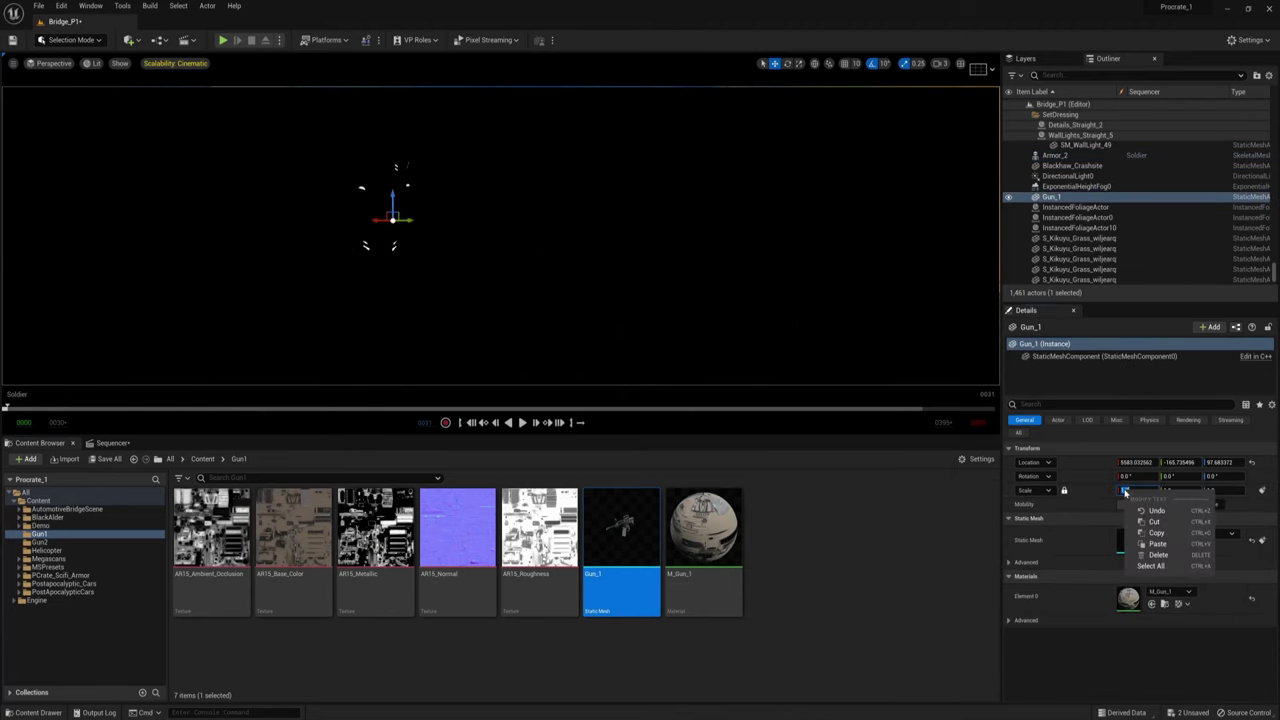
click(1160, 534)
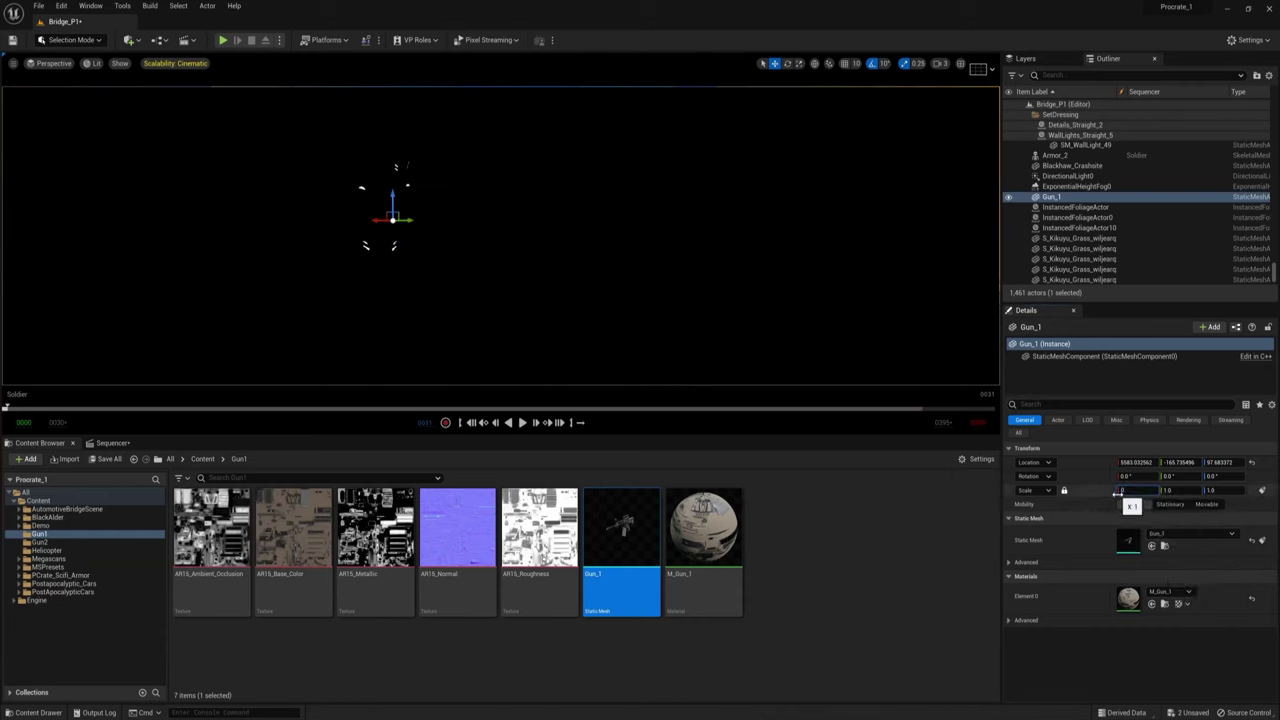
text(01)
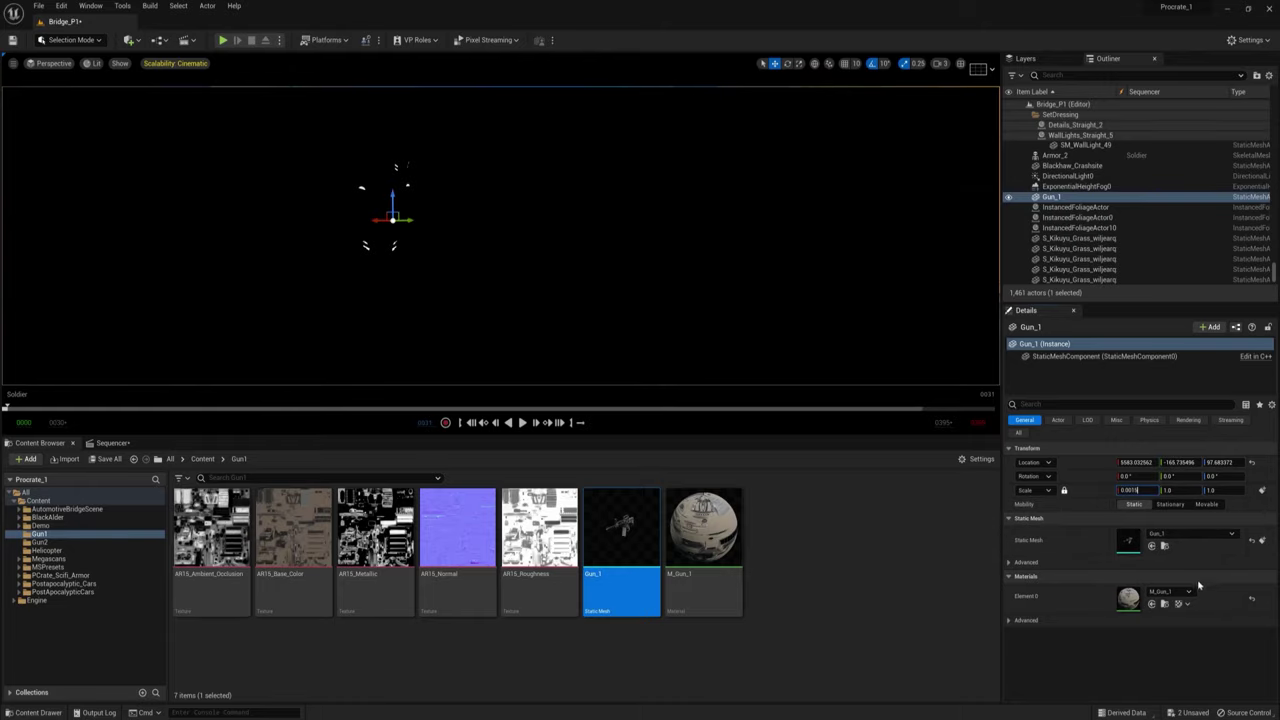
key(Return)
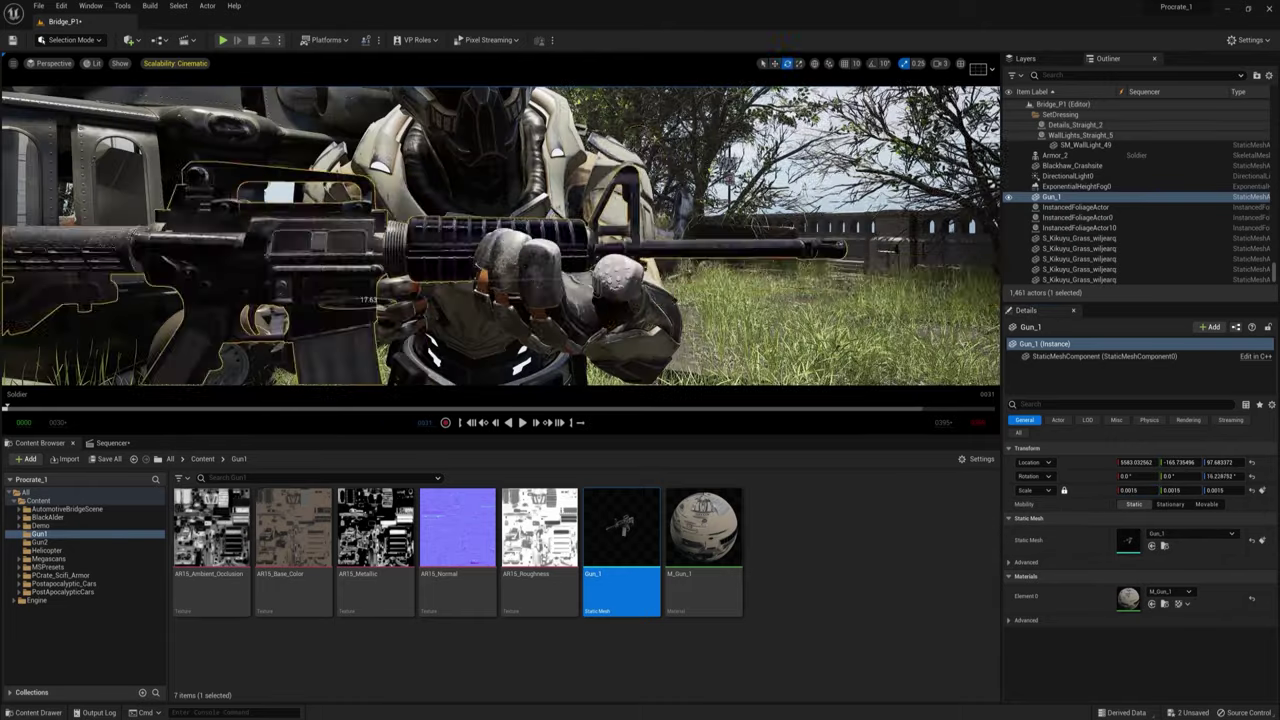
Rotate Gun_1 to about 71.85° on Z and move it into the soldier's hands at about 5581.6, -156.8, 98.5.
drag(368, 300, 457, 289)
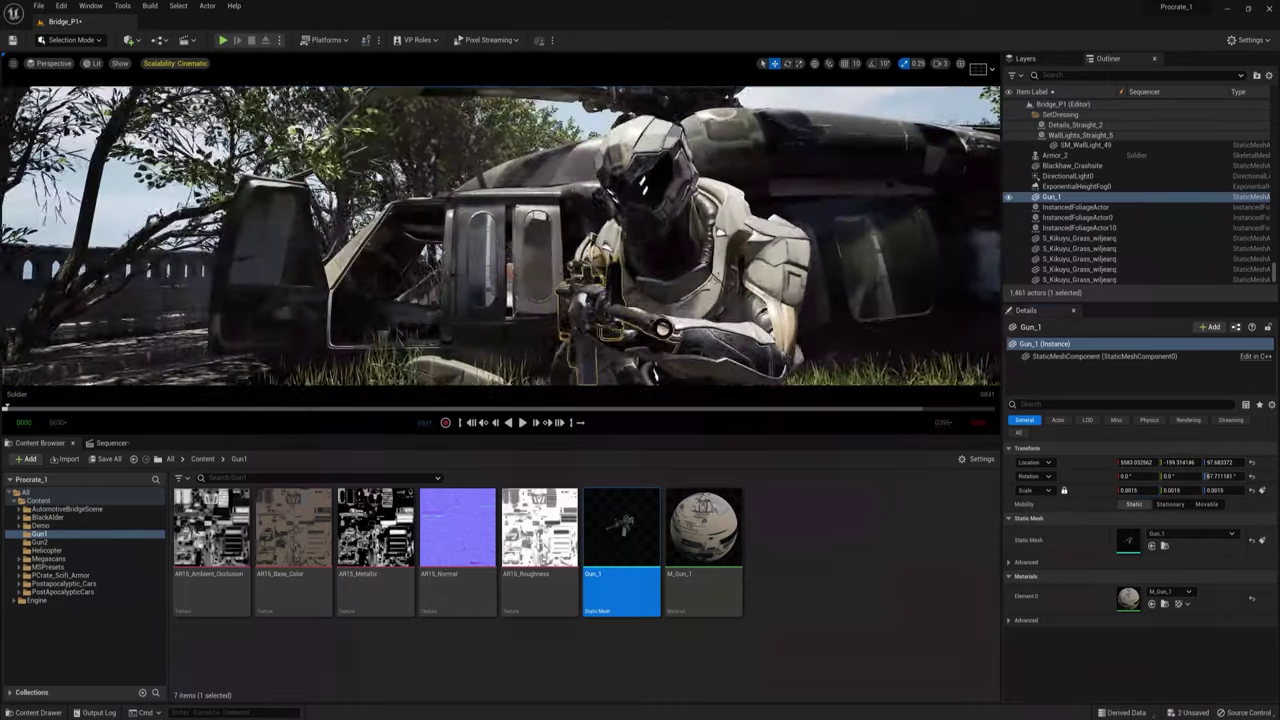
click(939, 63)
right_drag(500, 236, 620, 236)
click(950, 86)
drag(612, 262, 612, 240)
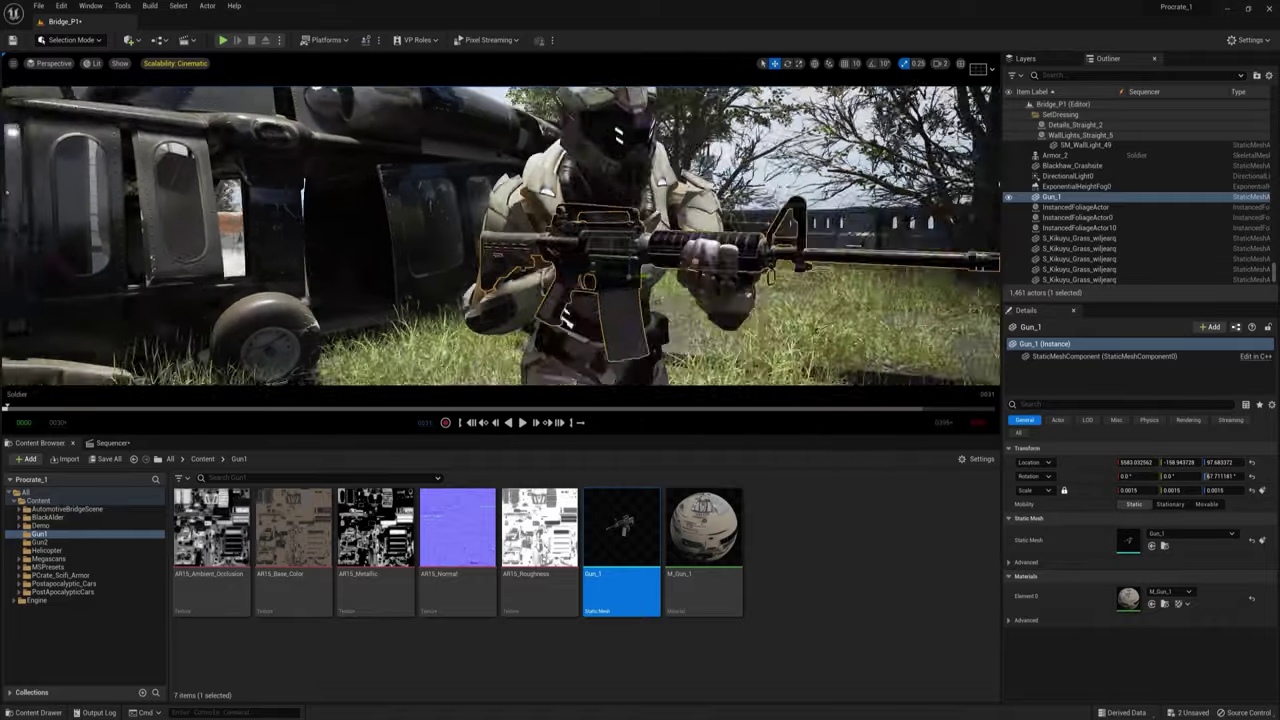
right_drag(640, 236, 700, 236)
drag(740, 254, 724, 254)
drag(724, 254, 714, 254)
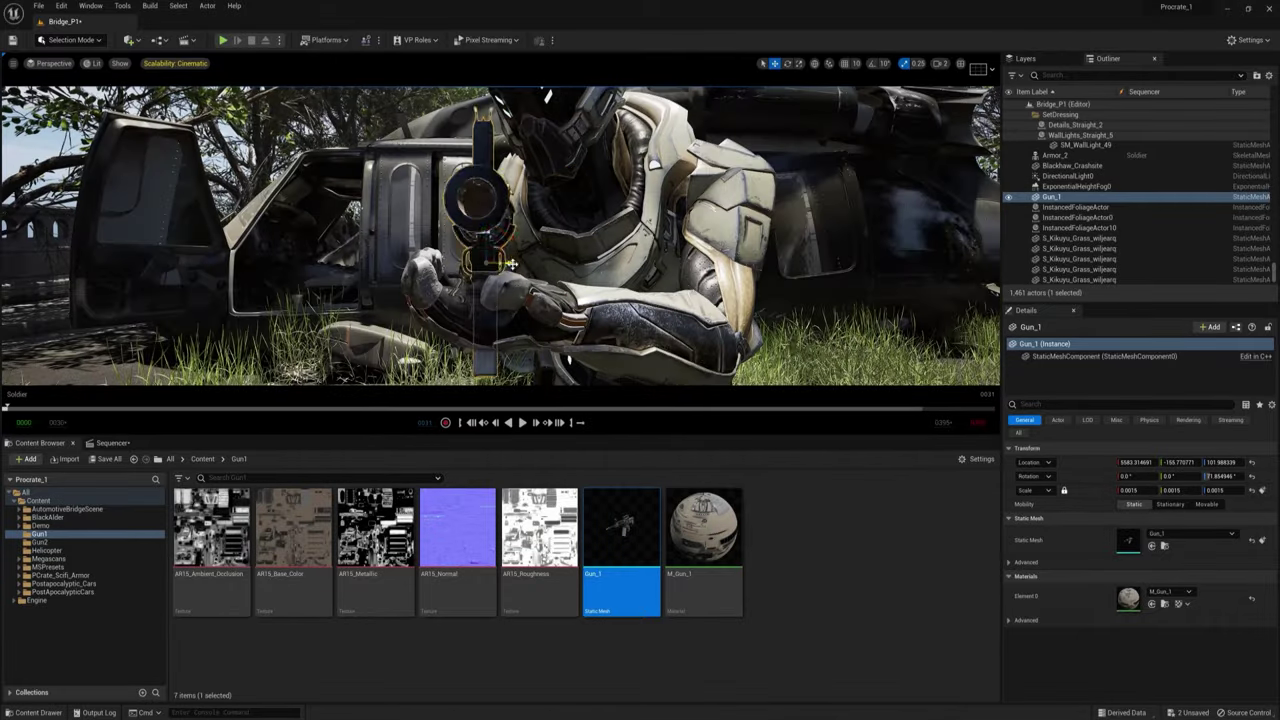
right_drag(500, 236, 620, 236)
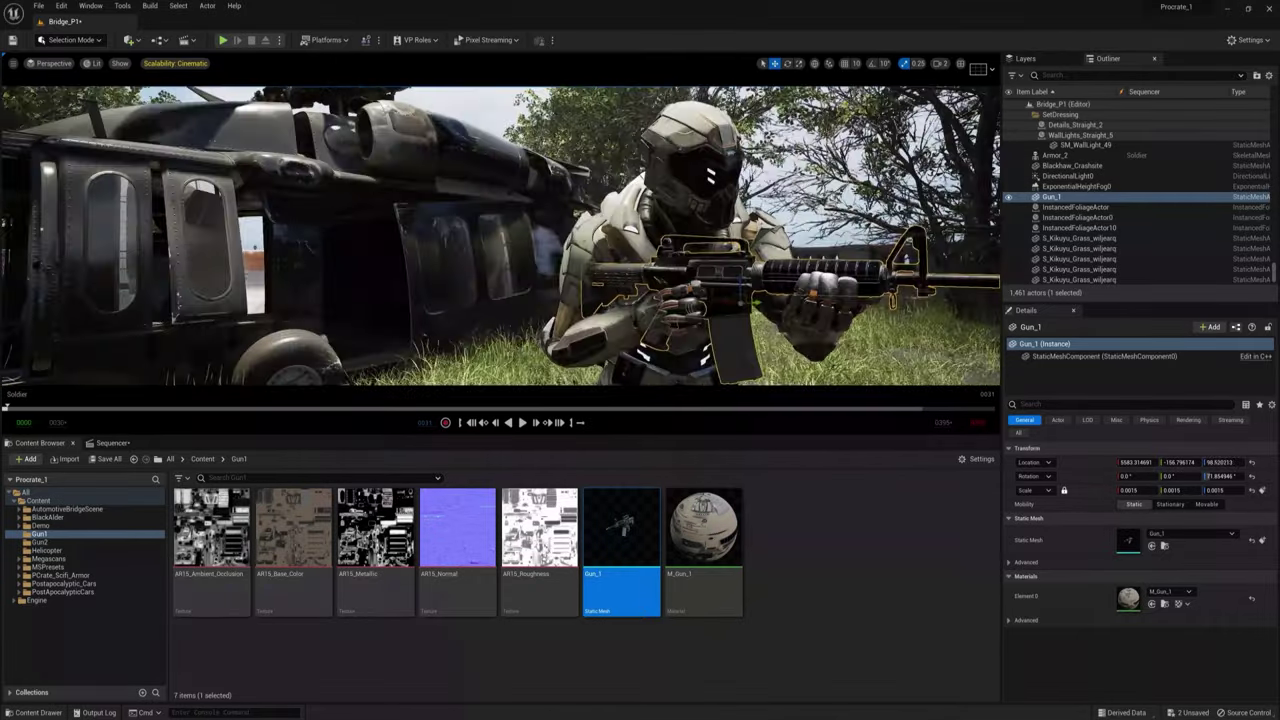
right_drag(260, 236, 250, 236)
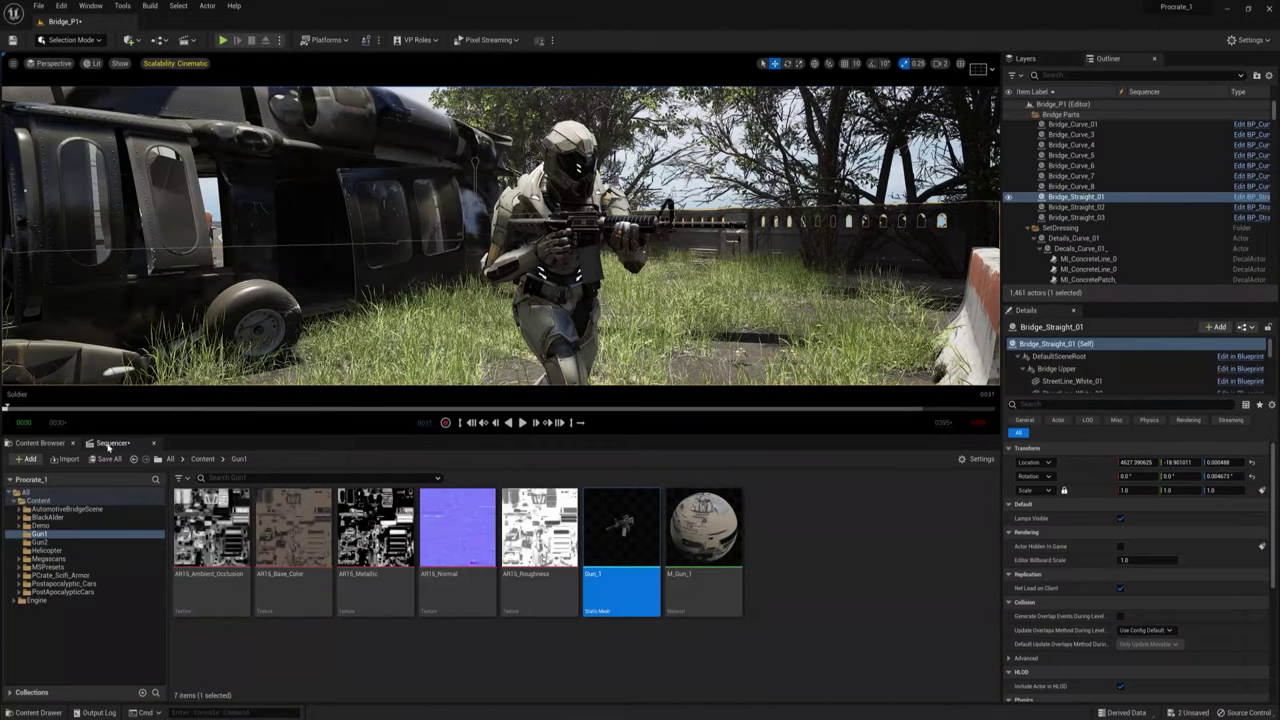
Collapse the Armor_2 track and add the Gun_1 actor to the Soldier sequence.
click(109, 444)
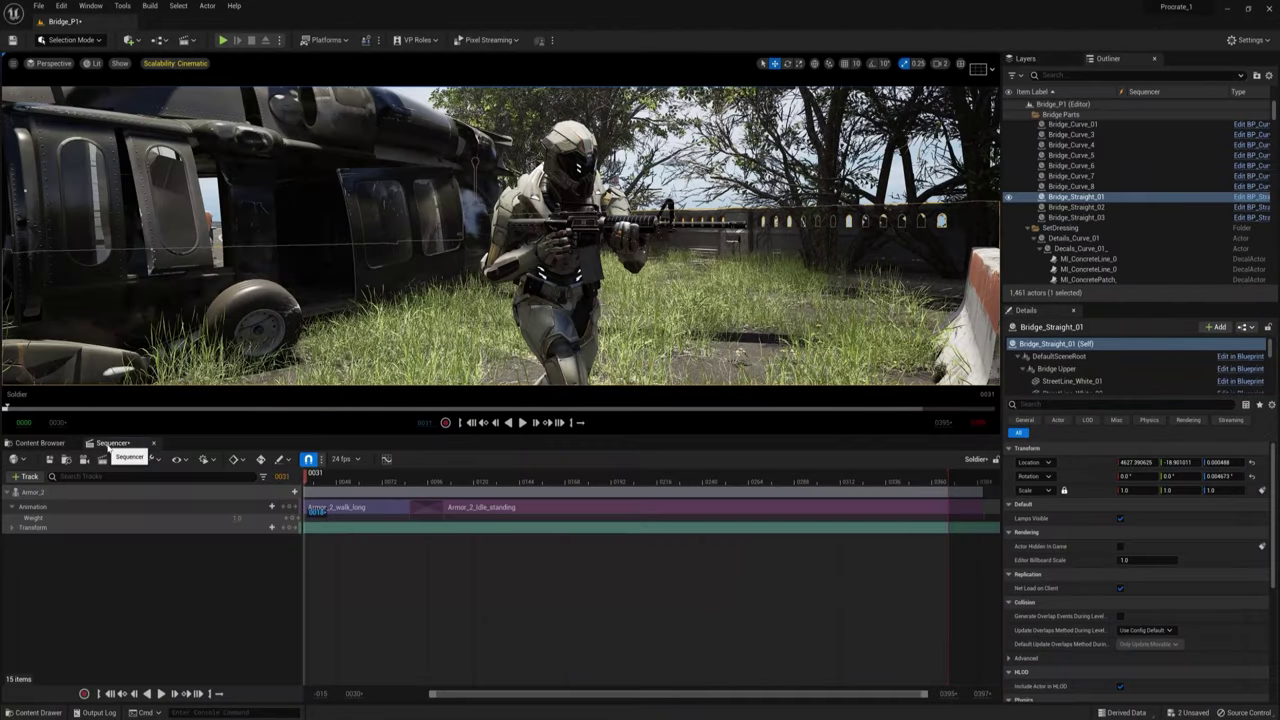
click(8, 493)
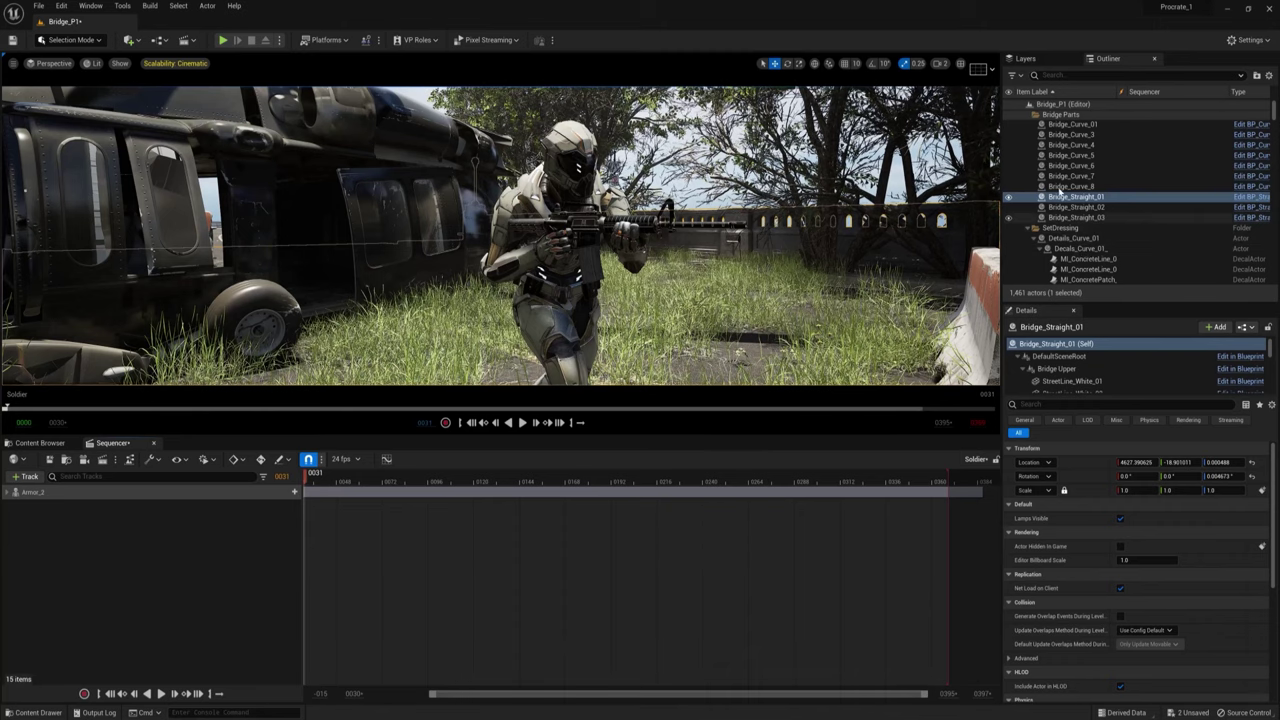
click(592, 222)
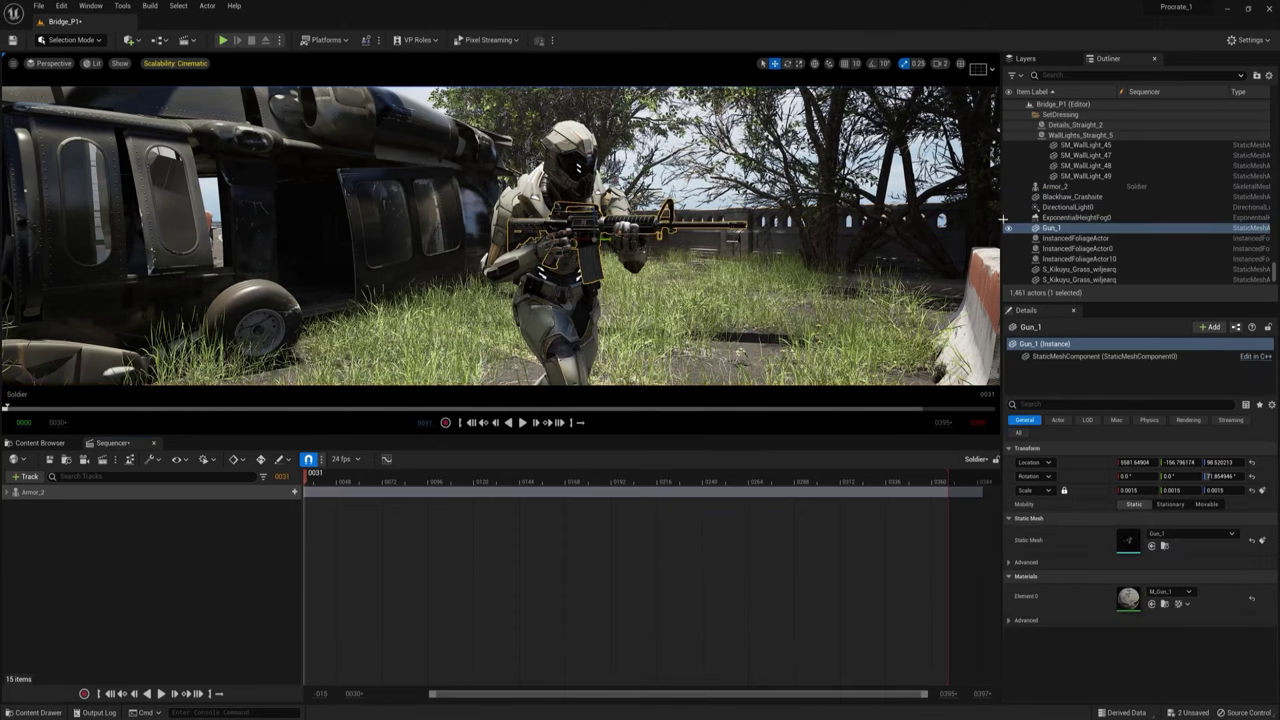
drag(1053, 234, 904, 267)
drag(130, 514, 124, 532)
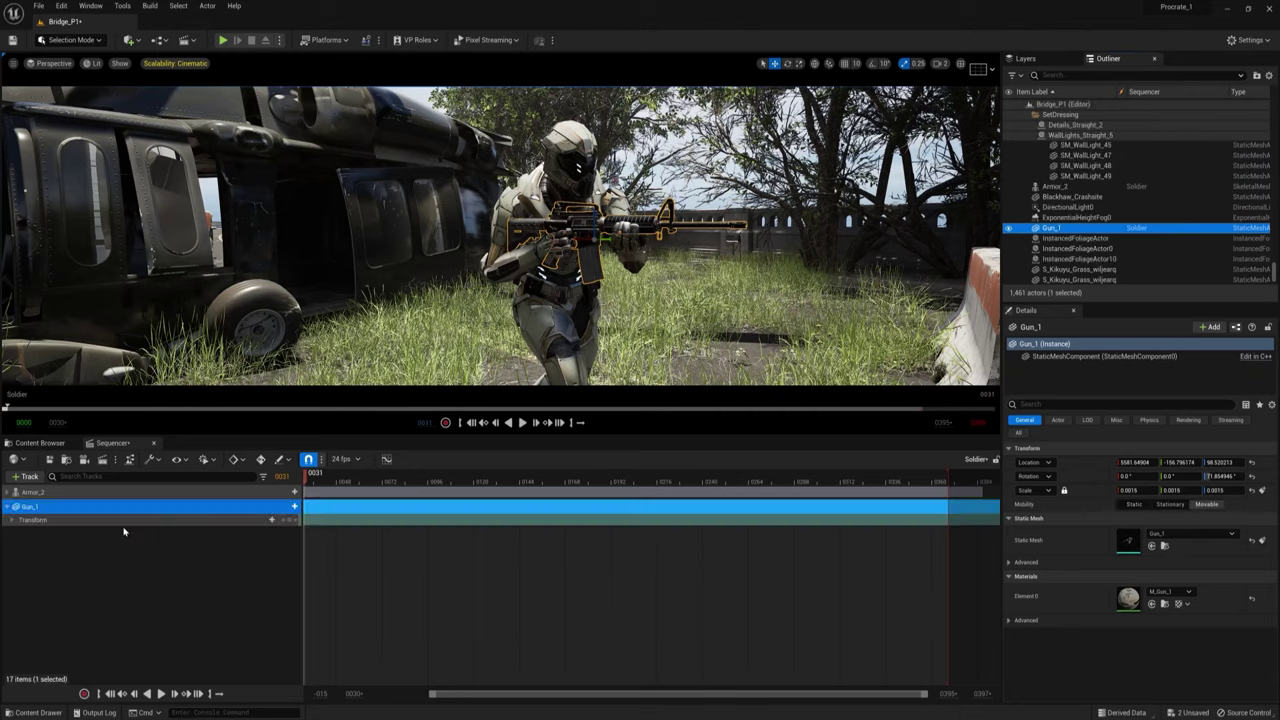
Switch to Animation mode, attach Gun_1 to a bone of Armor_2 with a Parent constraint, and play back the sequence.
click(99, 42)
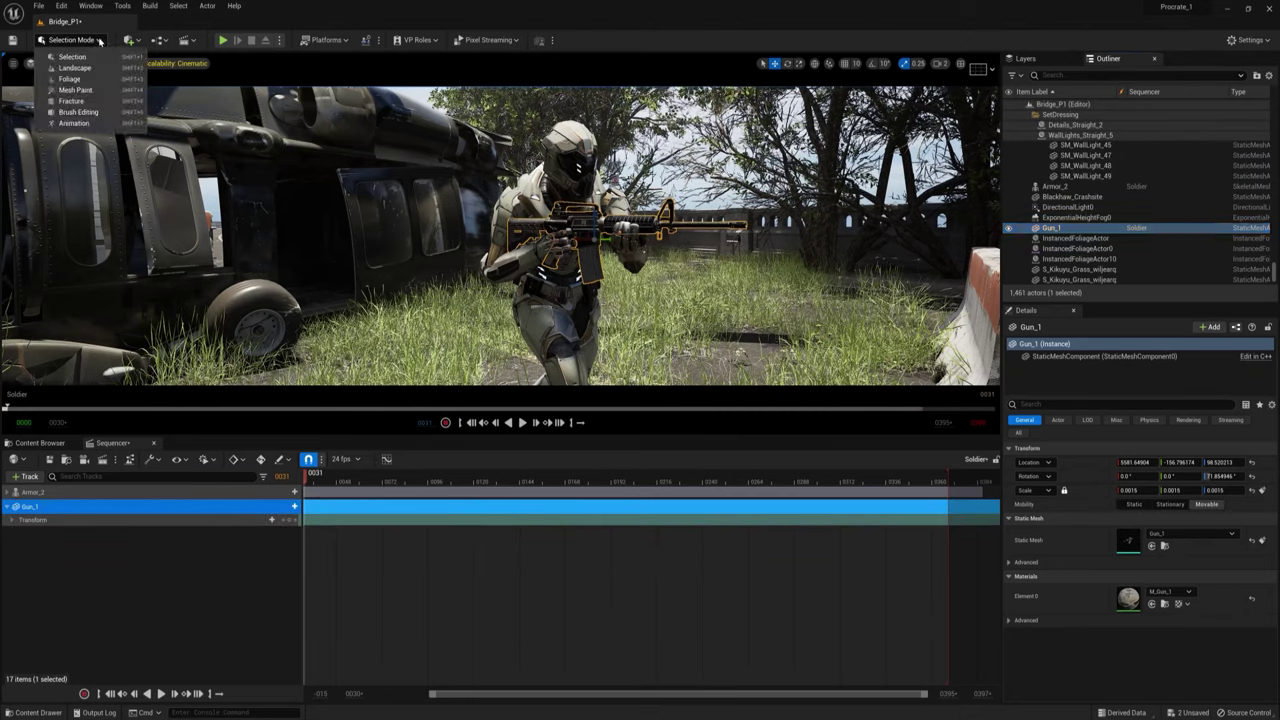
click(67, 122)
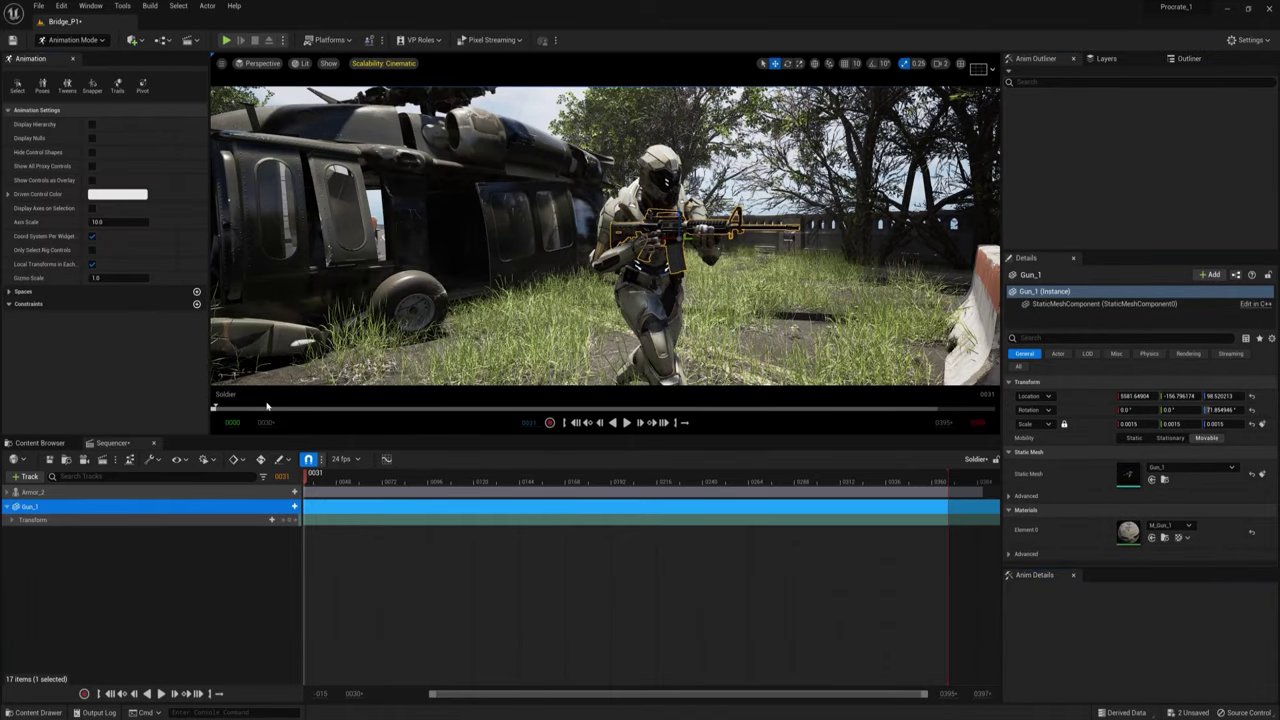
click(197, 304)
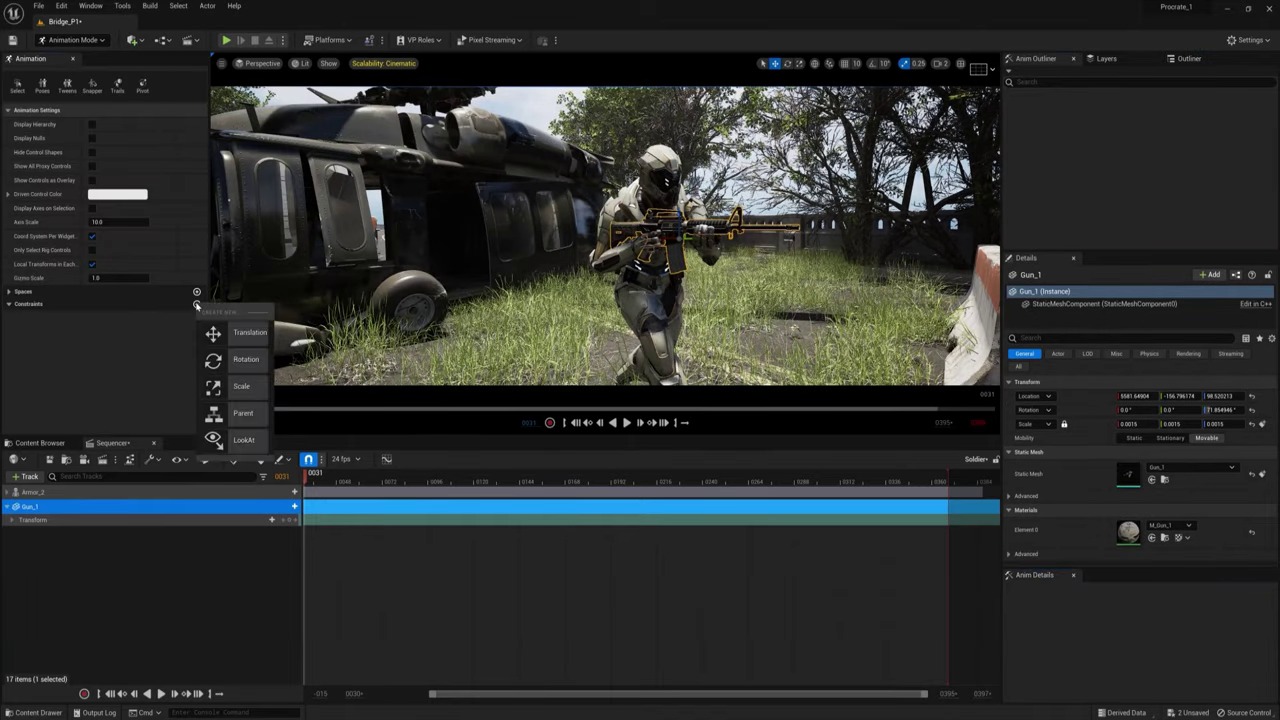
click(250, 411)
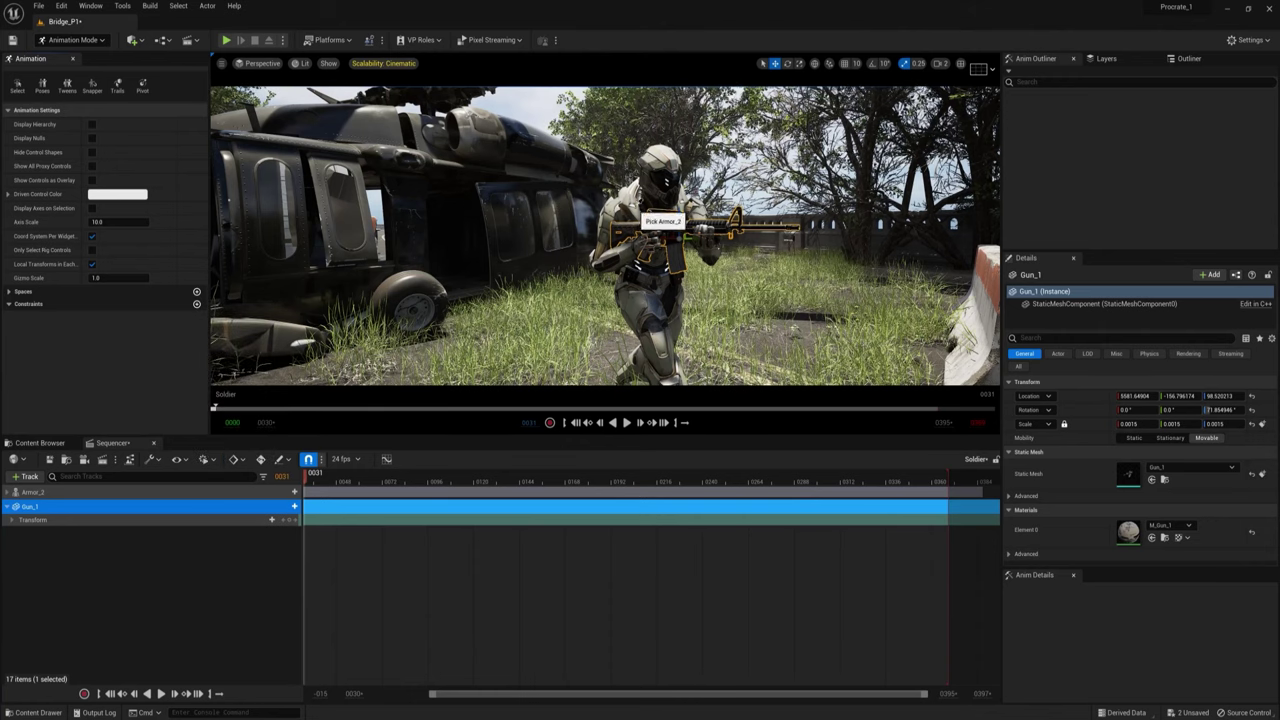
click(641, 232)
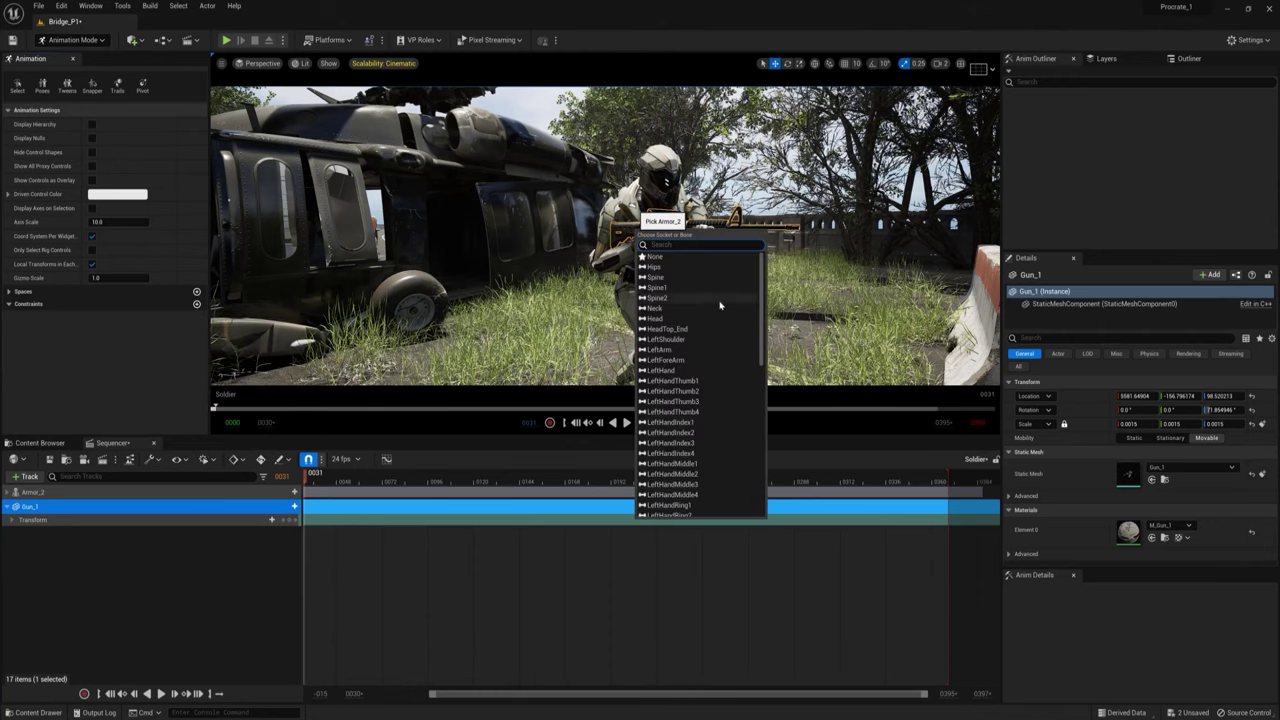
drag(764, 315, 757, 376)
click(663, 452)
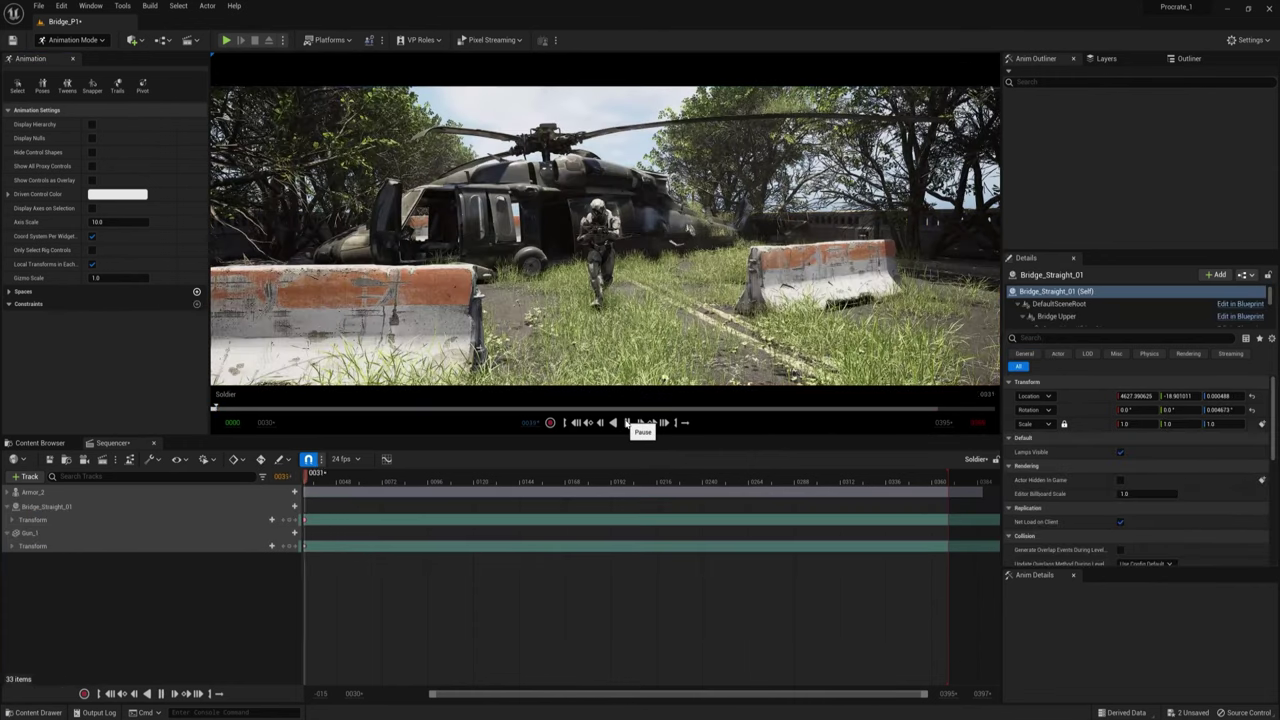
click(627, 422)
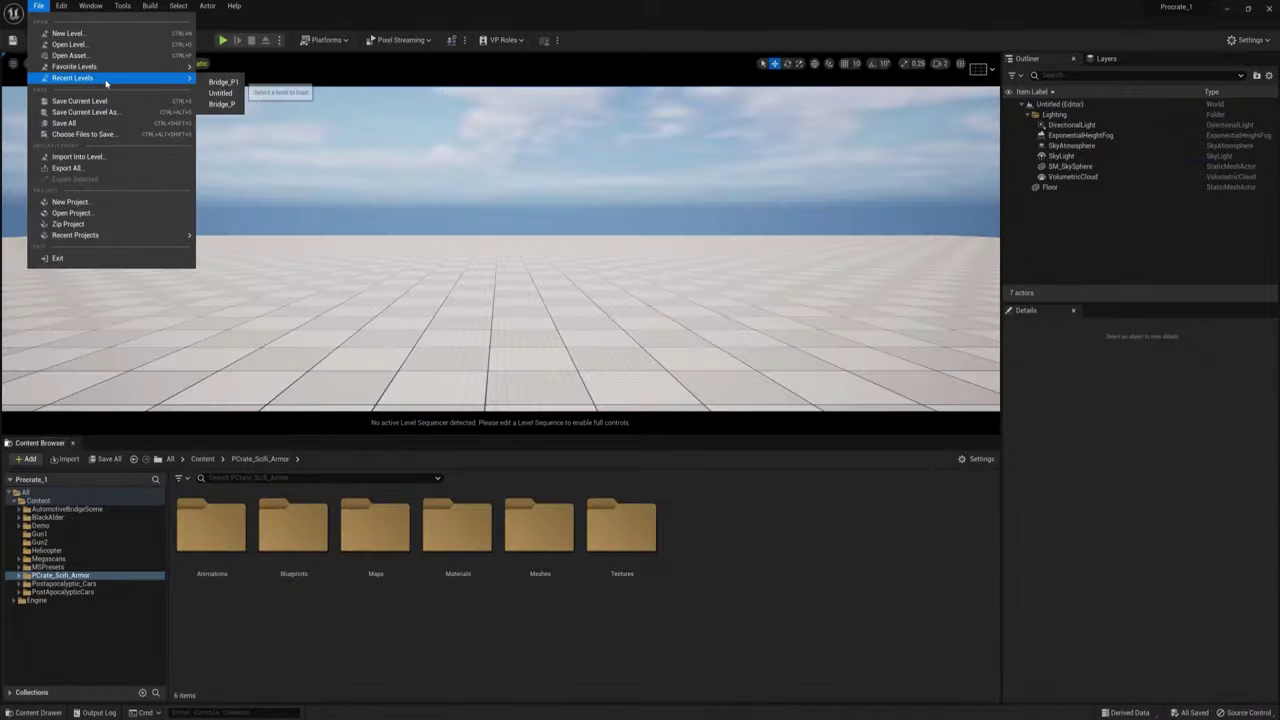
Open the recent level Bridge_P1 and its Soldier level sequence, and move the playhead to frame 13.
click(228, 83)
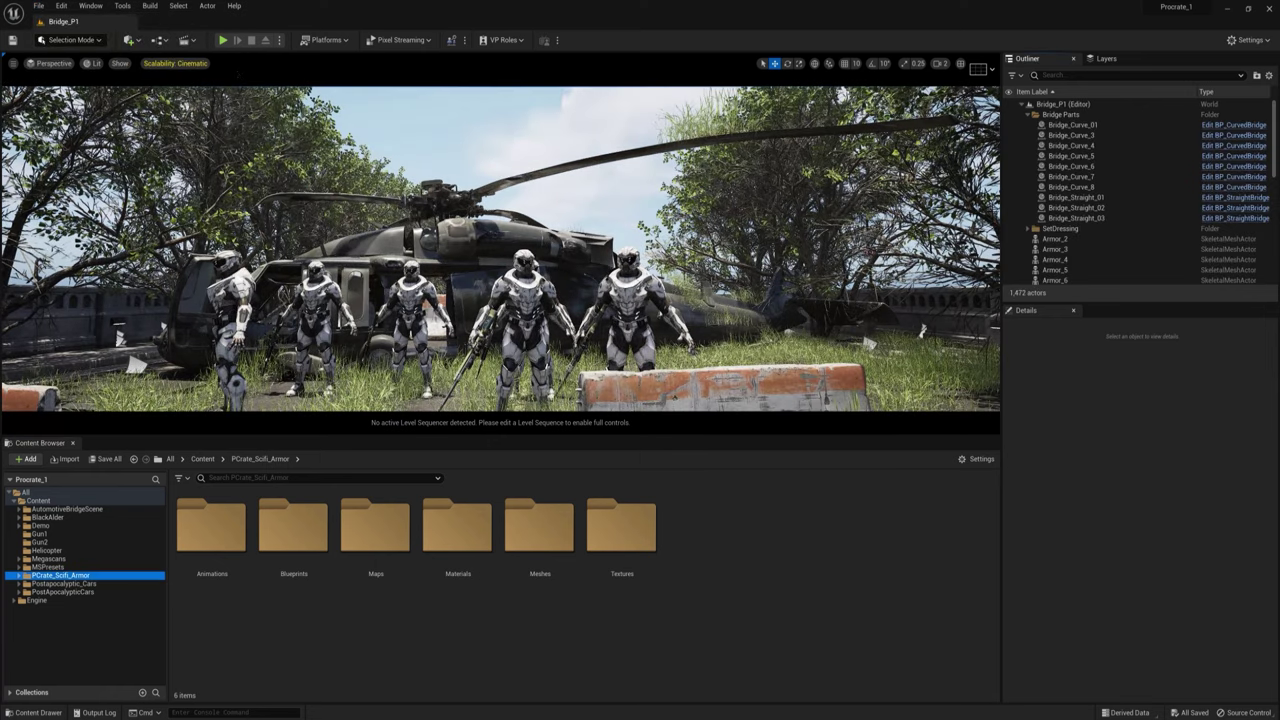
click(185, 40)
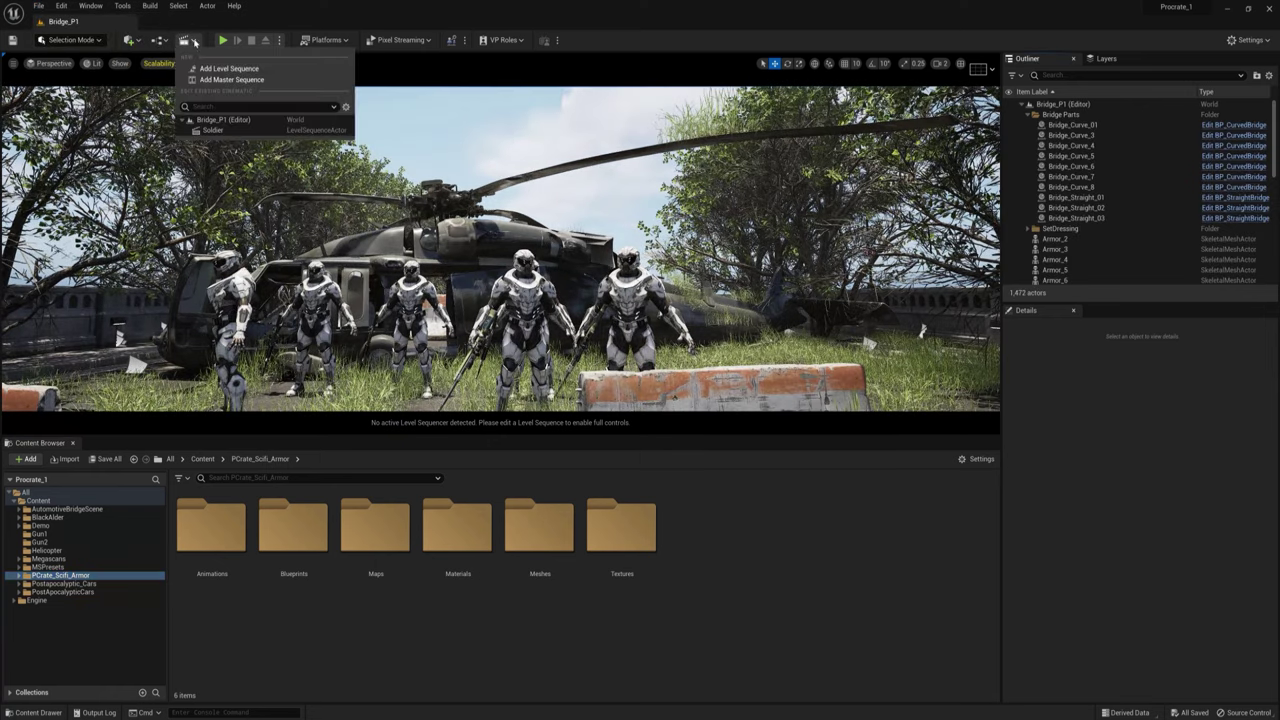
click(212, 130)
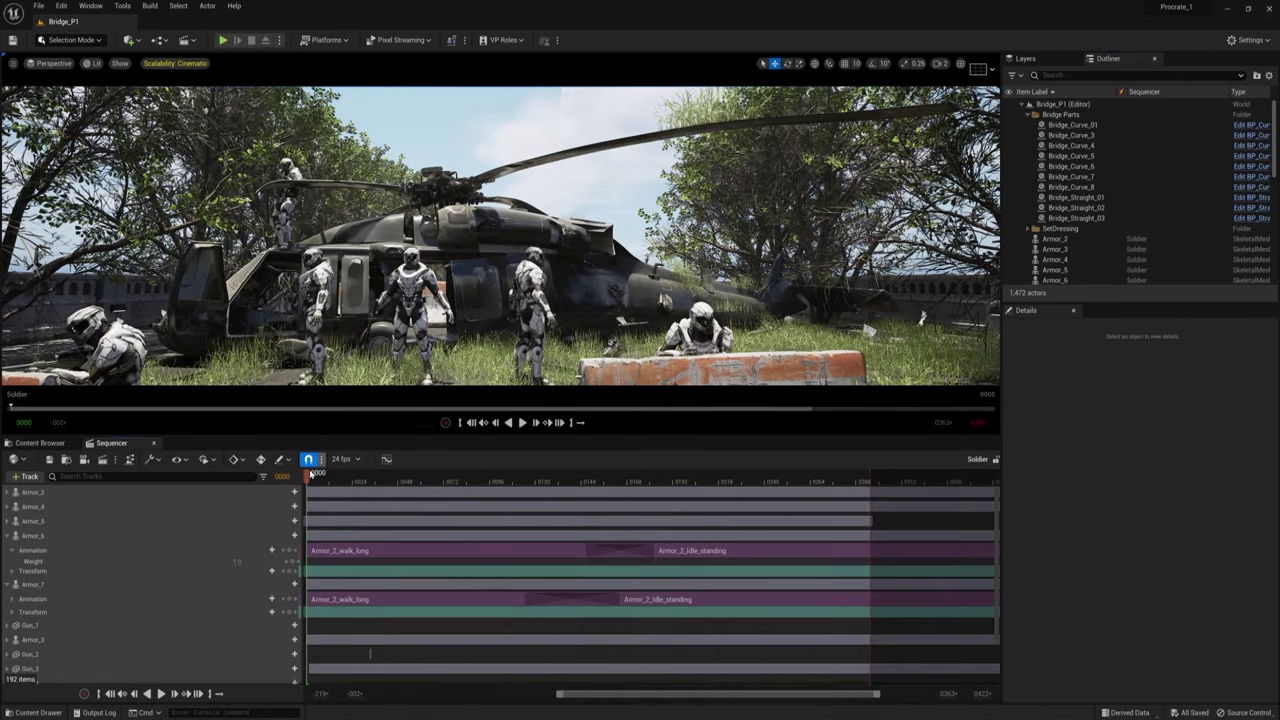
mouse_move(316, 472)
mouse_down()
mouse_move(600, 472)
mouse_move(333, 473)
mouse_up()
Create a Cine Camera Actor aligned to the current view of the helicopter and add it to the Soldier sequence.
right_click(646, 206)
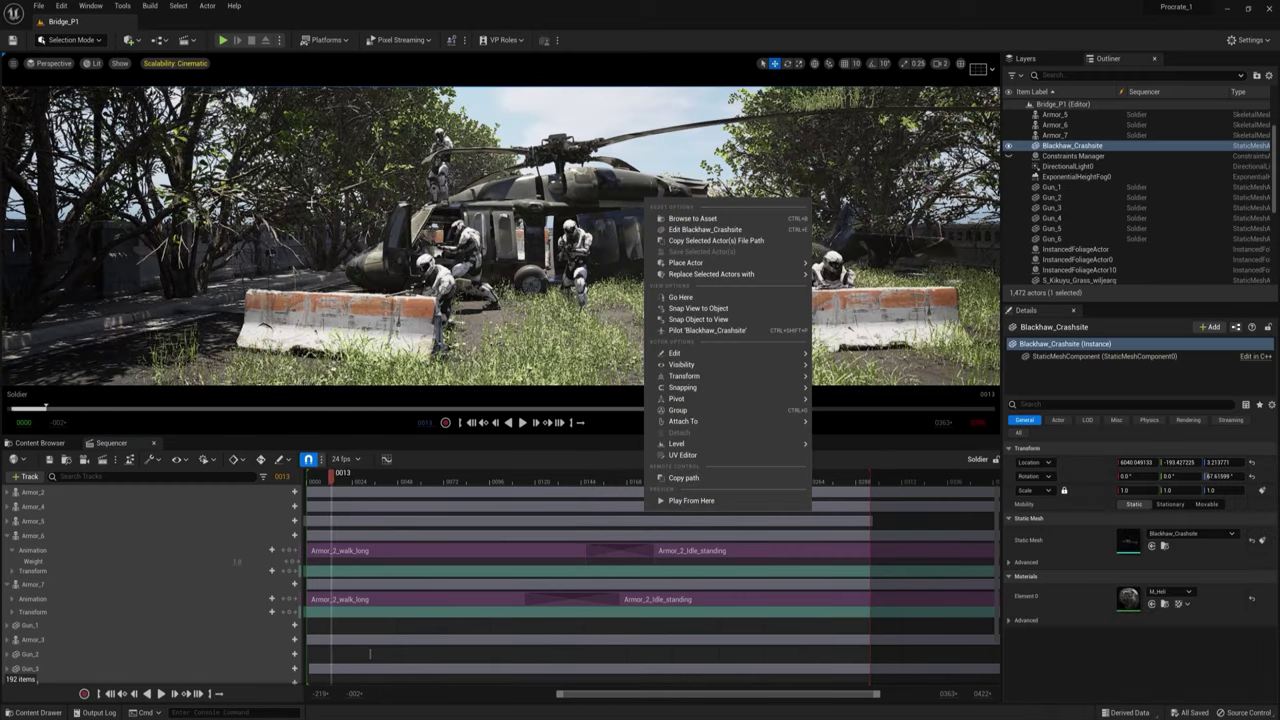
click(134, 41)
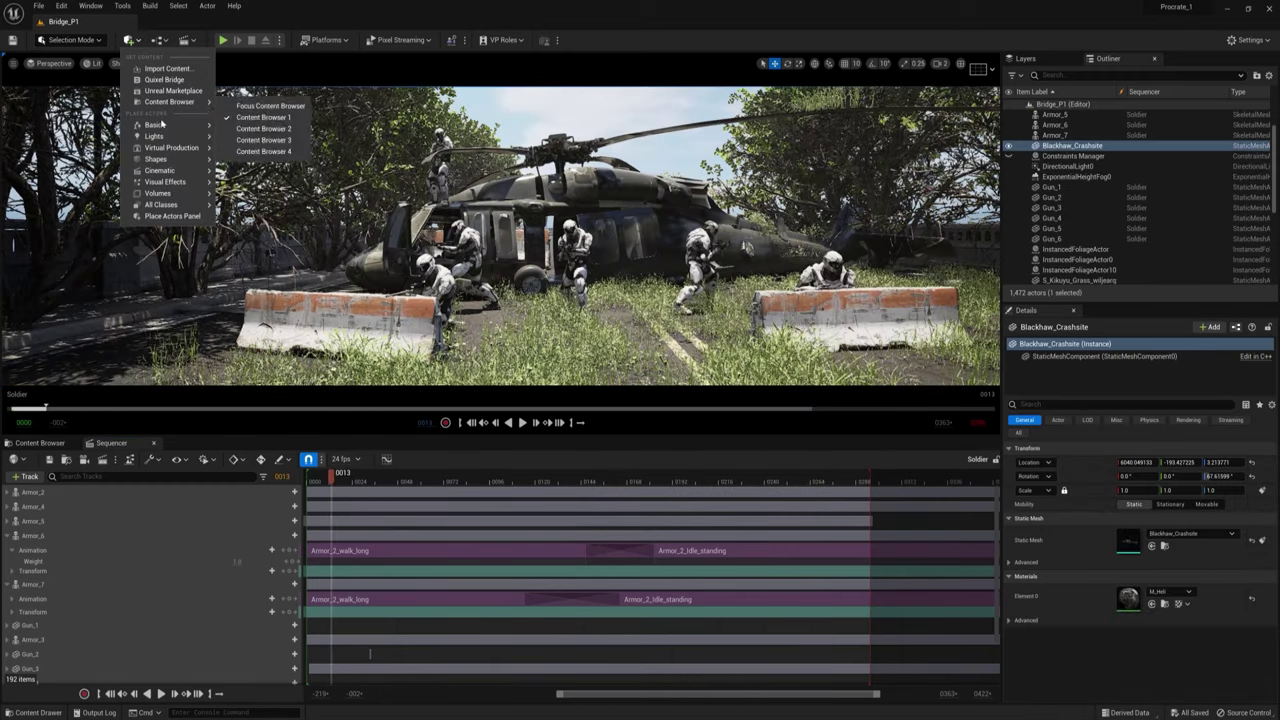
mouse_move(172, 172)
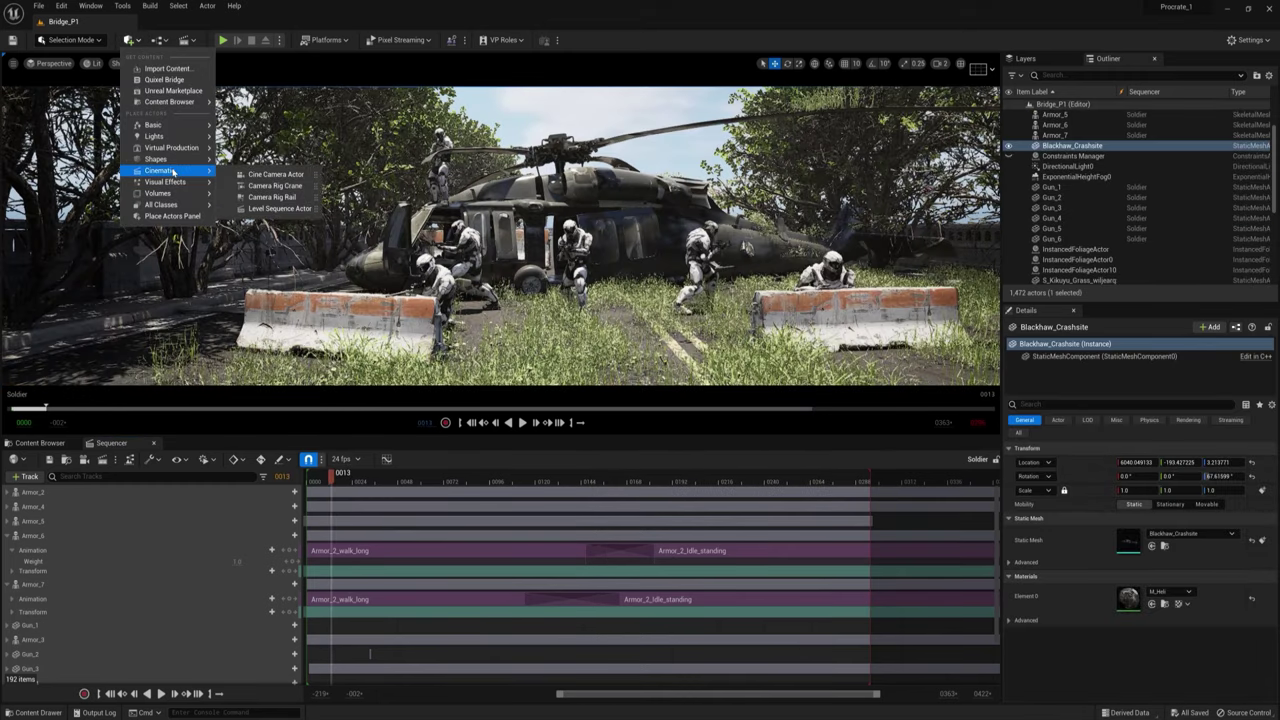
click(272, 174)
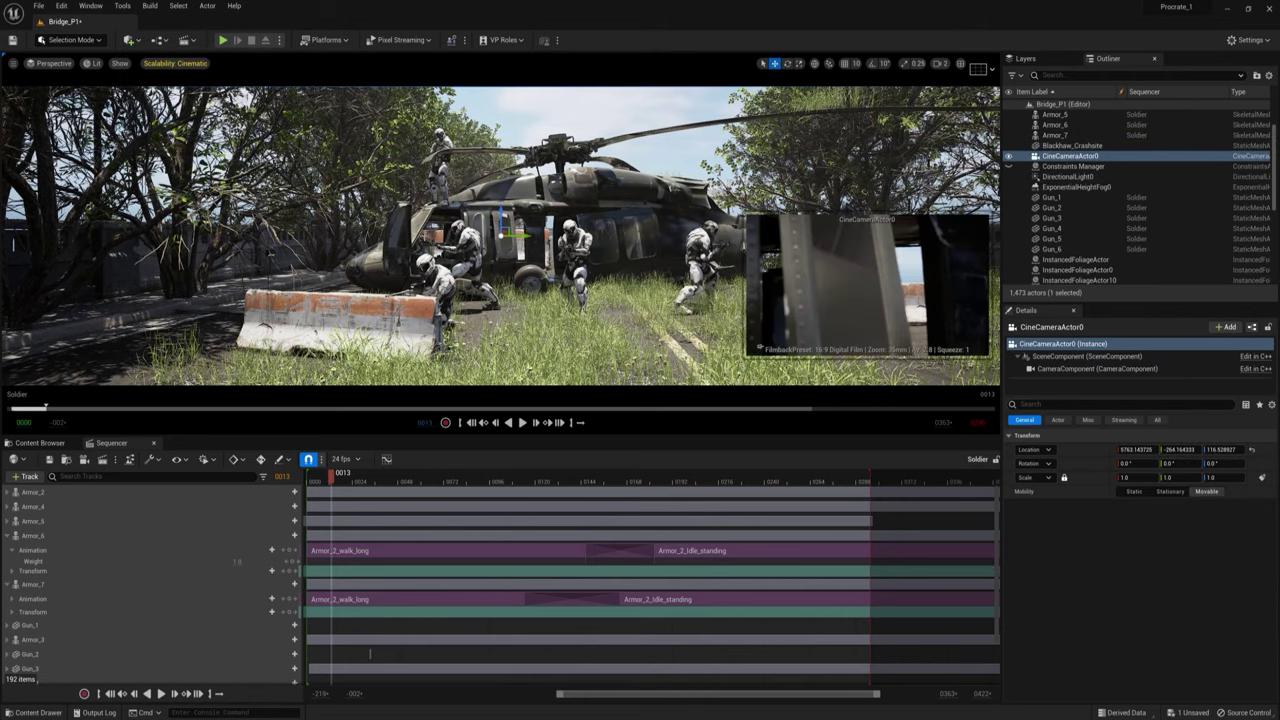
right_click(1047, 158)
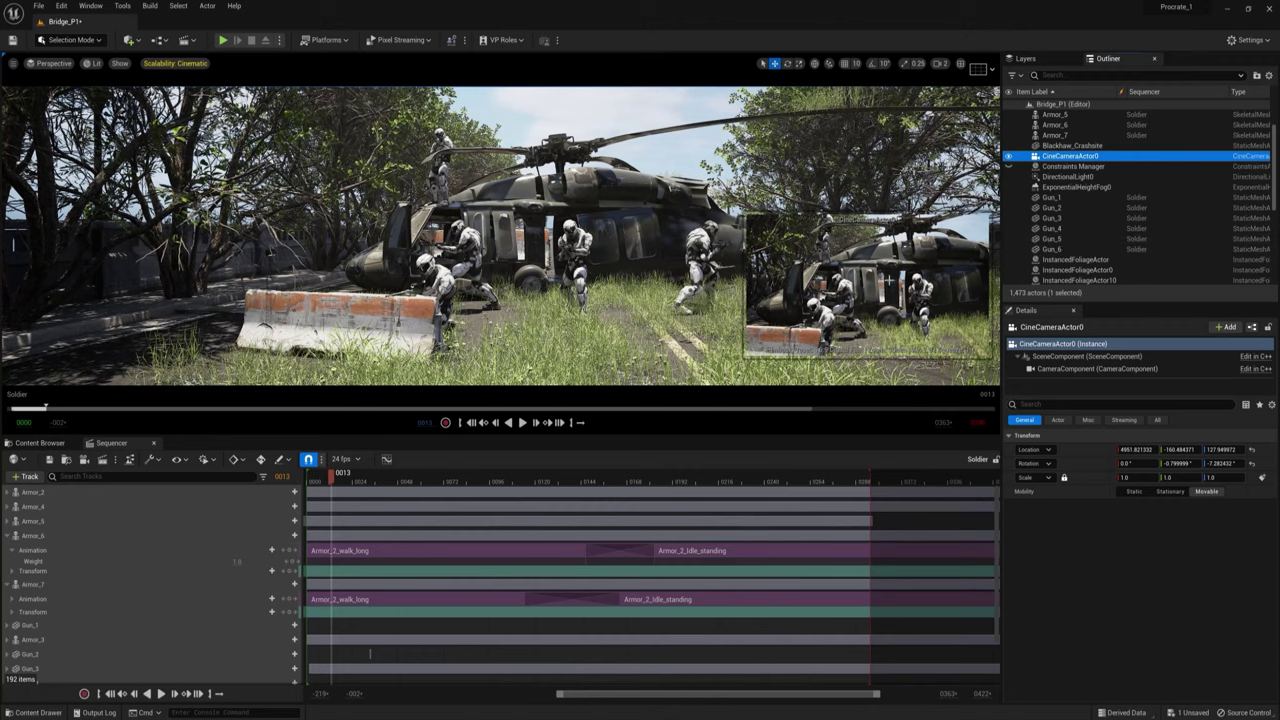
drag(1062, 157, 668, 300)
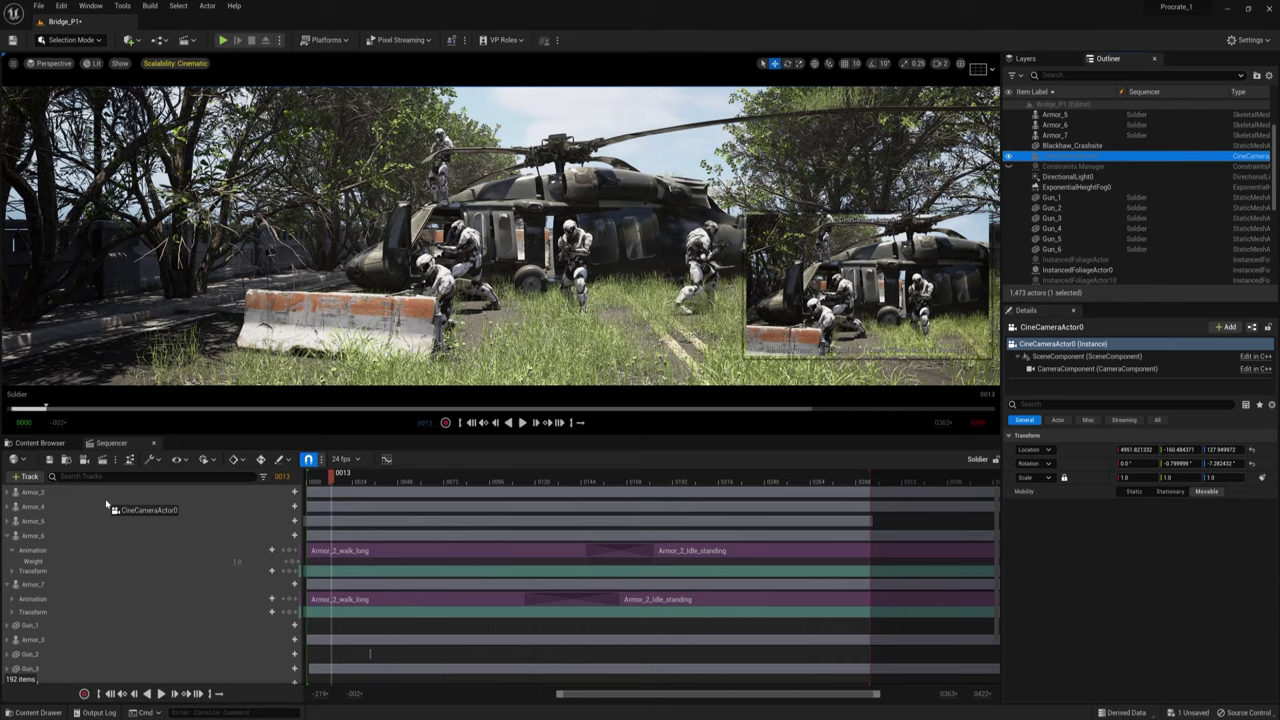
drag(106, 505, 107, 504)
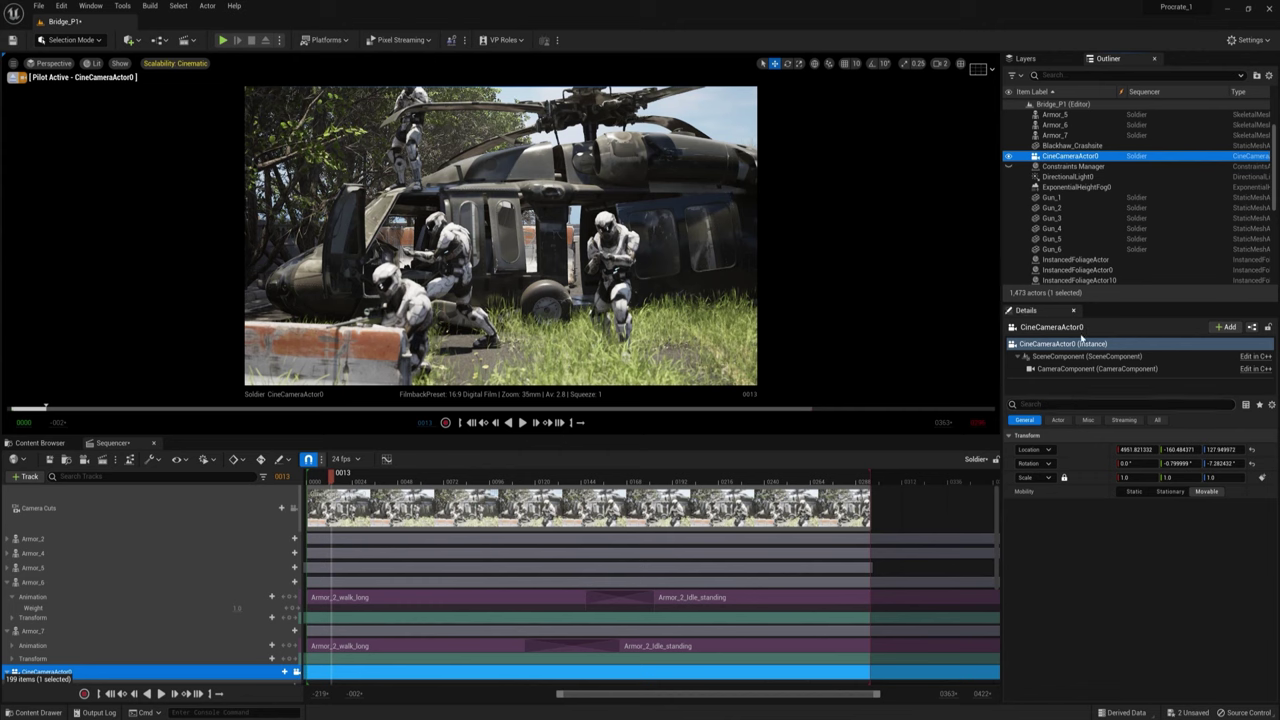
Set the focus method of CineCameraActor0's camera component to Do Not Override.
click(1078, 370)
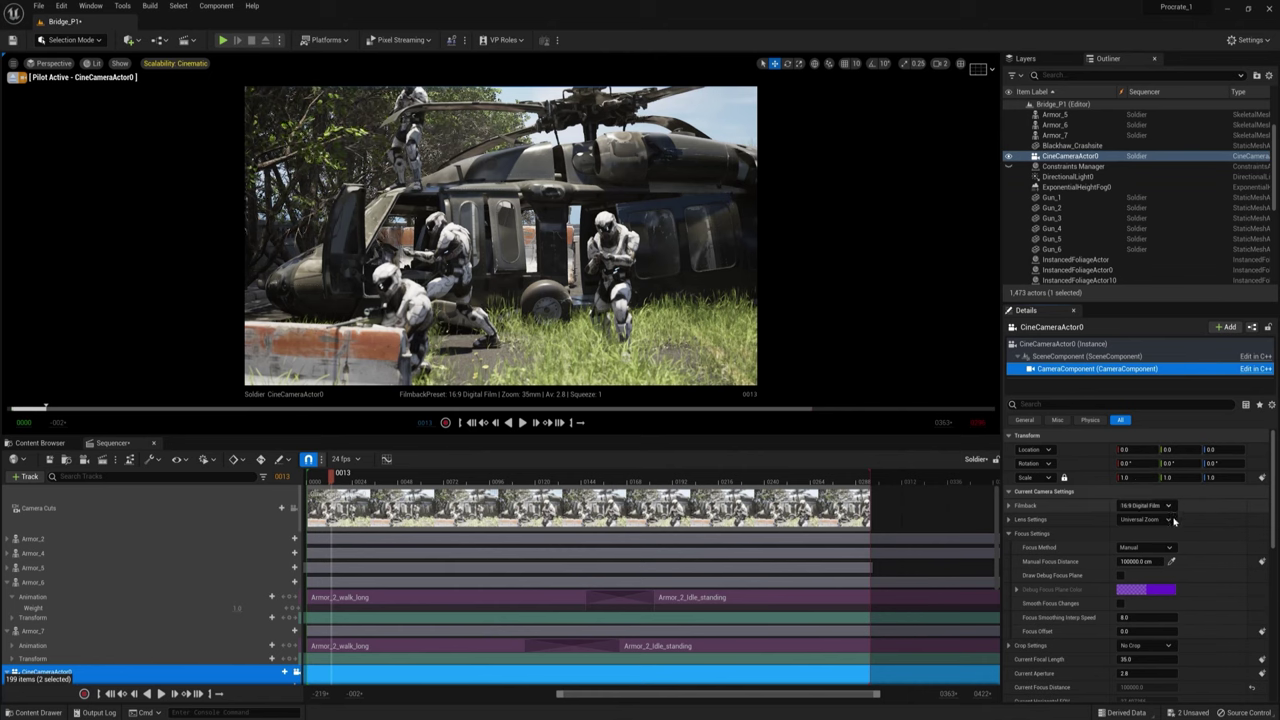
click(1170, 550)
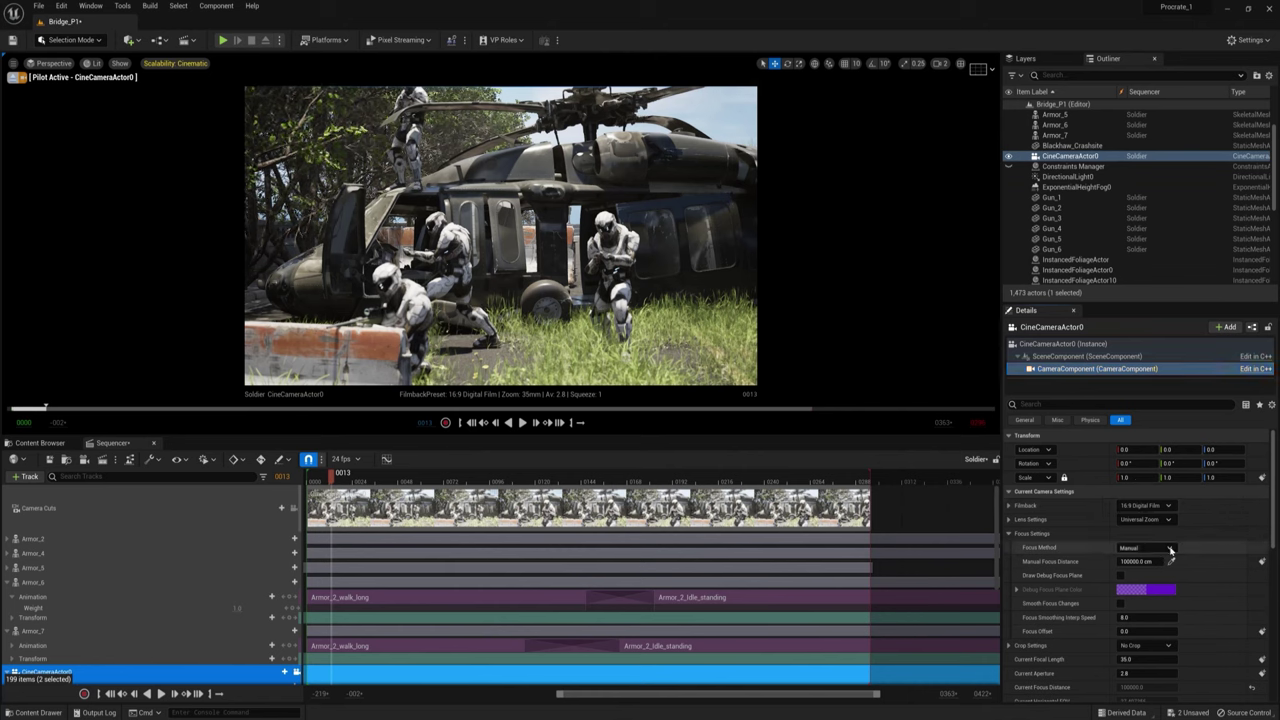
click(1148, 561)
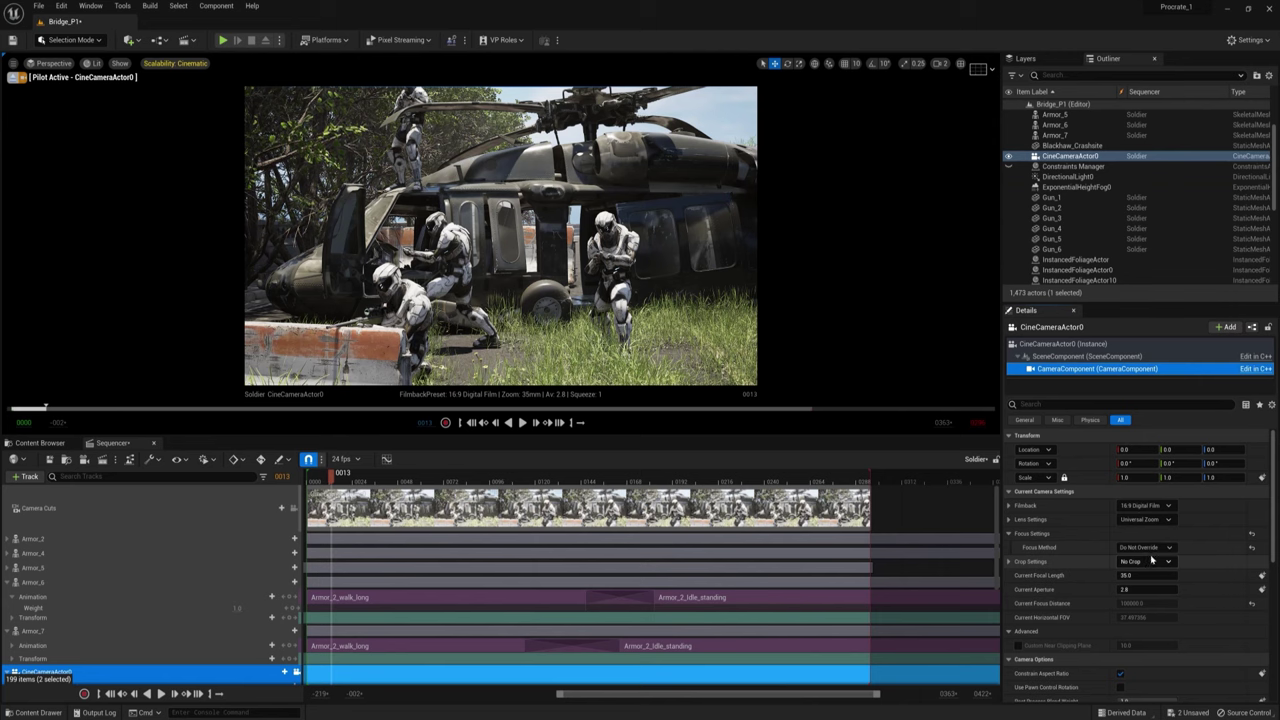
Set the camera's filmback to 16:9 DSLR, its lens to 50mm Prime f/1.8 and its crop to 1.77 (16:9).
click(1170, 507)
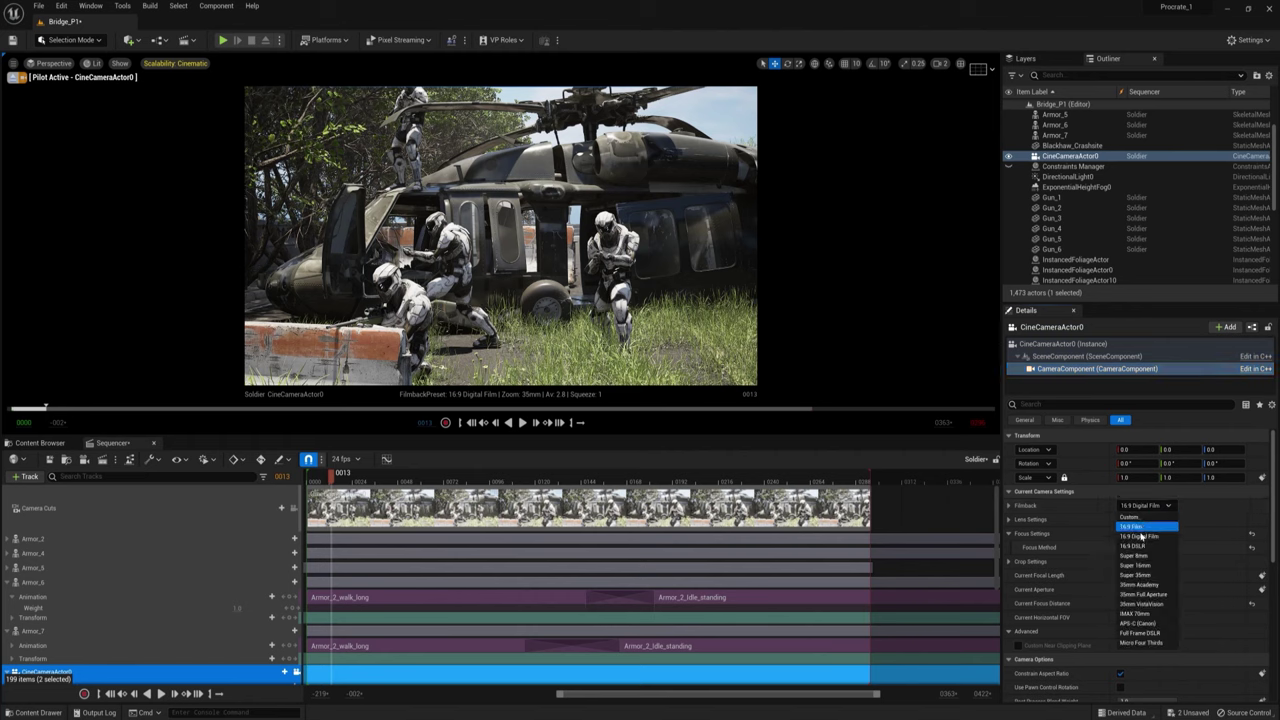
click(1142, 547)
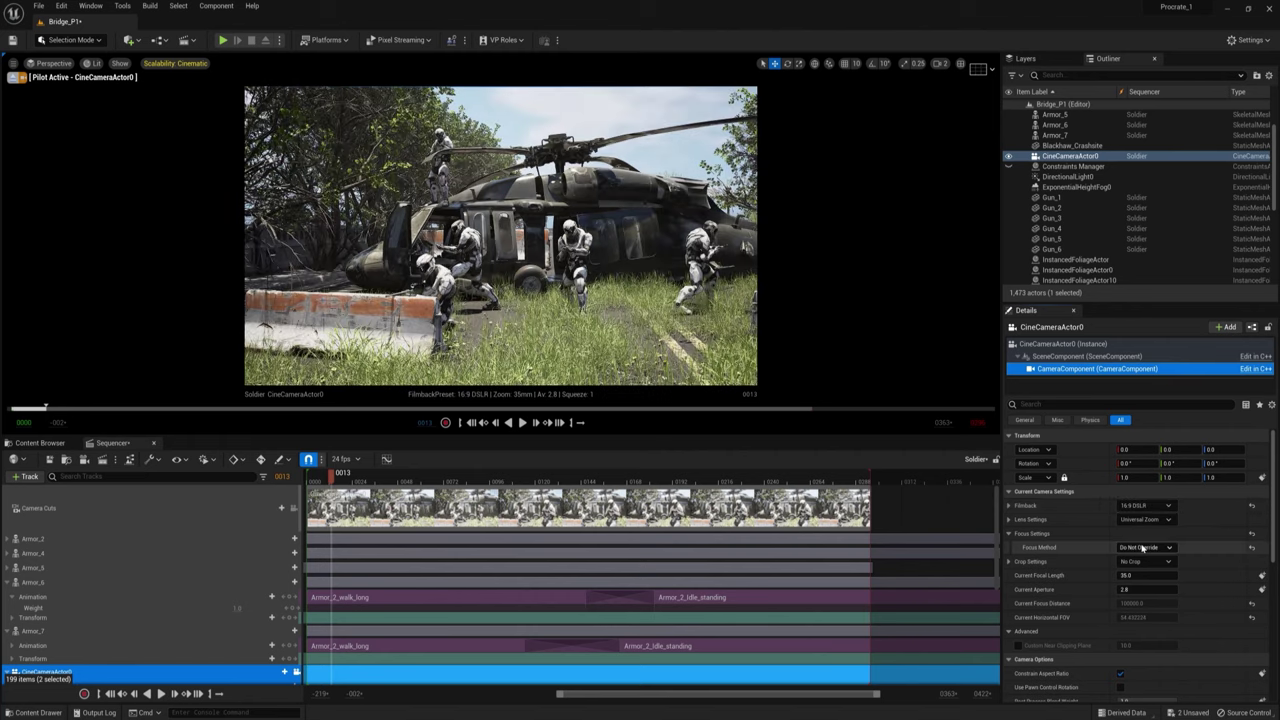
click(1168, 520)
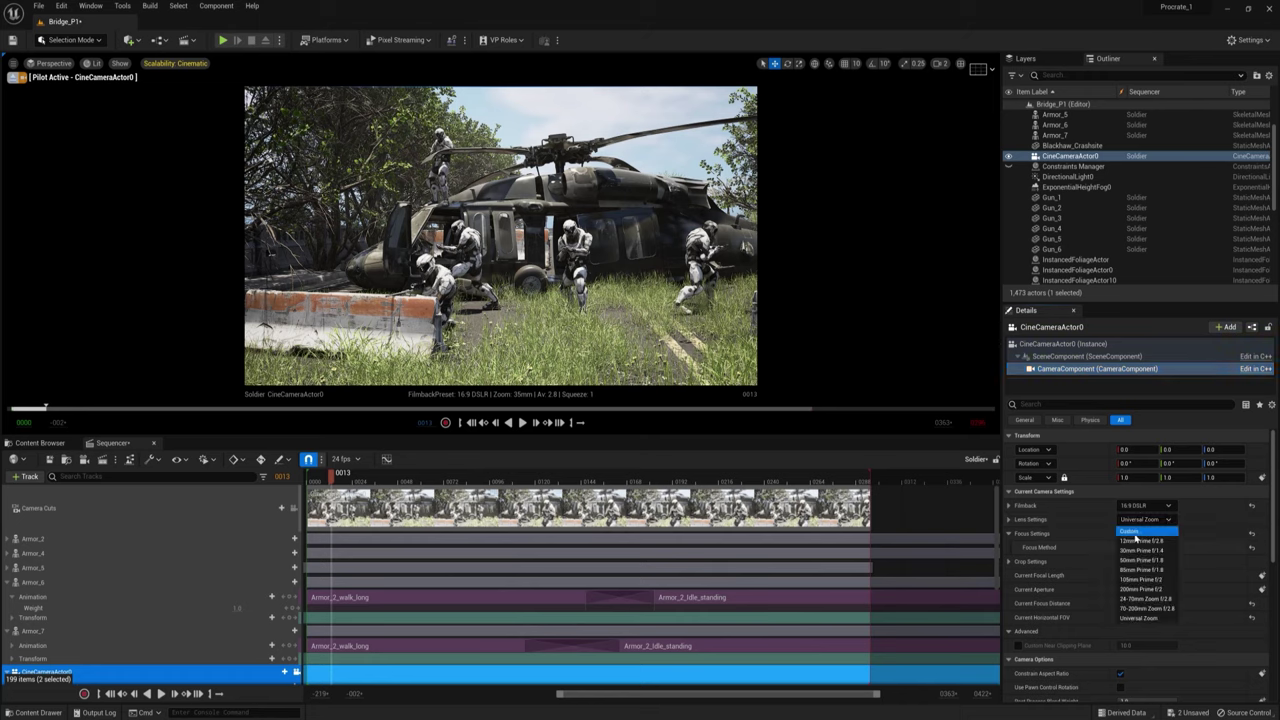
click(1130, 561)
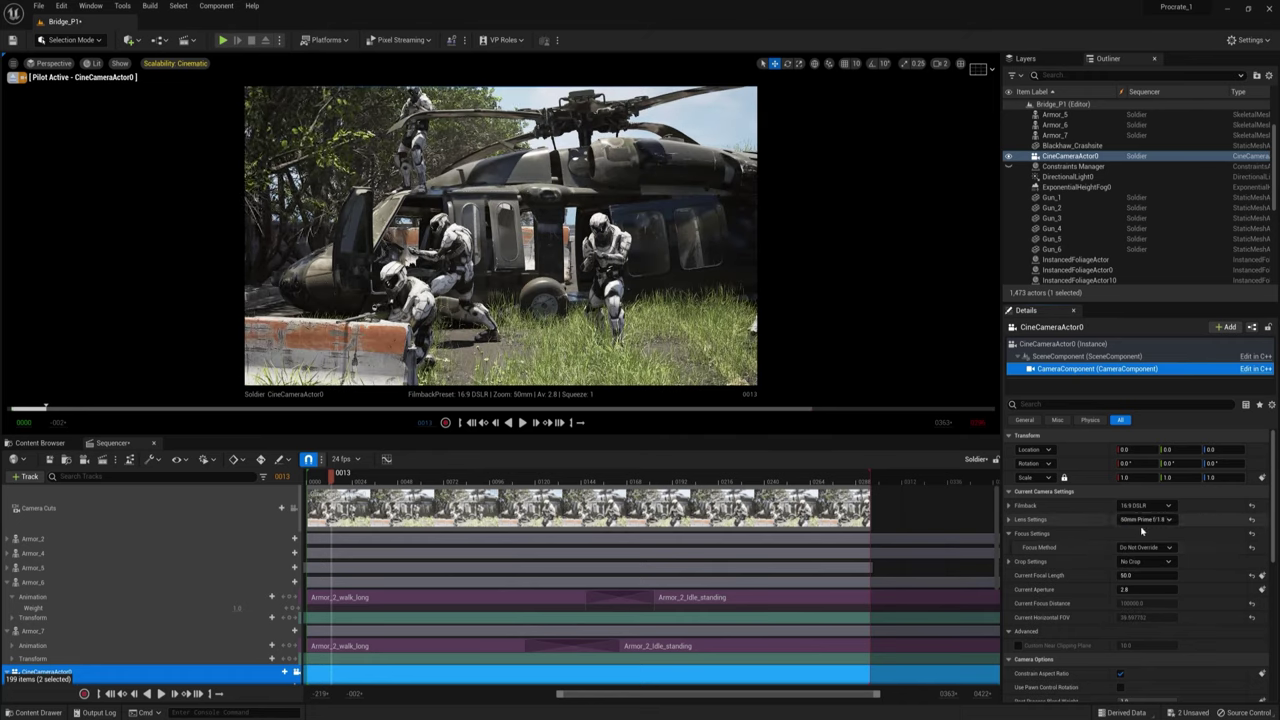
click(1145, 561)
click(1137, 593)
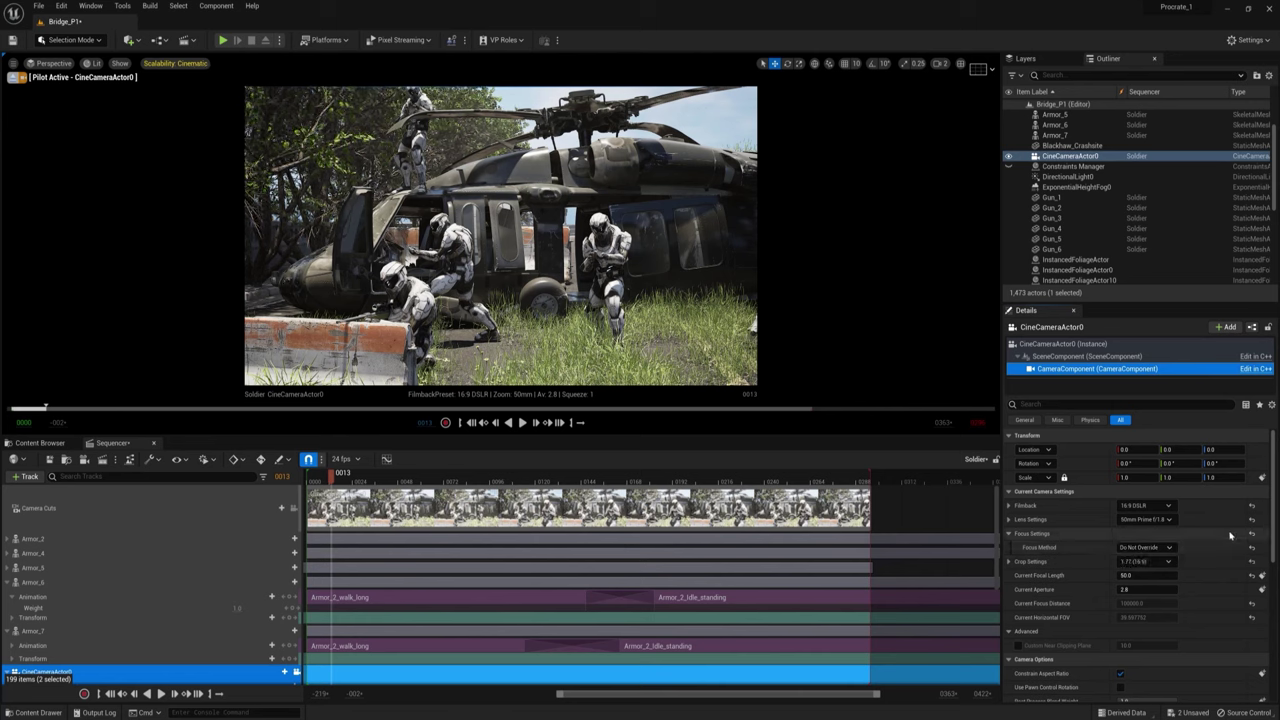
scroll(1224, 543, down, 3)
scroll(1220, 544, up, 3)
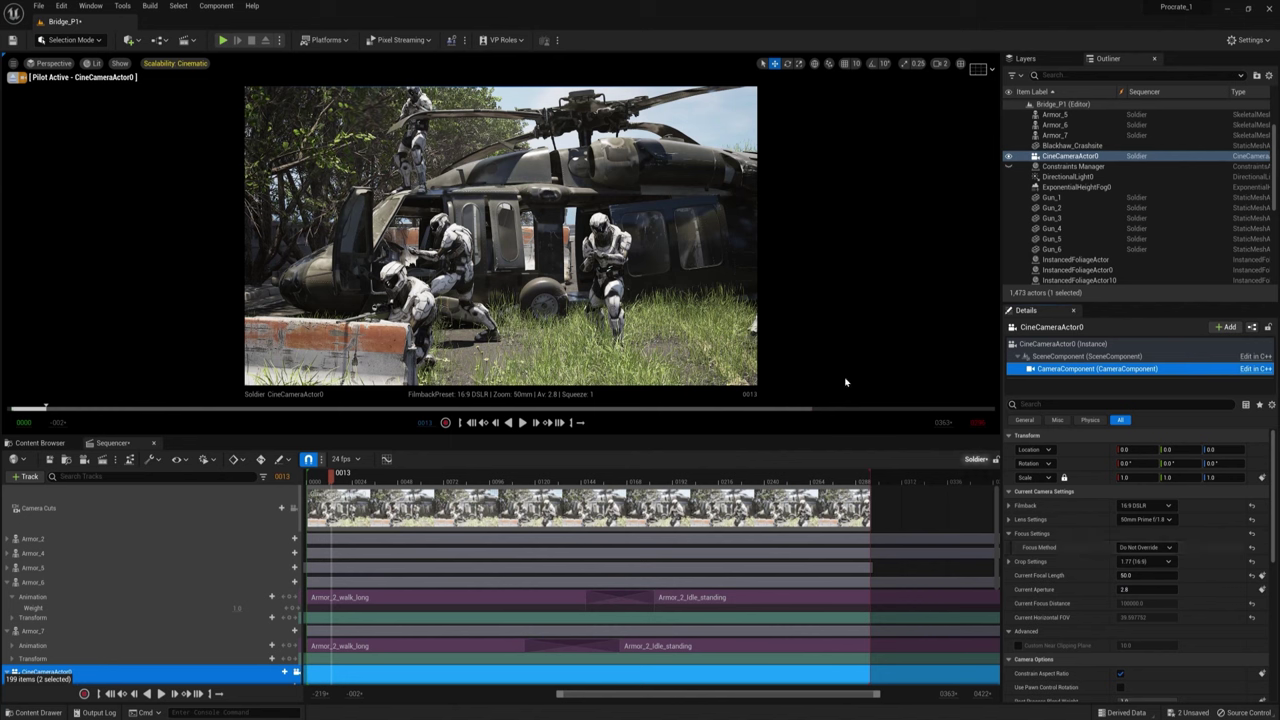
Pilot the camera back to frame the soldiers and helicopter between the wrecked cars, and move the playhead to frame 293.
drag(330, 477, 312, 473)
mouse_move(536, 262)
right_down()
mouse_move(600, 262)
mouse_move(560, 268)
right_up()
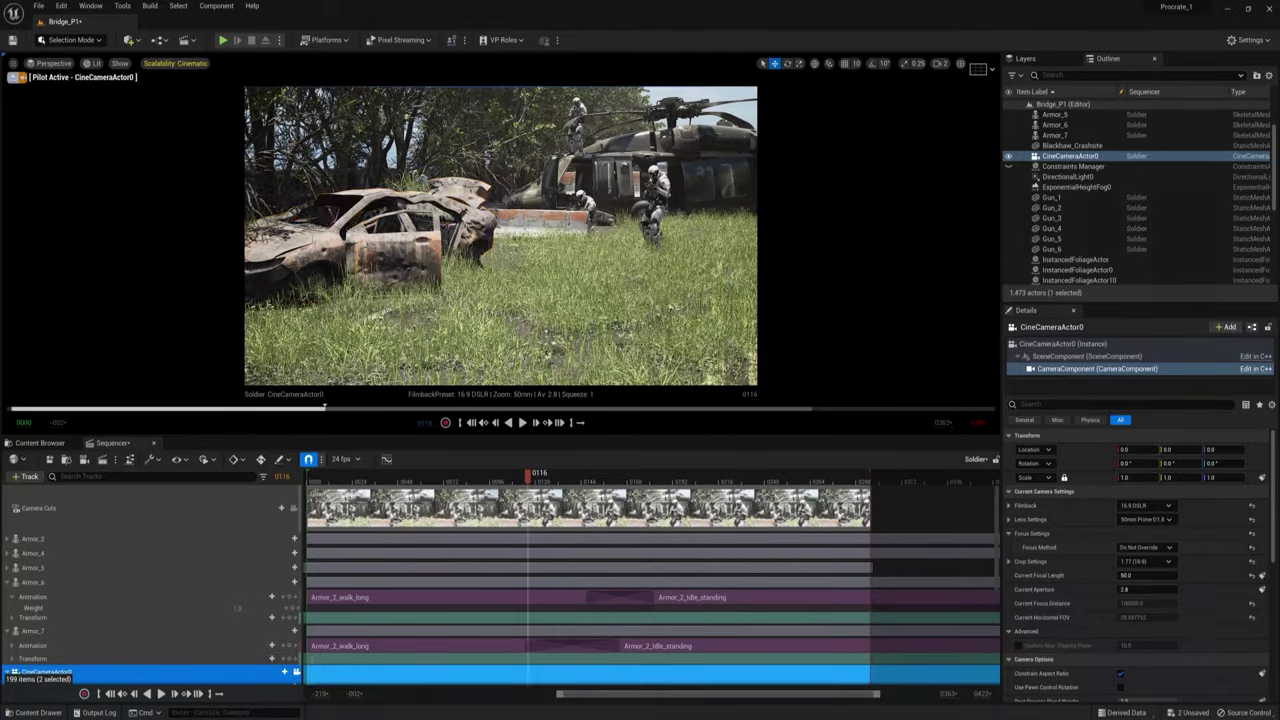
click(388, 280)
mouse_move(424, 280)
mouse_down()
mouse_move(400, 292)
mouse_move(436, 283)
mouse_up()
key(s)
right_drag(600, 294, 680, 294)
click(607, 294)
mouse_move(608, 313)
mouse_down()
mouse_move(584, 306)
mouse_move(596, 306)
mouse_up()
key(w)
right_drag(596, 306, 508, 306)
drag(528, 472, 738, 472)
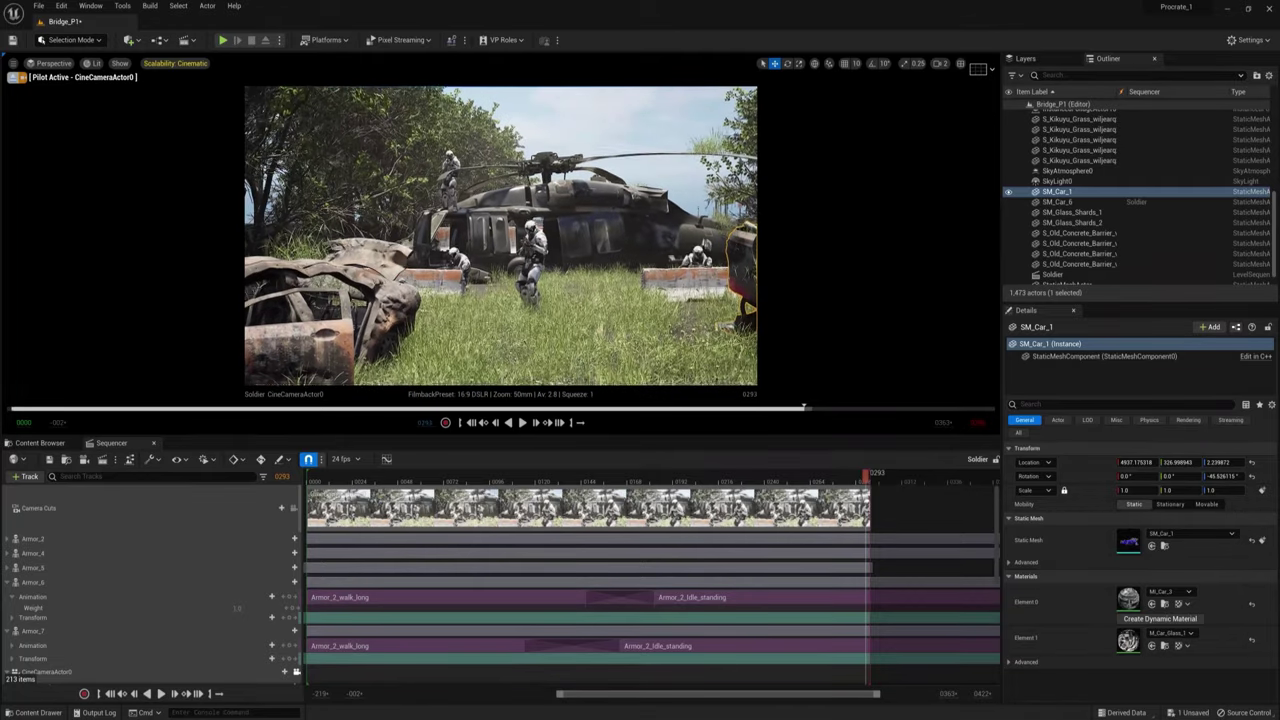
Key the transform of CineCameraActor0 at frame 294 for the wide end framing.
scroll(83, 554, down, 3)
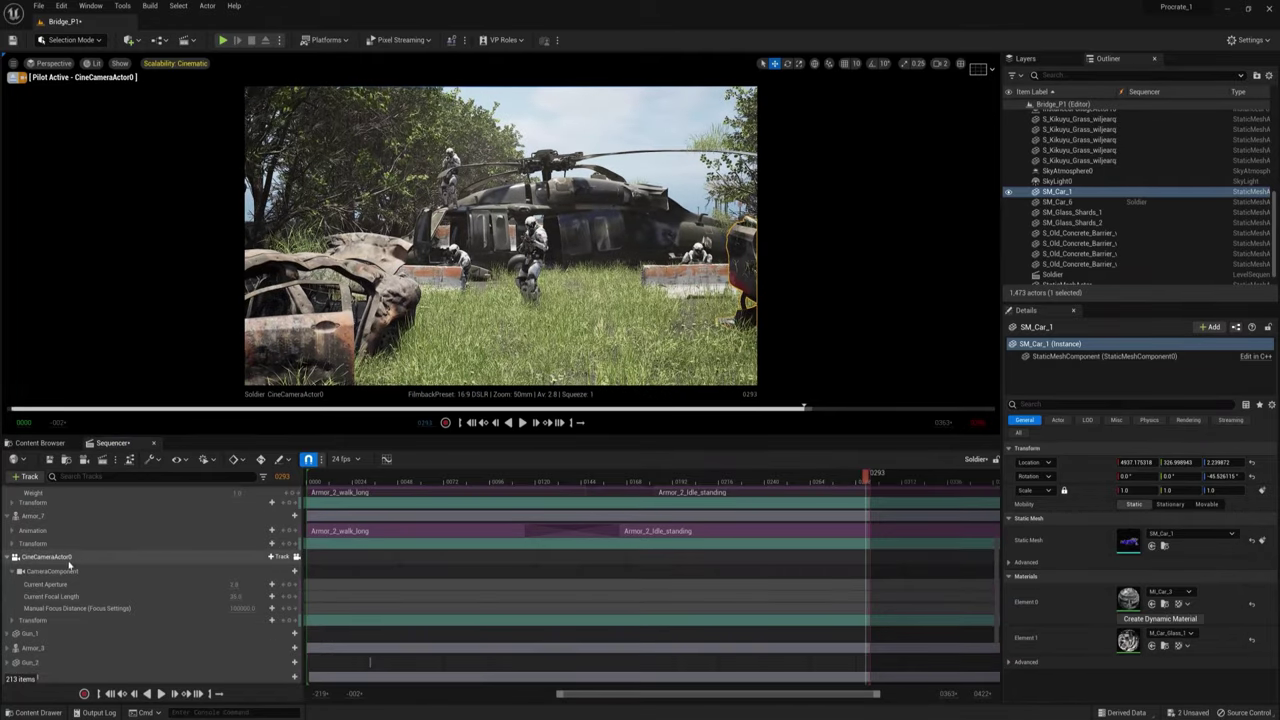
double_click(59, 556)
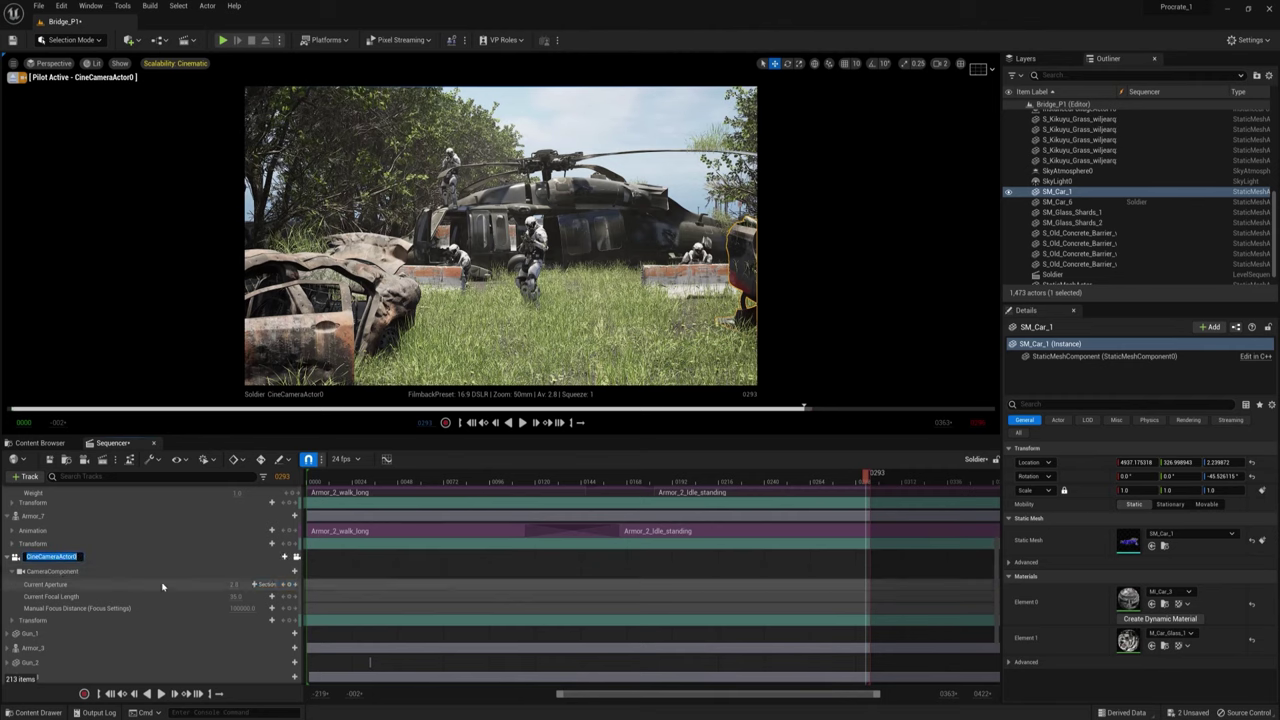
click(50, 571)
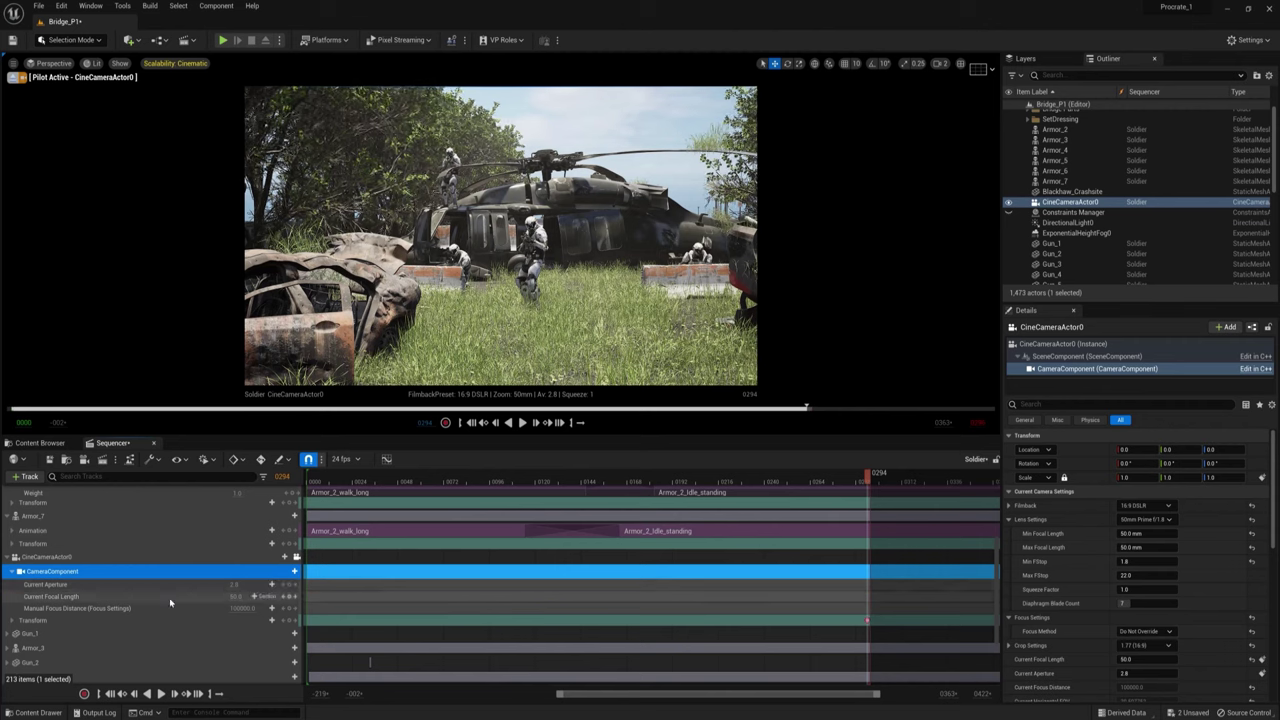
click(12, 621)
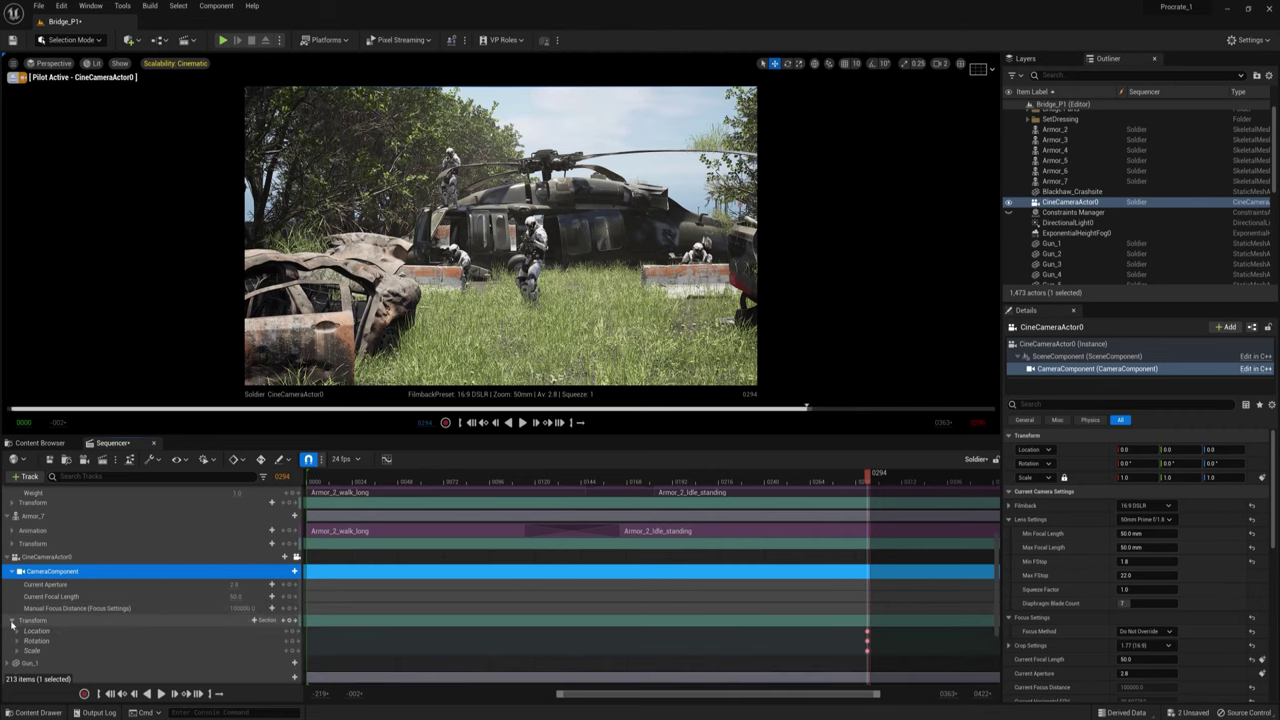
click(12, 621)
Frame the soldiers and helicopter more closely, key the camera's transform at frame 1, and expand its transform channels.
drag(800, 476, 308, 484)
scroll(500, 236, up, 6)
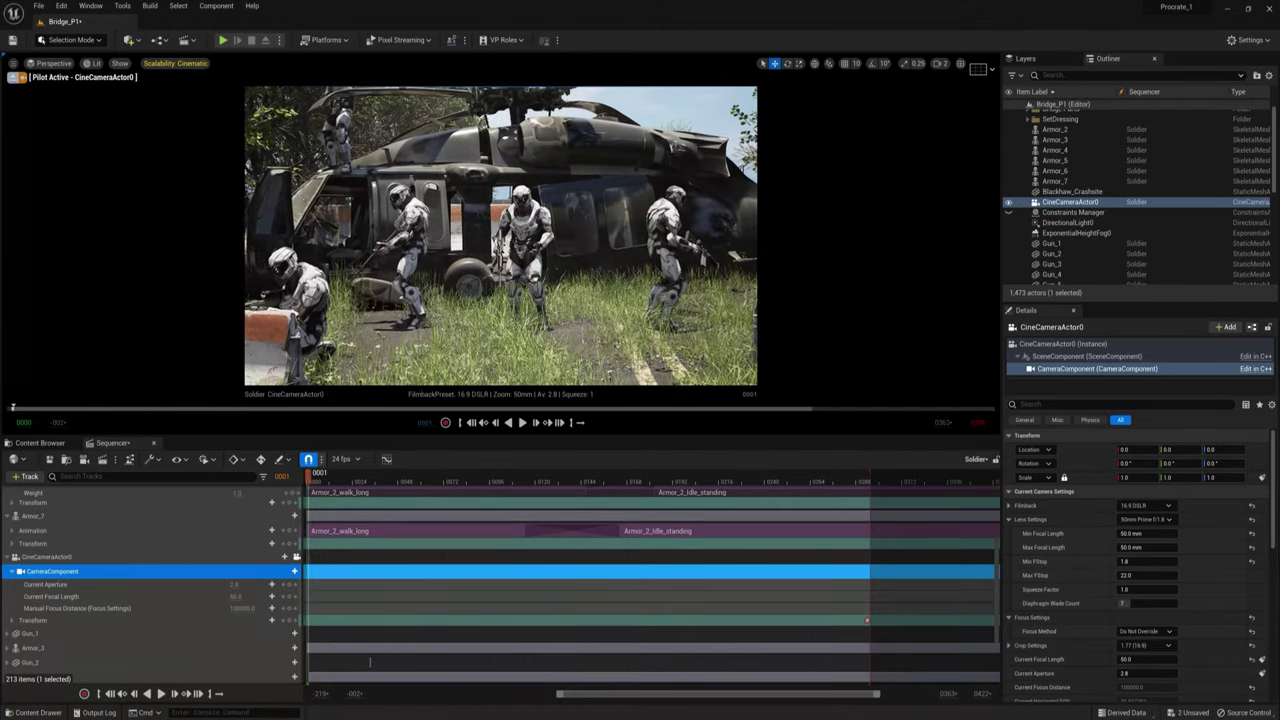
click(289, 620)
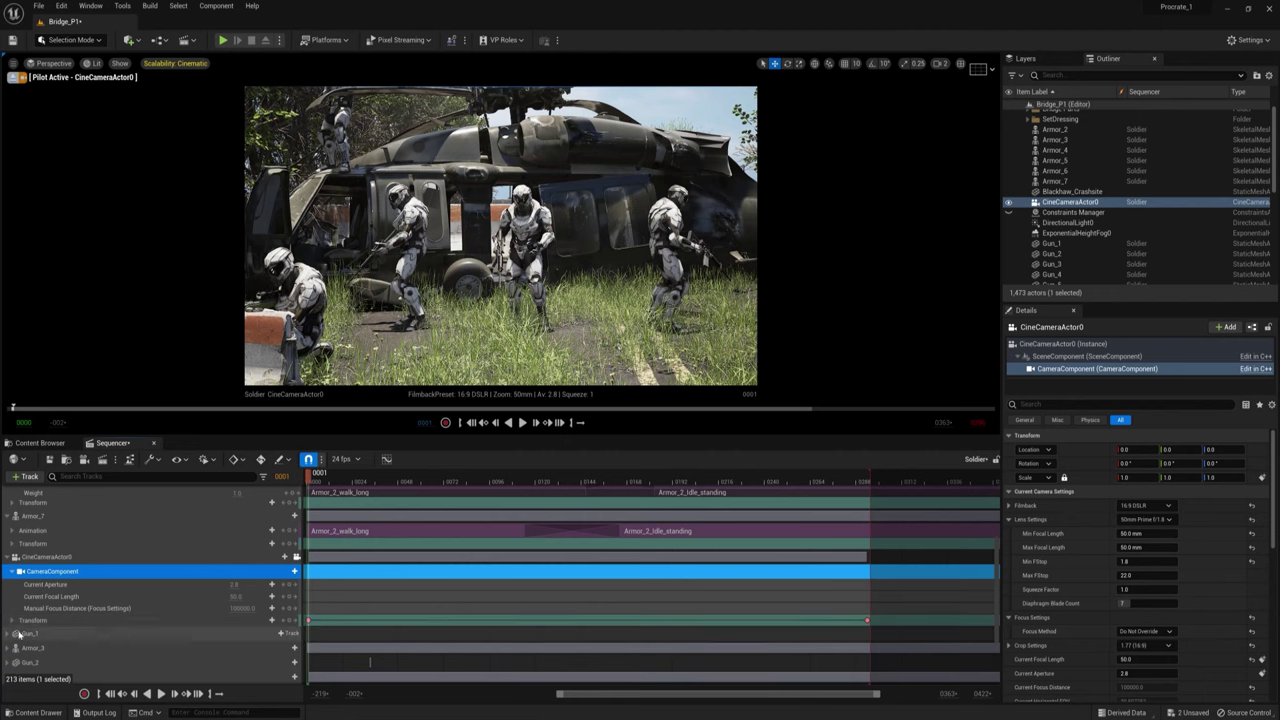
click(12, 620)
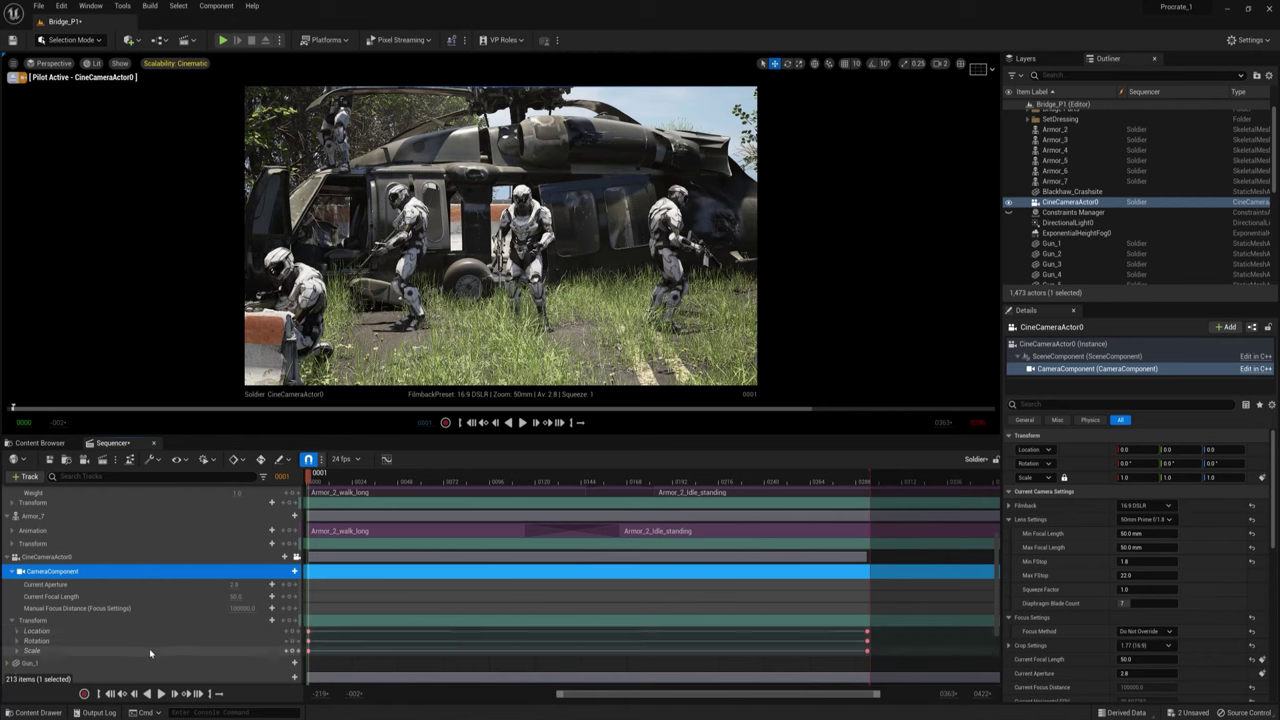
Roll CineCameraActor0 to about -17.6° at frame 1, key its roll, and play back the camera move.
click(17, 641)
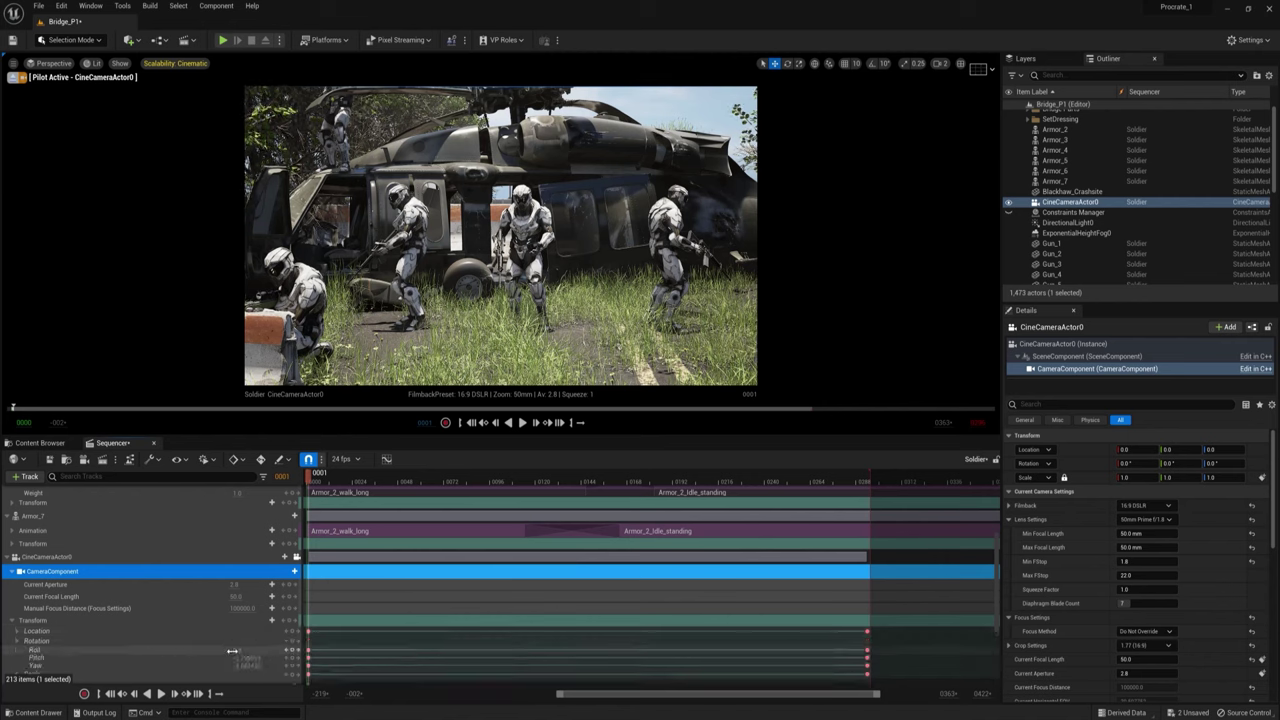
drag(232, 651, 264, 651)
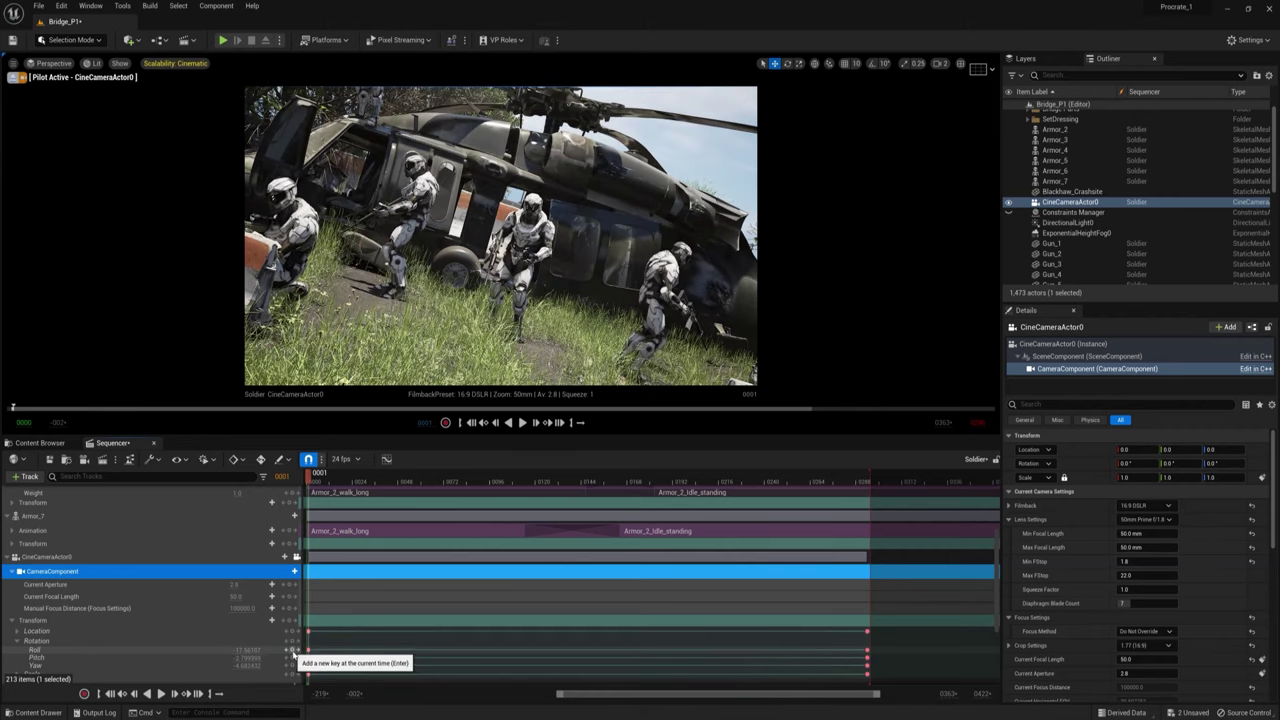
click(293, 651)
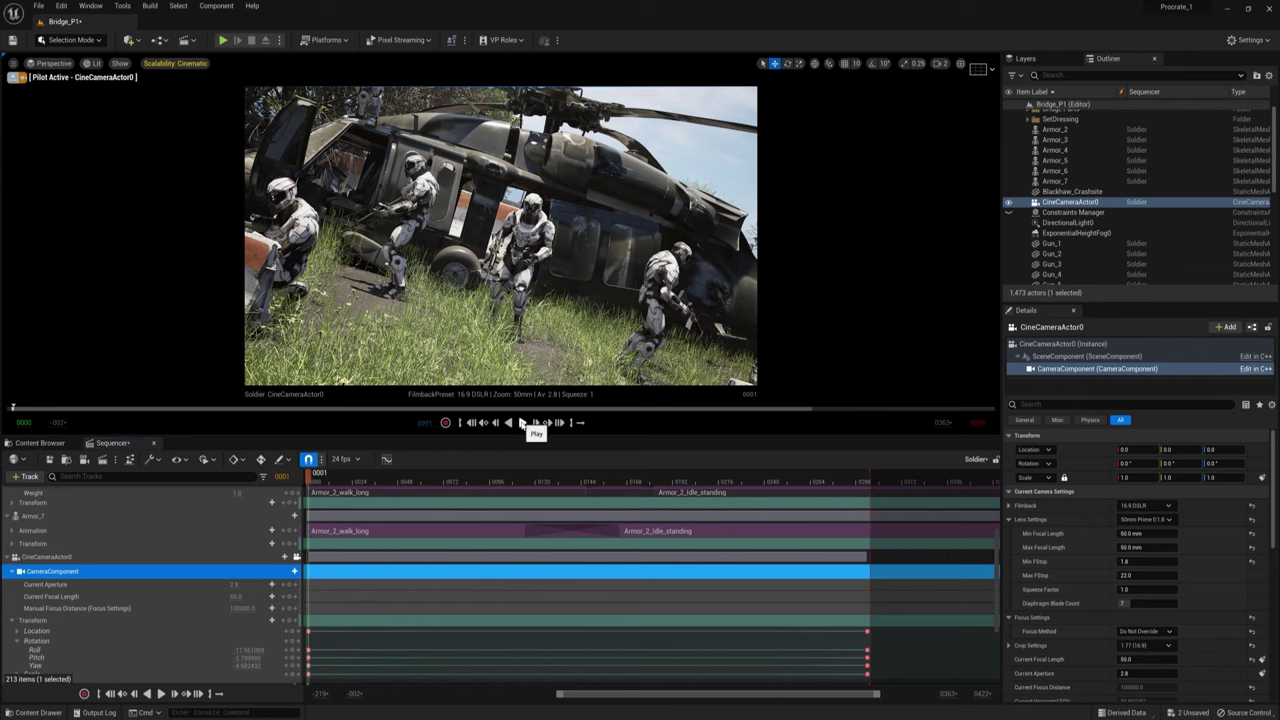
click(521, 423)
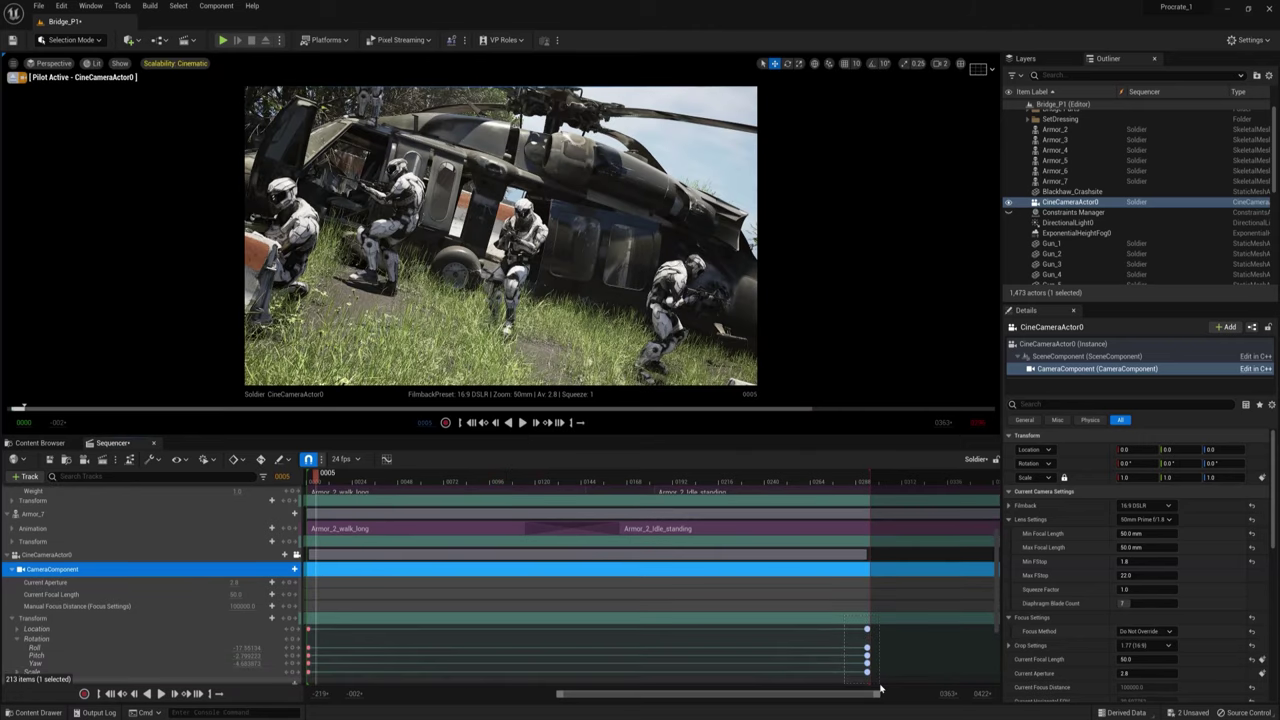
Move the camera's end keys to frame 125, key its transform at frame 243 for the kneeling soldier close-up, and preview the move.
drag(866, 628, 672, 628)
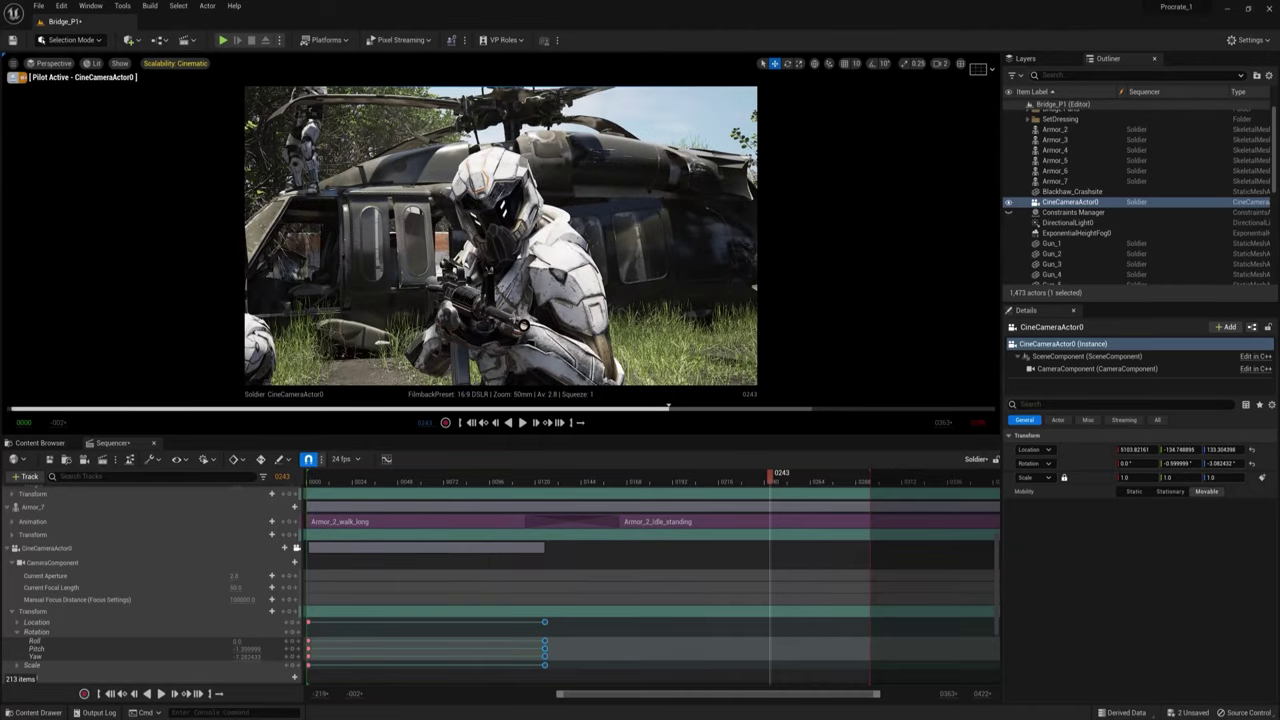
click(290, 611)
click(522, 422)
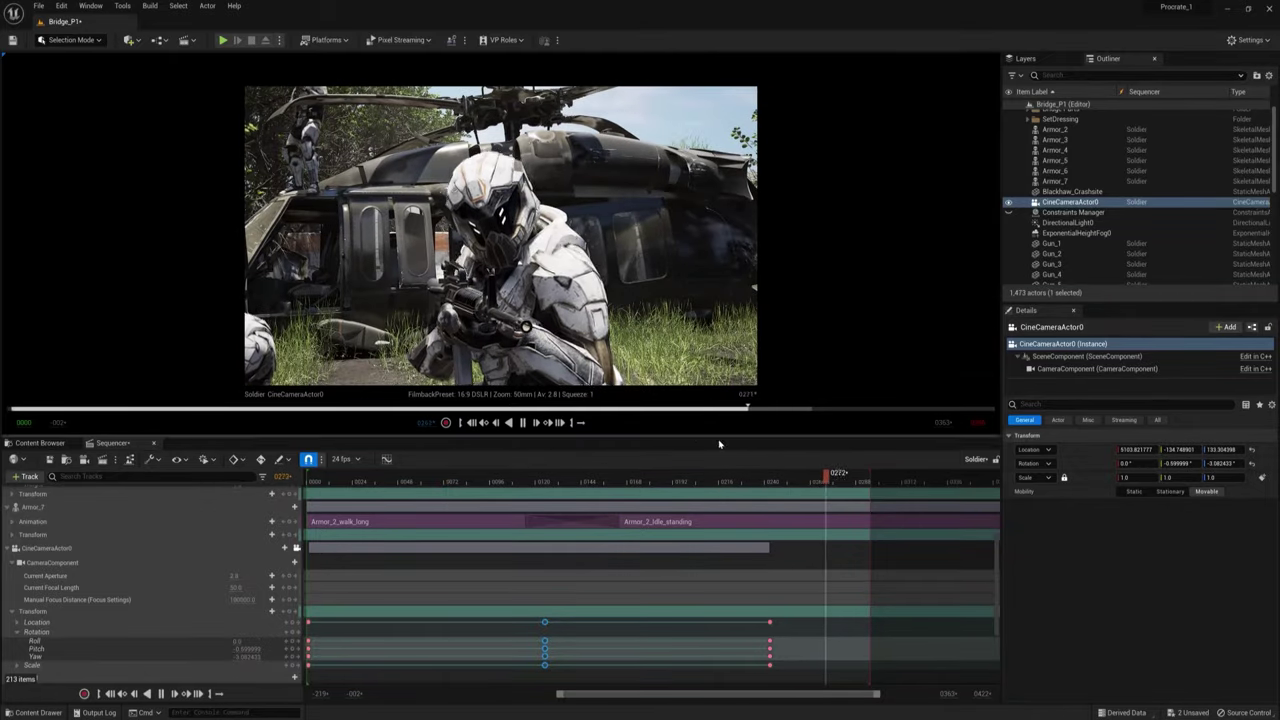
drag(870, 478, 770, 488)
Set the camera's focus method to Manual and its focus distance to about 178 cm, bringing the kneeling soldier into focus.
click(1089, 370)
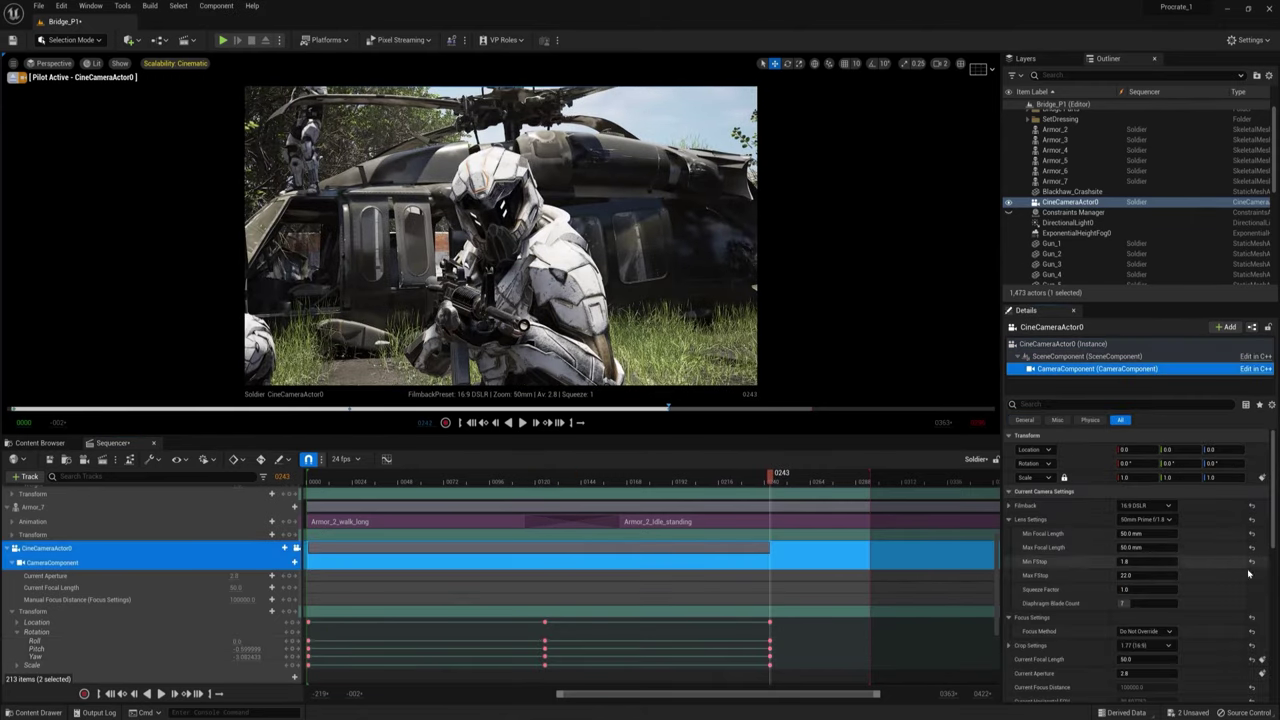
scroll(1274, 540, down, 3)
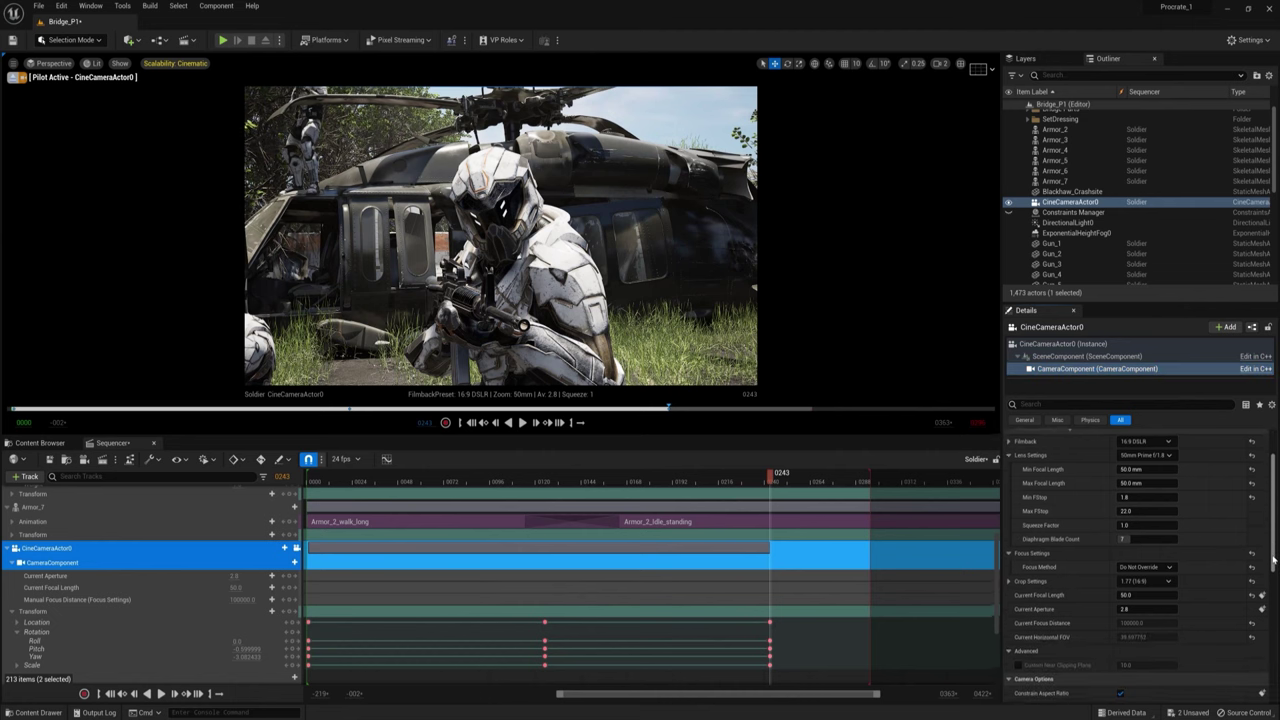
click(1145, 531)
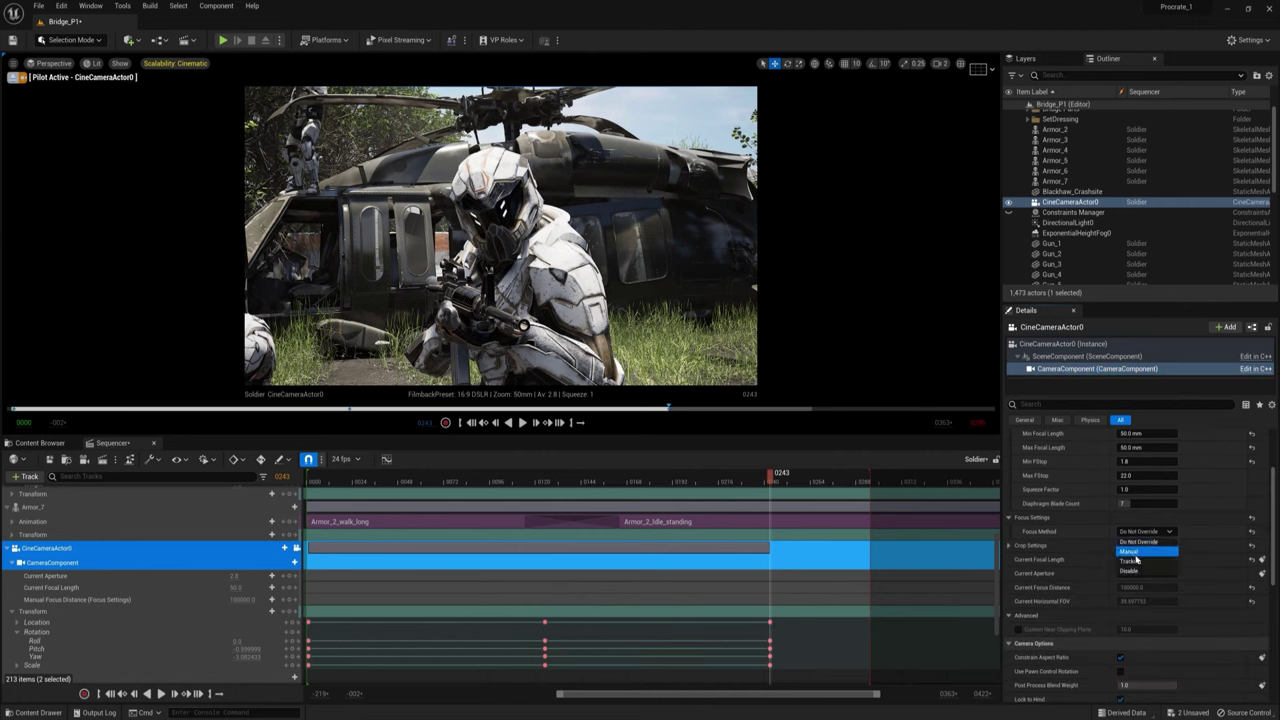
click(1150, 546)
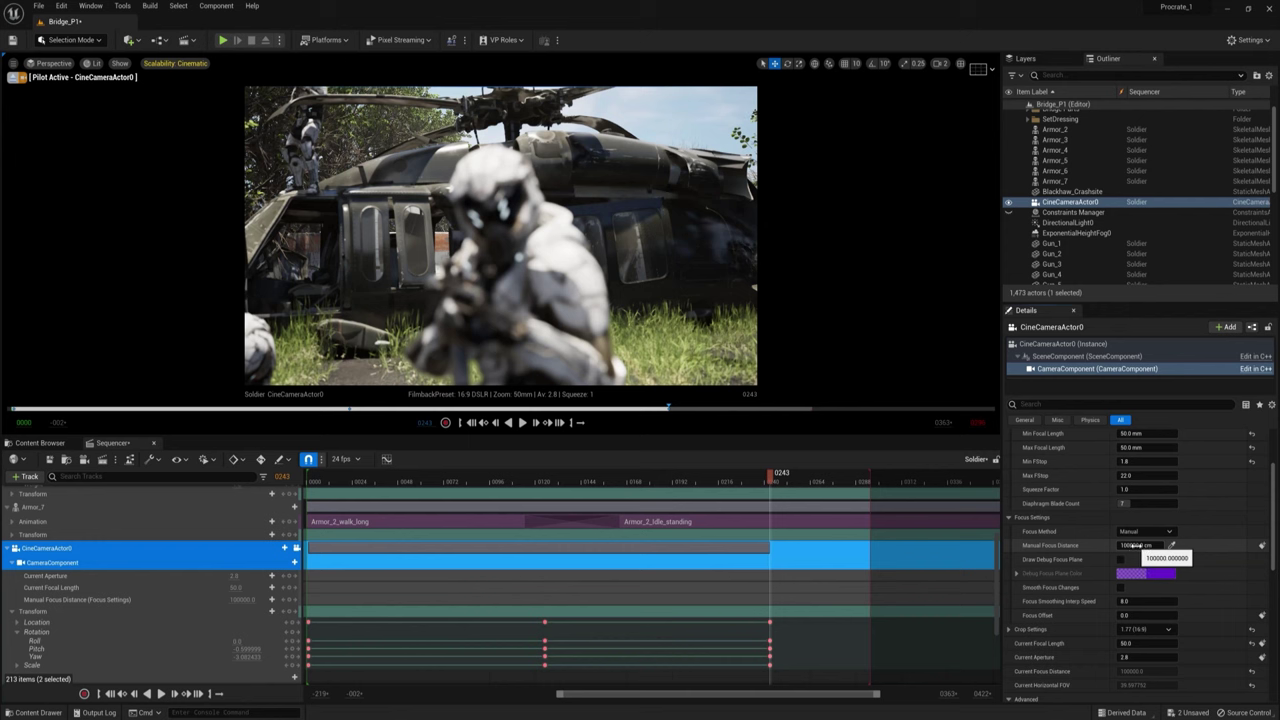
mouse_move(1133, 546)
mouse_down()
mouse_move(1110, 546)
mouse_move(1168, 546)
mouse_move(1050, 546)
mouse_move(1066, 546)
mouse_up()
click(1120, 559)
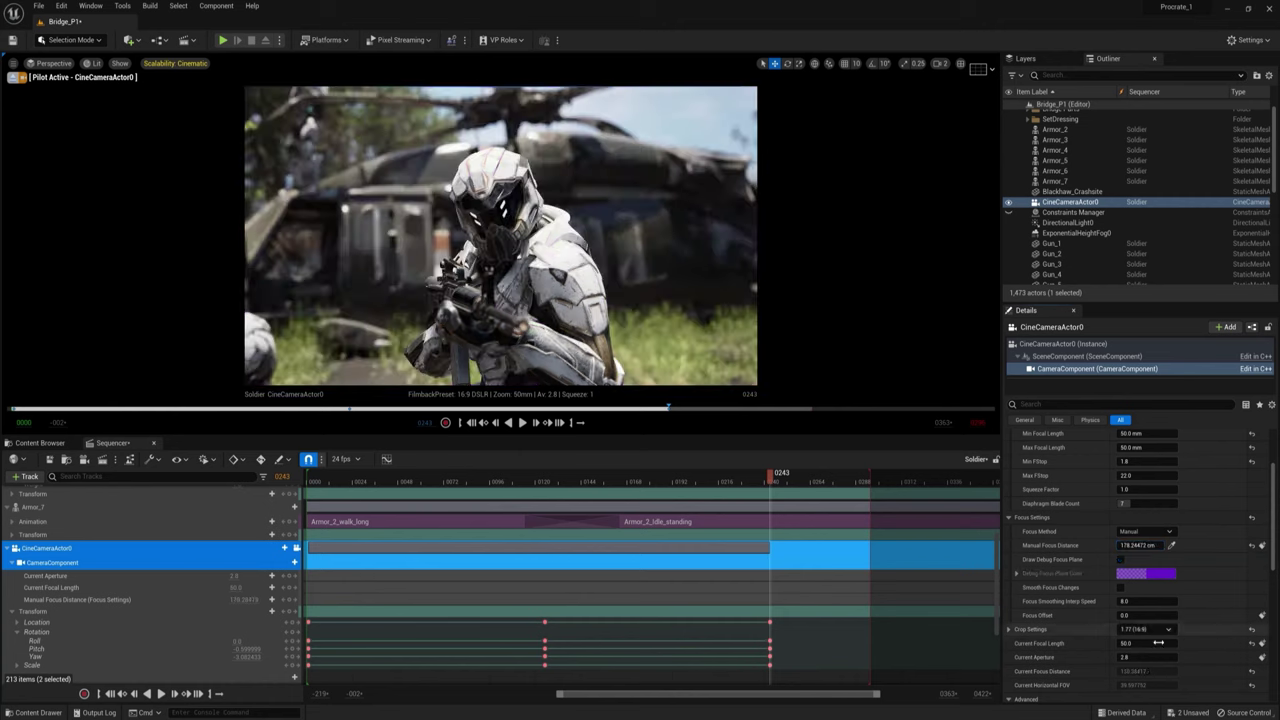
Set the camera's current aperture to 4.0 and key its manual focus distance at frame 243.
click(1126, 657)
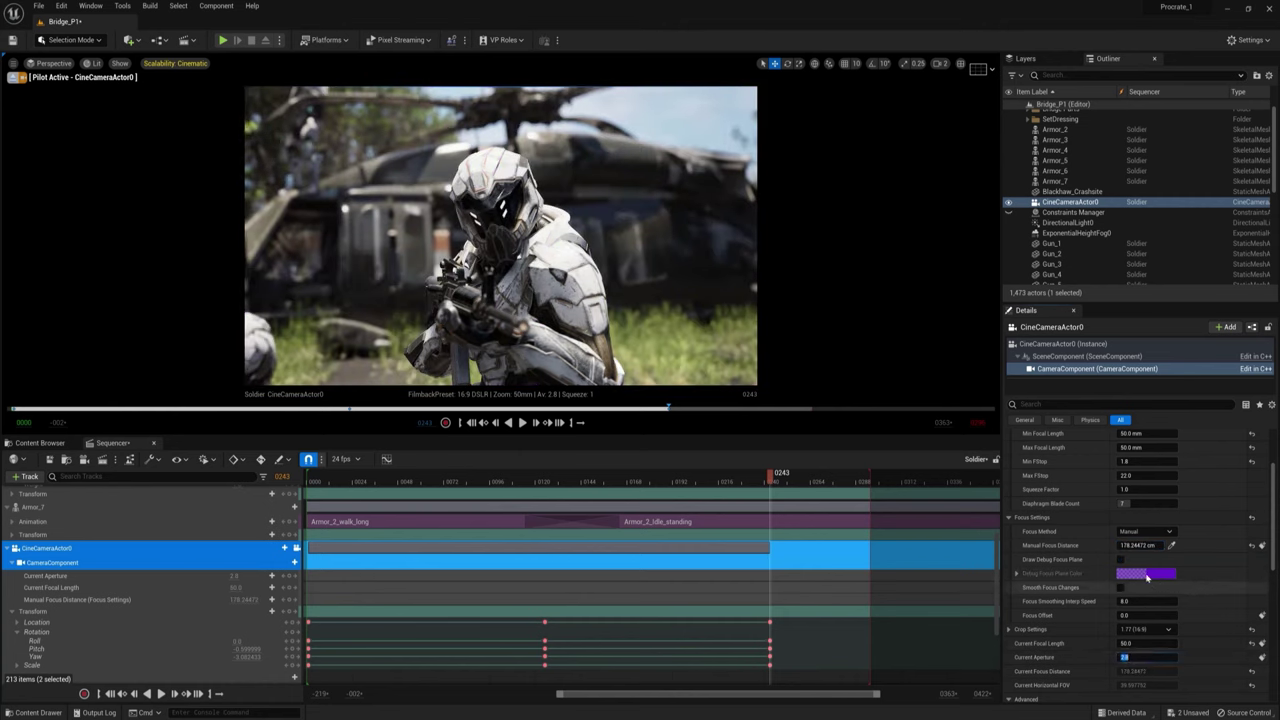
key(Return)
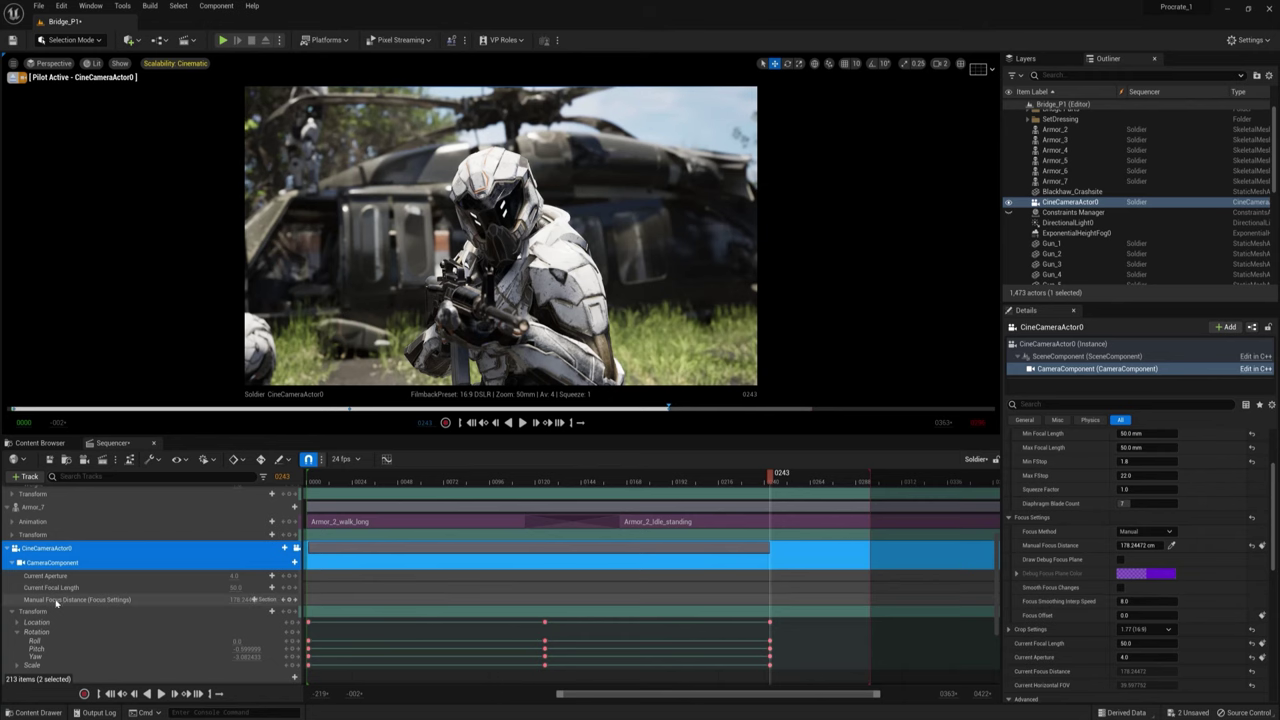
click(273, 601)
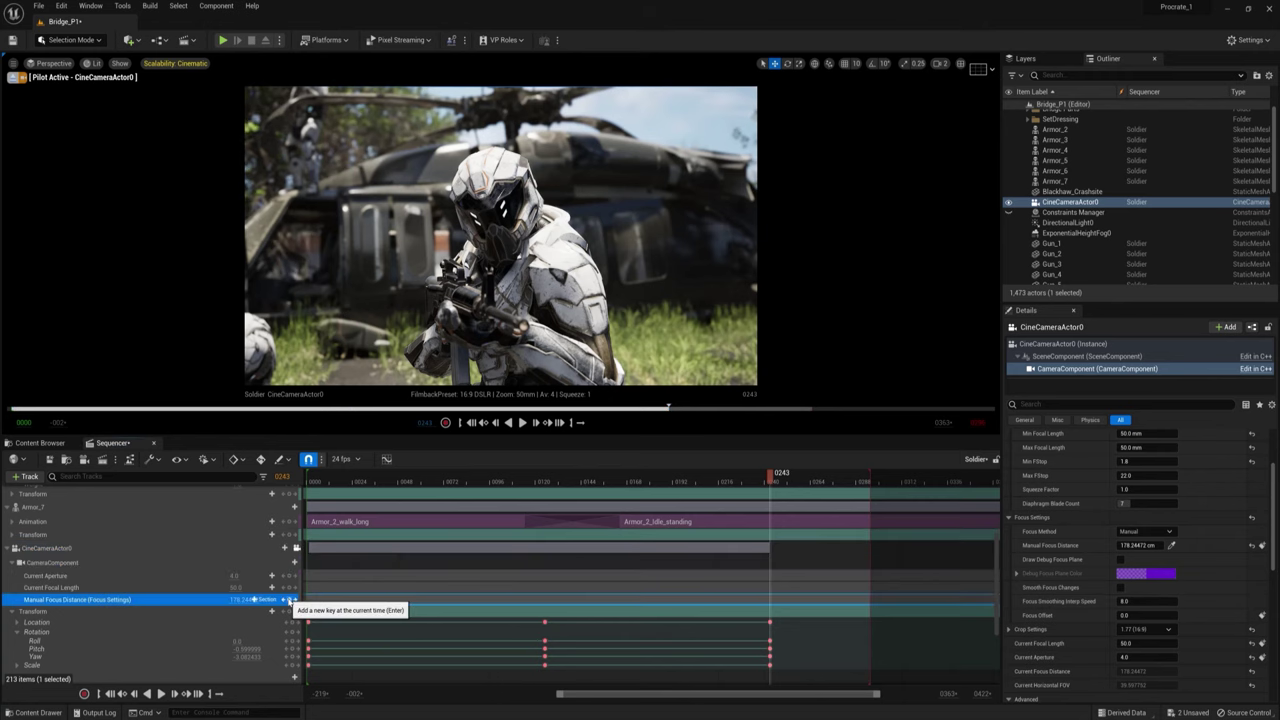
Set and key the manual focus distance at about 934 cm on frame 125, and play the shot from the start.
drag(770, 478, 542, 491)
drag(1139, 545, 1242, 545)
click(290, 600)
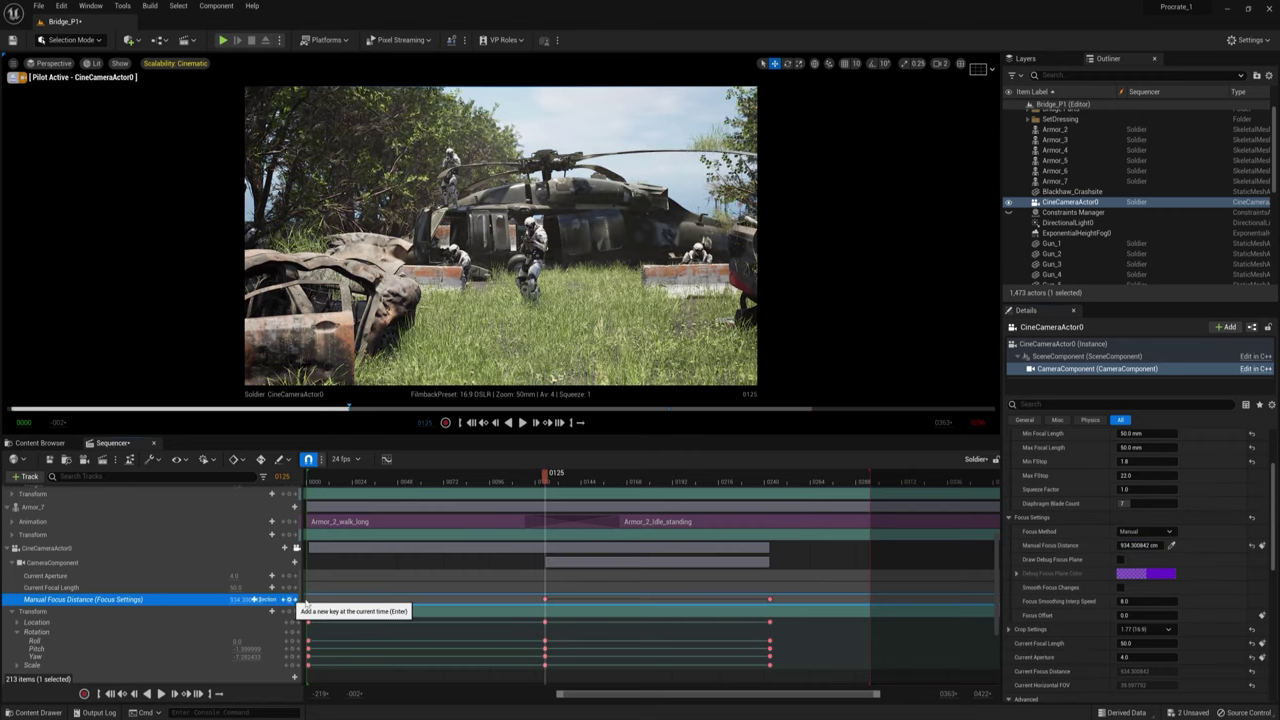
drag(505, 481, 305, 481)
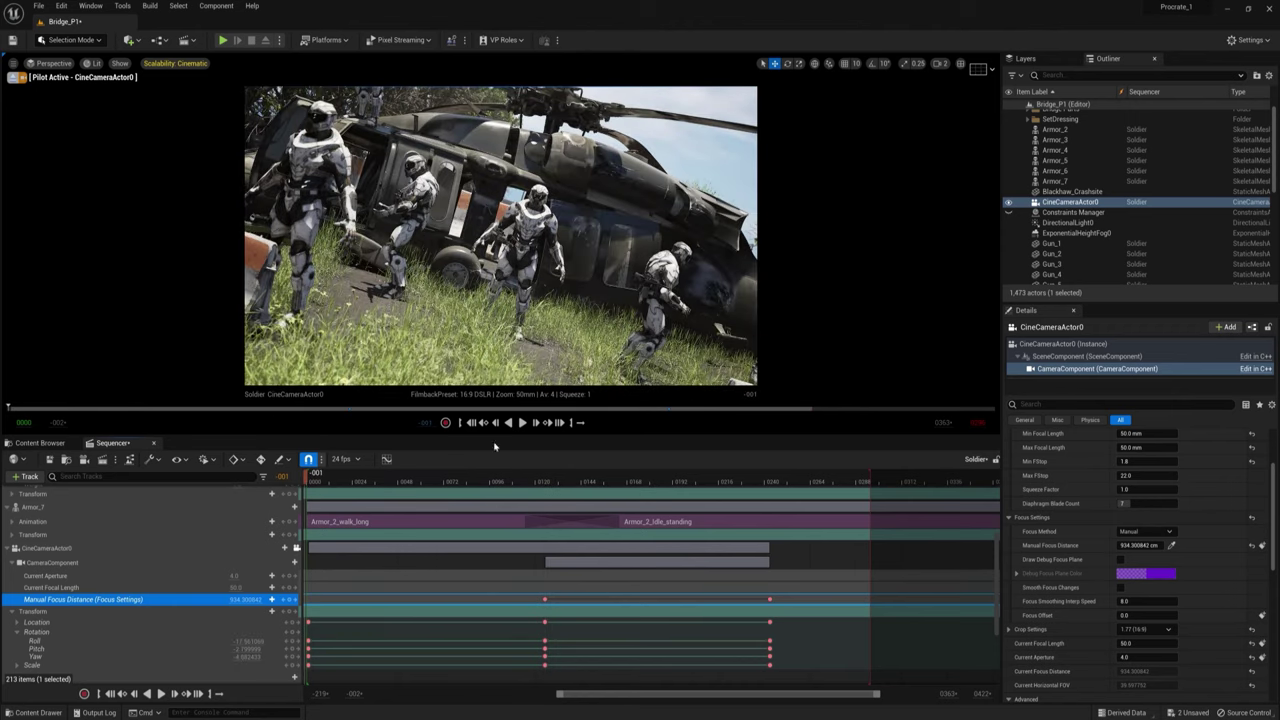
click(522, 424)
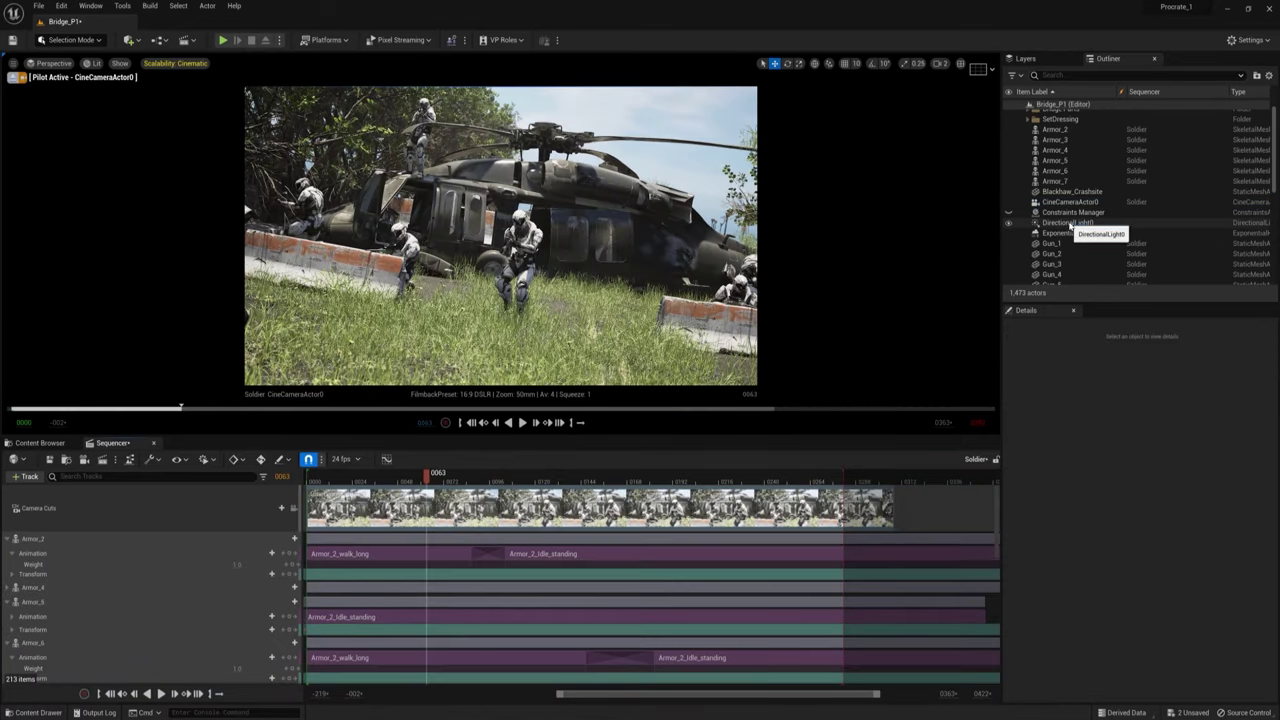
Adjust DirectionalLight0 for darker, moodier lighting on the helicopter and soldiers, and check the shot up to frame 103.
click(1068, 222)
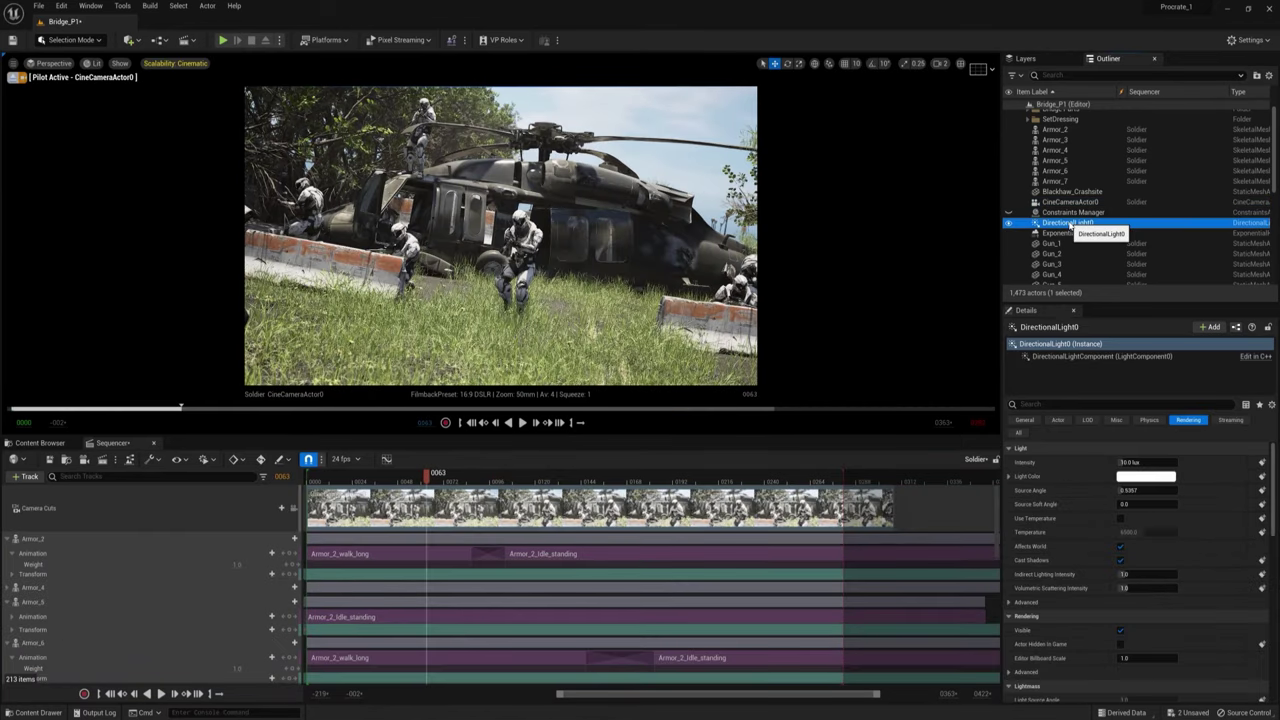
drag(1130, 462, 1117, 462)
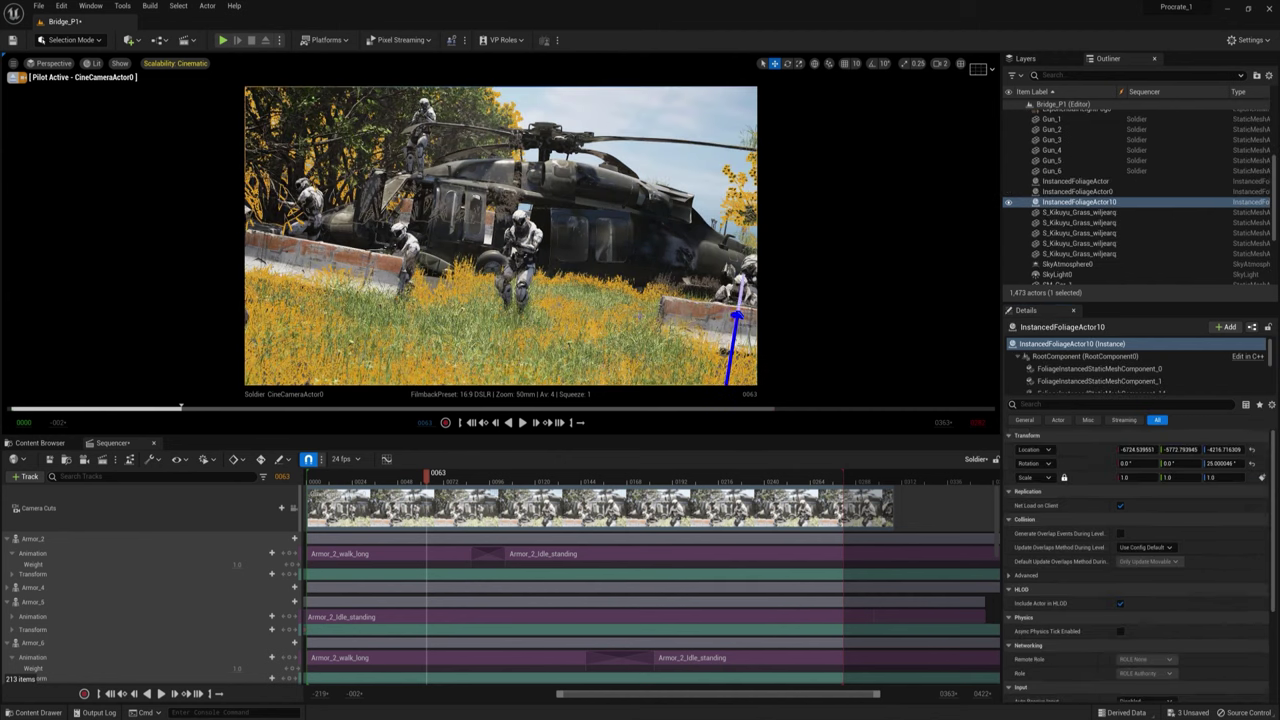
click(687, 153)
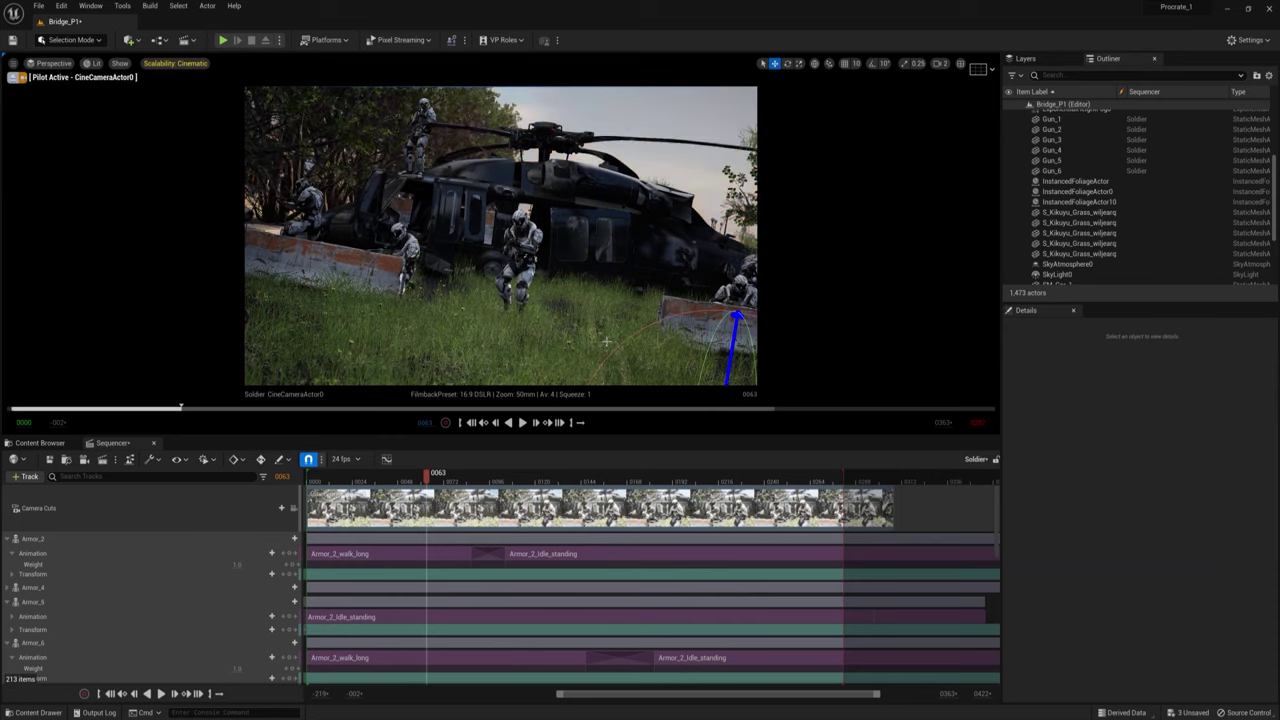
drag(438, 478, 520, 478)
drag(380, 472, 504, 482)
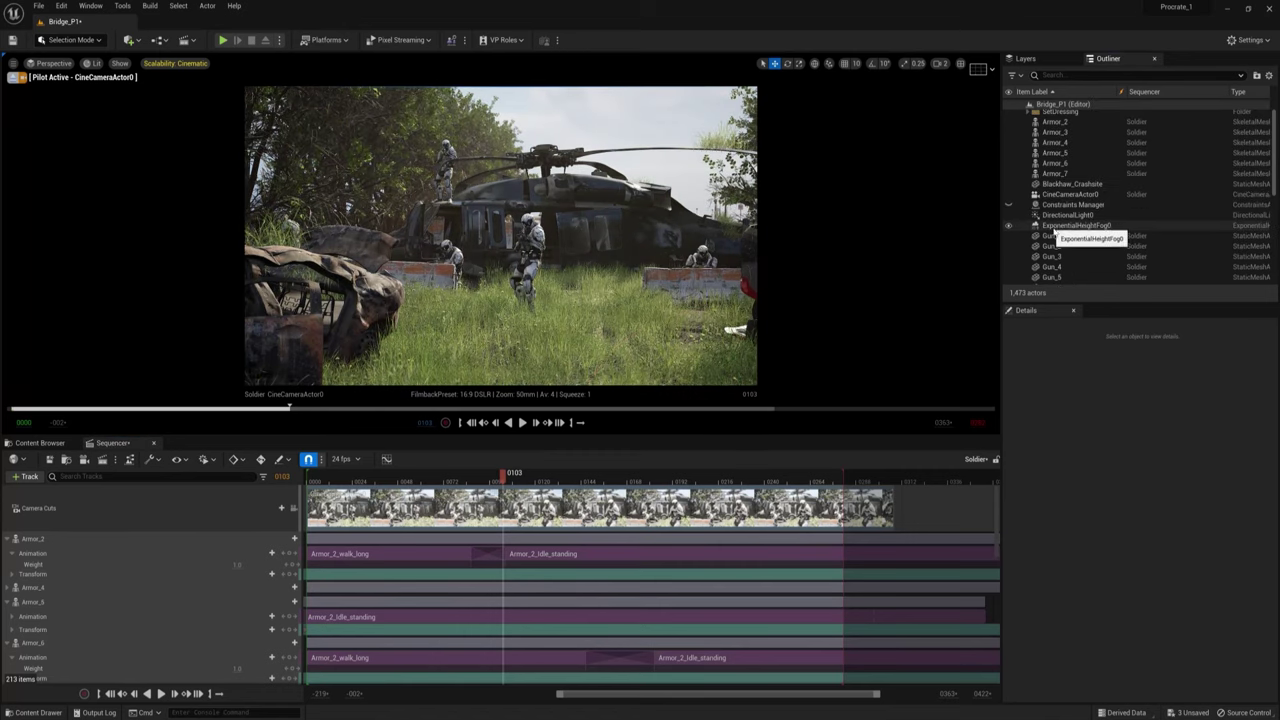
Raise the fog density of ExponentialHeightFog0 to about 0.043.
click(1065, 226)
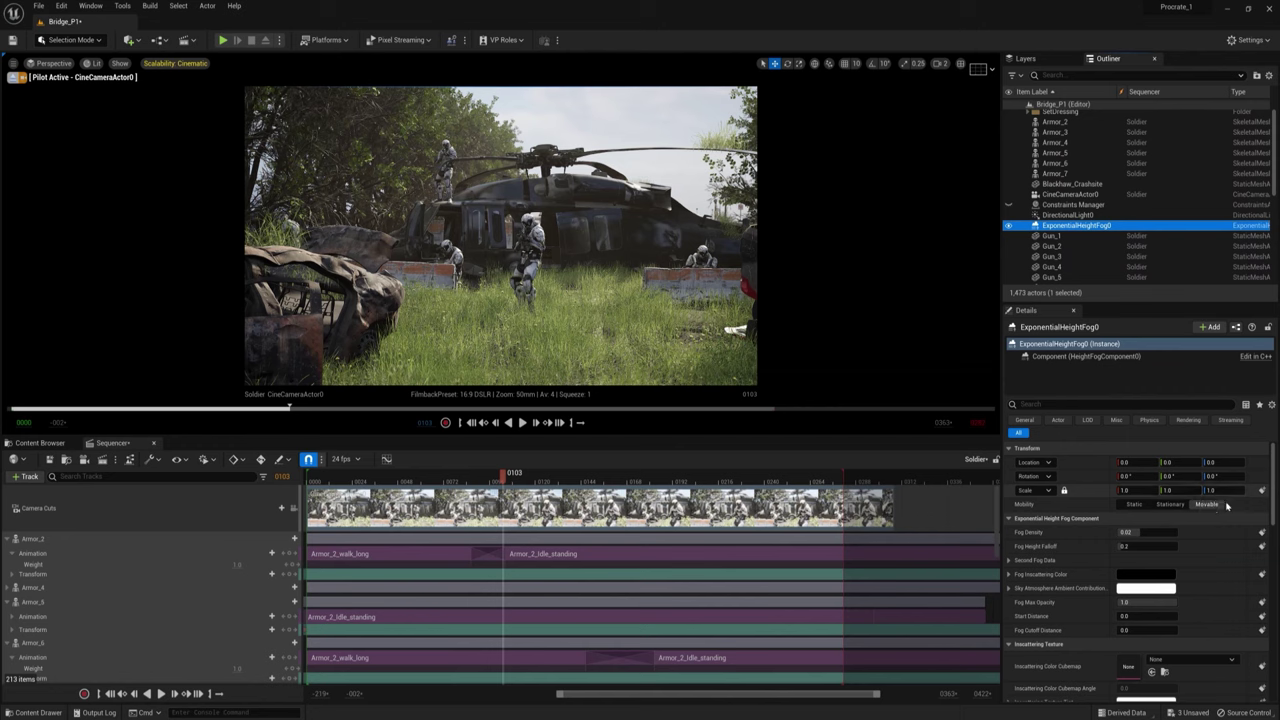
click(1140, 532)
drag(1141, 532, 1164, 532)
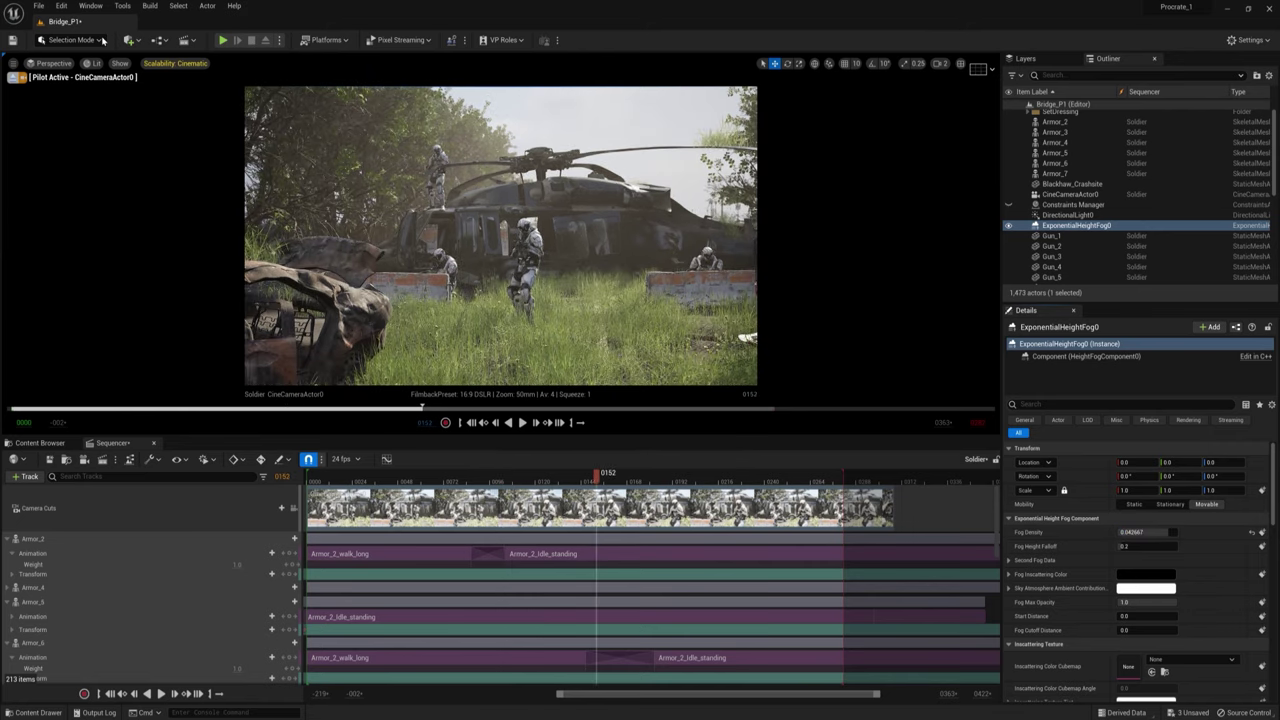
Add a PostProcessVolume to the scene.
click(138, 41)
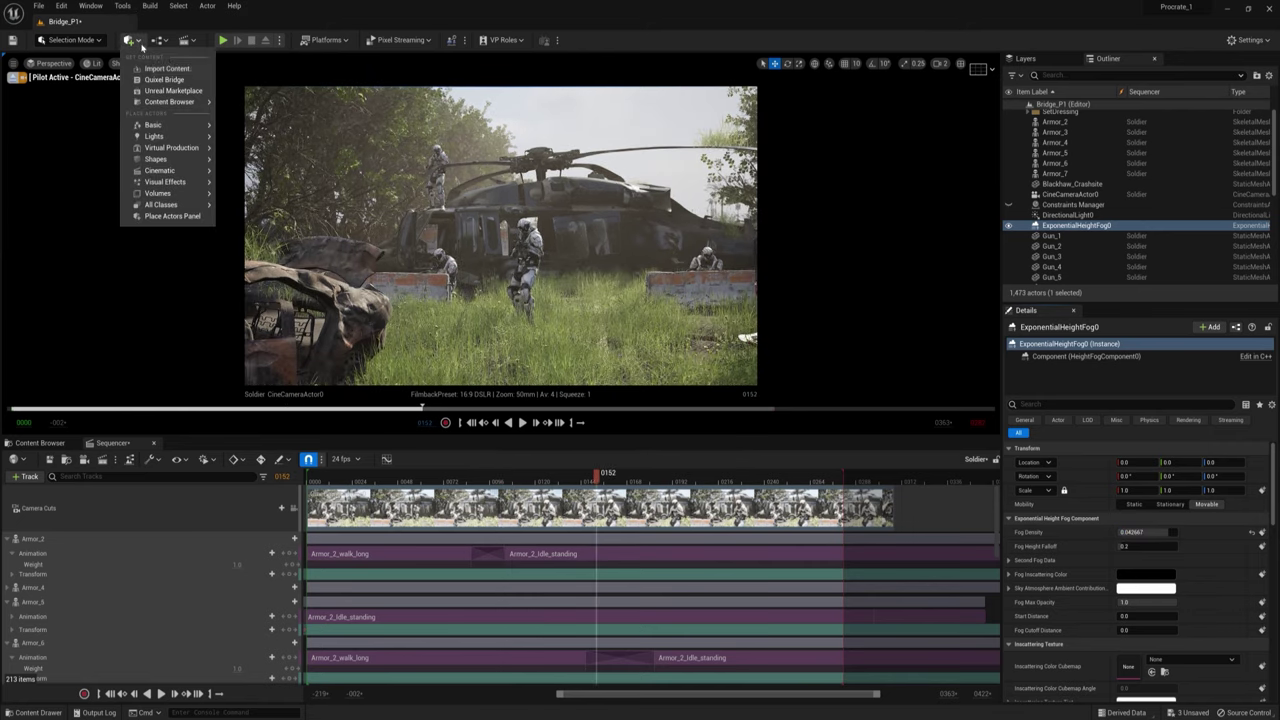
mouse_move(175, 172)
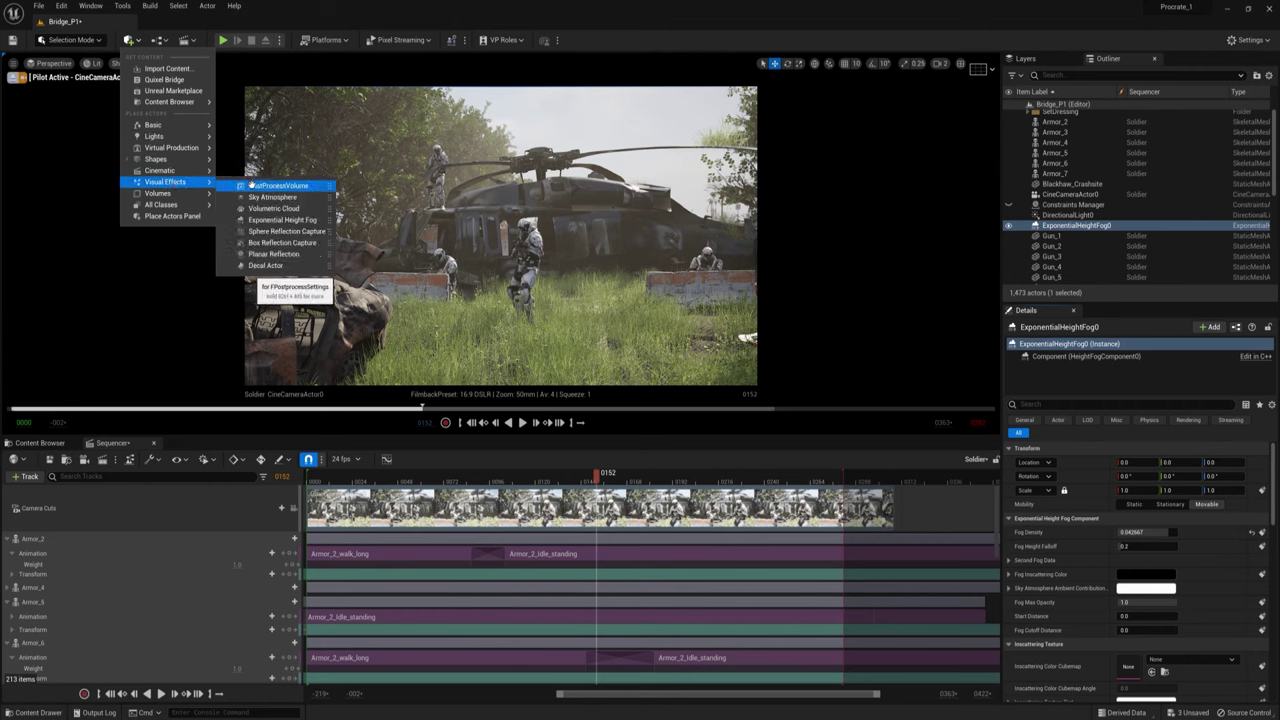
click(280, 186)
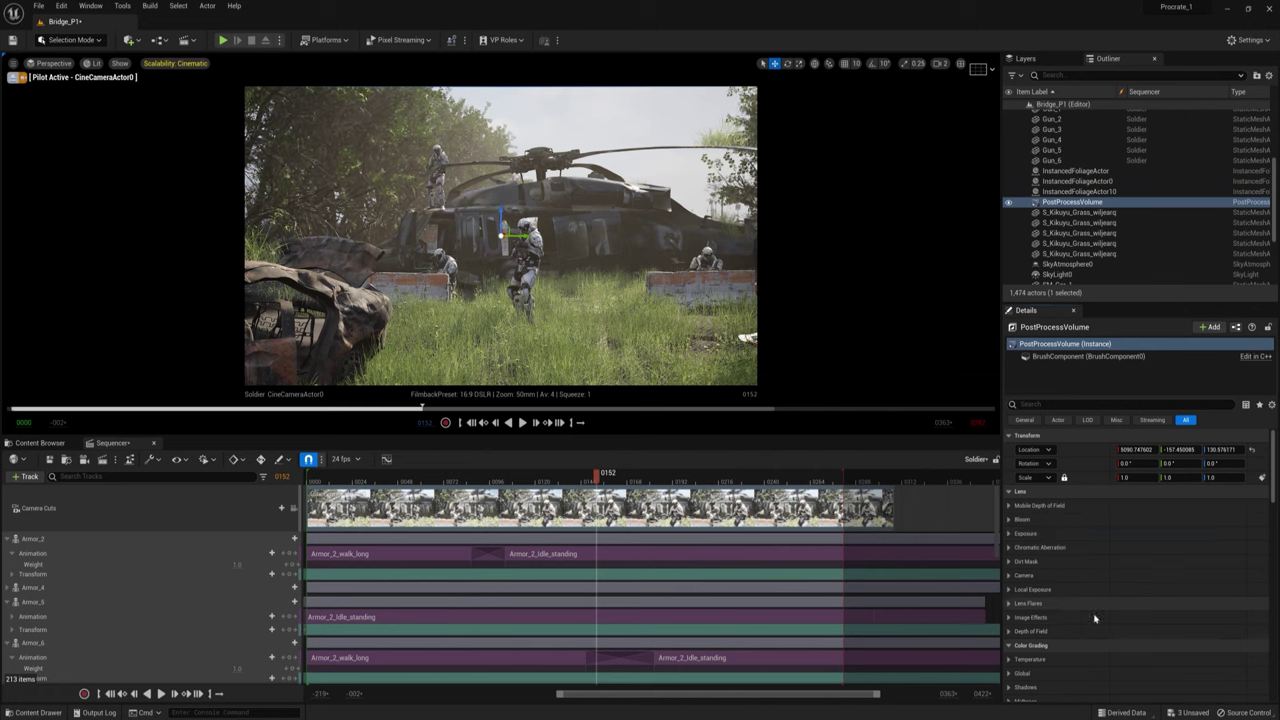
Enable the intensity, tint, bokeh size and threshold overrides of the PostProcessVolume's lens flares.
scroll(1095, 618, down, 1)
scroll(1097, 617, down, 1)
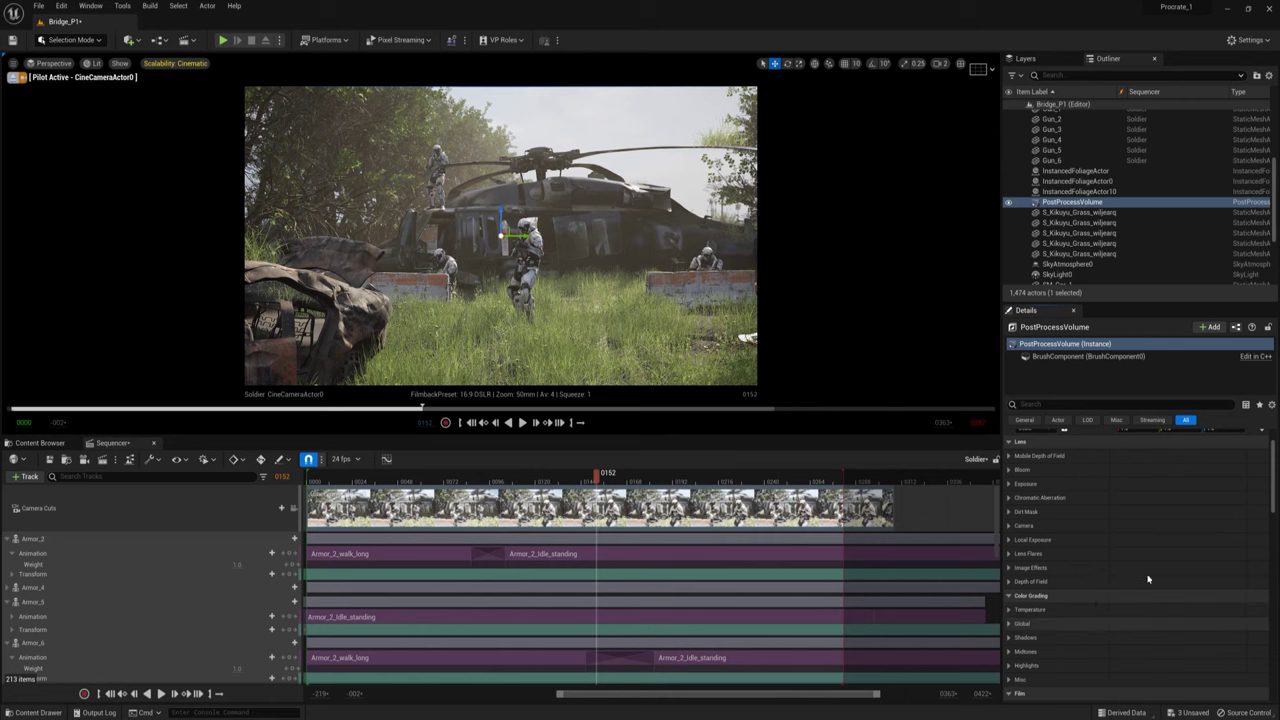
click(1010, 554)
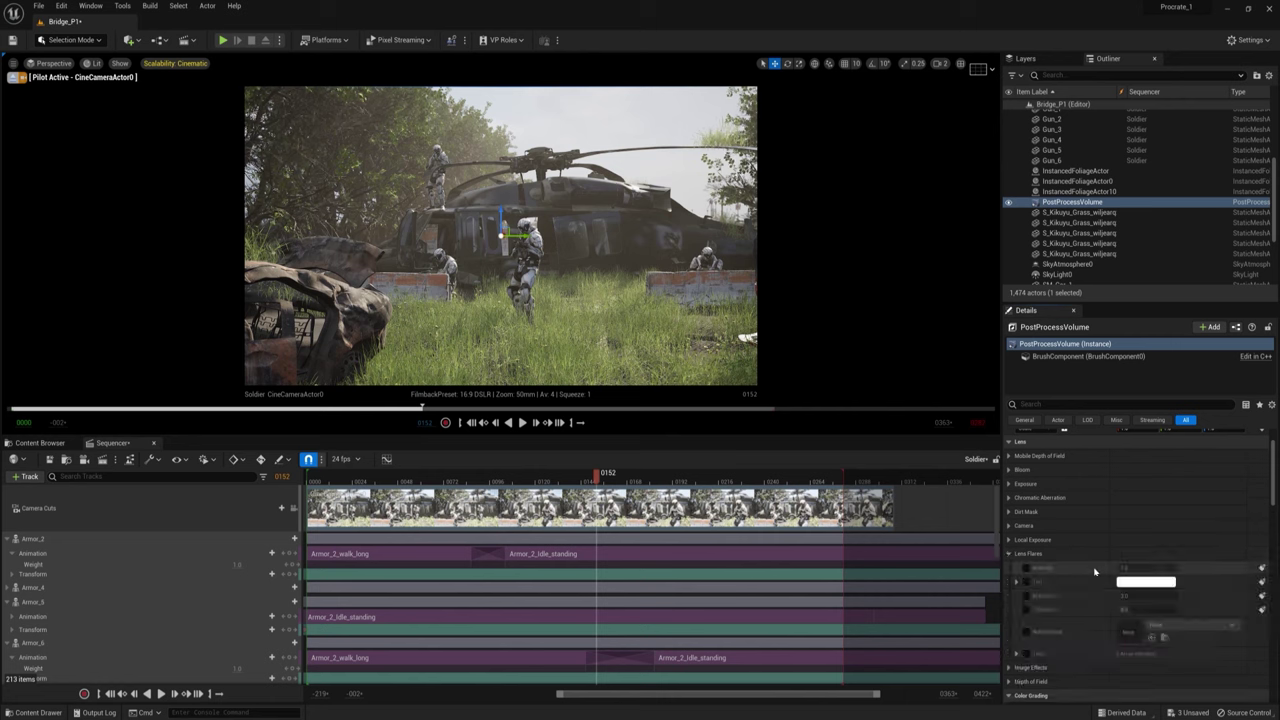
click(1027, 569)
click(1027, 581)
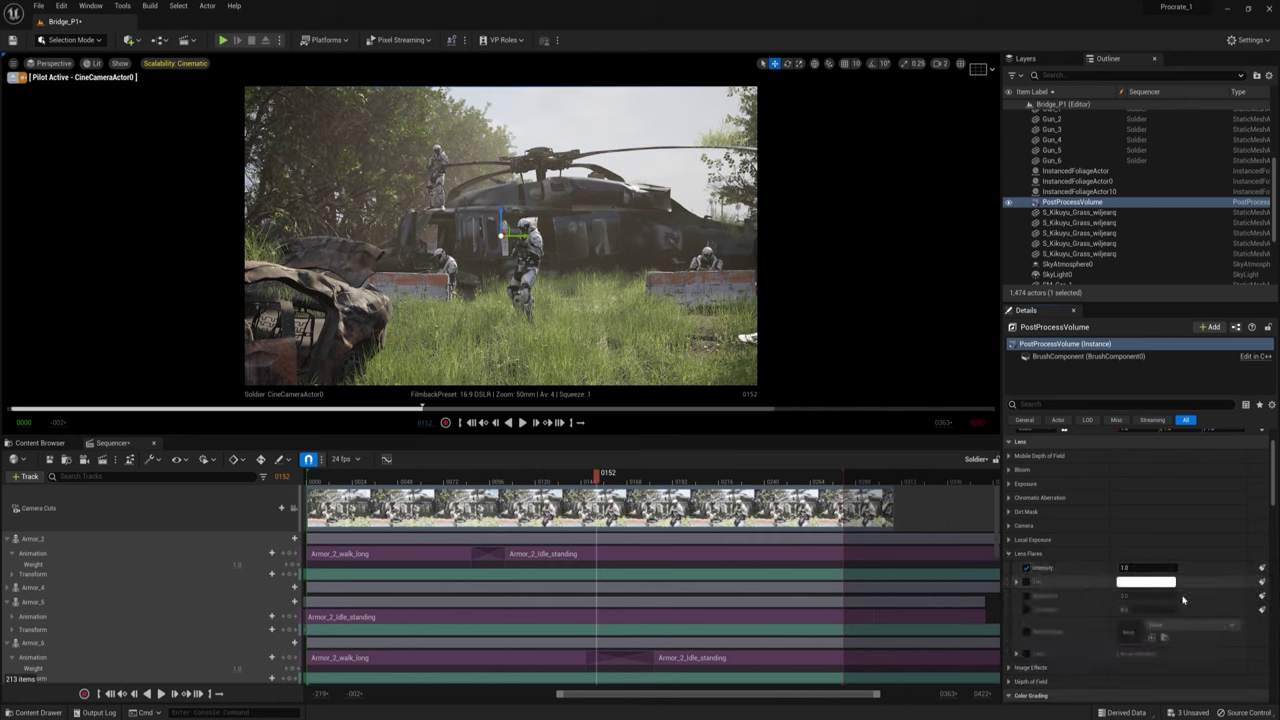
click(1027, 595)
click(1027, 609)
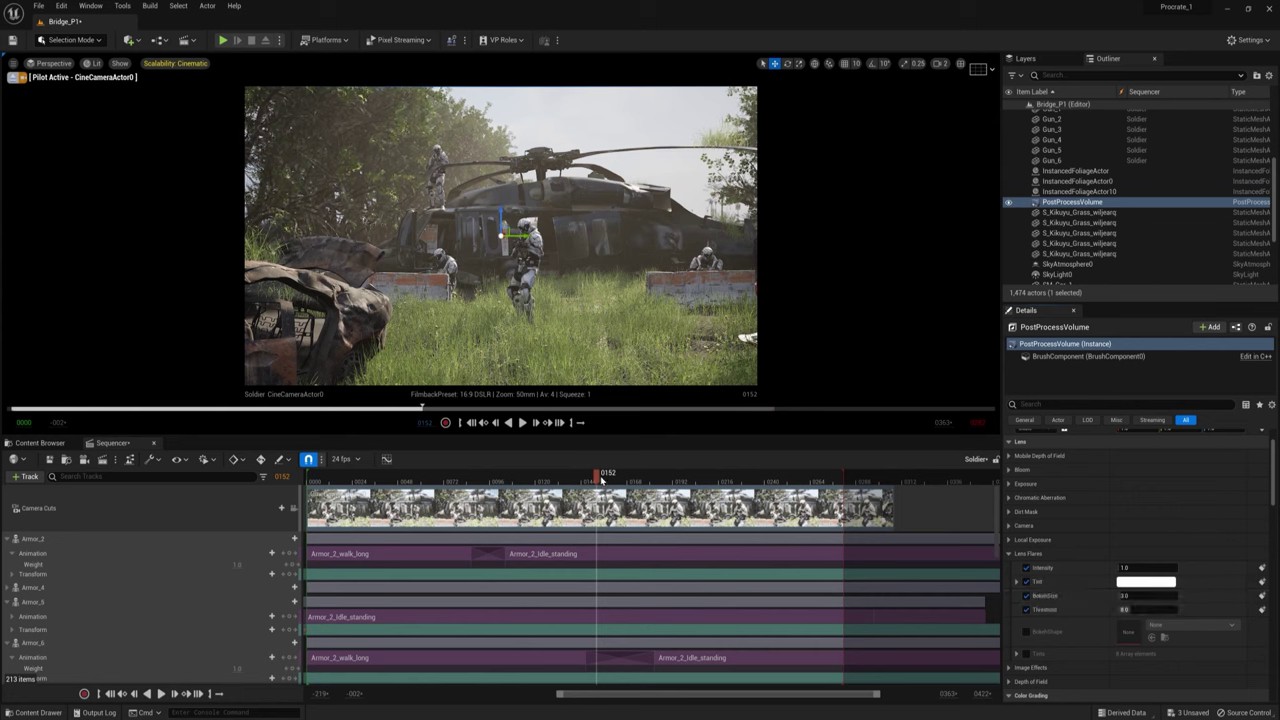
Adjust the lens flare intensity, enable the bloom overrides with the Convolution method, and play the shot up to frame 266.
mouse_move(1127, 567)
mouse_down()
mouse_move(1165, 567)
mouse_move(1140, 567)
mouse_up()
click(522, 422)
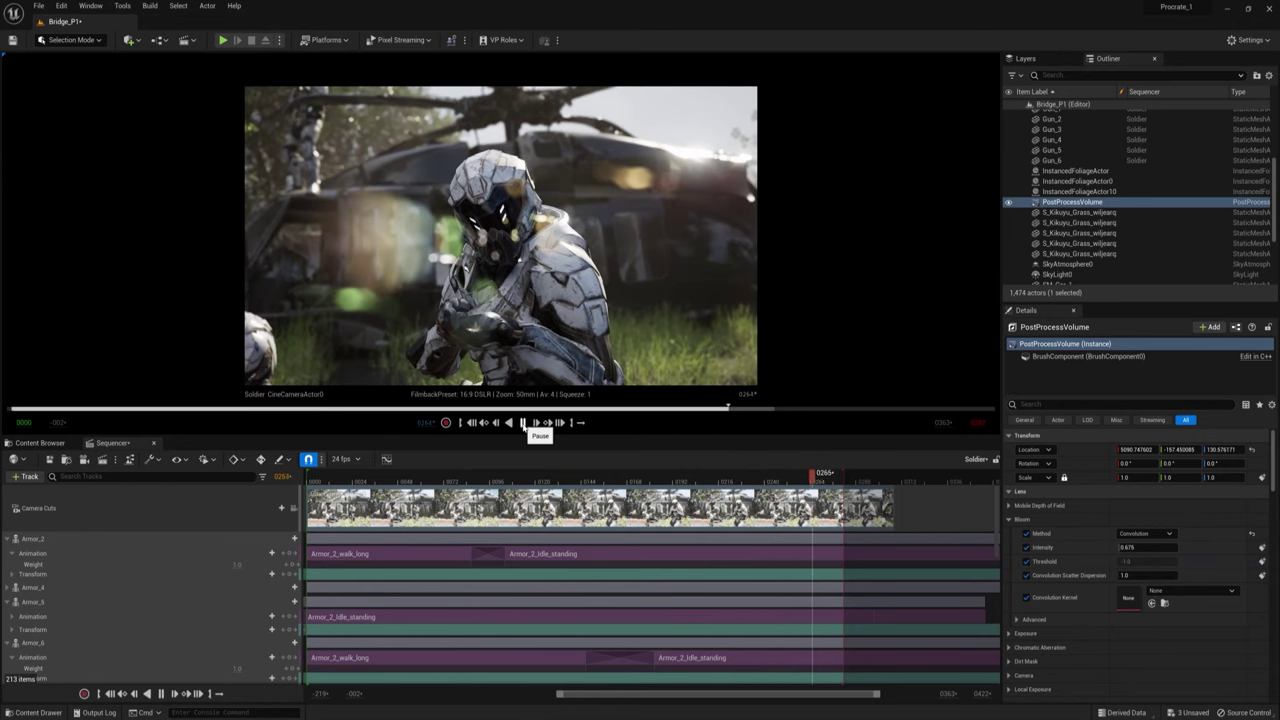
click(522, 422)
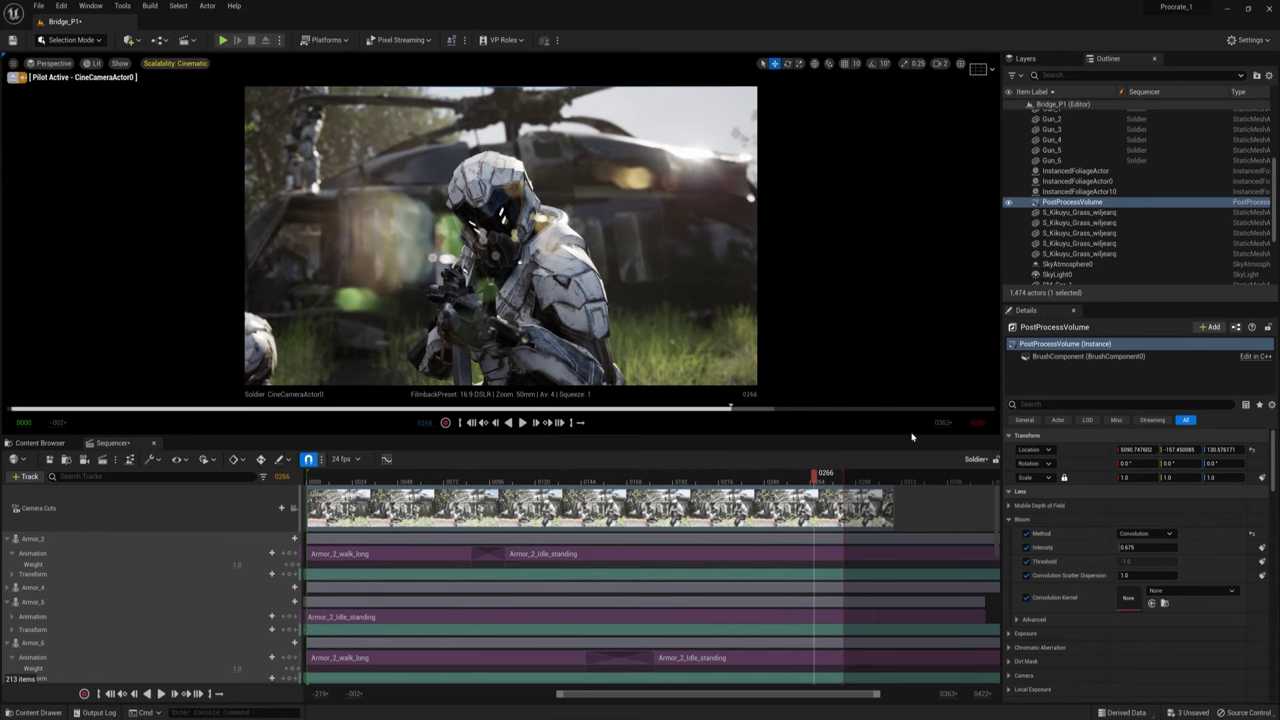
Turn off the bloom method override and lower the bloom intensity to about 0.38.
click(1025, 534)
click(1025, 547)
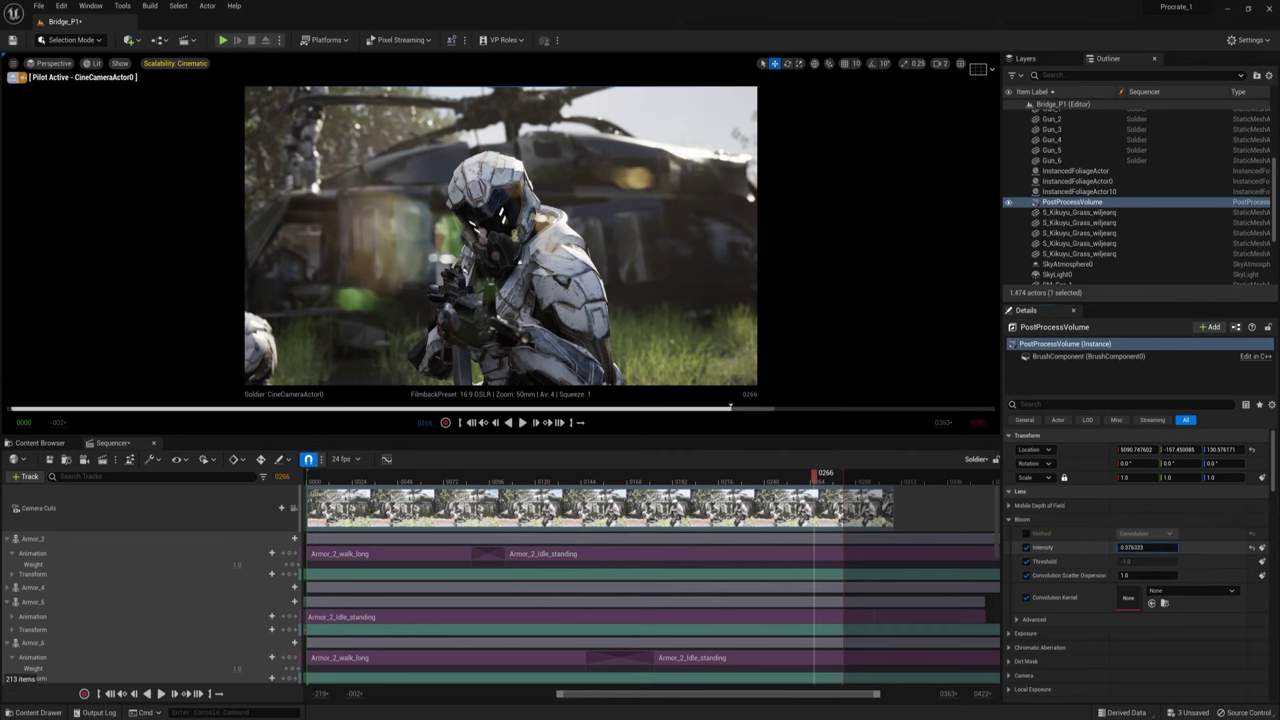
mouse_move(1135, 547)
mouse_down()
mouse_move(1155, 547)
mouse_move(1135, 547)
mouse_up()
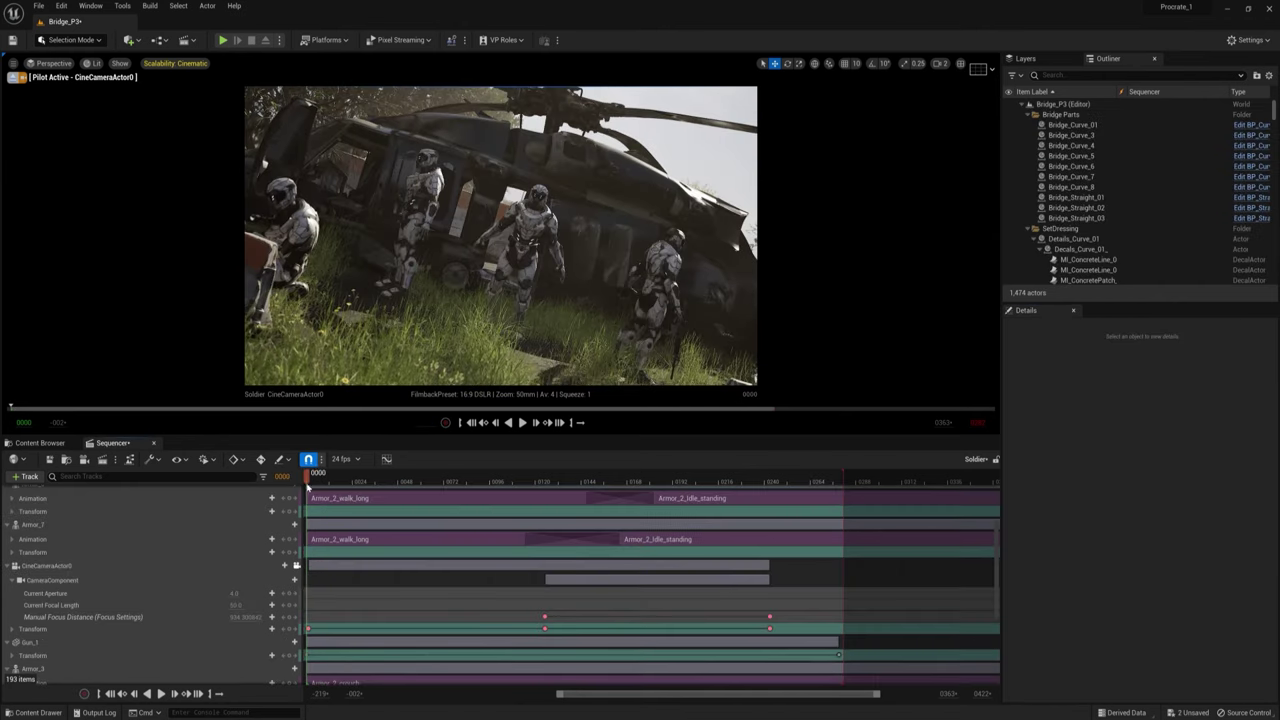
Open the render settings of the Soldier job in the Movie Render Queue and remove the .jpg Sequence export.
click(102, 459)
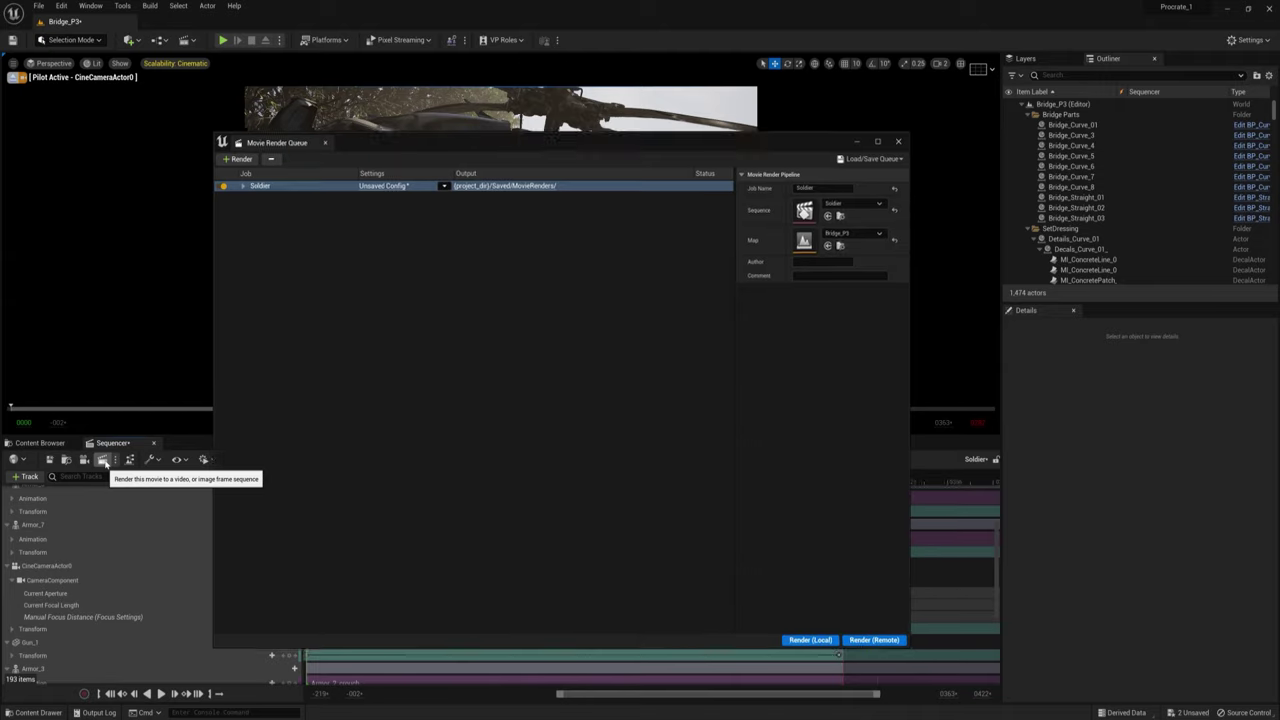
click(390, 186)
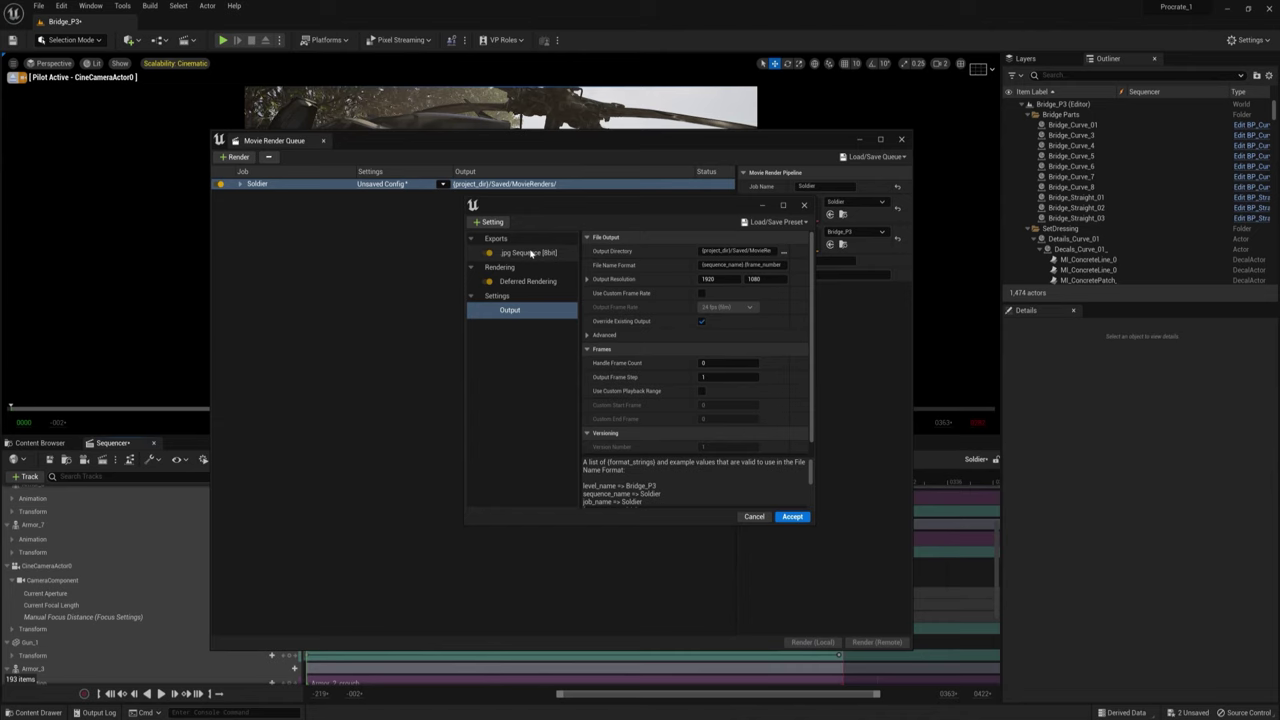
click(492, 222)
click(574, 214)
click(528, 254)
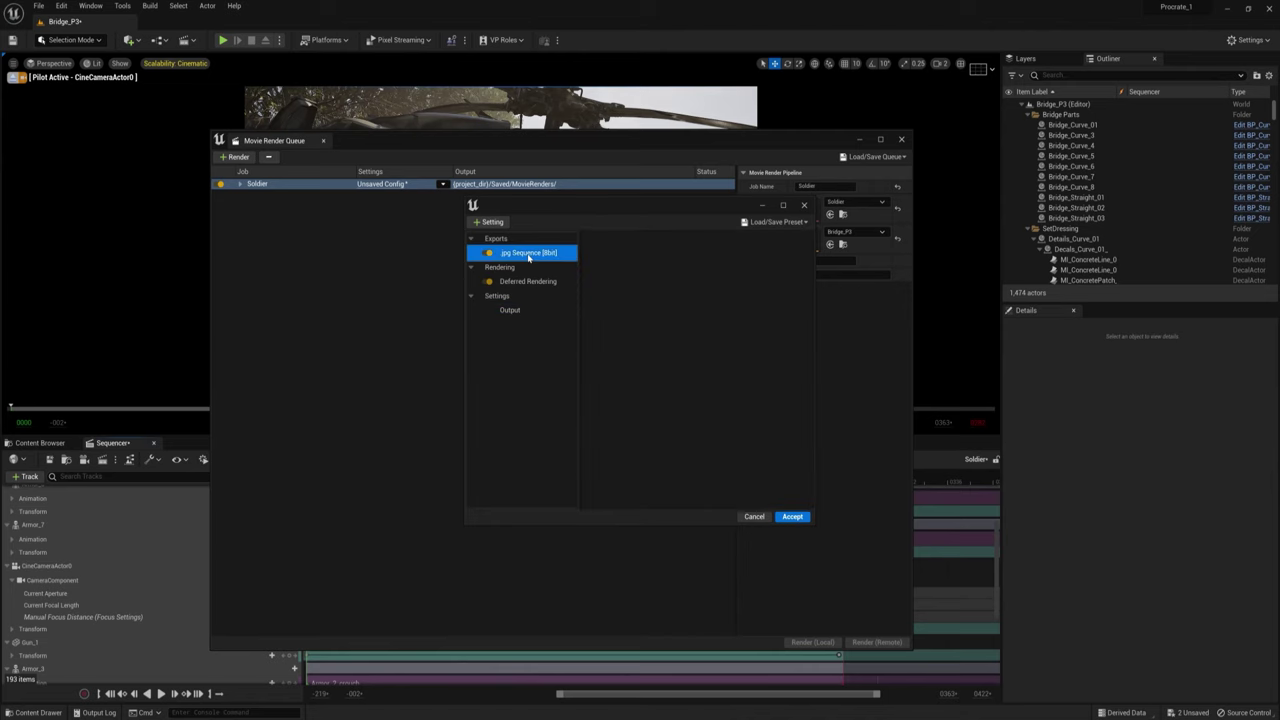
Add an Anti-aliasing setting with a Temporal Sample Count of 16 and override anti-aliasing with method None.
click(490, 222)
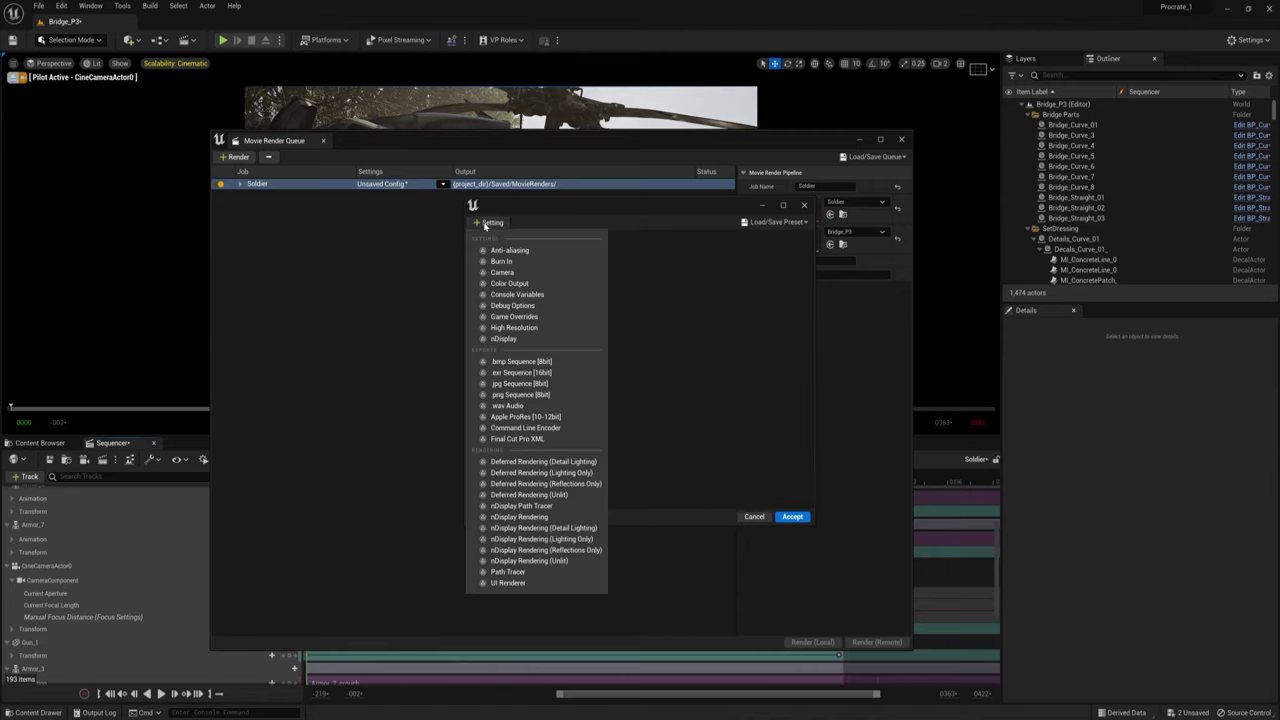
click(507, 250)
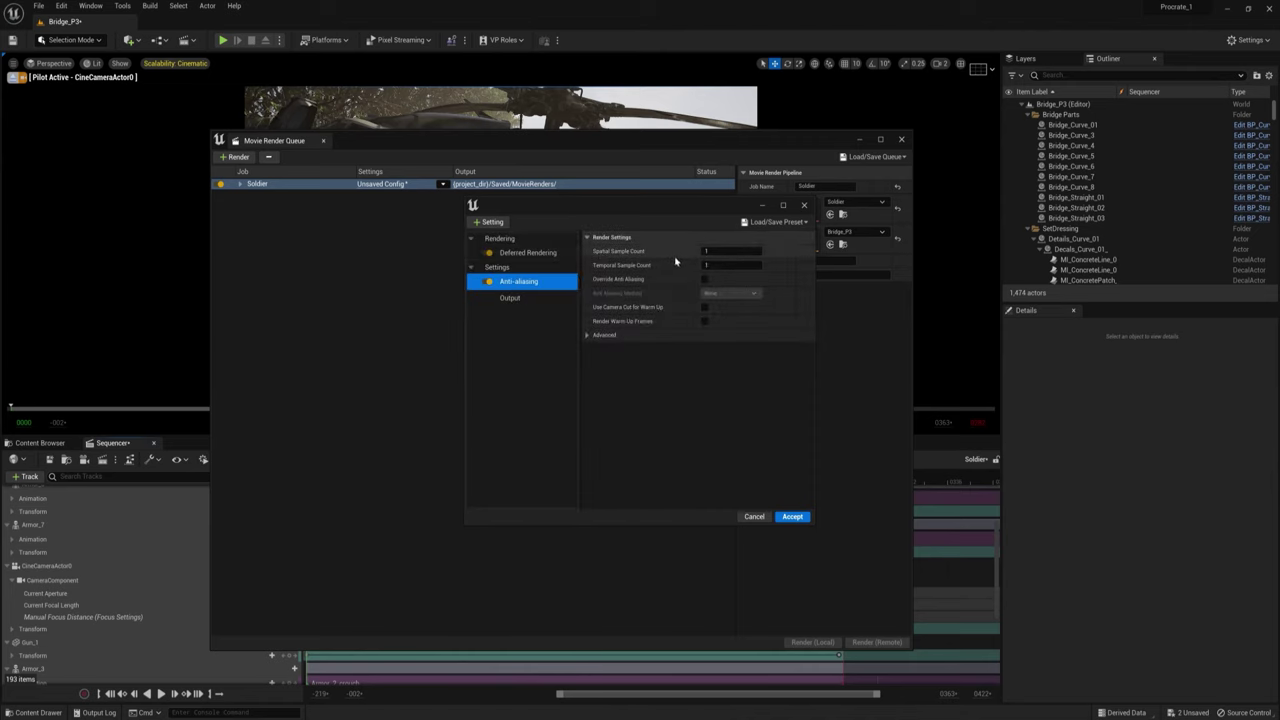
click(708, 265)
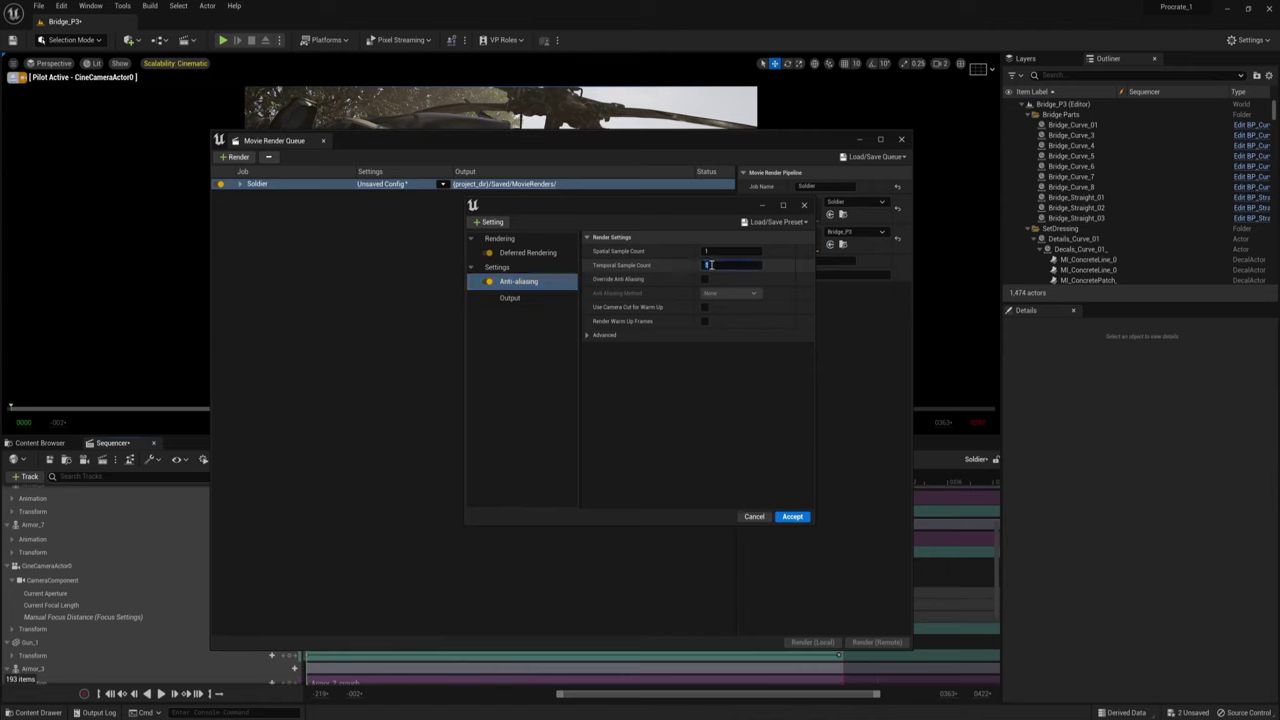
text(16)
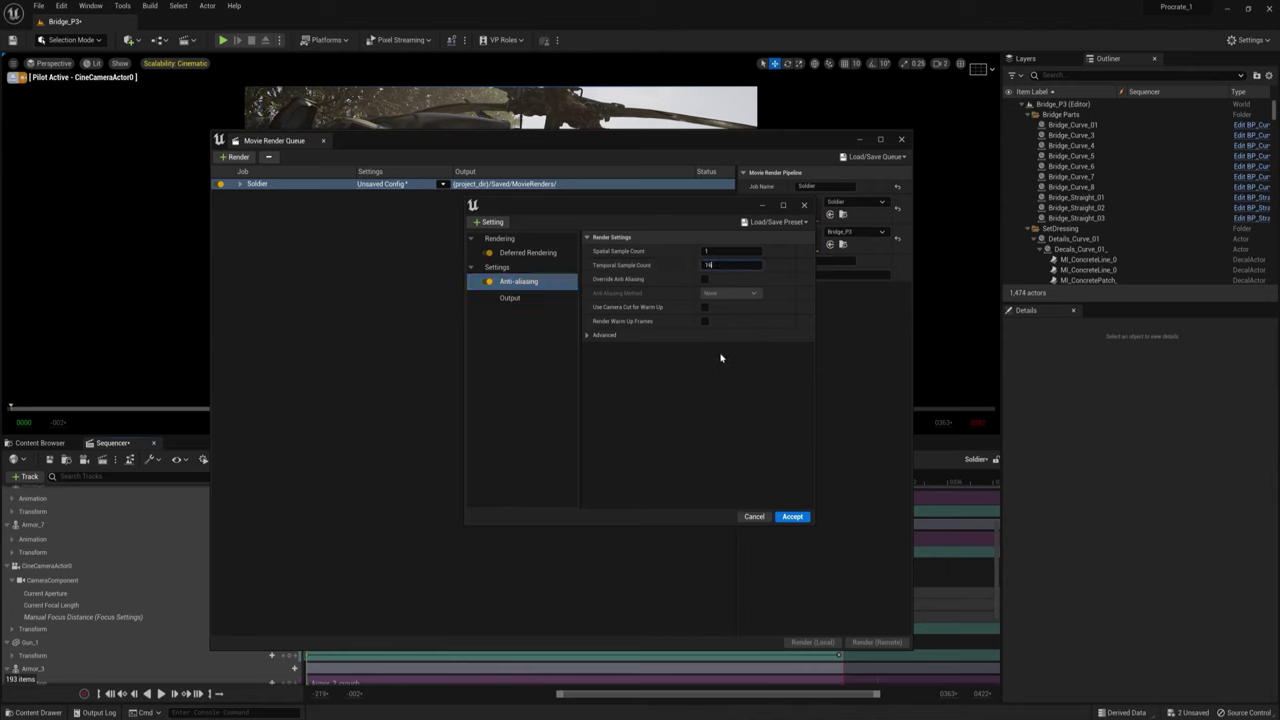
click(705, 279)
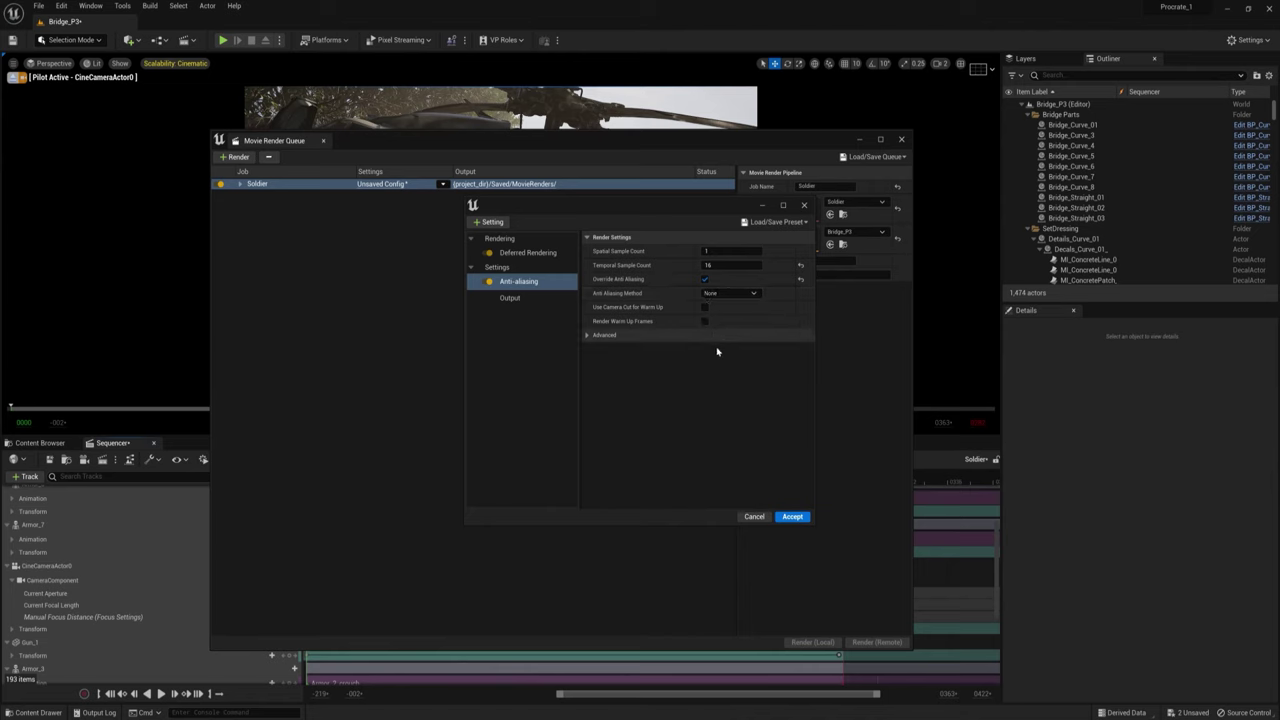
Add a 16-bit .exr Sequence export and a Color Output setting, expanding the latter's Misc options.
click(492, 222)
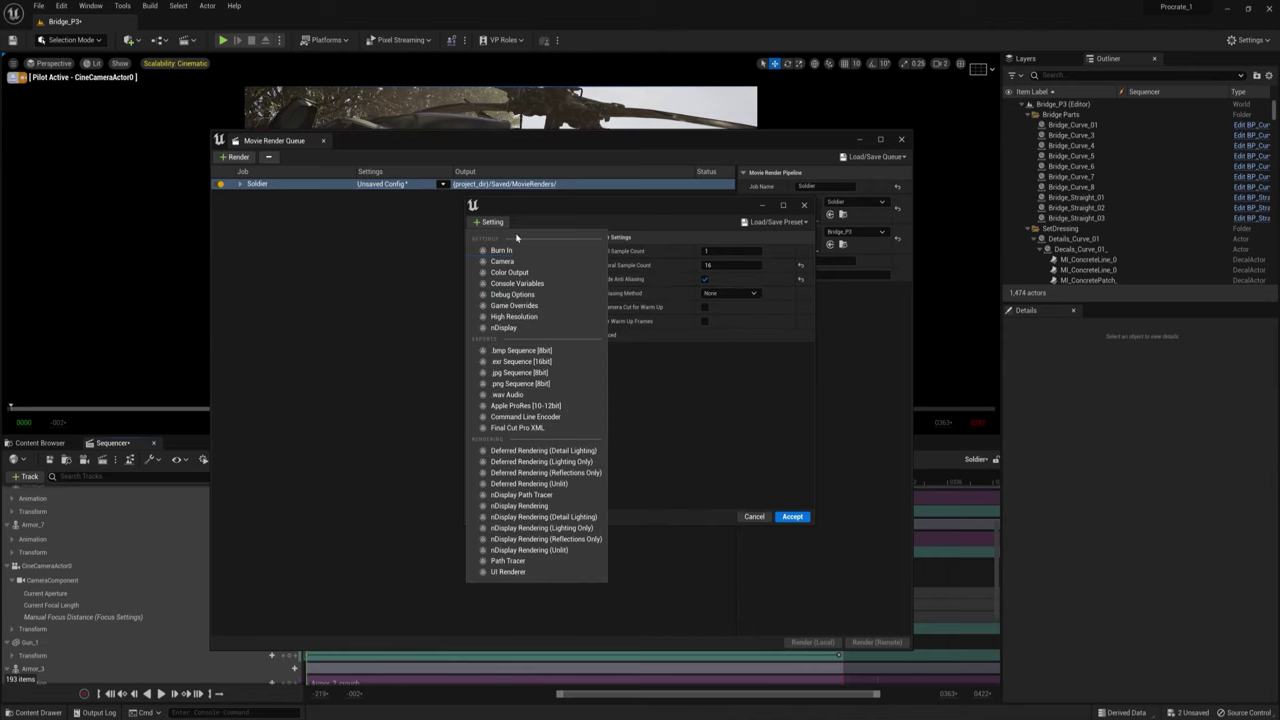
click(514, 362)
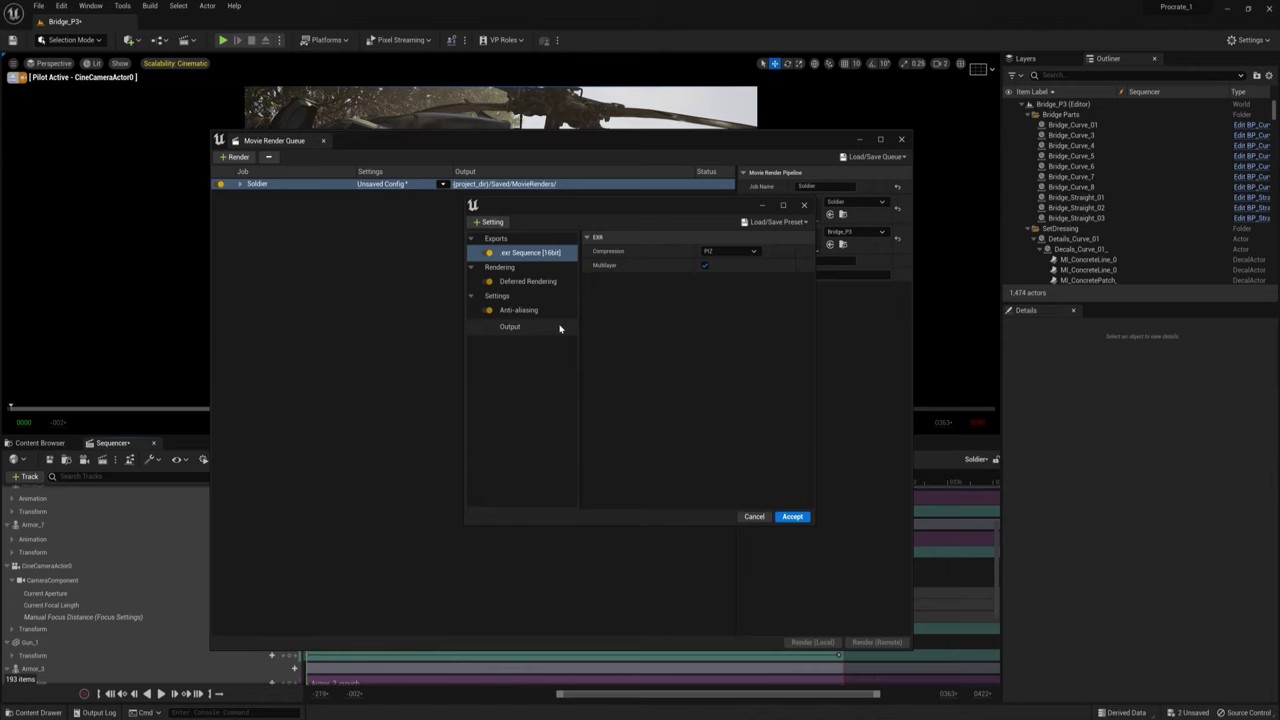
click(491, 222)
click(520, 273)
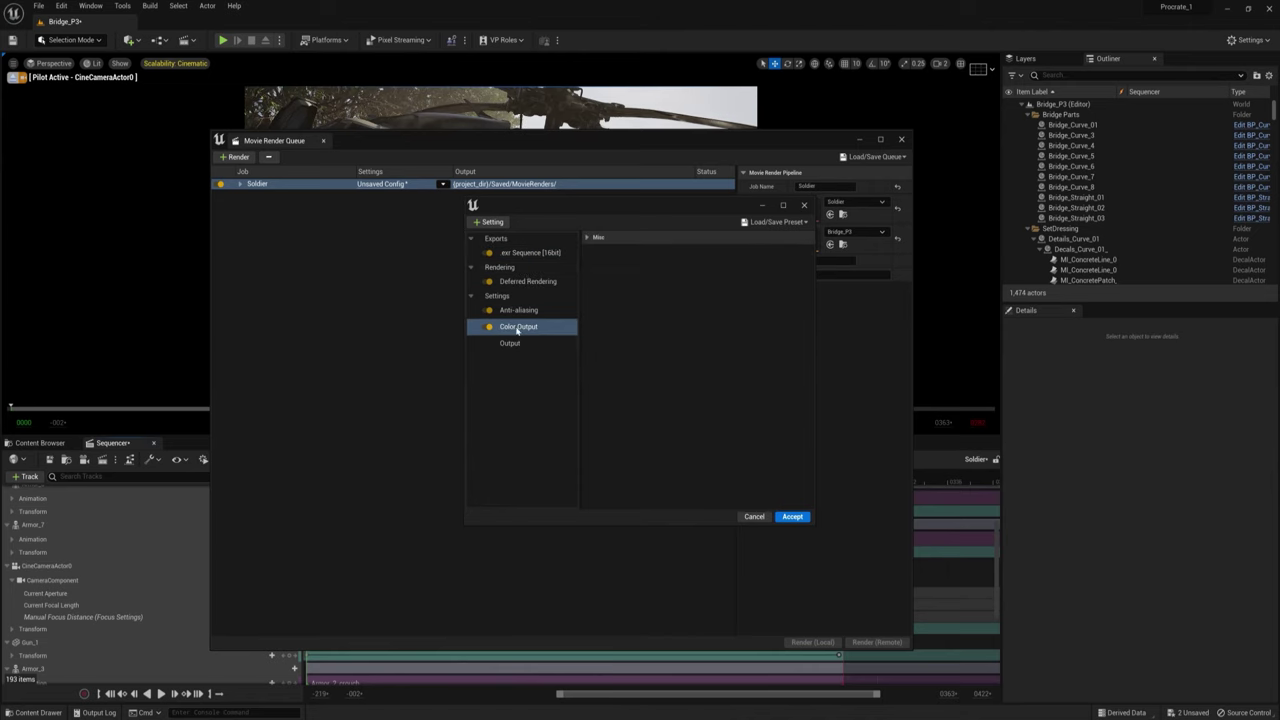
click(587, 238)
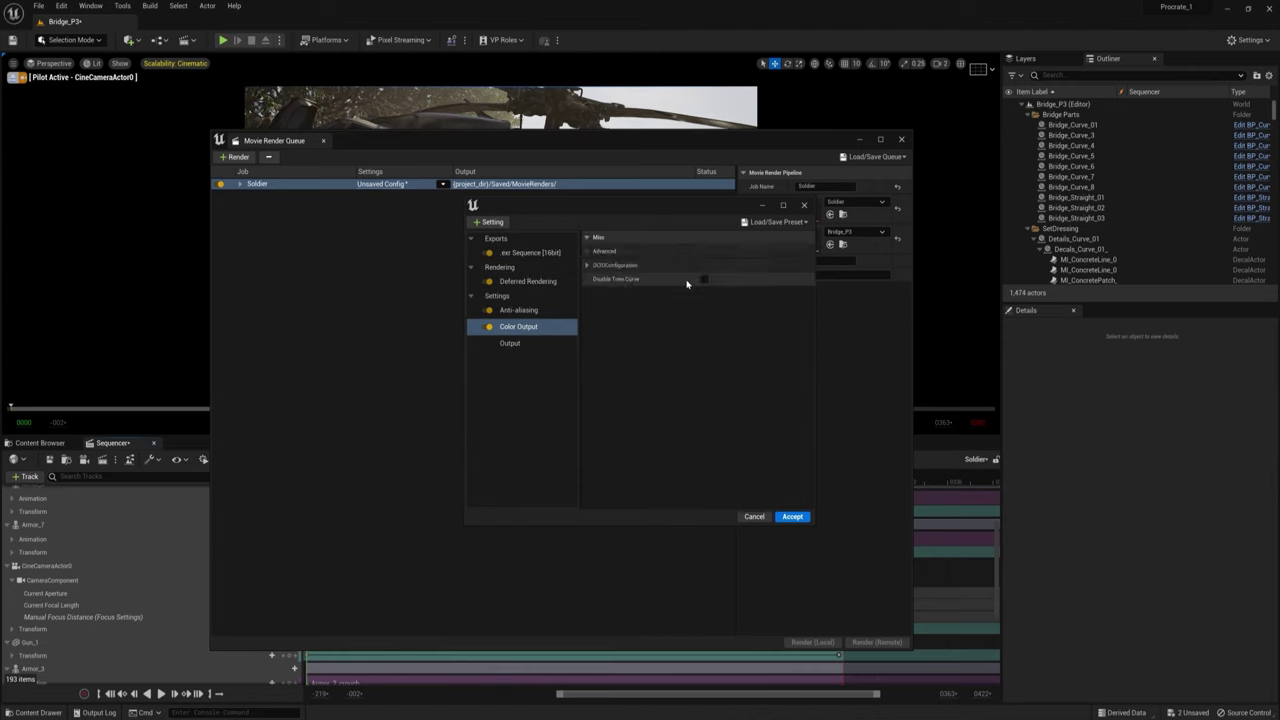
Add Game Overrides and Console Variables settings to the render configuration.
click(491, 222)
click(514, 294)
click(491, 222)
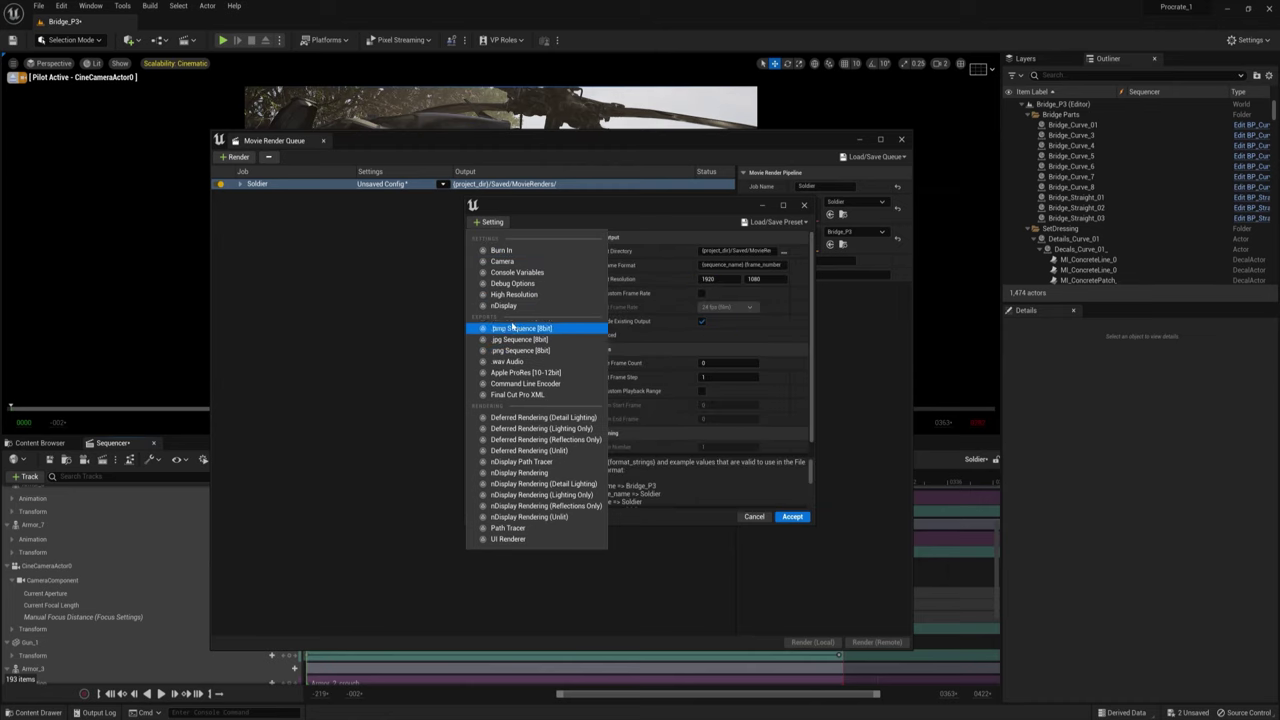
click(514, 272)
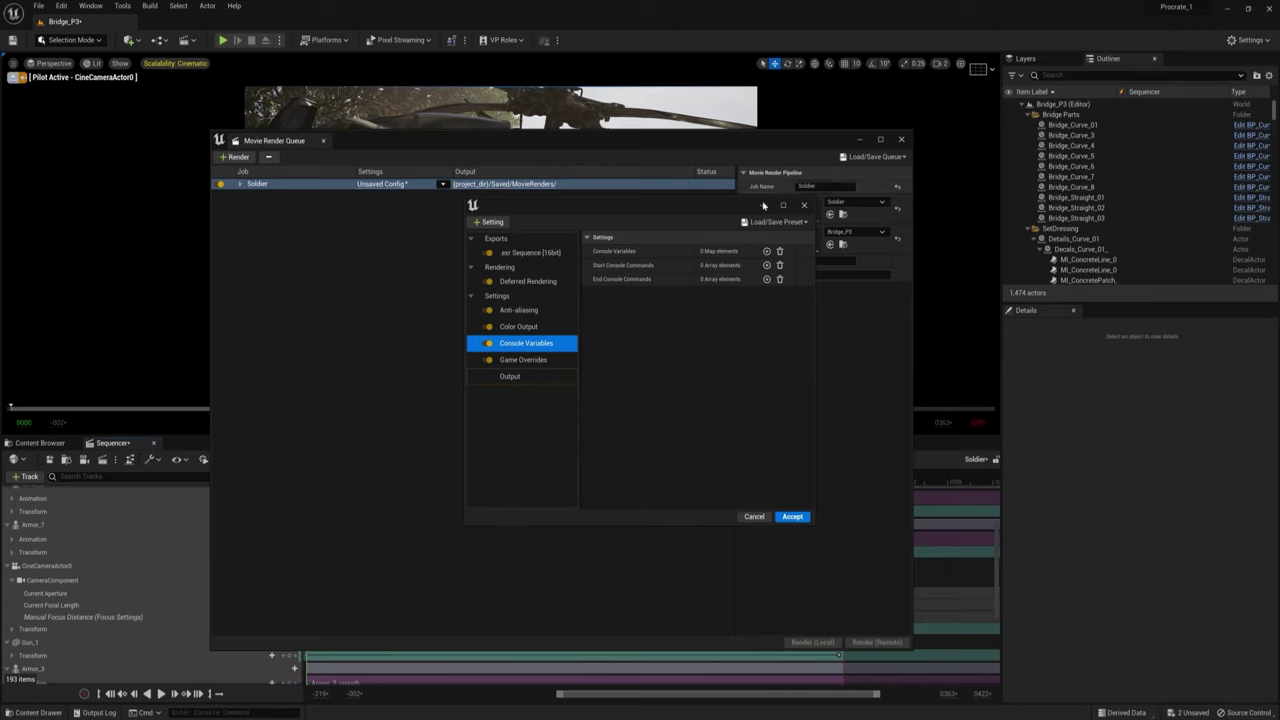
Add the console variables r.Depthoffieldquality with value 5 and r.ScreenPercentage with value 150.
click(766, 251)
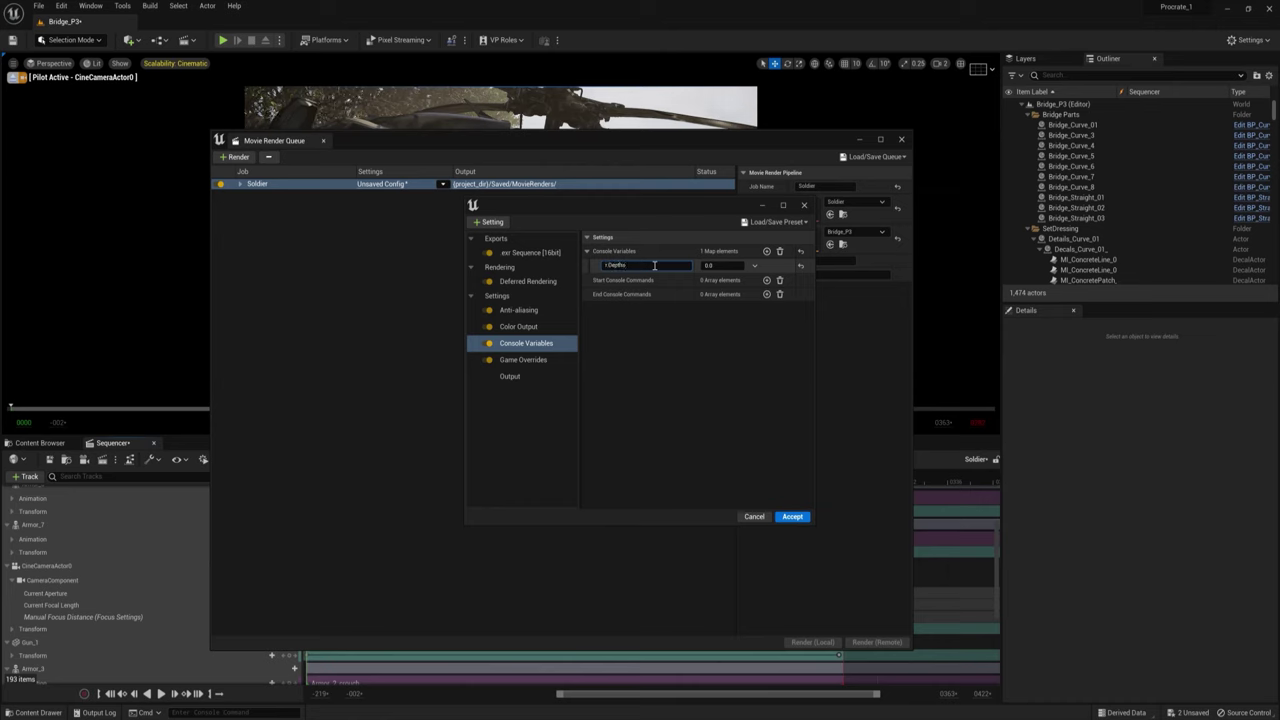
click(718, 266)
text(5)
key(Return)
click(766, 251)
click(641, 280)
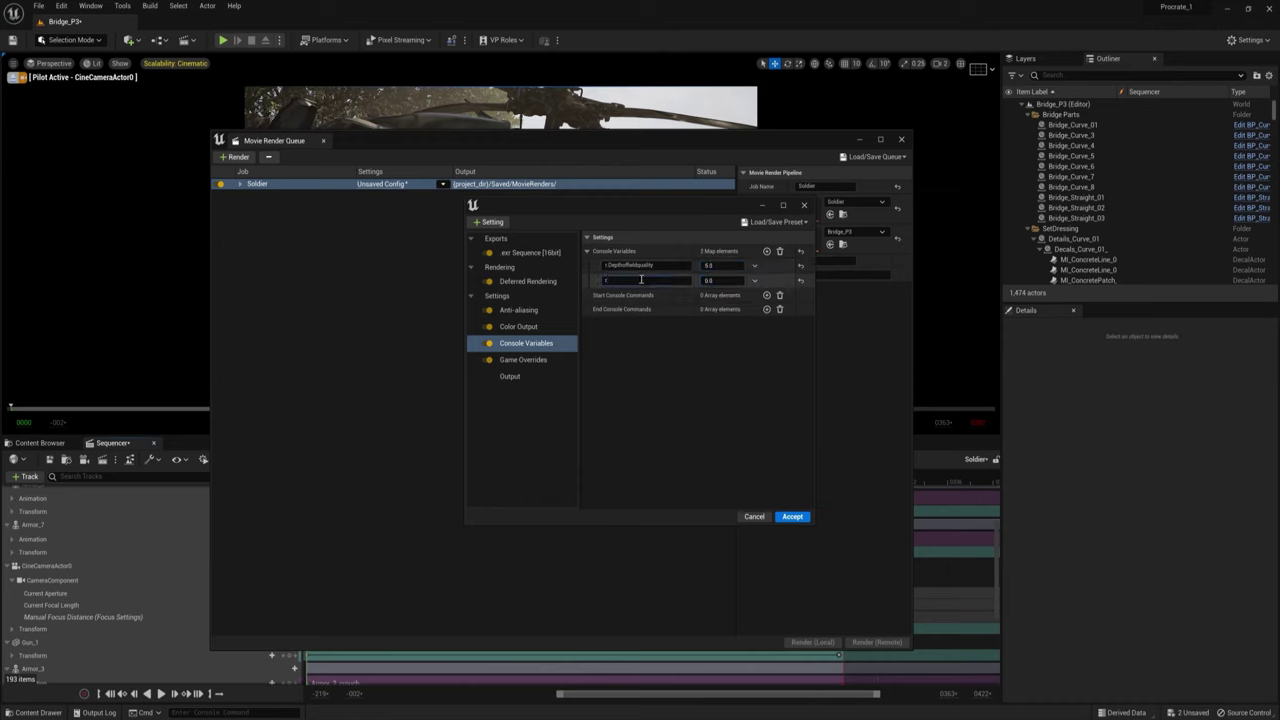
text(r.ScreenPercentage)
key(Tab)
text(150)
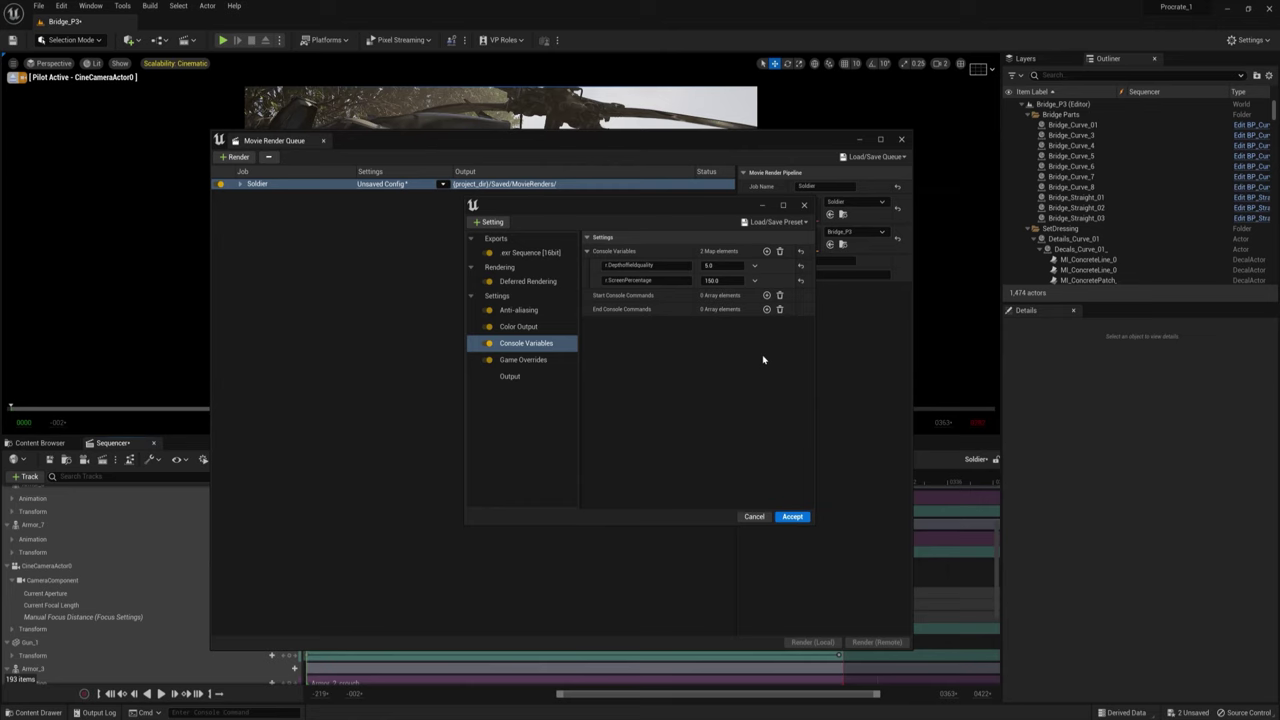
Add the console variables r.MotionBlurquality and r.ShadowQuality, each with value 5.
click(766, 251)
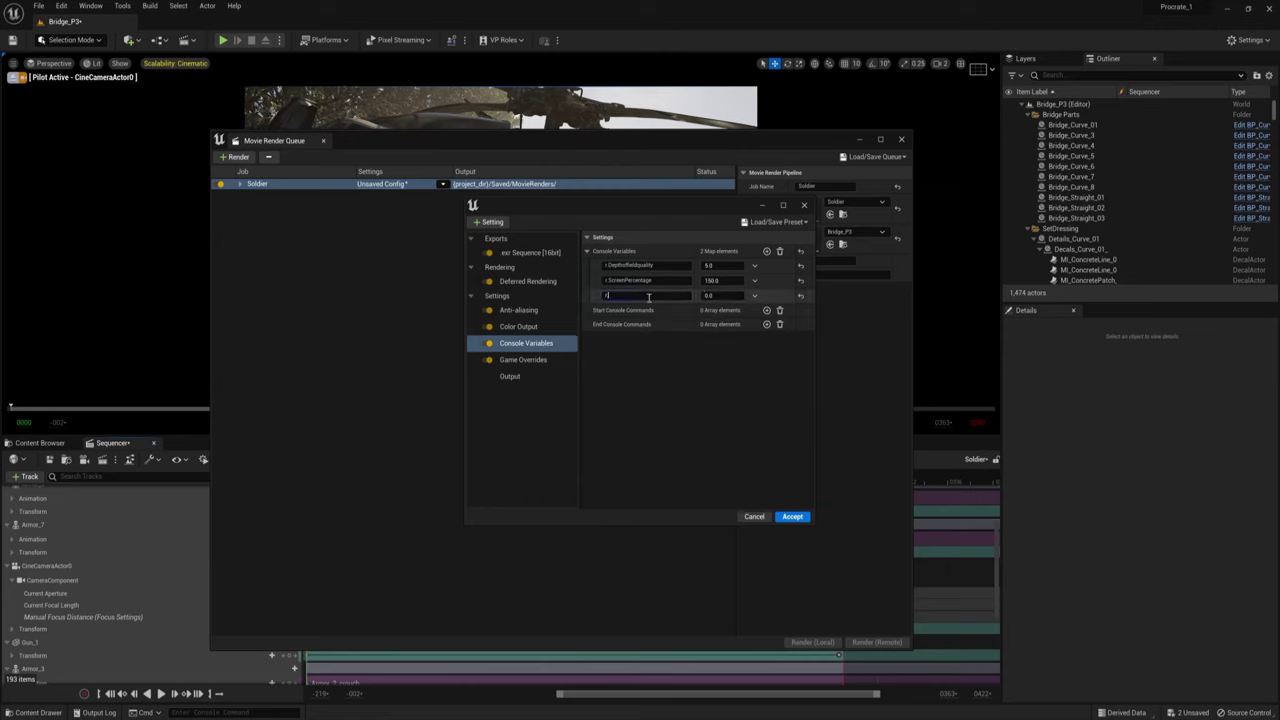
text(rquality)
key(Tab)
text(0)
click(766, 251)
click(650, 310)
text(r.Sha)
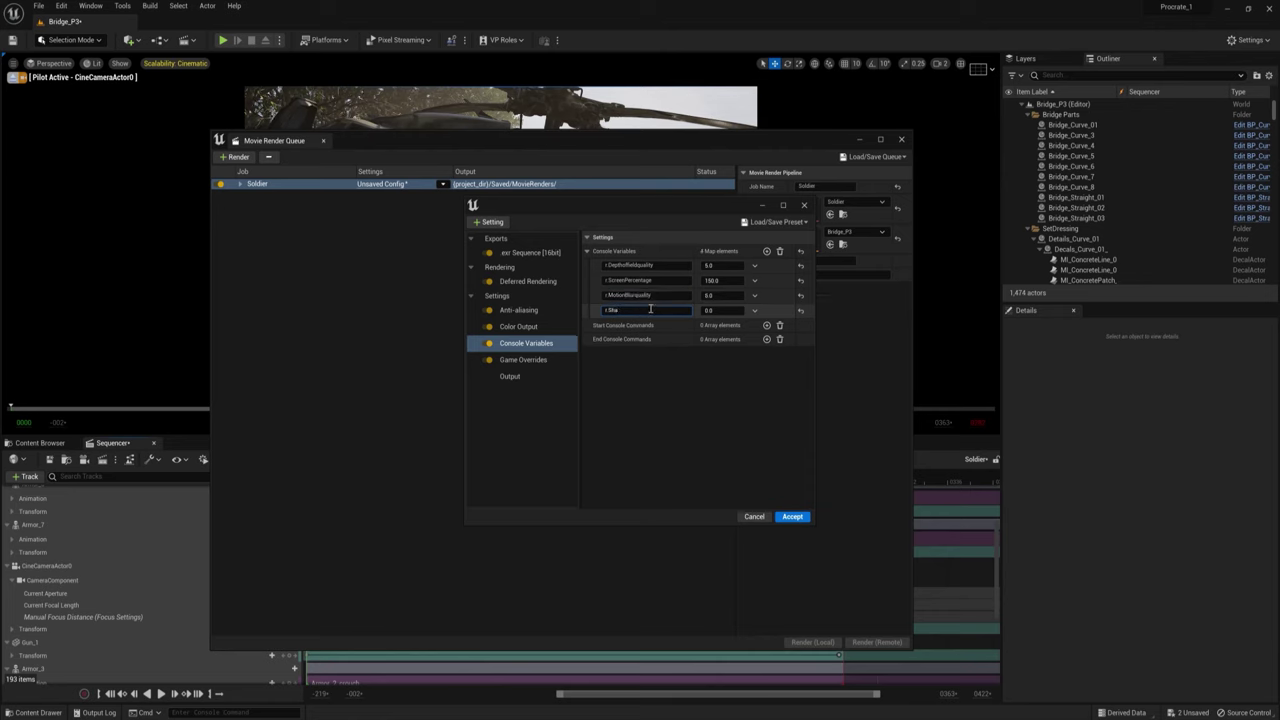
text(dowQuality)
key(Tab)
text(5)
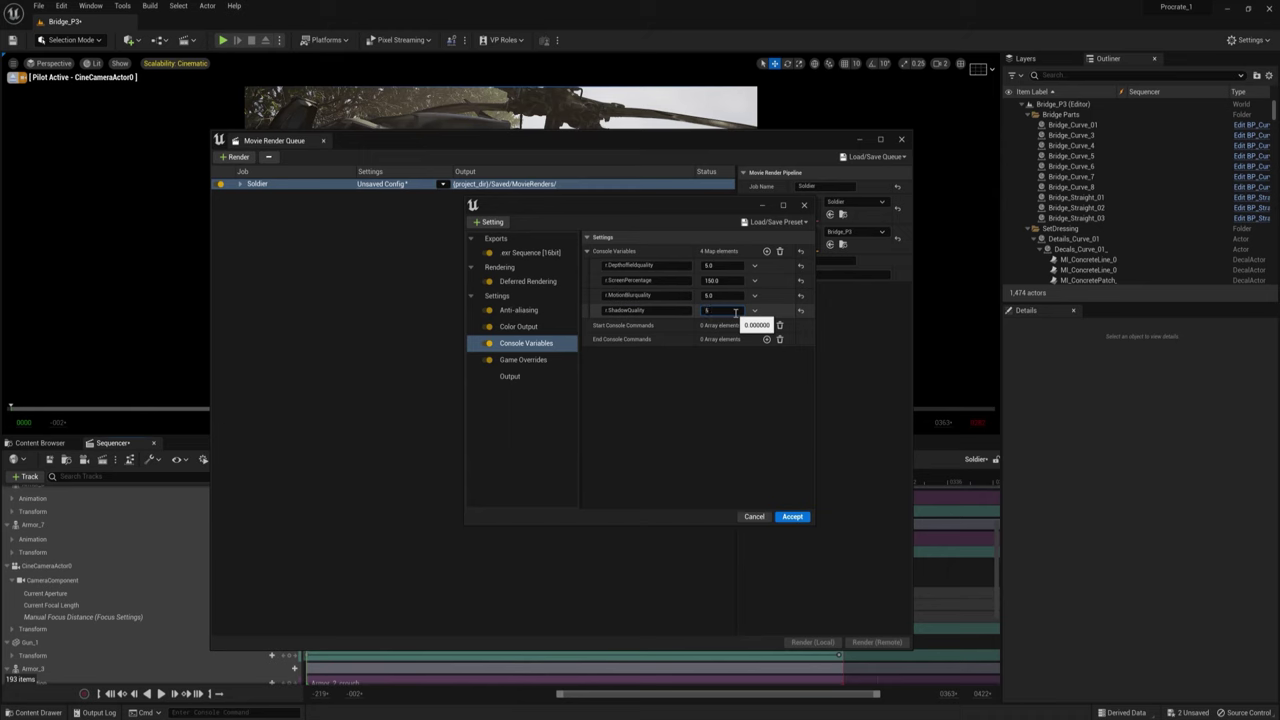
Add the console variable r.RaytracingGlobalIllumination with value 50.
click(766, 251)
click(648, 325)
text(r.RayTracing.GlobalIllumina)
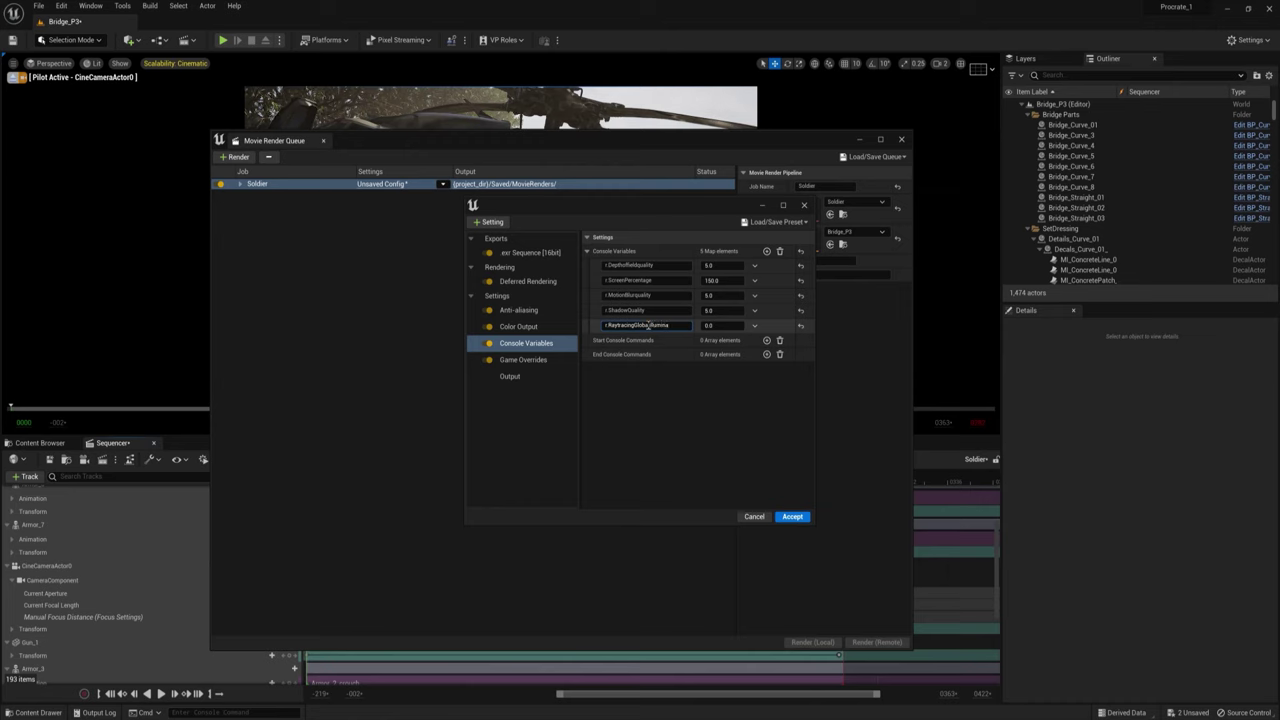
text(tion)
key(Tab)
text(5)
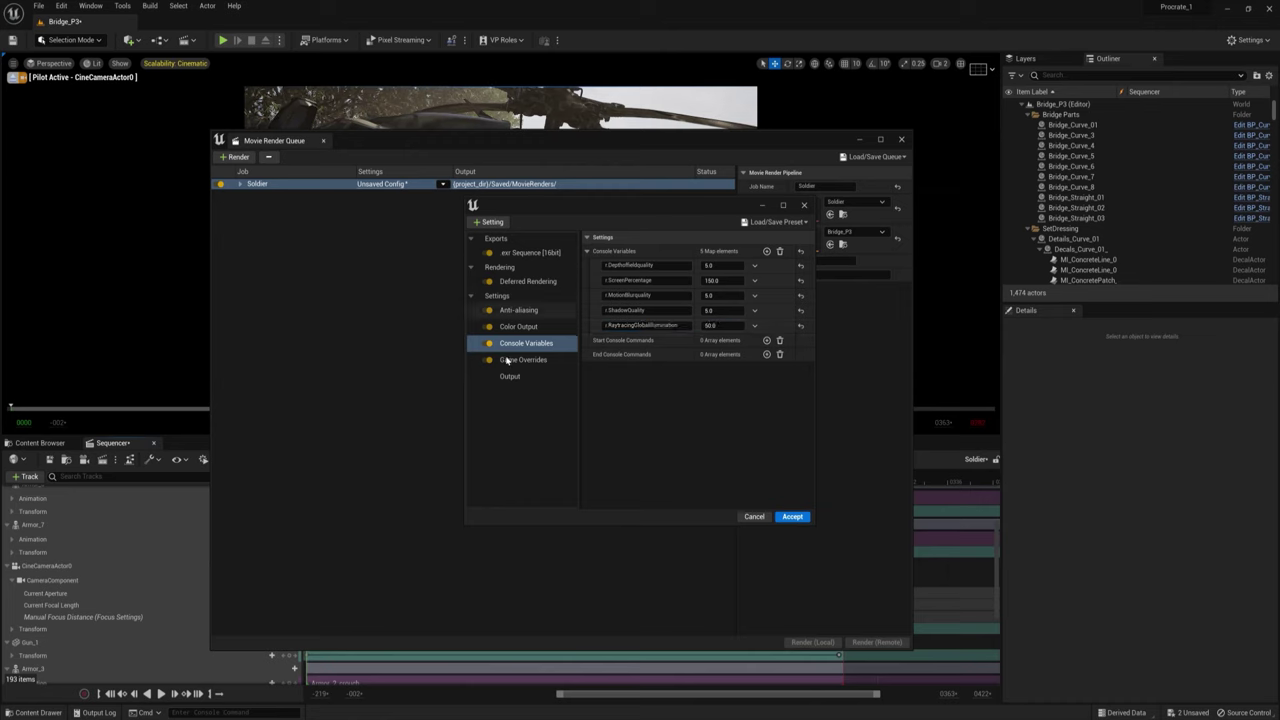
Set the output resolution of the render to 3840 by 2160.
click(527, 375)
click(730, 280)
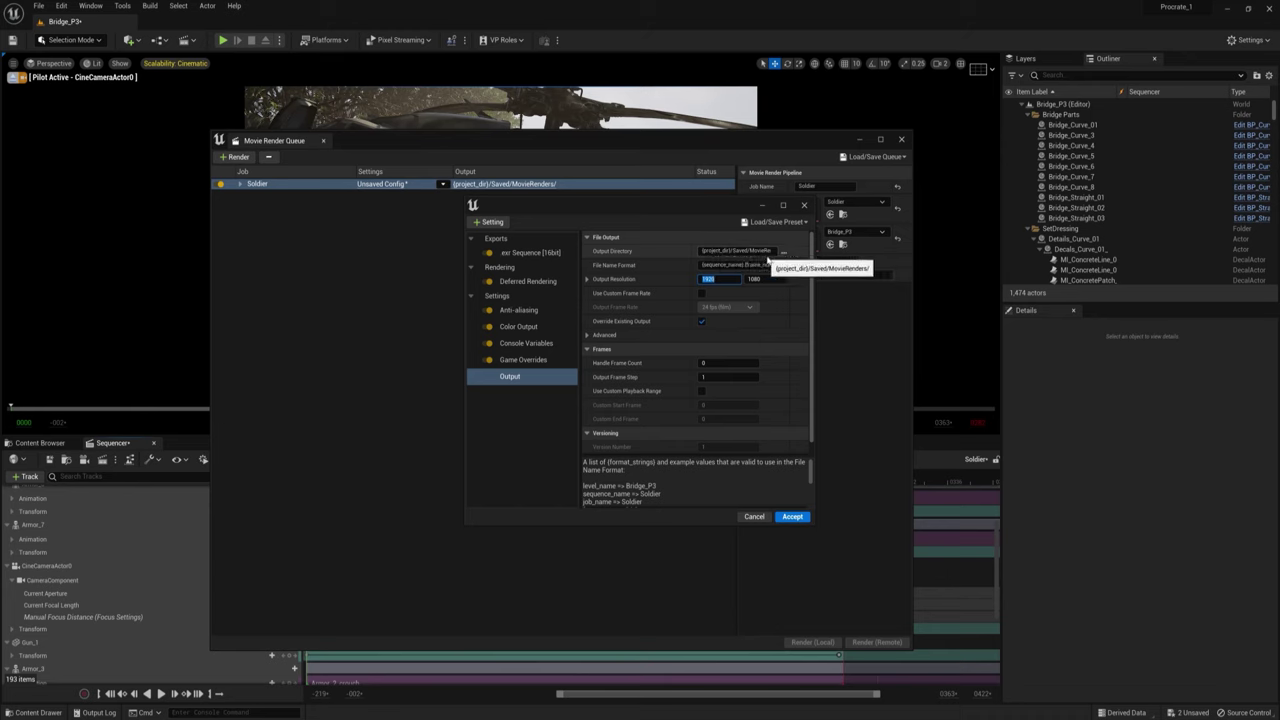
click(725, 279)
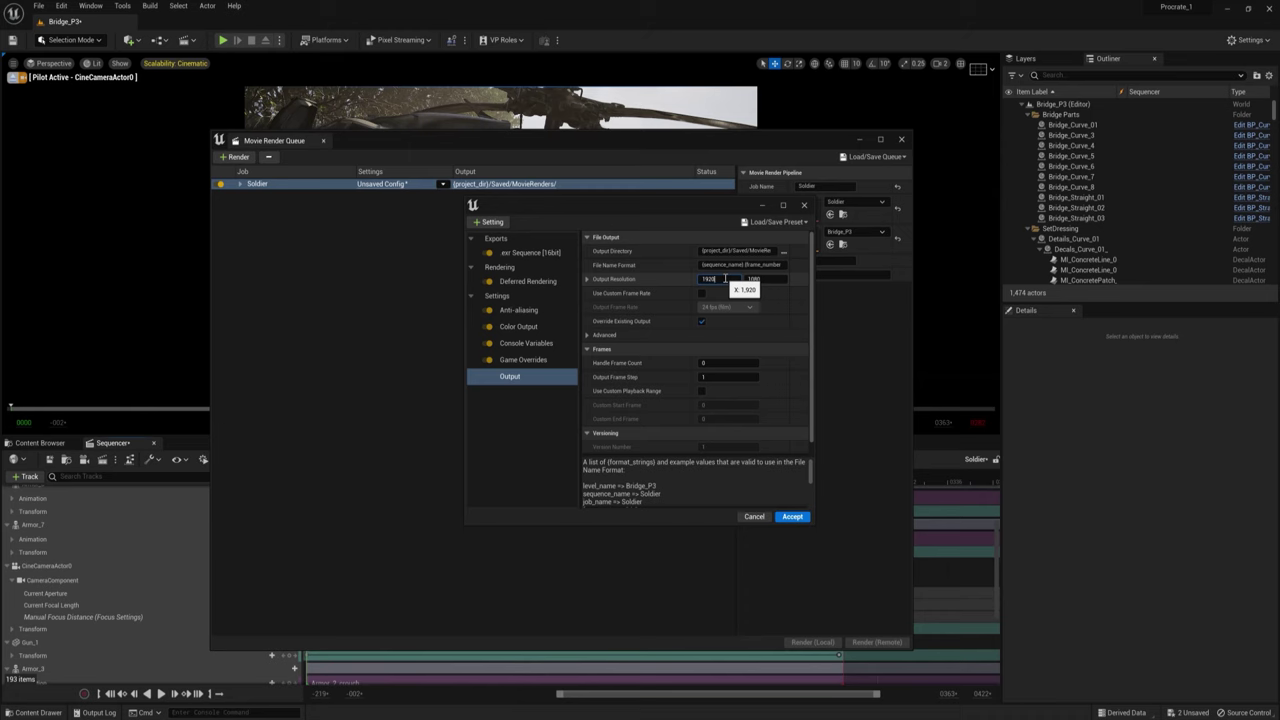
text(3840)
key(Tab)
text(*2)
key(Return)
Enable the custom frame rate at 24 fps, accept the configuration and start the local render.
click(703, 294)
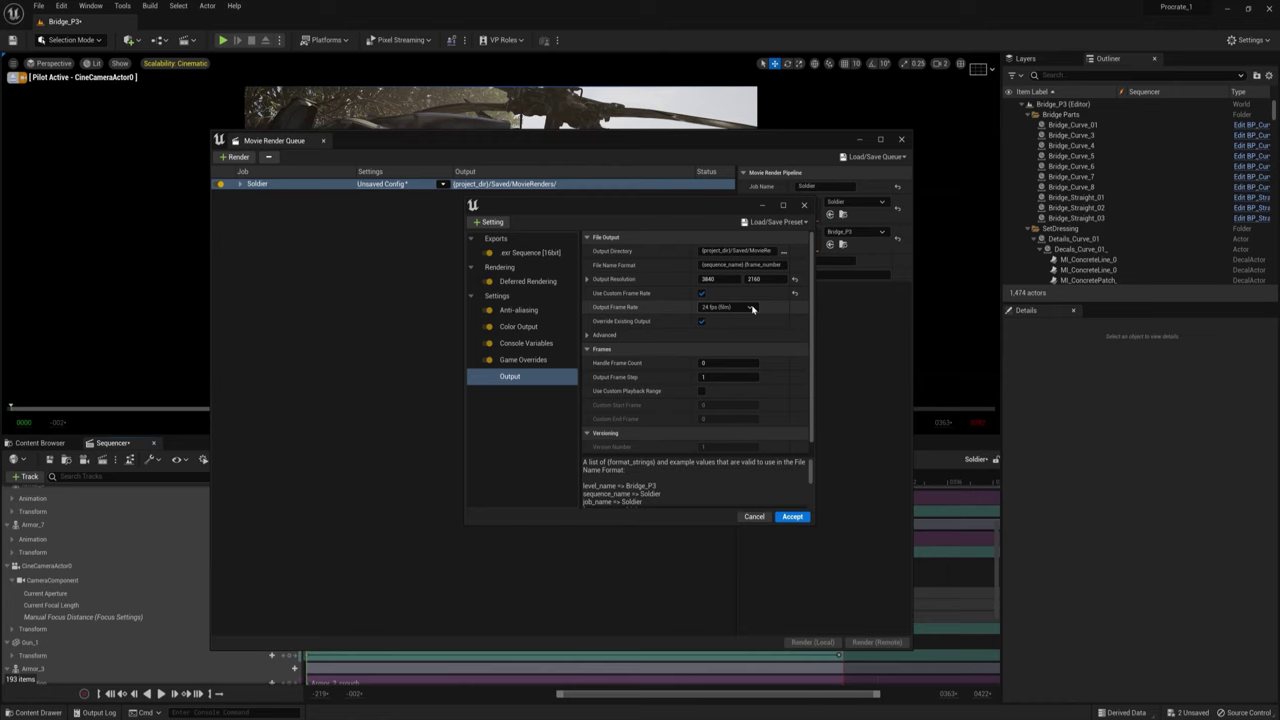
click(793, 516)
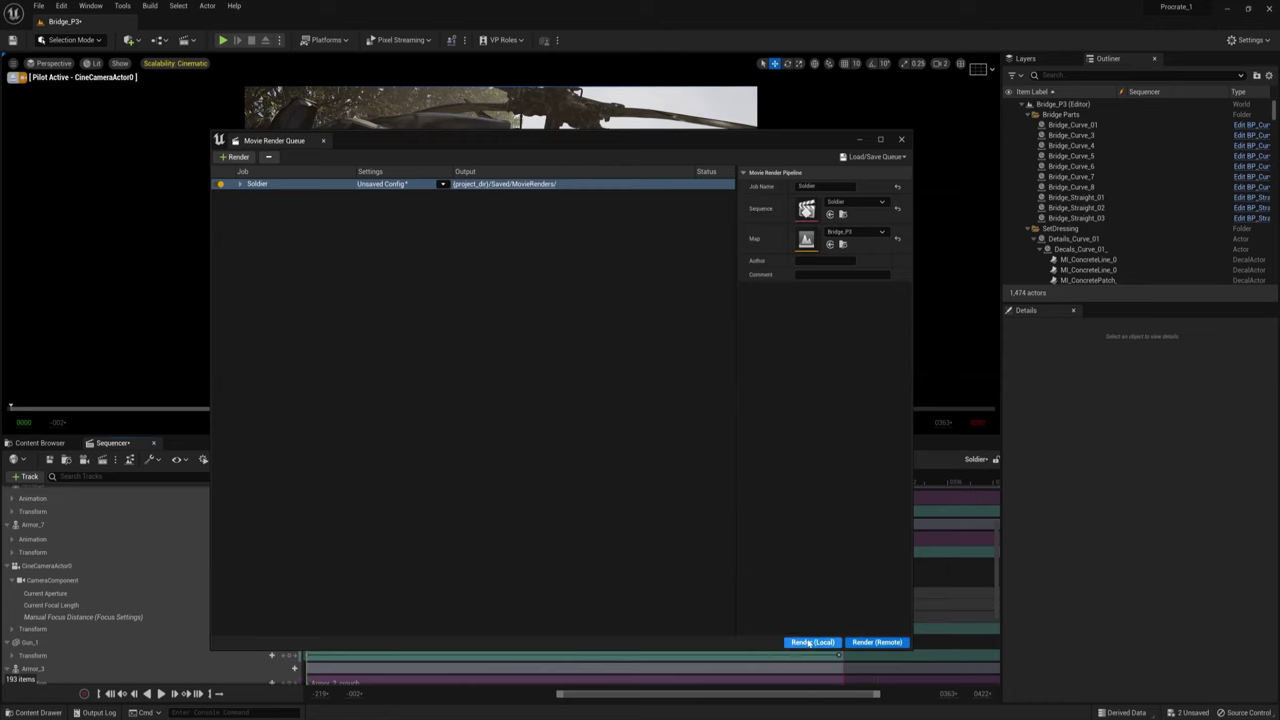
click(812, 642)
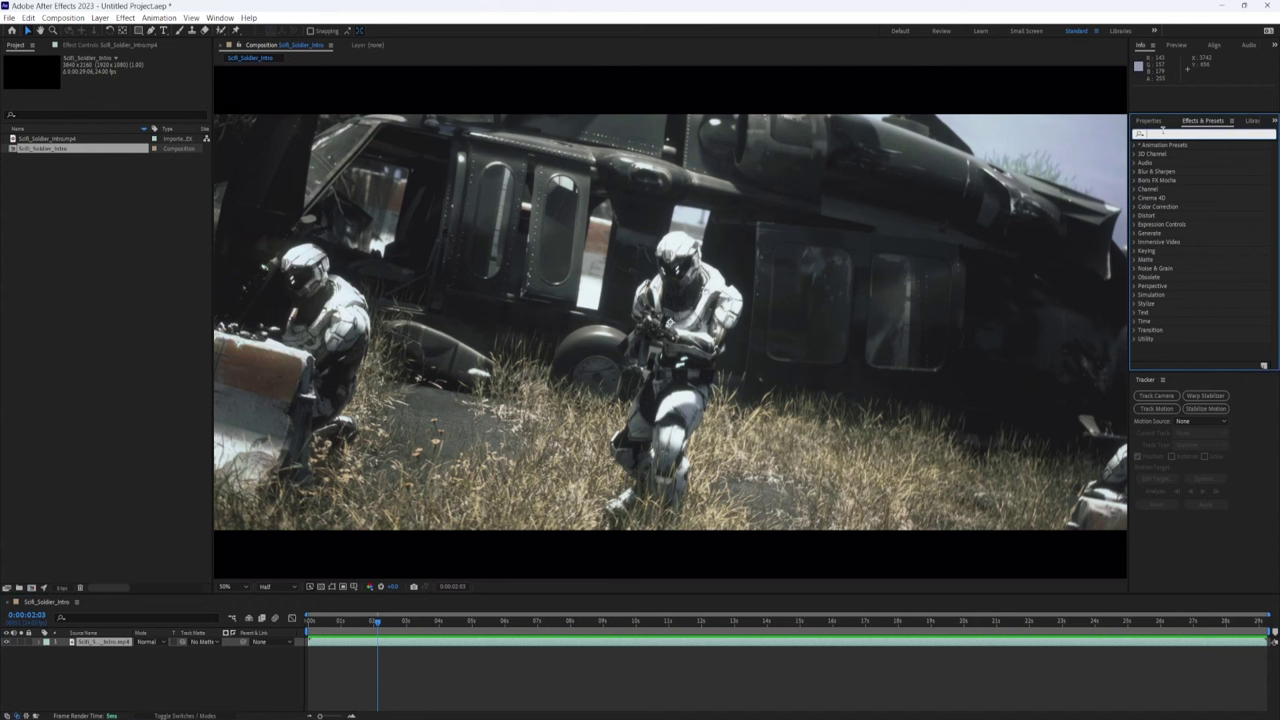
In After Effects, apply the Curves effect to the Scifi_Soldier_Intro.mp4 layer and raise the shadow part of its RGB curve.
text(curves)
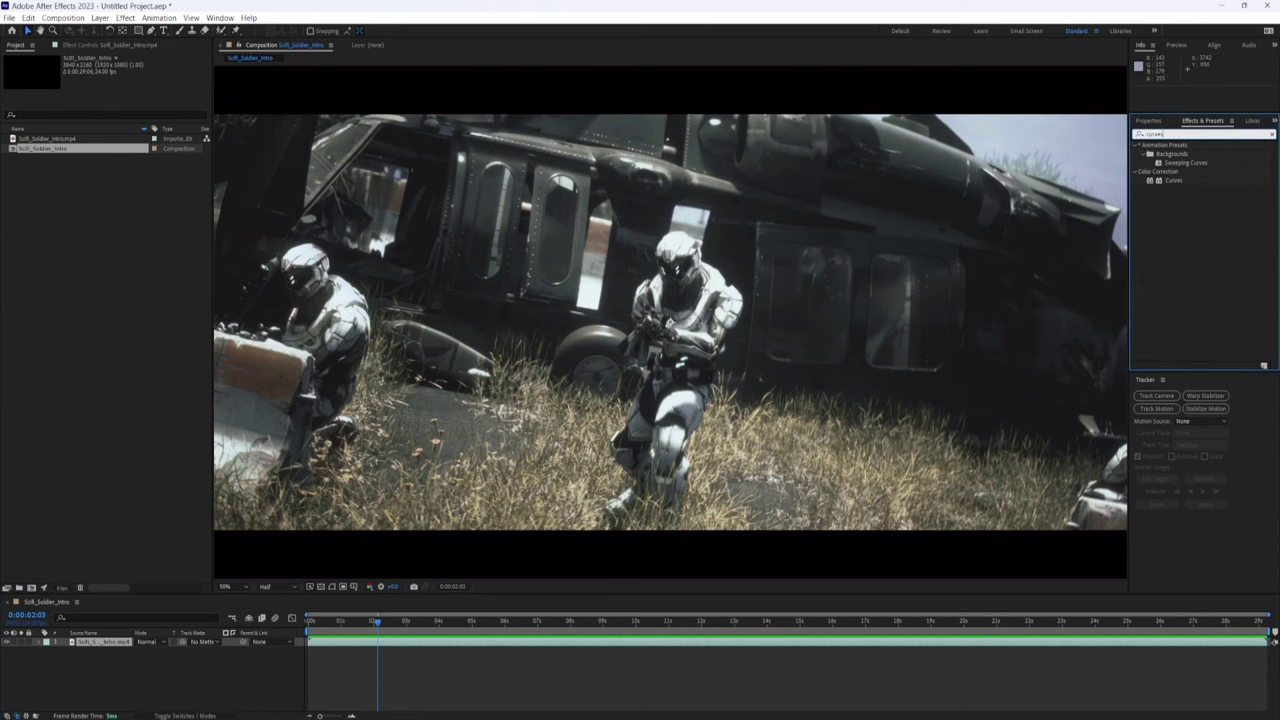
drag(1170, 183, 765, 320)
drag(97, 159, 60, 187)
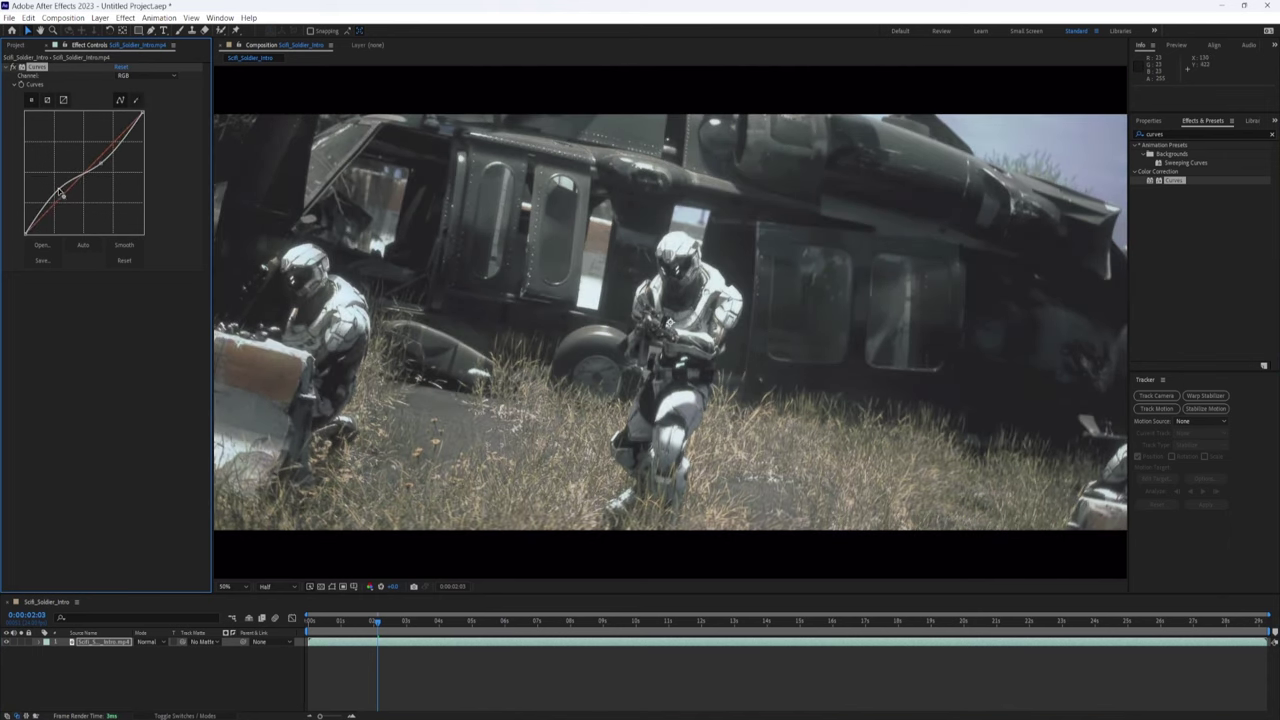
Switch the Curves effect to the Blue channel.
click(145, 76)
click(142, 112)
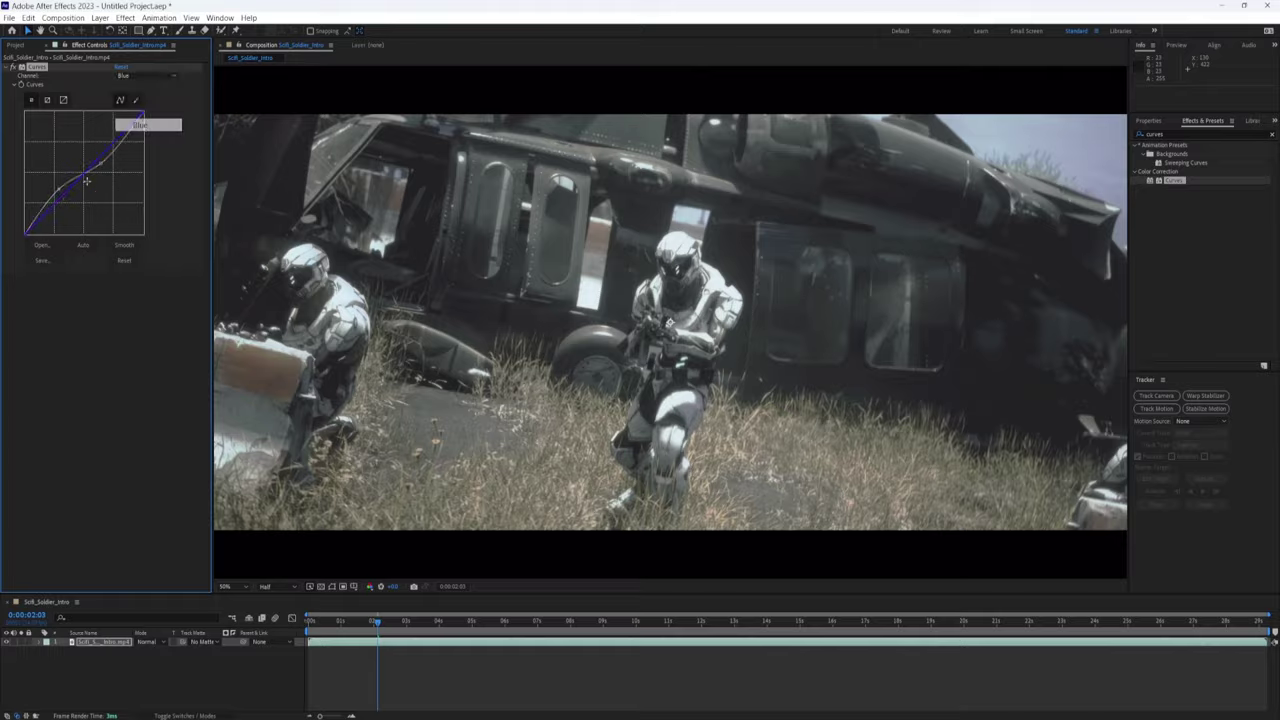